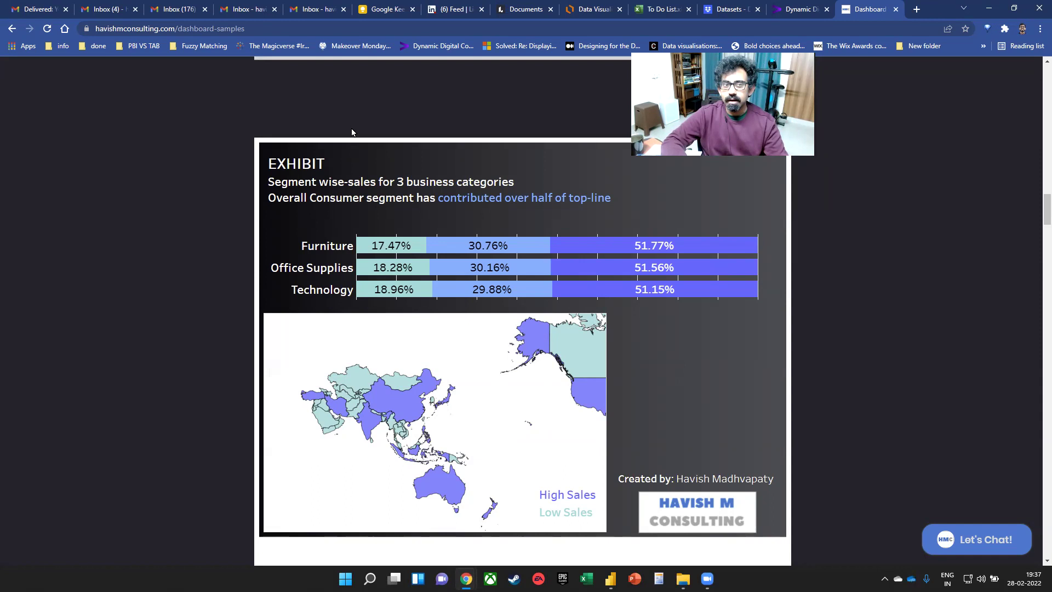
- Go to github.com and open the pbi_dashboards repository from your profile's Repositories
{"action": "left_click", "coordinate": [336, 31]}
{"action": "type", "text": "gi"}
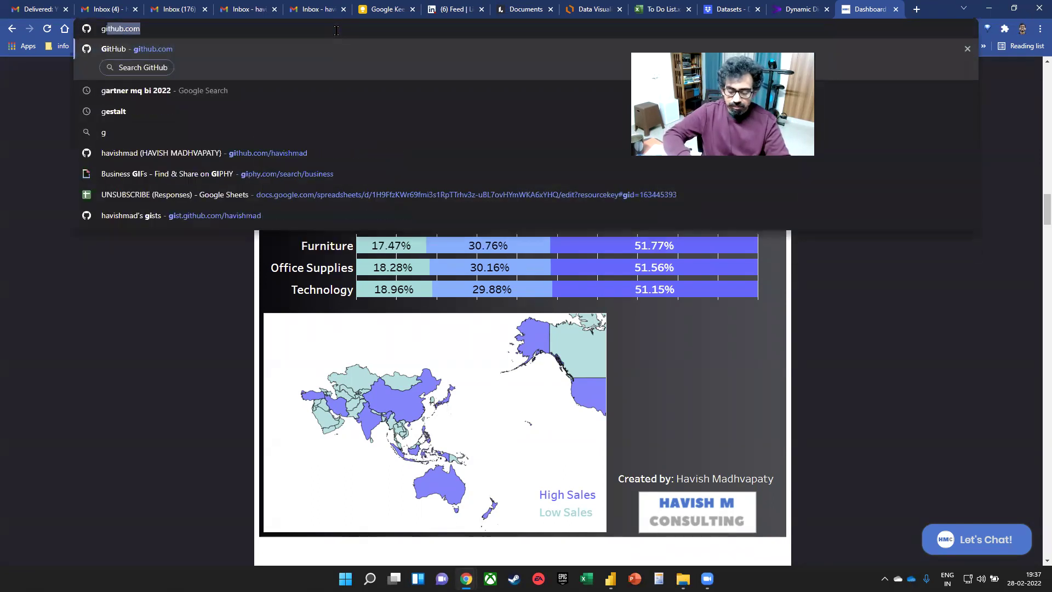
{"action": "type", "text": "thub.com/"}
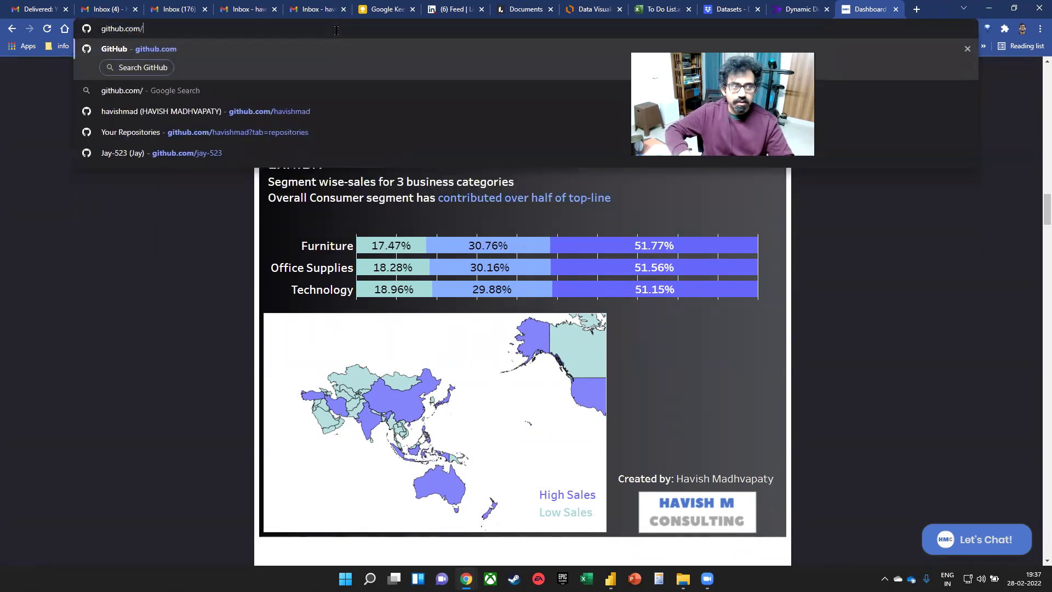
{"action": "key", "text": "Return"}
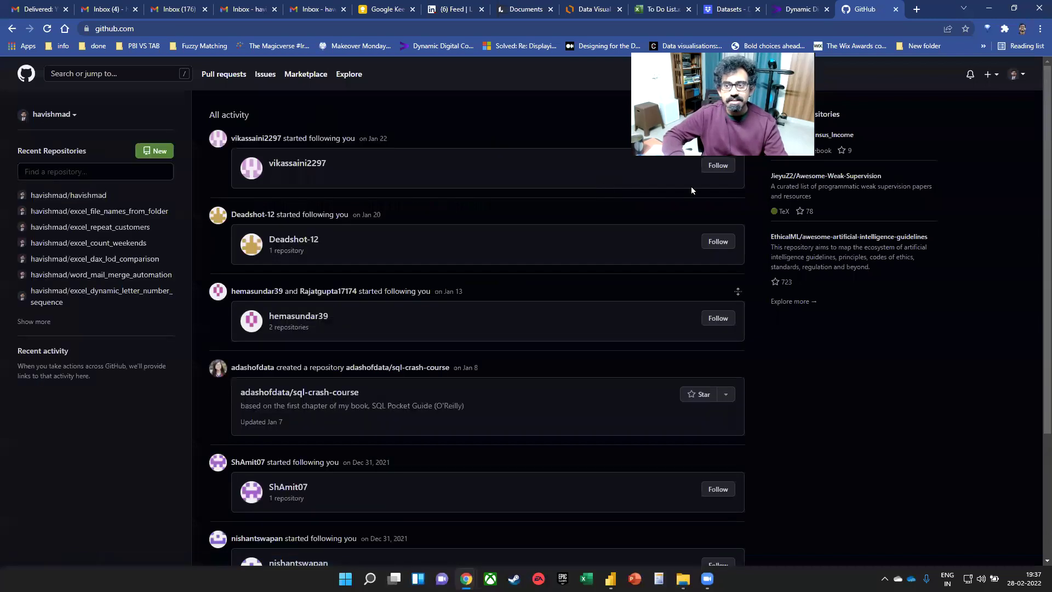
{"action": "left_click", "coordinate": [1005, 77]}
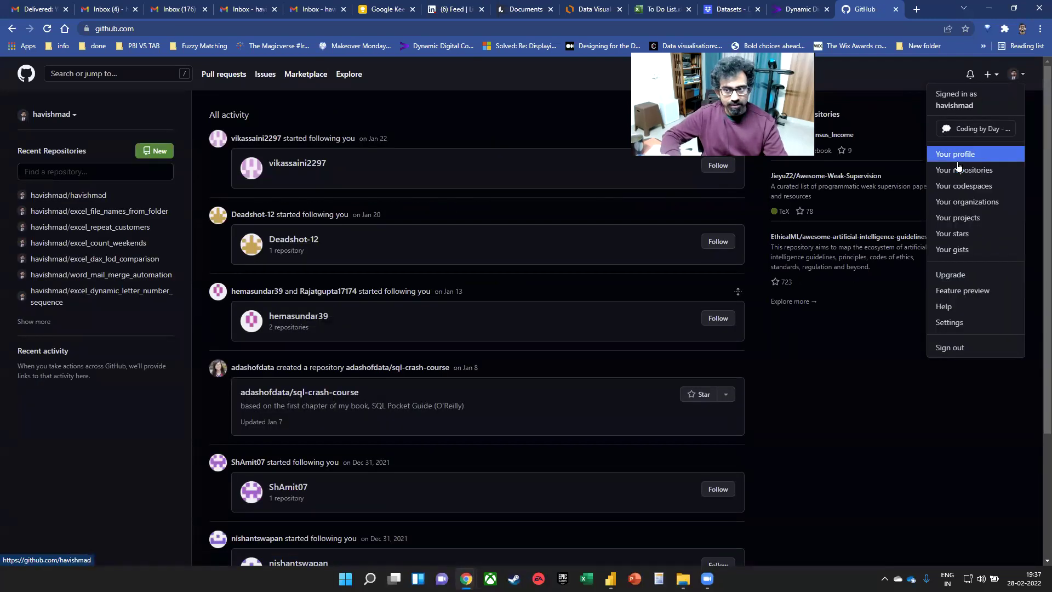
{"action": "left_click", "coordinate": [955, 154]}
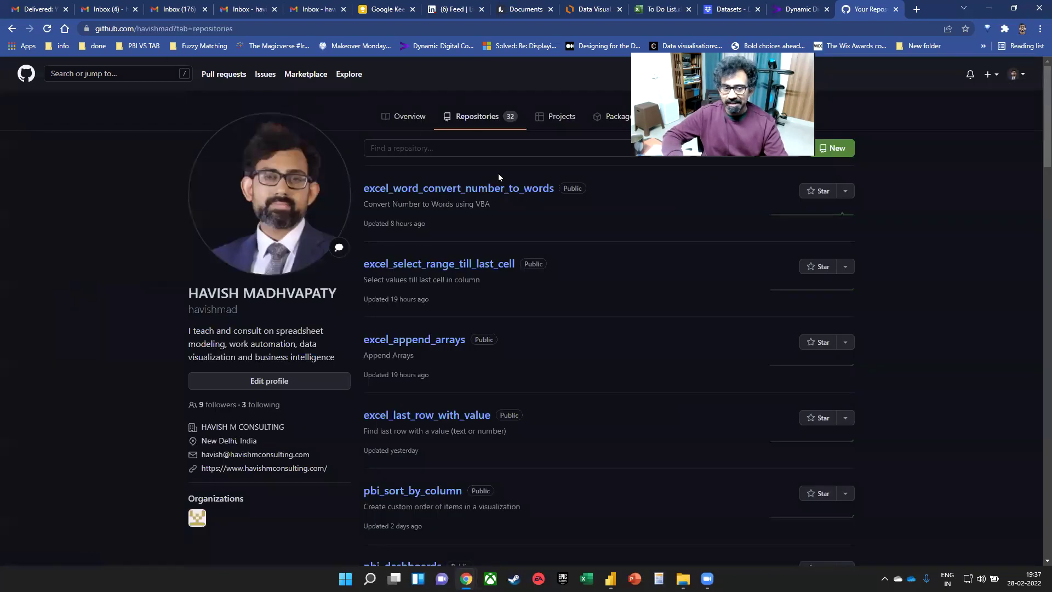
{"action": "scroll", "coordinate": [548, 268], "scroll_direction": "down", "scroll_amount": 2}
{"action": "scroll", "coordinate": [548, 274], "scroll_direction": "down", "scroll_amount": 2}
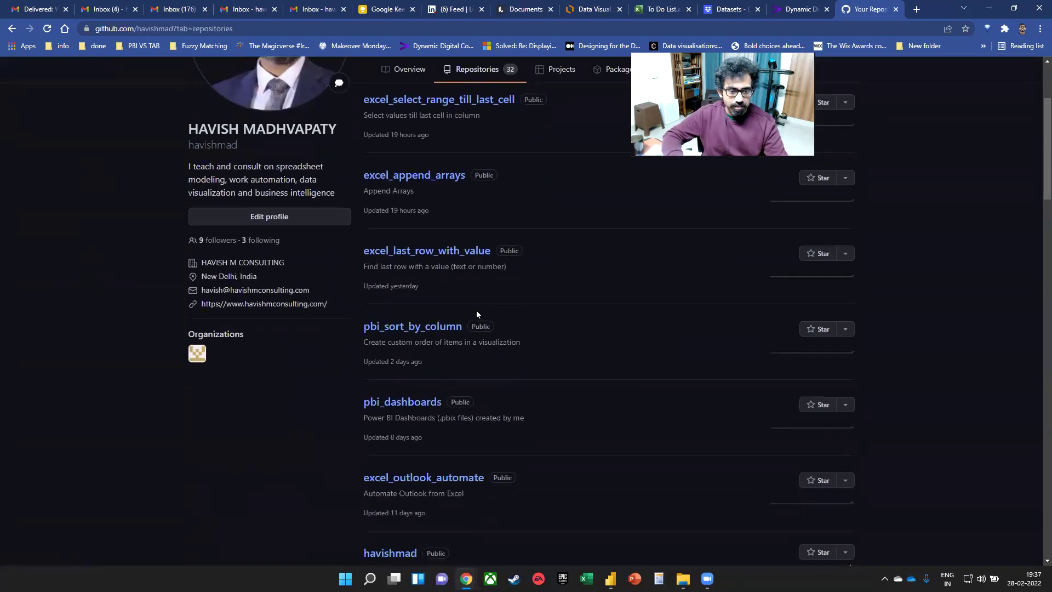
{"action": "left_click", "coordinate": [412, 404]}
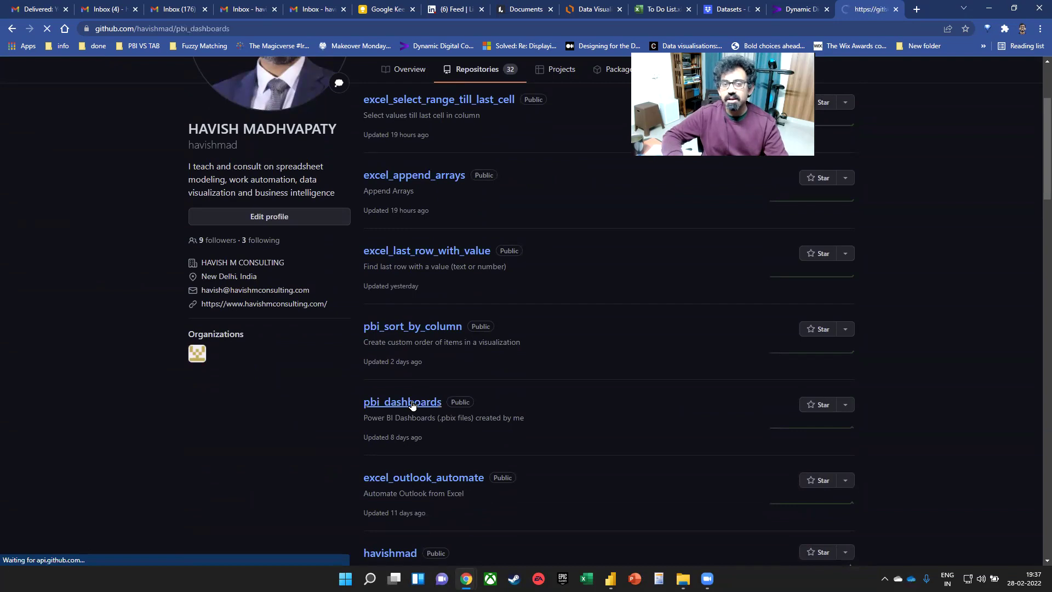
- Review the repository's .pbix file listing and web address, then close the GitHub tab
{"action": "scroll", "coordinate": [290, 254], "scroll_direction": "down", "scroll_amount": 3}
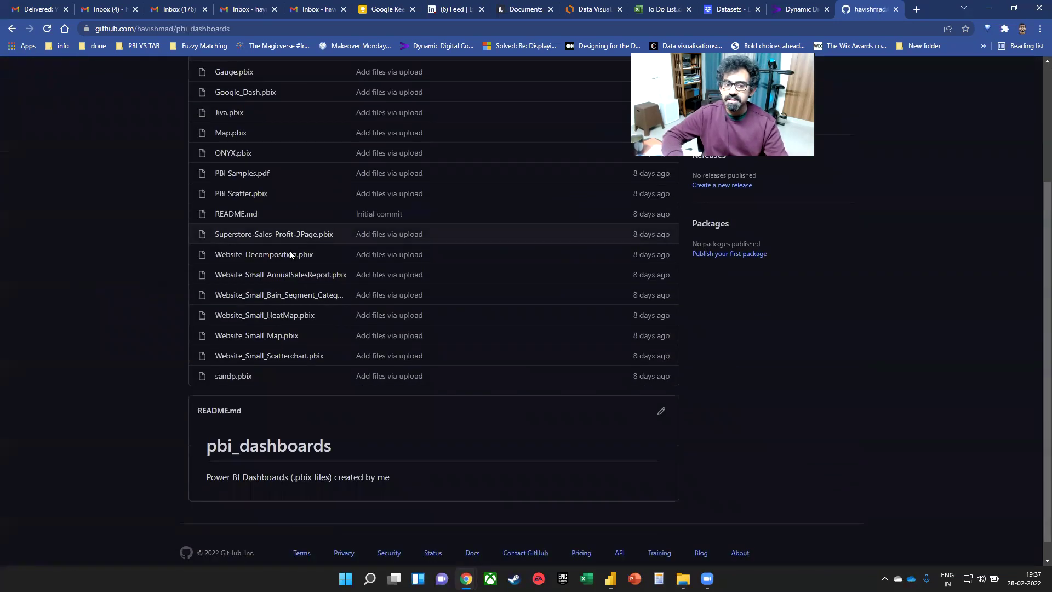
{"action": "scroll", "coordinate": [290, 251], "scroll_direction": "up", "scroll_amount": 2}
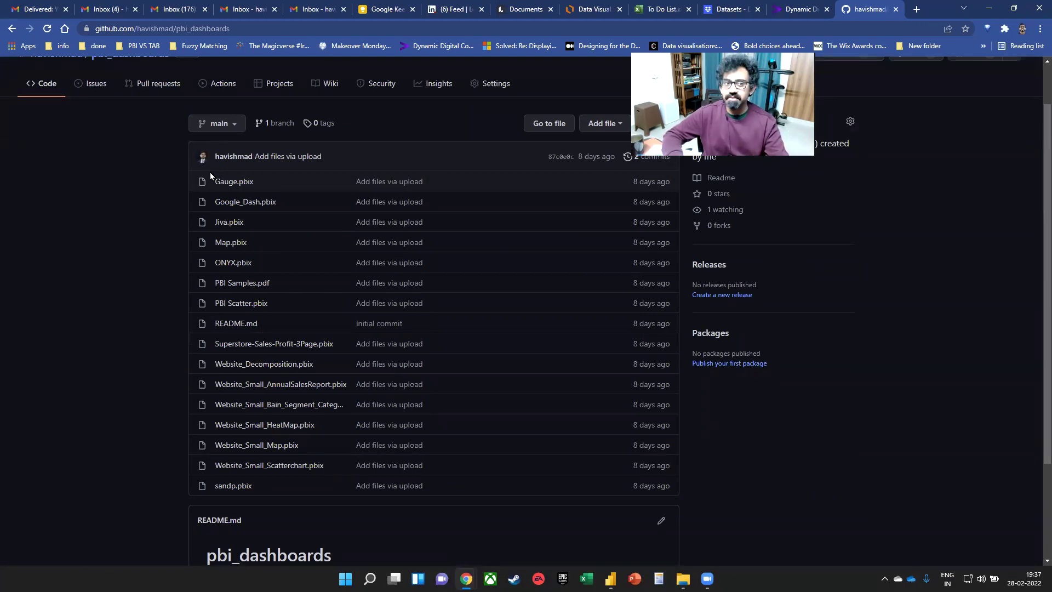
{"action": "left_click", "coordinate": [255, 28]}
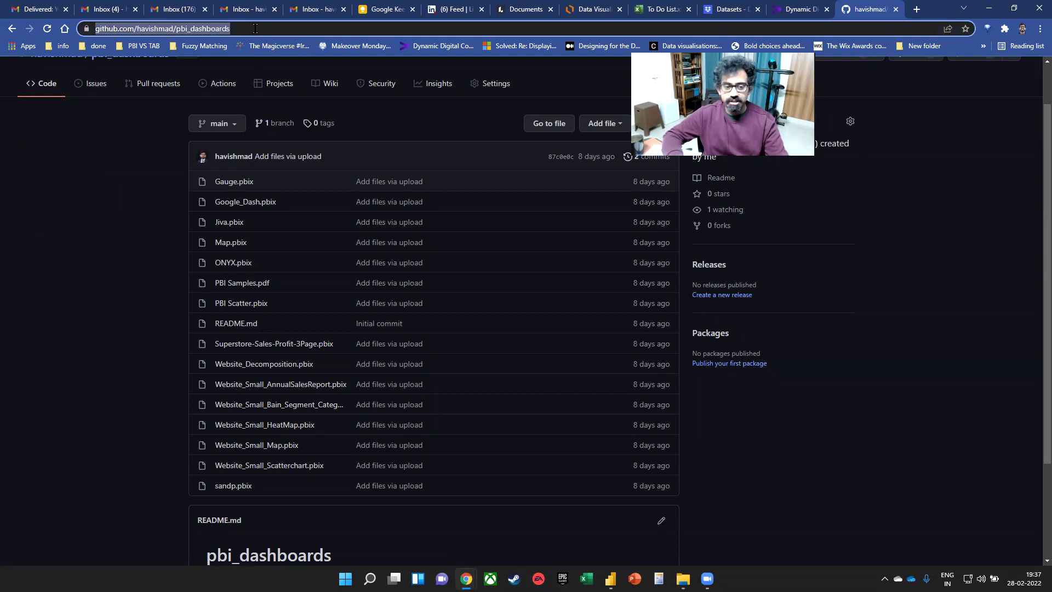
{"action": "left_click", "coordinate": [456, 364]}
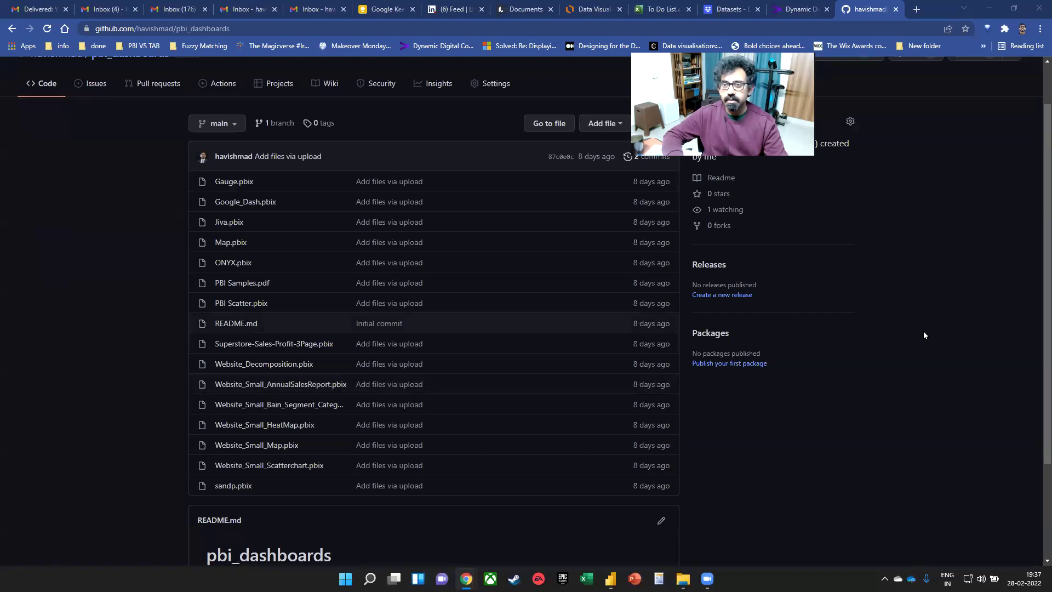
{"action": "left_click", "coordinate": [824, 10]}
{"action": "left_click", "coordinate": [825, 10]}
- Switch to the Power BI Desktop window showing the empty untitled report via Task View
{"action": "key", "text": "super+Tab"}
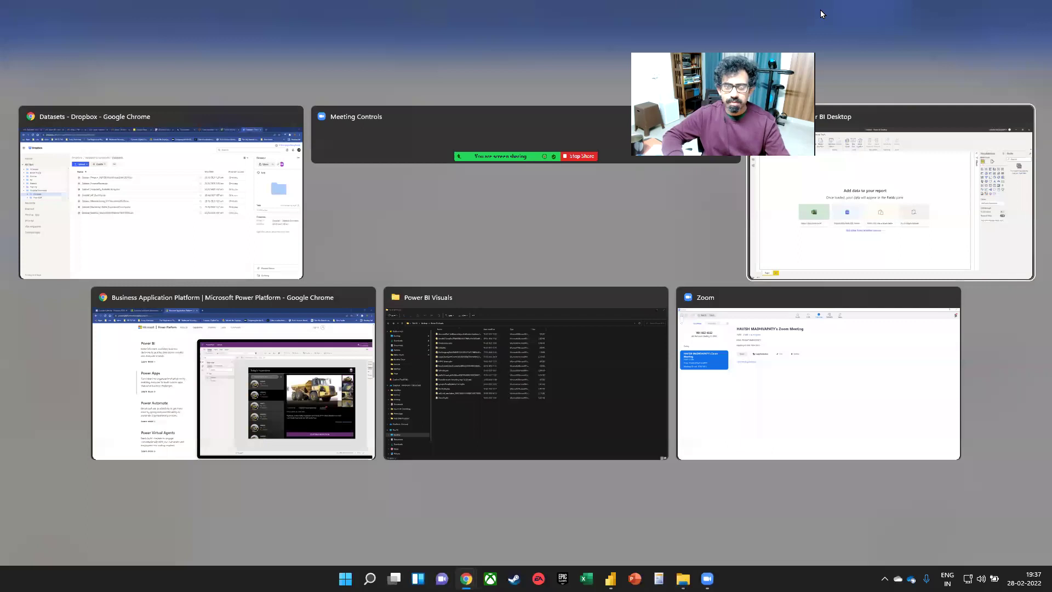
{"action": "key", "text": "Return"}
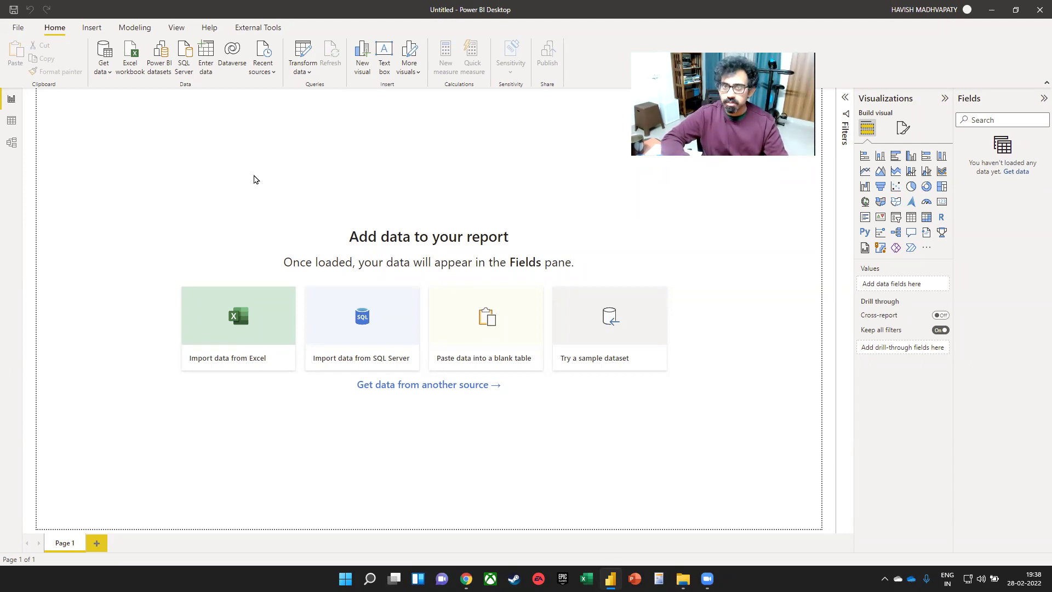
- Import Table13 from the Excel workbook Global Superstore Orders 2016 - Cleaned.xlsx
{"action": "left_click", "coordinate": [135, 75]}
{"action": "left_click", "coordinate": [252, 174]}
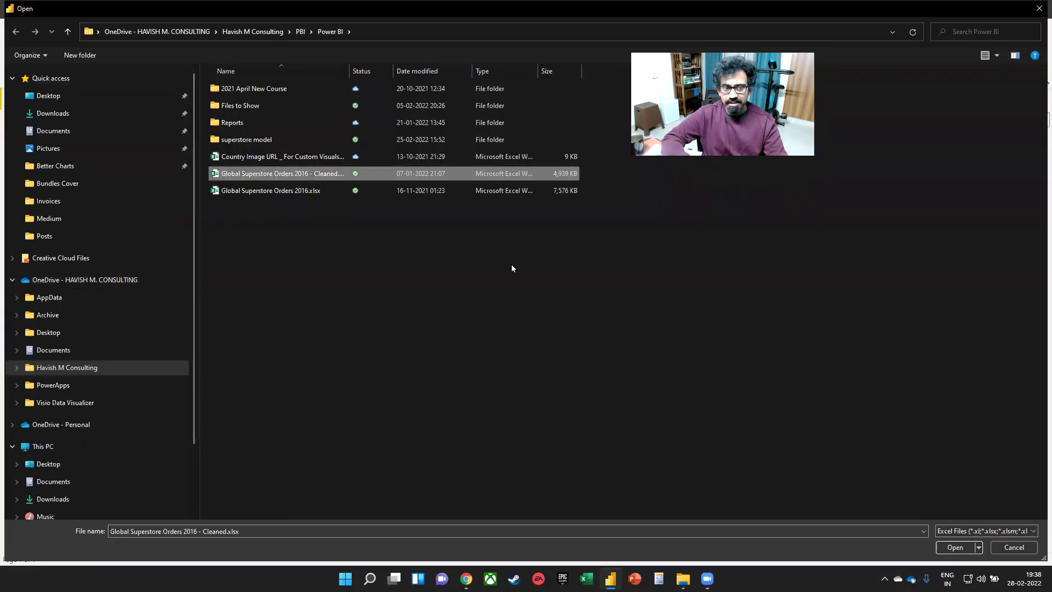
{"action": "left_click", "coordinate": [958, 547]}
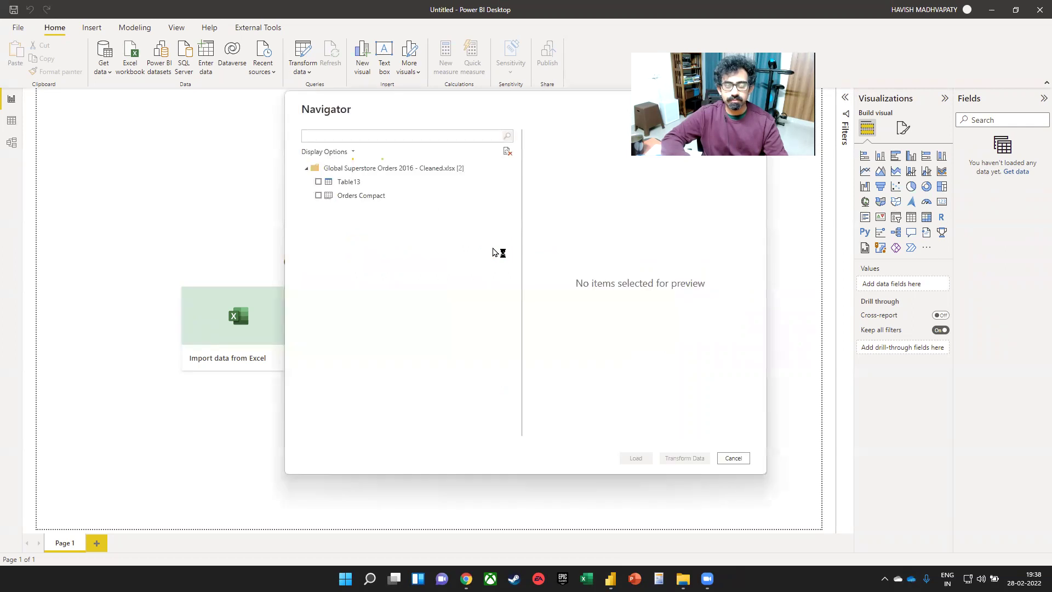
{"action": "left_click", "coordinate": [319, 183]}
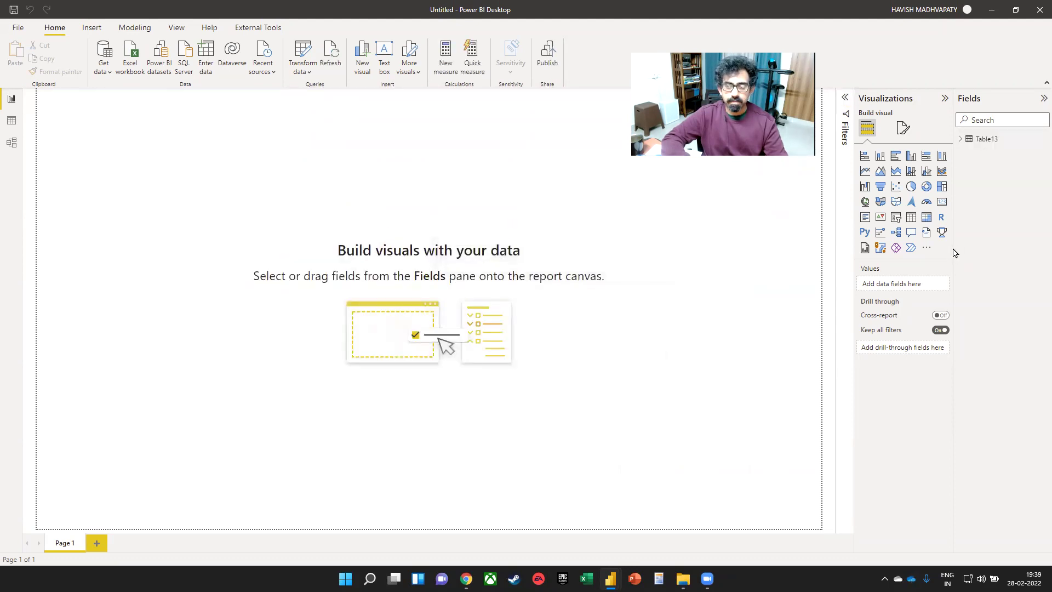
- Widen the Fields pane, rename Table13 to Fact_Sales, and expand its field list
{"action": "left_click_drag", "start_coordinate": [953, 248], "coordinate": [897, 253]}
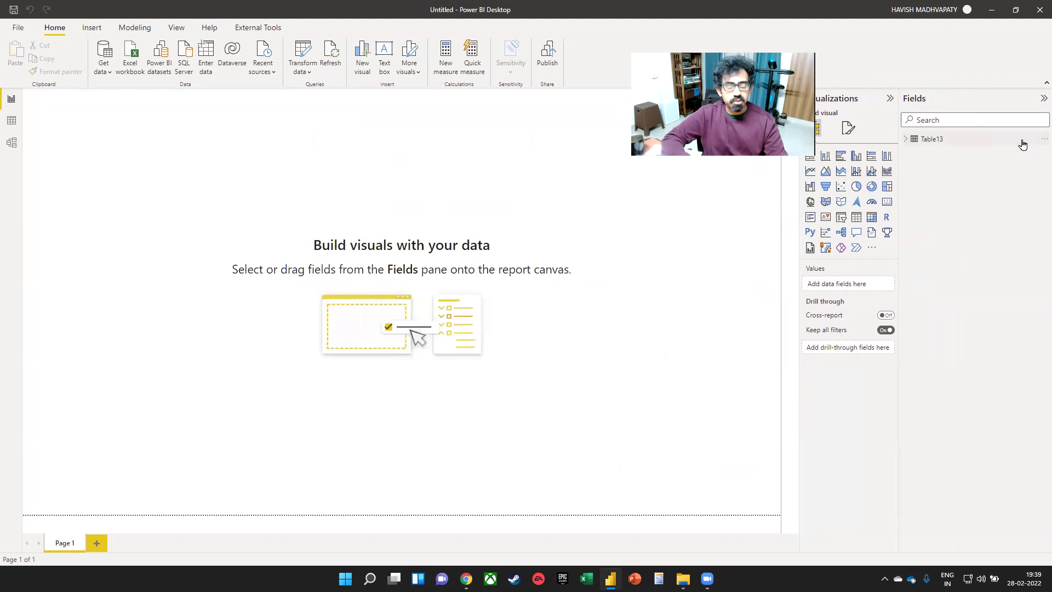
{"action": "left_click", "coordinate": [1043, 138]}
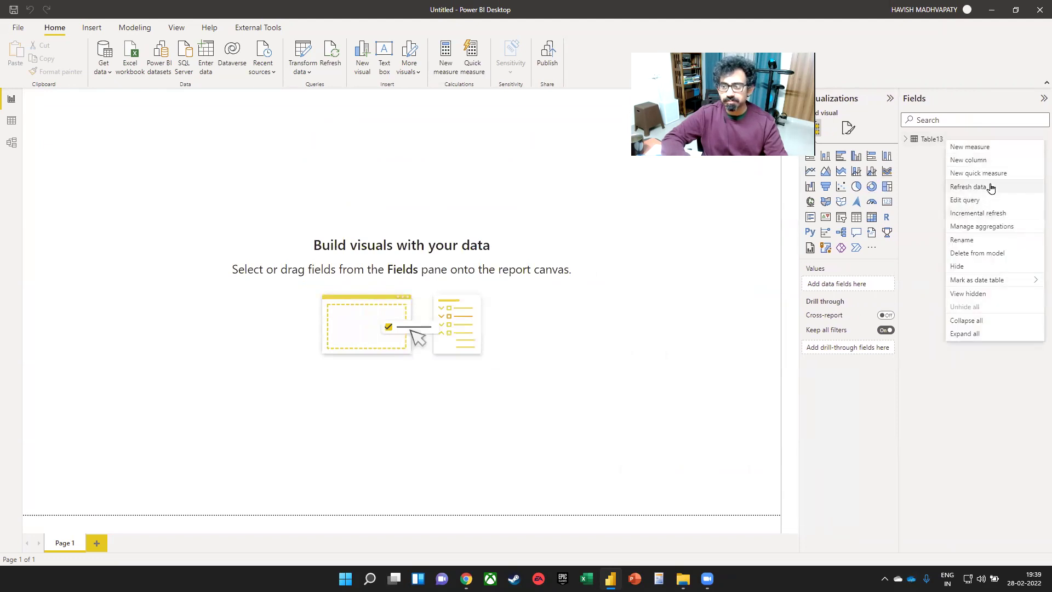
{"action": "left_click", "coordinate": [984, 240]}
{"action": "type", "text": "S"}
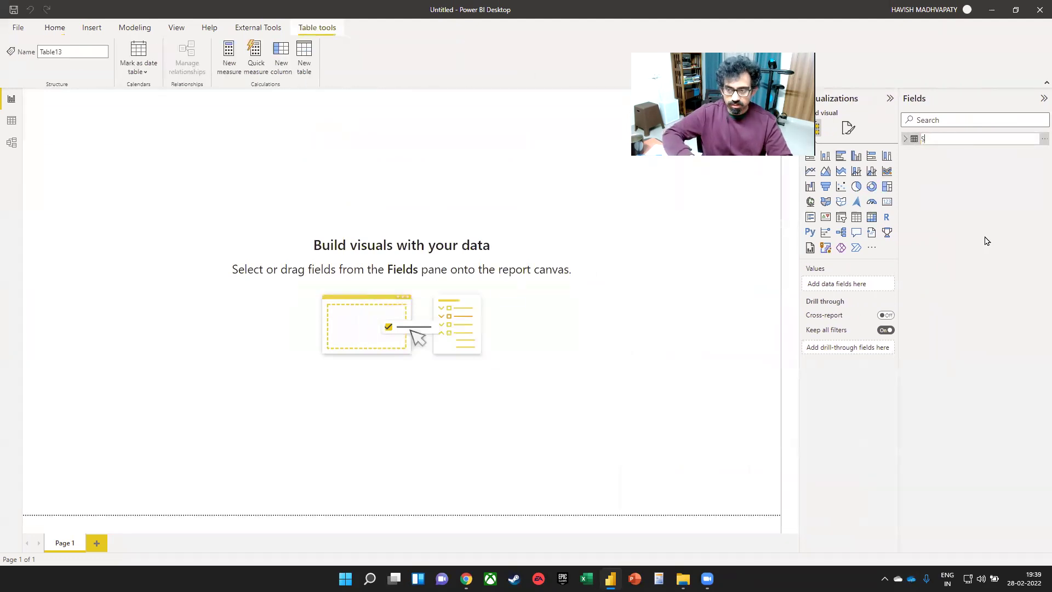
{"action": "type", "text": "Fac"}
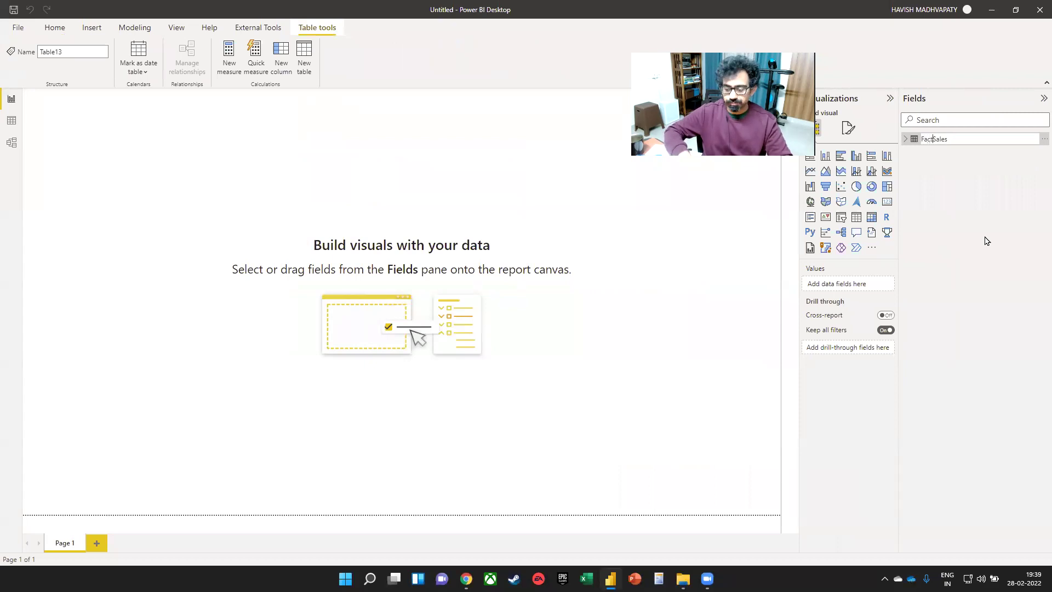
{"action": "type", "text": "t_"}
{"action": "key", "text": "Return"}
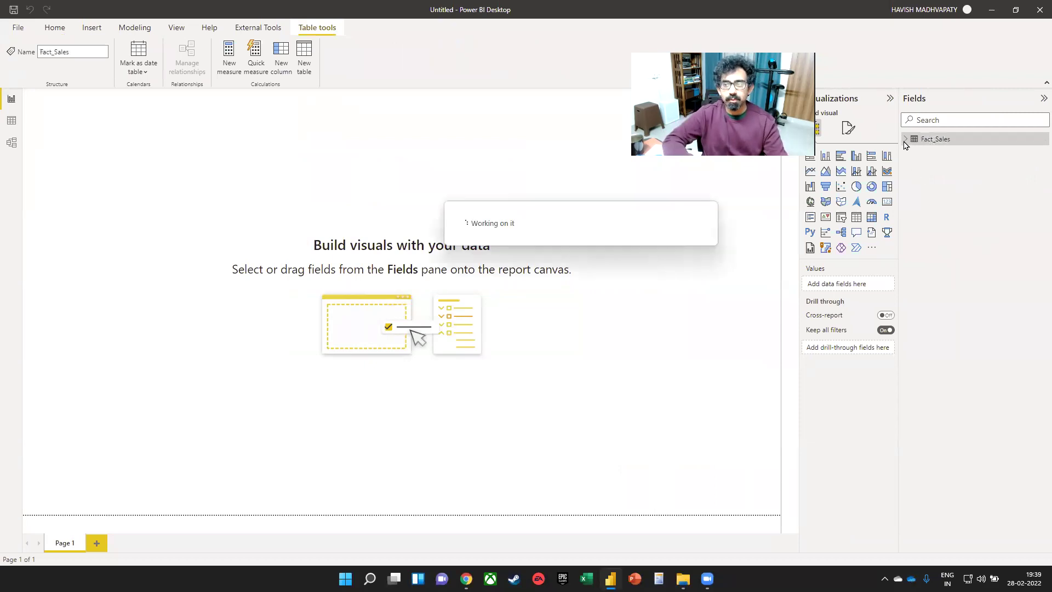
{"action": "left_click", "coordinate": [904, 139]}
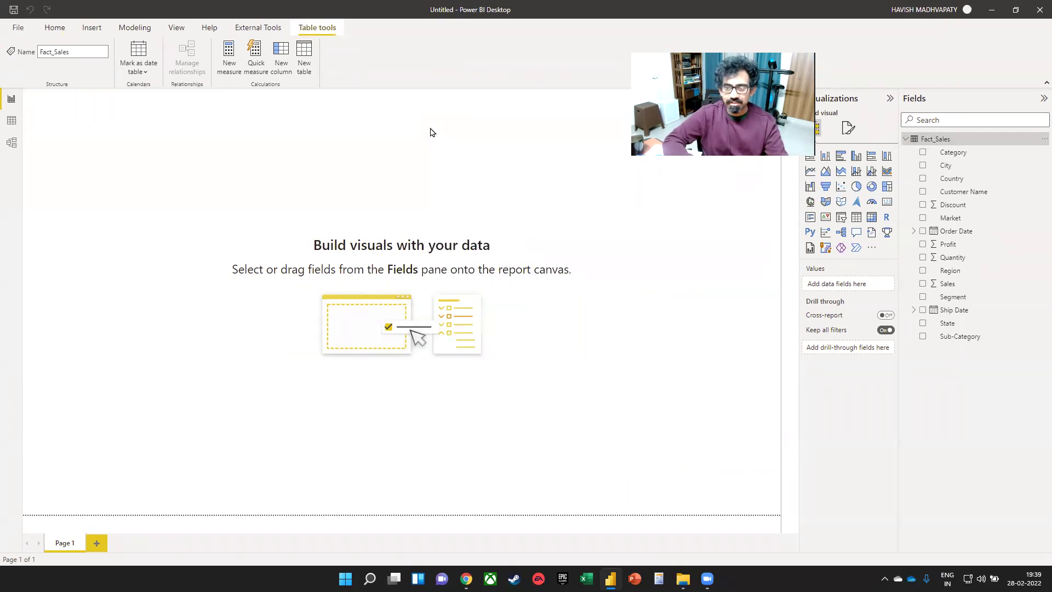
{"action": "key", "text": "ctrl"}
{"action": "key", "text": "ctrl"}
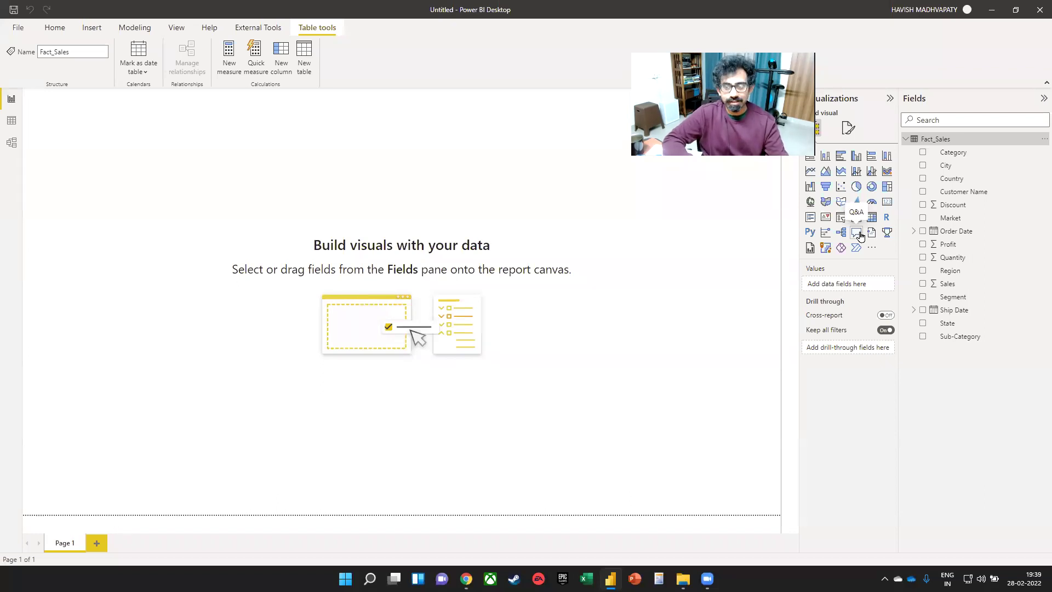
- Add an enlarged Q&A visual answering 'top 10 customer name' by sales as a bar chart
{"action": "left_click", "coordinate": [857, 237]}
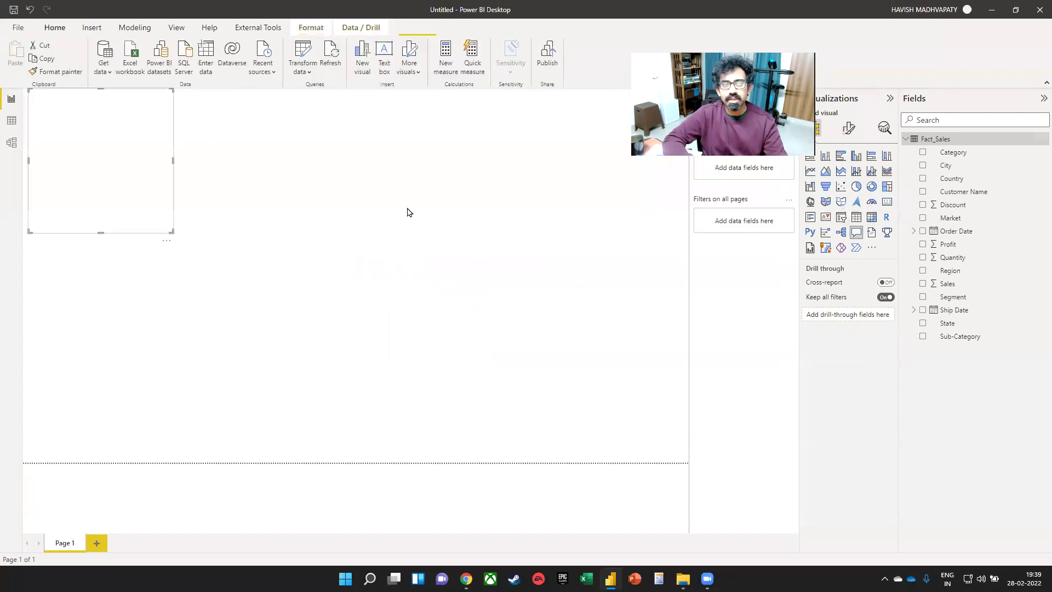
{"action": "left_click_drag", "start_coordinate": [140, 131], "coordinate": [160, 150]}
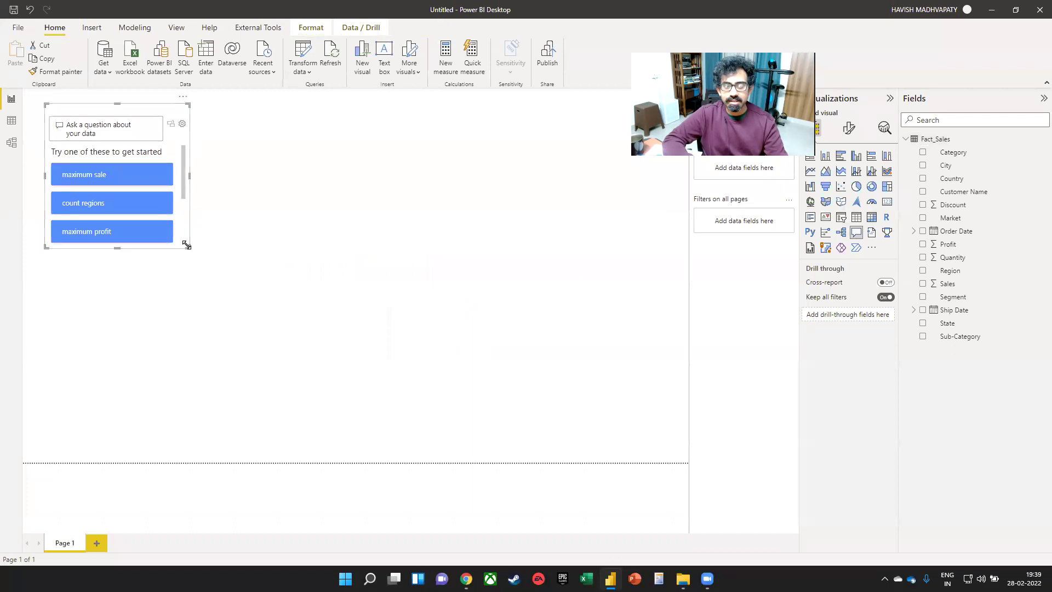
{"action": "left_click_drag", "start_coordinate": [185, 246], "coordinate": [270, 393]}
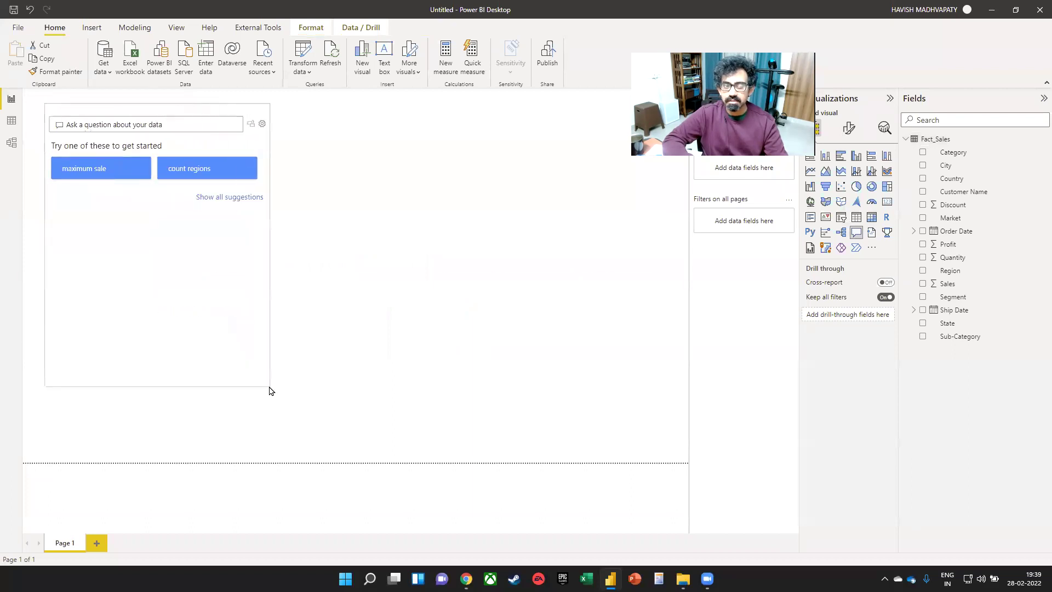
{"action": "left_click", "coordinate": [184, 126]}
{"action": "type", "text": "t"}
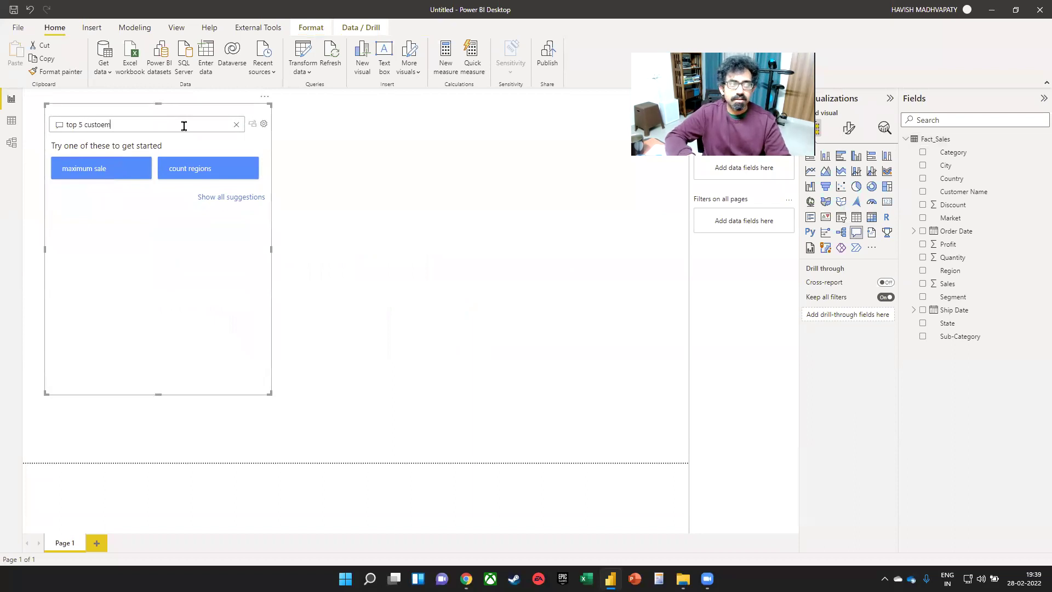
{"action": "type", "text": "op 5 customer nam"}
{"action": "key", "text": "BackSpace"}
{"action": "key", "text": "BackSpace"}
{"action": "key", "text": "Down"}
{"action": "key", "text": "Return"}
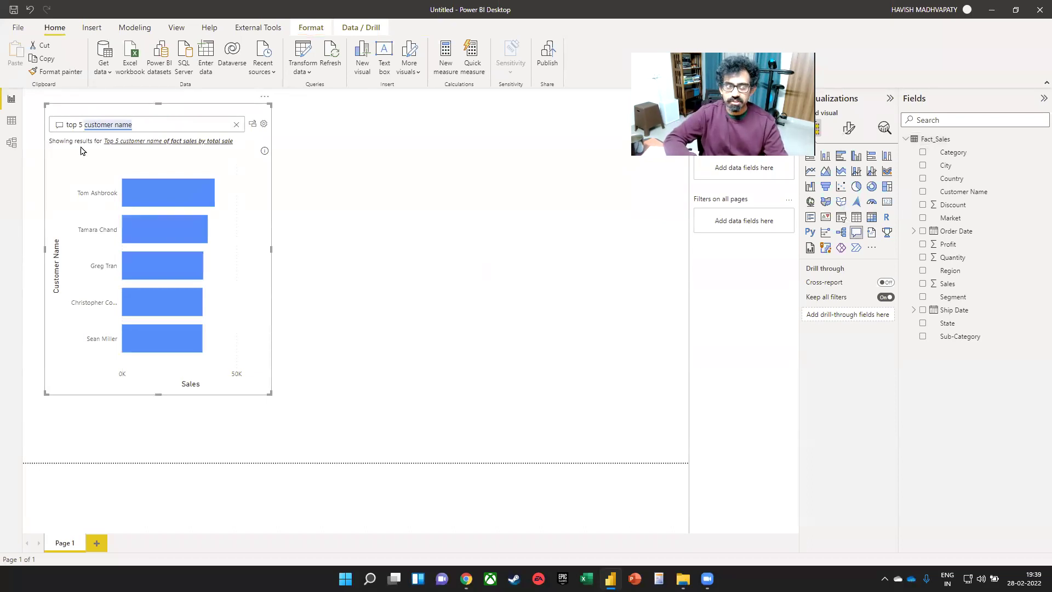
{"action": "double_click", "coordinate": [80, 124]}
{"action": "type", "text": "10"}
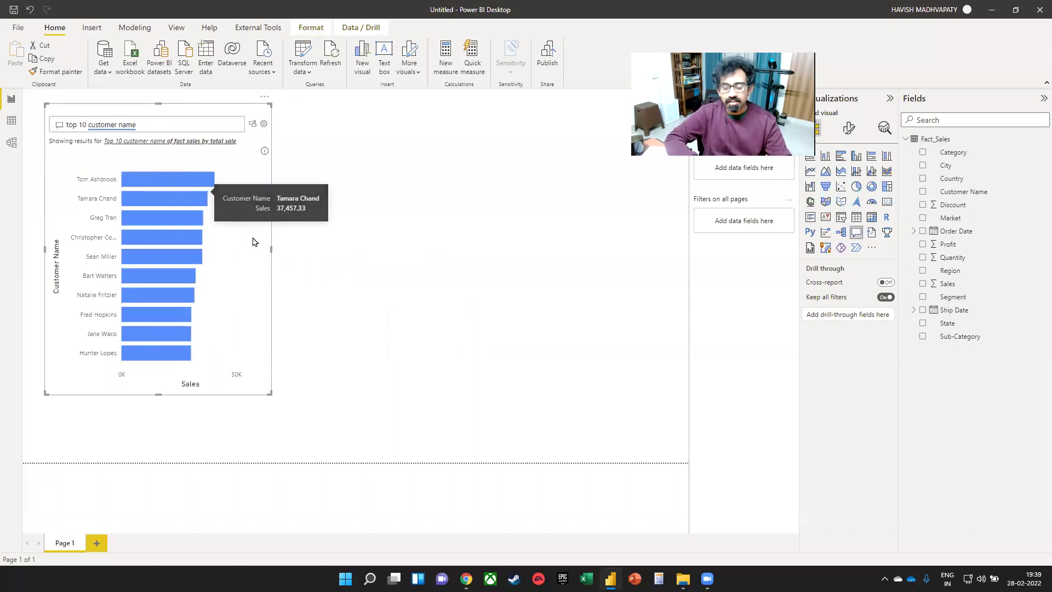
- Duplicate the Q&A visual beside the chart and ask it 'total sales and total profit'
{"action": "key", "text": "ctrl+c"}
{"action": "key", "text": "ctrl+v"}
{"action": "left_click_drag", "start_coordinate": [255, 260], "coordinate": [480, 263]}
{"action": "left_click_drag", "start_coordinate": [388, 391], "coordinate": [408, 263]}
{"action": "left_click", "coordinate": [407, 128]}
{"action": "key", "text": "ctrl+a"}
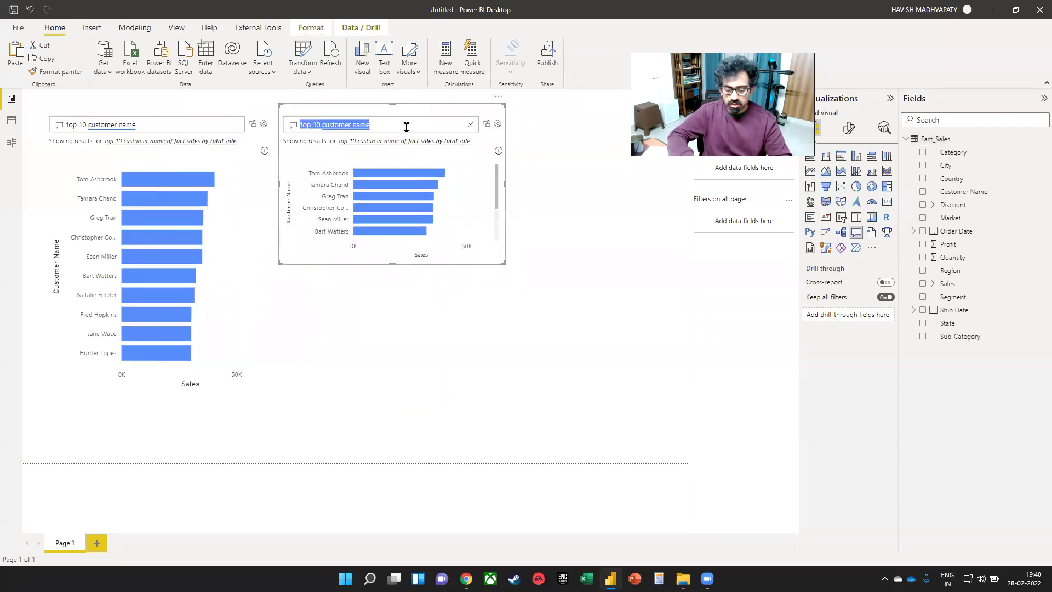
{"action": "type", "text": "toit"}
{"action": "key", "text": "BackSpace"}
{"action": "type", "text": "t"}
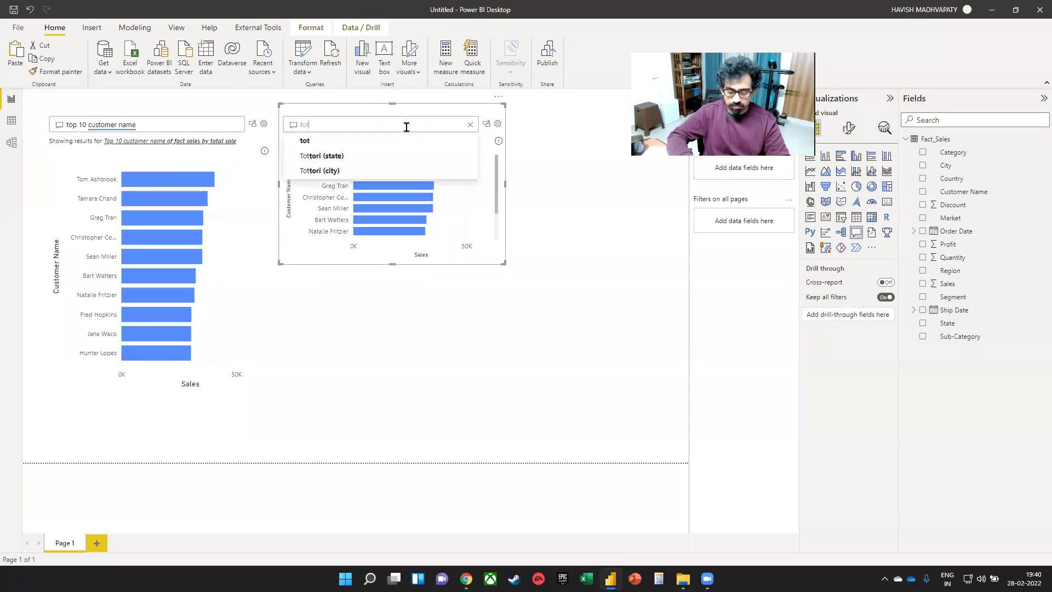
{"action": "type", "text": "al sales and total profit"}
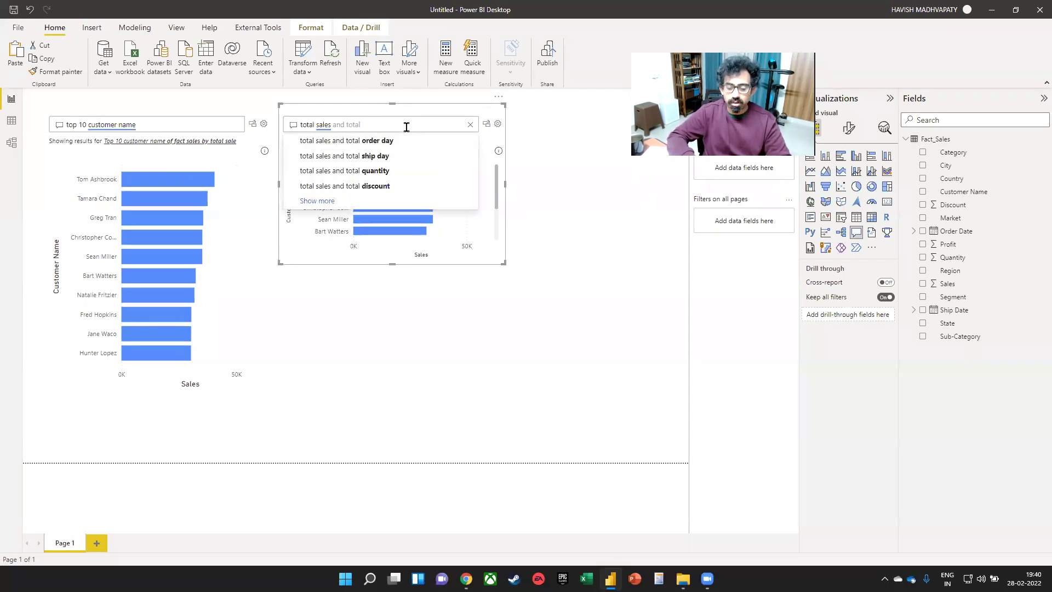
{"action": "left_click", "coordinate": [307, 146]}
- Shrink the totals Q&A visual to a compact box and reselect it
{"action": "left_click_drag", "start_coordinate": [391, 264], "coordinate": [394, 209]}
{"action": "left_click", "coordinate": [435, 268]}
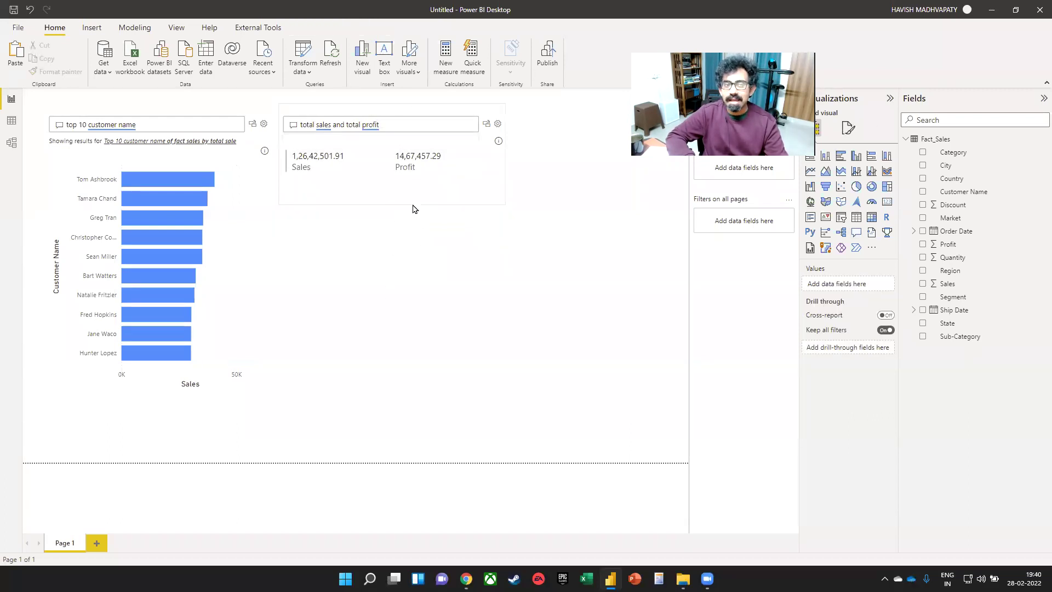
{"action": "left_click", "coordinate": [386, 196]}
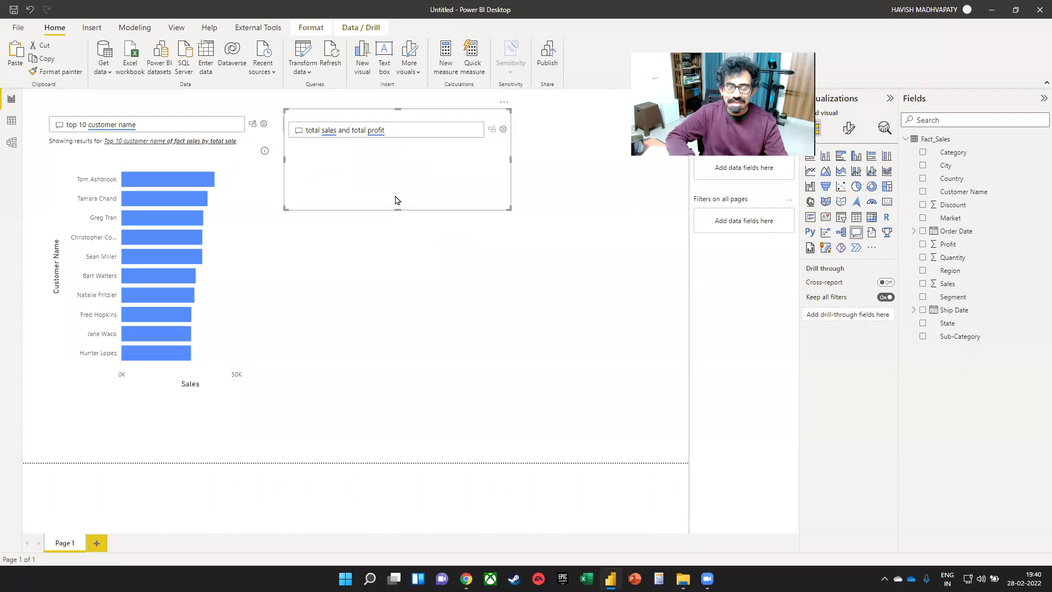
- Paste a copy of the Q&A visual and ask 'sales by segment as pie'
{"action": "key", "text": "ctrl+v"}
{"action": "left_click_drag", "start_coordinate": [389, 313], "coordinate": [383, 393]}
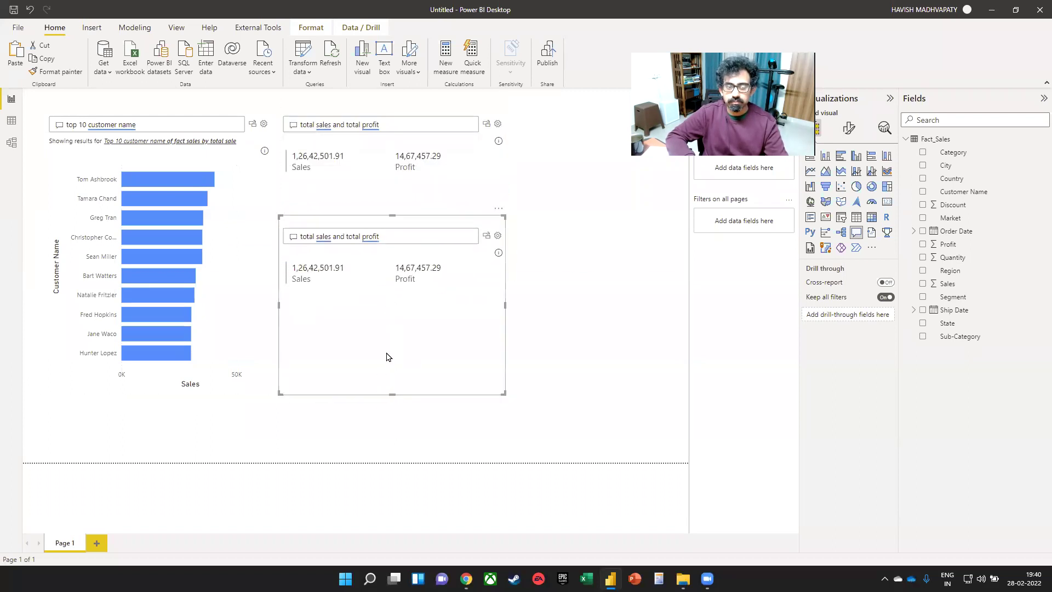
{"action": "triple_click", "coordinate": [387, 234]}
{"action": "type", "text": "sales "}
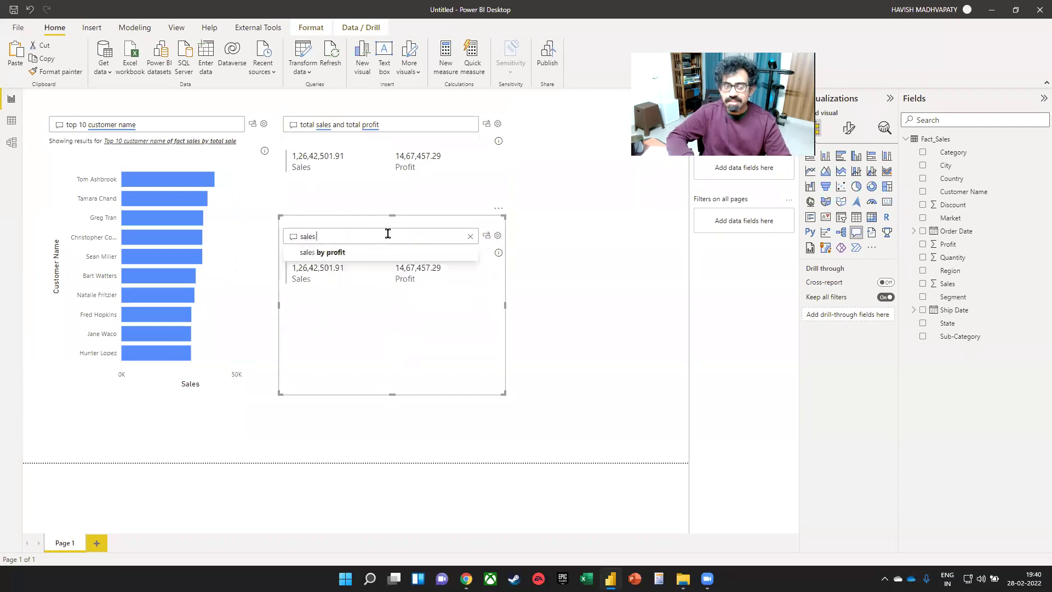
{"action": "type", "text": "by se"}
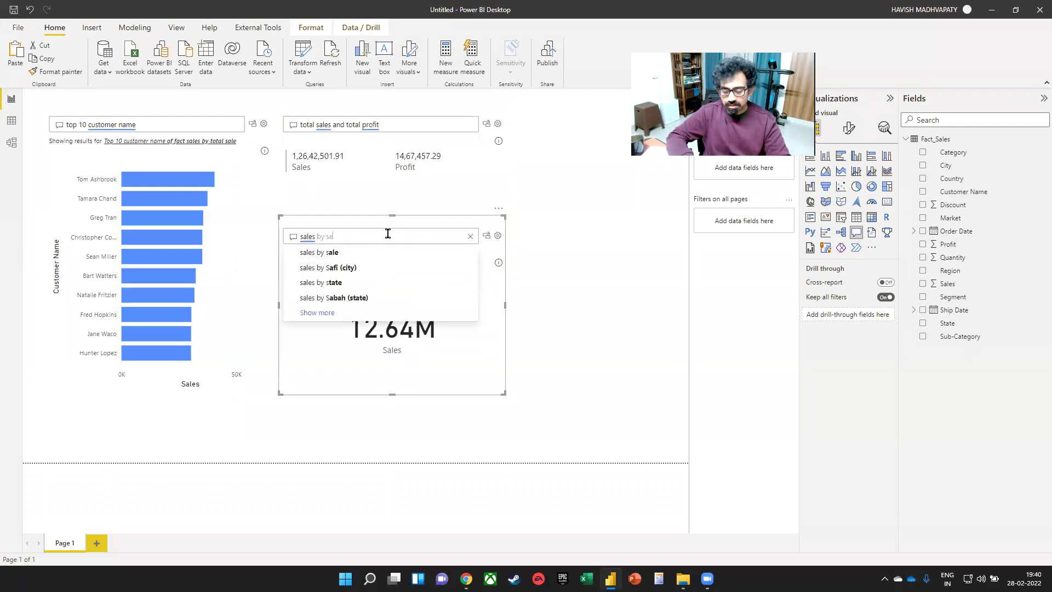
{"action": "type", "text": "gment as pie"}
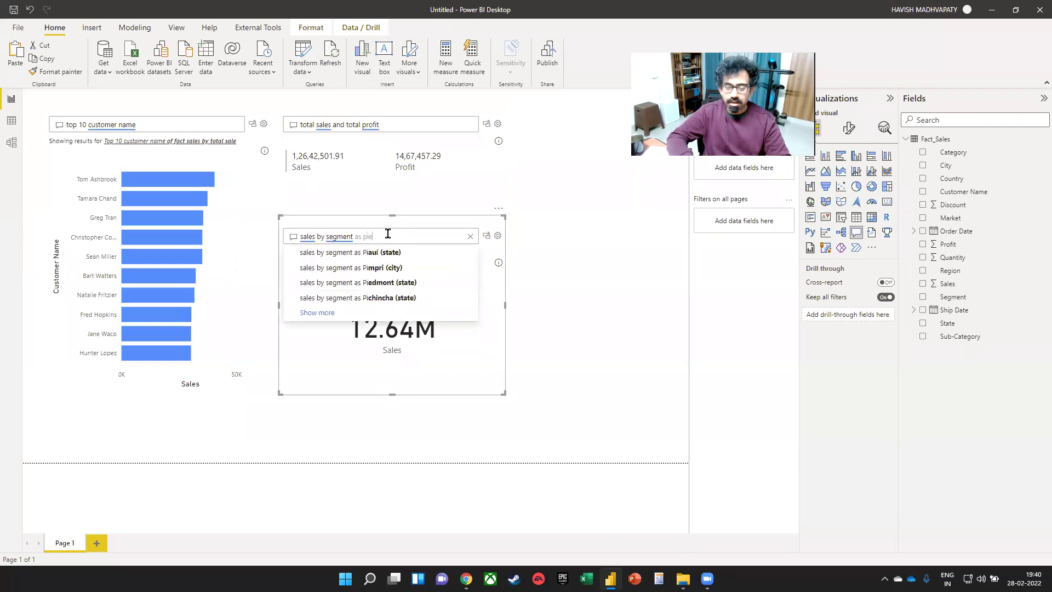
{"action": "left_click", "coordinate": [475, 365]}
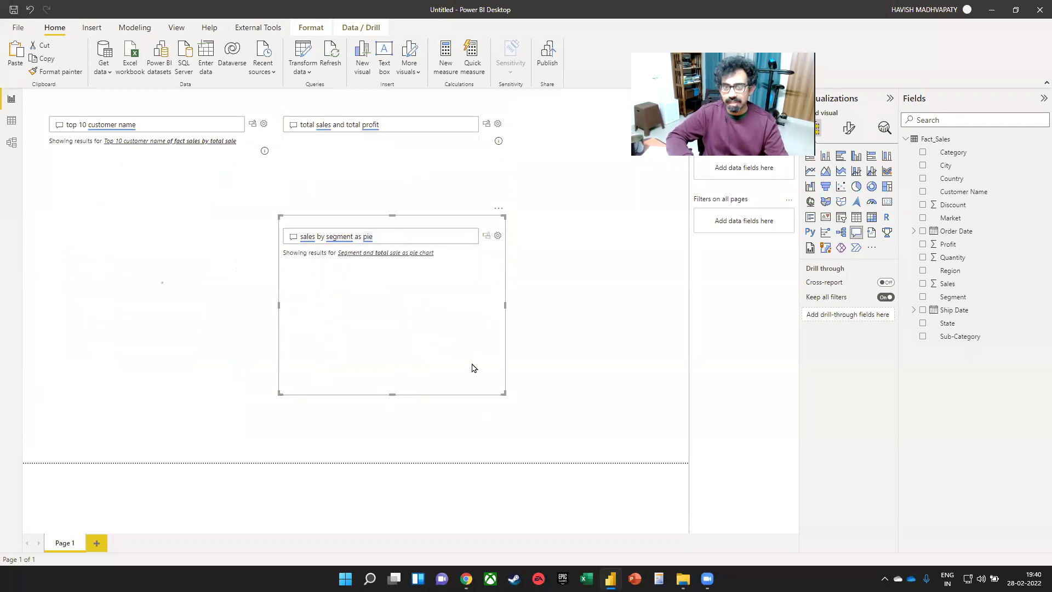
- Place a duplicate of the pie visual at the upper right as a narrow, tall box
{"action": "key", "text": "ctrl+c"}
{"action": "key", "text": "ctrl+v"}
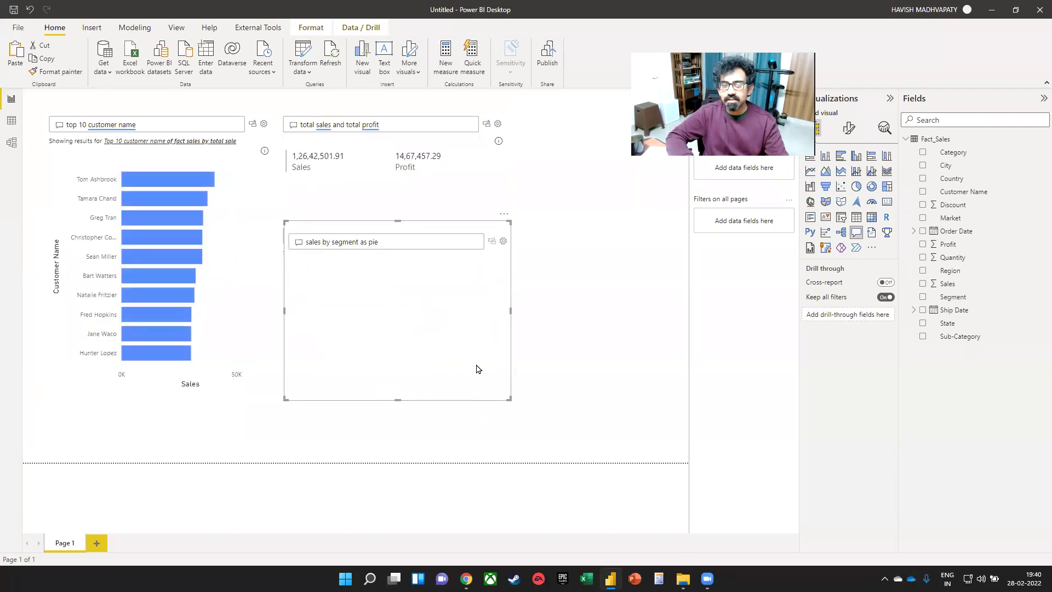
{"action": "left_click_drag", "start_coordinate": [411, 237], "coordinate": [573, 131]}
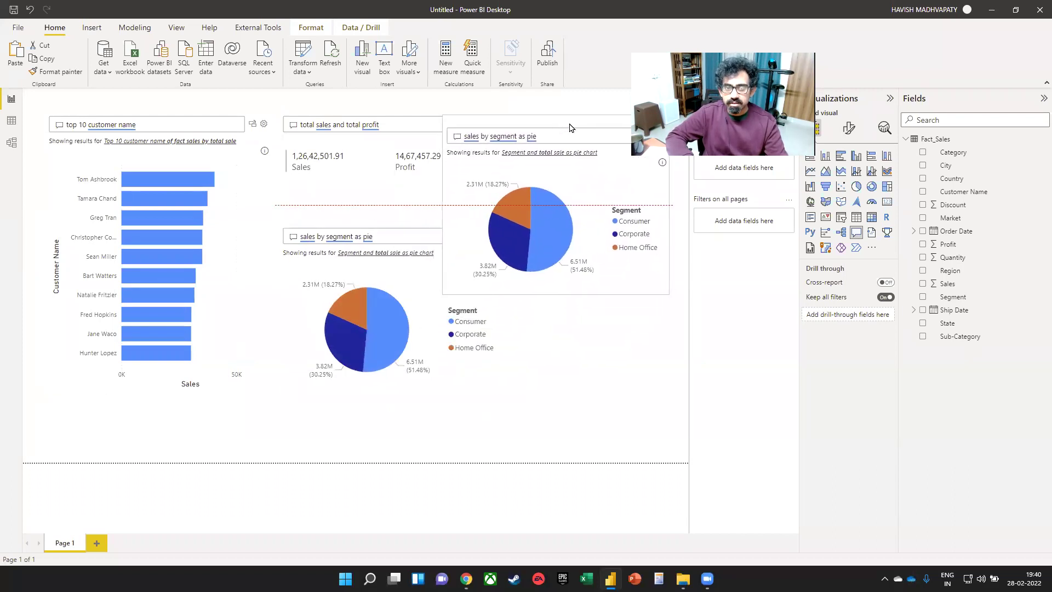
{"action": "left_click_drag", "start_coordinate": [445, 294], "coordinate": [520, 395]}
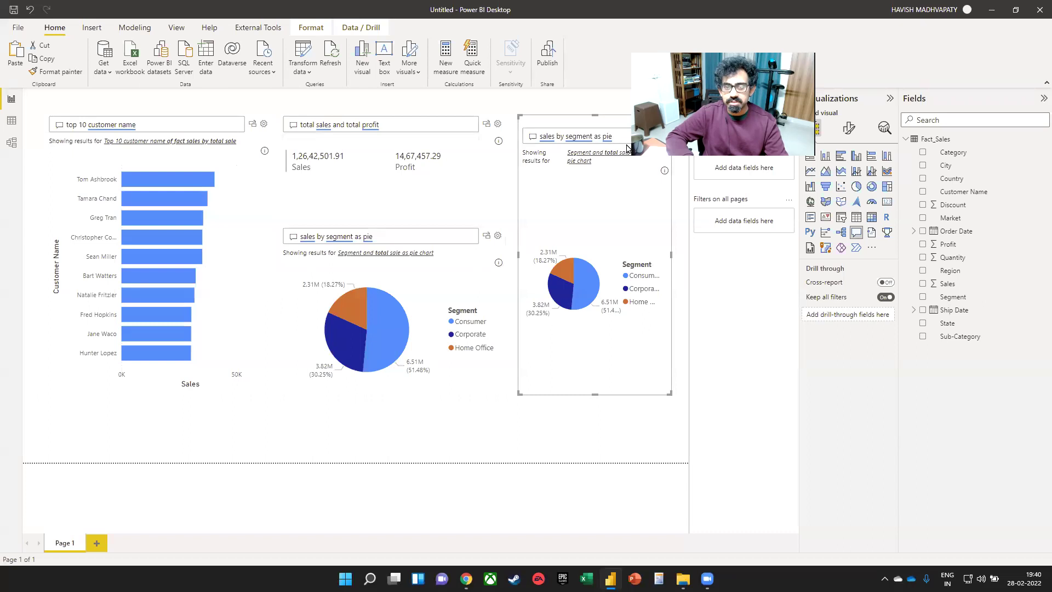
- Ask the duplicate 'total sales by country as map' and review the maps-disabled notice
{"action": "triple_click", "coordinate": [621, 133]}
{"action": "type", "text": "sale"}
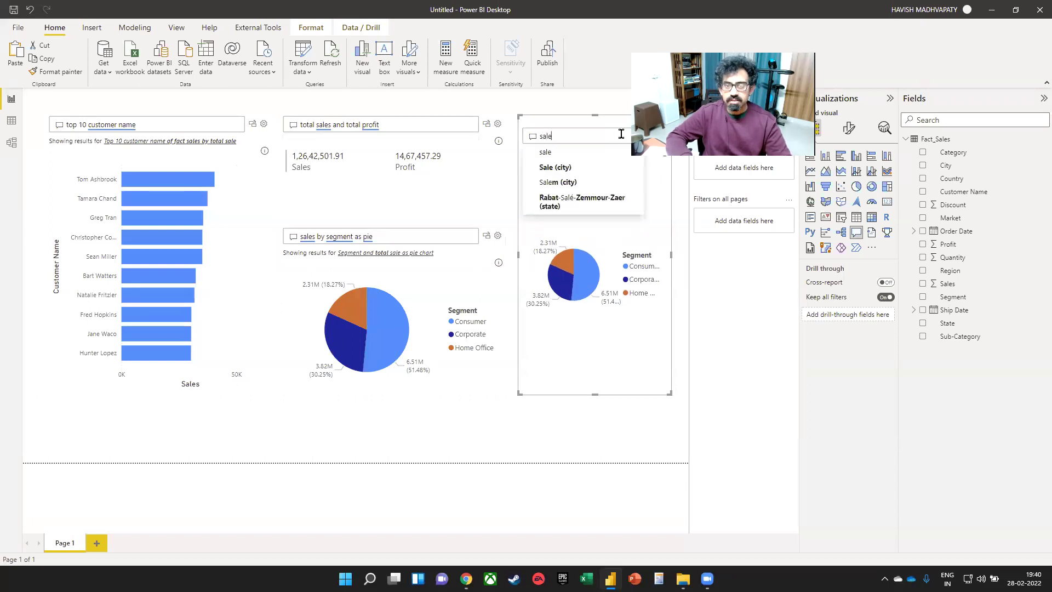
{"action": "type", "text": "s by"}
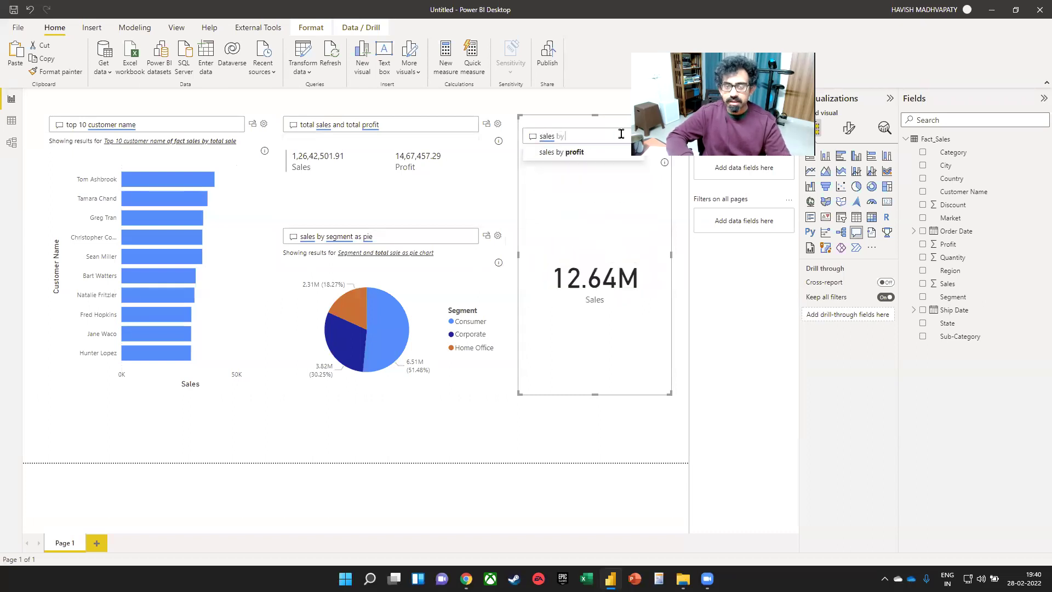
{"action": "type", "text": " country as"}
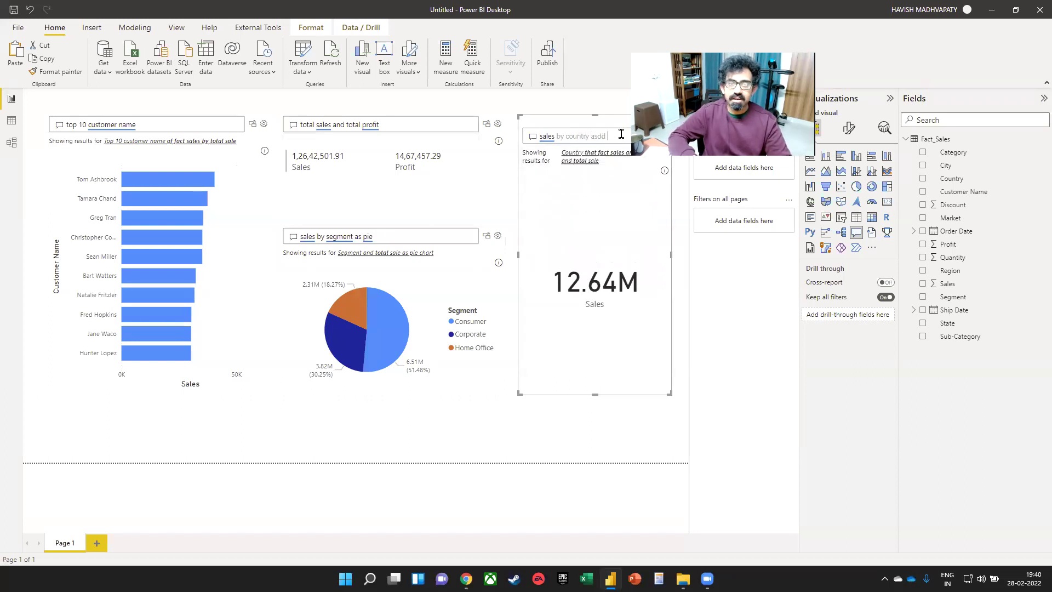
{"action": "type", "text": " map"}
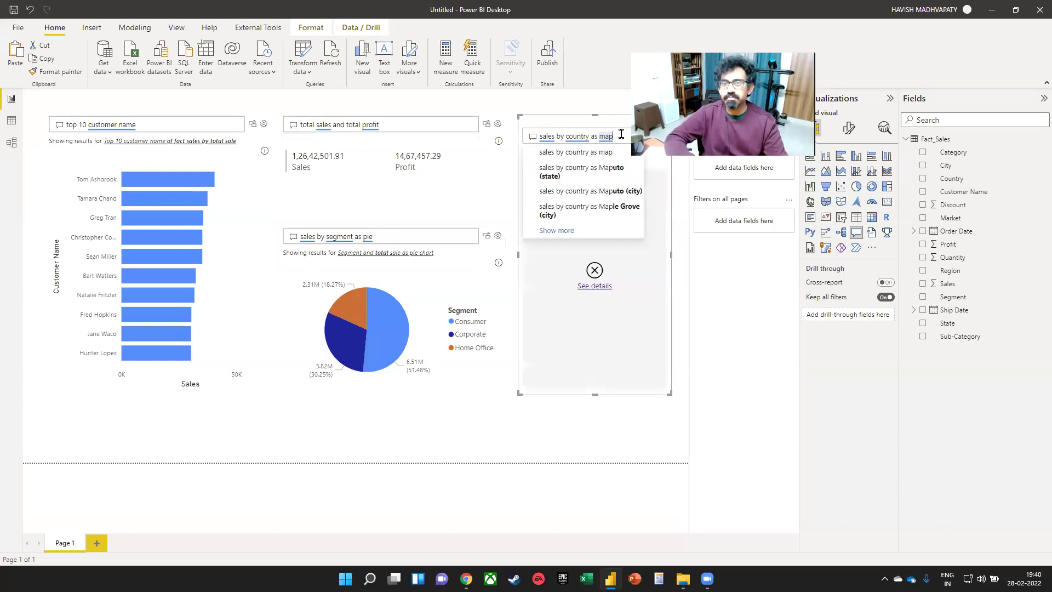
{"action": "left_click", "coordinate": [559, 134]}
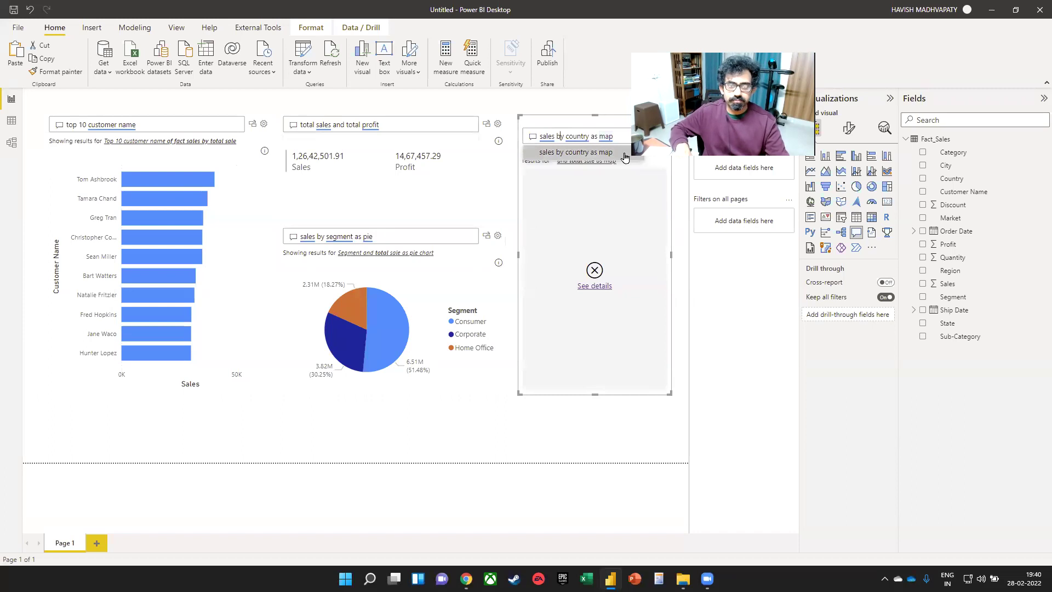
{"action": "key", "text": "ctrl+a"}
{"action": "key", "text": "BackSpace"}
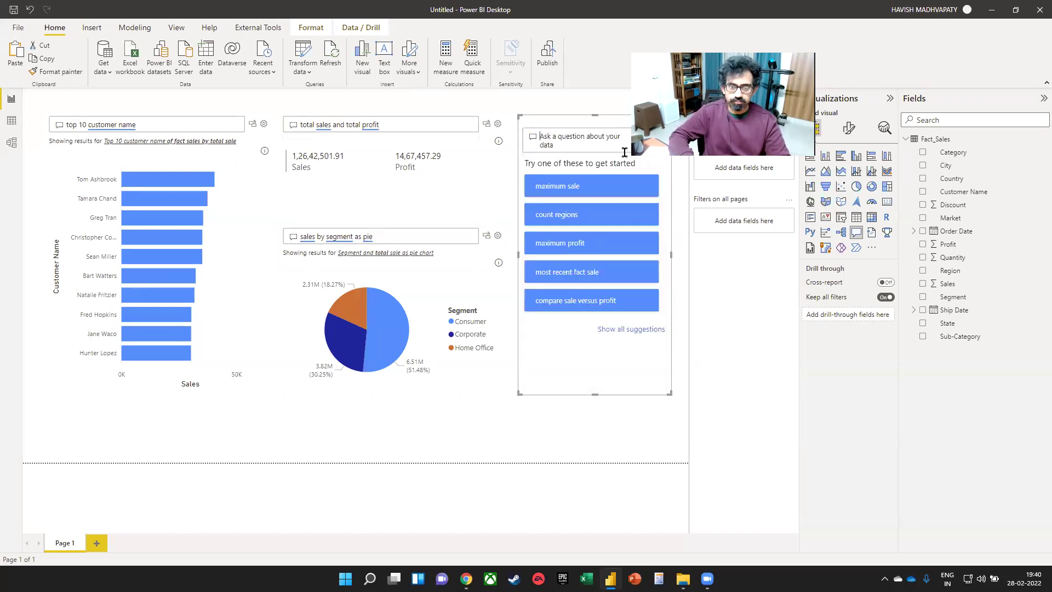
{"action": "type", "text": "tot"}
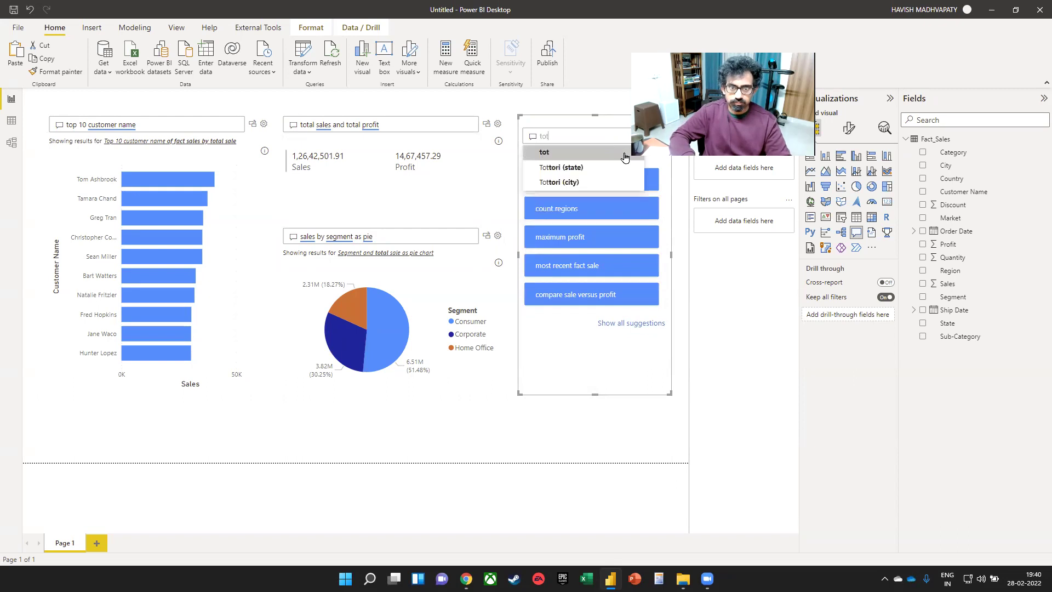
{"action": "type", "text": "al sales"}
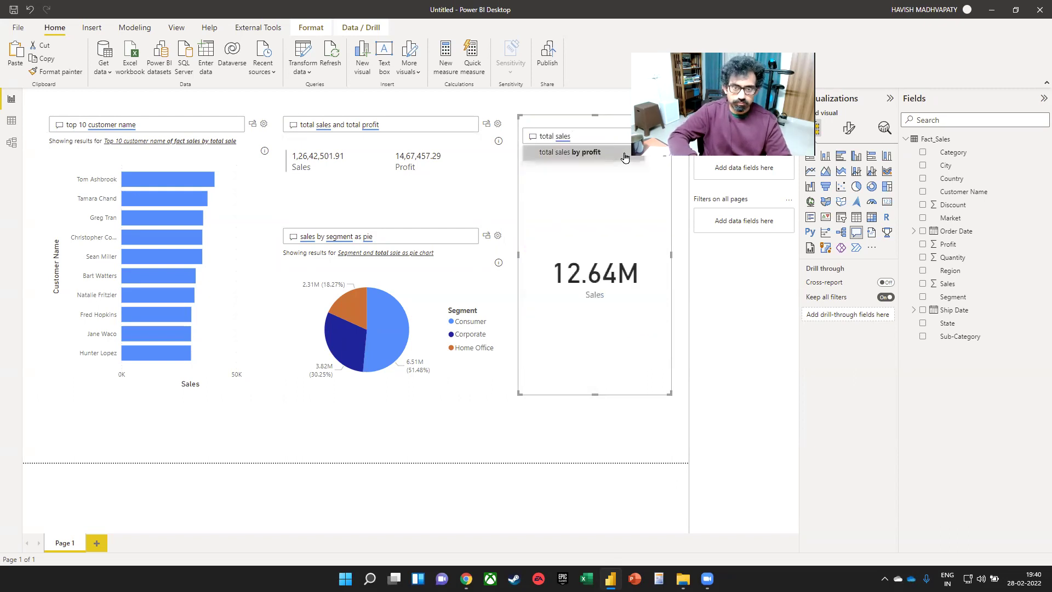
{"action": "type", "text": " by country"}
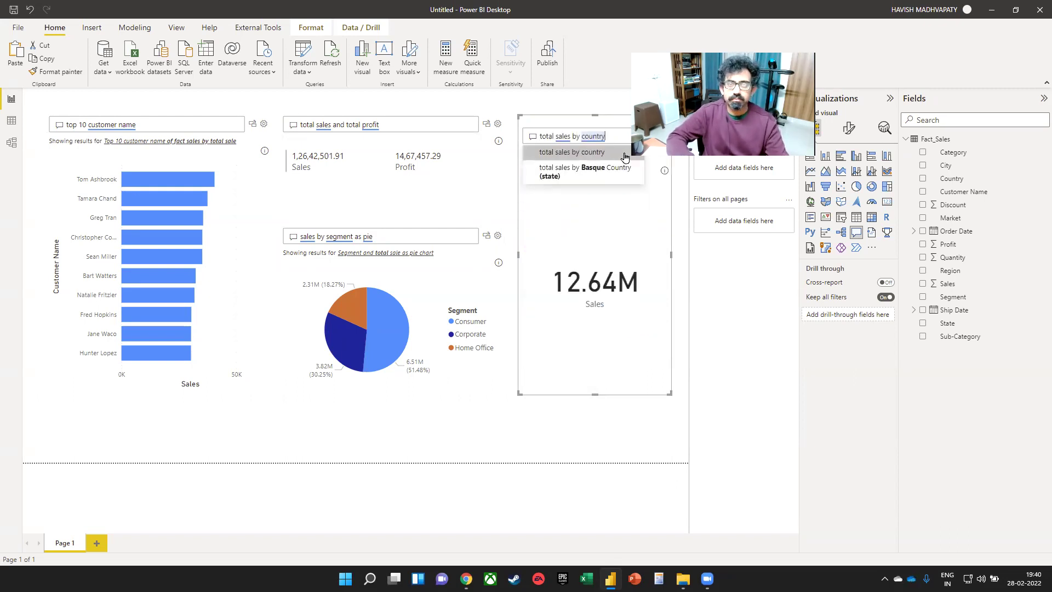
{"action": "type", "text": " as map"}
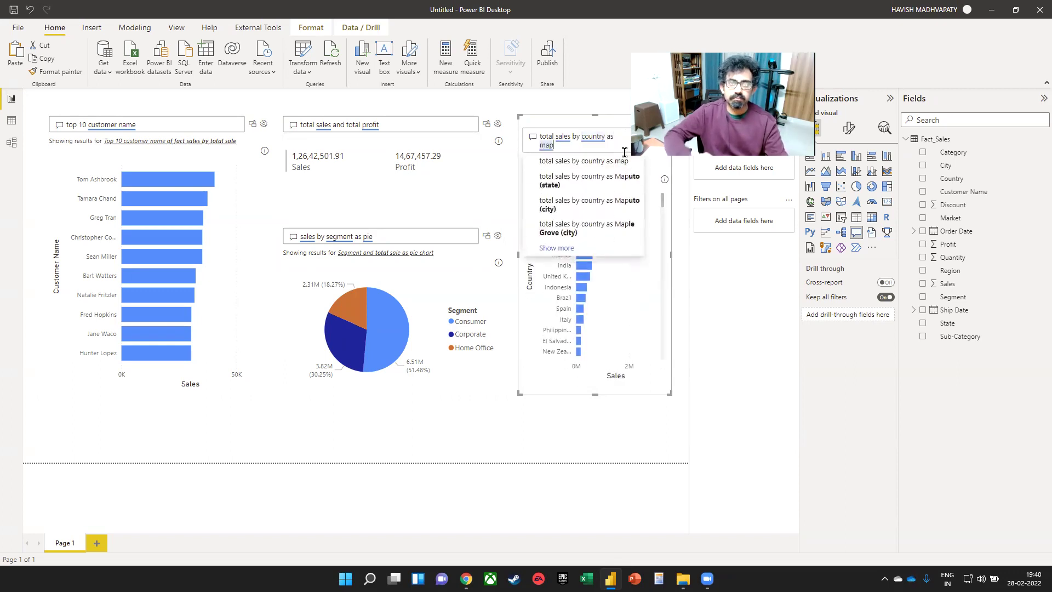
{"action": "left_click", "coordinate": [606, 290]}
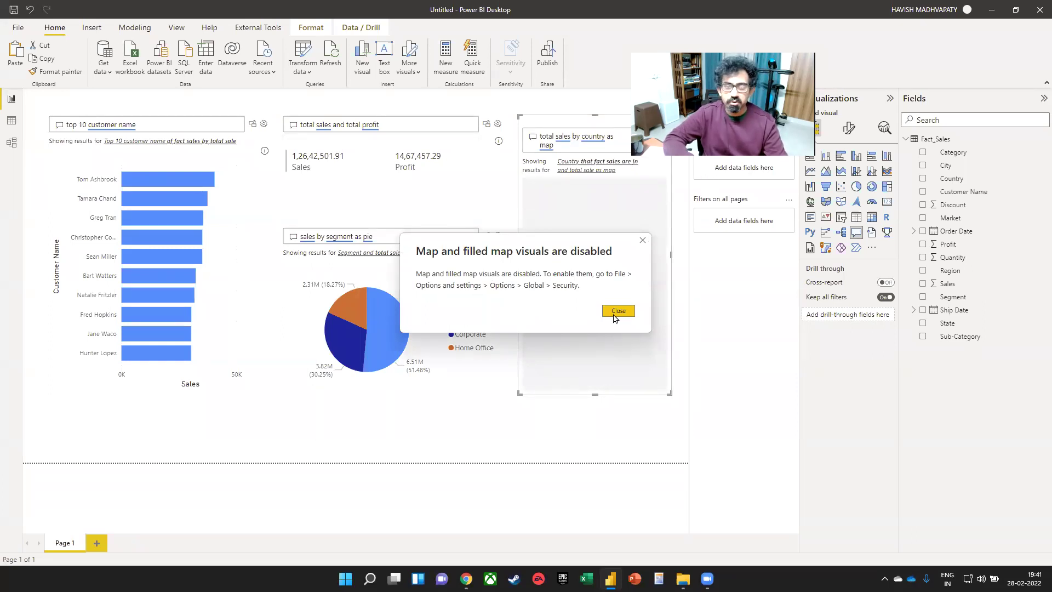
{"action": "left_click", "coordinate": [618, 310]}
- Enable Map and Filled Map visuals in the Security options and apply
{"action": "left_click", "coordinate": [18, 28]}
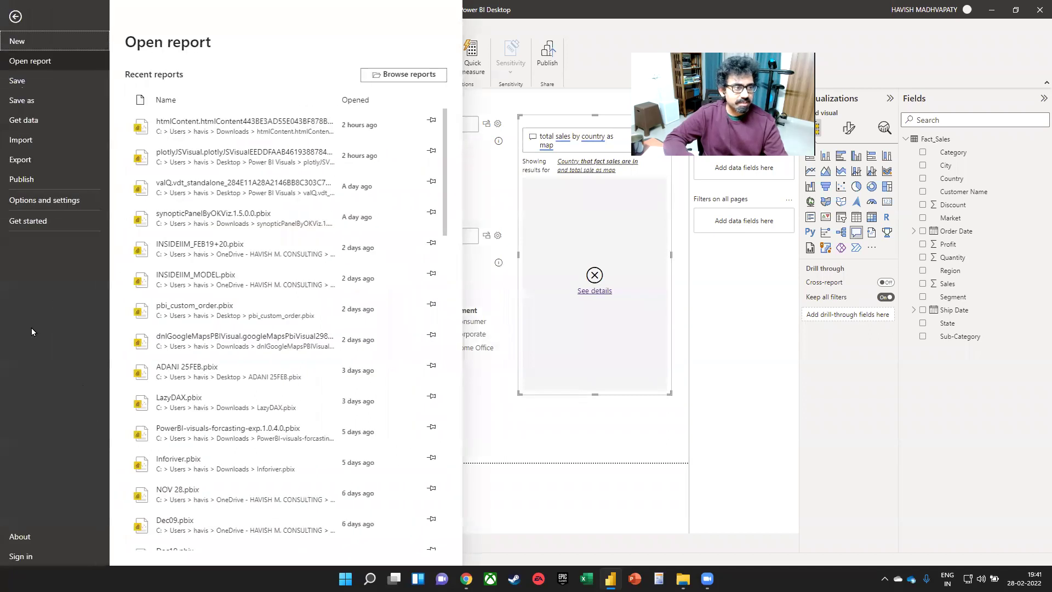
{"action": "left_click", "coordinate": [81, 205]}
{"action": "key", "text": "Escape"}
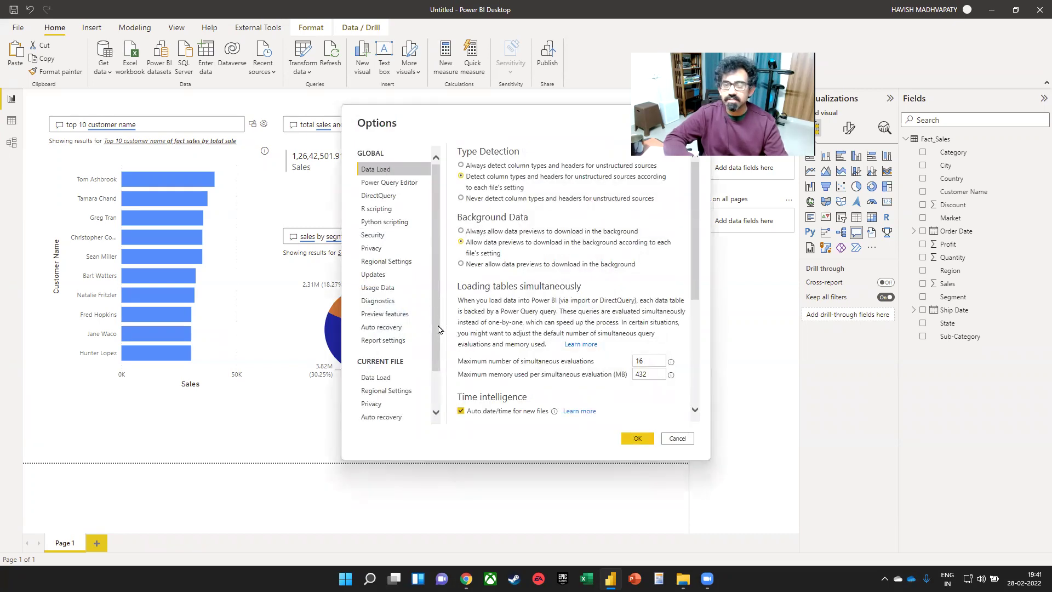
{"action": "scroll", "coordinate": [436, 343], "scroll_direction": "down", "scroll_amount": 2}
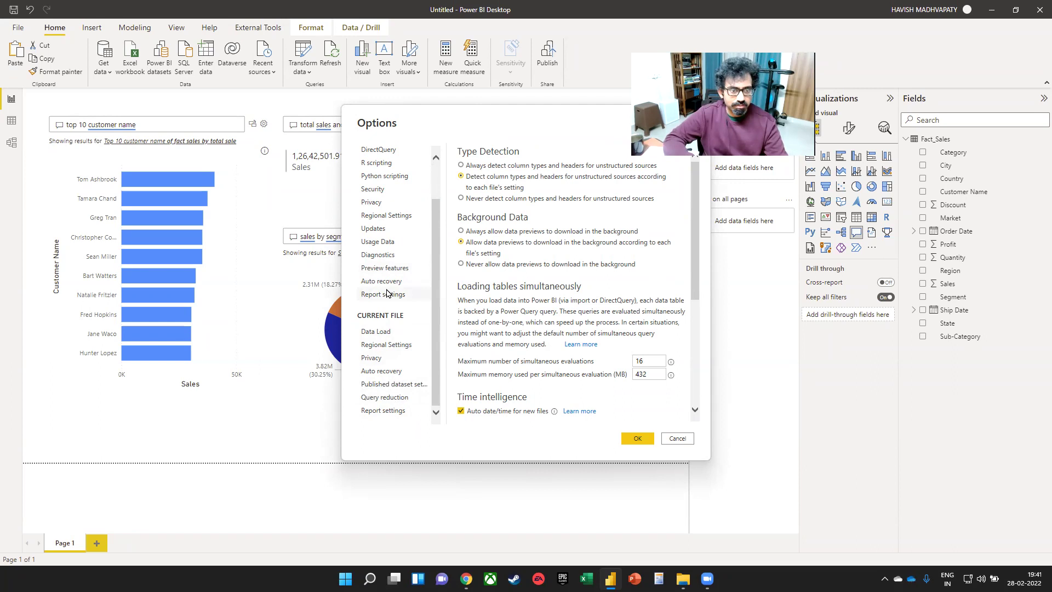
{"action": "scroll", "coordinate": [392, 180], "scroll_direction": "up", "scroll_amount": 2}
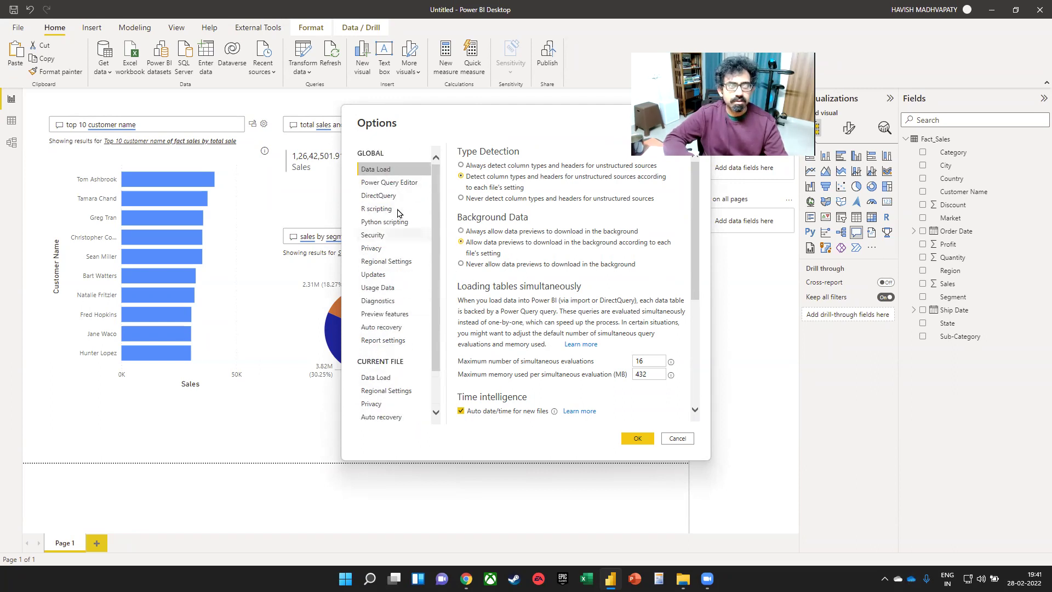
{"action": "scroll", "coordinate": [393, 370], "scroll_direction": "down", "scroll_amount": 2}
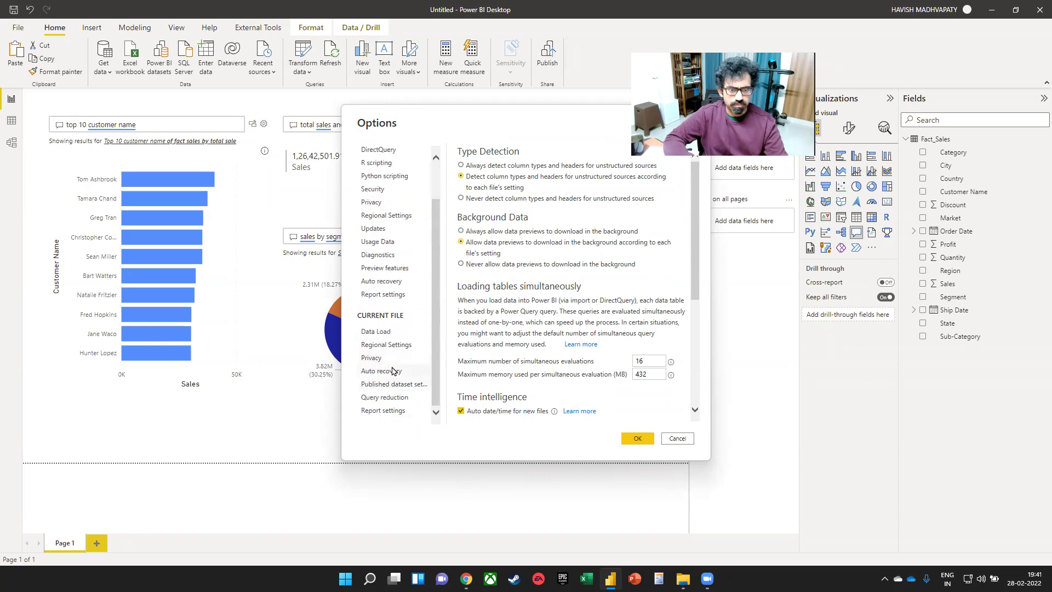
{"action": "scroll", "coordinate": [406, 259], "scroll_direction": "up", "scroll_amount": 2}
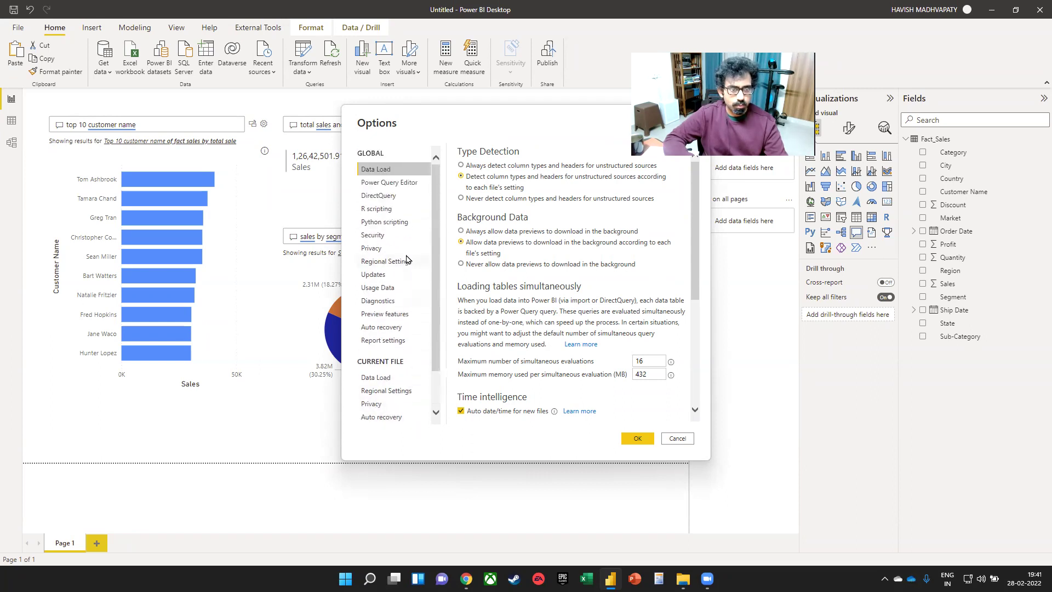
{"action": "left_click", "coordinate": [400, 238]}
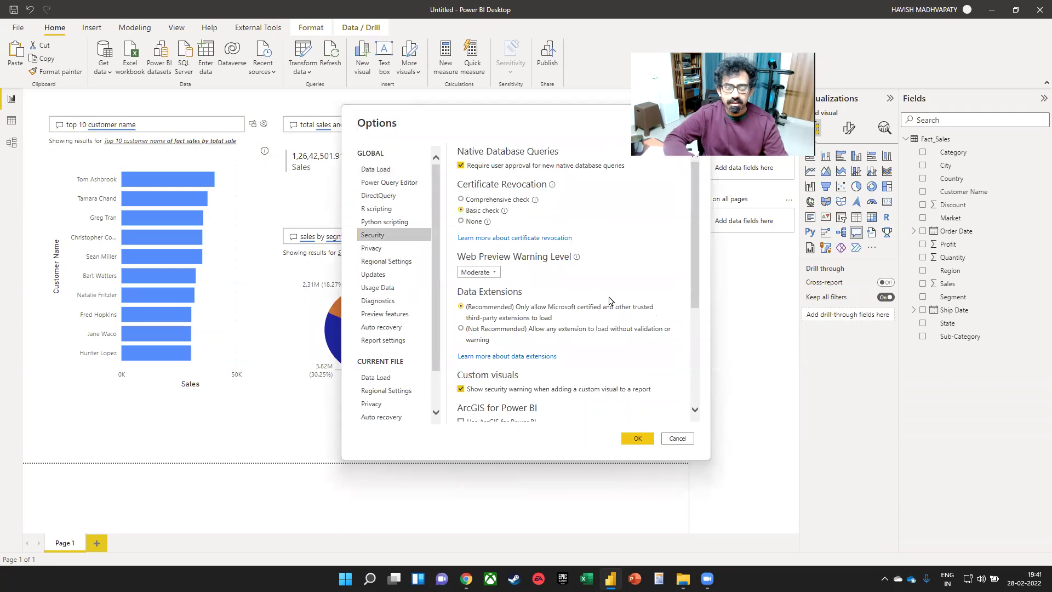
{"action": "scroll", "coordinate": [550, 301], "scroll_direction": "down", "scroll_amount": 1}
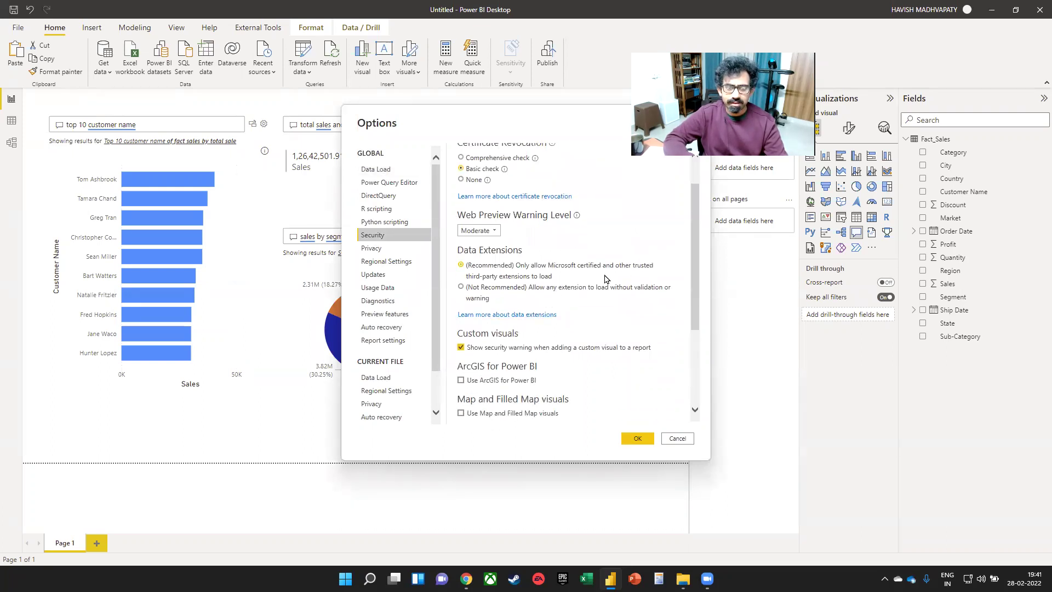
{"action": "scroll", "coordinate": [604, 278], "scroll_direction": "down", "scroll_amount": 3}
{"action": "left_click", "coordinate": [460, 287]}
{"action": "left_click", "coordinate": [667, 443]}
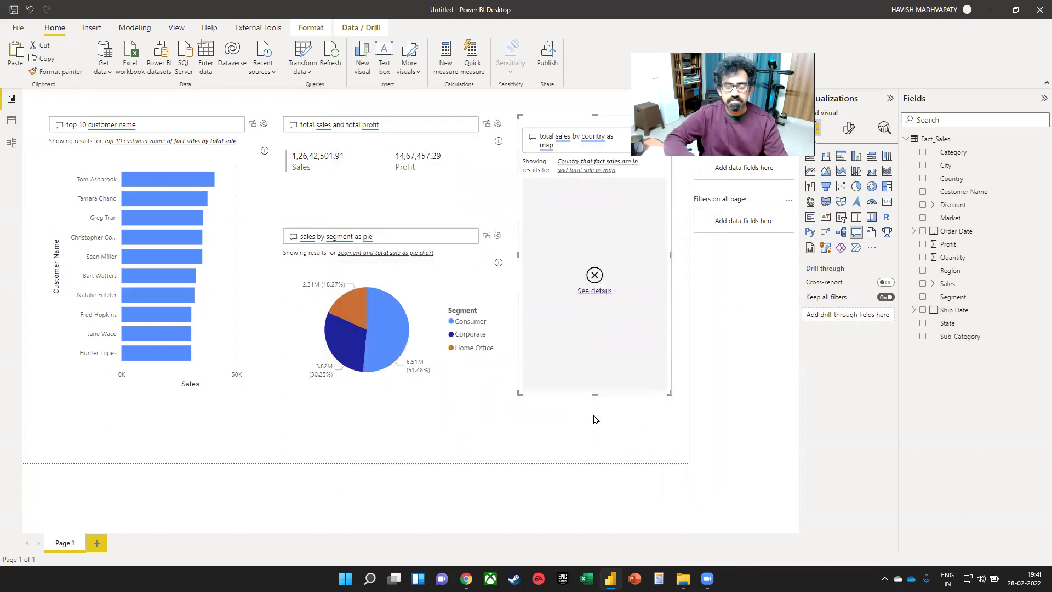
- Rerun the 'total sales by country as map' question so the map renders
{"action": "left_click", "coordinate": [594, 291]}
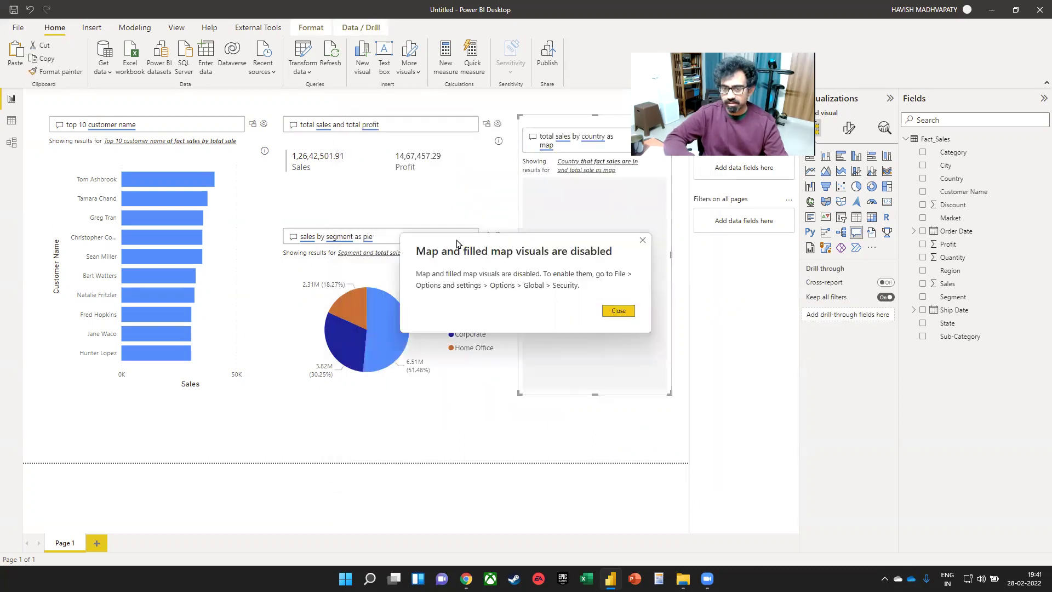
{"action": "left_click", "coordinate": [617, 310]}
{"action": "left_click", "coordinate": [614, 150]}
{"action": "key", "text": "ctrl+a"}
{"action": "key", "text": "ctrl+x"}
{"action": "key", "text": "ctrl+v"}
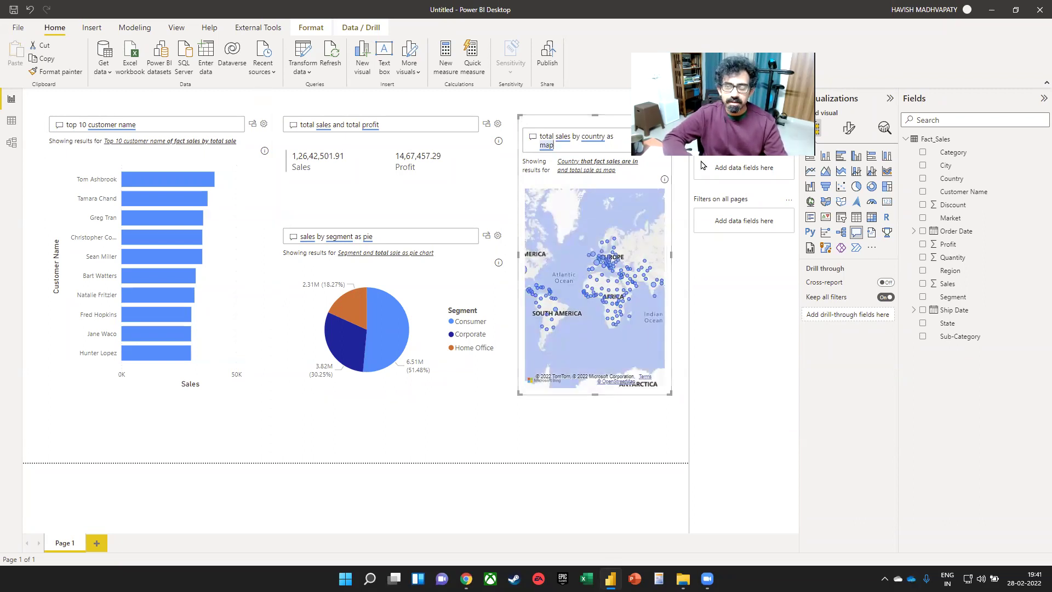
{"action": "left_click", "coordinate": [552, 145]}
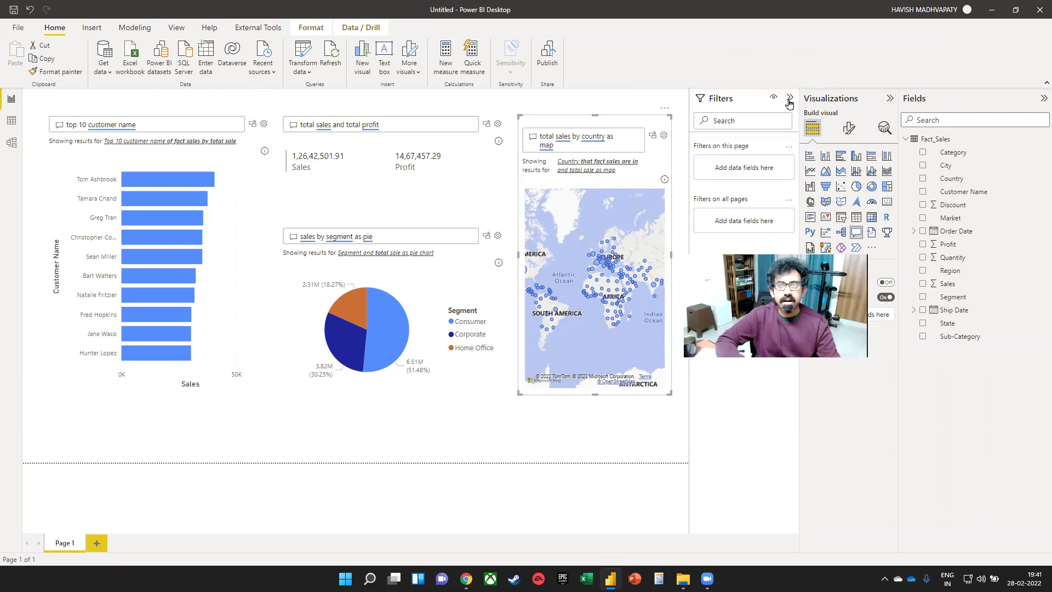
- Collapse the Filters pane and cross-filter the page via the Consumer, Corporate and Home Office pie slices
{"action": "left_click", "coordinate": [789, 99]}
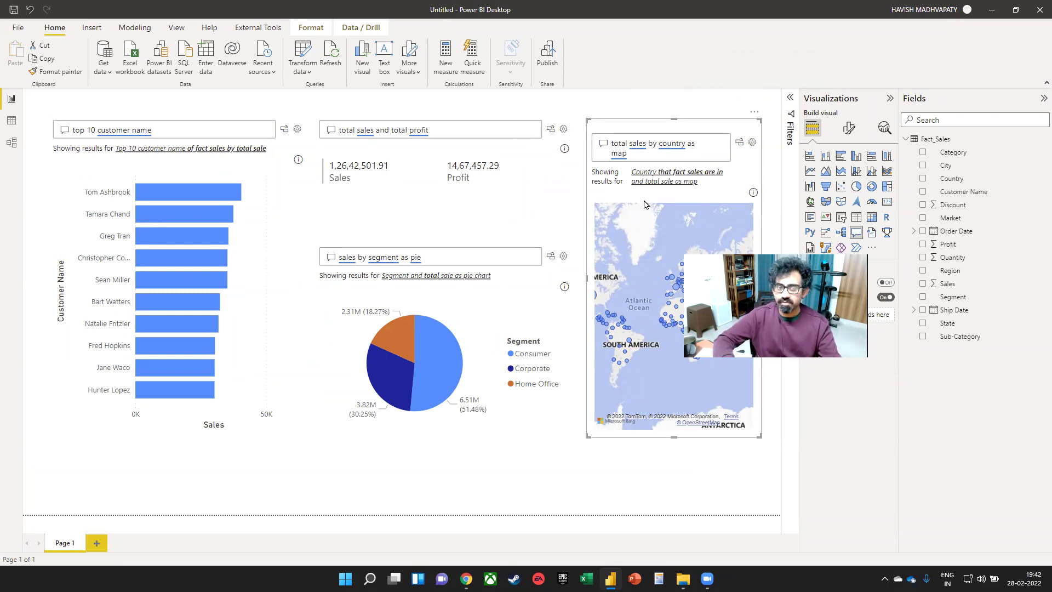
{"action": "left_click", "coordinate": [436, 348]}
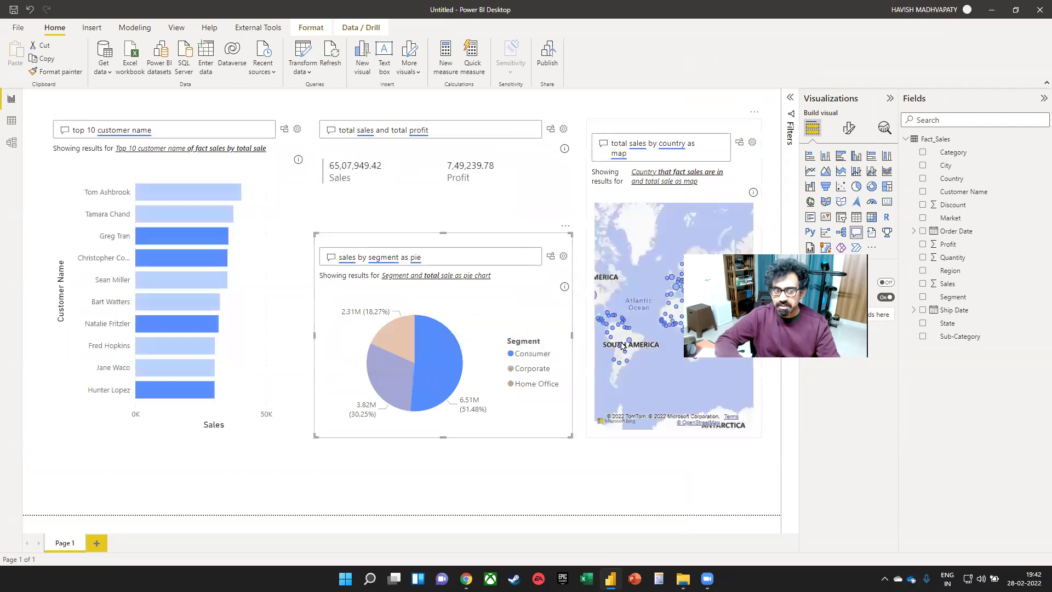
{"action": "left_click", "coordinate": [391, 378]}
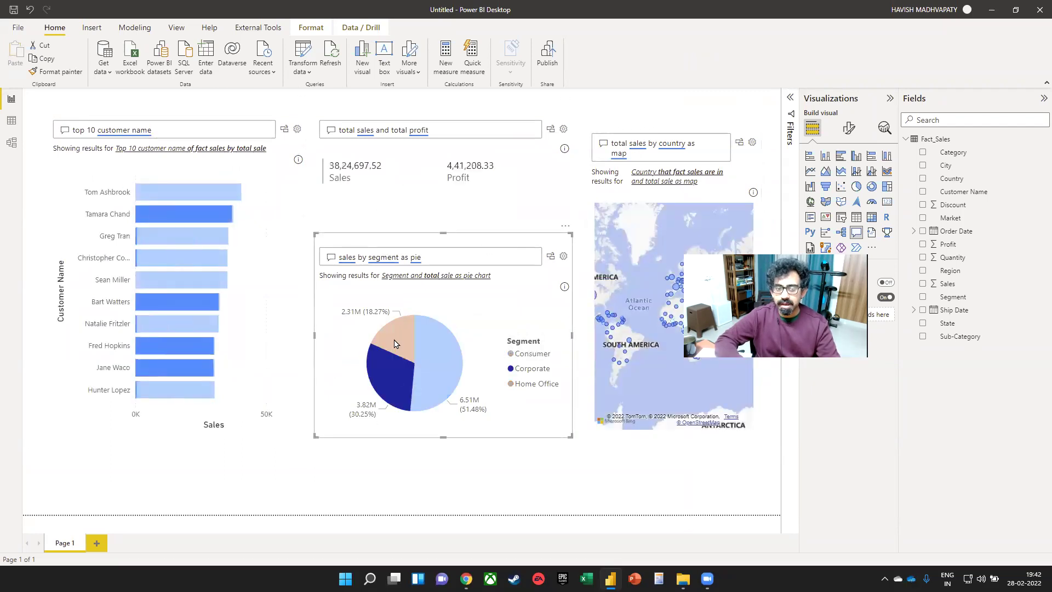
{"action": "left_click", "coordinate": [394, 343]}
{"action": "left_click", "coordinate": [429, 346]}
{"action": "left_click", "coordinate": [396, 373]}
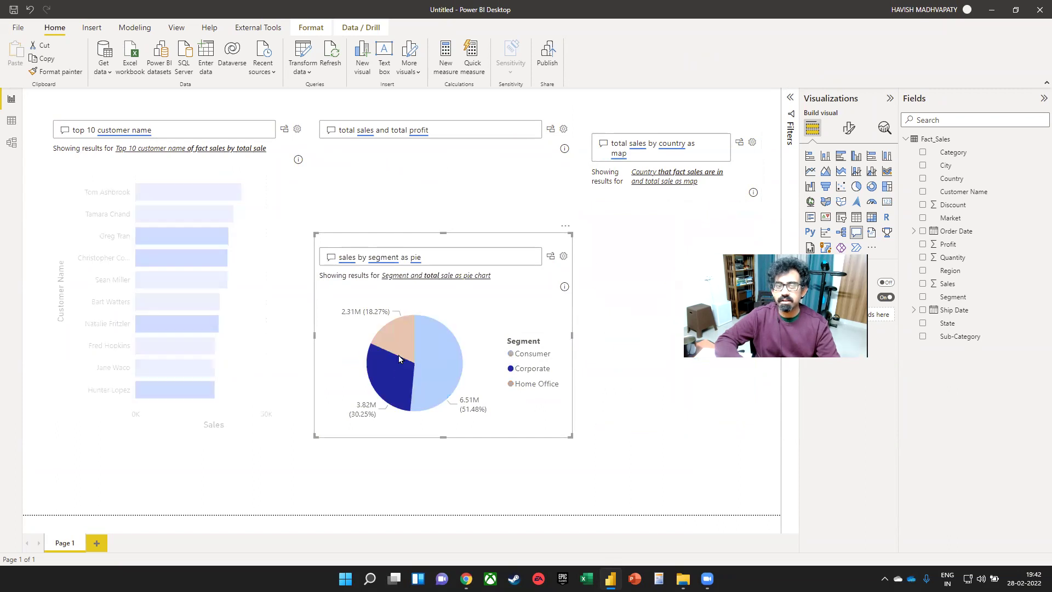
{"action": "left_click", "coordinate": [399, 346]}
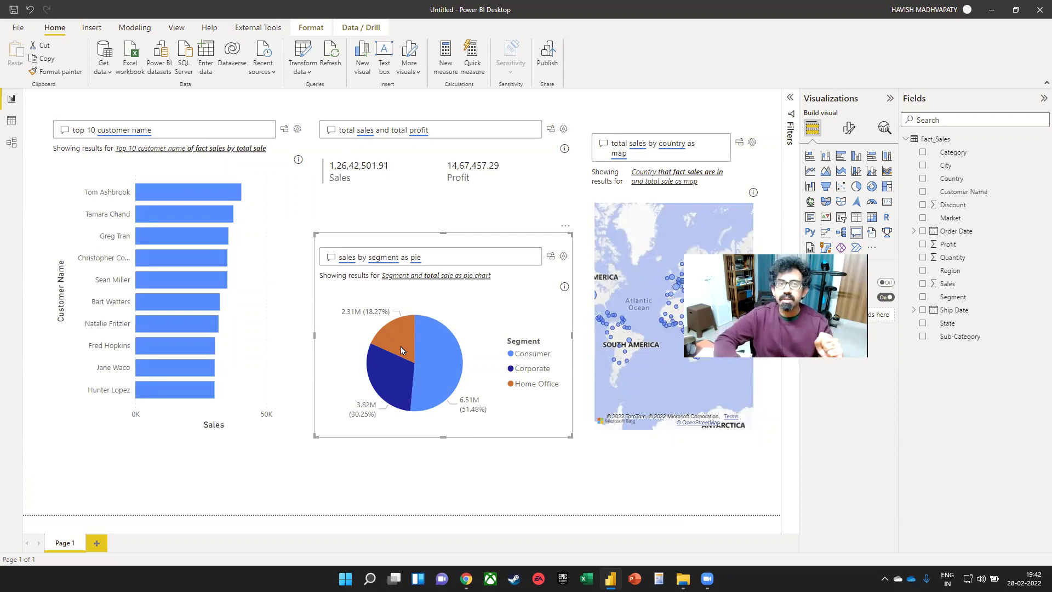
{"action": "left_click", "coordinate": [97, 544]}
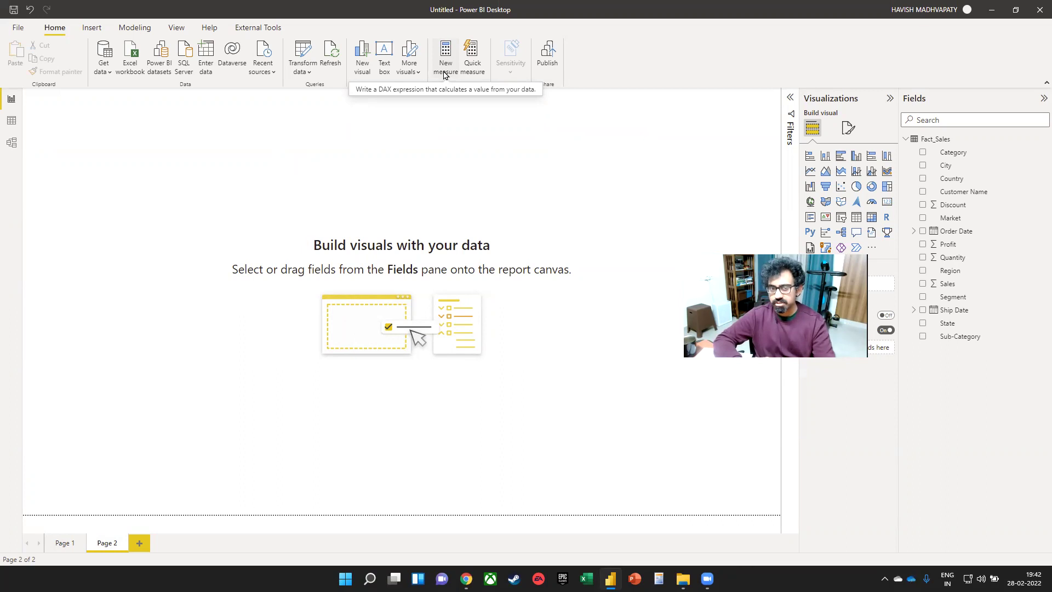
- Create the measure Profit Margin = SUM(Fact_Sales[Profit]) / SUM(Fact_Sales[Sales]) on Page 2
{"action": "left_click", "coordinate": [443, 75]}
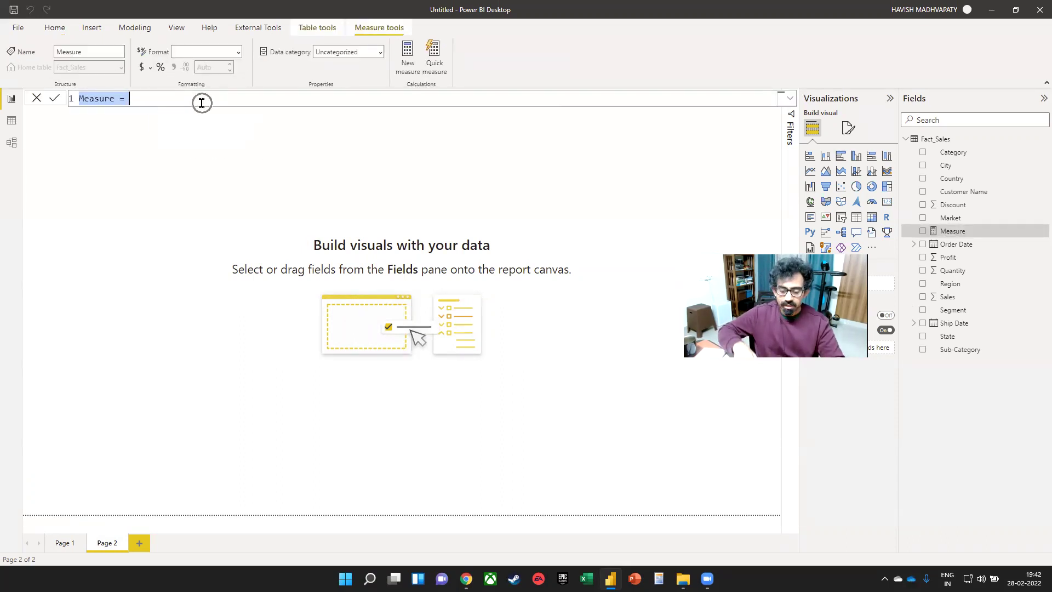
{"action": "type", "text": "Profit Margin = SUM(Fact_Sales[Profit]"}
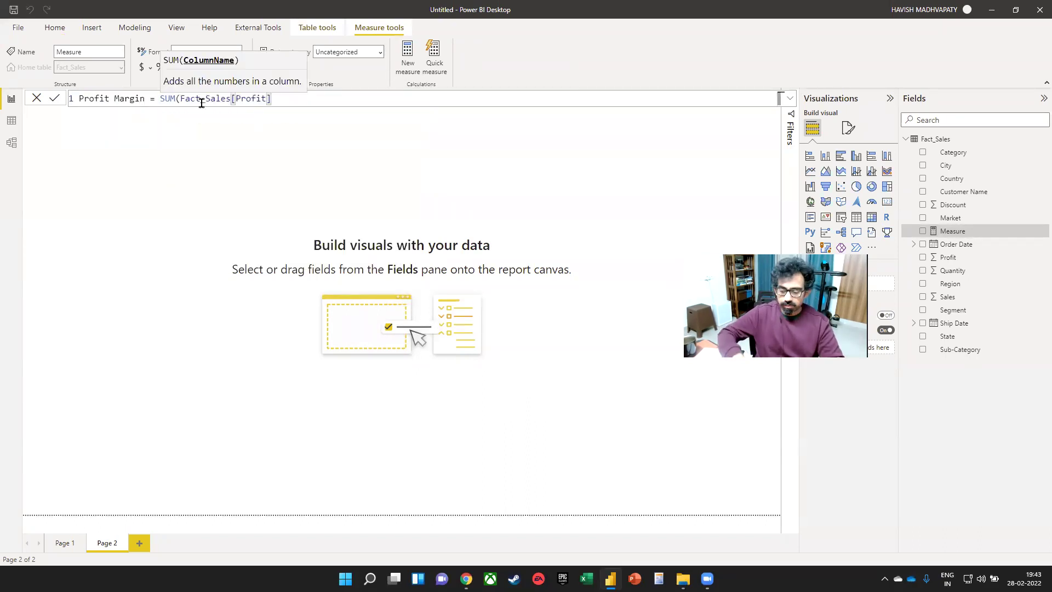
{"action": "type", "text": ") / SUM(sales"}
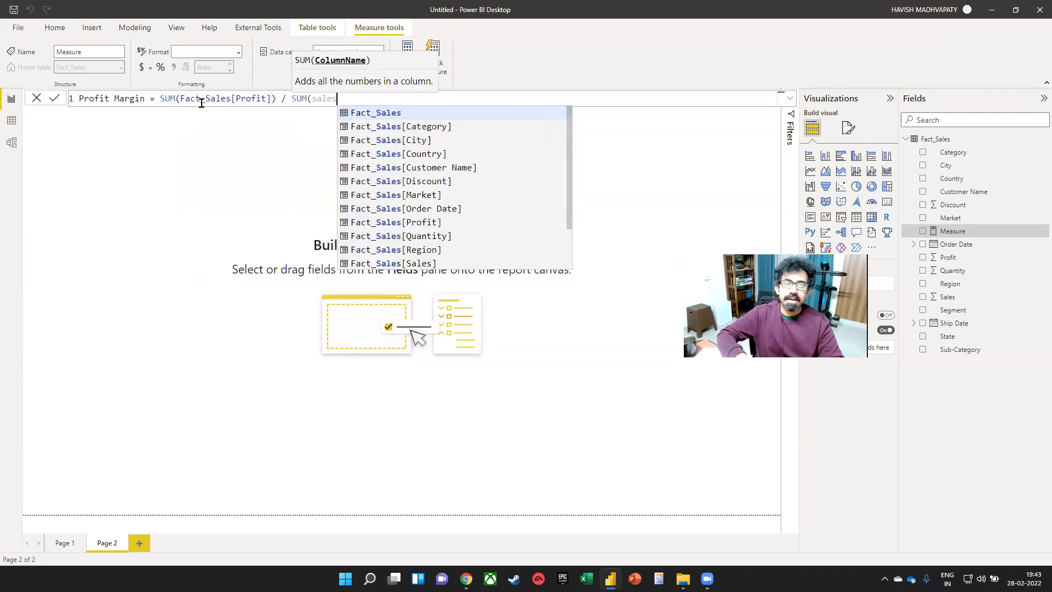
{"action": "key", "text": "Tab"}
{"action": "key", "text": "Escape"}
{"action": "key", "text": "ctrl+shift+Left"}
{"action": "key", "text": "Right"}
{"action": "key", "text": "ctrl+shift+Left"}
{"action": "type", "text": "s[S"}
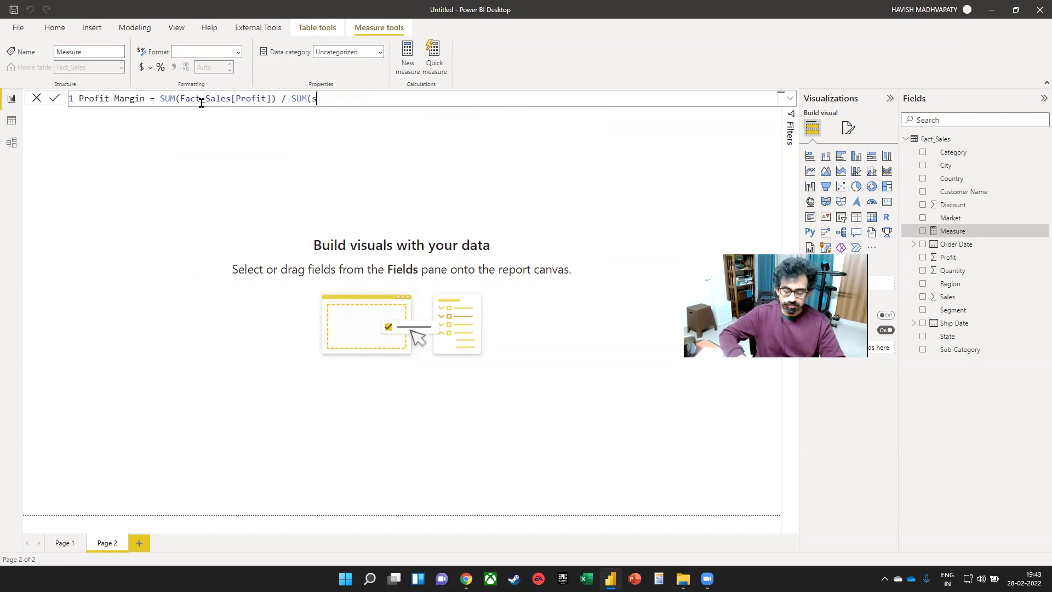
{"action": "type", "text": "al"}
{"action": "key", "text": "Tab"}
{"action": "type", "text": ")"}
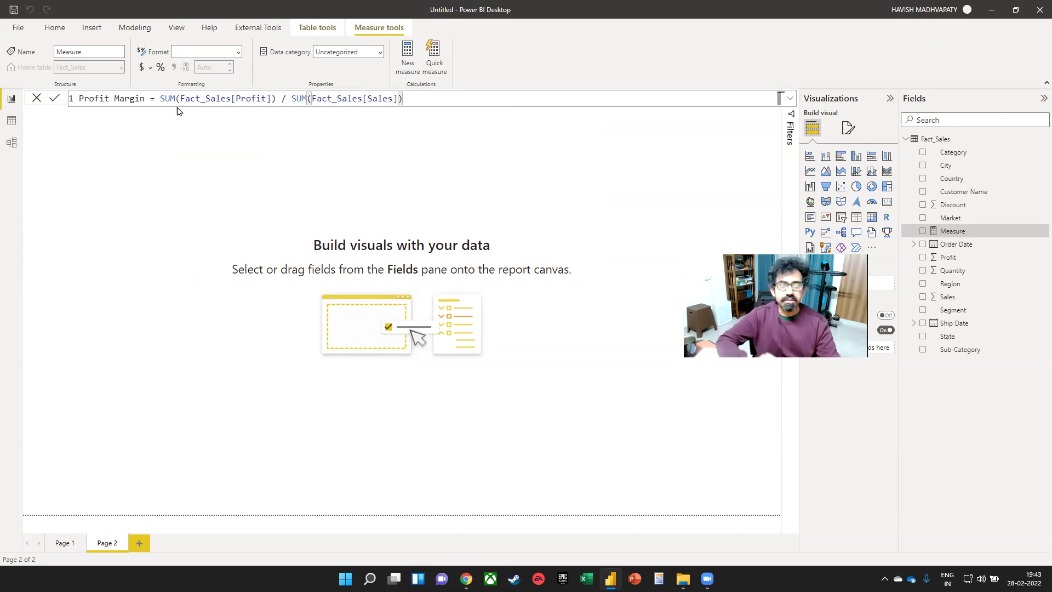
{"action": "key", "text": "Return"}
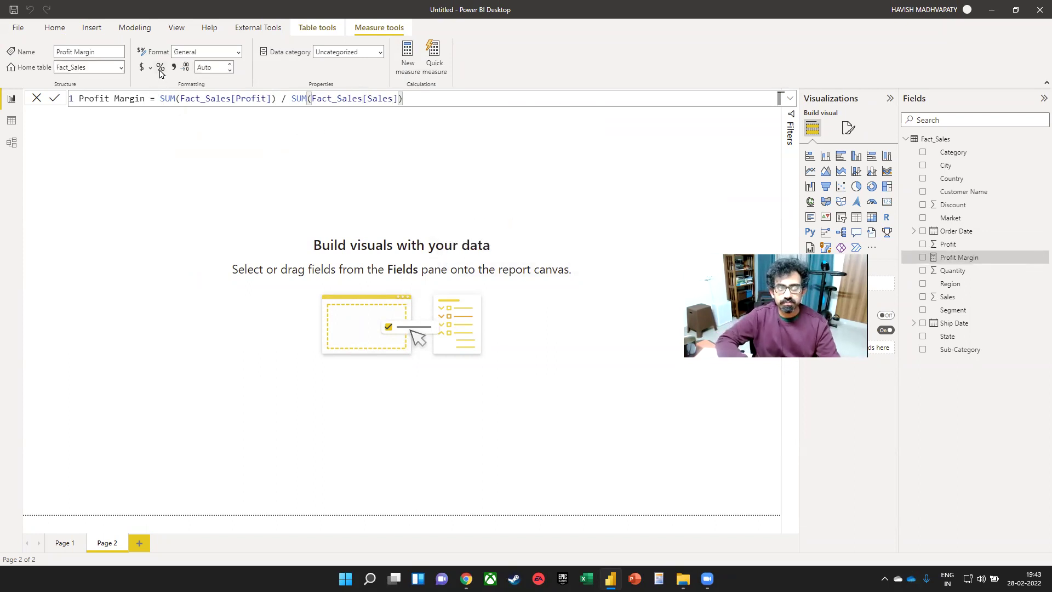
{"action": "left_click", "coordinate": [249, 196]}
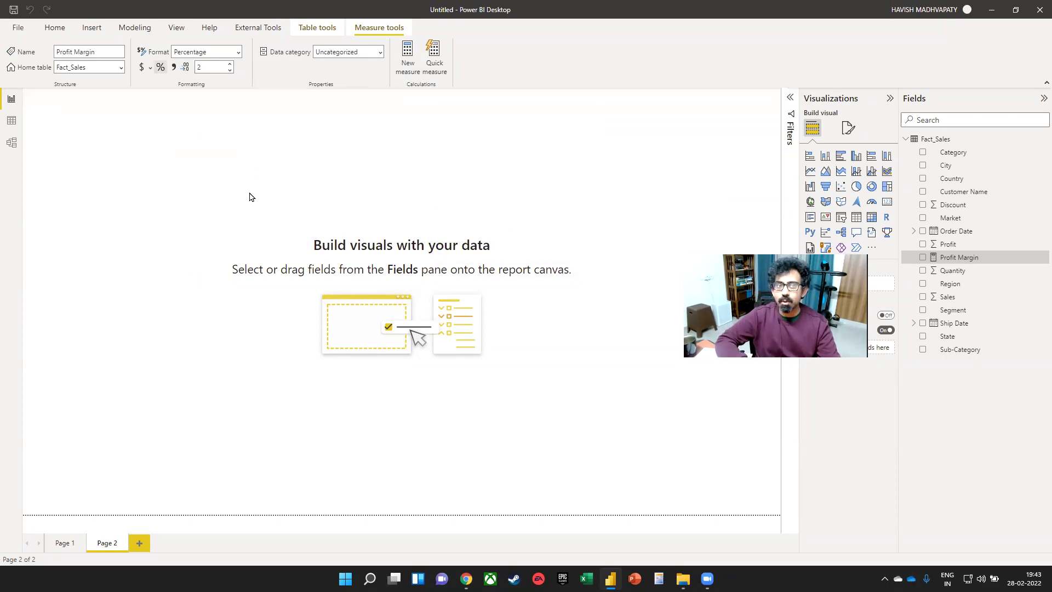
{"action": "left_click", "coordinate": [856, 232]}
- Enlarge the Q&A visual to show profit margin by market as a table, then switch to the browser
{"action": "left_click_drag", "start_coordinate": [192, 252], "coordinate": [337, 375]}
{"action": "type", "text": "m"}
{"action": "key", "text": "BackSpace"}
{"action": "type", "text": "profit mar"}
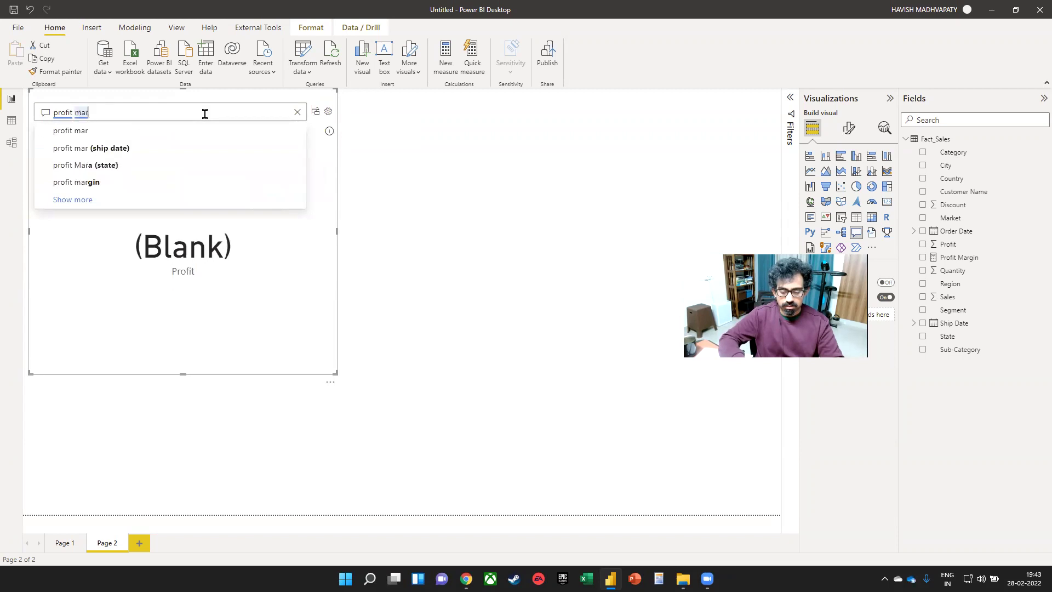
{"action": "type", "text": "gin b"}
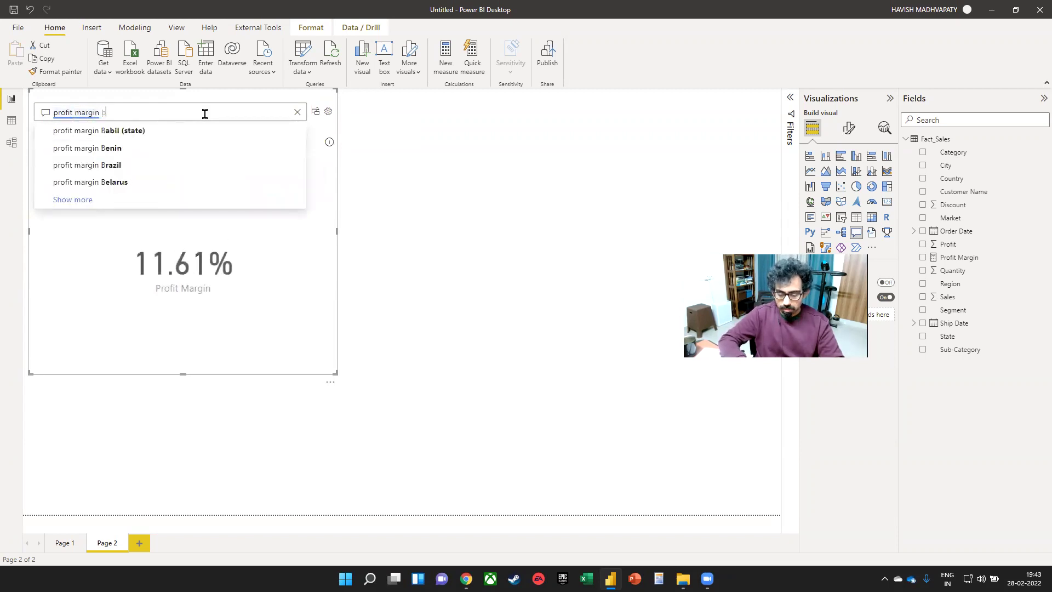
{"action": "type", "text": "y market as table"}
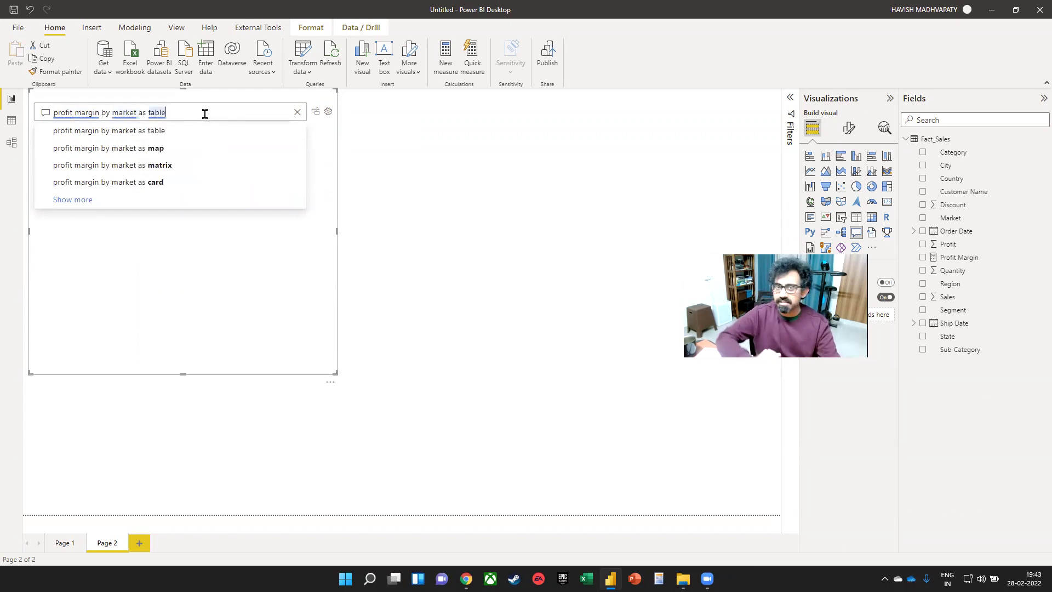
{"action": "left_click", "coordinate": [232, 301]}
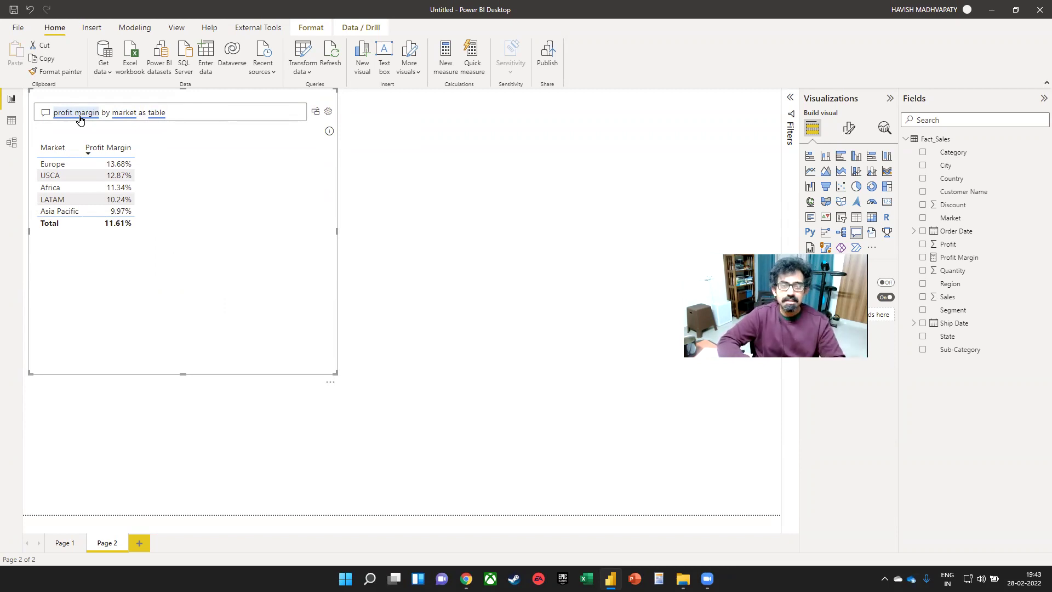
{"action": "key", "text": "alt+Tab"}
{"action": "key", "text": "alt+Tab"}
{"action": "key", "text": "alt+Tab"}
{"action": "key", "text": "alt+Tab"}
{"action": "key", "text": "alt+shift+Tab"}
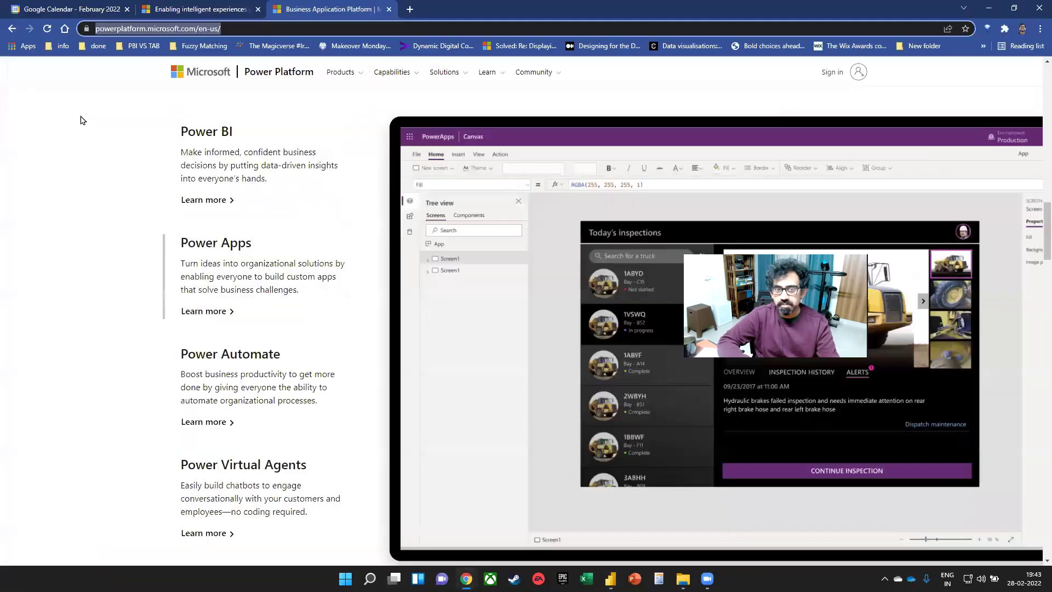
- Open the AI-powered development blog article and highlight 'Pre-trained Transformer' in its OpenAI section
{"action": "left_click", "coordinate": [222, 7]}
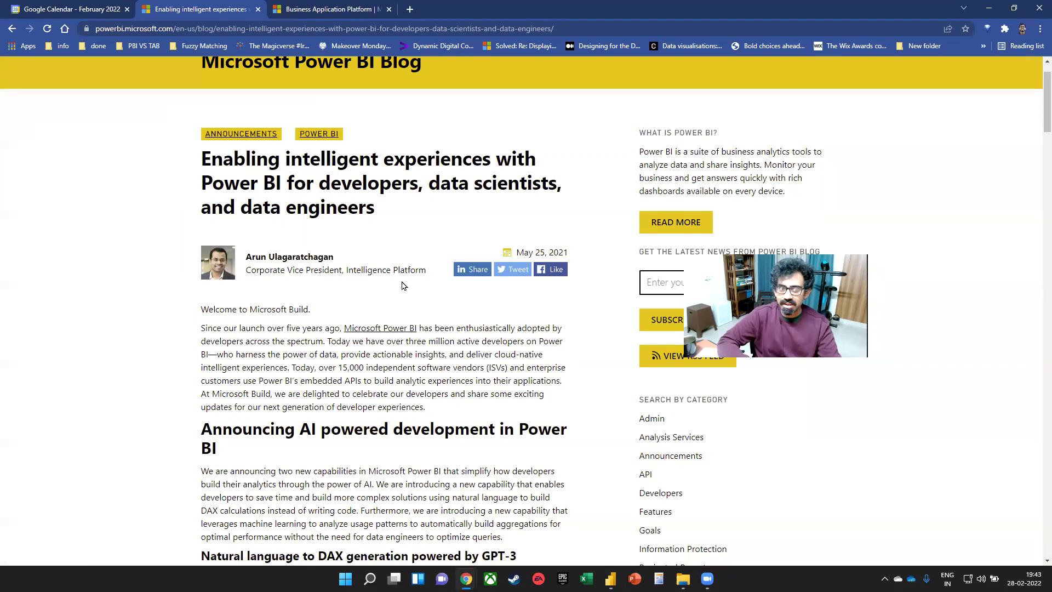
{"action": "scroll", "coordinate": [385, 220], "scroll_direction": "down", "scroll_amount": 13}
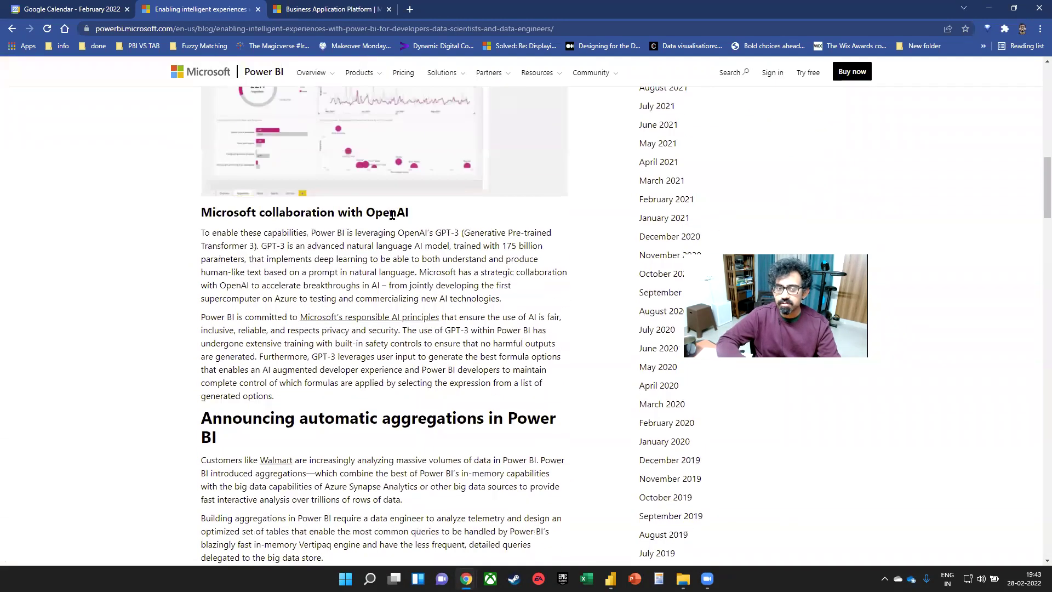
{"action": "left_click_drag", "start_coordinate": [441, 234], "coordinate": [464, 233]}
{"action": "scroll", "coordinate": [473, 234], "scroll_direction": "down", "scroll_amount": 1}
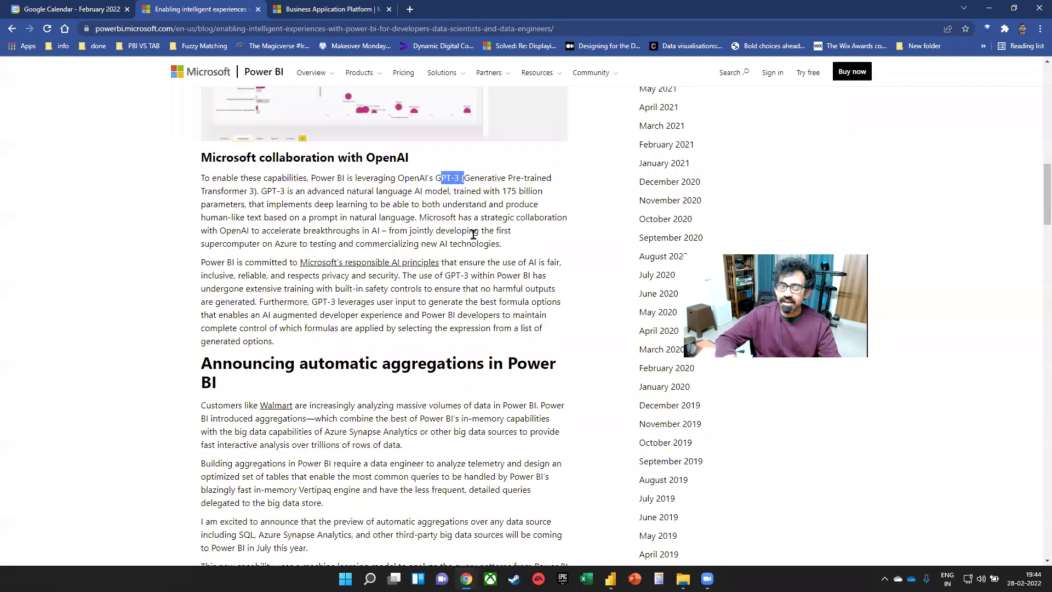
{"action": "left_click_drag", "start_coordinate": [510, 177], "coordinate": [248, 191]}
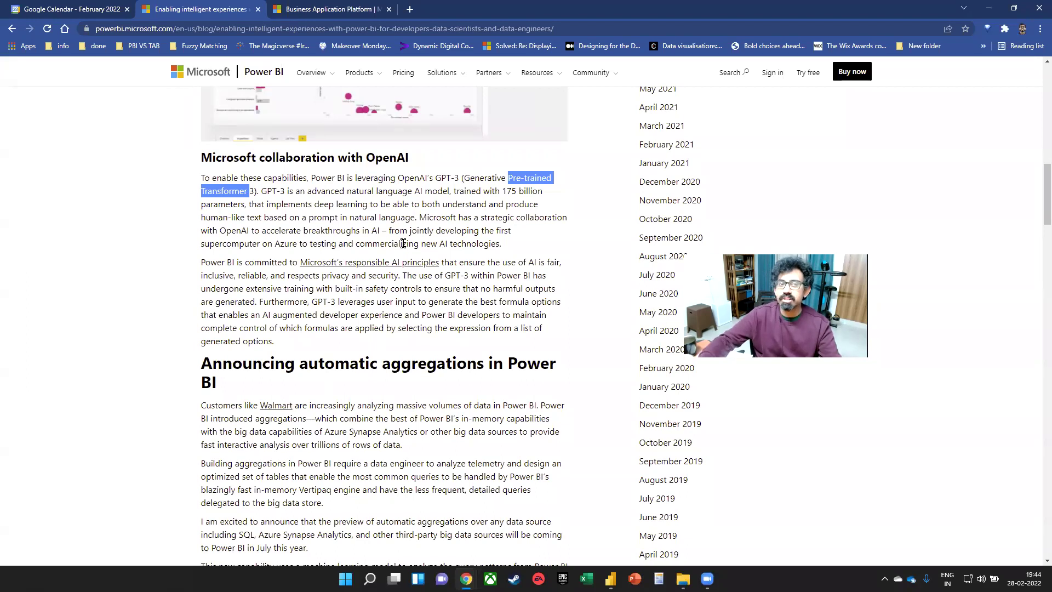
- Search the web for 'gpt3' in a new tab, close it, and highlight the Power BI–OpenAI sentence
{"action": "left_click", "coordinate": [408, 10]}
{"action": "type", "text": "gpt3"}
{"action": "key", "text": "Return"}
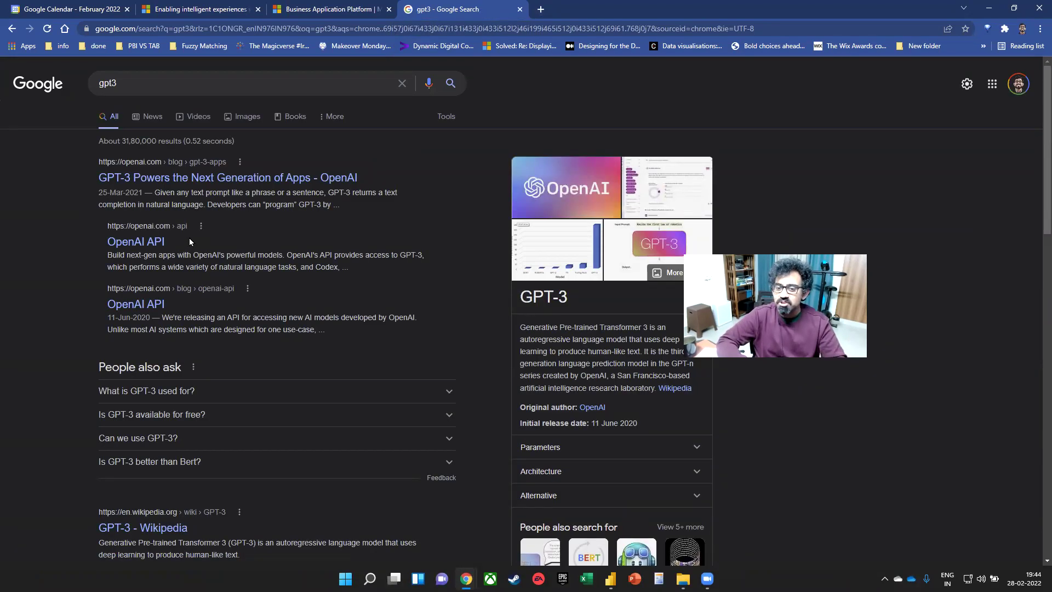
{"action": "key", "text": "ctrl+w"}
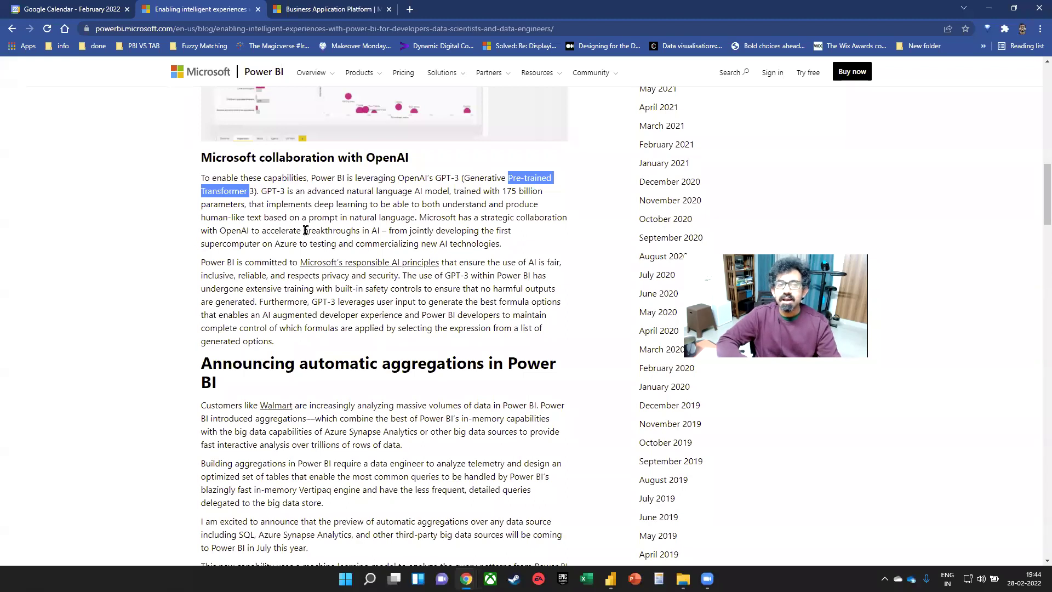
{"action": "left_click_drag", "start_coordinate": [327, 179], "coordinate": [419, 179]}
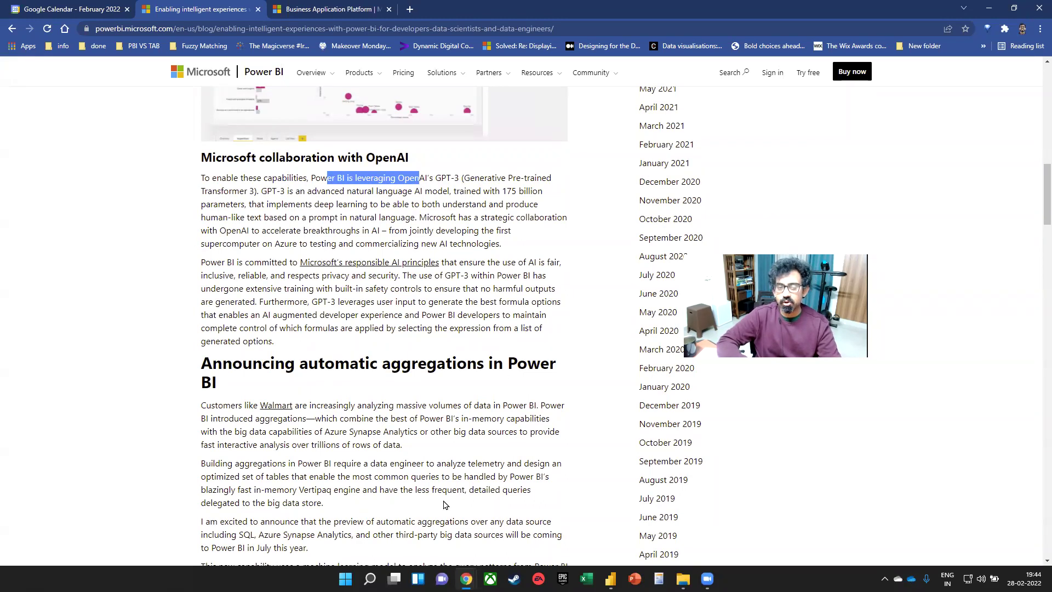
{"action": "scroll", "coordinate": [384, 356], "scroll_direction": "up", "scroll_amount": 4}
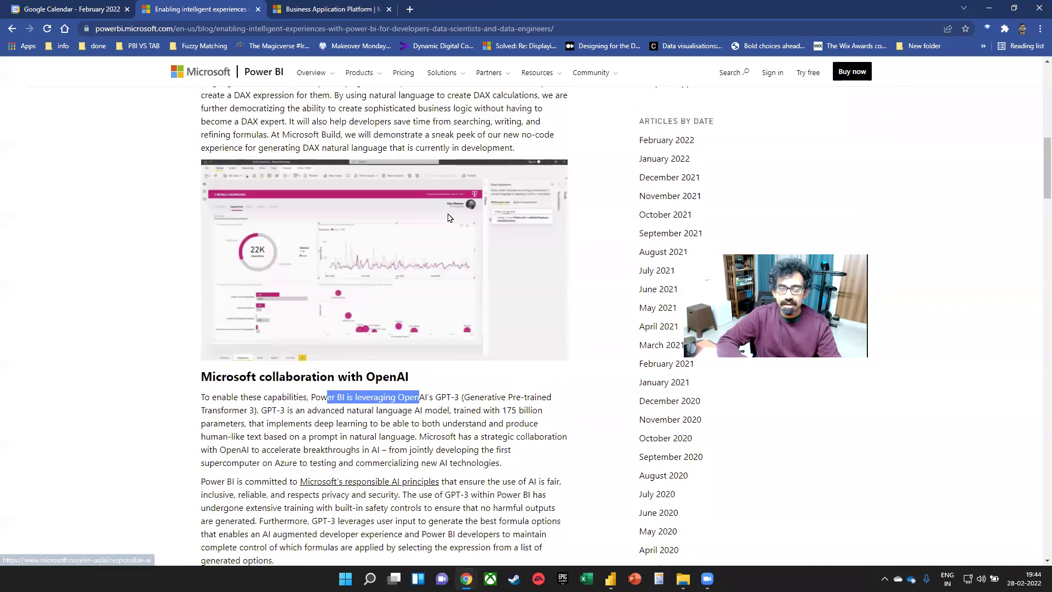
- Zoom the browser in on the Easy measures demo GIF above the OpenAI heading
{"action": "scroll", "coordinate": [448, 218], "scroll_direction": "up", "scroll_amount": 3}
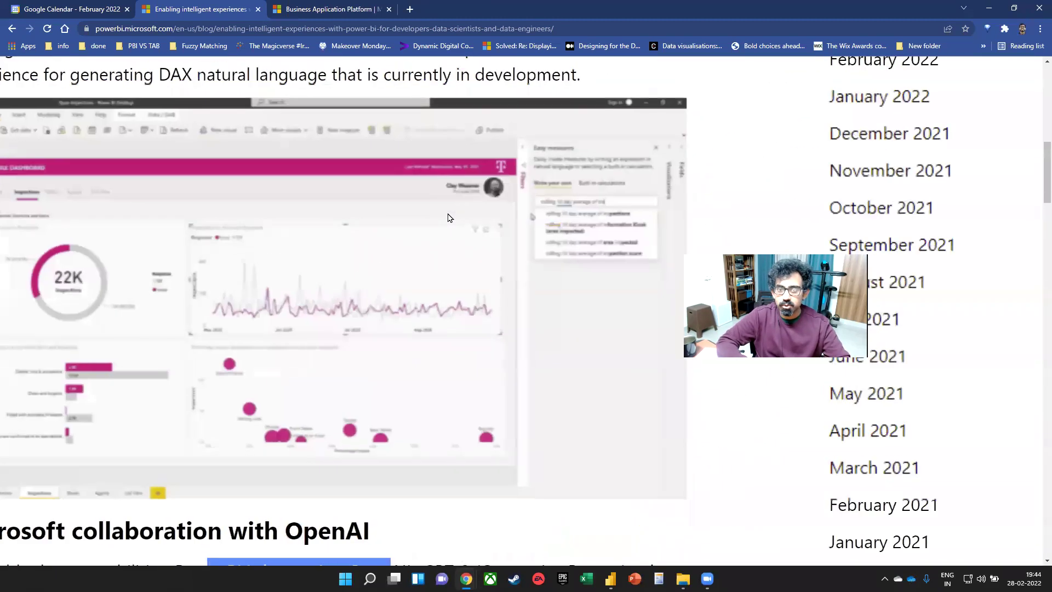
{"action": "scroll", "coordinate": [447, 217], "scroll_direction": "down", "scroll_amount": 3}
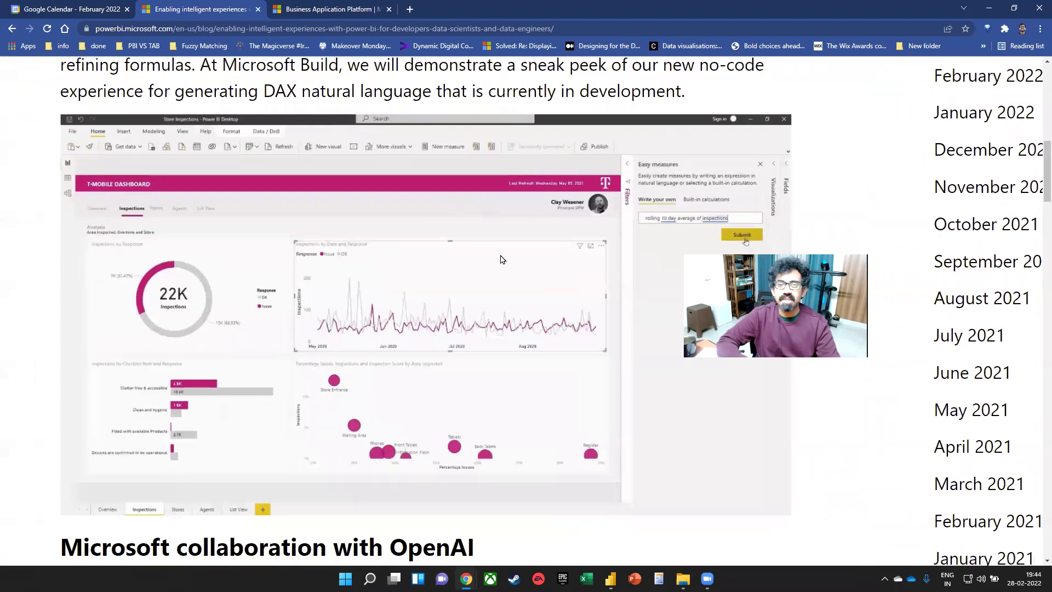
{"action": "scroll", "coordinate": [502, 259], "scroll_direction": "down", "scroll_amount": 1}
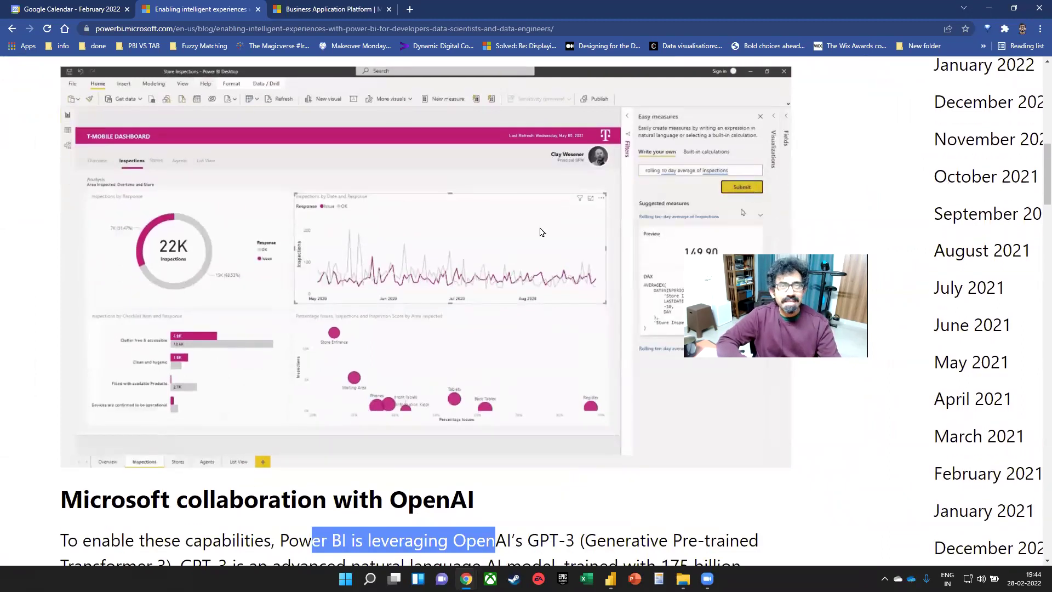
{"action": "left_click_drag", "start_coordinate": [780, 298], "coordinate": [859, 403]}
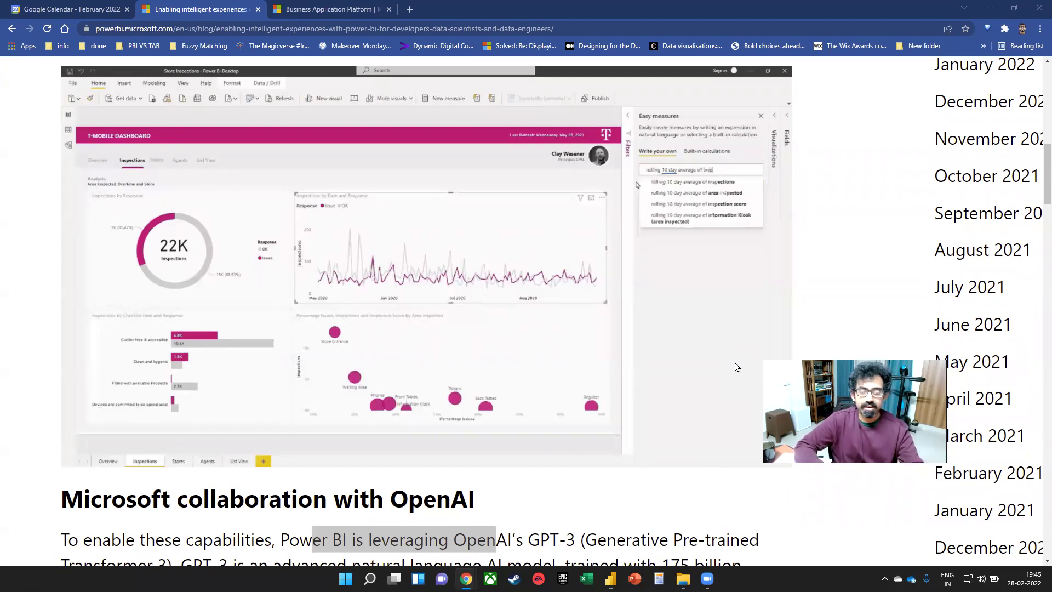
{"action": "key", "text": "ctrl+0"}
- Switch back to the Power BI Desktop window and add a blank Page 3
{"action": "key", "text": "super+Tab"}
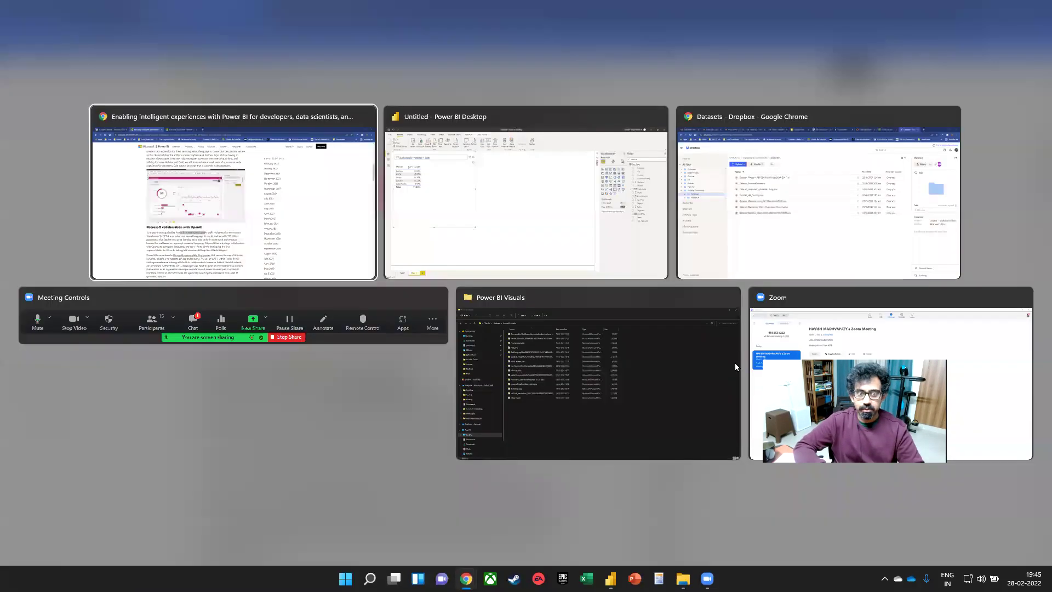
{"action": "key", "text": "Right"}
{"action": "key", "text": "Return"}
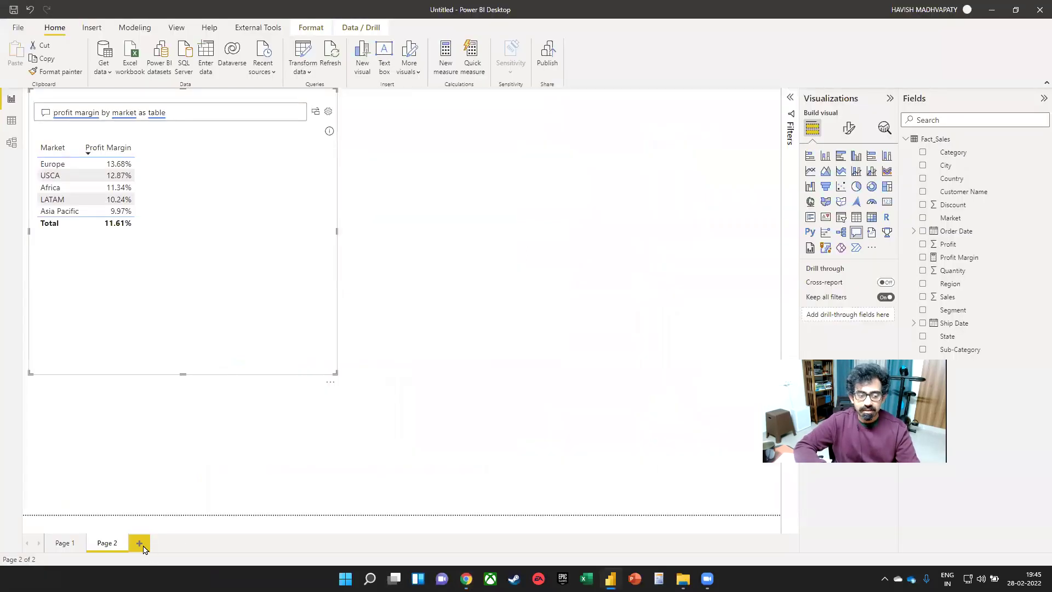
{"action": "left_click", "coordinate": [140, 542]}
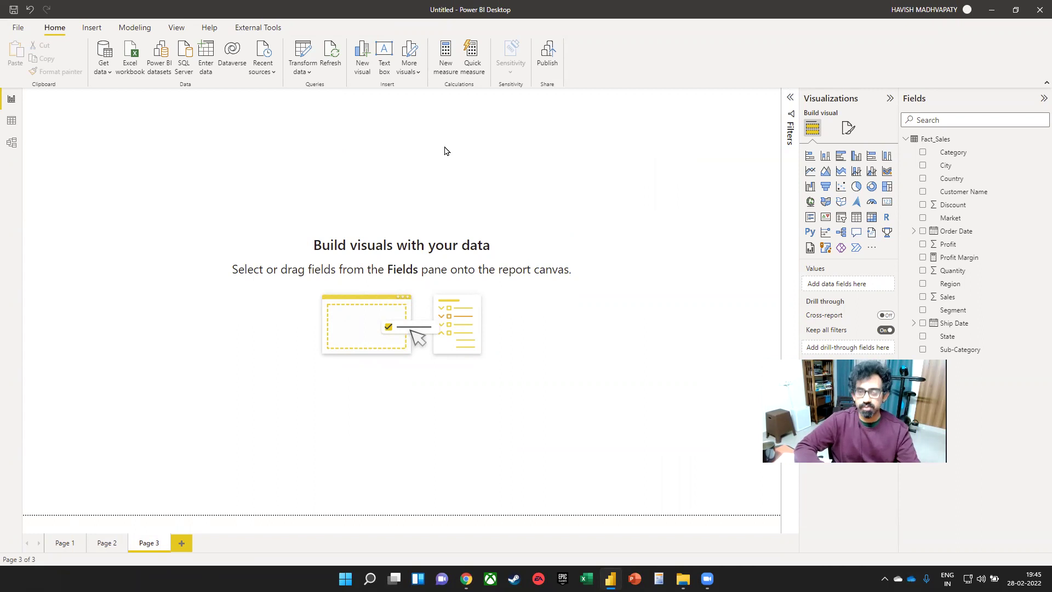
- Add a clustered column chart of Sales by Order Date, enlarge it, and drill down to quarters
{"action": "left_click", "coordinate": [825, 156]}
{"action": "left_click_drag", "start_coordinate": [84, 156], "coordinate": [104, 174]}
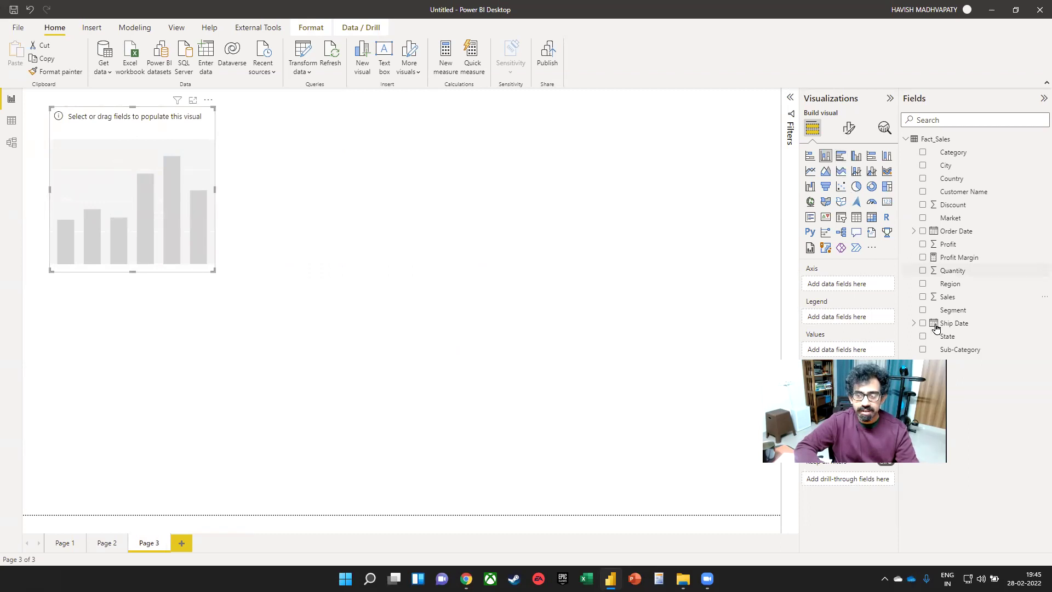
{"action": "left_click", "coordinate": [922, 297]}
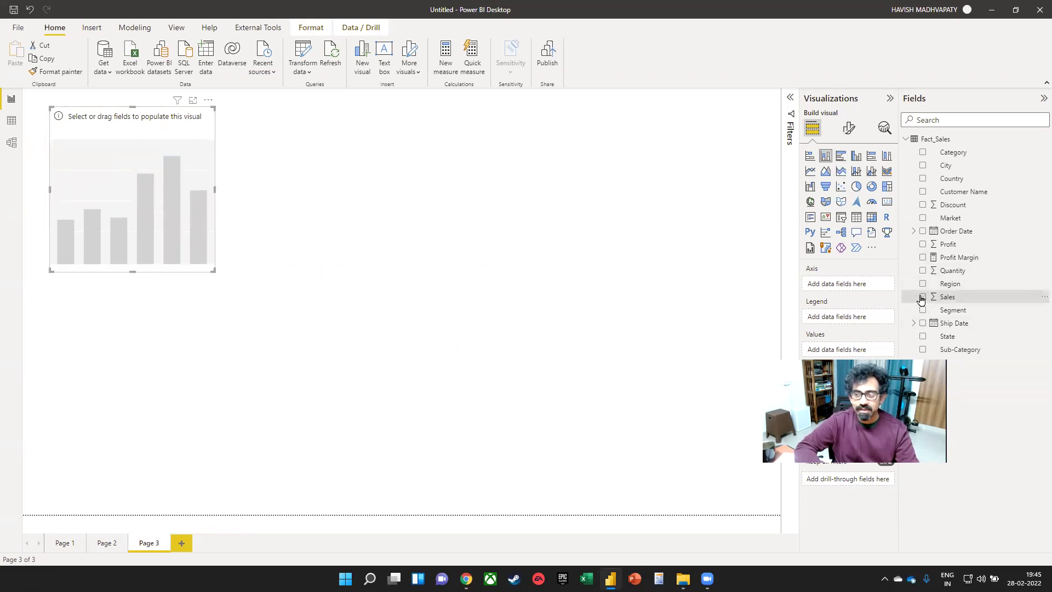
{"action": "left_click", "coordinate": [922, 232]}
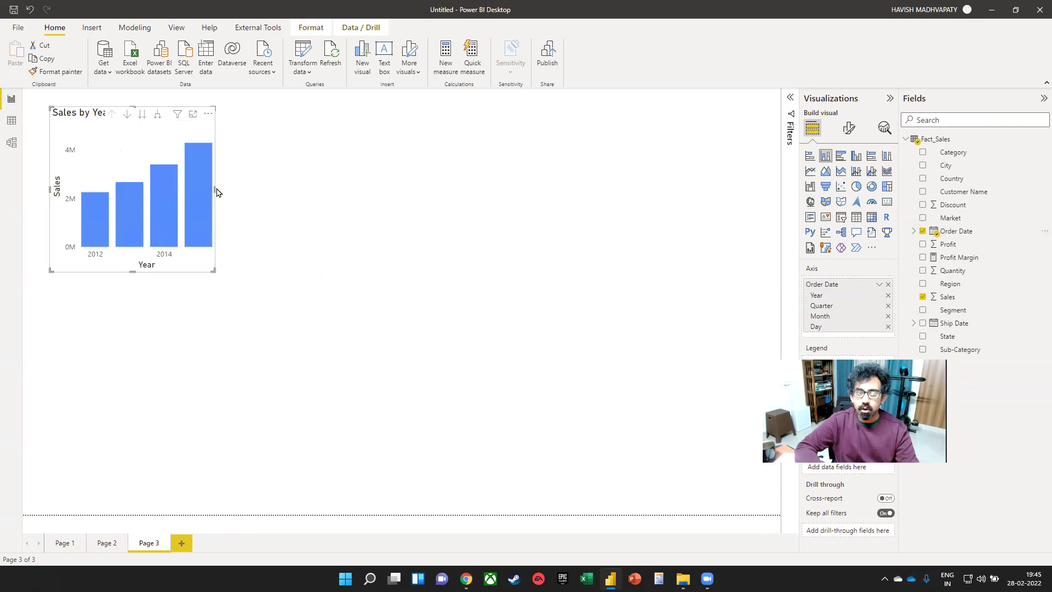
{"action": "left_click_drag", "start_coordinate": [214, 188], "coordinate": [282, 197]}
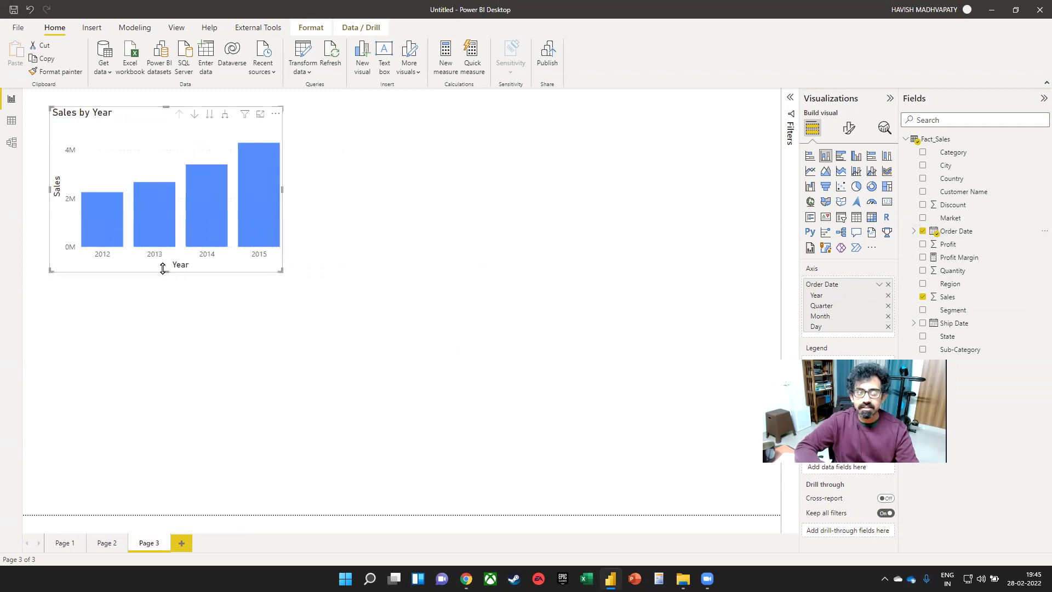
{"action": "left_click_drag", "start_coordinate": [166, 272], "coordinate": [182, 323]}
{"action": "mouse_move", "coordinate": [121, 275]}
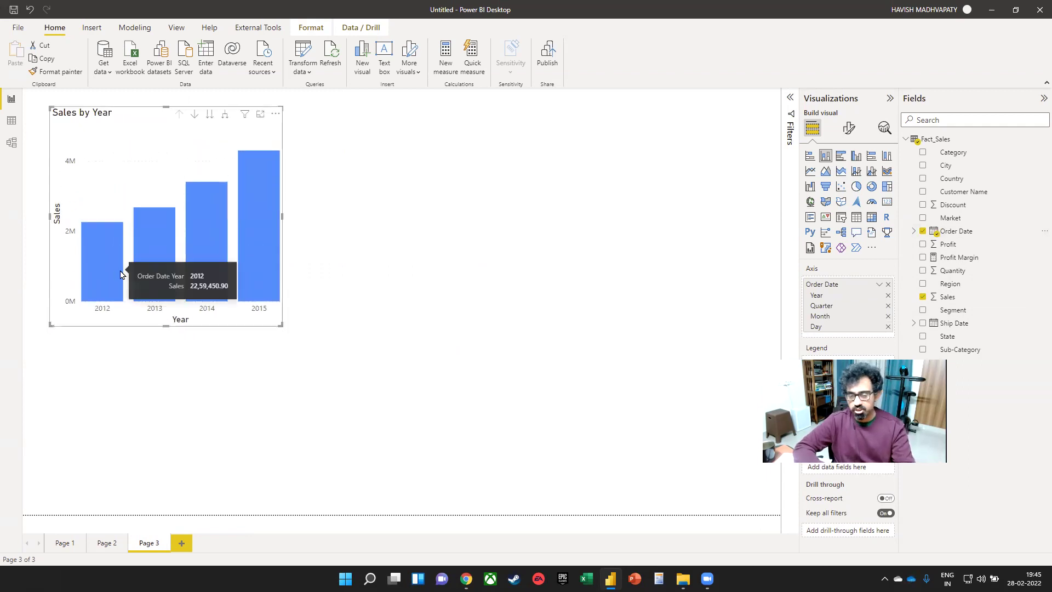
{"action": "left_click", "coordinate": [224, 114]}
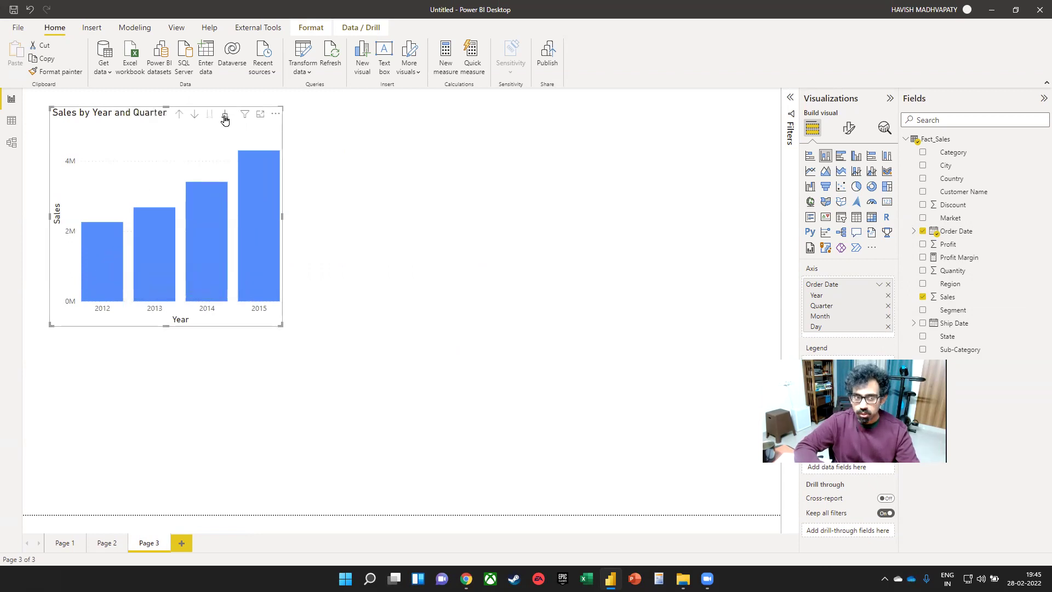
{"action": "left_click_drag", "start_coordinate": [282, 216], "coordinate": [531, 249]}
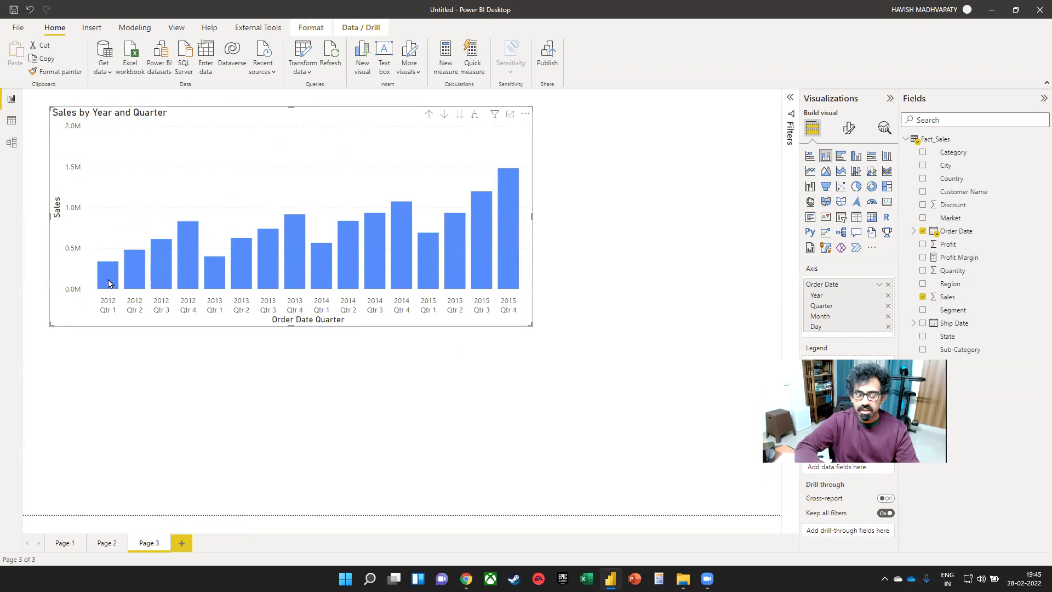
- Compare the 2012 Qtr 4 and 2013 Qtr 1 bars, then remove Order Date from the axis
{"action": "left_click", "coordinate": [185, 250]}
{"action": "left_click", "coordinate": [214, 276]}
{"action": "left_click", "coordinate": [190, 263]}
{"action": "left_click", "coordinate": [212, 275]}
{"action": "left_click", "coordinate": [193, 265]}
{"action": "left_click", "coordinate": [212, 274]}
{"action": "left_click", "coordinate": [190, 265]}
{"action": "left_click", "coordinate": [207, 277]}
{"action": "left_click", "coordinate": [195, 268]}
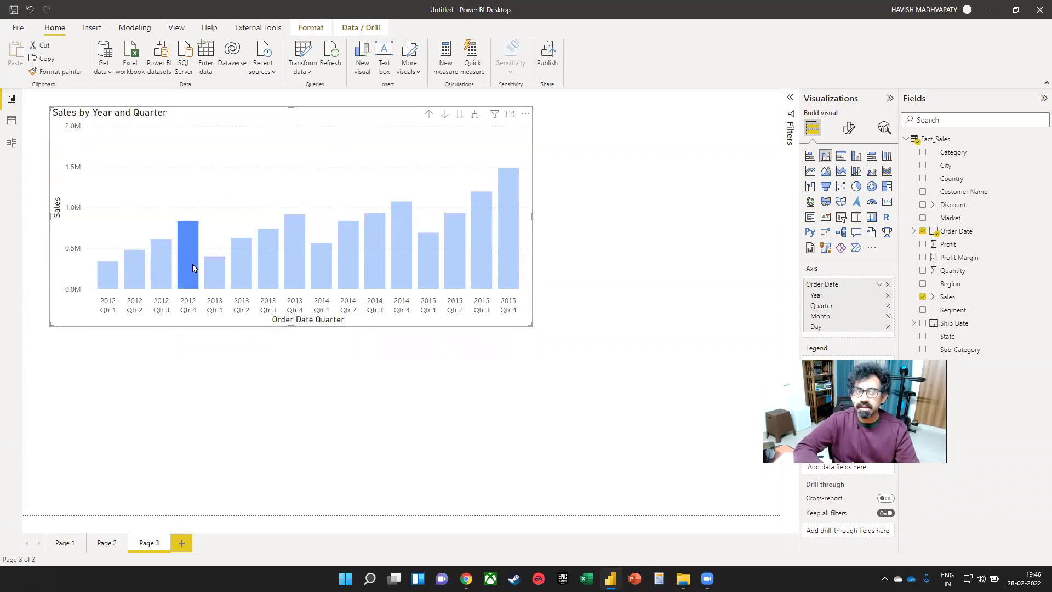
{"action": "left_click", "coordinate": [193, 267]}
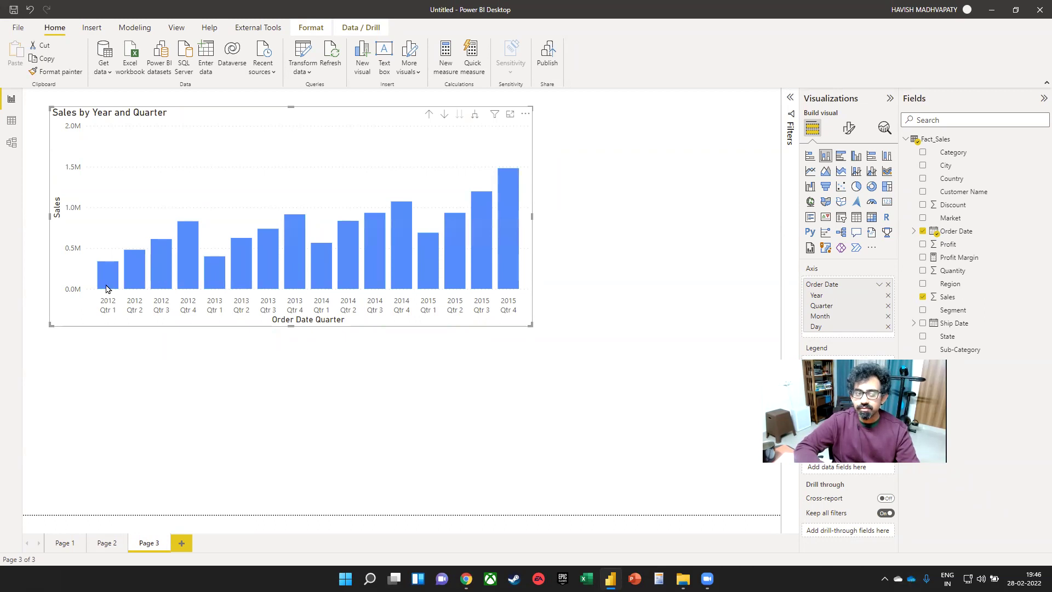
{"action": "mouse_move", "coordinate": [107, 289]}
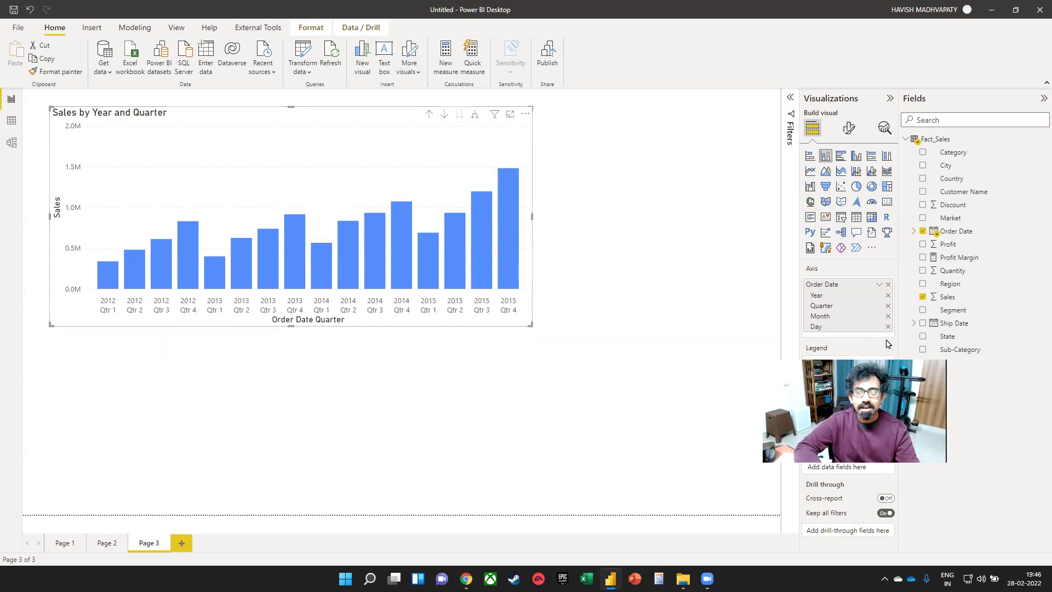
{"action": "left_click", "coordinate": [888, 284]}
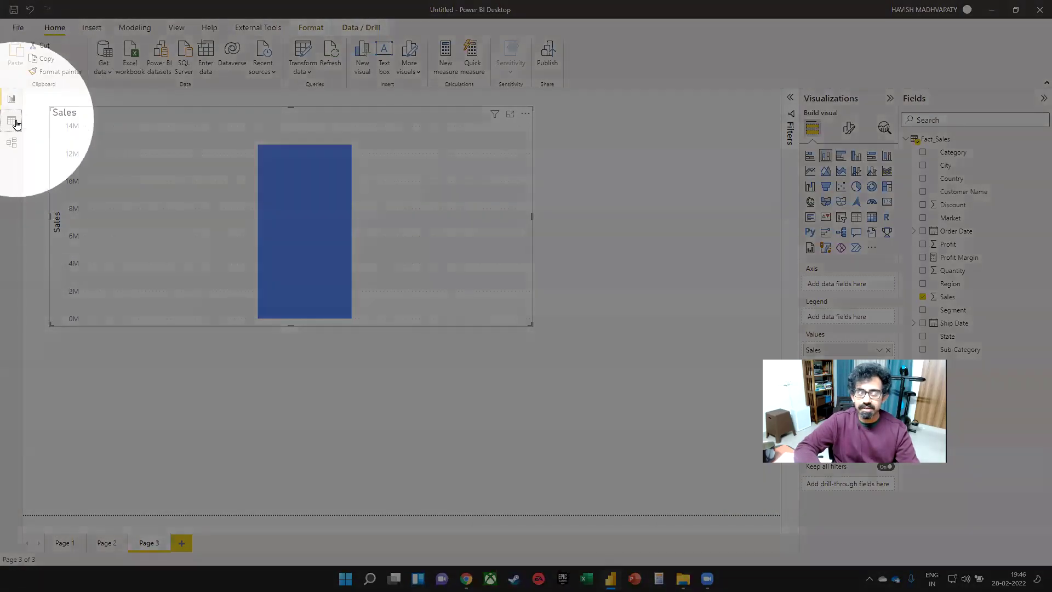
- In Data view, collapse the Fact_Sales field list and show the Table tools ribbon
{"action": "left_click", "coordinate": [12, 121]}
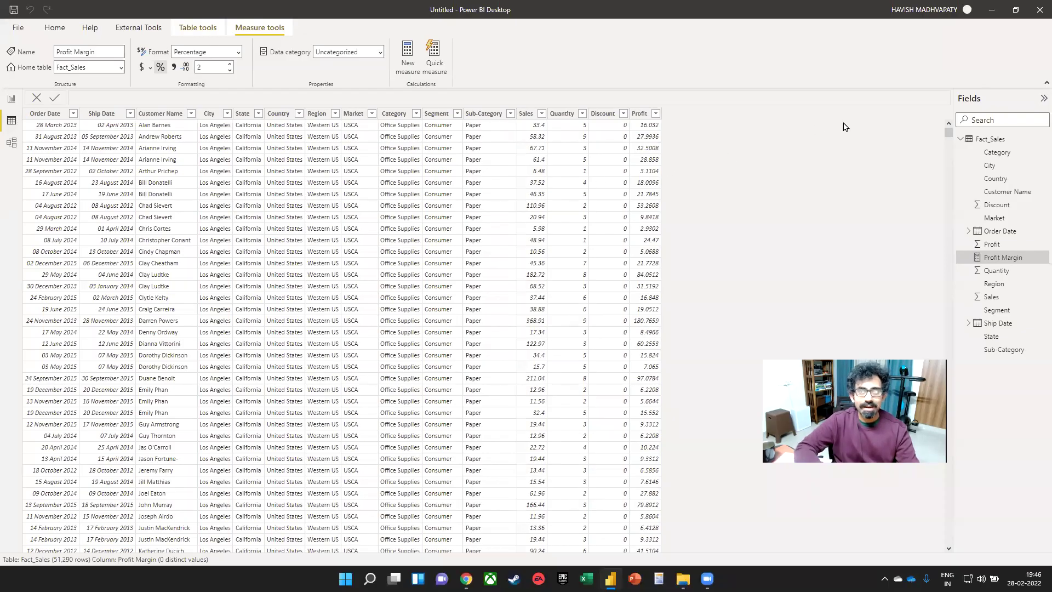
{"action": "left_click", "coordinate": [969, 141]}
{"action": "mouse_move", "coordinate": [995, 142]}
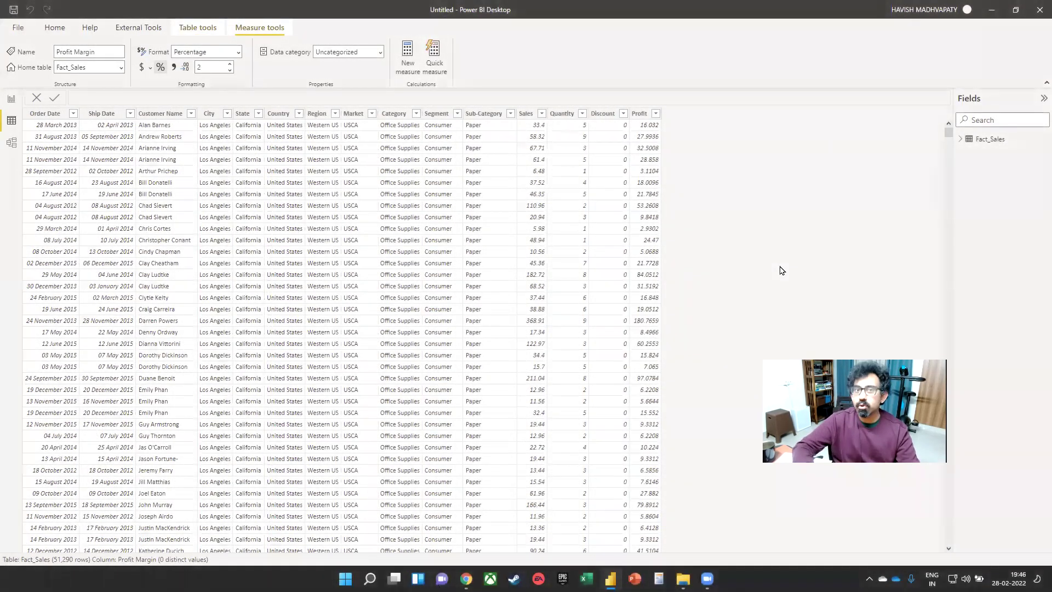
{"action": "left_click", "coordinate": [201, 27]}
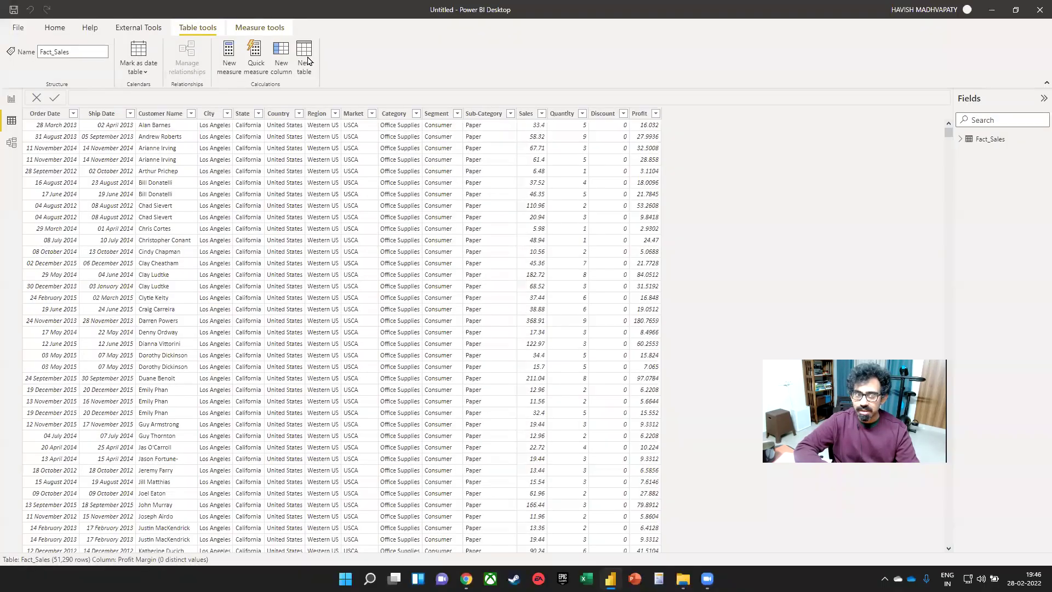
- Create the calculated table My_Date_Table = CALENDARAUTO()
{"action": "left_click", "coordinate": [306, 57]}
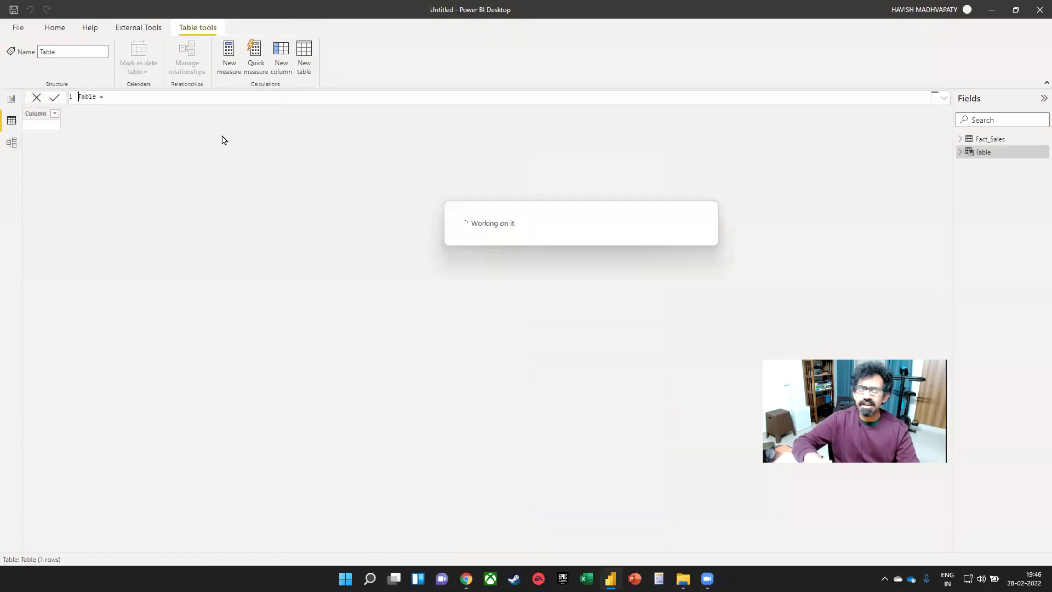
{"action": "scroll", "coordinate": [195, 101], "scroll_direction": "up", "scroll_amount": 8}
{"action": "key", "text": "Home"}
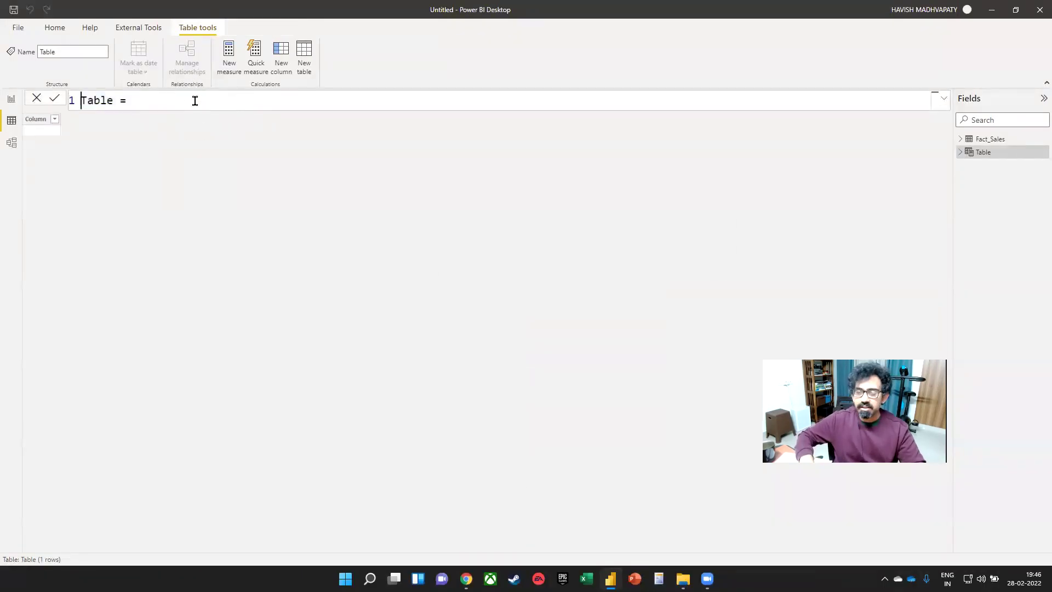
{"action": "type", "text": "MY"}
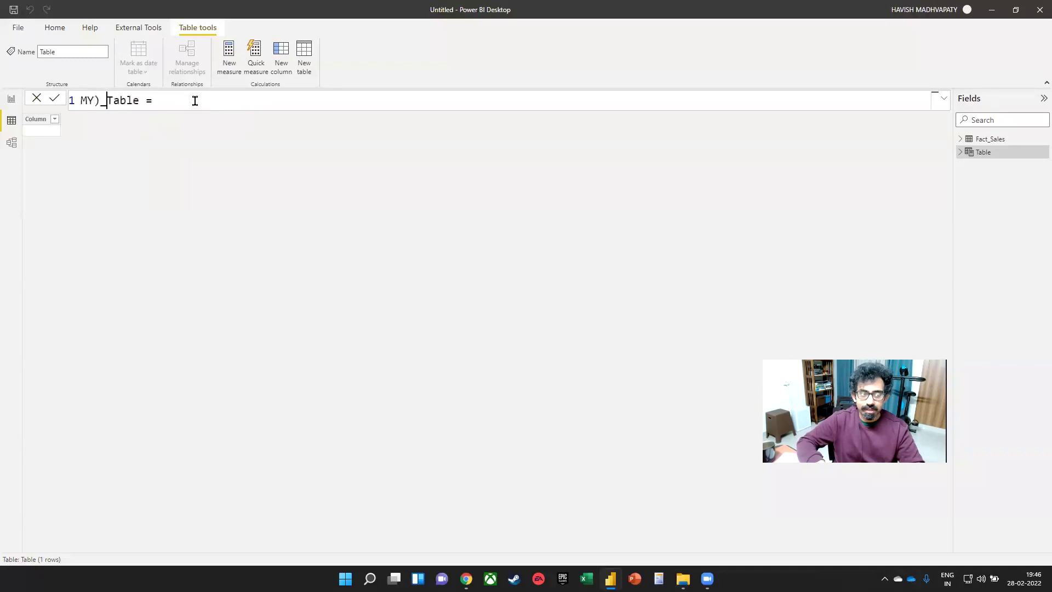
{"action": "key", "text": "BackSpace"}
{"action": "type", "text": "y_Date"}
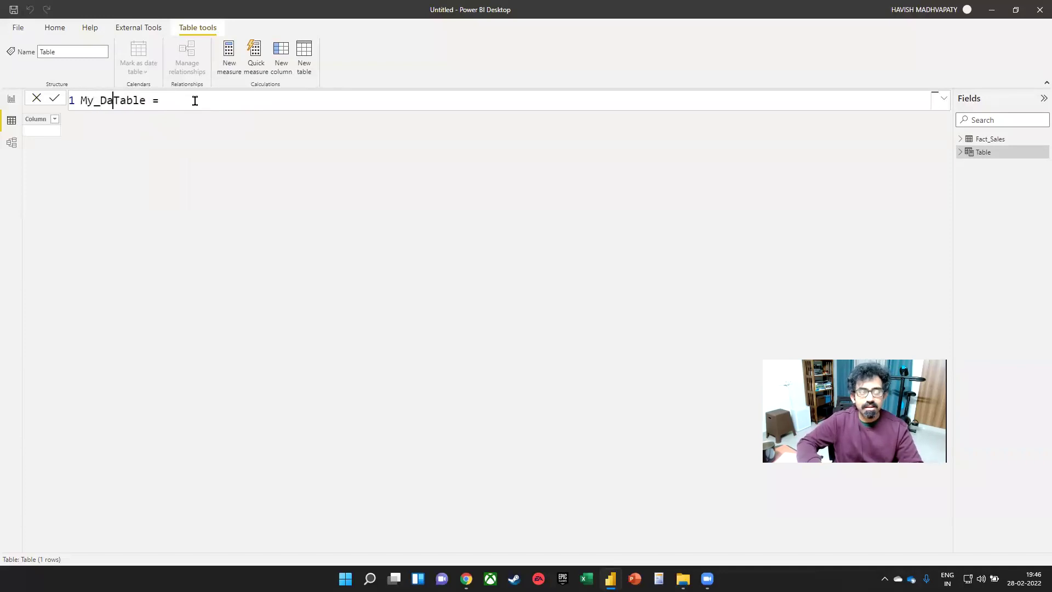
{"action": "type", "text": "_"}
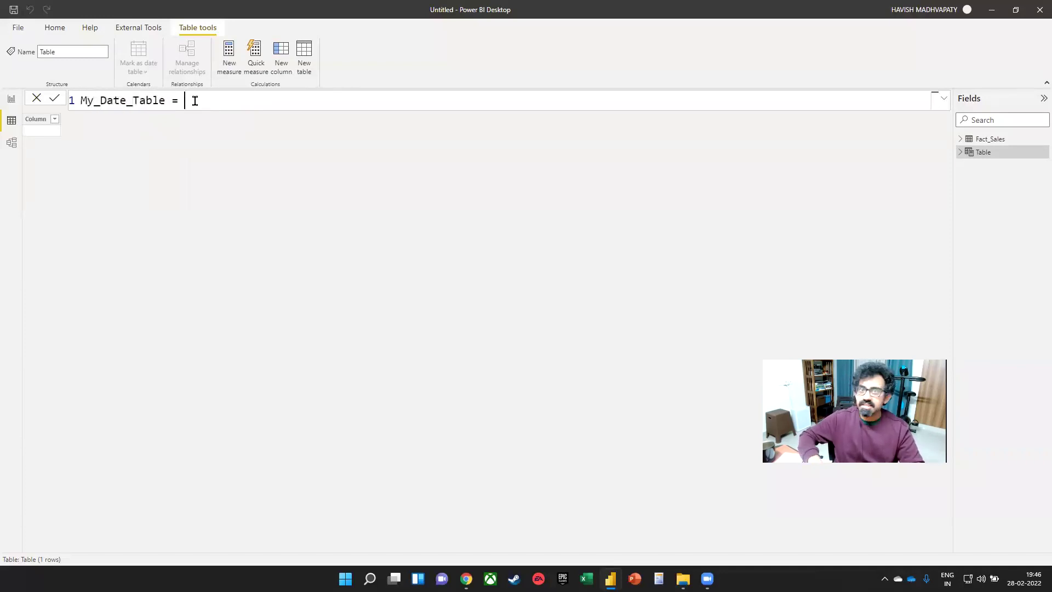
{"action": "key", "text": "shift+Return"}
{"action": "type", "text": "calen"}
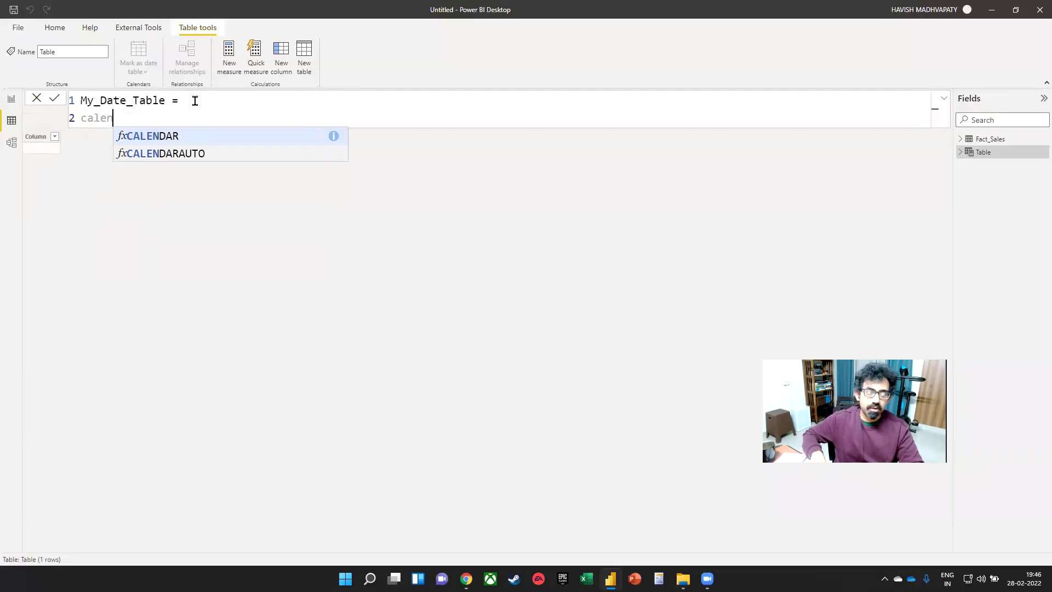
{"action": "key", "text": "Down"}
{"action": "key", "text": "Tab"}
{"action": "type", "text": ")"}
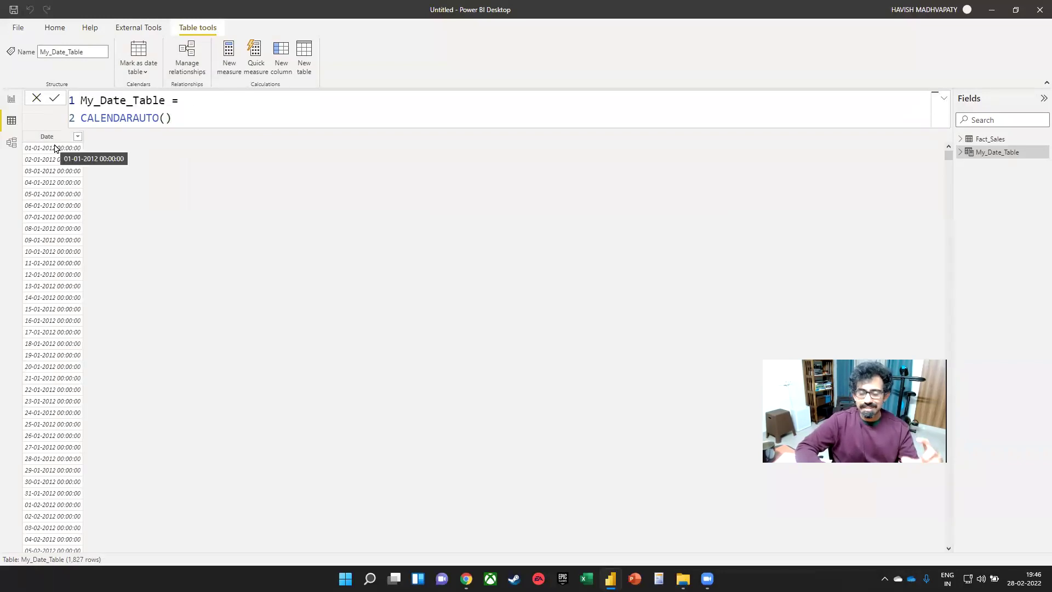
{"action": "left_click", "coordinate": [10, 144]}
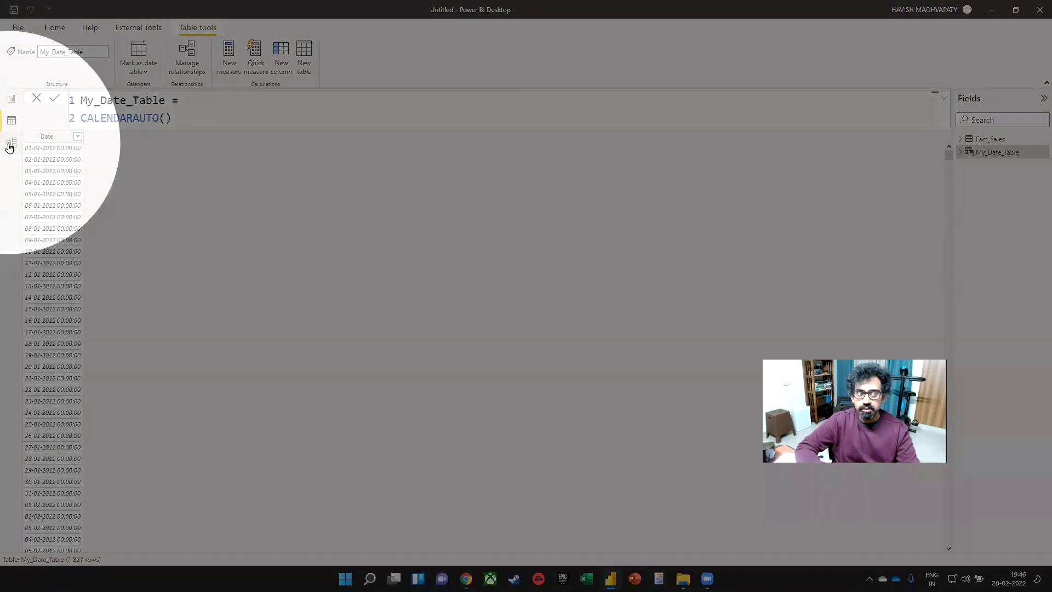
- In Model view, link Fact_Sales Order Date to My_Date_Table Date, then return to Report view
{"action": "left_click", "coordinate": [11, 145]}
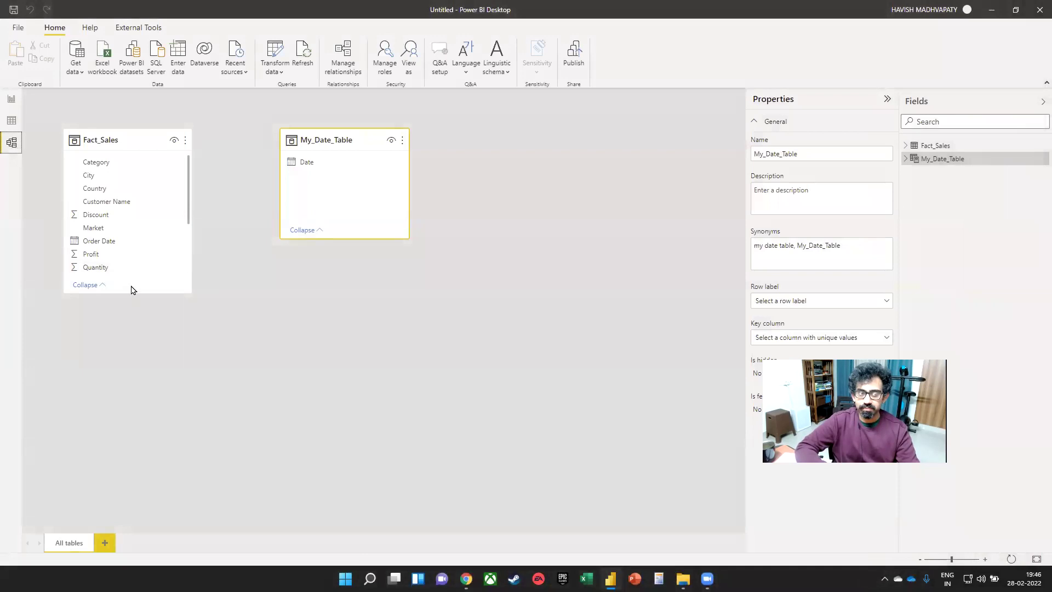
{"action": "left_click_drag", "start_coordinate": [130, 294], "coordinate": [132, 392]}
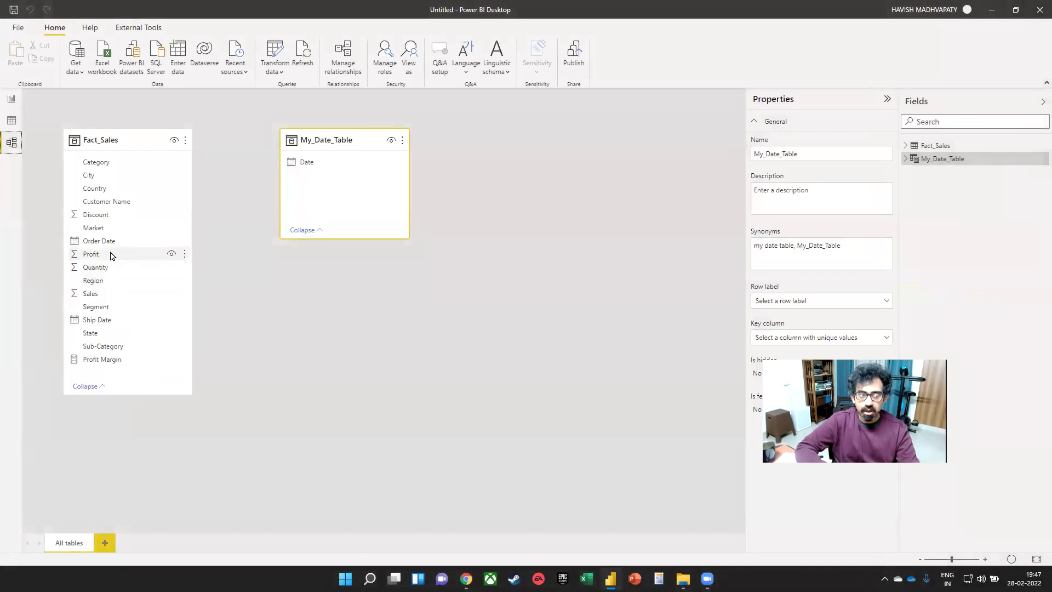
{"action": "left_click_drag", "start_coordinate": [110, 241], "coordinate": [305, 162]}
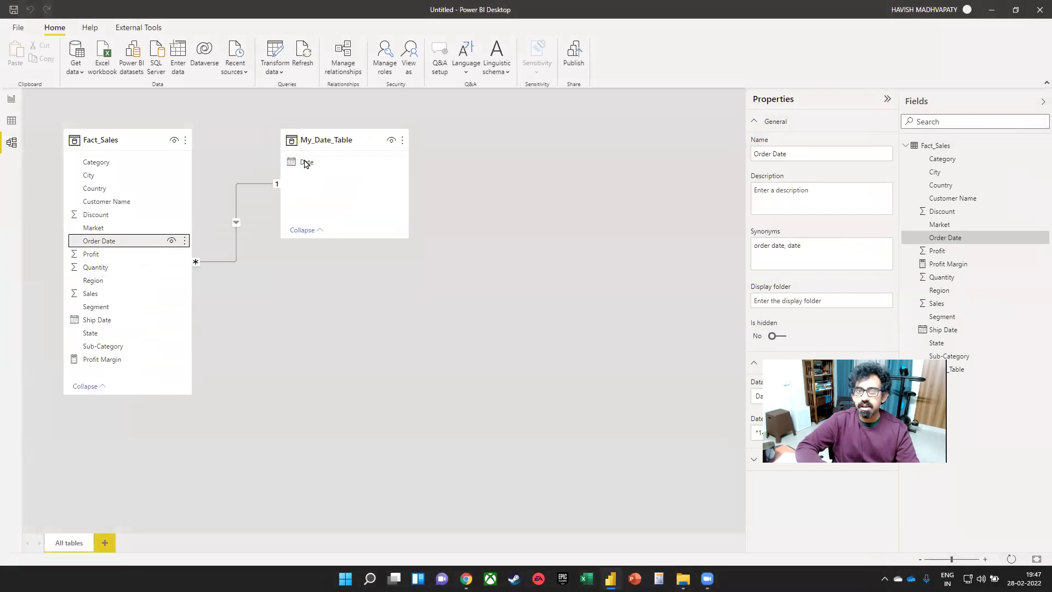
{"action": "left_click", "coordinate": [11, 99]}
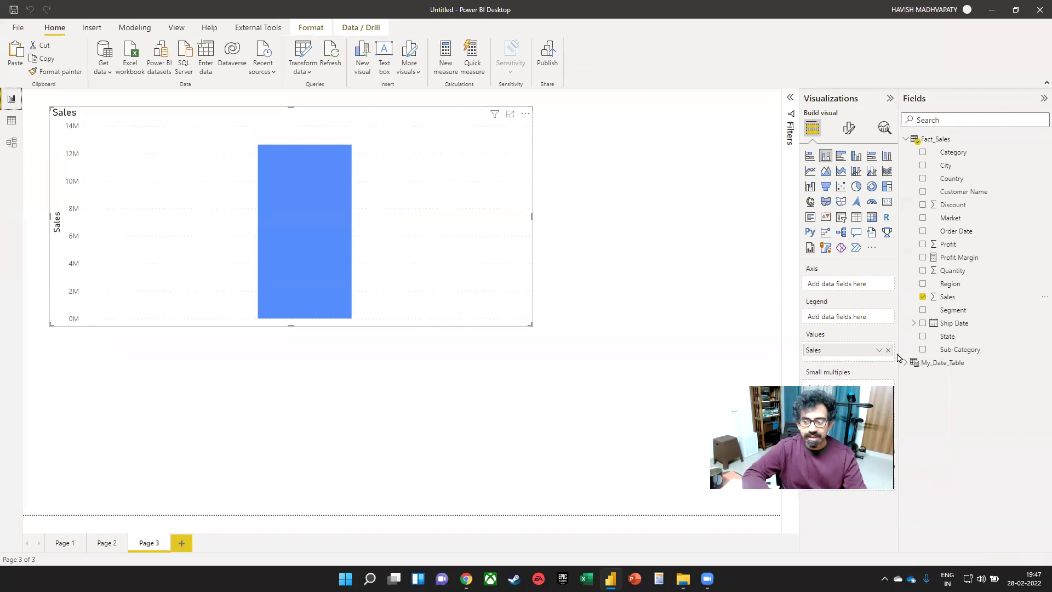
- Plot Sales by My_Date_Table Date quarters with data labels on a wider chart, then add a new measure
{"action": "left_click_drag", "start_coordinate": [945, 376], "coordinate": [847, 283]}
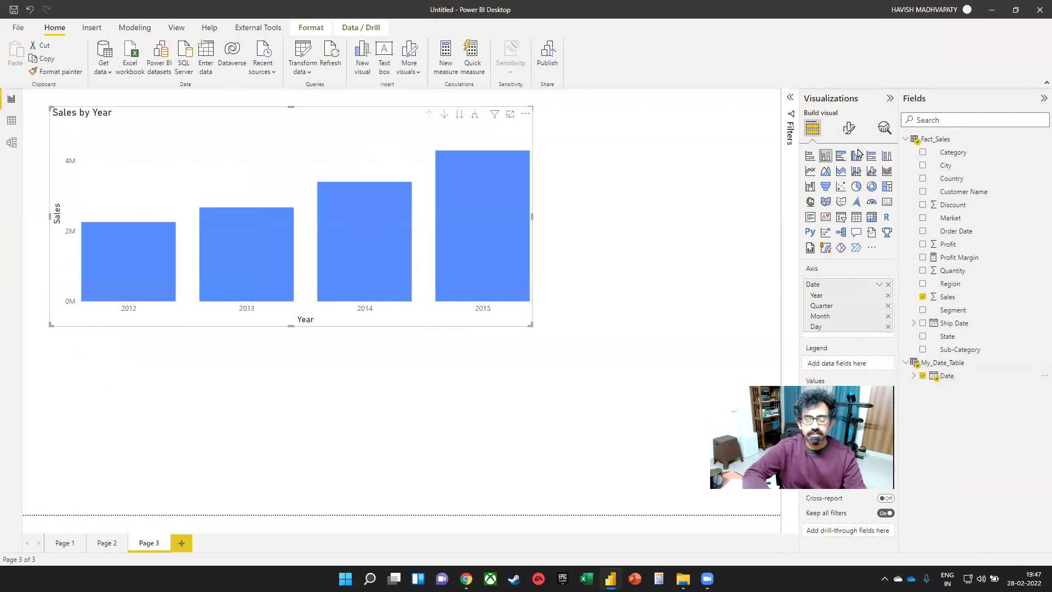
{"action": "left_click", "coordinate": [883, 382]}
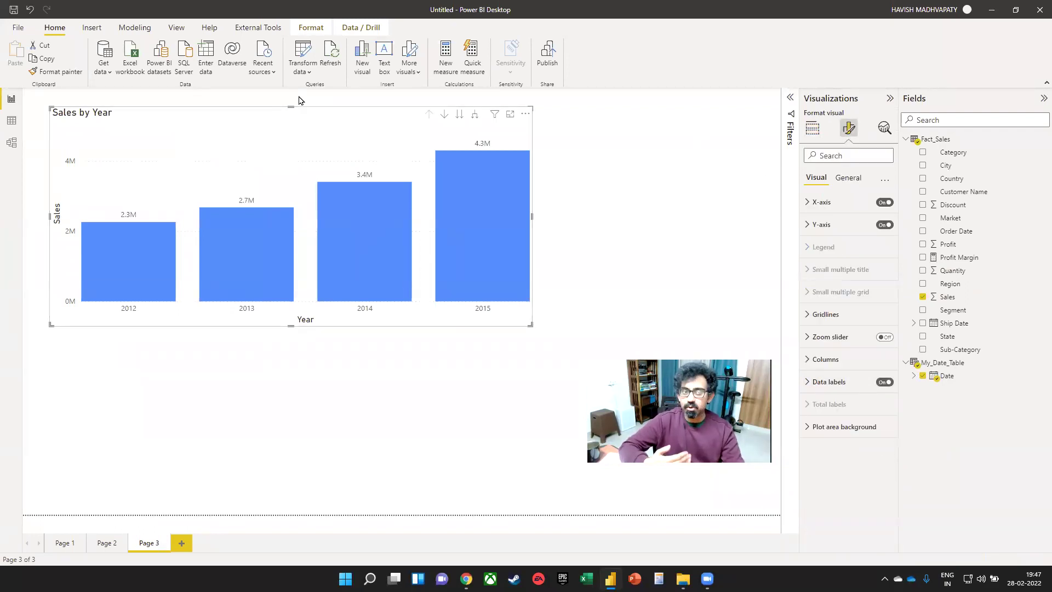
{"action": "left_click", "coordinate": [474, 113]}
{"action": "left_click_drag", "start_coordinate": [532, 216], "coordinate": [713, 251]}
{"action": "left_click_drag", "start_coordinate": [497, 172], "coordinate": [519, 176]}
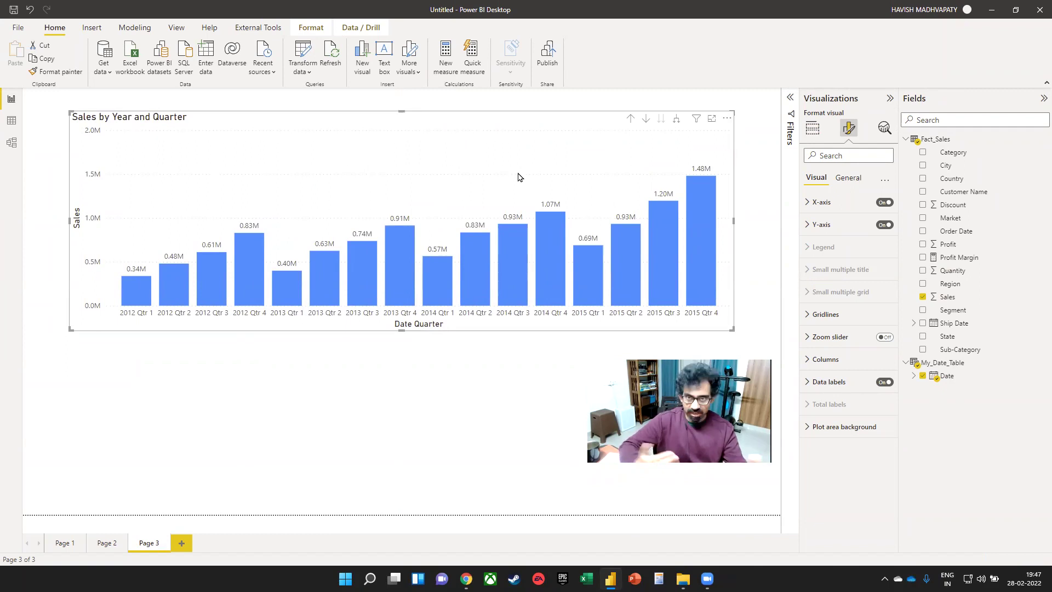
{"action": "left_click", "coordinate": [448, 64]}
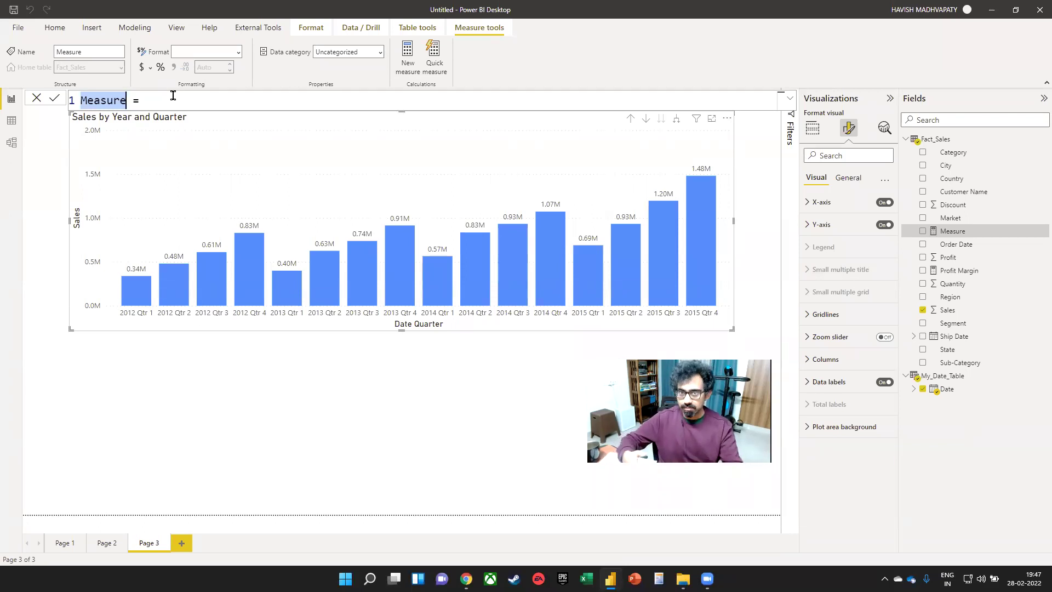
- Name the measure QoQ Change and define VAR Current_Qtr = SUM(Fact_Sales[Sales]) above VAR Prev_Qtr
{"action": "type", "text": "Qo"}
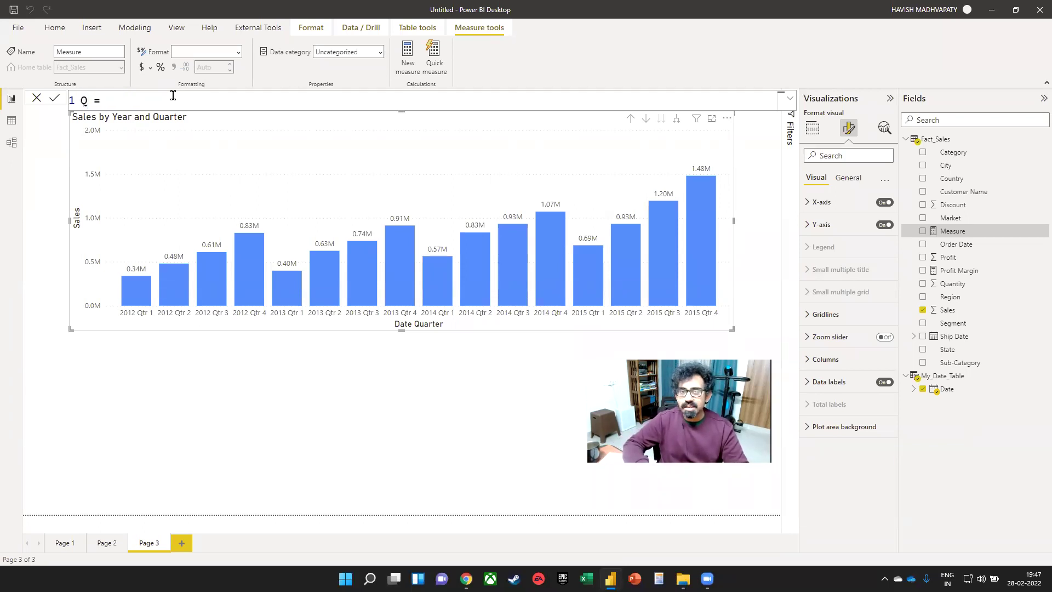
{"action": "type", "text": "Q C "}
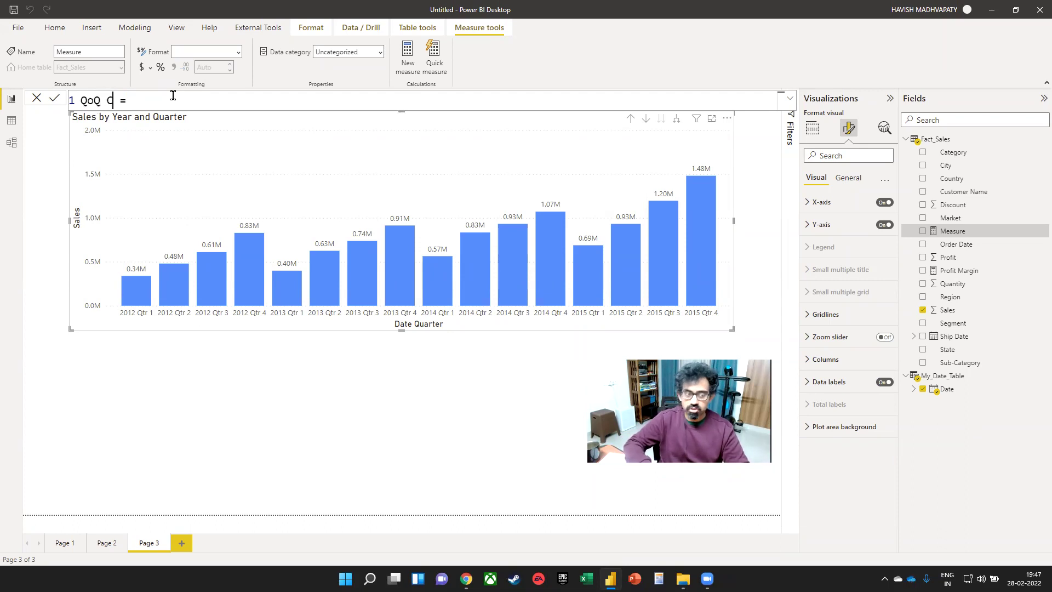
{"action": "type", "text": "hange"}
{"action": "key", "text": "Right"}
{"action": "key", "text": "Right"}
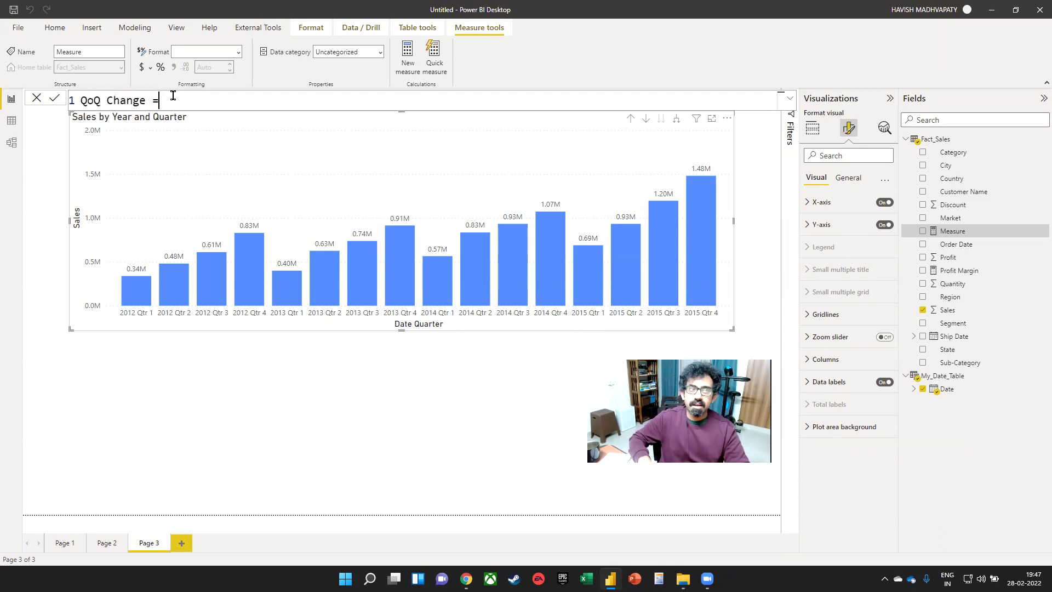
{"action": "key", "text": "shift+Return"}
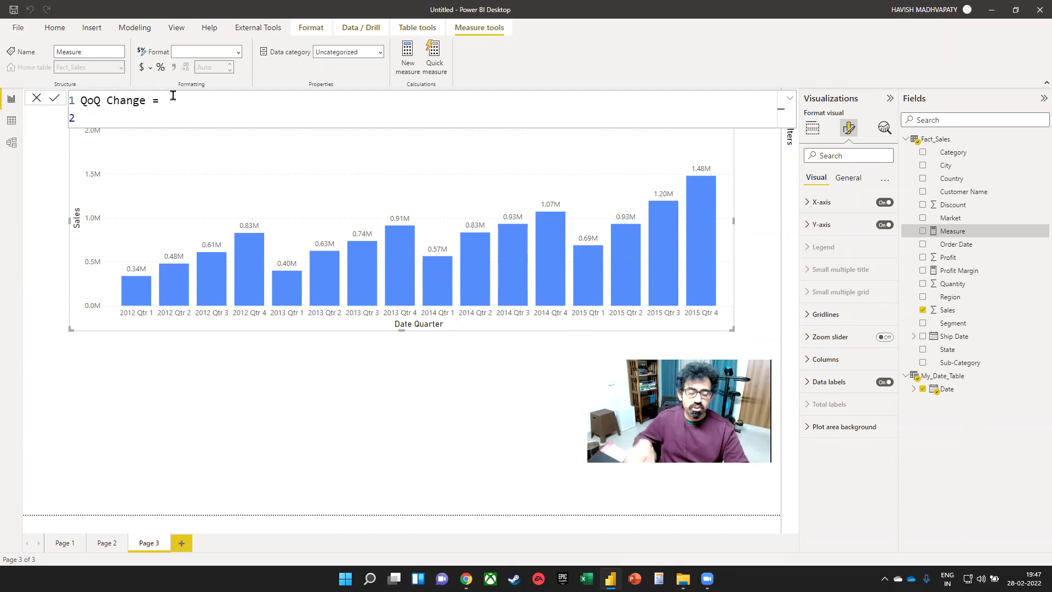
{"action": "key", "text": "shift+Return"}
{"action": "type", "text": "VAR Prev_Qtr ="}
{"action": "key", "text": "shift+Return"}
{"action": "key", "text": "Up"}
{"action": "key", "text": "Up"}
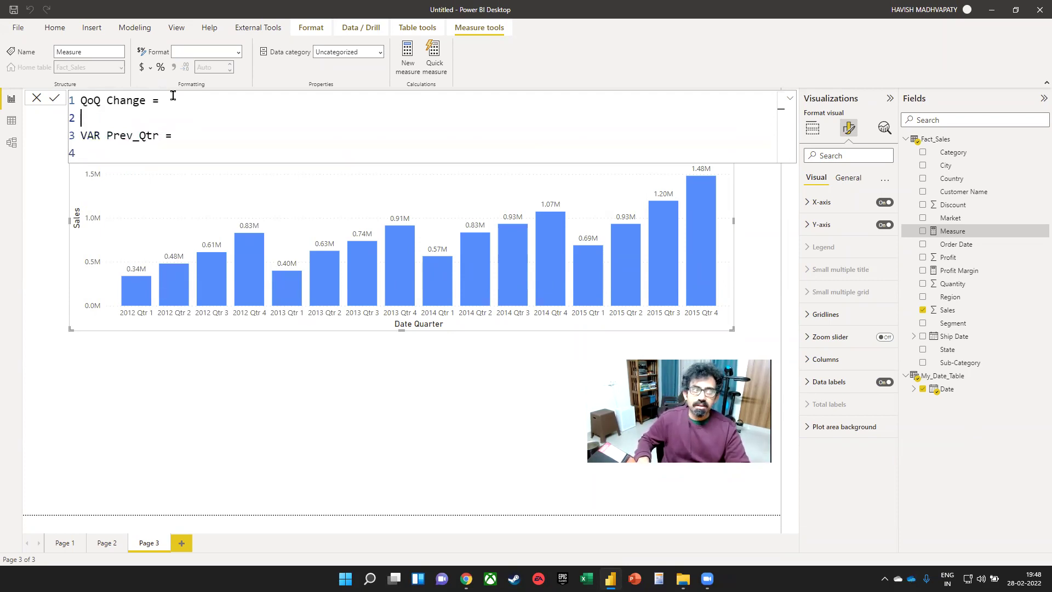
{"action": "key", "text": "shift+Return"}
{"action": "key", "text": "shift+Return"}
{"action": "type", "text": "VAR"}
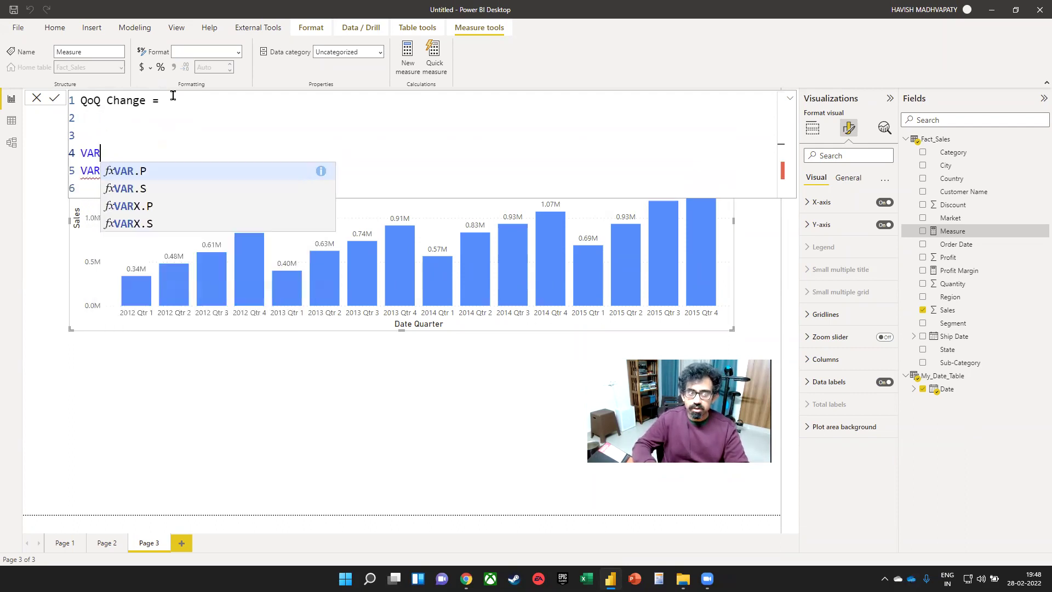
{"action": "type", "text": " Current"}
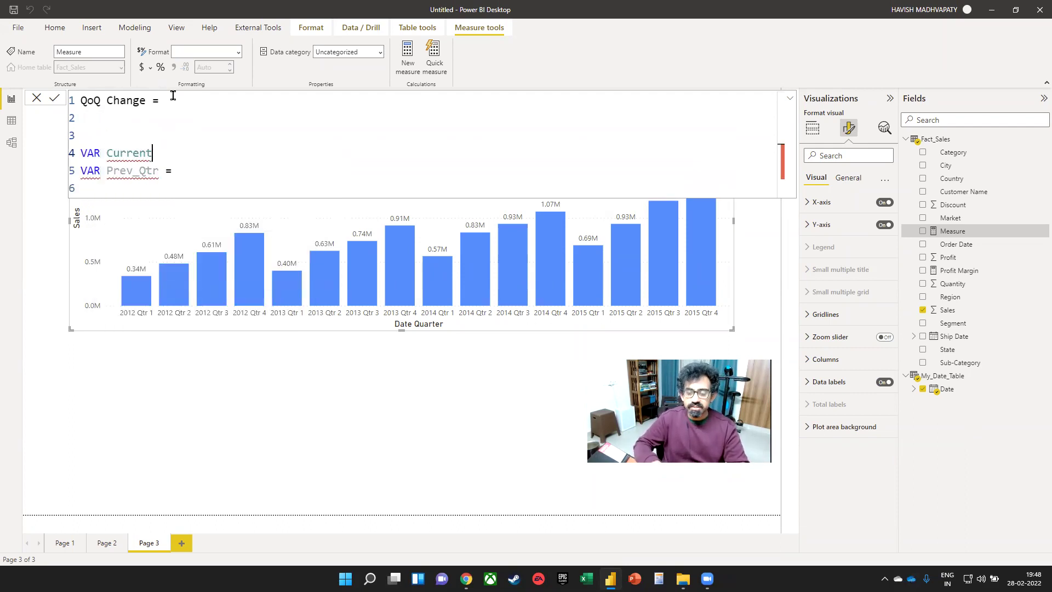
{"action": "type", "text": "_Qtr ="}
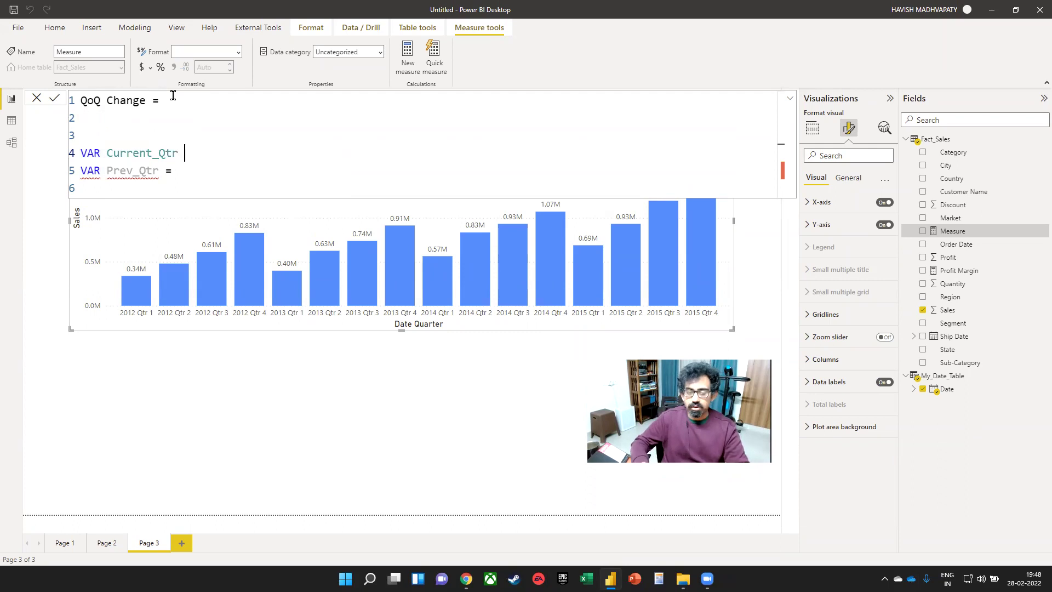
{"action": "key", "text": "shift+Return"}
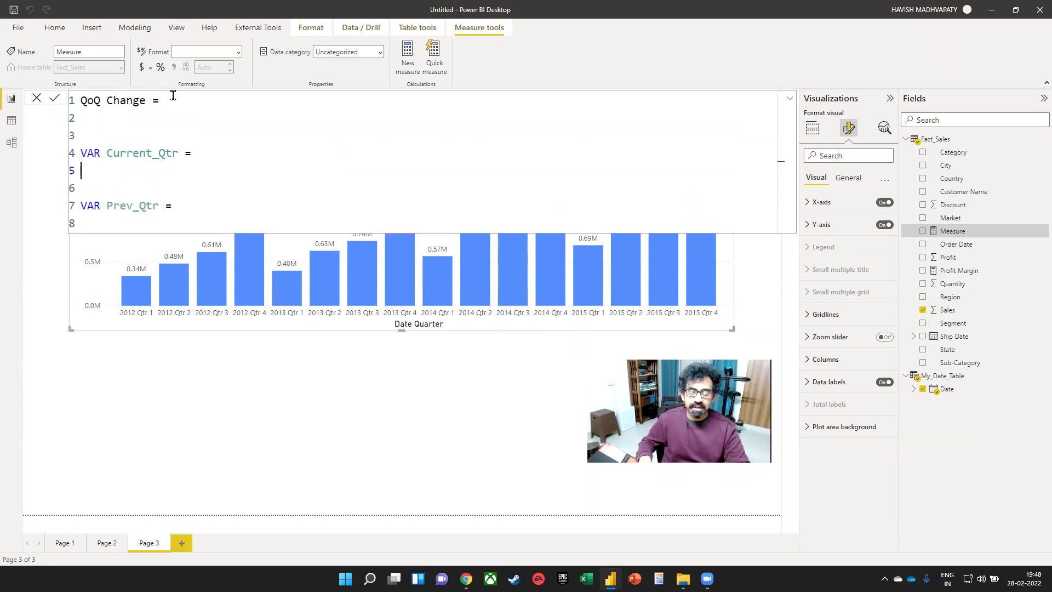
{"action": "type", "text": "SUM(sales"}
{"action": "key", "text": "Down"}
{"action": "key", "text": "Down"}
{"action": "key", "text": "Down"}
{"action": "key", "text": "Down"}
{"action": "key", "text": "Down"}
{"action": "key", "text": "Down"}
{"action": "key", "text": "Down"}
{"action": "key", "text": "Down"}
{"action": "key", "text": "Down"}
{"action": "key", "text": "Down"}
{"action": "key", "text": "Down"}
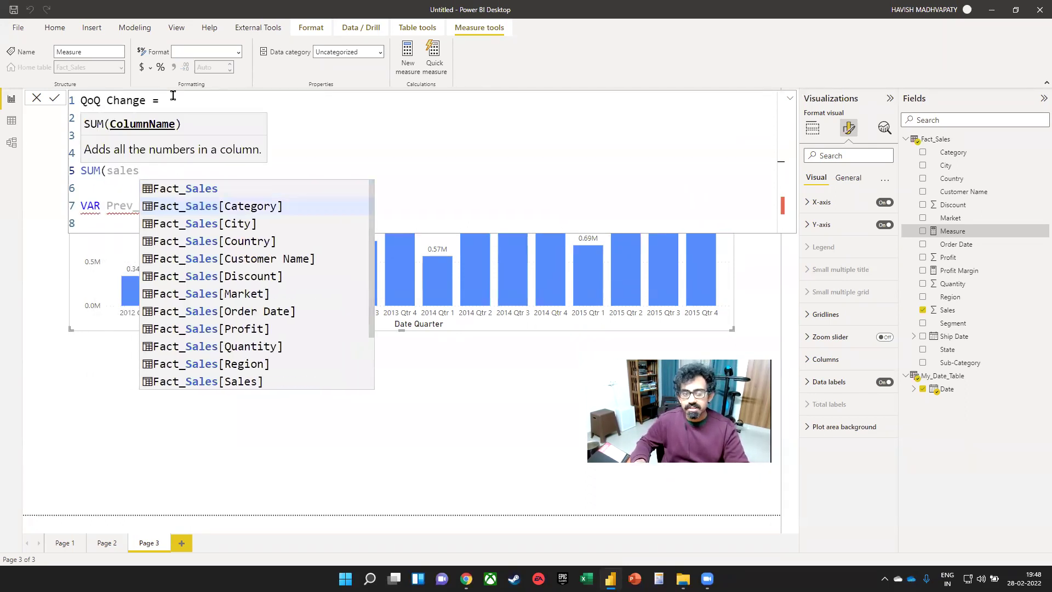
{"action": "key", "text": "Tab"}
{"action": "type", "text": ")"}
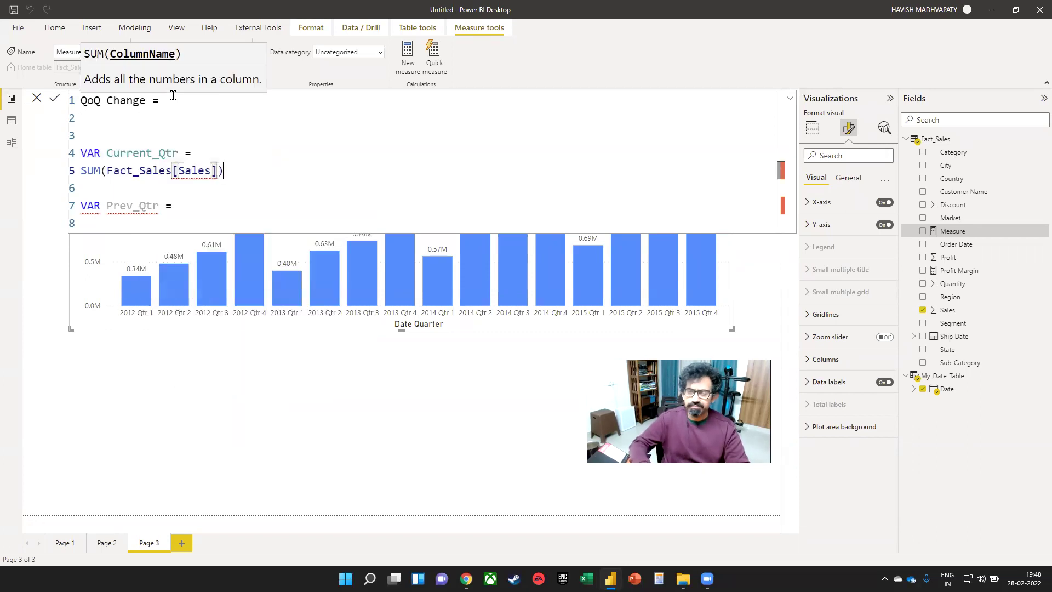
- Define Prev_Qtr as CALCULATE(SUM(Fact_Sales[Sales]), PREVIOUSQUARTER(My_Date_Table[Date]))
{"action": "key", "text": "Down"}
{"action": "key", "text": "Down"}
{"action": "key", "text": "Down"}
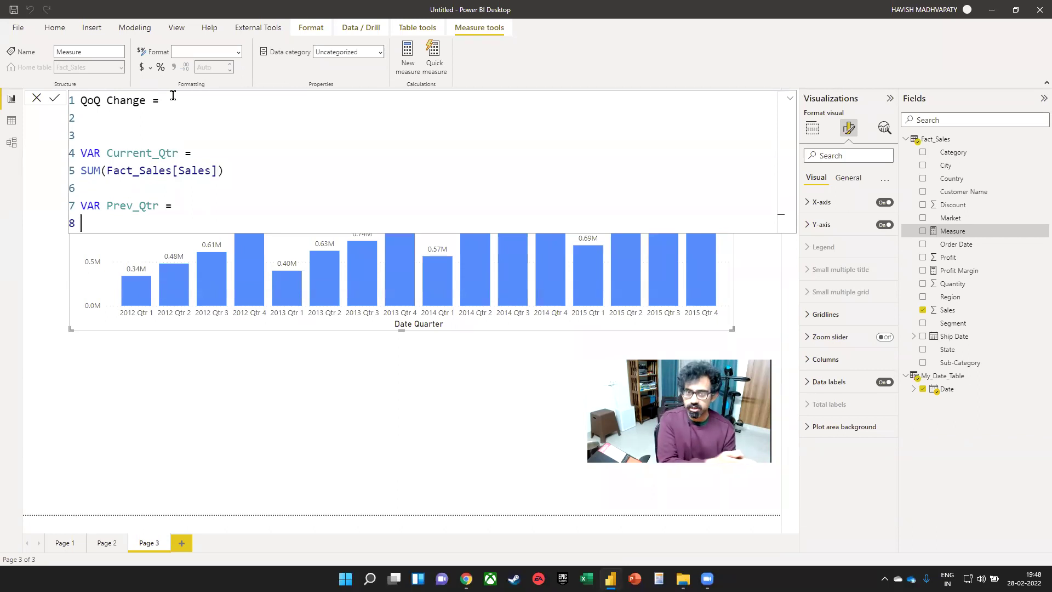
{"action": "type", "text": "C"}
{"action": "key", "text": "Tab"}
{"action": "type", "text": "("}
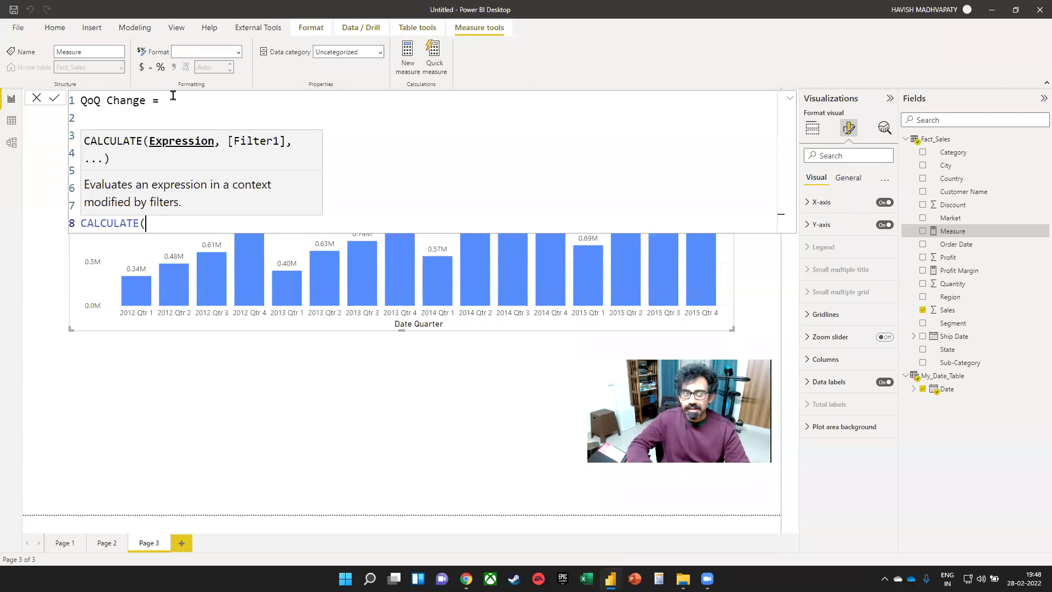
{"action": "type", "text": "SUM(Fact_Sales"}
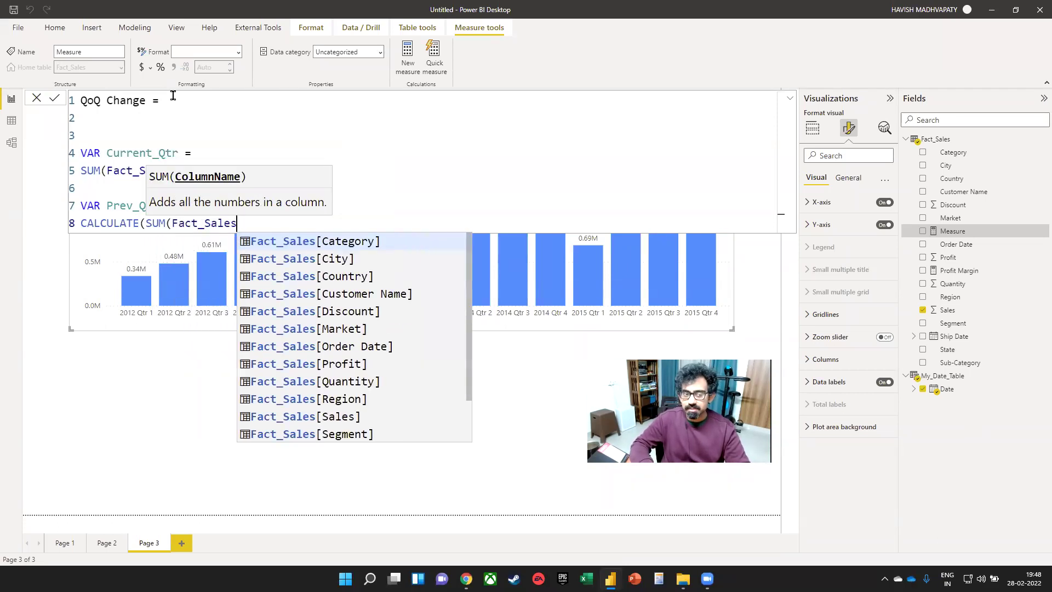
{"action": "key", "text": "Down"}
{"action": "key", "text": "Down"}
{"action": "key", "text": "Down"}
{"action": "key", "text": "Down"}
{"action": "key", "text": "Down"}
{"action": "key", "text": "Down"}
{"action": "key", "text": "Down"}
{"action": "key", "text": "Down"}
{"action": "key", "text": "Down"}
{"action": "key", "text": "Down"}
{"action": "key", "text": "Tab"}
{"action": "type", "text": "))"}
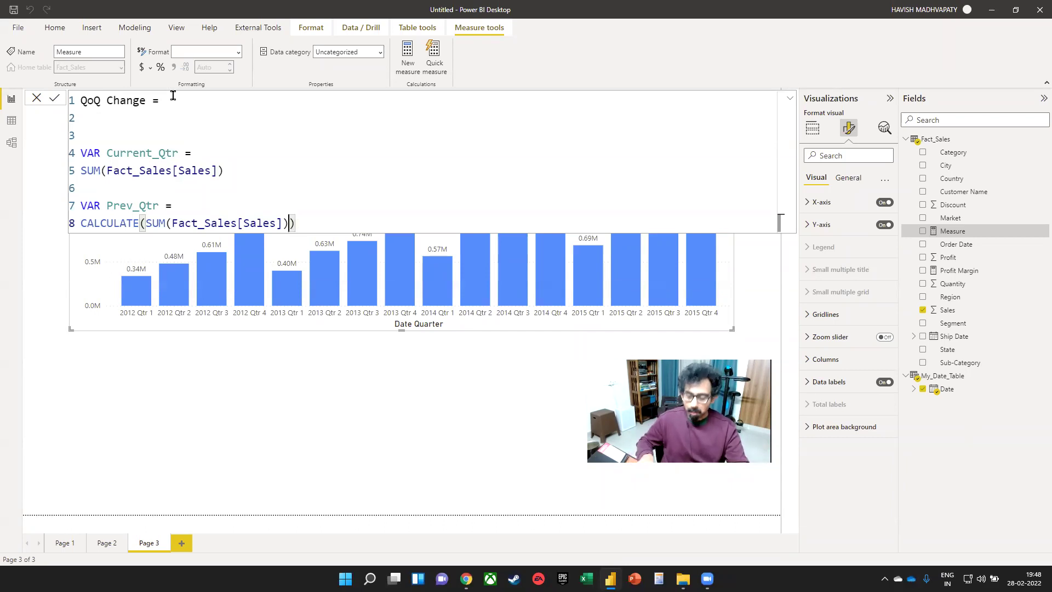
{"action": "type", "text": ","}
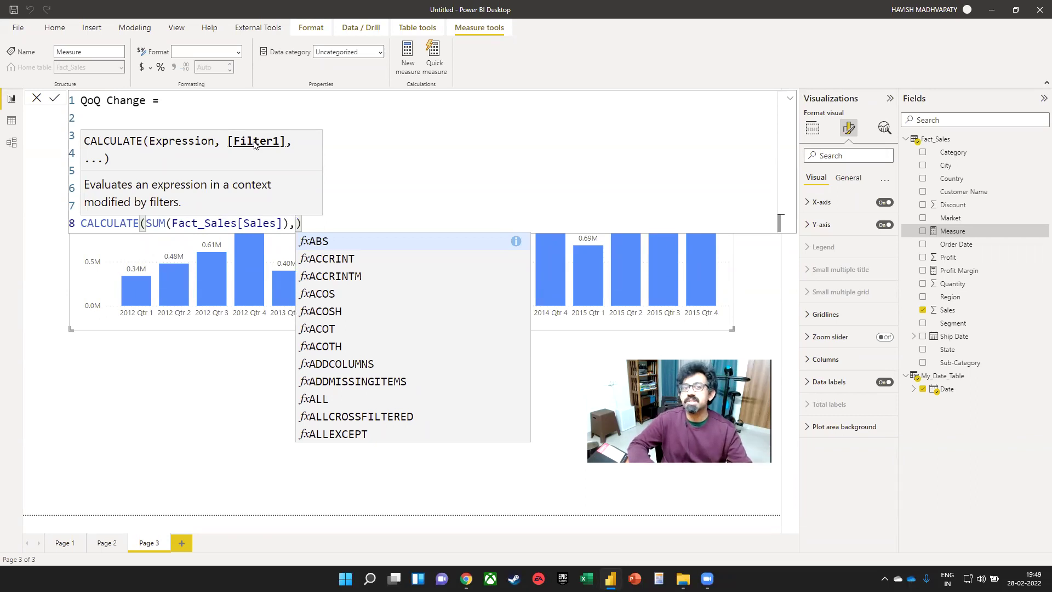
{"action": "type", "text": "pre"}
{"action": "key", "text": "Down"}
{"action": "key", "text": "Down"}
{"action": "key", "text": "Tab"}
{"action": "type", "text": "("}
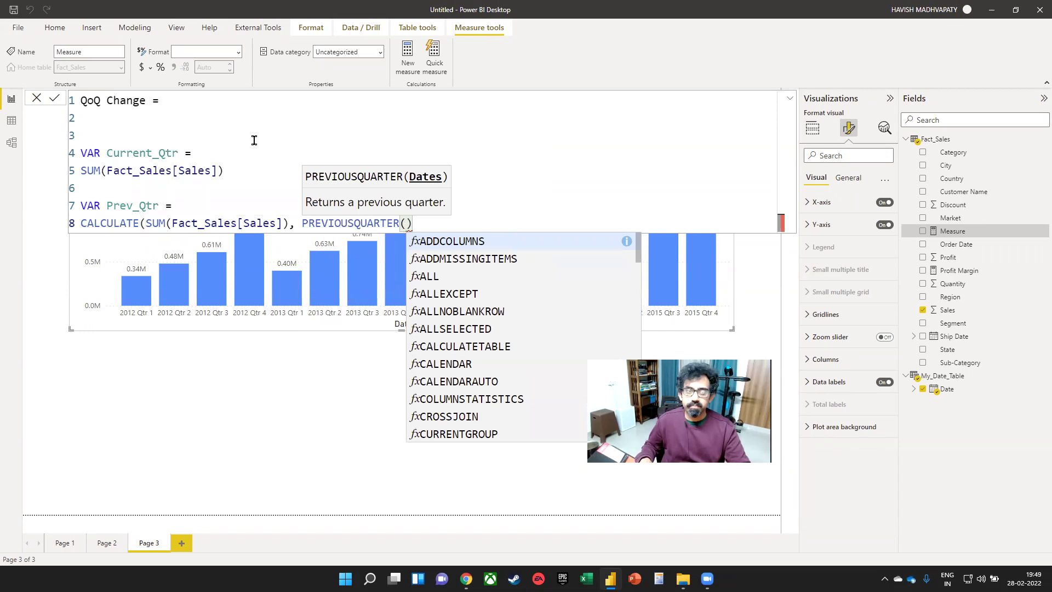
{"action": "type", "text": "date"}
{"action": "key", "text": "Down"}
{"action": "key", "text": "Down"}
{"action": "key", "text": "Down"}
{"action": "key", "text": "Down"}
{"action": "key", "text": "Down"}
{"action": "key", "text": "Down"}
{"action": "key", "text": "Down"}
{"action": "key", "text": "Down"}
{"action": "key", "text": "Down"}
{"action": "key", "text": "Down"}
{"action": "key", "text": "Down"}
{"action": "key", "text": "Down"}
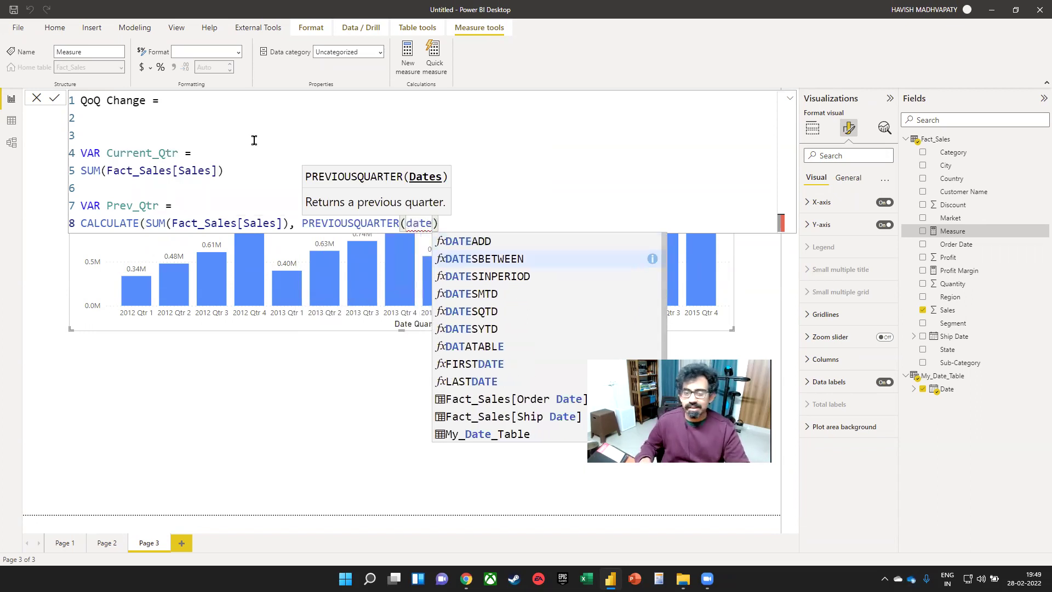
{"action": "key", "text": "Tab"}
{"action": "type", "text": ")"}
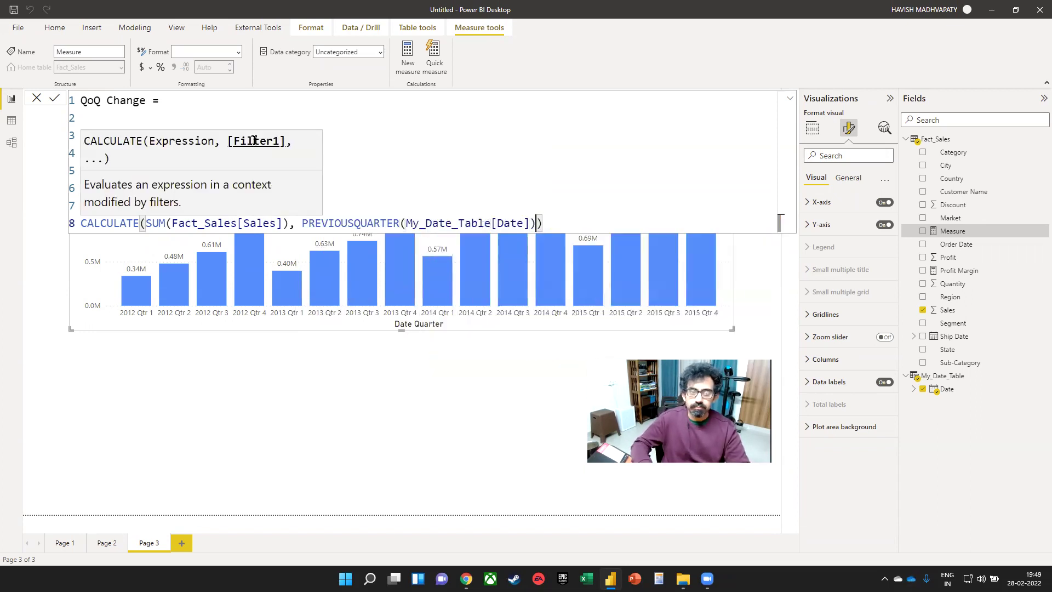
{"action": "type", "text": ")"}
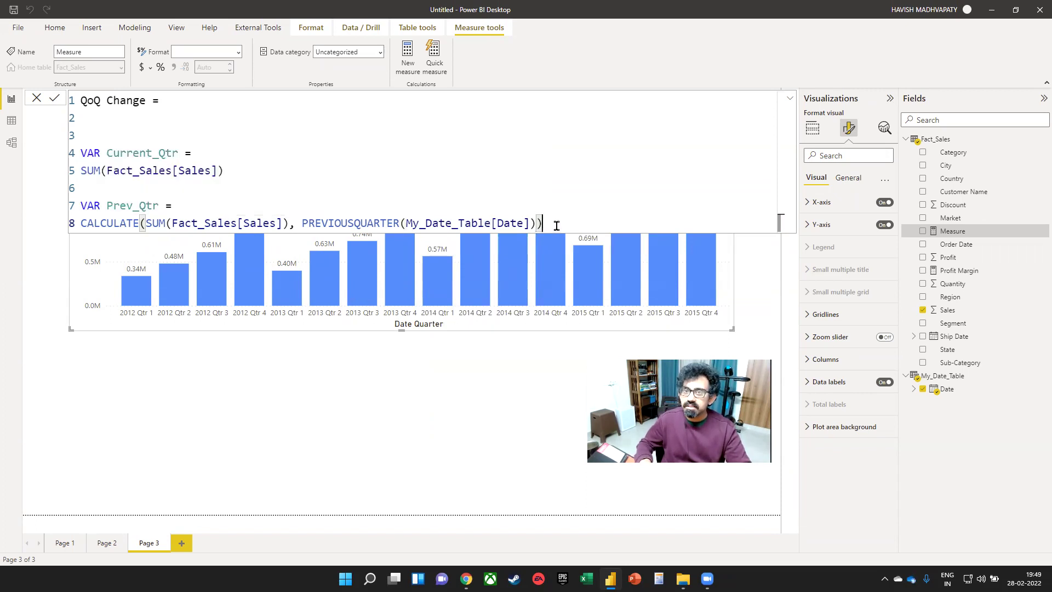
- Return DIVIDE(Current_Qtr - Prev_Qtr, Prev_Qtr, "It is the first quarter!") and commit the measure
{"action": "key", "text": "Return"}
{"action": "key", "text": "Return"}
{"action": "type", "text": "RETURN"}
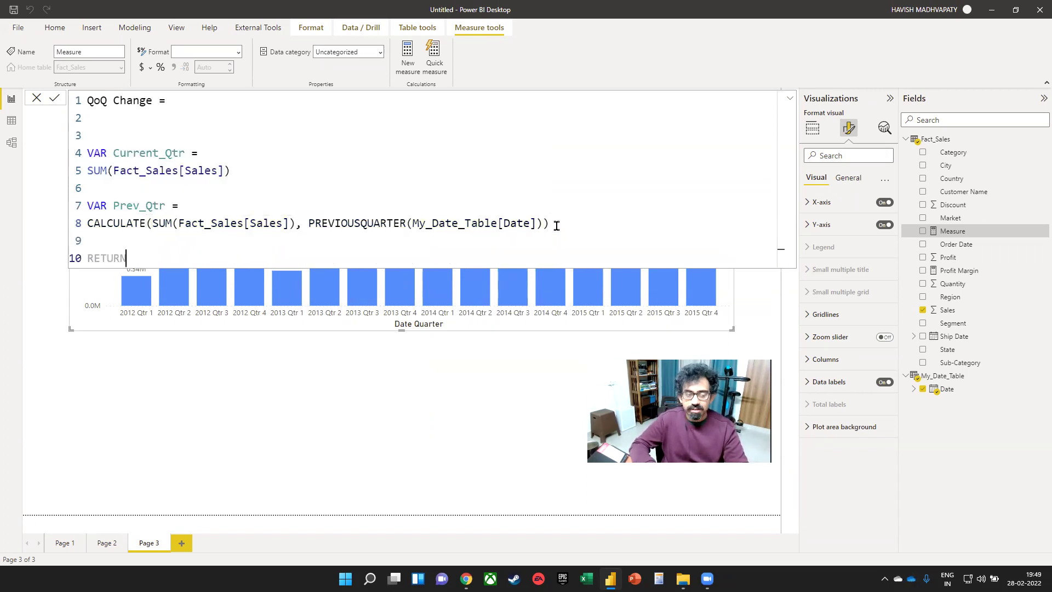
{"action": "key", "text": "Return"}
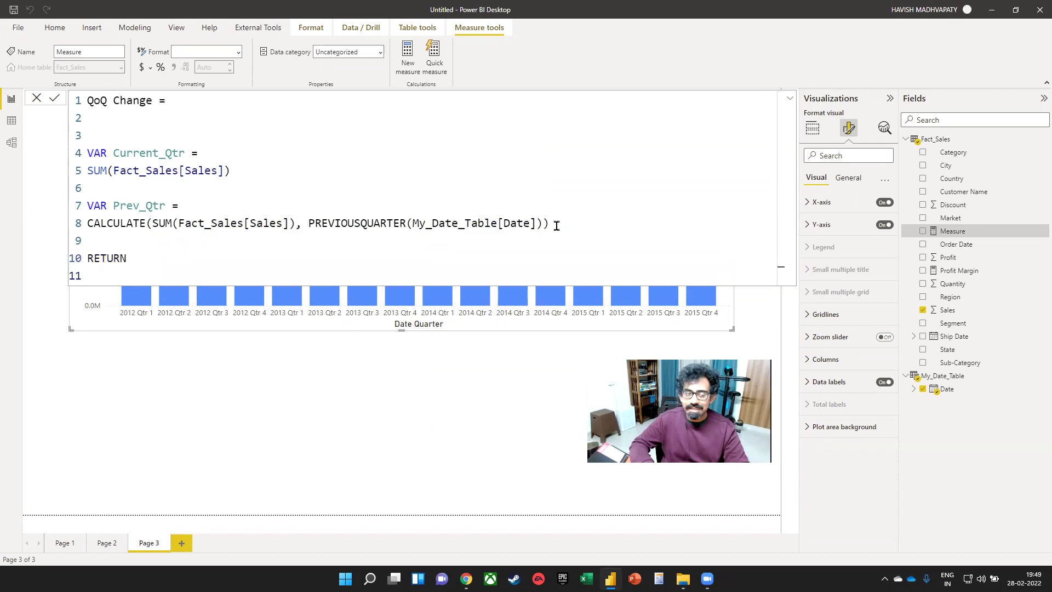
{"action": "type", "text": "DIVIDE("}
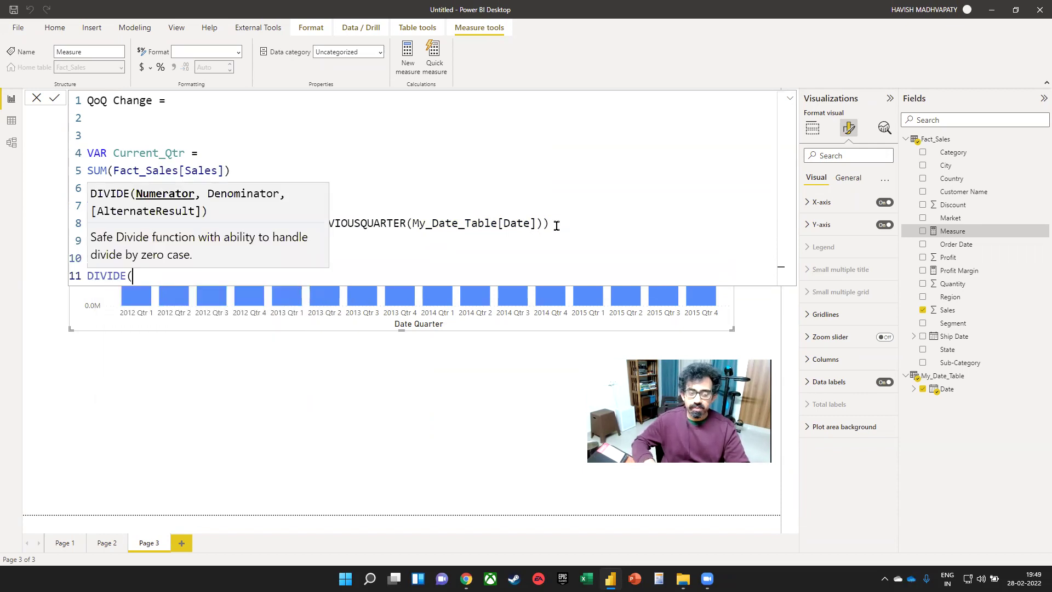
{"action": "type", "text": "Current_Qtr"}
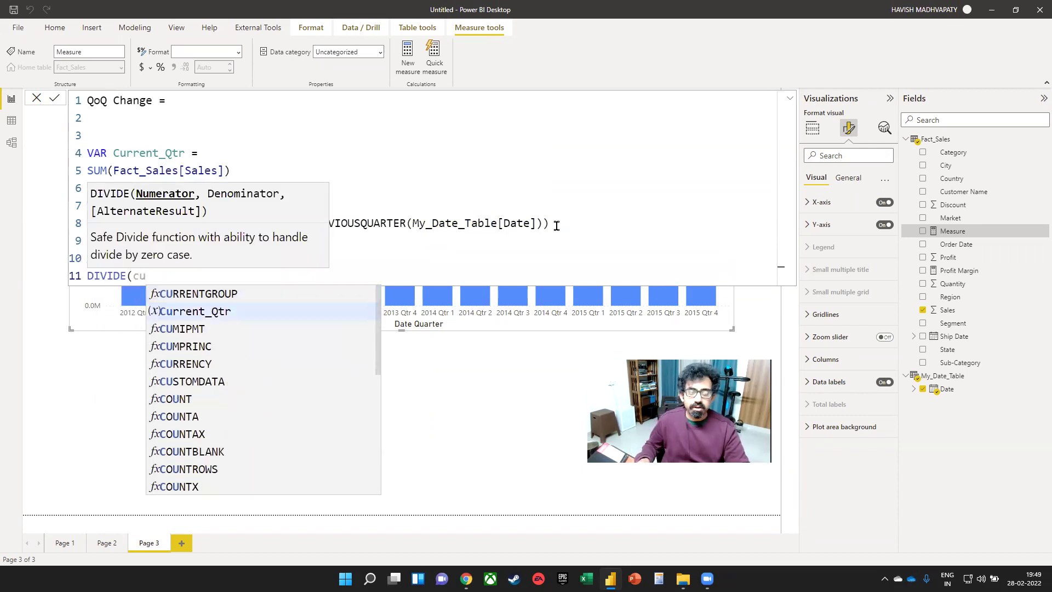
{"action": "type", "text": " - pre"}
{"action": "key", "text": "Down"}
{"action": "key", "text": "Down"}
{"action": "key", "text": "Down"}
{"action": "key", "text": "Tab"}
{"action": "key", "text": "ctrl+shift+Left"}
{"action": "type", "text": "pre"}
{"action": "key", "text": "Down"}
{"action": "key", "text": "Down"}
{"action": "key", "text": "Down"}
{"action": "key", "text": "Down"}
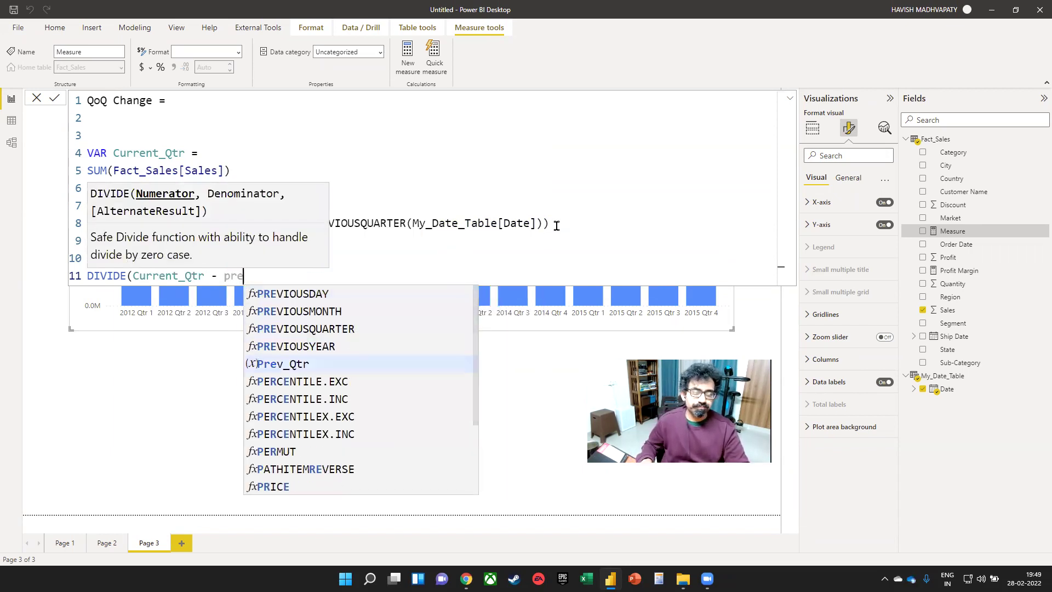
{"action": "key", "text": "Tab"}
{"action": "type", "text": ", pre"}
{"action": "key", "text": "Down"}
{"action": "key", "text": "Down"}
{"action": "key", "text": "Down"}
{"action": "key", "text": "Down"}
{"action": "key", "text": "Tab"}
{"action": "type", "text": ", "}
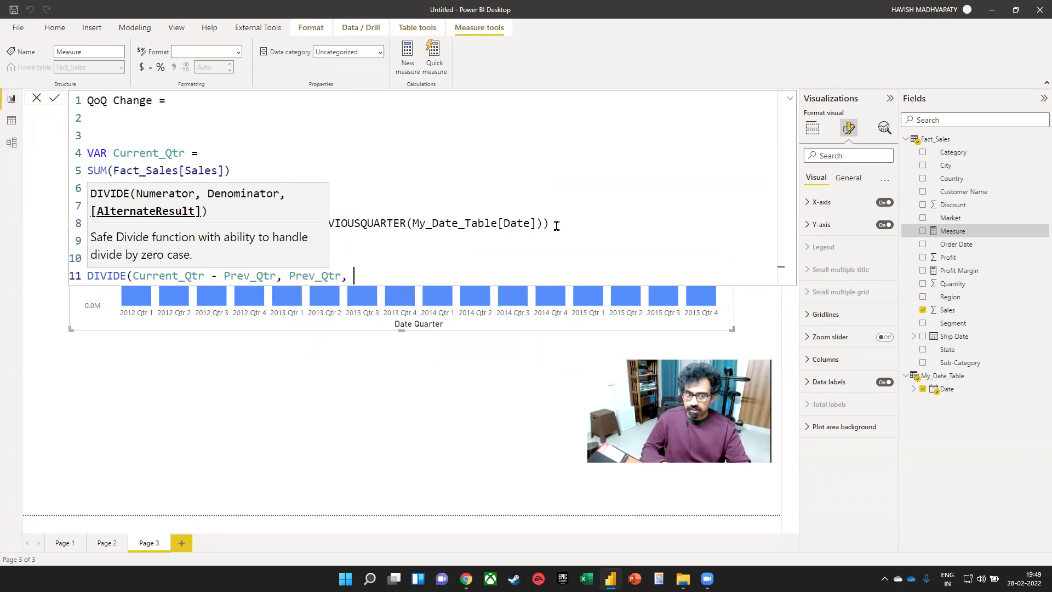
{"action": "type", "text": "\""}
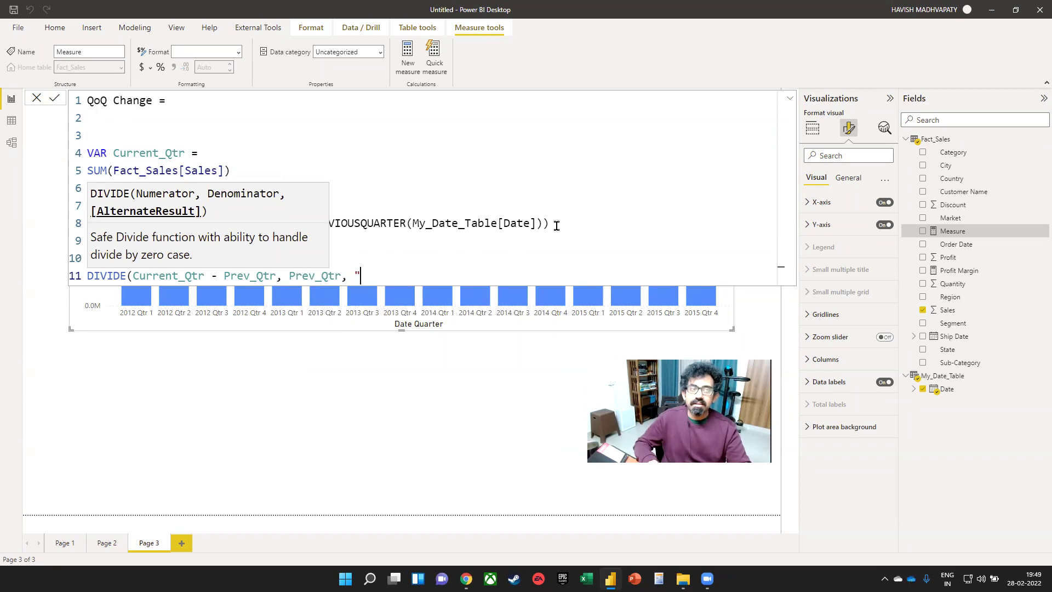
{"action": "type", "text": "It is the first quarter!\")"}
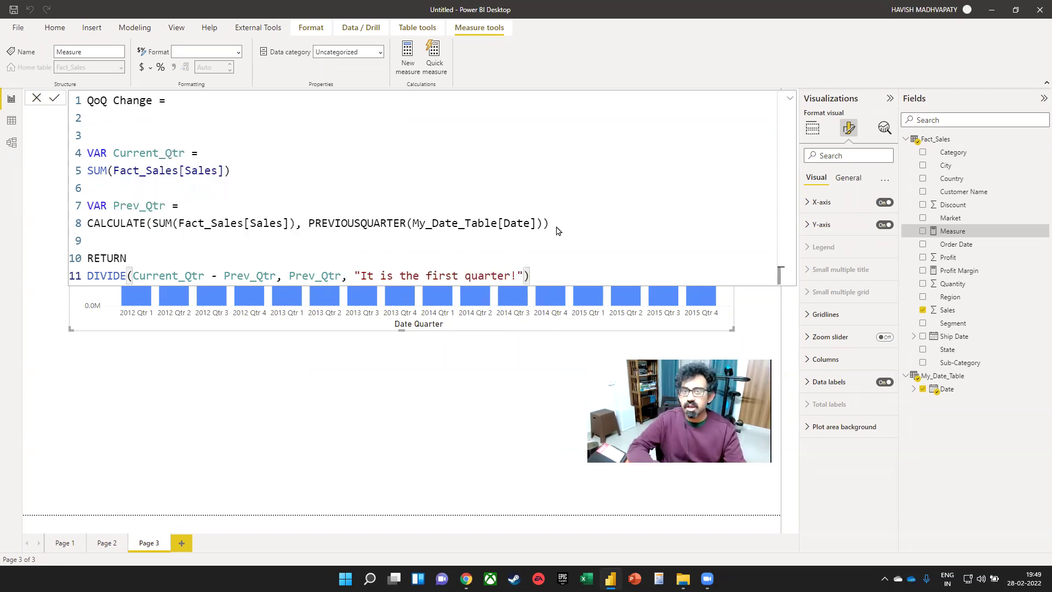
{"action": "key", "text": "Return"}
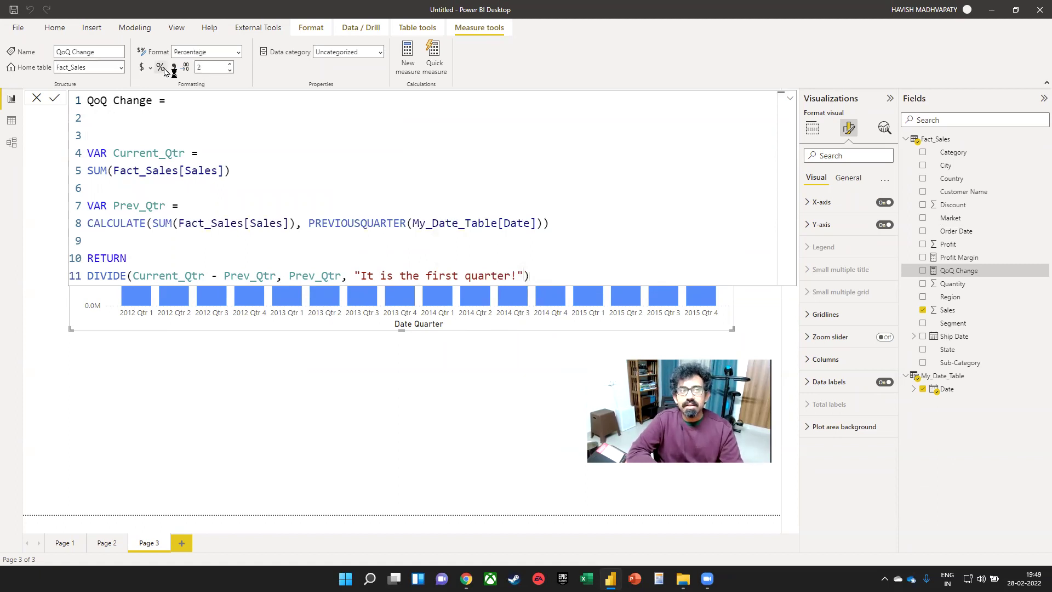
- Select the quarterly Sales chart and add QoQ Change to its tooltips
{"action": "left_click", "coordinate": [585, 347]}
{"action": "left_click", "coordinate": [586, 173]}
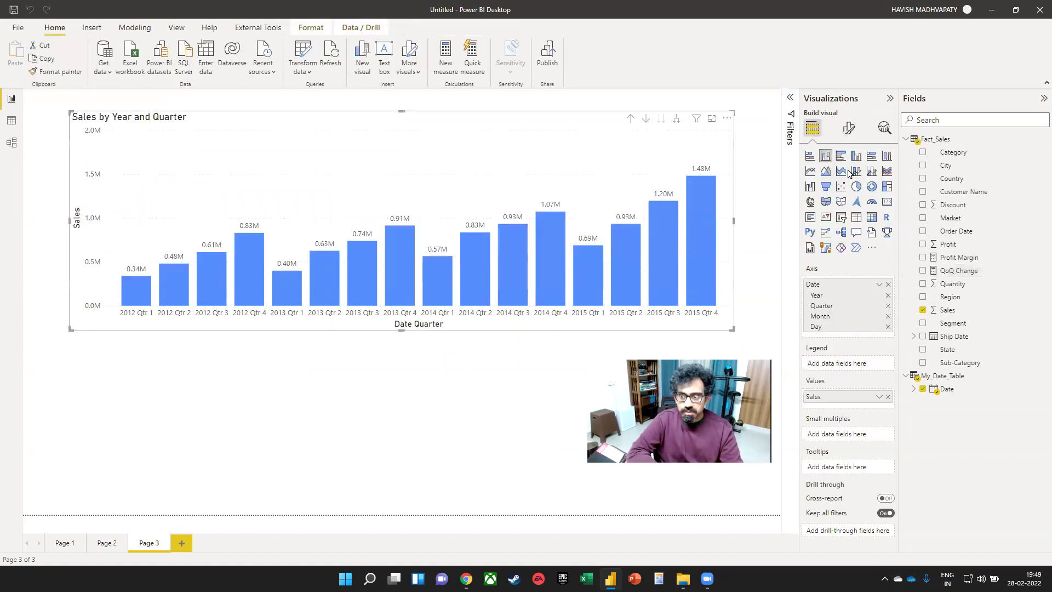
{"action": "left_click_drag", "start_coordinate": [959, 275], "coordinate": [857, 465]}
{"action": "mouse_move", "coordinate": [133, 289]}
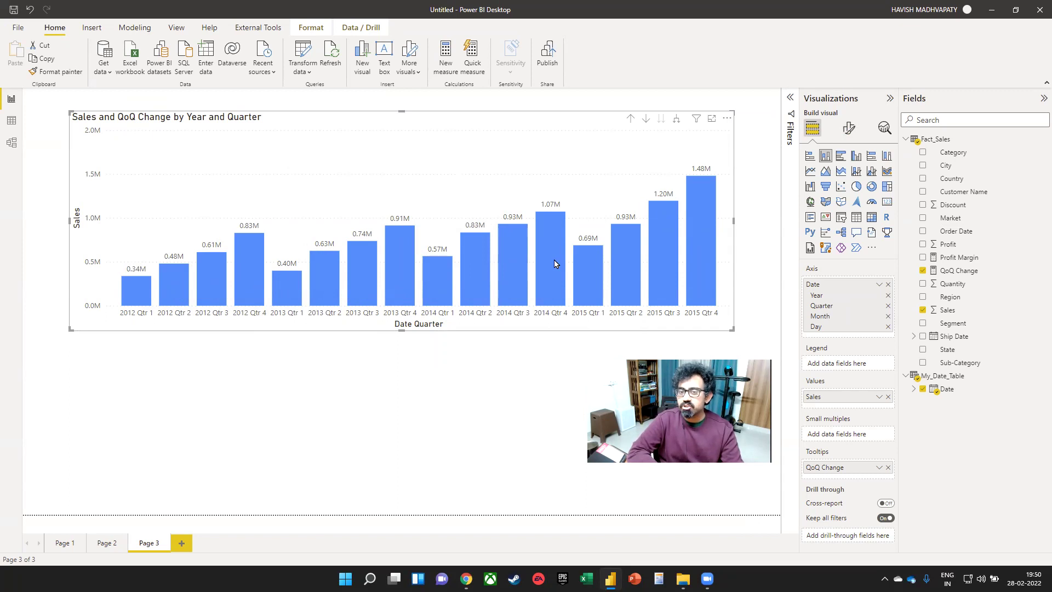
{"action": "mouse_move", "coordinate": [552, 261]}
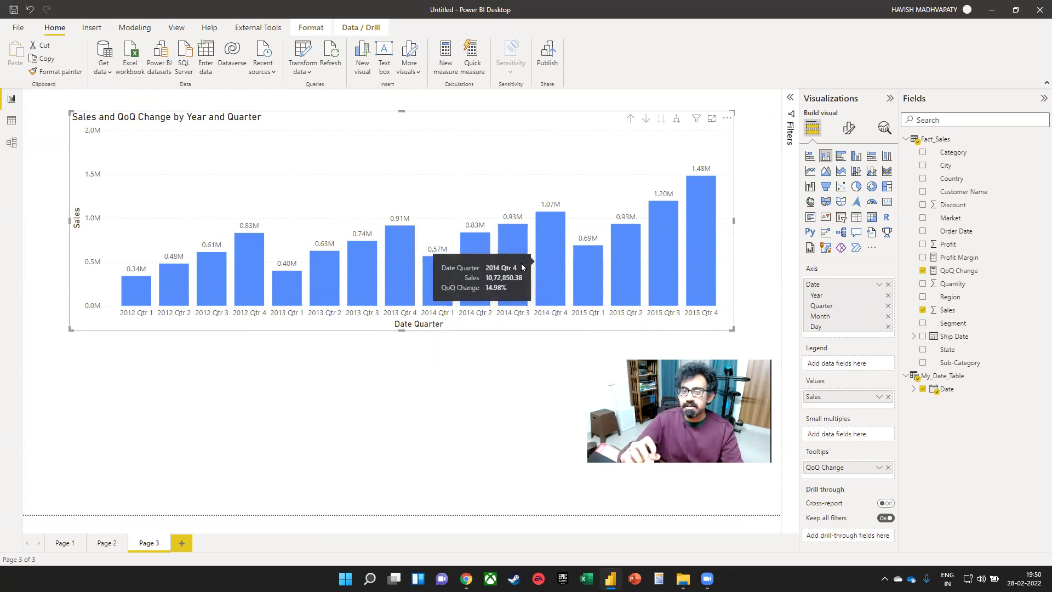
{"action": "mouse_move", "coordinate": [476, 267]}
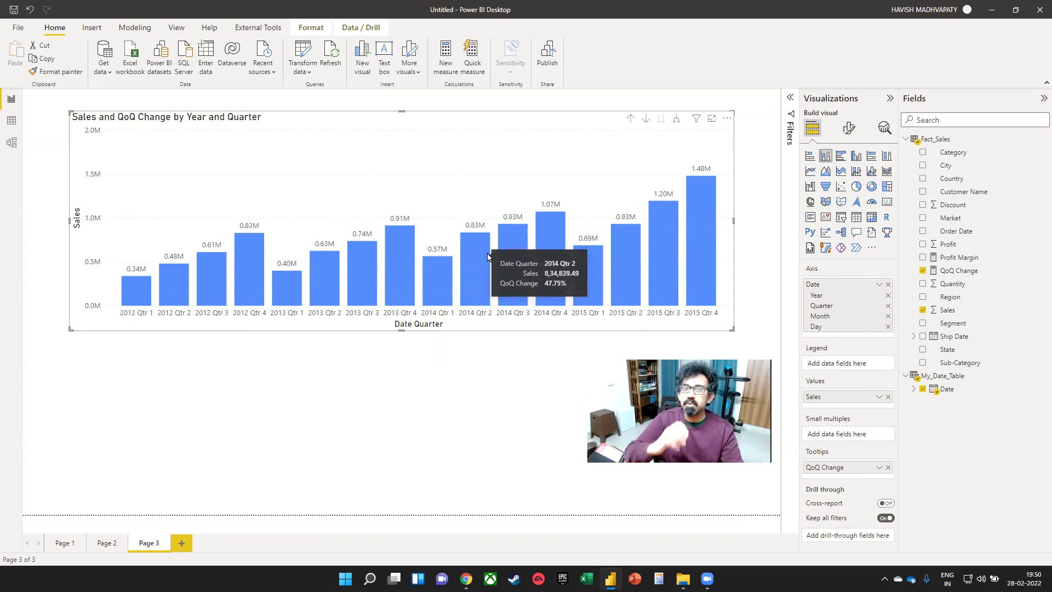
- Set the sales column colour to rules-based conditional formatting on QoQ Change
{"action": "left_click", "coordinate": [849, 128]}
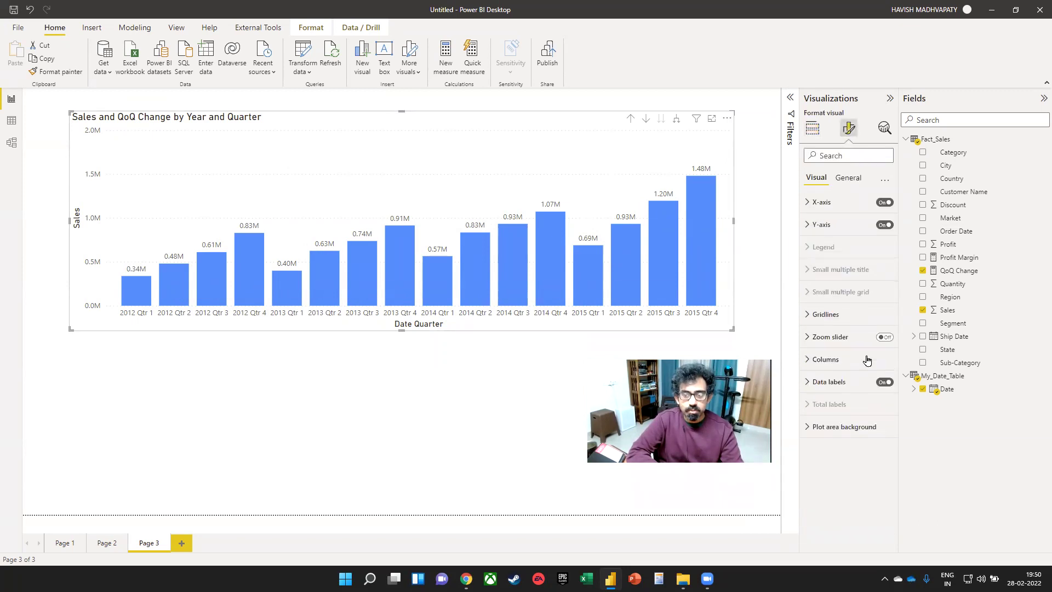
{"action": "left_click", "coordinate": [843, 359]}
{"action": "left_click", "coordinate": [845, 411]}
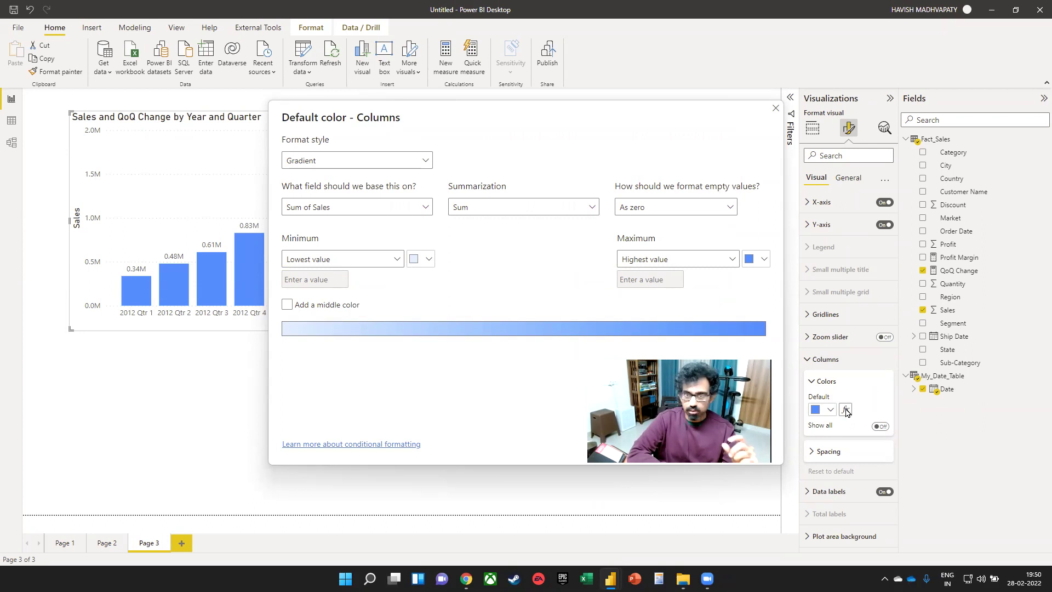
{"action": "left_click", "coordinate": [378, 162]}
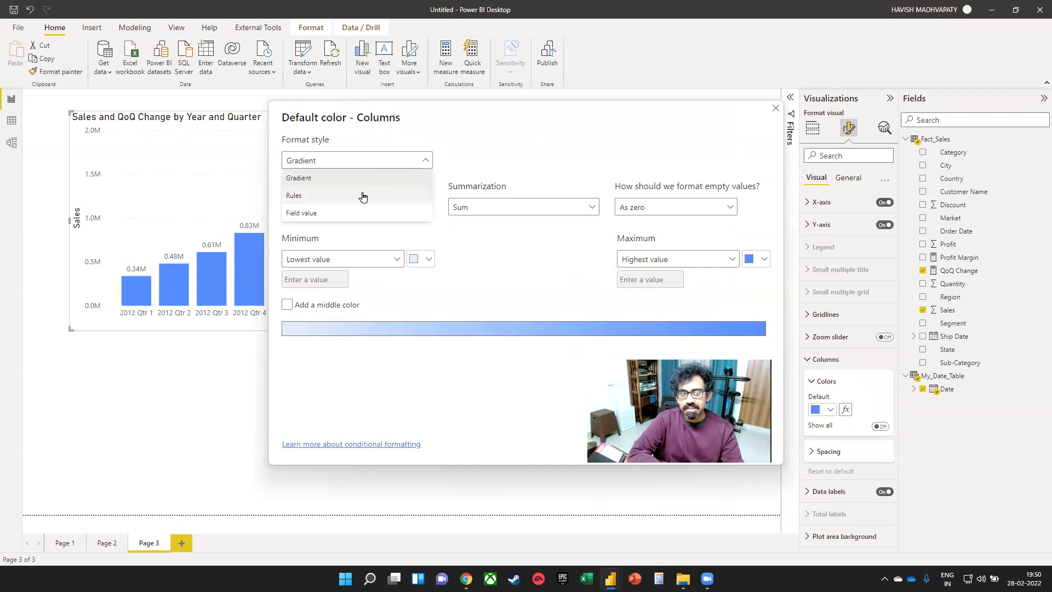
{"action": "left_click", "coordinate": [361, 195]}
{"action": "left_click", "coordinate": [401, 204]}
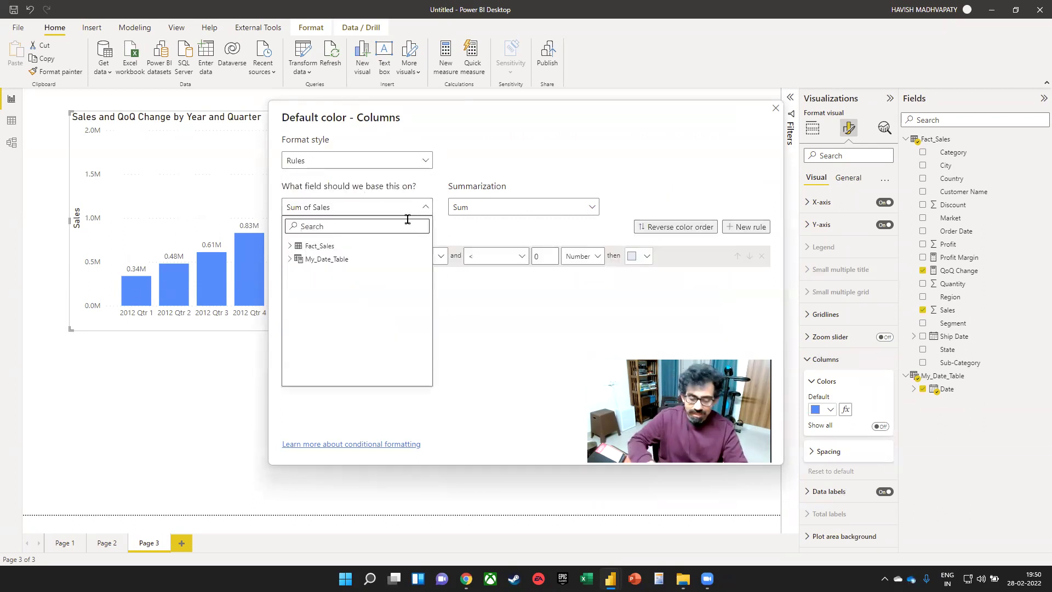
{"action": "type", "text": "qoq"}
{"action": "left_click", "coordinate": [328, 264]}
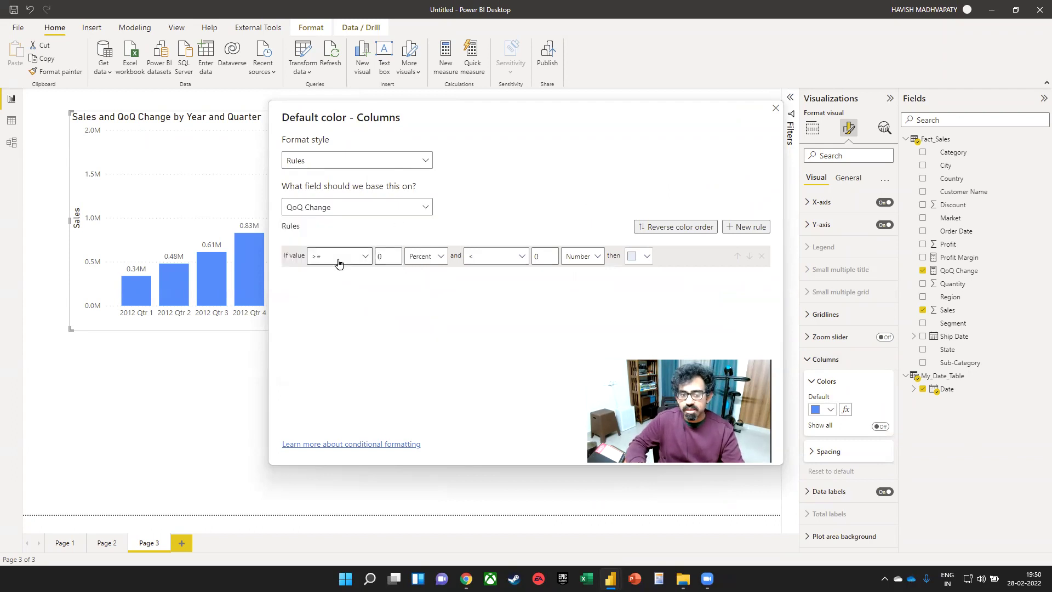
- Make the first rule a Number range from -10000 to 0 coloured grey
{"action": "left_click", "coordinate": [419, 259]}
{"action": "left_click", "coordinate": [430, 277]}
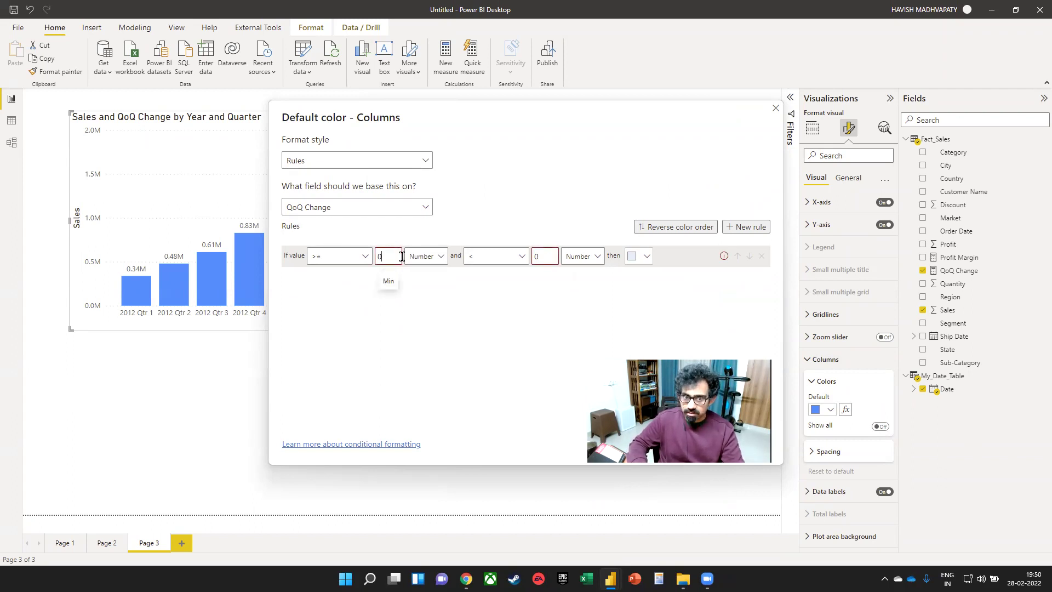
{"action": "key", "text": "BackSpace"}
{"action": "type", "text": "-10000"}
{"action": "left_click", "coordinate": [545, 256]}
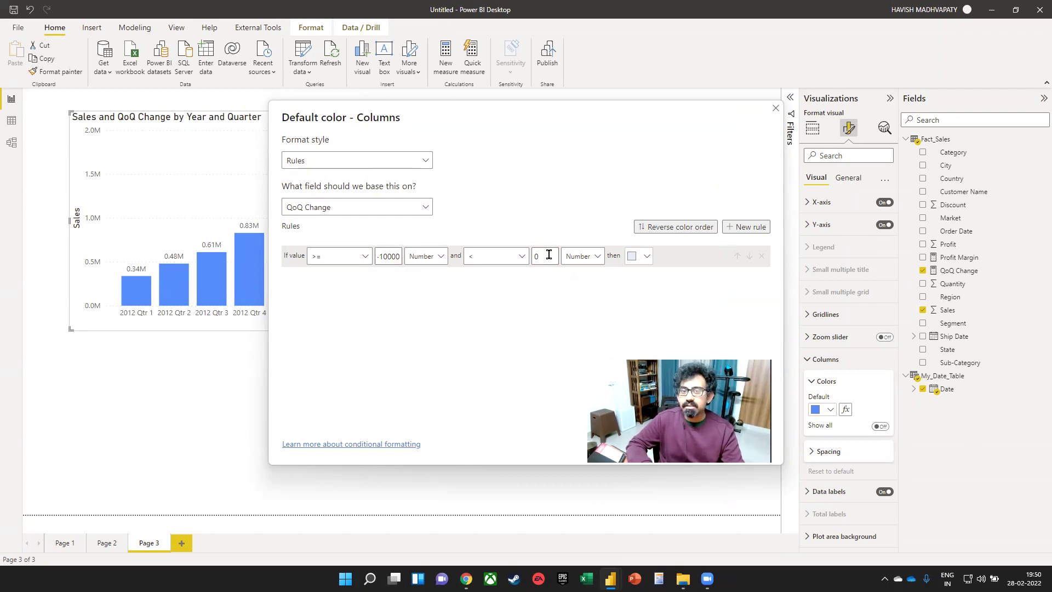
{"action": "left_click", "coordinate": [635, 256]}
{"action": "left_click", "coordinate": [566, 306]}
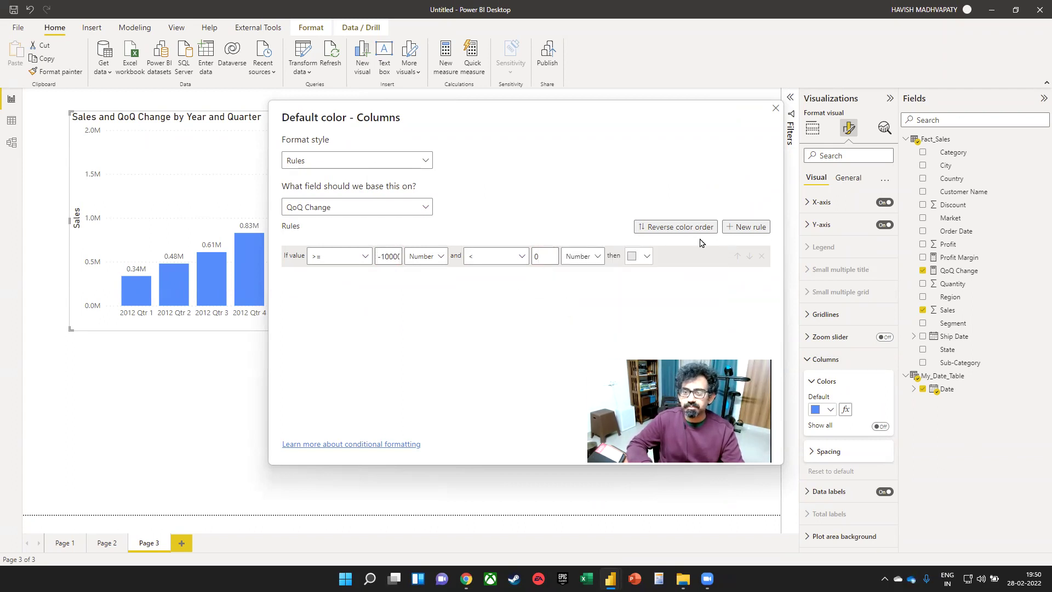
- Add a second Number rule from 0 up to 0.25 coloured yellow
{"action": "left_click", "coordinate": [746, 226]}
{"action": "left_click", "coordinate": [393, 278]}
{"action": "left_click", "coordinate": [407, 277]}
{"action": "left_click", "coordinate": [420, 296]}
{"action": "key", "text": "BackSpace"}
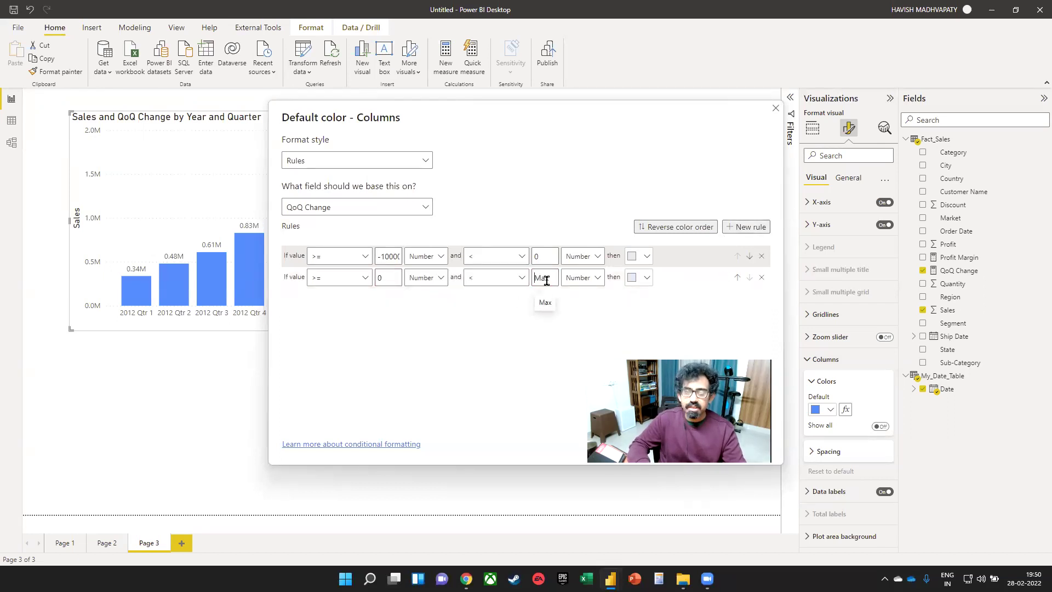
{"action": "type", "text": "0.25"}
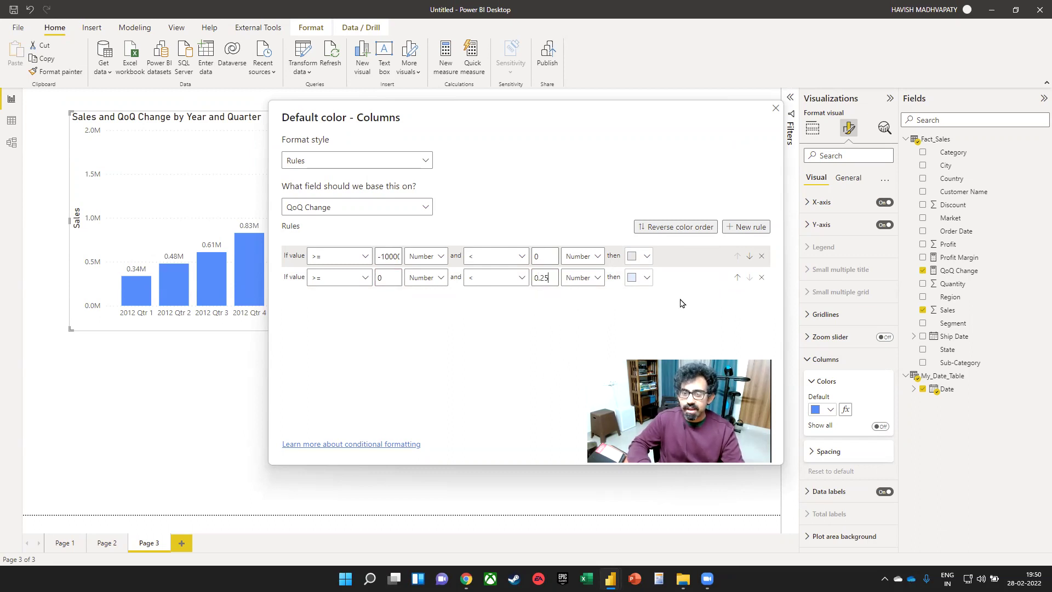
{"action": "left_click", "coordinate": [642, 281]}
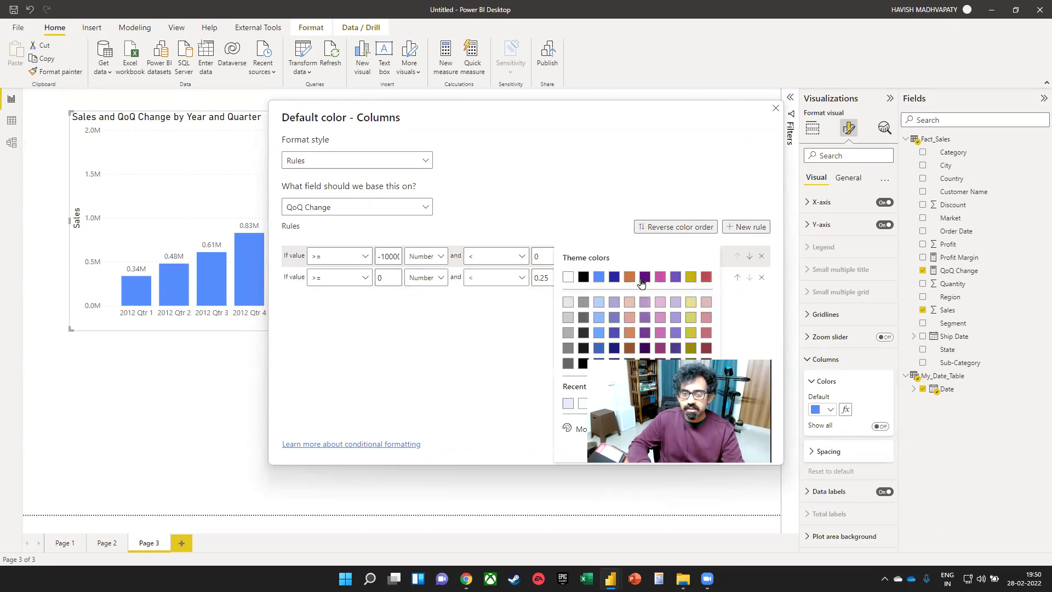
{"action": "left_click", "coordinate": [696, 317]}
- Add a third Number rule from 0.25 to 1 coloured purple
{"action": "left_click", "coordinate": [746, 227]}
{"action": "left_click", "coordinate": [418, 300]}
{"action": "left_click", "coordinate": [426, 338]}
{"action": "left_click", "coordinate": [390, 303]}
{"action": "type", "text": ".25"}
{"action": "left_click", "coordinate": [542, 292]}
{"action": "key", "text": "BackSpace"}
{"action": "type", "text": "1"}
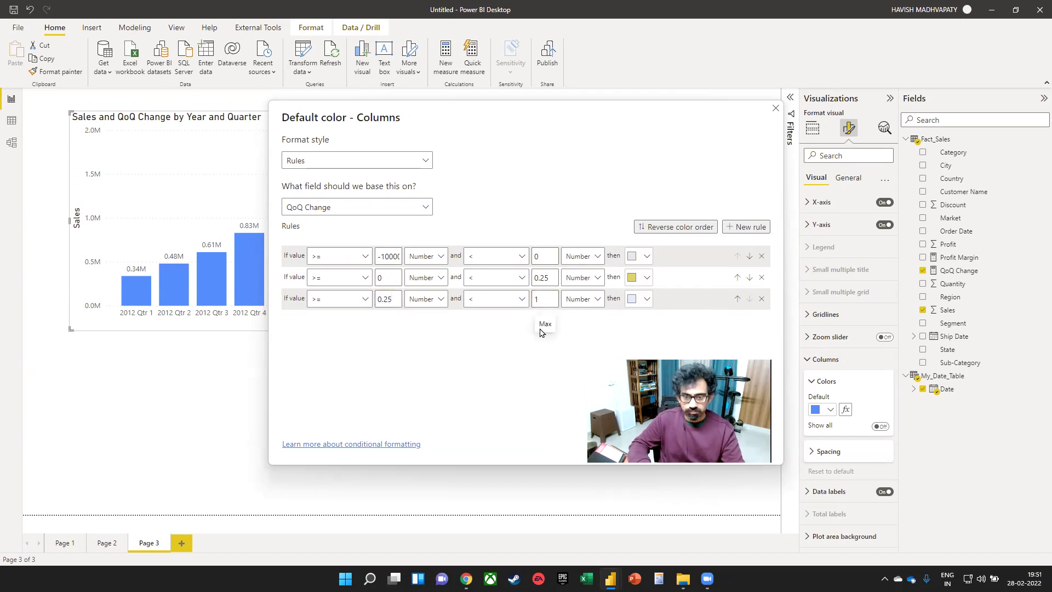
{"action": "left_click", "coordinate": [633, 299]}
{"action": "left_click", "coordinate": [641, 181]}
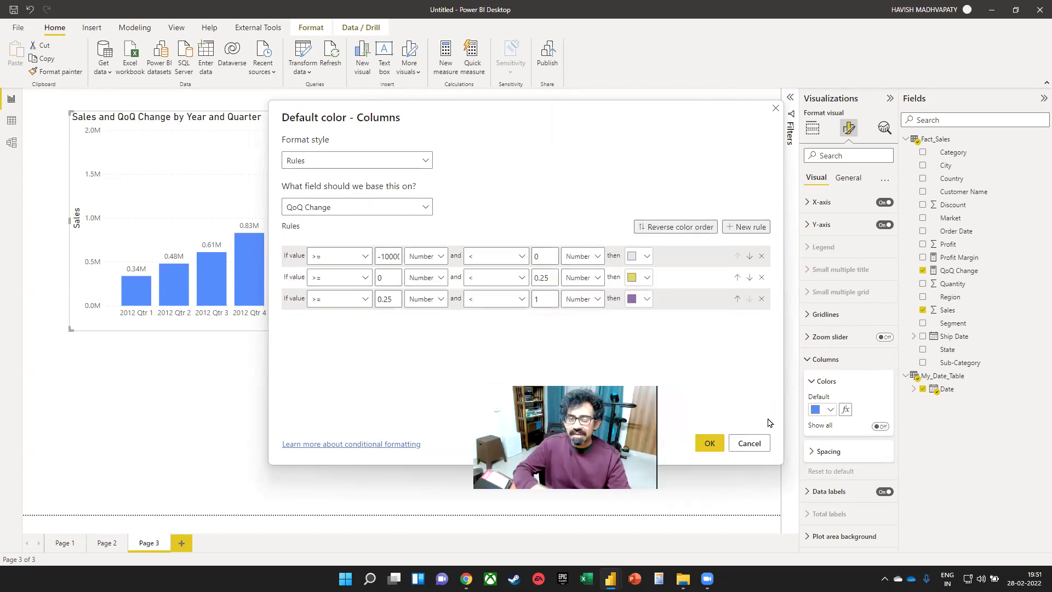
- Apply the colour rules and exclude the 2012 Qtr 1 column from the sales chart
{"action": "key", "text": "Return"}
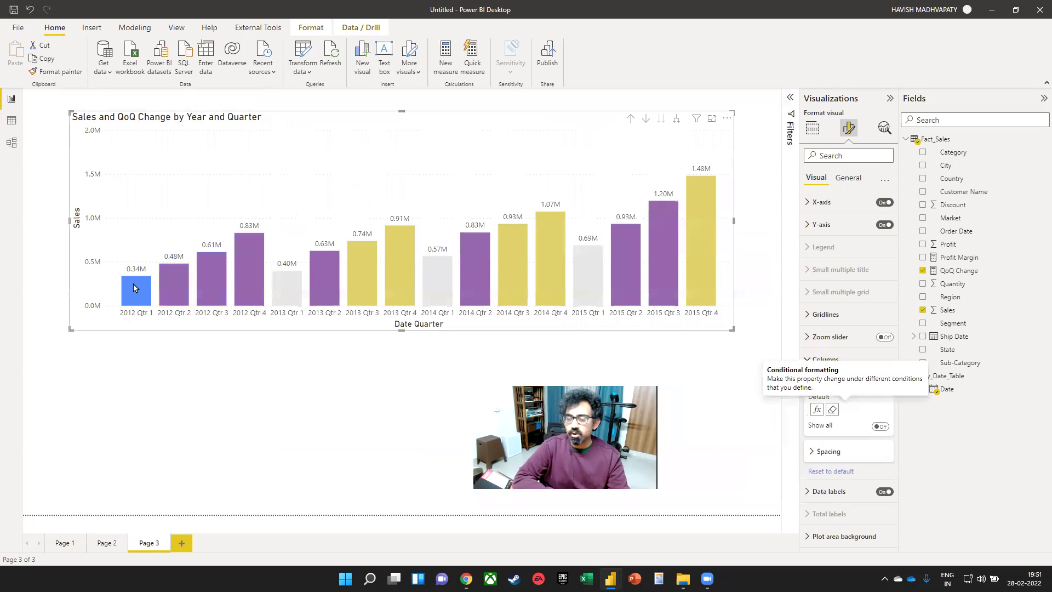
{"action": "left_click", "coordinate": [134, 287]}
{"action": "right_click", "coordinate": [134, 286]}
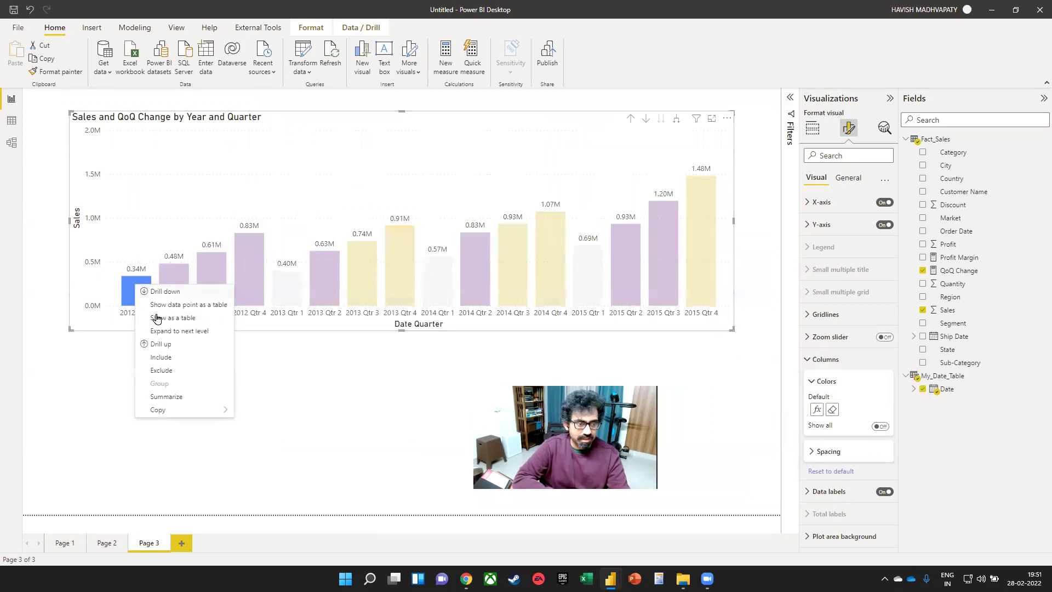
{"action": "left_click", "coordinate": [170, 371]}
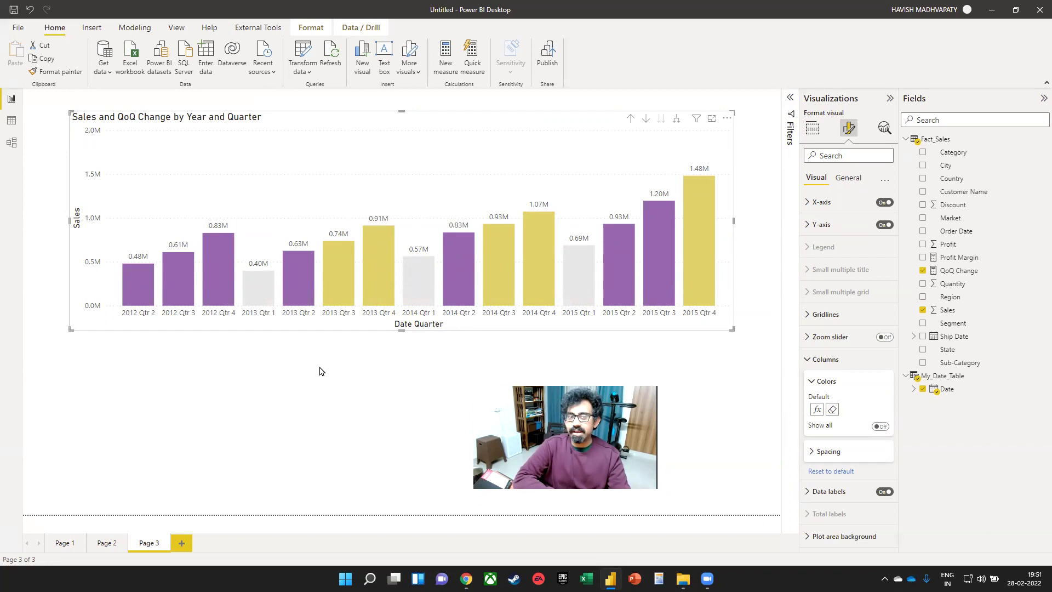
{"action": "mouse_move", "coordinate": [136, 281]}
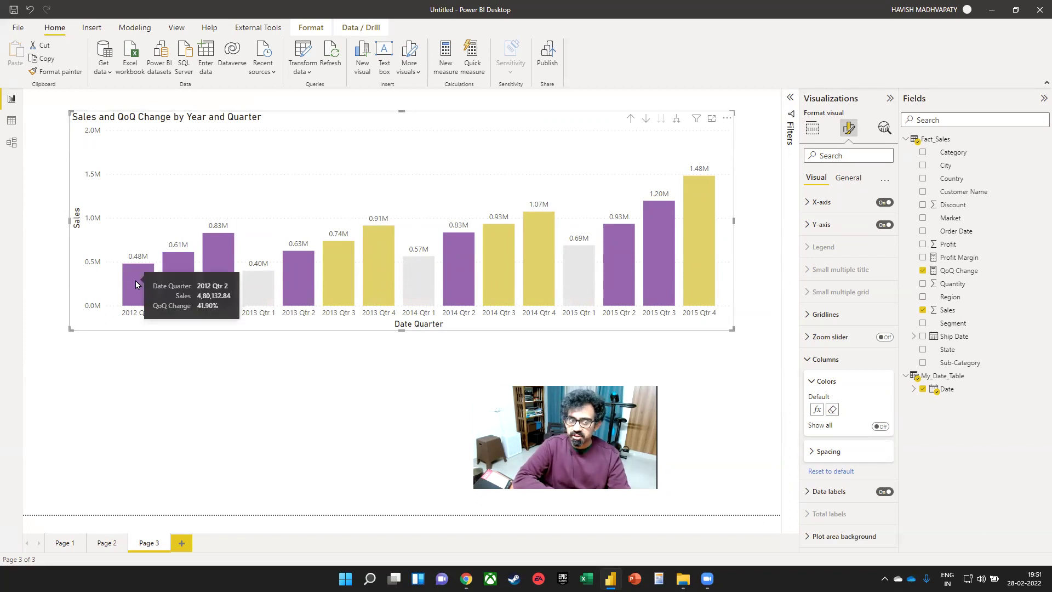
{"action": "mouse_move", "coordinate": [213, 272]}
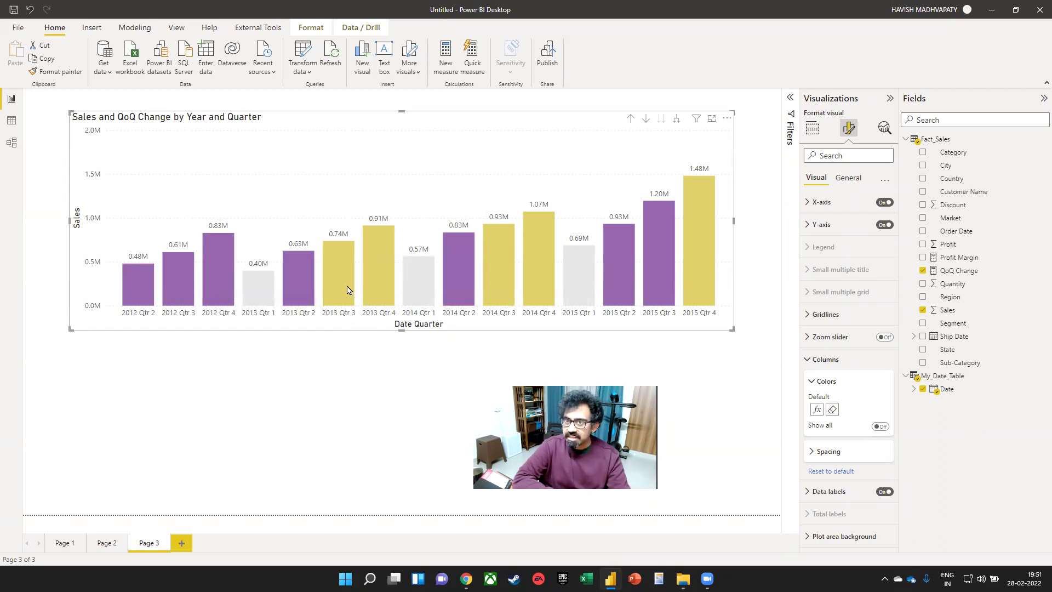
{"action": "mouse_move", "coordinate": [339, 285]}
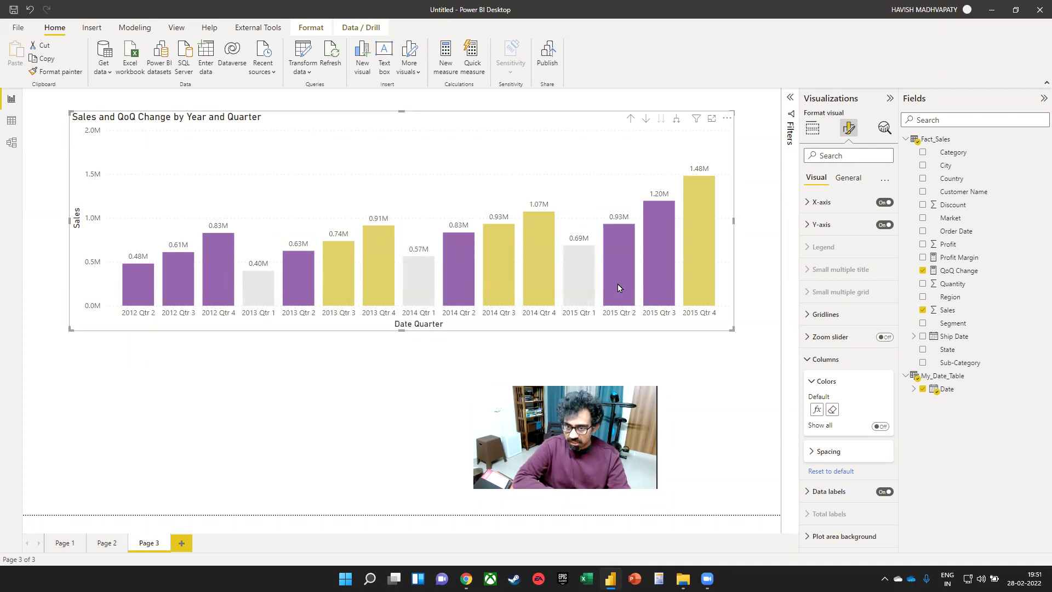
{"action": "mouse_move", "coordinate": [625, 281]}
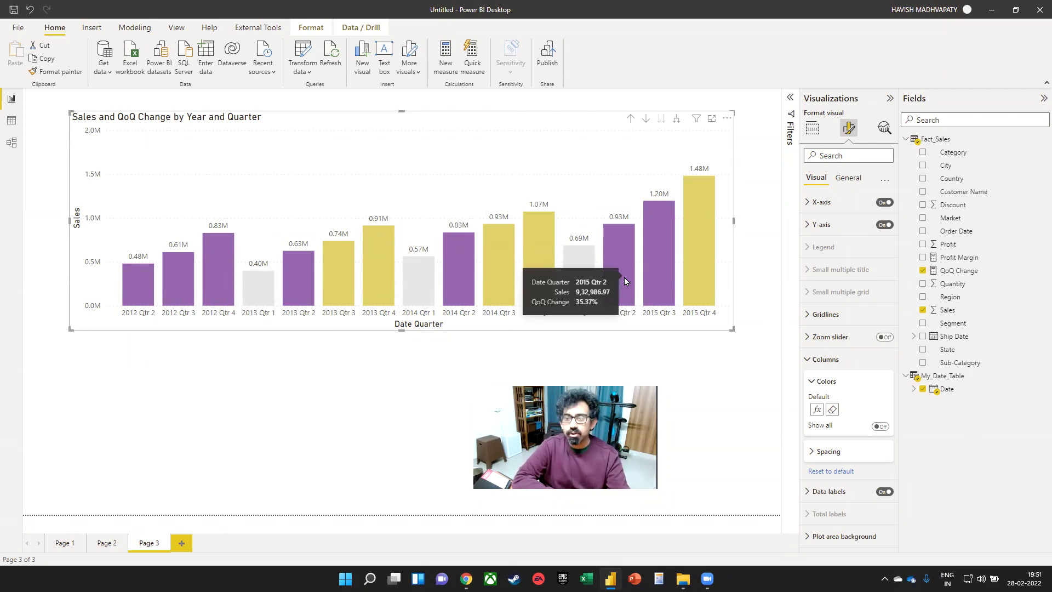
{"action": "mouse_move", "coordinate": [662, 271]}
{"action": "mouse_move", "coordinate": [697, 257]}
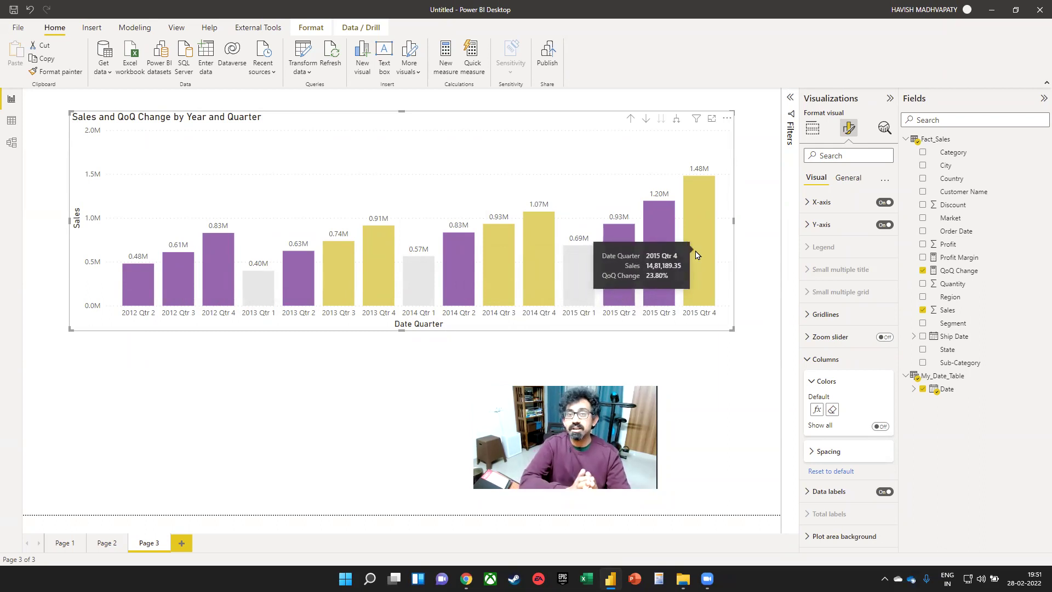
- Narrow the sales chart, move it top-left, and select the 2015 Qtr 3 and Qtr 4 columns
{"action": "left_click_drag", "start_coordinate": [733, 220], "coordinate": [467, 220]}
{"action": "left_click_drag", "start_coordinate": [352, 172], "coordinate": [321, 158]}
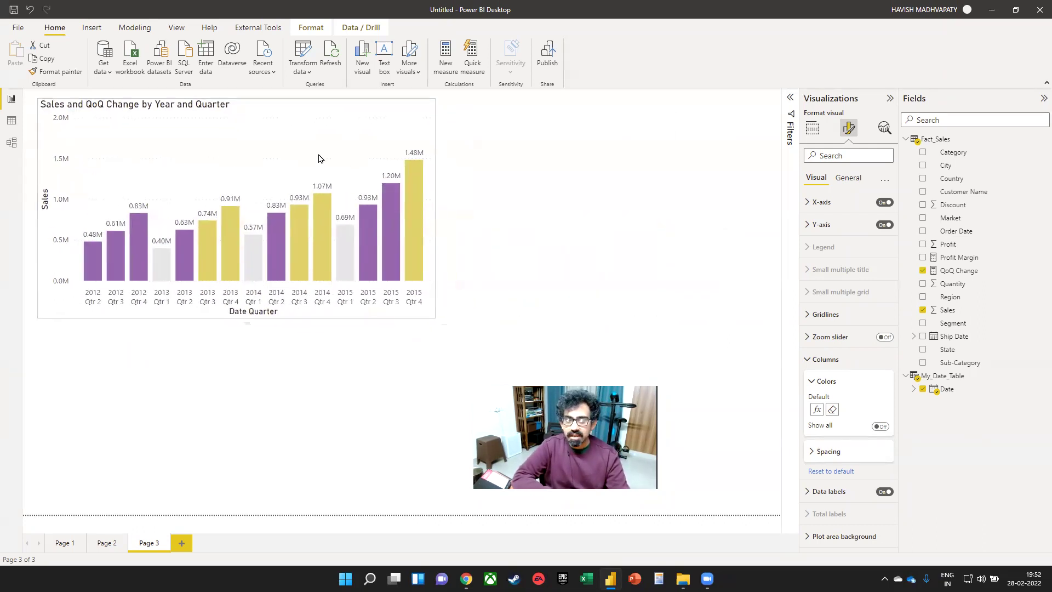
{"action": "mouse_move", "coordinate": [412, 235]}
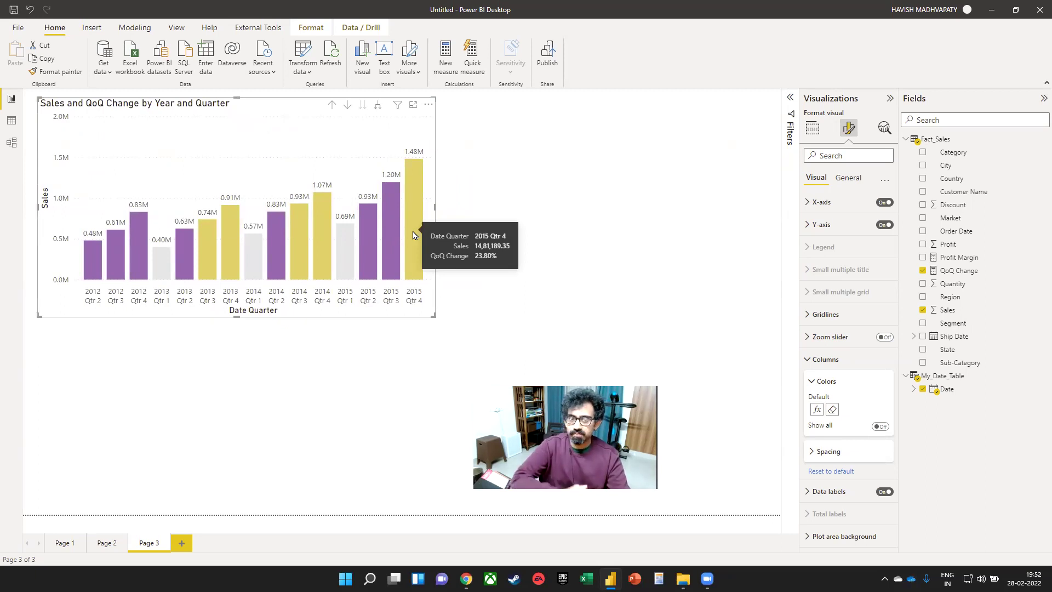
{"action": "left_click", "coordinate": [392, 239]}
{"action": "left_click", "coordinate": [414, 238]}
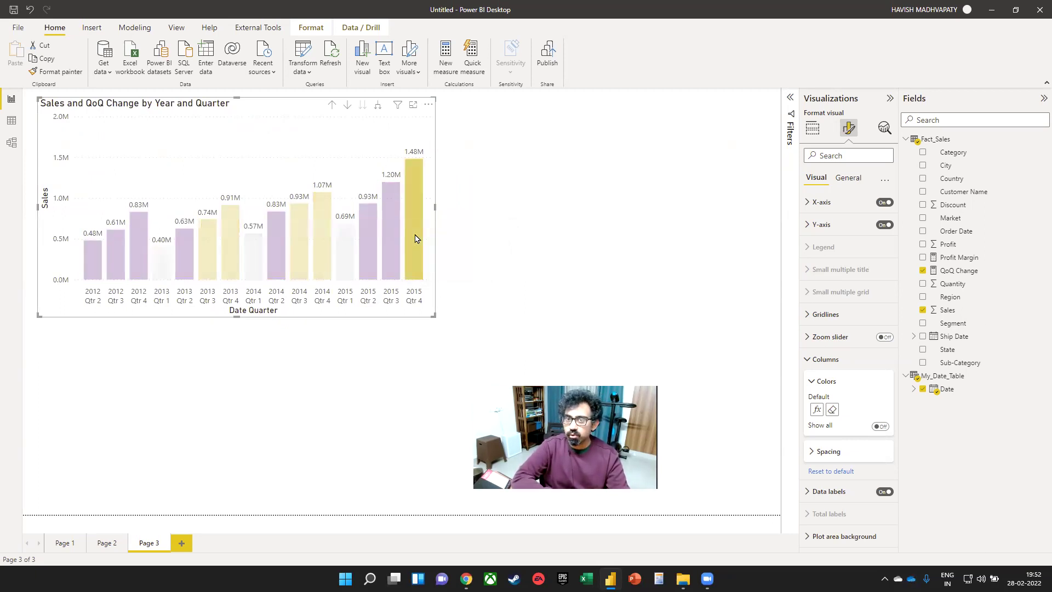
{"action": "left_click", "coordinate": [393, 231]}
{"action": "left_click", "coordinate": [411, 234], "text": "ctrl"}
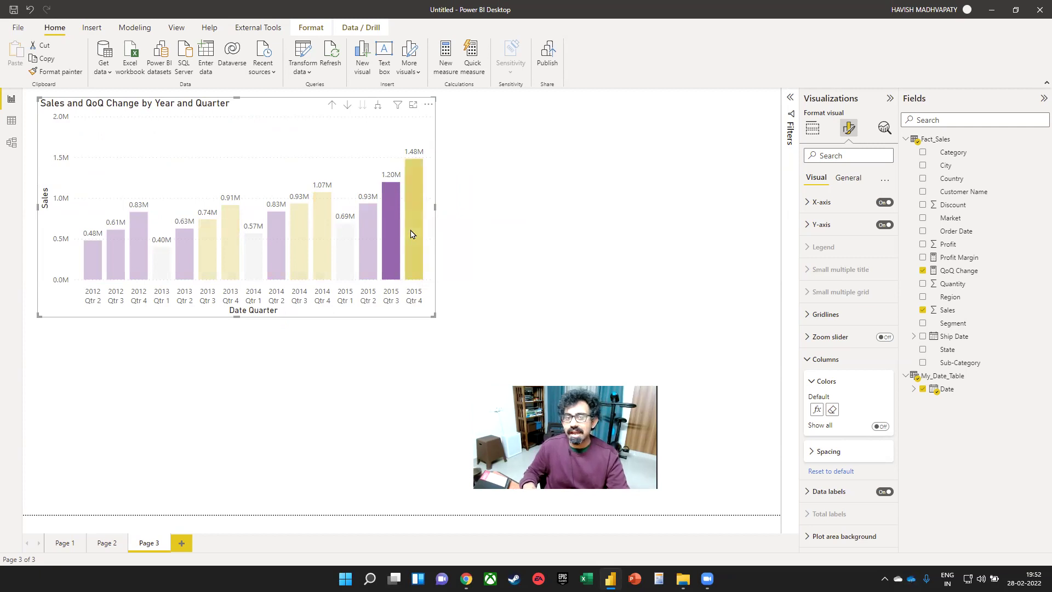
- Explain the 2015 Qtr 4 sales increase and add the resulting market waterfall to the page
{"action": "right_click", "coordinate": [412, 234]}
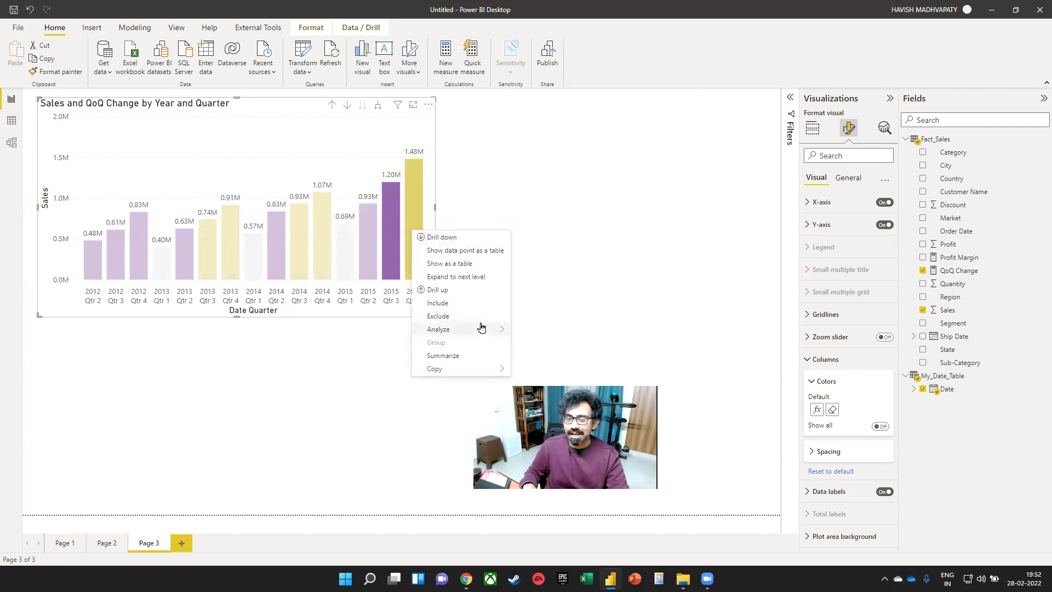
{"action": "mouse_move", "coordinate": [488, 329]}
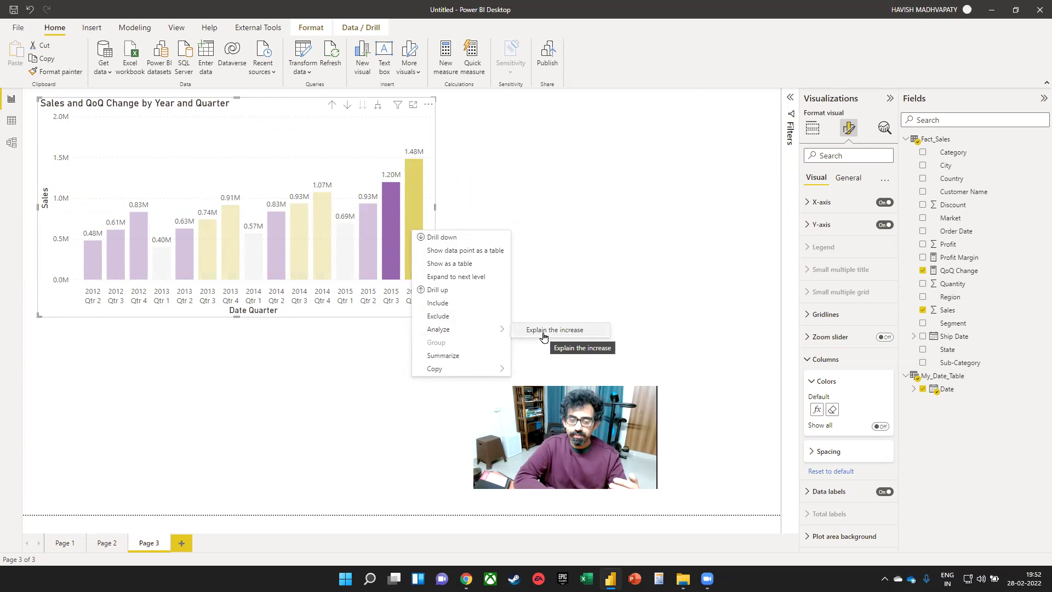
{"action": "left_click", "coordinate": [544, 330]}
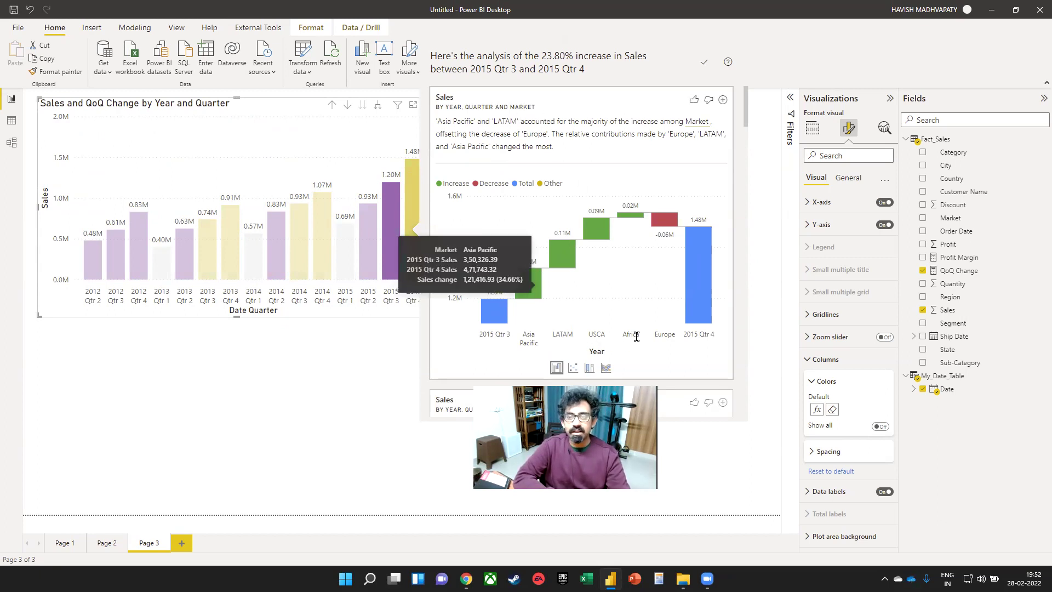
{"action": "mouse_move", "coordinate": [669, 218]}
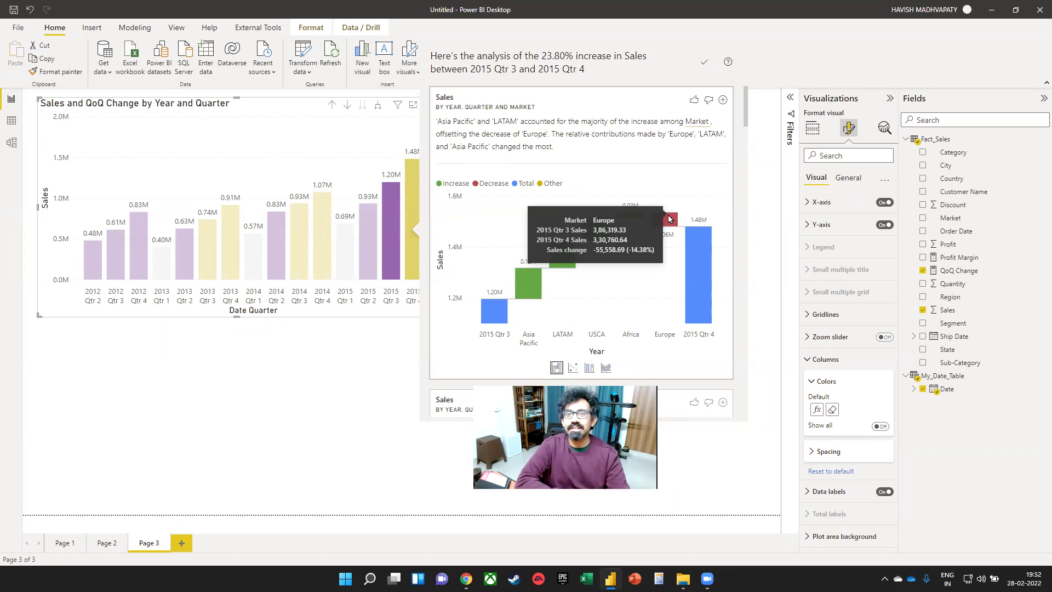
{"action": "left_click", "coordinate": [722, 100]}
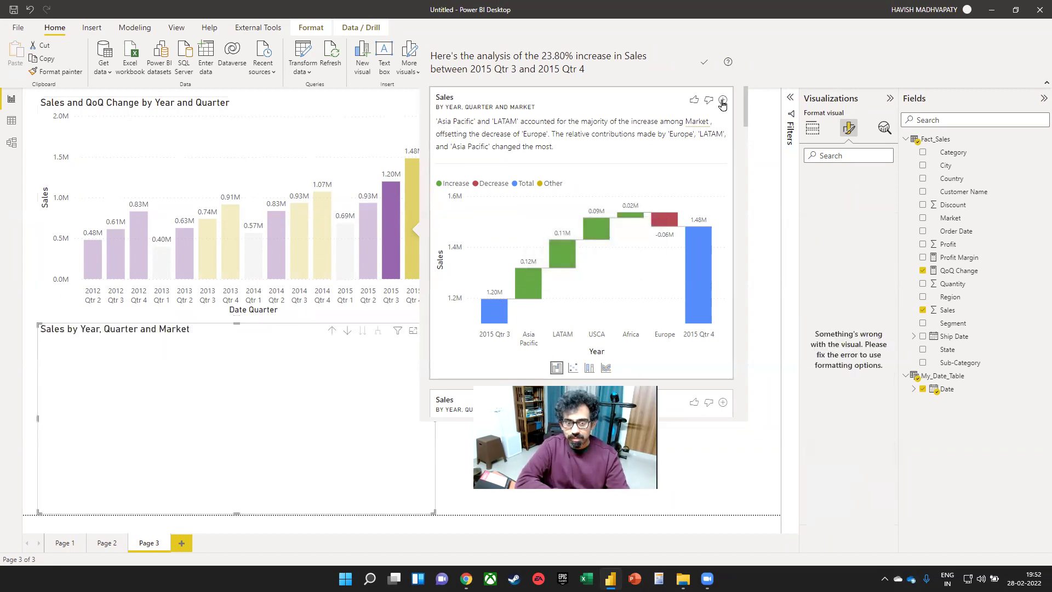
{"action": "scroll", "coordinate": [725, 277], "scroll_direction": "down", "scroll_amount": 5}
{"action": "left_click", "coordinate": [762, 257]}
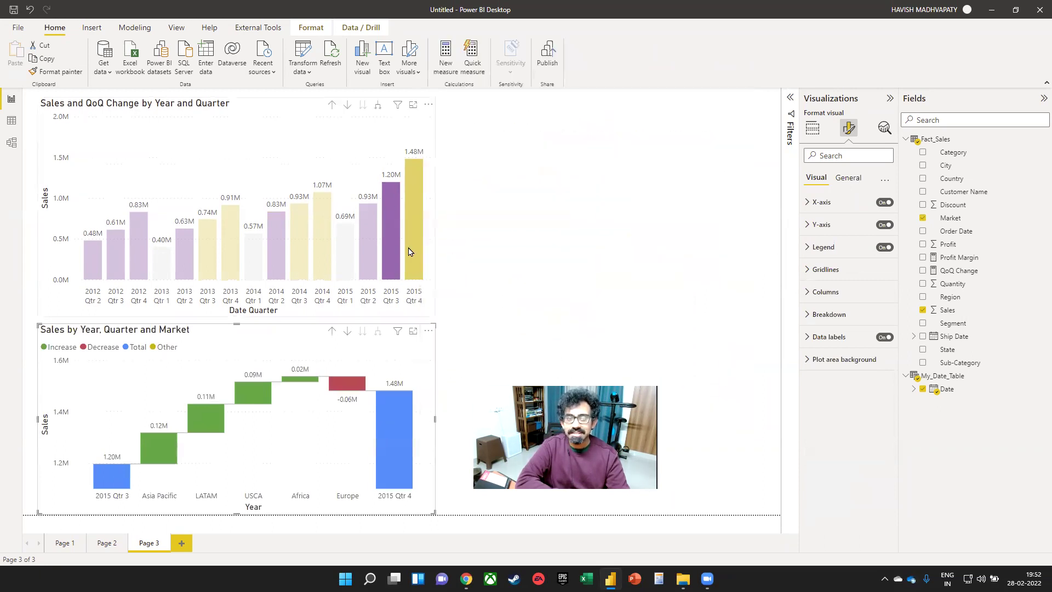
{"action": "left_click", "coordinate": [330, 340]}
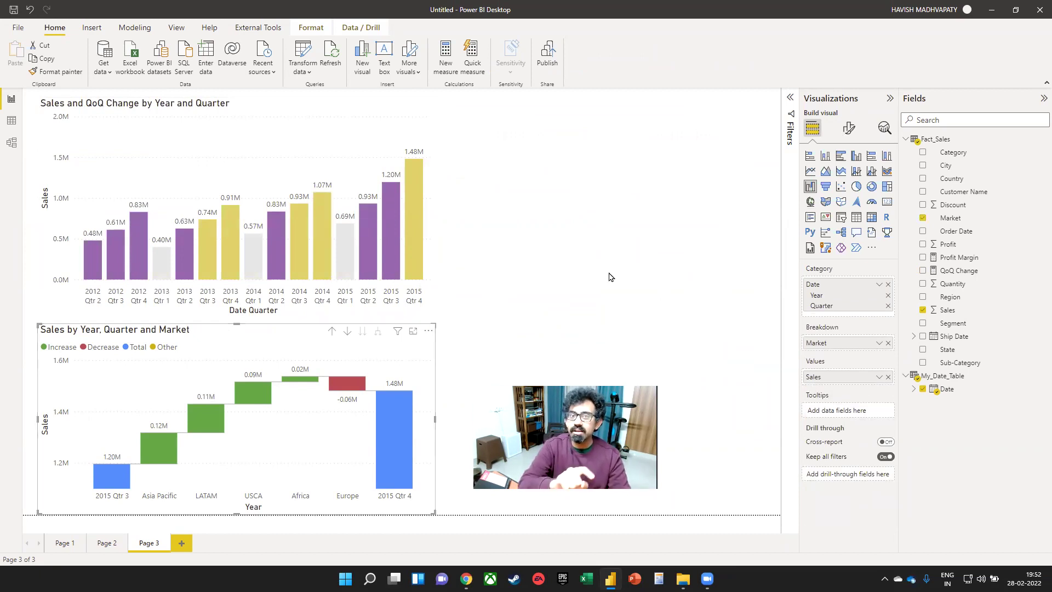
{"action": "left_click", "coordinate": [651, 238]}
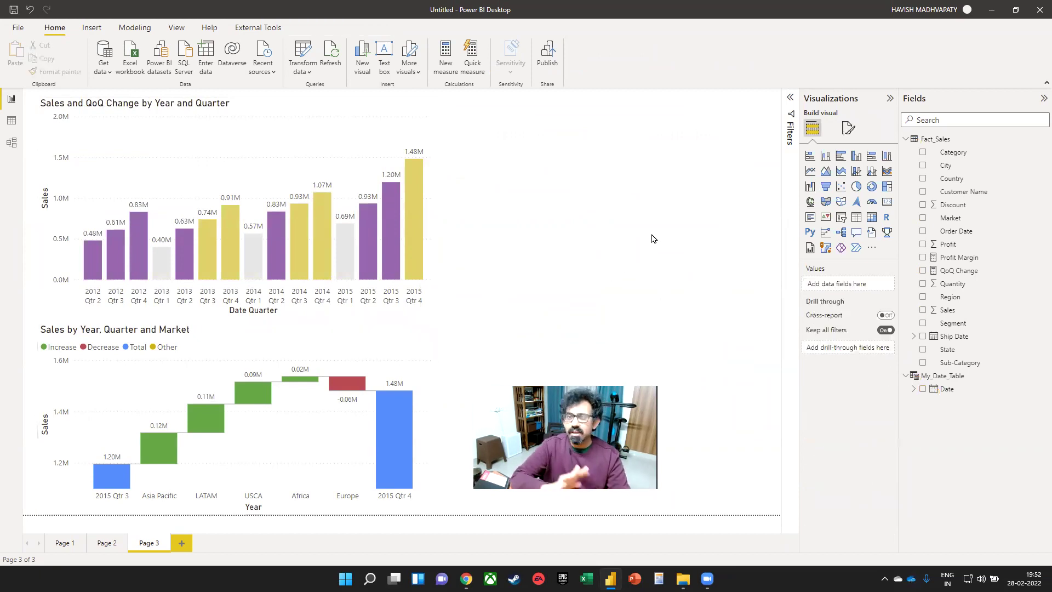
- Add a Market slicer and try filtering to Asia Pacific, Africa and Europe
{"action": "left_click", "coordinate": [841, 221]}
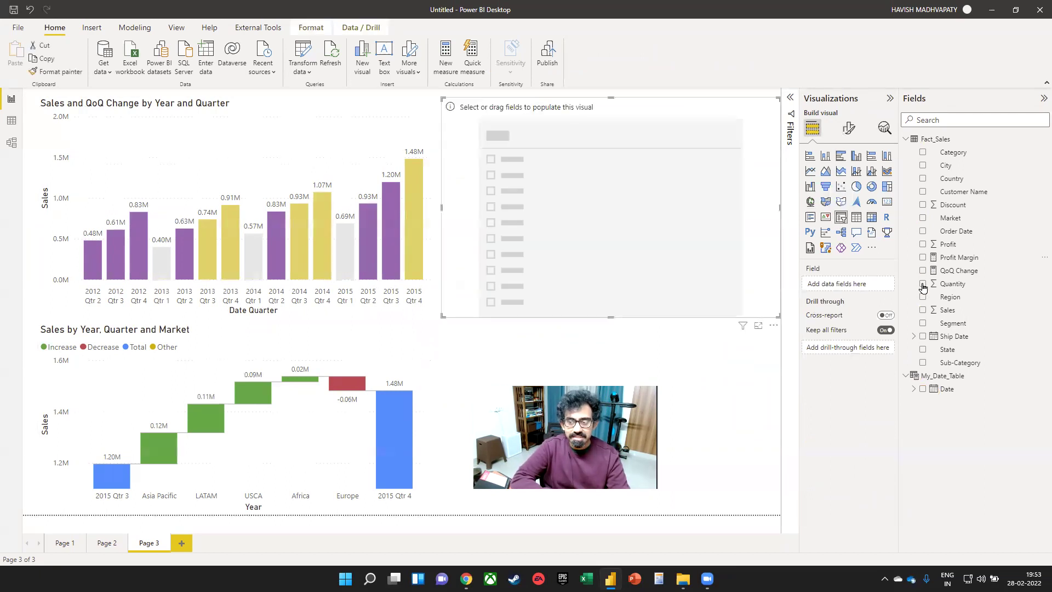
{"action": "left_click", "coordinate": [922, 218]}
{"action": "left_click", "coordinate": [452, 130]}
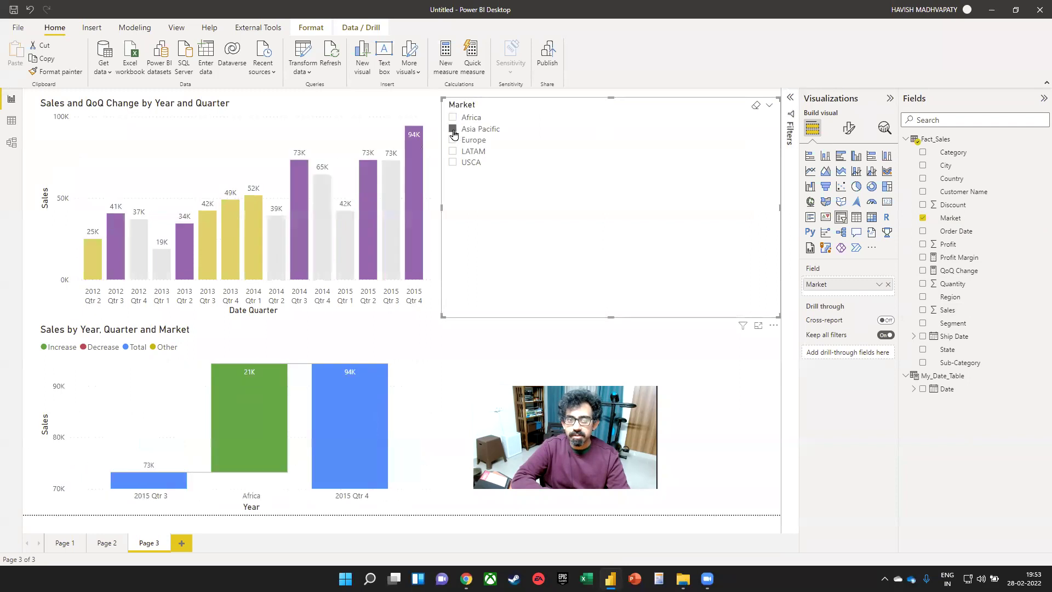
{"action": "left_click", "coordinate": [452, 118]}
{"action": "left_click", "coordinate": [453, 139]}
- Select all five markets together: Africa, Asia Pacific, Europe, LATAM and USCA
{"action": "key", "text": "super"}
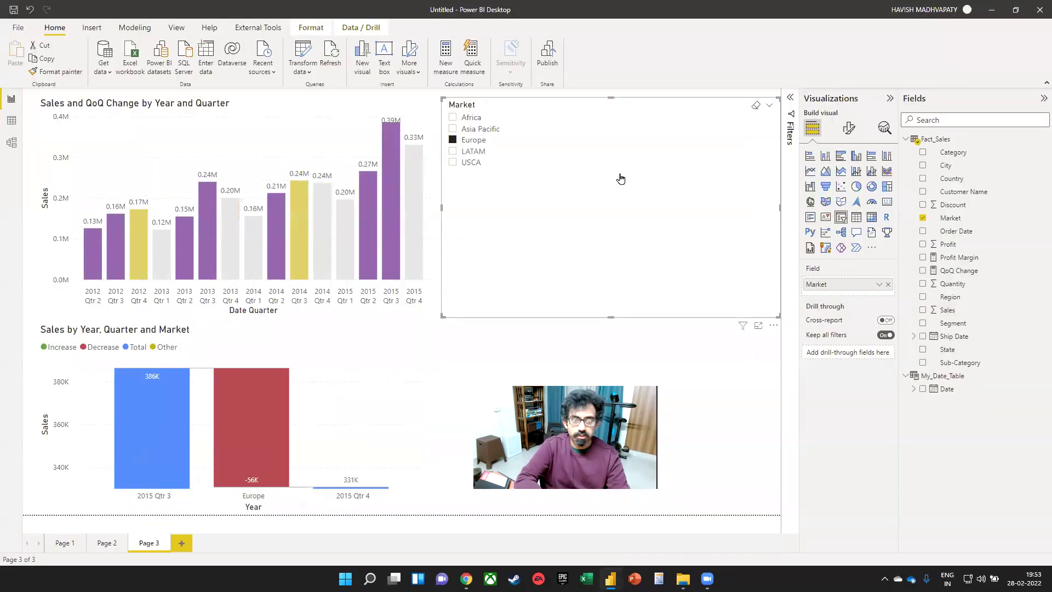
{"action": "left_click", "coordinate": [453, 129], "text": "ctrl"}
{"action": "left_click", "coordinate": [452, 117], "text": "ctrl"}
{"action": "left_click", "coordinate": [452, 139], "text": "ctrl"}
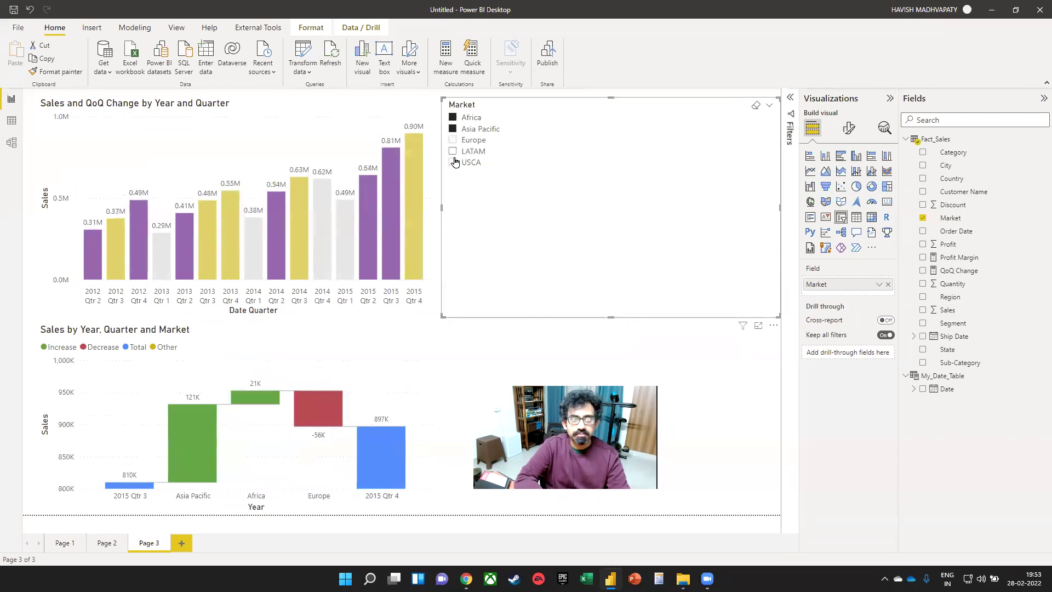
{"action": "left_click", "coordinate": [453, 151], "text": "ctrl"}
{"action": "left_click", "coordinate": [452, 162], "text": "ctrl"}
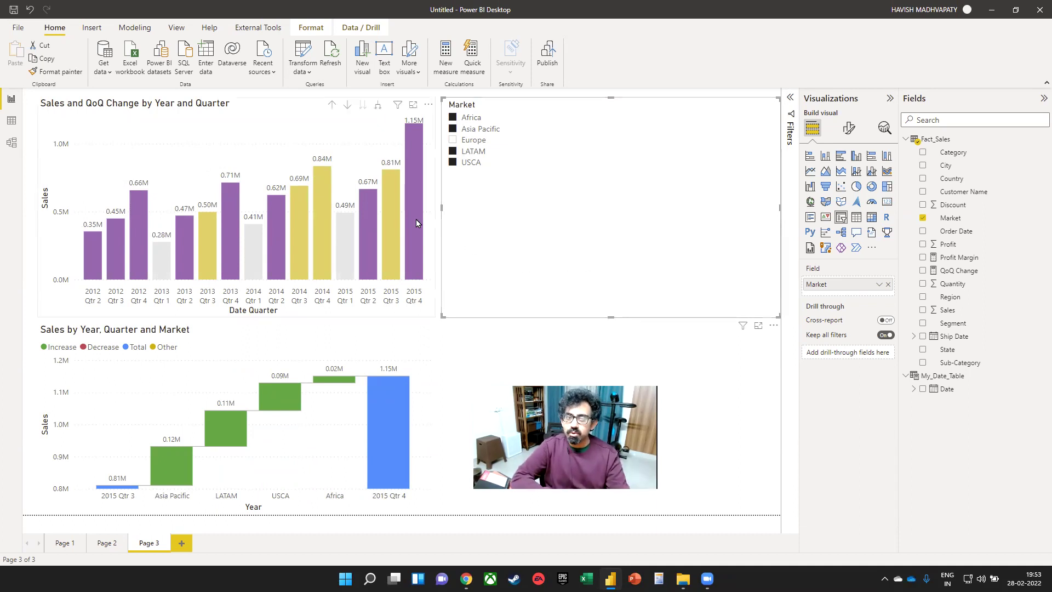
{"action": "mouse_move", "coordinate": [416, 222]}
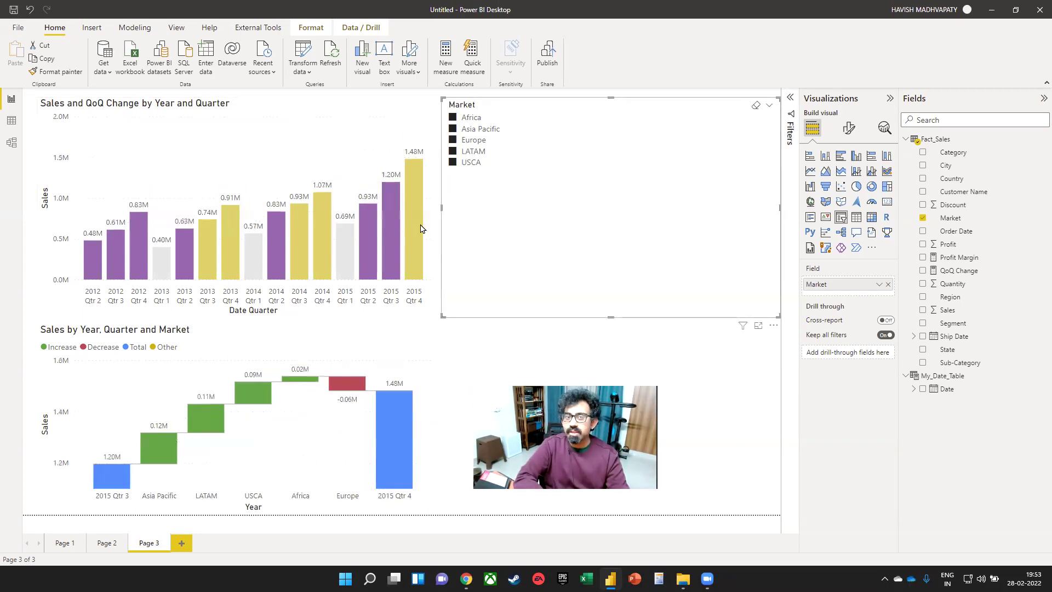
{"action": "mouse_move", "coordinate": [413, 225]}
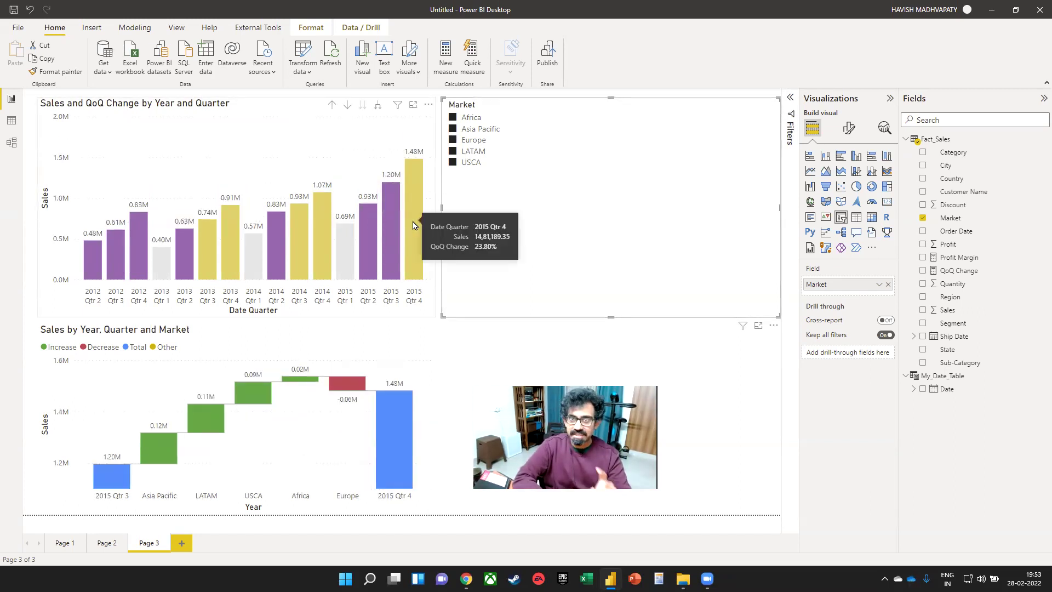
{"action": "left_click", "coordinate": [452, 139]}
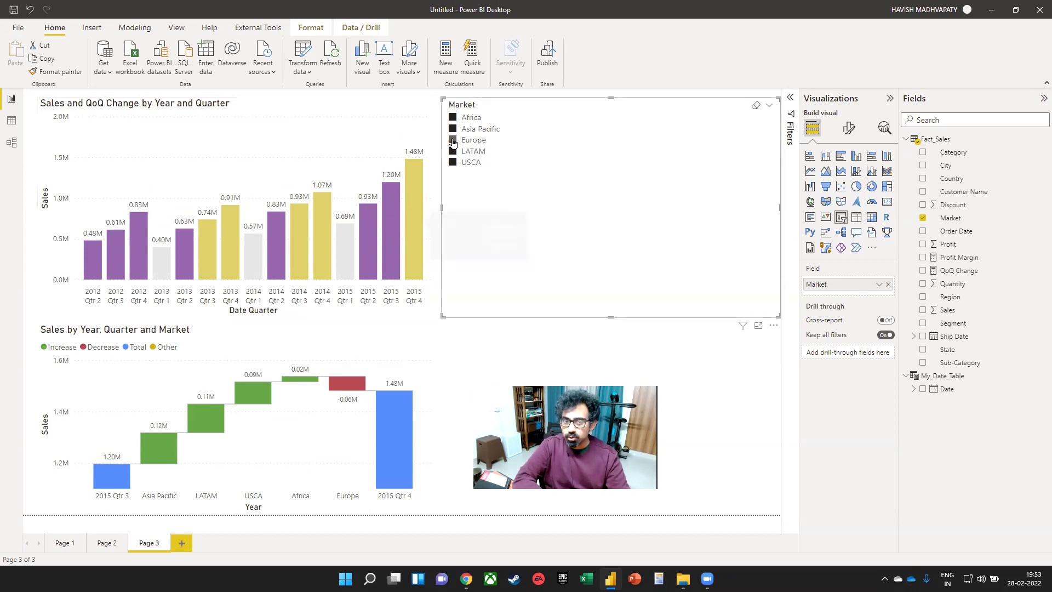
{"action": "mouse_move", "coordinate": [418, 193]}
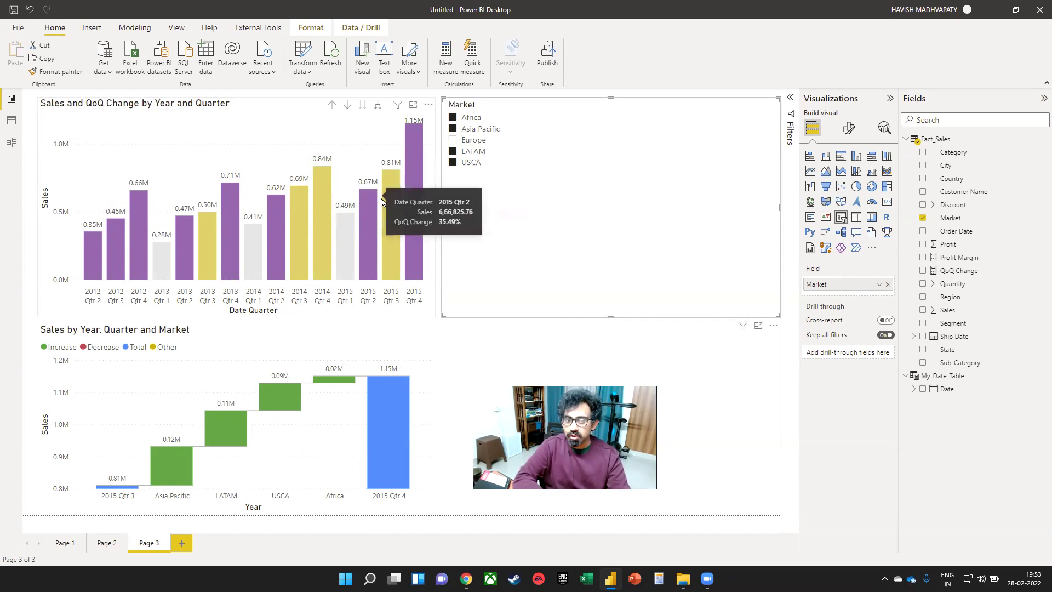
{"action": "mouse_move", "coordinate": [395, 207]}
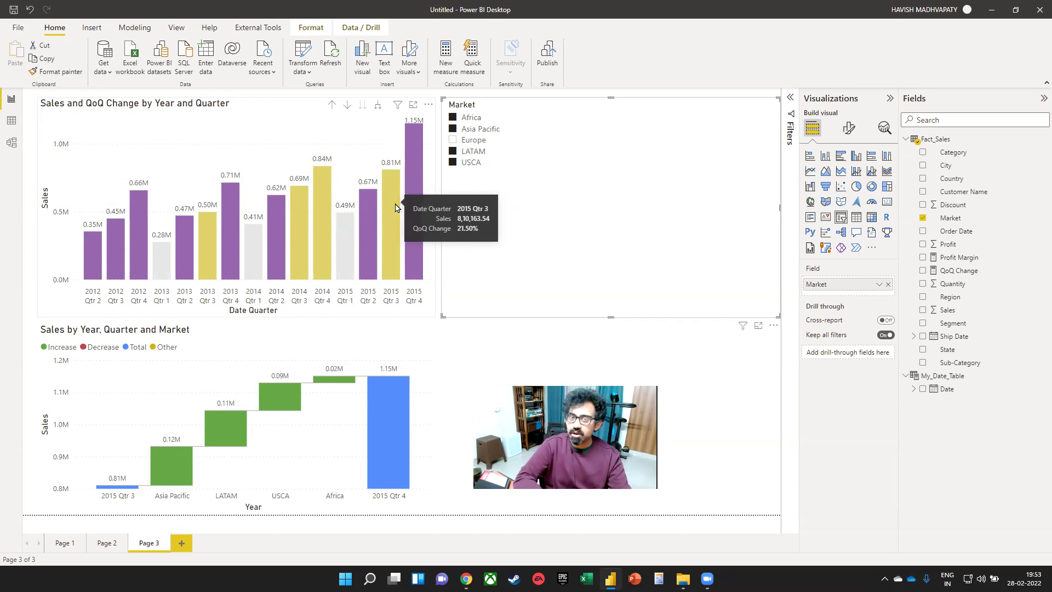
{"action": "left_click", "coordinate": [453, 140]}
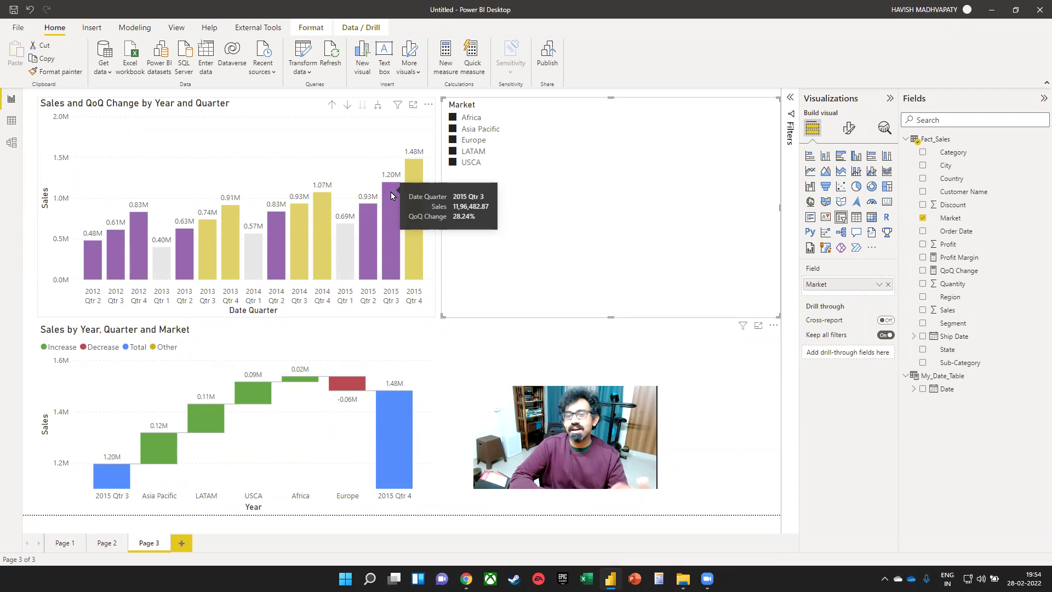
{"action": "left_click", "coordinate": [299, 143]}
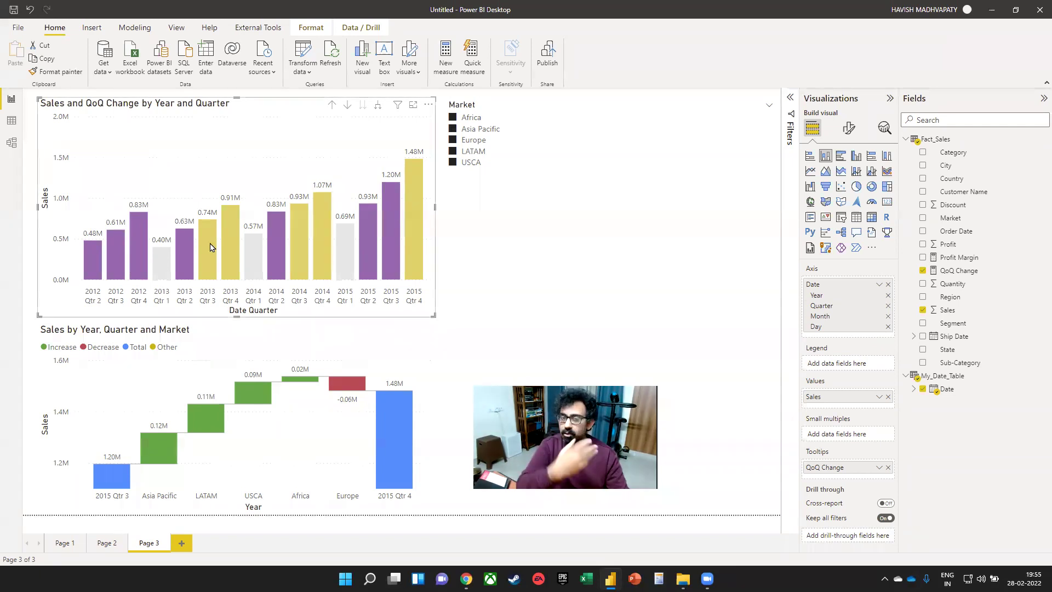
- Shorten the Market slicer by dragging its bottom edge up
{"action": "left_click", "coordinate": [92, 27]}
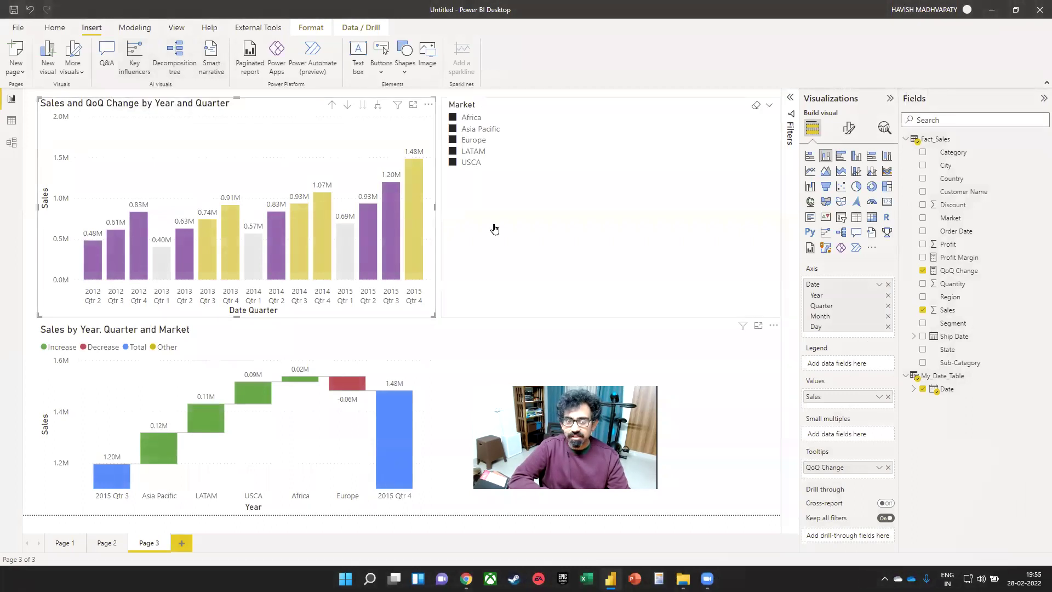
{"action": "left_click", "coordinate": [619, 313]}
{"action": "left_click_drag", "start_coordinate": [608, 319], "coordinate": [596, 204]}
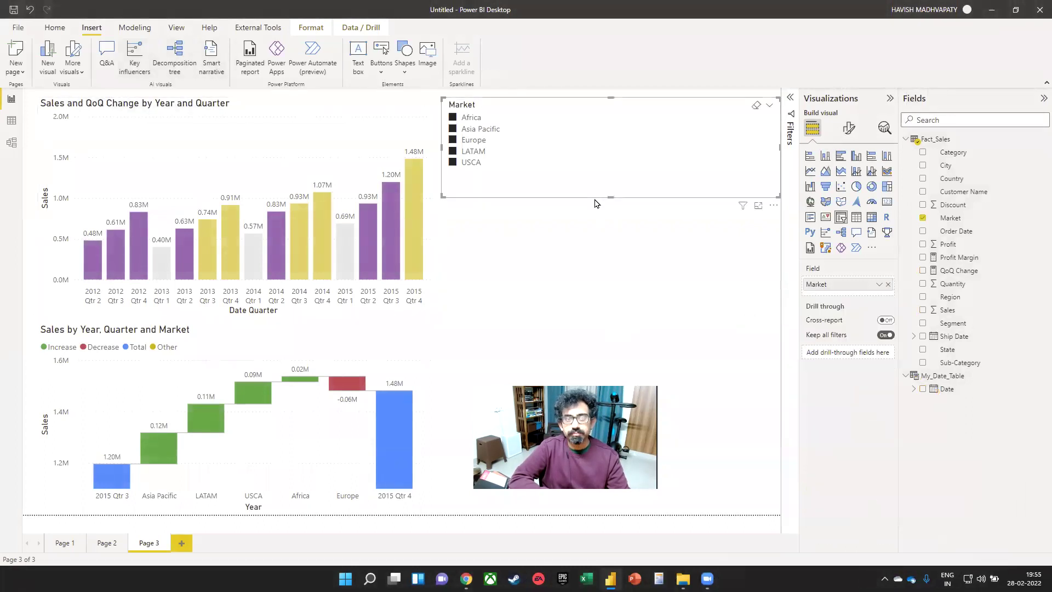
{"action": "left_click", "coordinate": [597, 278]}
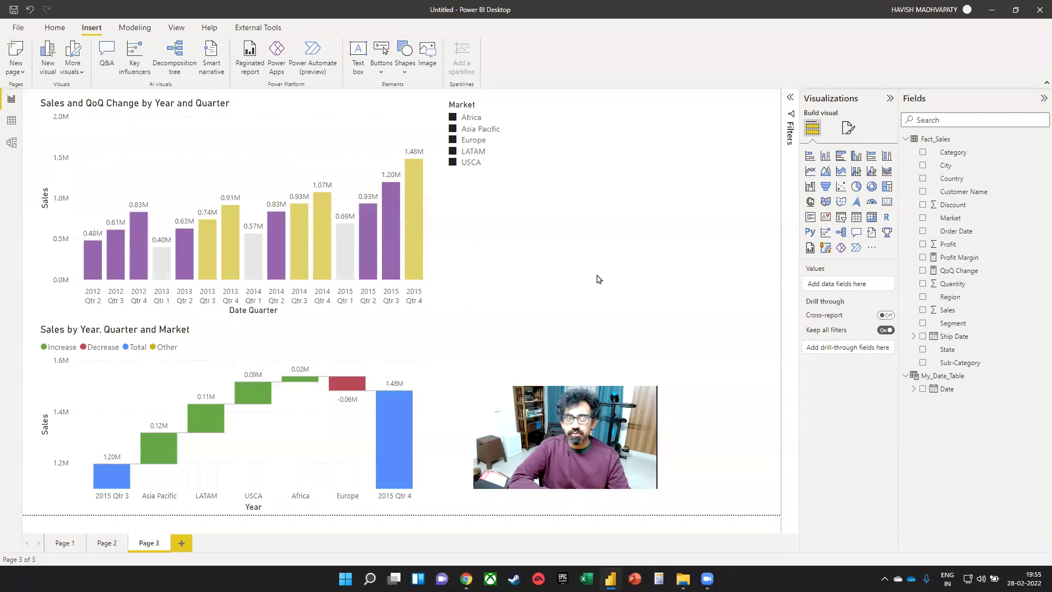
- Generate a smart narrative summary of the sales chart with Summarize
{"action": "right_click", "coordinate": [310, 141]}
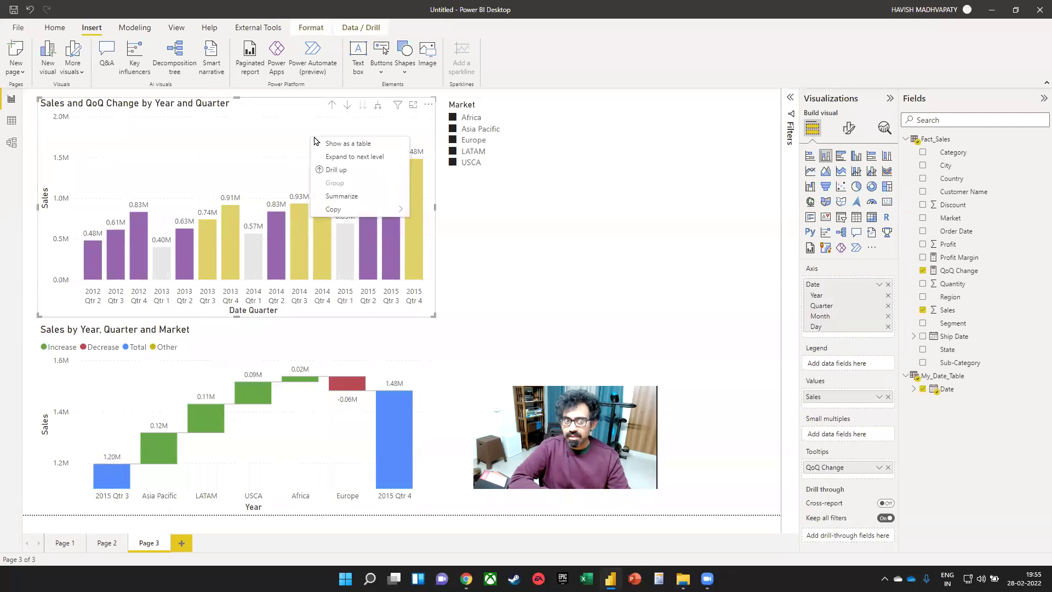
{"action": "left_click", "coordinate": [246, 149]}
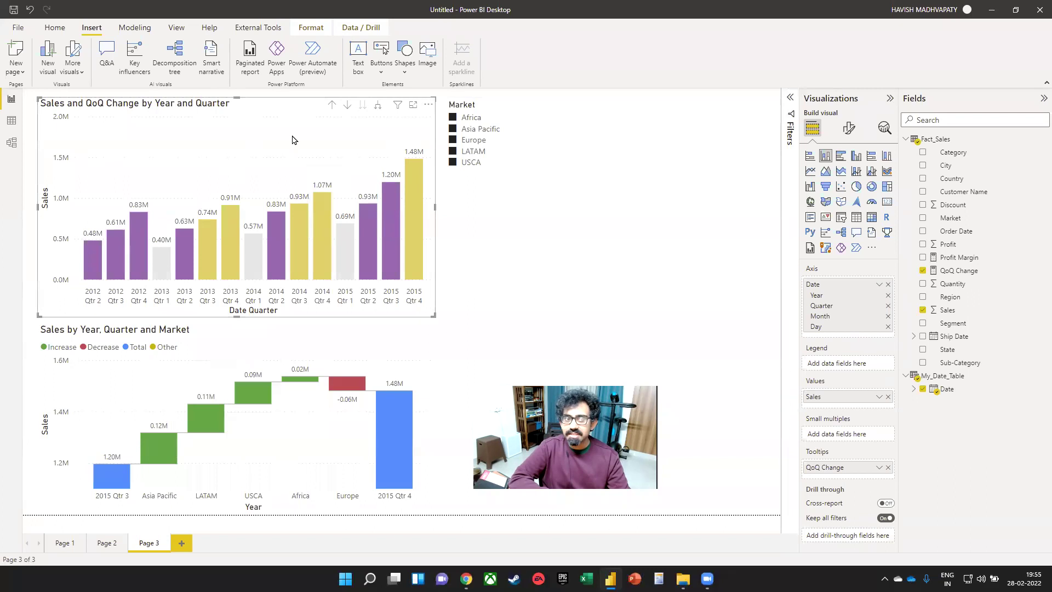
{"action": "right_click", "coordinate": [292, 137]}
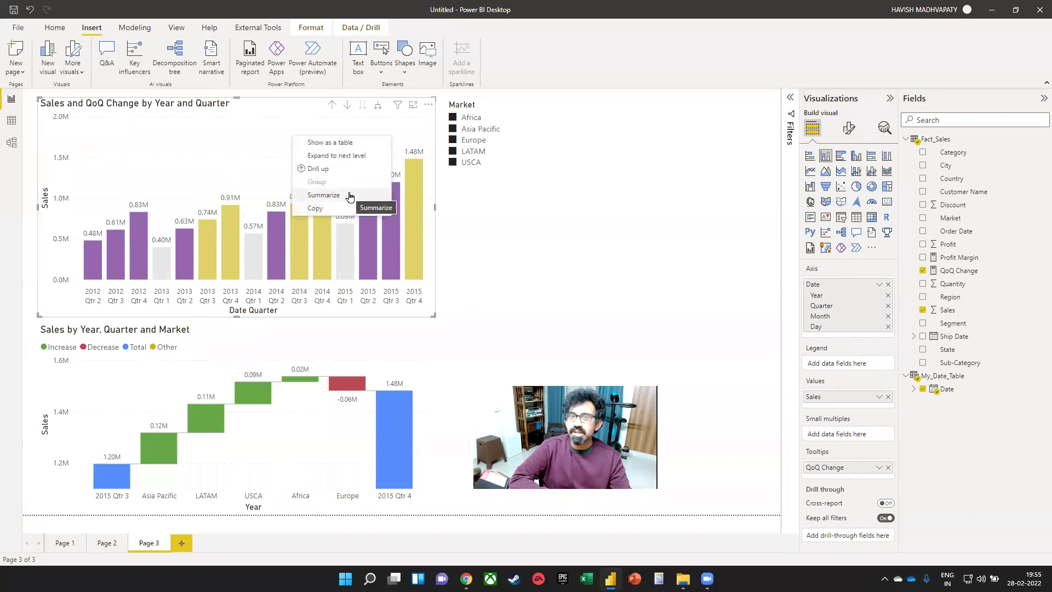
{"action": "left_click", "coordinate": [350, 196]}
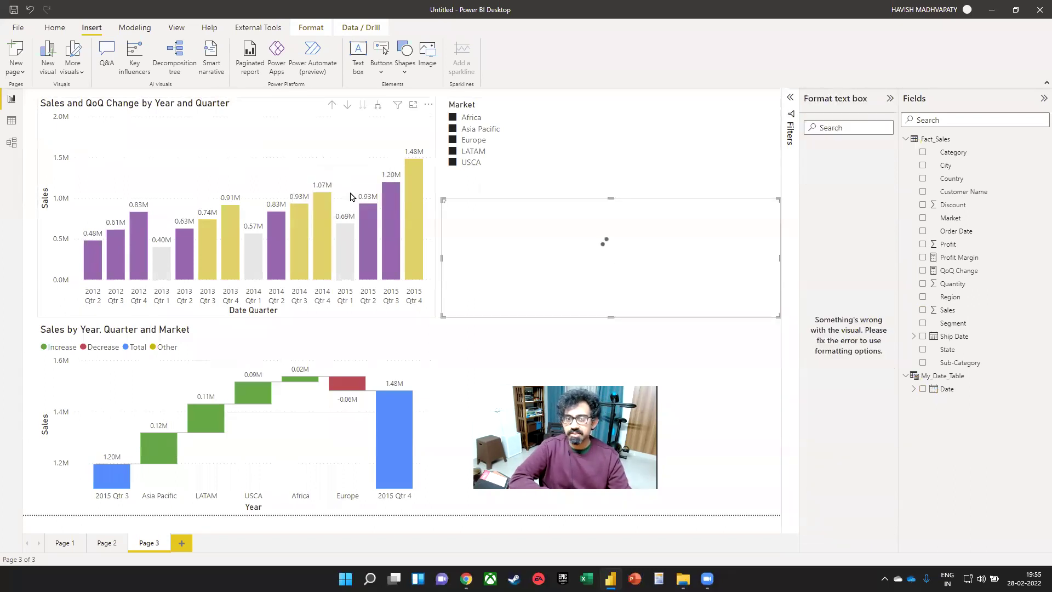
- Enlarge the narrative box, filter to Europe, and type 'Number of customers have grown from'
{"action": "left_click_drag", "start_coordinate": [611, 317], "coordinate": [620, 367]}
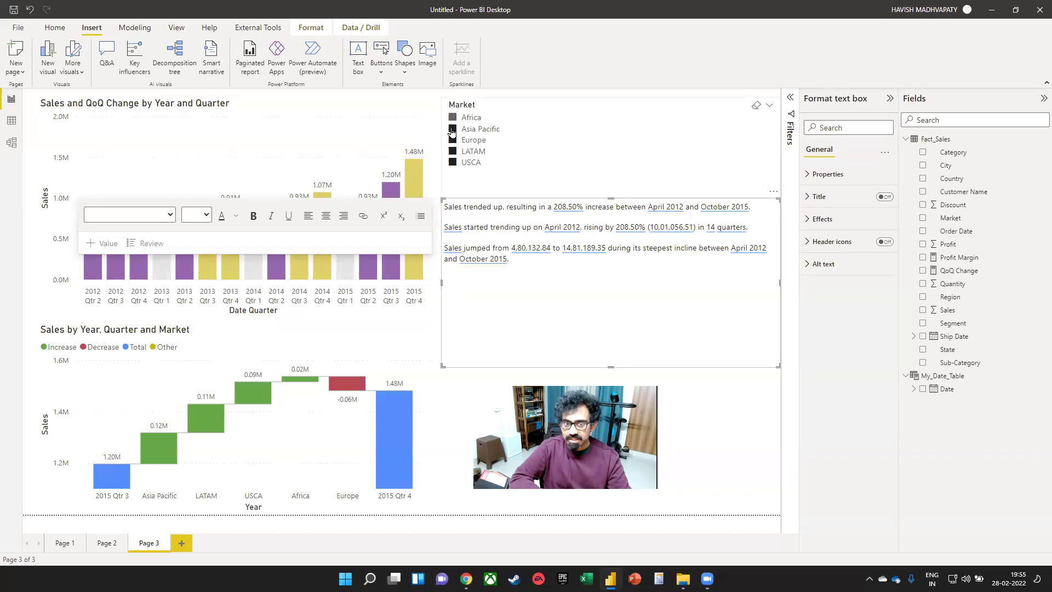
{"action": "left_click", "coordinate": [452, 130]}
{"action": "left_click", "coordinate": [453, 141]}
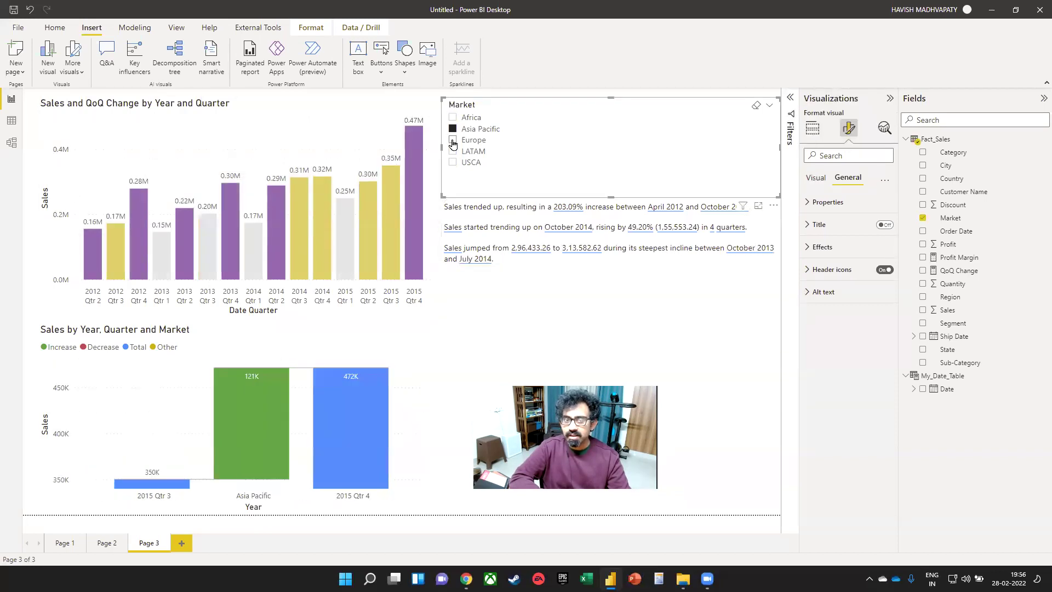
{"action": "left_click", "coordinate": [452, 151]}
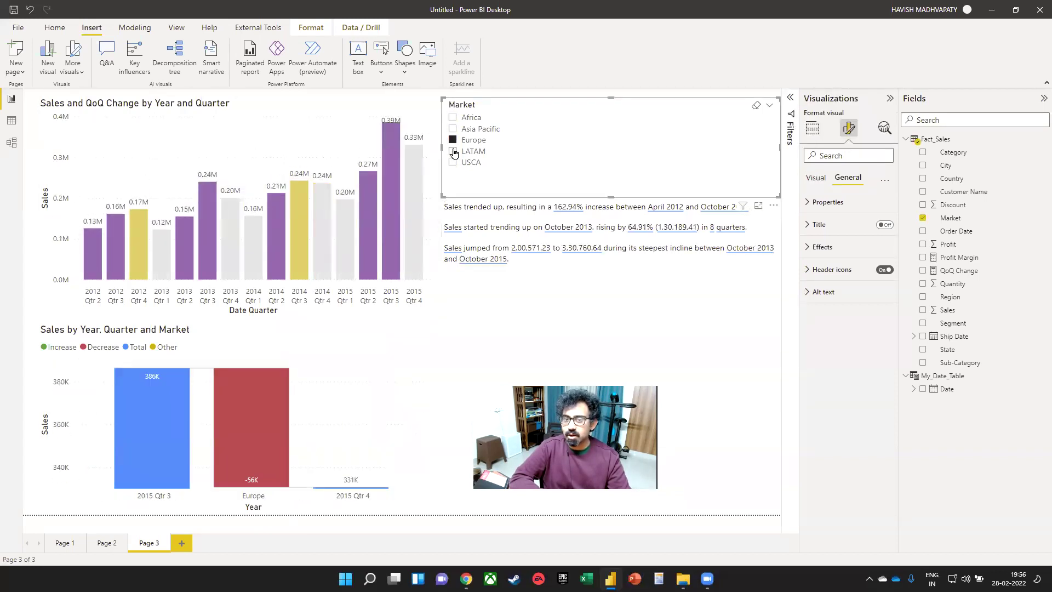
{"action": "left_click", "coordinate": [452, 161]}
{"action": "left_click", "coordinate": [452, 140]}
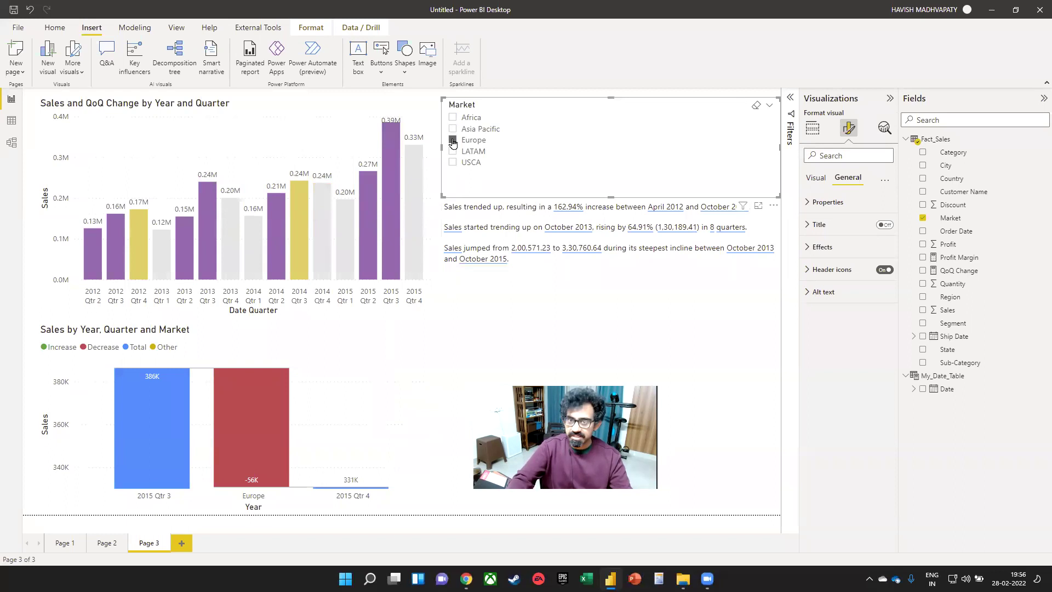
{"action": "left_click", "coordinate": [522, 250]}
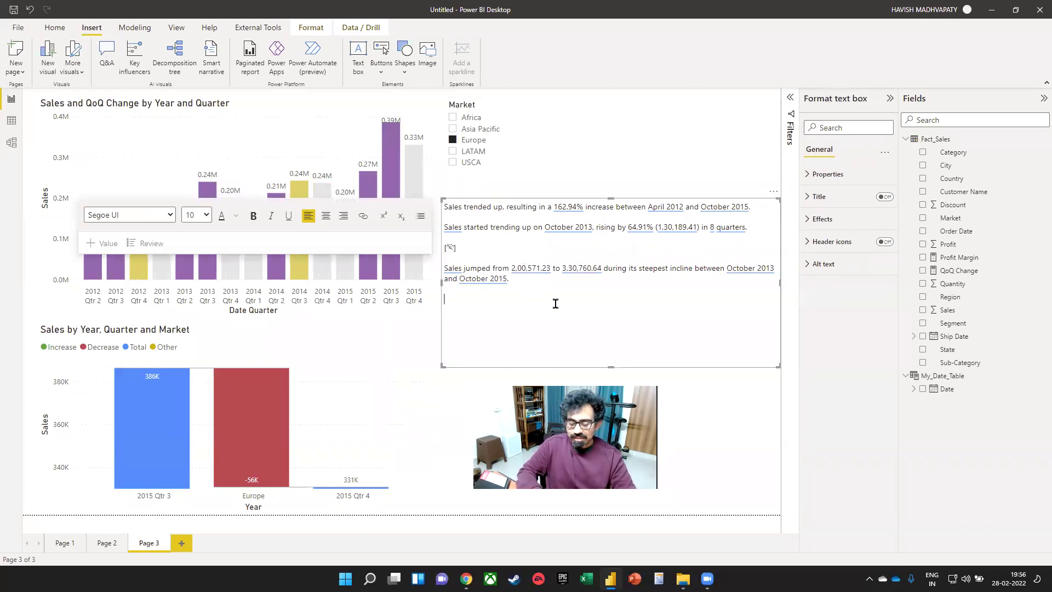
{"action": "type", "text": "Number of customers have grown from"}
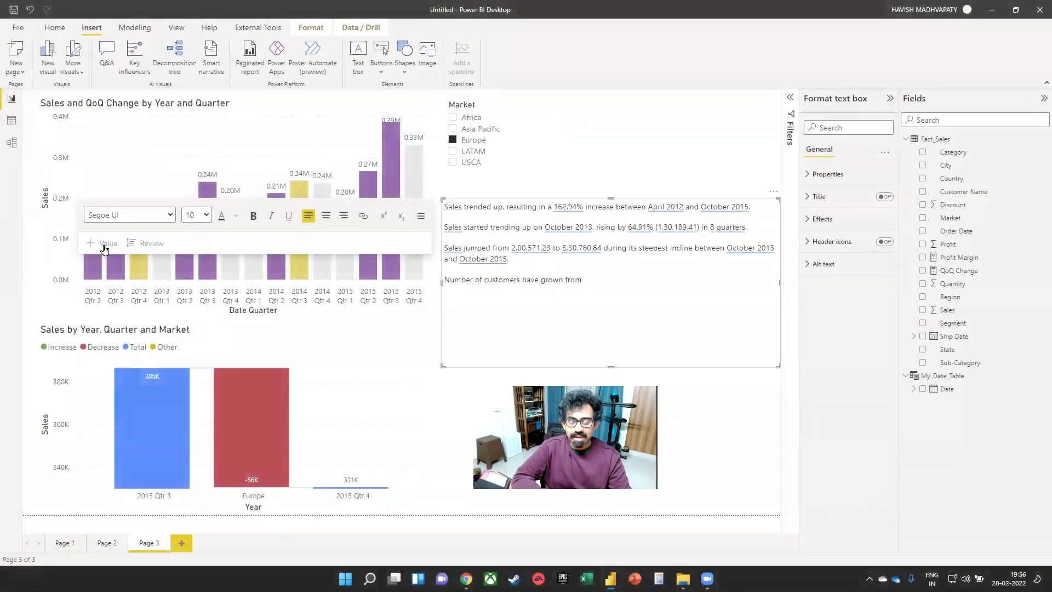
- Insert a dynamic value '2012cust' counting customers in 2012 by date table year (586)
{"action": "left_click", "coordinate": [105, 249]}
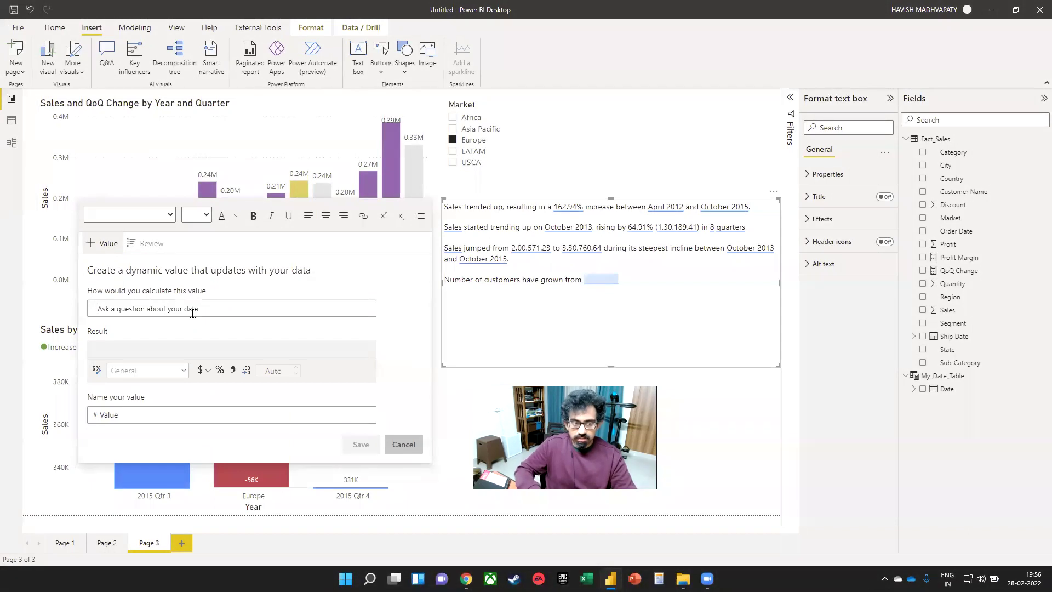
{"action": "type", "text": "count custom"}
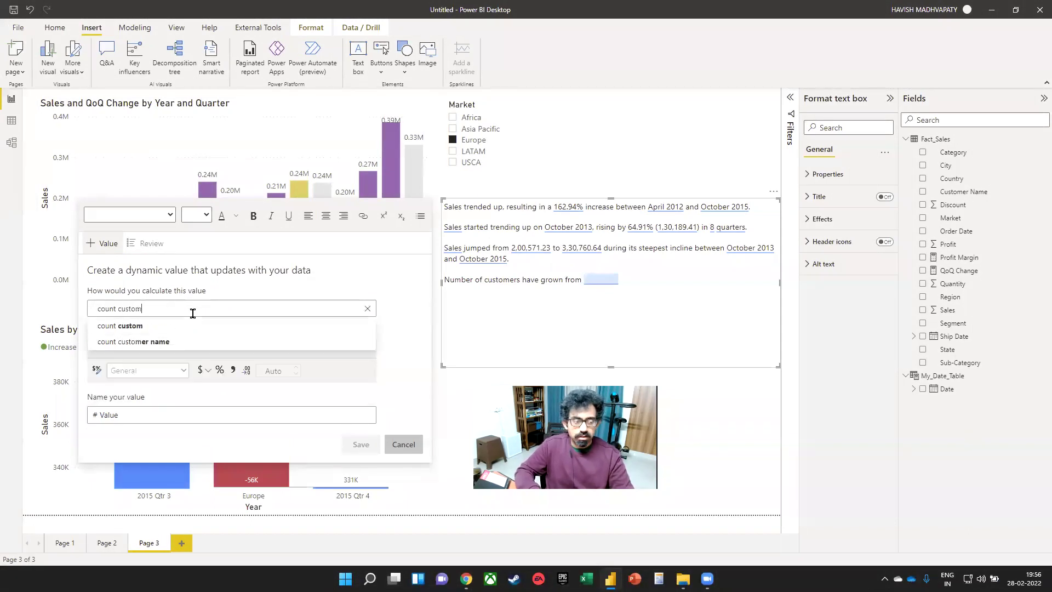
{"action": "type", "text": "er name in 2012"}
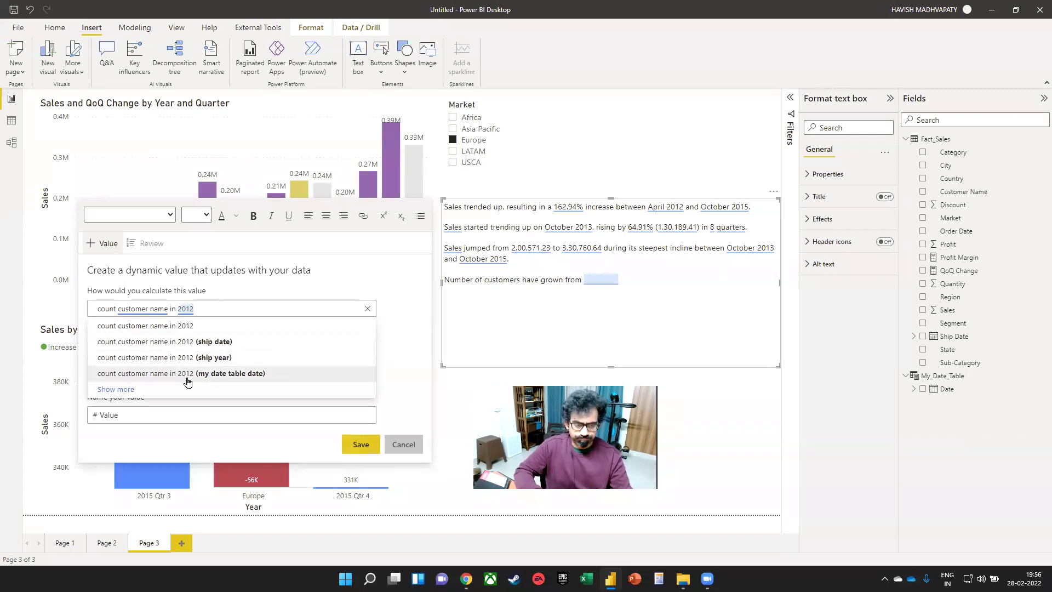
{"action": "left_click", "coordinate": [129, 390]}
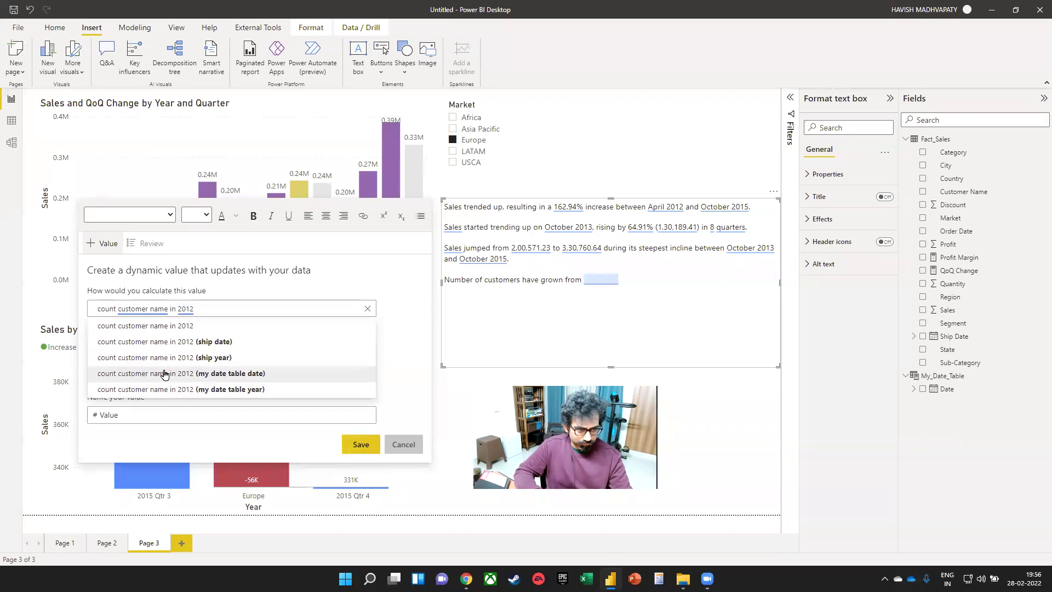
{"action": "left_click", "coordinate": [181, 388]}
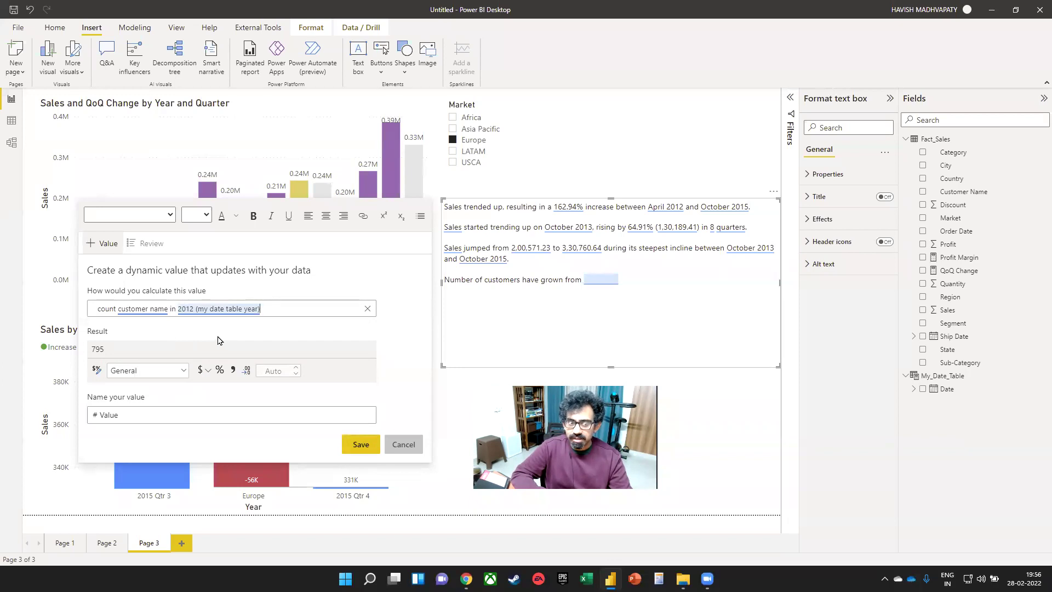
{"action": "left_click", "coordinate": [167, 409]}
{"action": "double_click", "coordinate": [168, 409]}
{"action": "type", "text": "2012cust"}
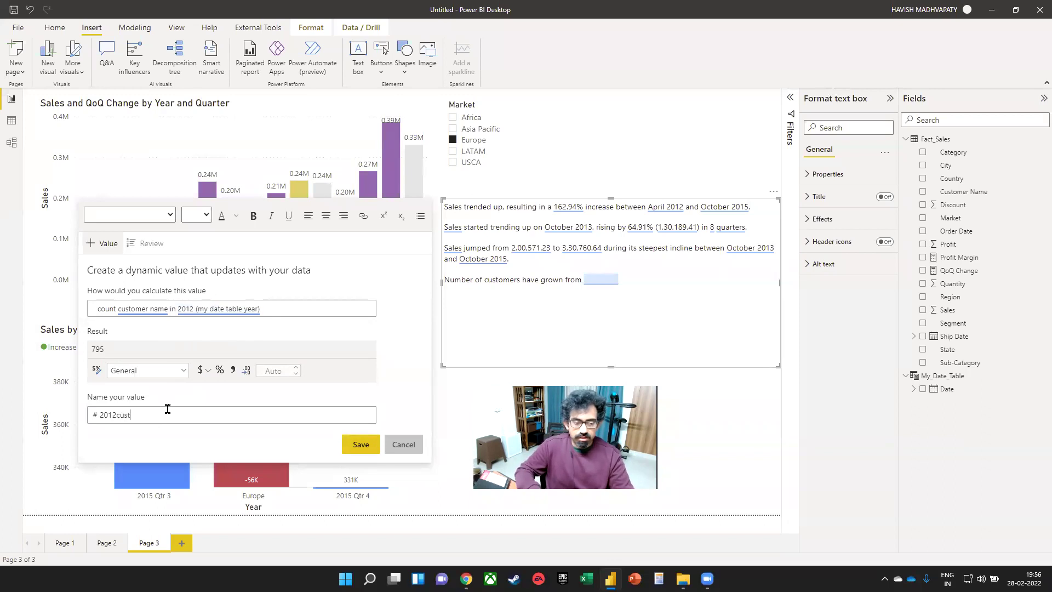
{"action": "key", "text": "Return"}
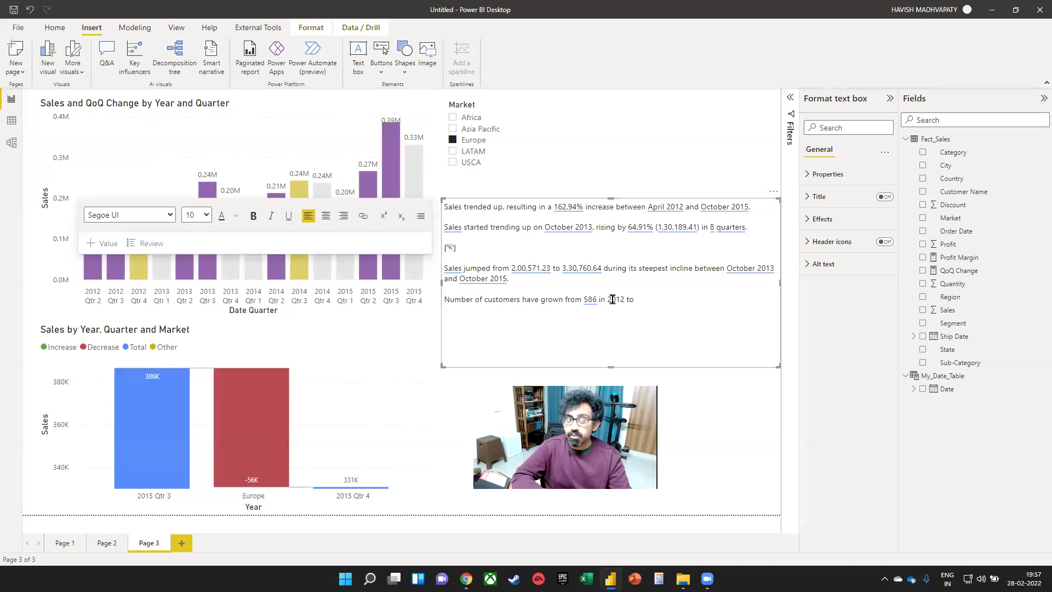
{"action": "left_click", "coordinate": [102, 243]}
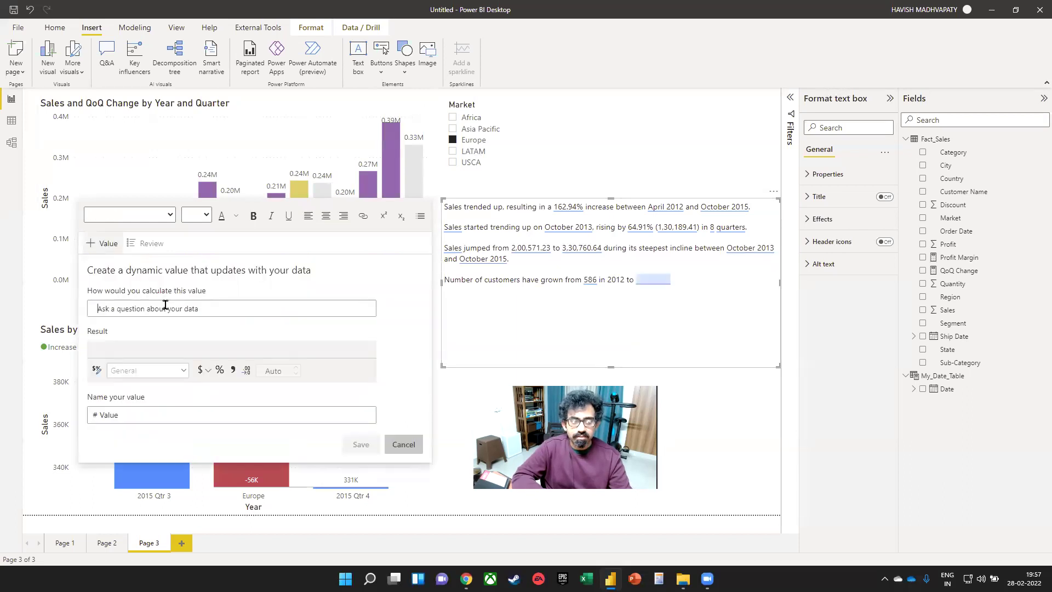
- Insert and save a dynamic value counting customers in 2015 by date table year (744)
{"action": "type", "text": "count c"}
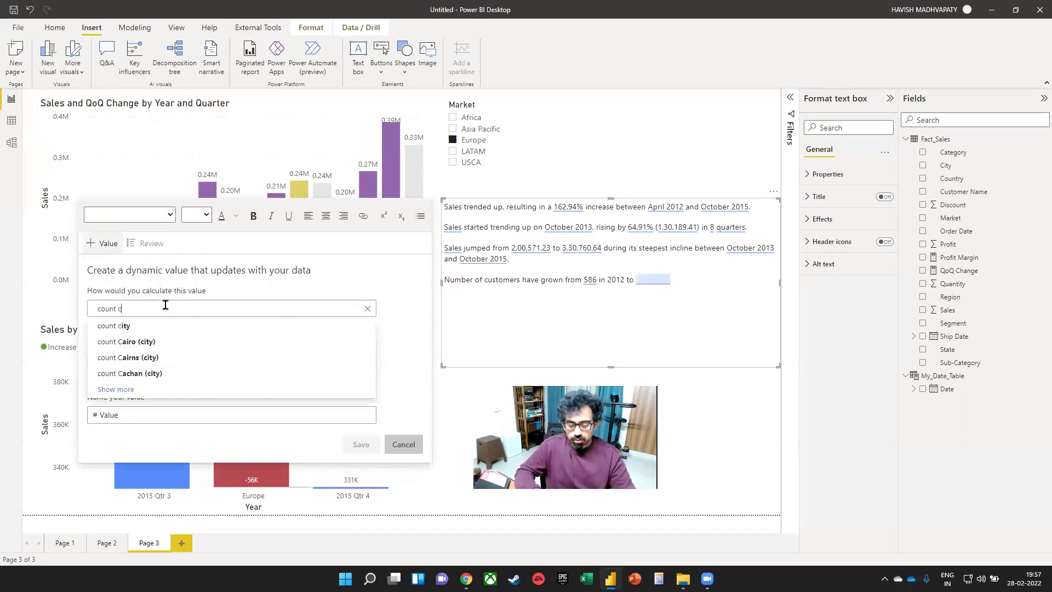
{"action": "type", "text": "ustomer name in 2015"}
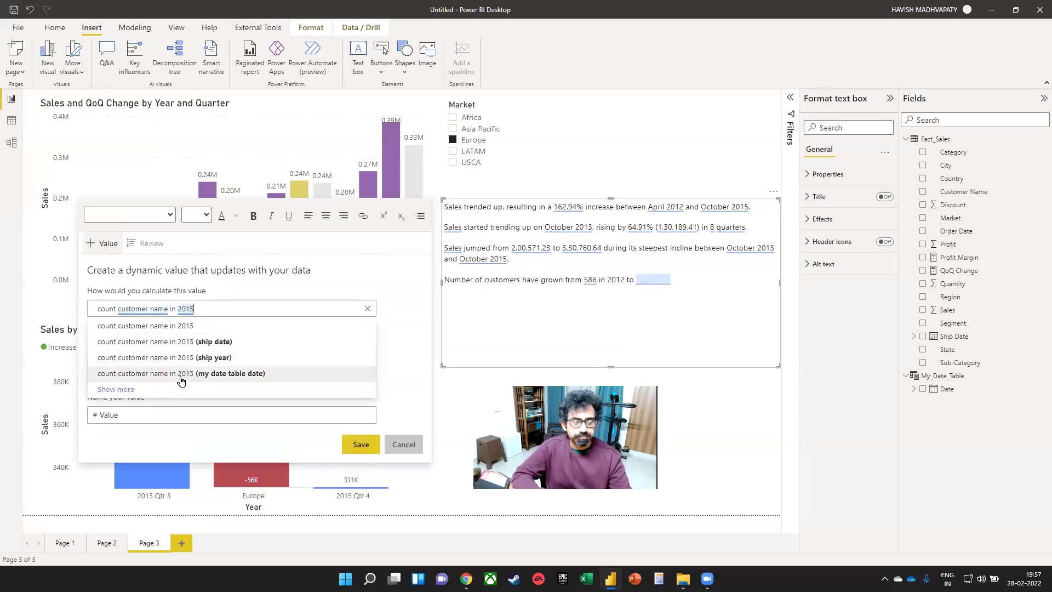
{"action": "left_click", "coordinate": [155, 390]}
{"action": "left_click", "coordinate": [175, 390]}
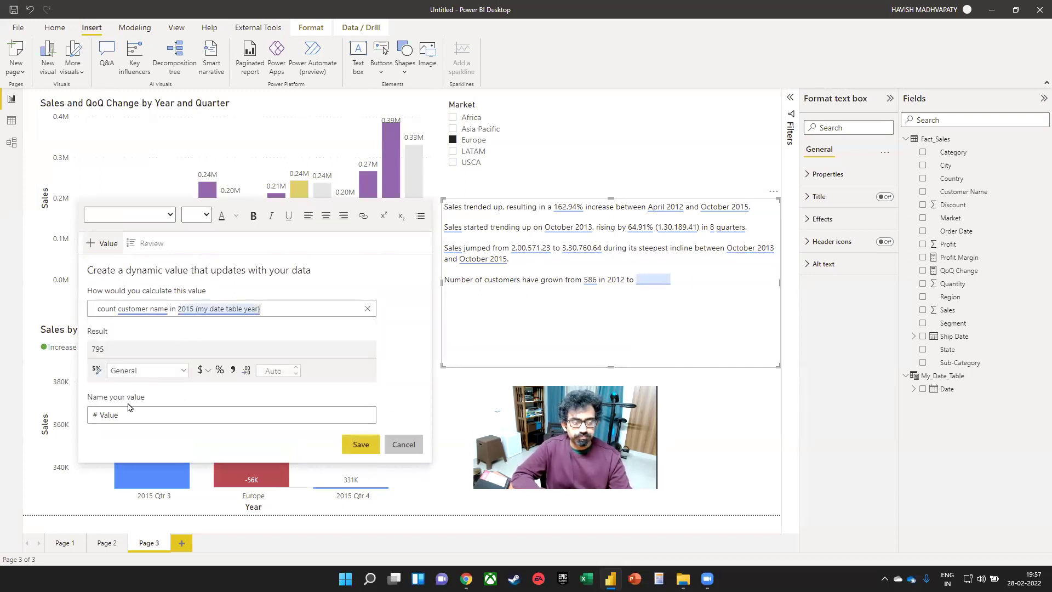
{"action": "double_click", "coordinate": [142, 414]}
{"action": "type", "text": "2015cust"}
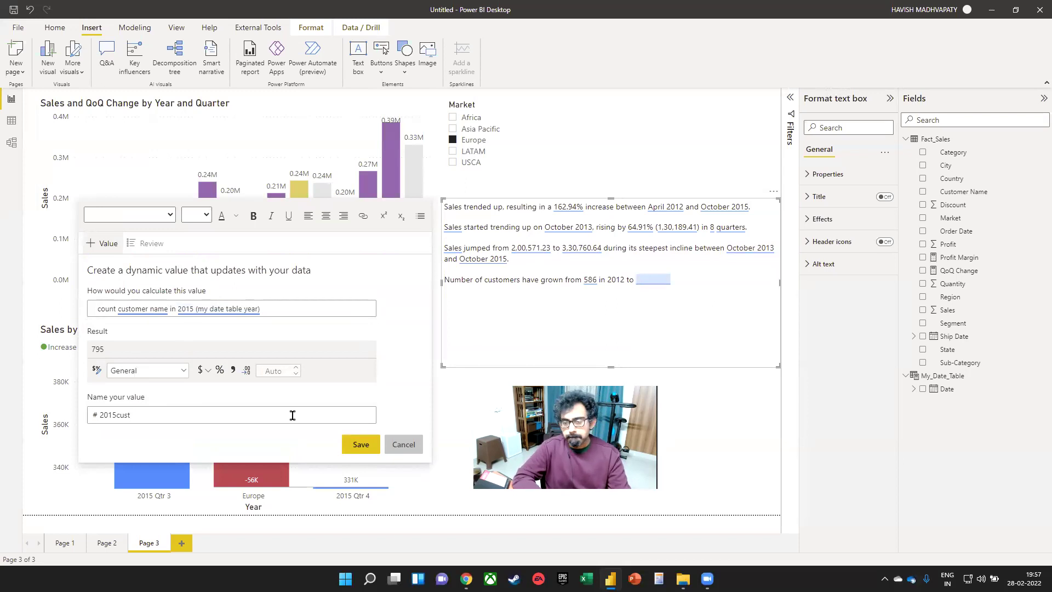
{"action": "key", "text": "Return"}
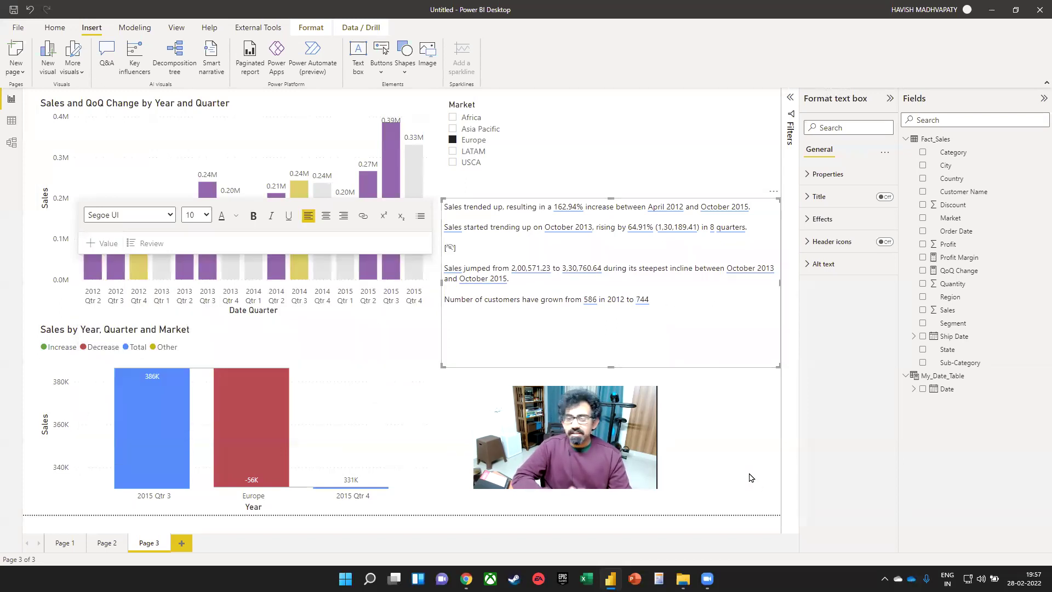
- Switch the Market slicer through LATAM, USCA and Asia Pacific, ending on LATAM
{"action": "left_click", "coordinate": [751, 478]}
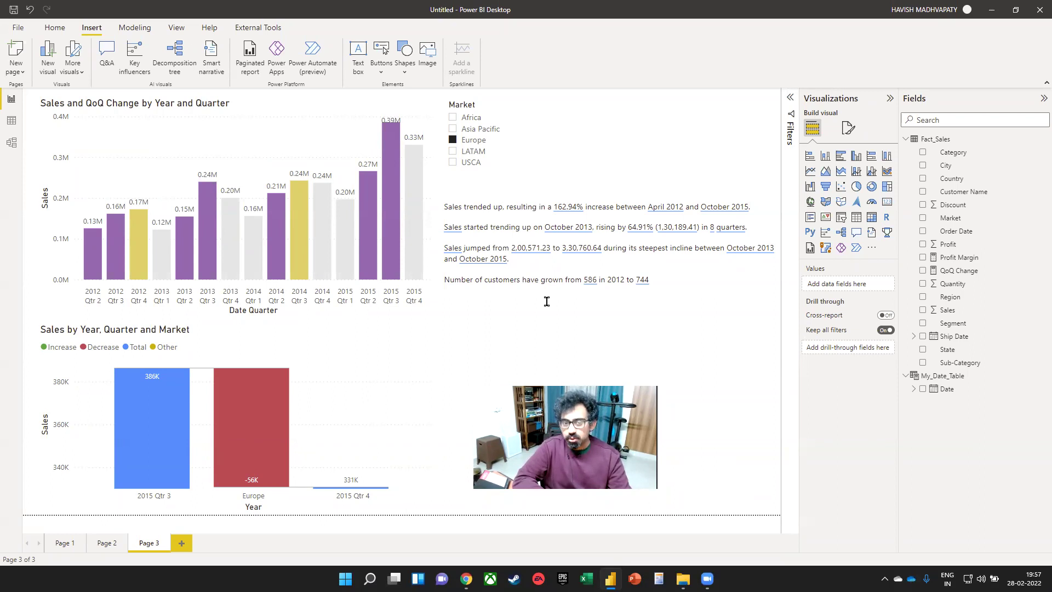
{"action": "left_click", "coordinate": [452, 151]}
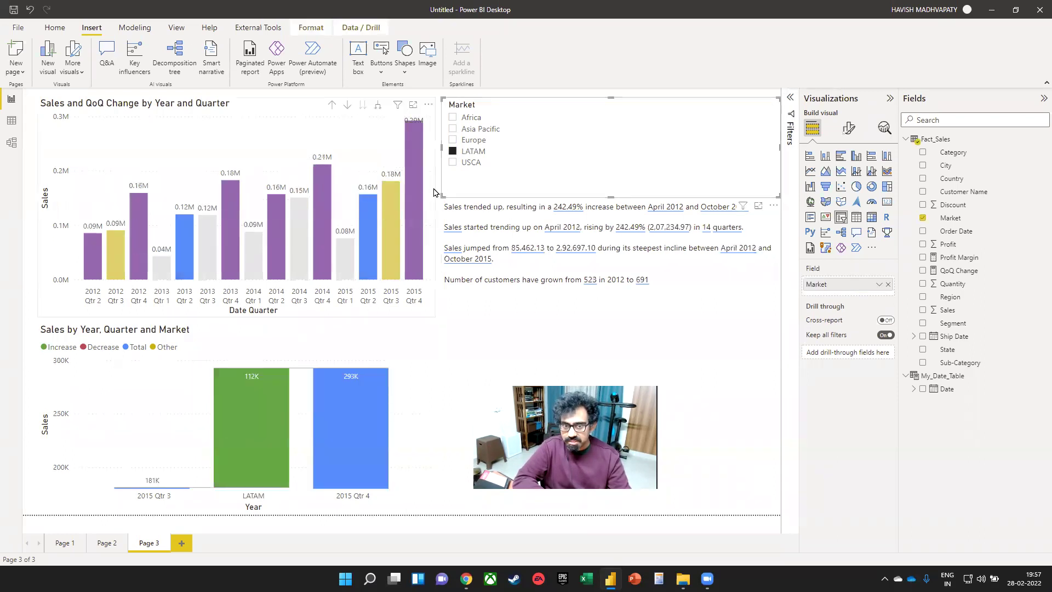
{"action": "left_click", "coordinate": [452, 162]}
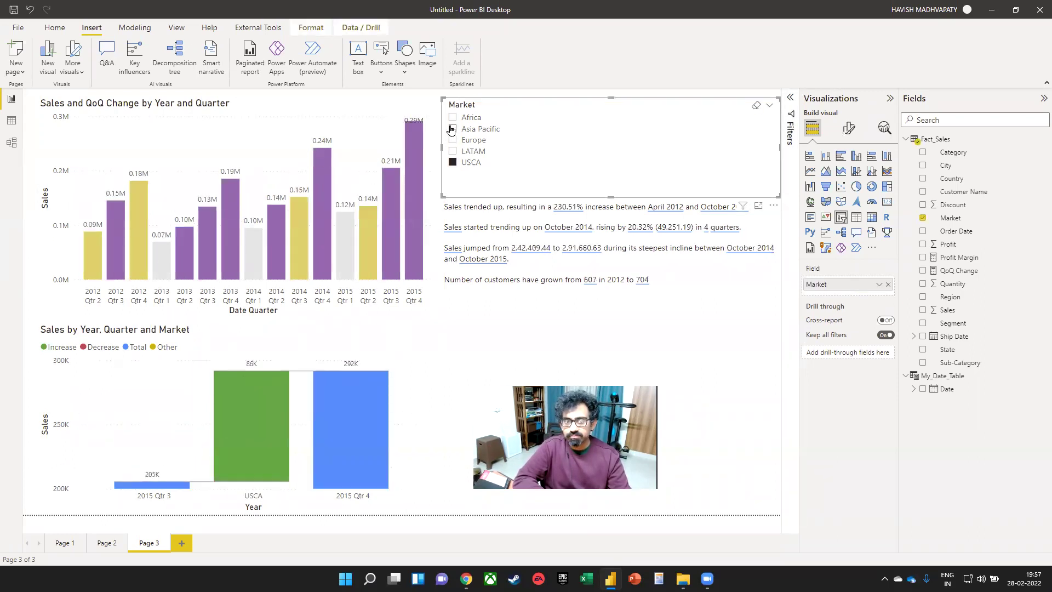
{"action": "left_click", "coordinate": [452, 129]}
{"action": "left_click", "coordinate": [453, 151]}
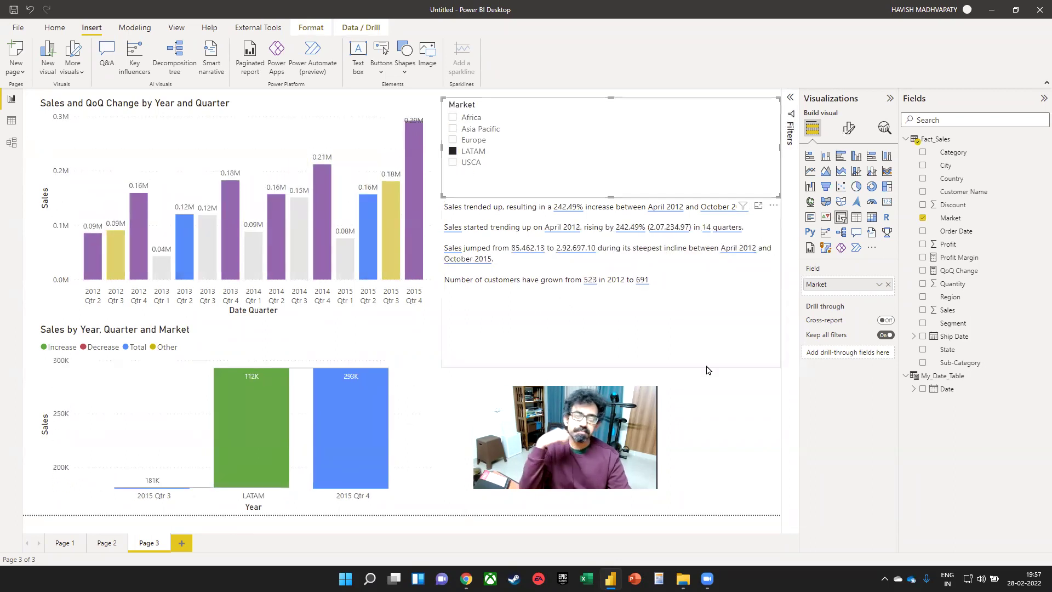
{"action": "left_click", "coordinate": [185, 543]}
- Add a decomposition tree analyzing Sales, explained by Region and Segment
{"action": "left_click", "coordinate": [841, 233]}
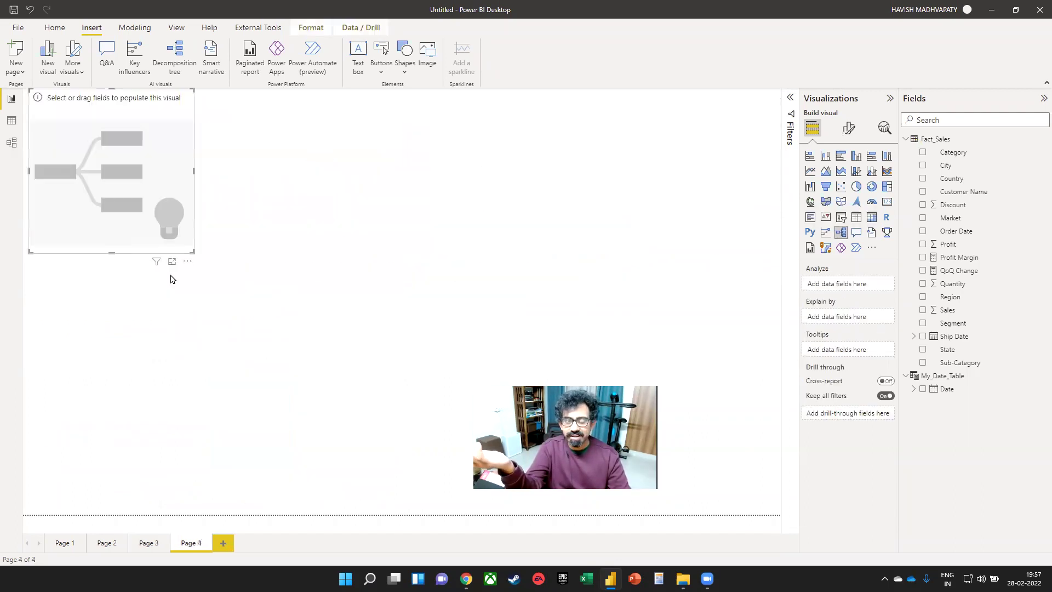
{"action": "left_click_drag", "start_coordinate": [235, 216], "coordinate": [261, 272]}
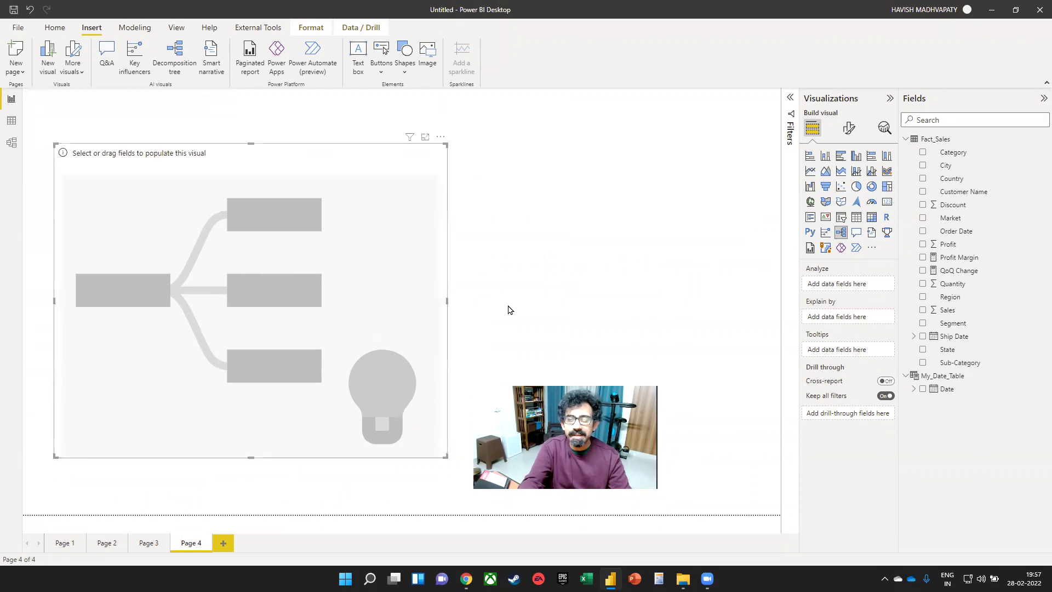
{"action": "left_click", "coordinate": [932, 311]}
{"action": "left_click", "coordinate": [923, 297]}
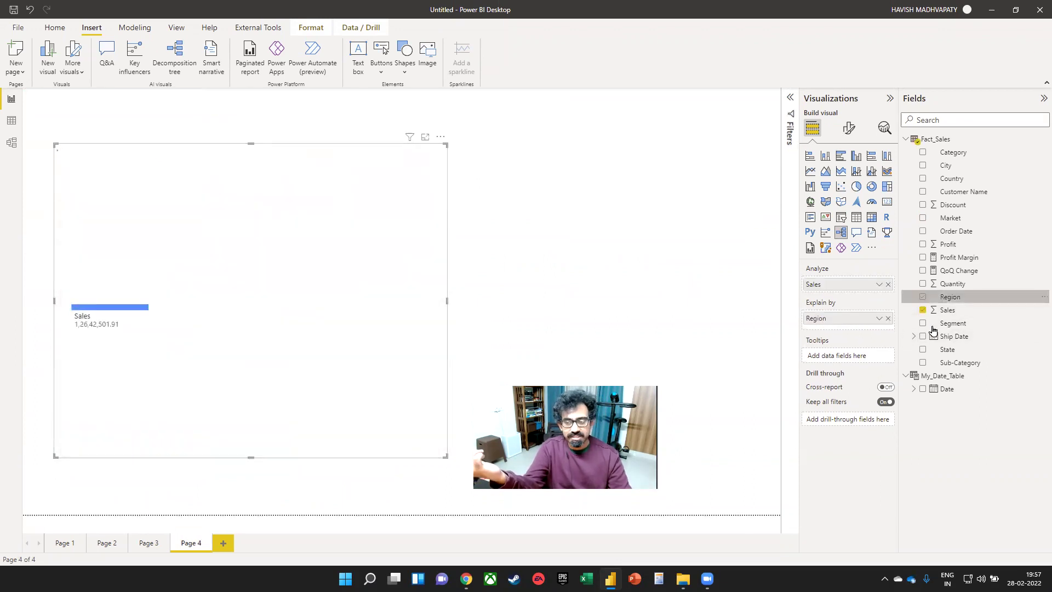
{"action": "left_click", "coordinate": [922, 323]}
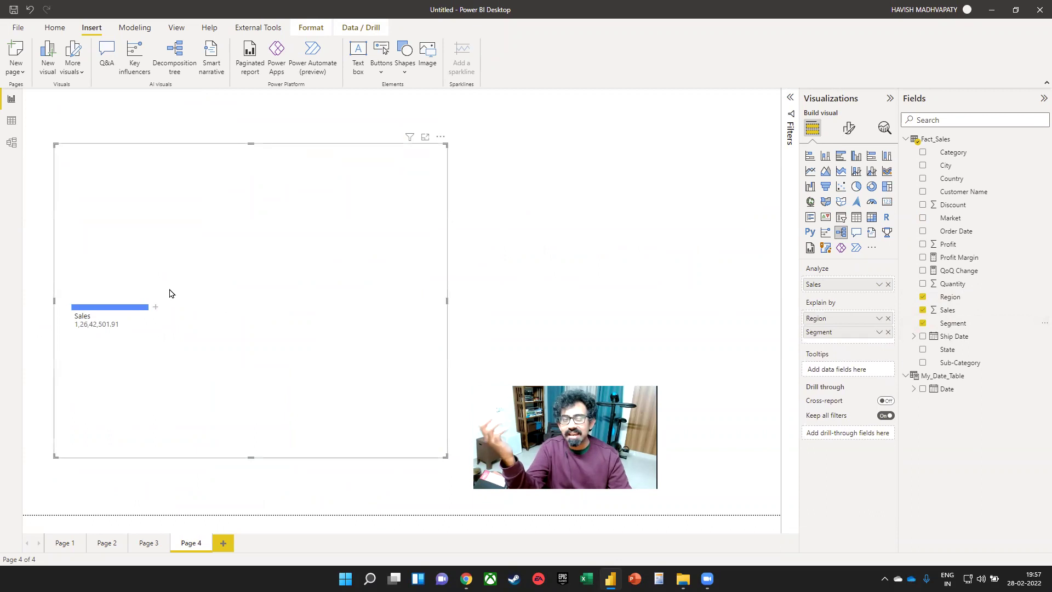
- Break Sales down by Region, split Western Europe by Segment, and widen the tree
{"action": "left_click", "coordinate": [155, 307]}
{"action": "left_click", "coordinate": [185, 340]}
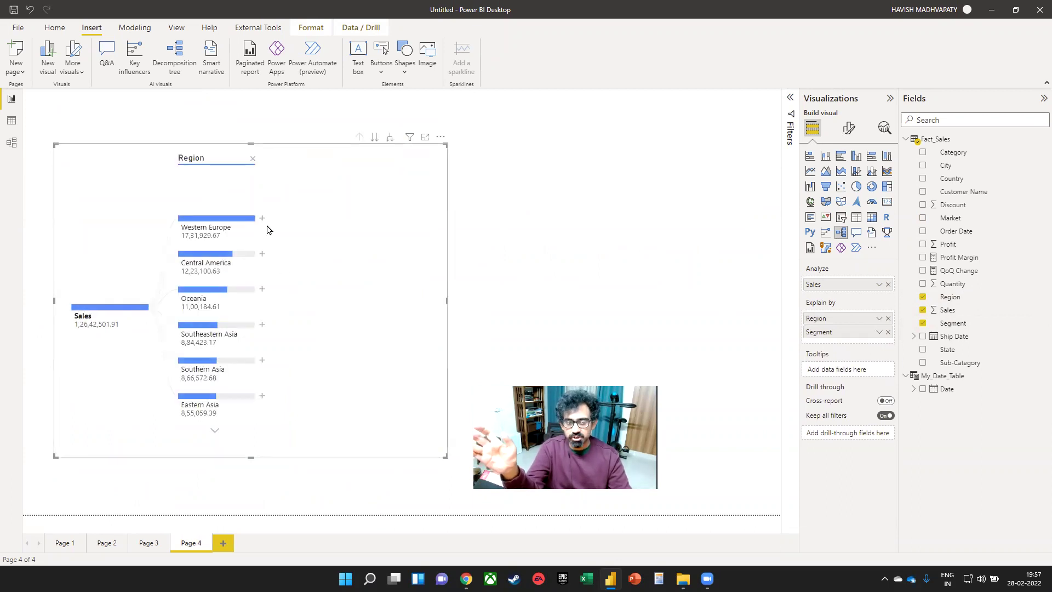
{"action": "left_click", "coordinate": [262, 218]}
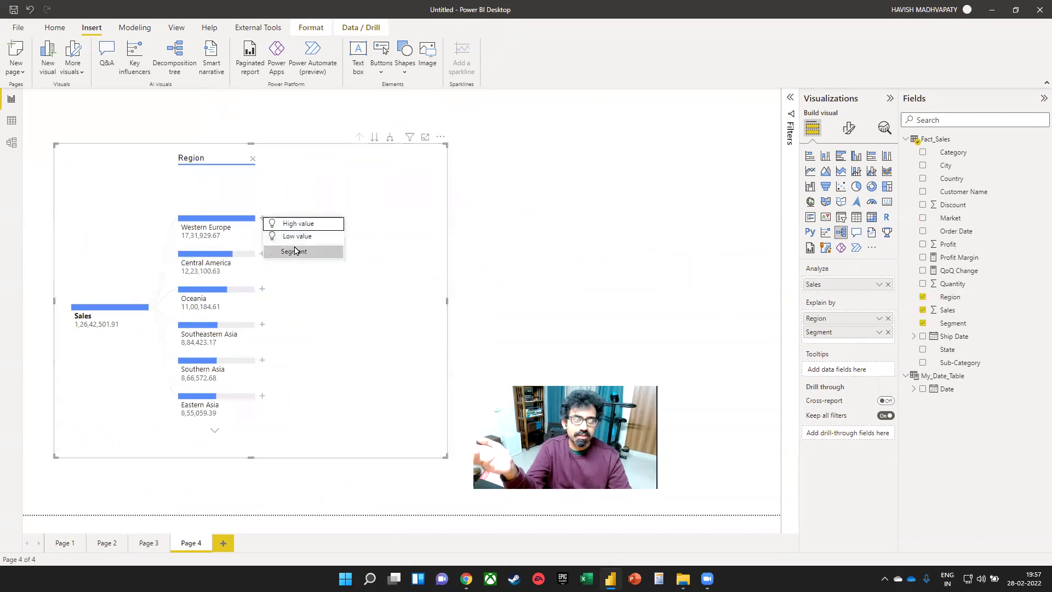
{"action": "left_click", "coordinate": [286, 253]}
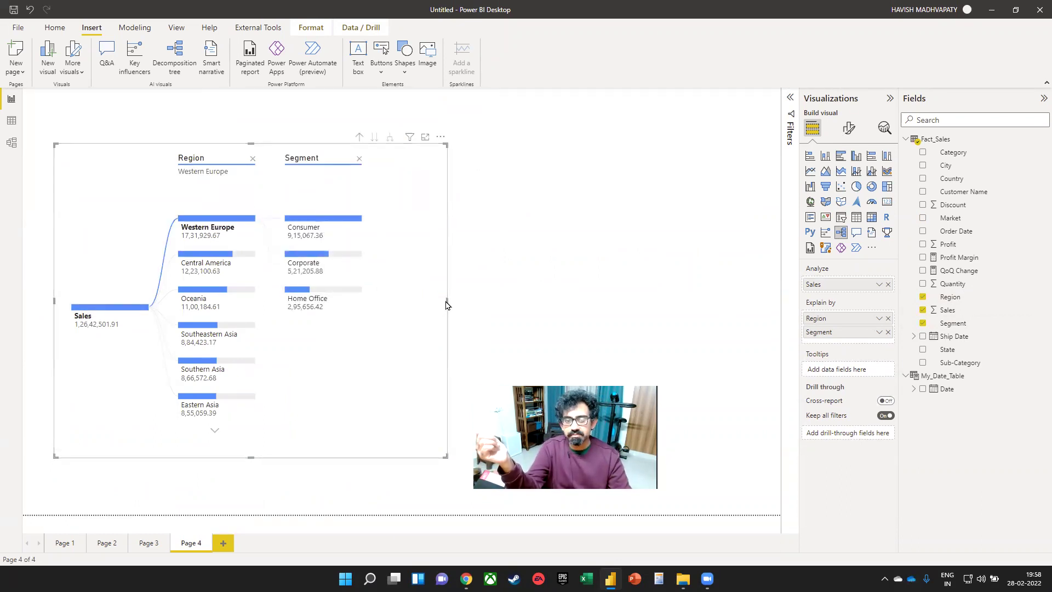
{"action": "left_click_drag", "start_coordinate": [457, 306], "coordinate": [651, 320]}
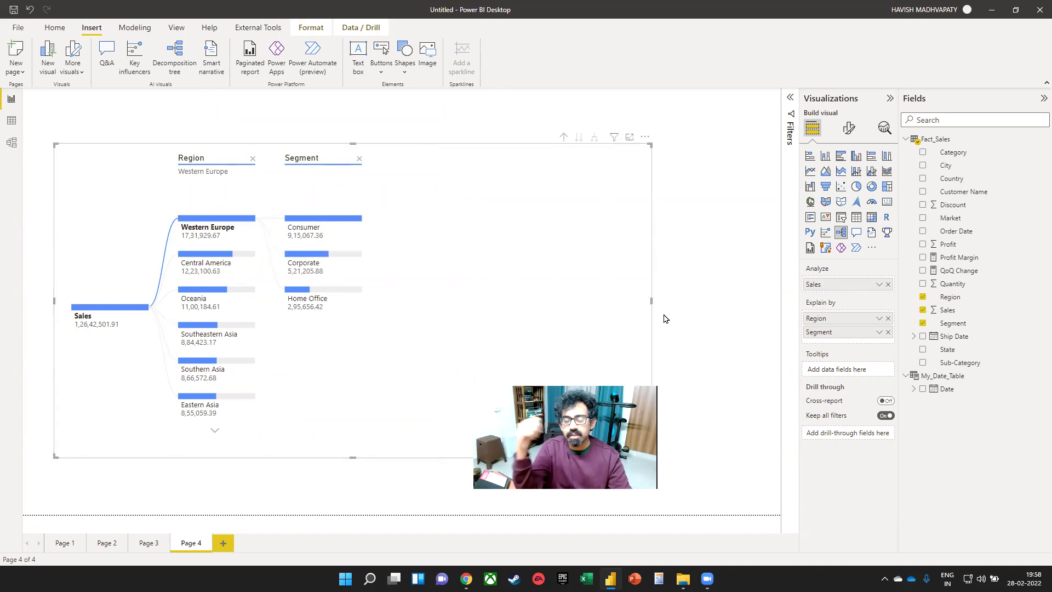
{"action": "left_click", "coordinate": [686, 328]}
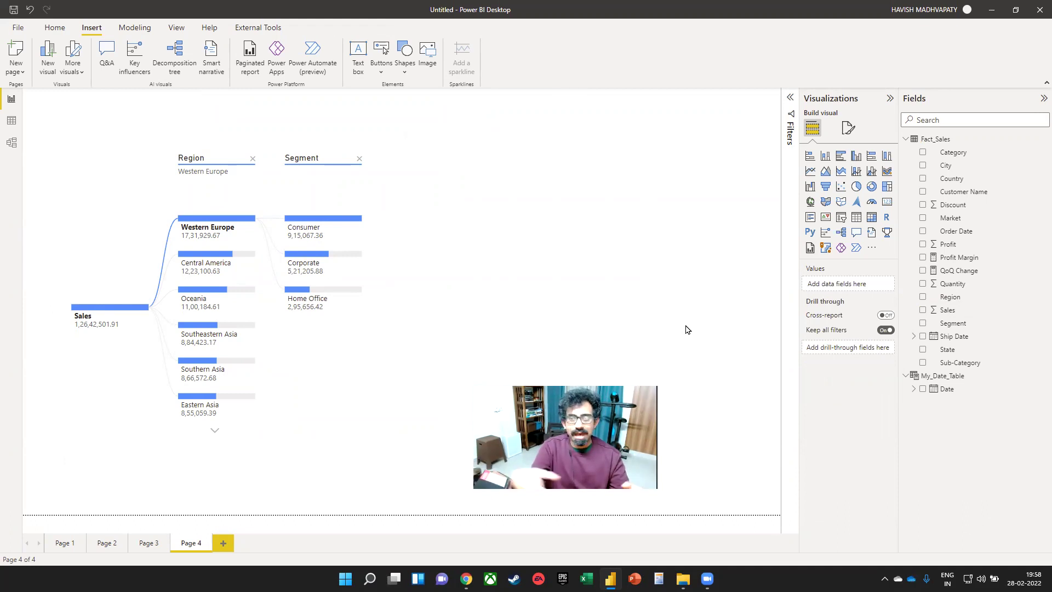
{"action": "key", "text": "ctrl"}
{"action": "key", "text": "ctrl"}
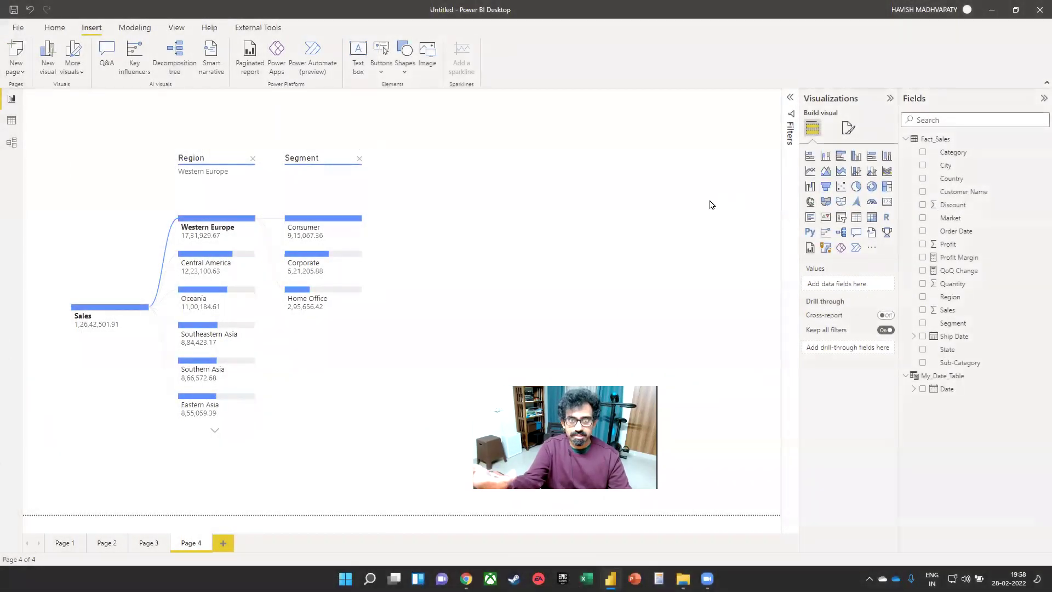
- Add Page 5, import the Advanced Donut Visual from AppSource via a 'drill' search, and place it
{"action": "left_click", "coordinate": [224, 542]}
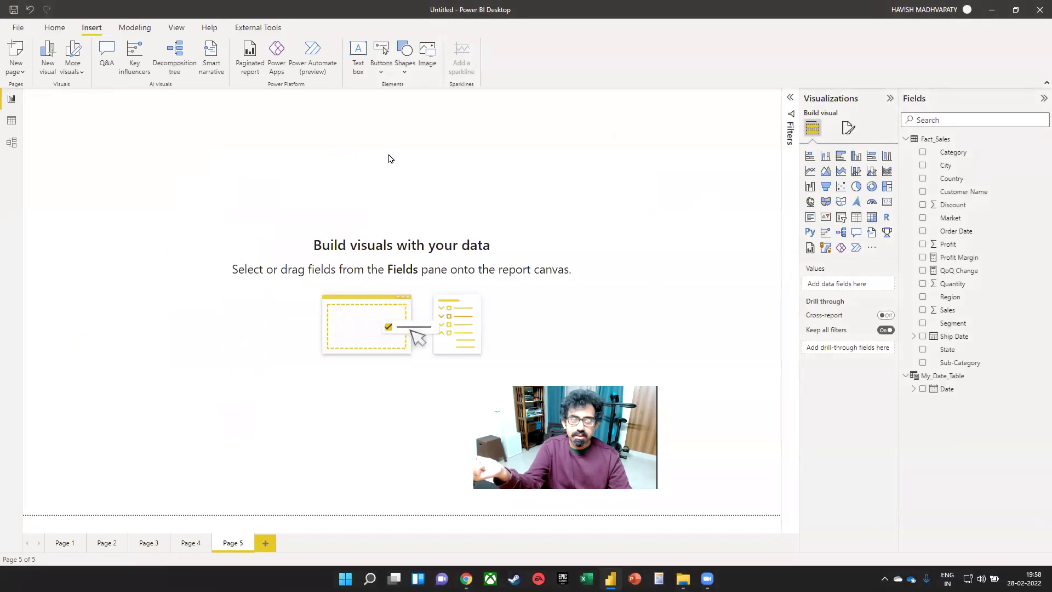
{"action": "left_click", "coordinate": [55, 28]}
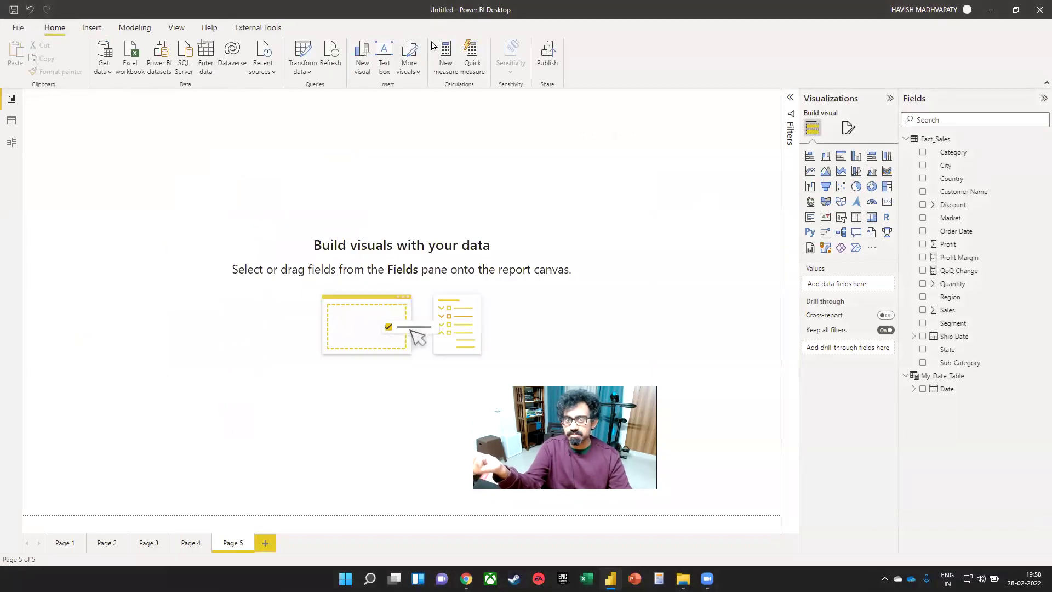
{"action": "key", "text": "ctrl"}
{"action": "key", "text": "ctrl"}
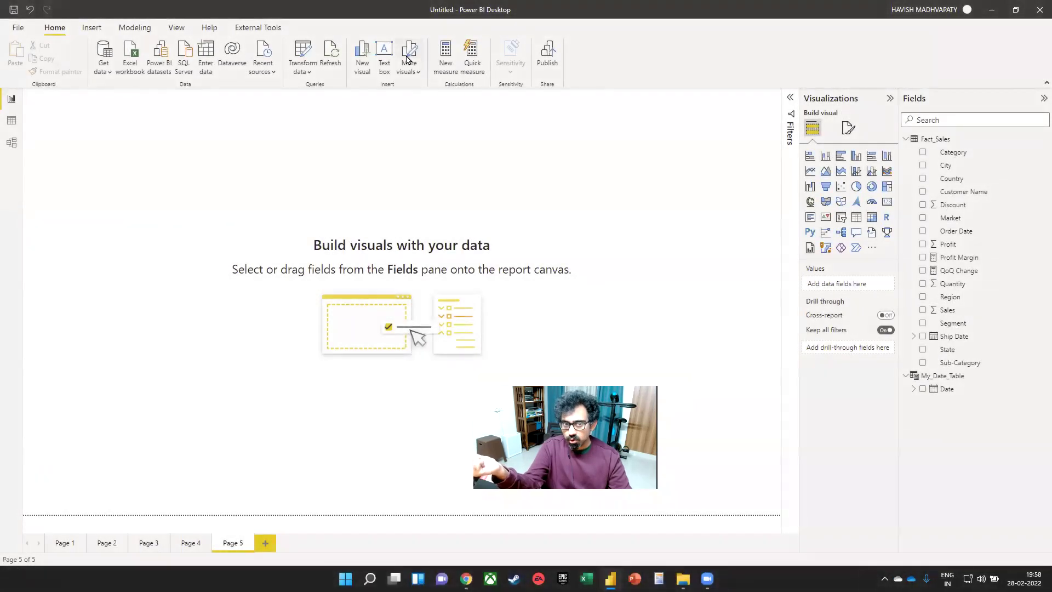
{"action": "left_click", "coordinate": [411, 73]}
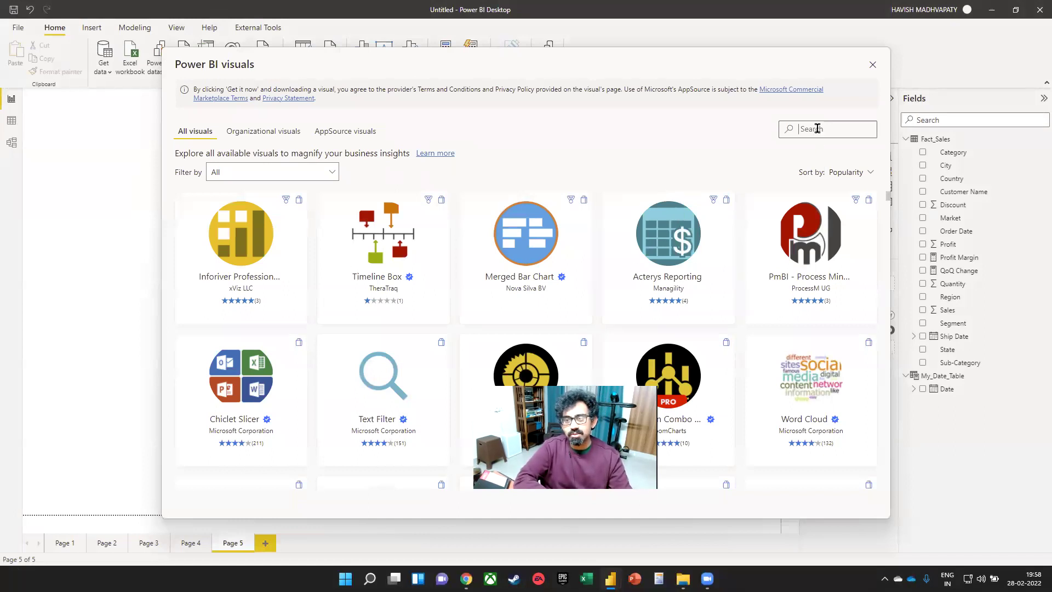
{"action": "type", "text": "drill"}
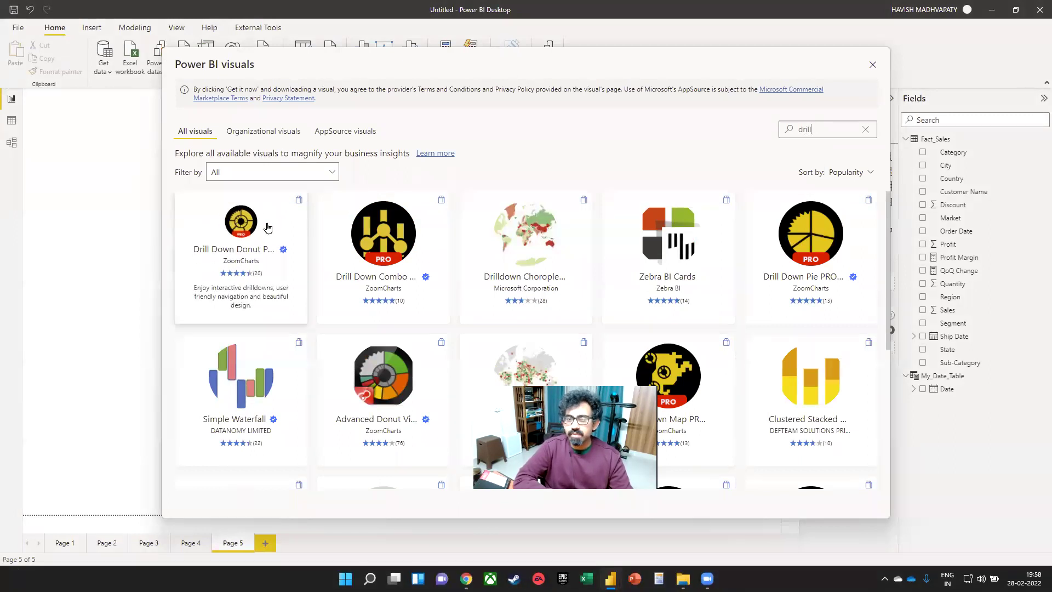
{"action": "left_click", "coordinate": [384, 364]}
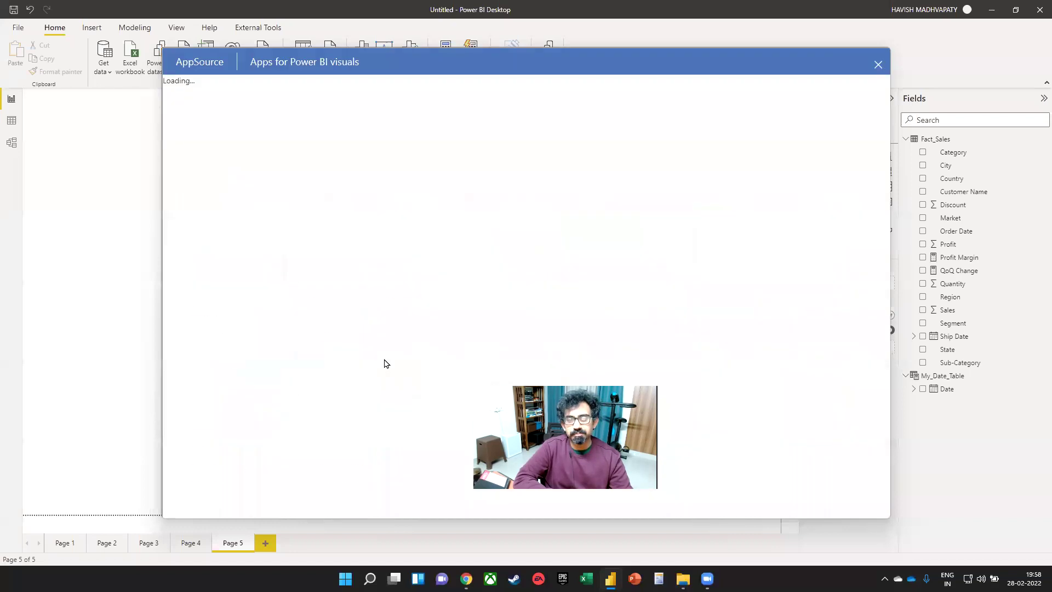
{"action": "left_click", "coordinate": [234, 220]}
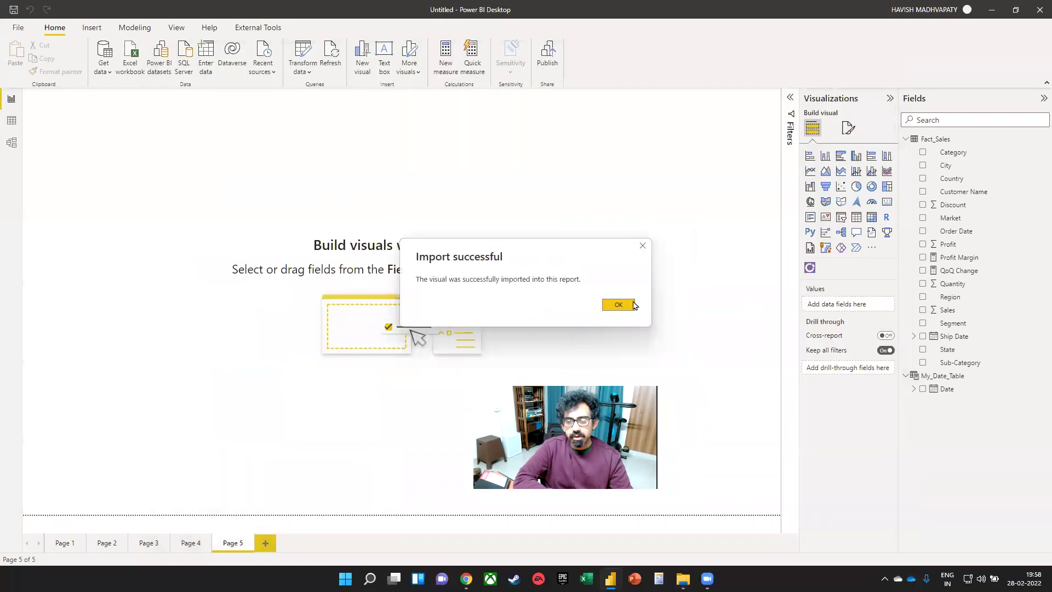
{"action": "left_click", "coordinate": [617, 304]}
{"action": "left_click", "coordinate": [810, 267]}
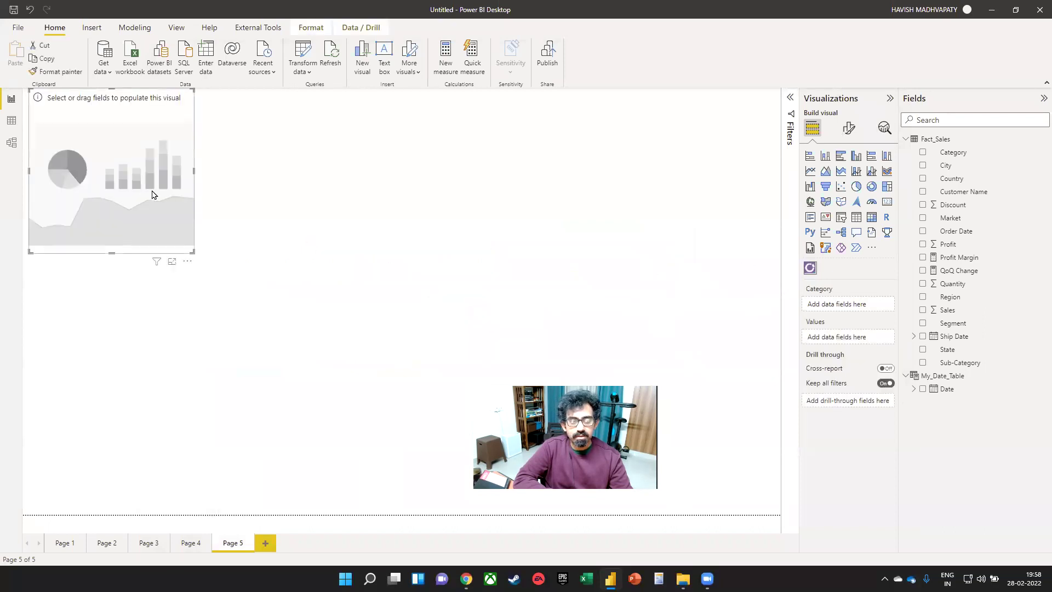
- Move the new donut visual down and enlarge it on the page
{"action": "left_click_drag", "start_coordinate": [152, 194], "coordinate": [169, 209]}
{"action": "left_click_drag", "start_coordinate": [211, 268], "coordinate": [368, 399]}
{"action": "left_click_drag", "start_coordinate": [294, 245], "coordinate": [293, 290]}
- Add Sales as the donut's value with Region, Market and Sub-Category levels, then select Sales
{"action": "left_click", "coordinate": [922, 309]}
{"action": "left_click", "coordinate": [923, 296]}
{"action": "left_click_drag", "start_coordinate": [946, 222], "coordinate": [848, 304]}
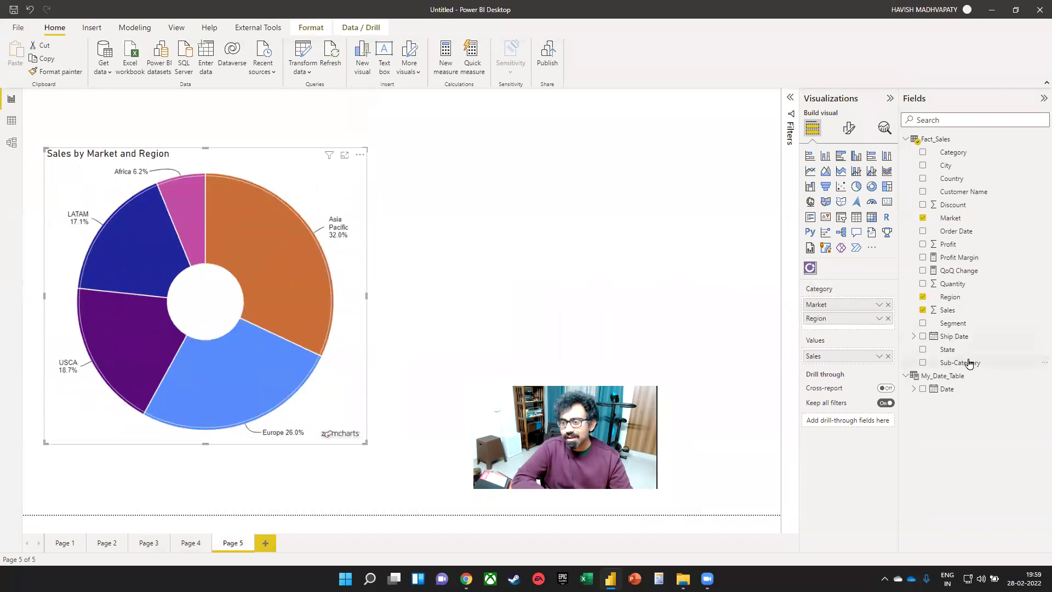
{"action": "left_click_drag", "start_coordinate": [951, 366], "coordinate": [833, 331]}
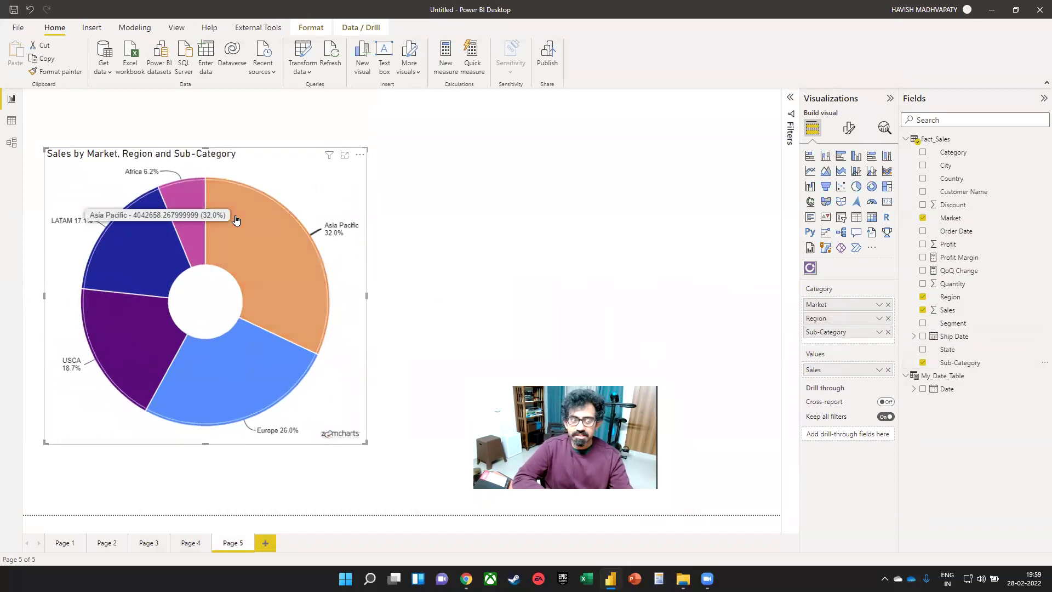
{"action": "left_click", "coordinate": [947, 310]}
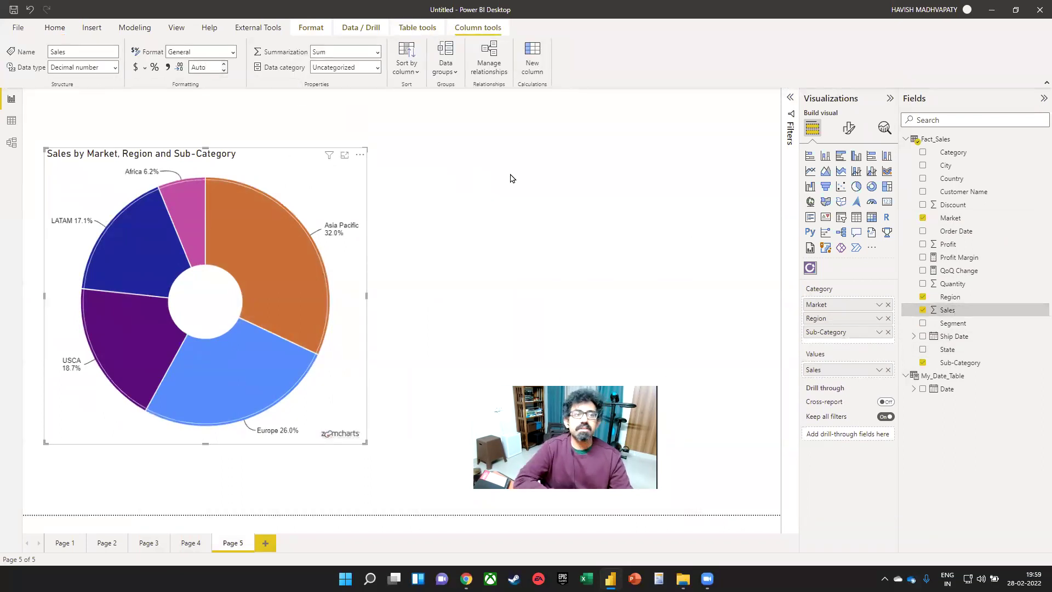
- Drill into Asia Pacific, then Southern Asia's sub-categories, and back up to the market level
{"action": "mouse_move", "coordinate": [265, 271]}
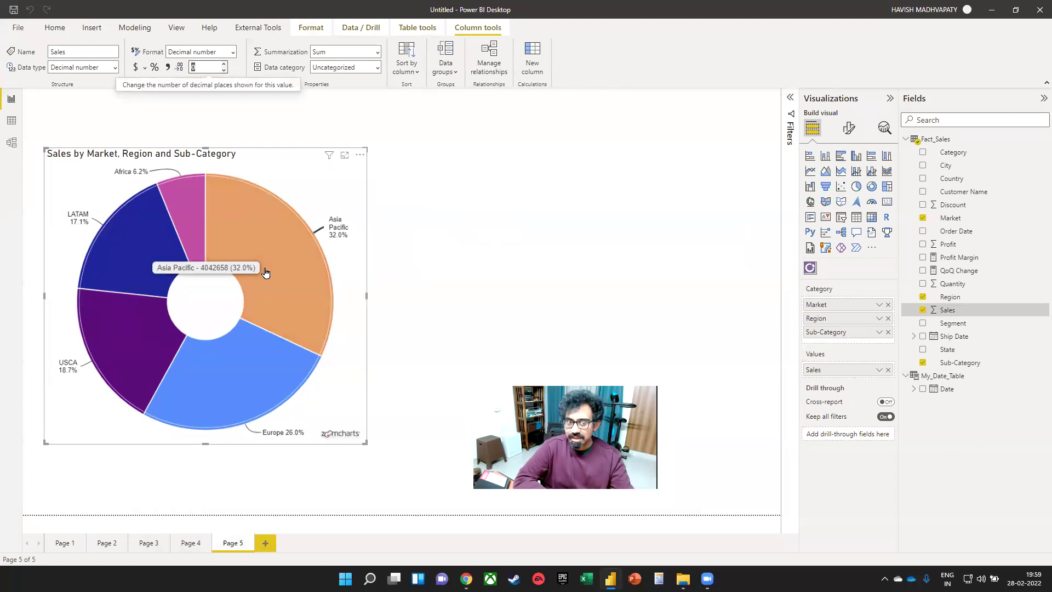
{"action": "left_click", "coordinate": [268, 263]}
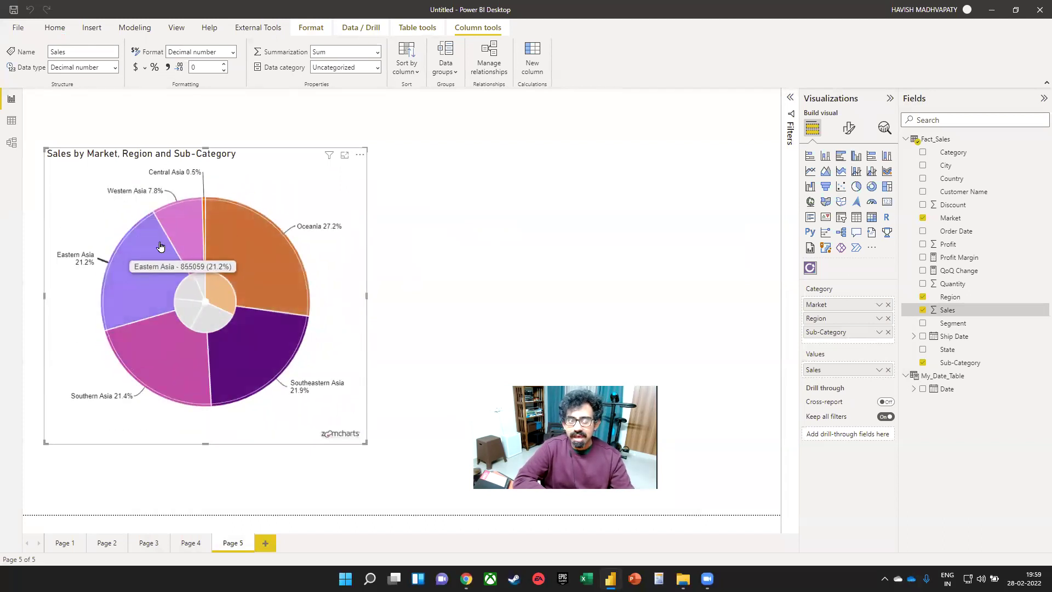
{"action": "left_click", "coordinate": [171, 369]}
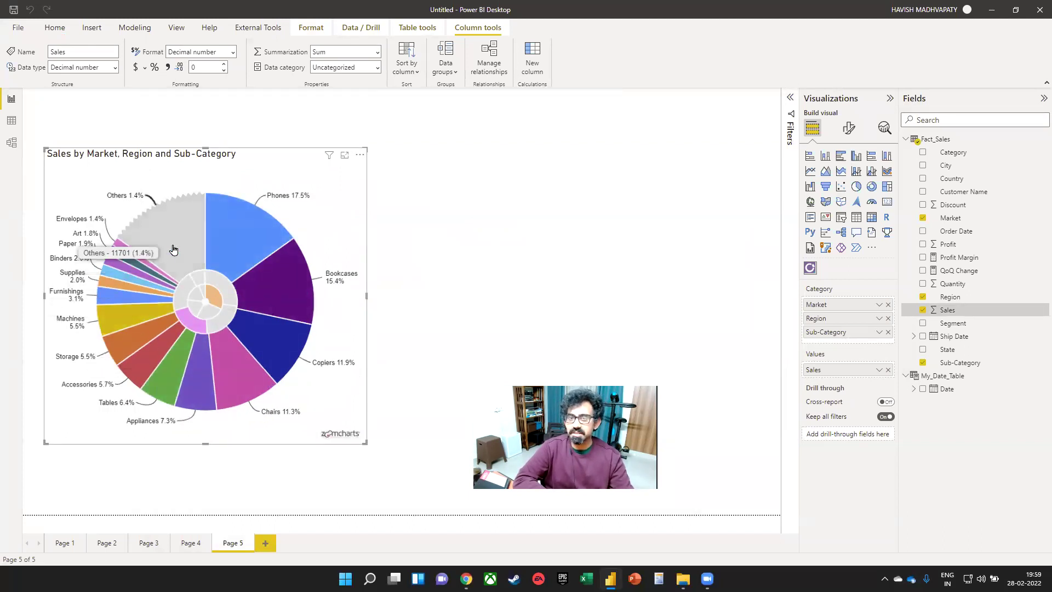
{"action": "left_click", "coordinate": [206, 301]}
{"action": "left_click", "coordinate": [204, 303]}
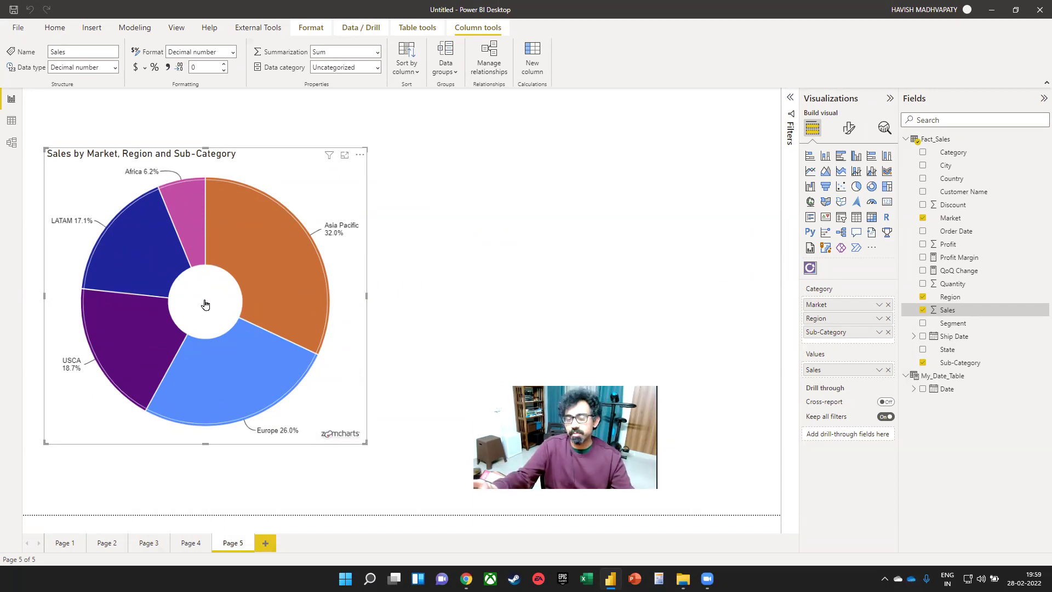
- In the browser, close the Power BI blog, Business Application Platform and Dropbox Datasets tabs
{"action": "key", "text": "alt+Tab"}
{"action": "key", "text": "alt+Tab"}
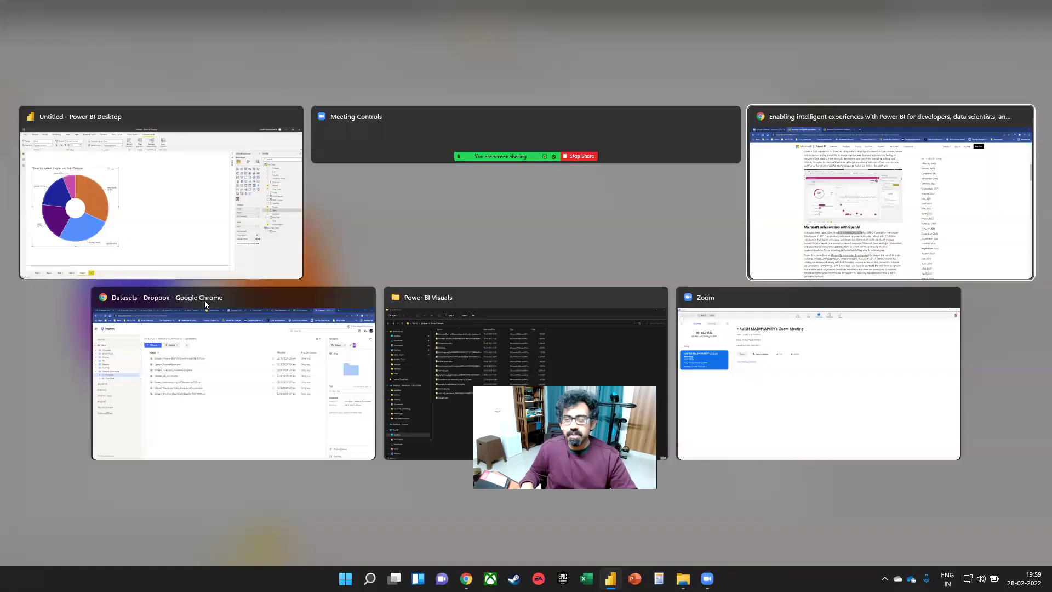
{"action": "left_click", "coordinate": [364, 4]}
{"action": "left_click", "coordinate": [169, 11]}
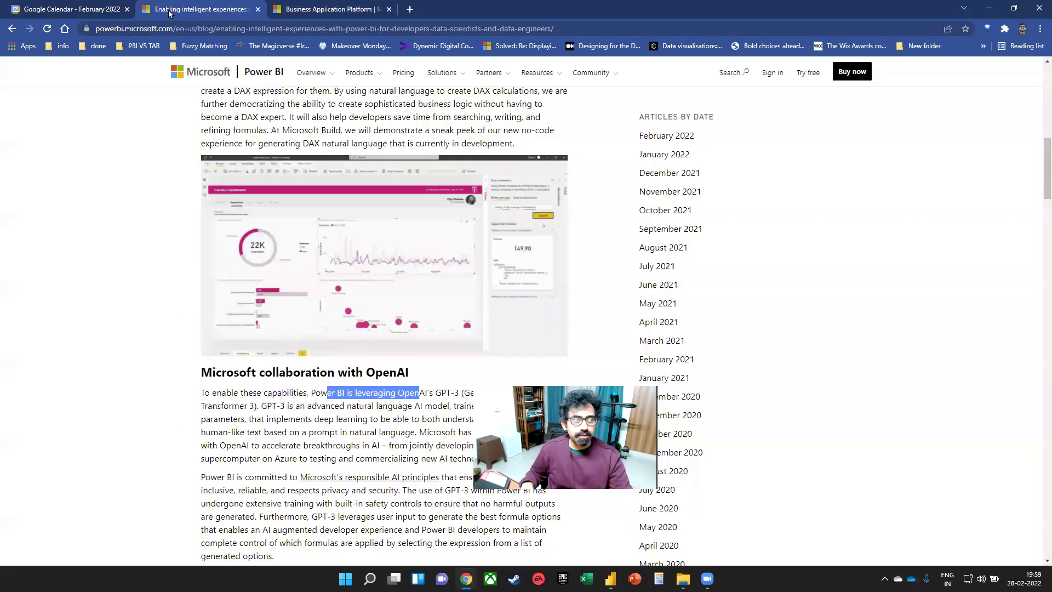
{"action": "middle_click", "coordinate": [169, 11]}
{"action": "middle_click", "coordinate": [169, 11]}
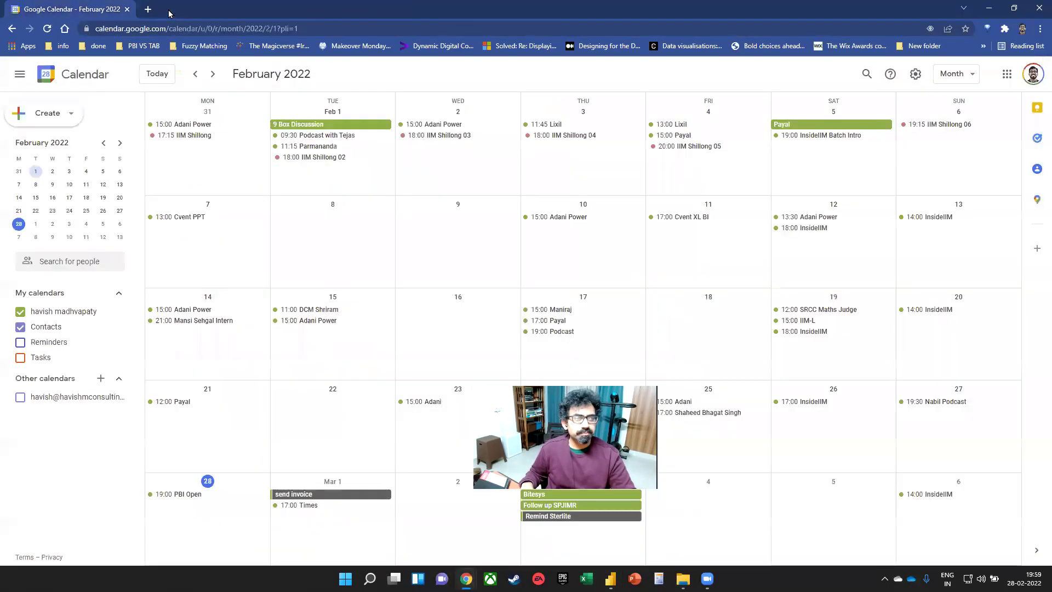
{"action": "key", "text": "alt+Tab"}
{"action": "key", "text": "alt+Tab"}
{"action": "key", "text": "alt+Tab"}
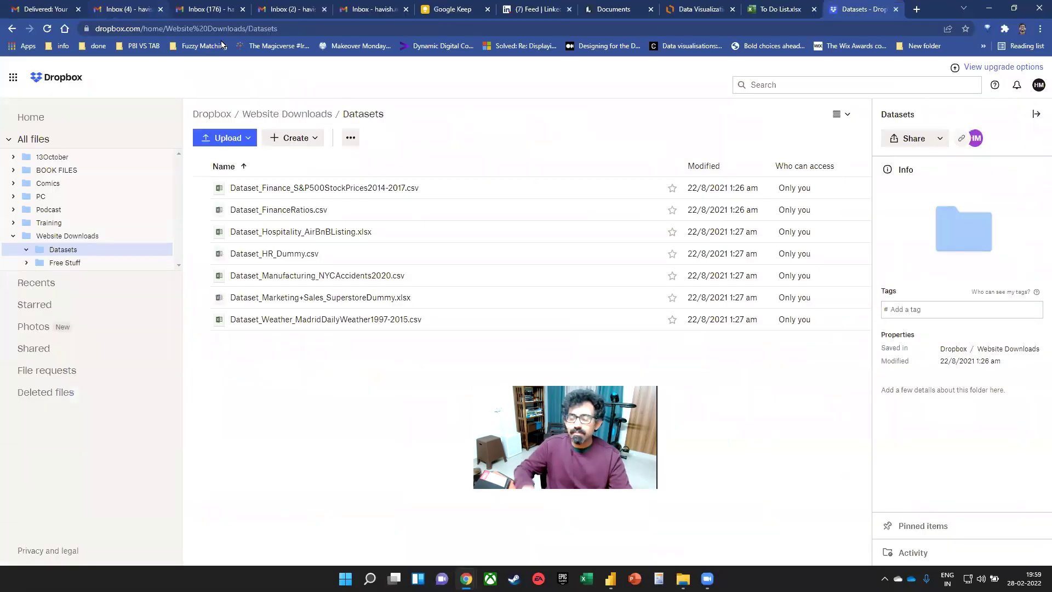
{"action": "left_click", "coordinate": [895, 9]}
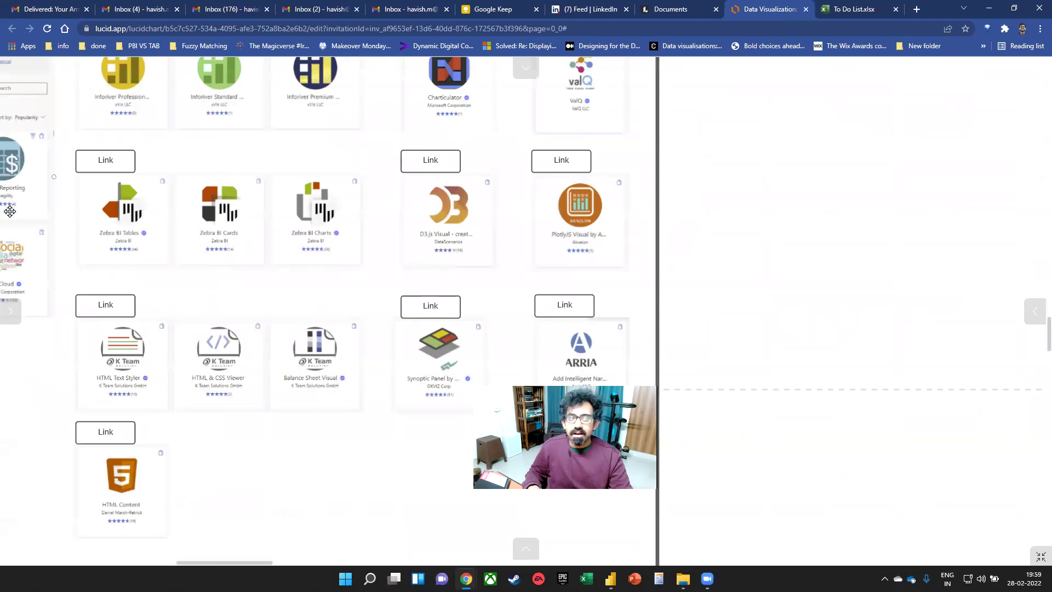
- Pan the Lucidchart diagram across inbuilt and custom visuals, then return to Power BI Desktop
{"action": "left_click_drag", "start_coordinate": [169, 247], "coordinate": [743, 331]}
{"action": "left_click_drag", "start_coordinate": [298, 331], "coordinate": [400, 348]}
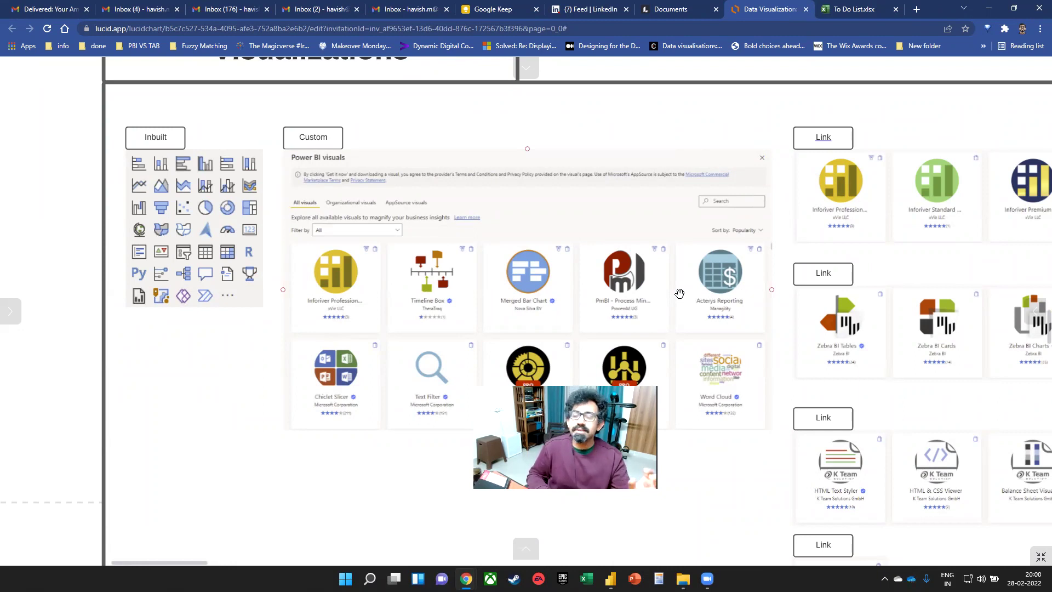
{"action": "left_click_drag", "start_coordinate": [942, 263], "coordinate": [474, 247]}
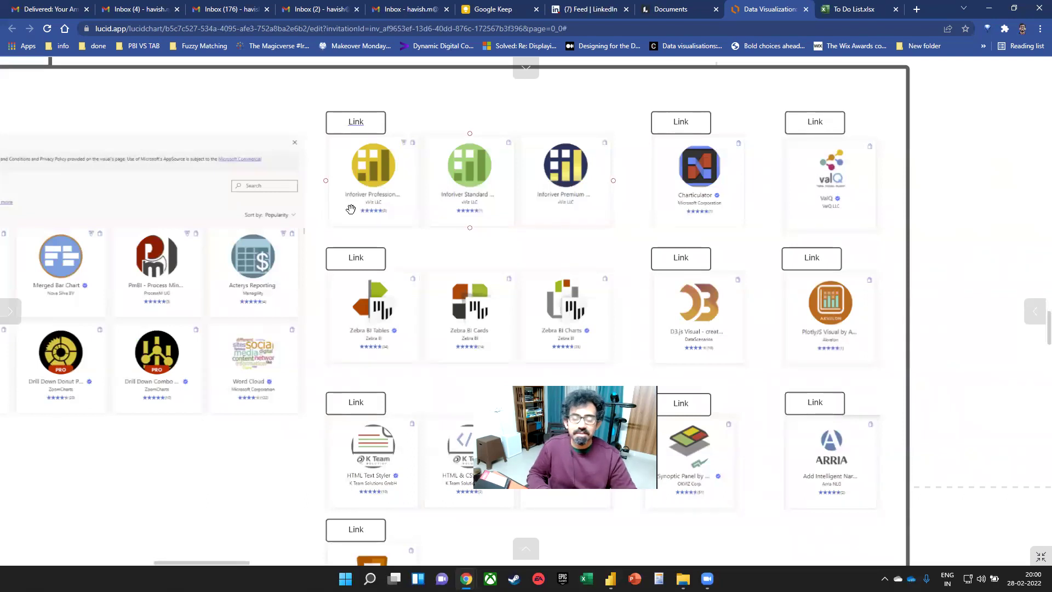
{"action": "key", "text": "alt+Tab"}
{"action": "key", "text": "Tab"}
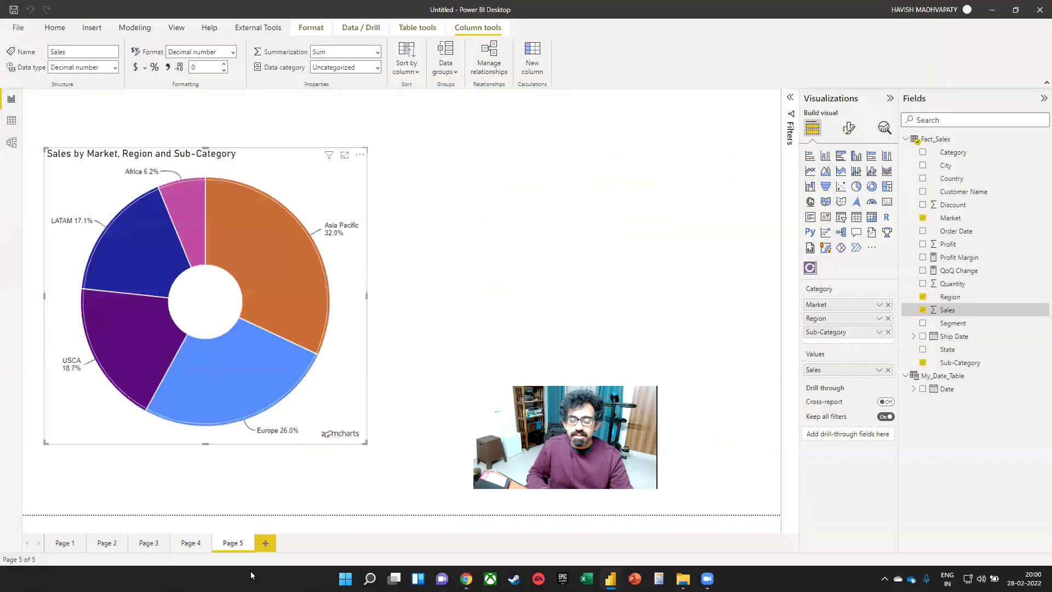
- Add blank Page 6 and search the AppSource visuals gallery for 'infor'
{"action": "left_click", "coordinate": [265, 542]}
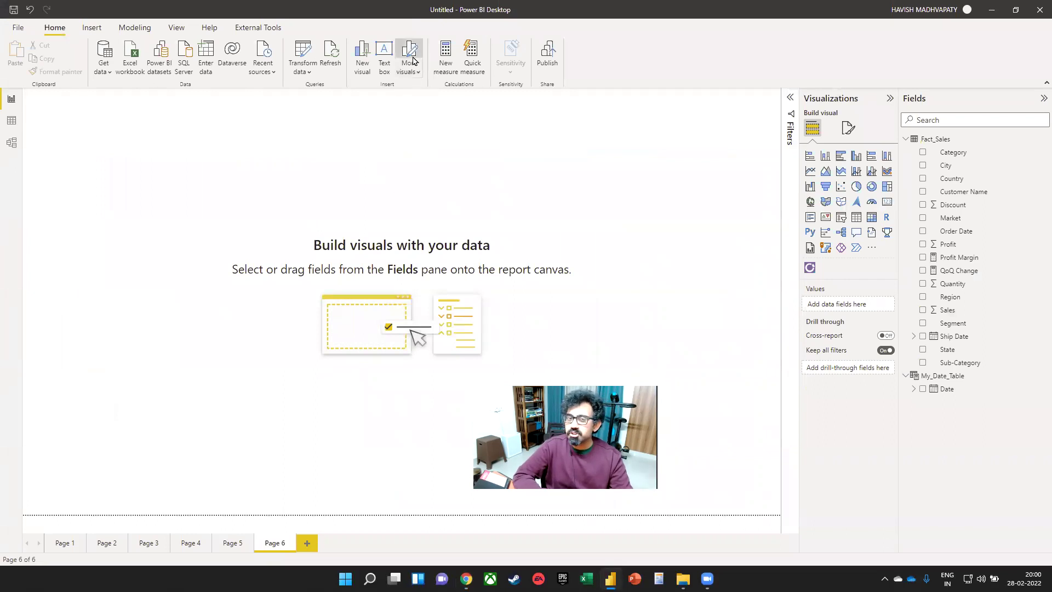
{"action": "left_click", "coordinate": [410, 60]}
{"action": "left_click", "coordinate": [813, 128]}
{"action": "type", "text": "infor"}
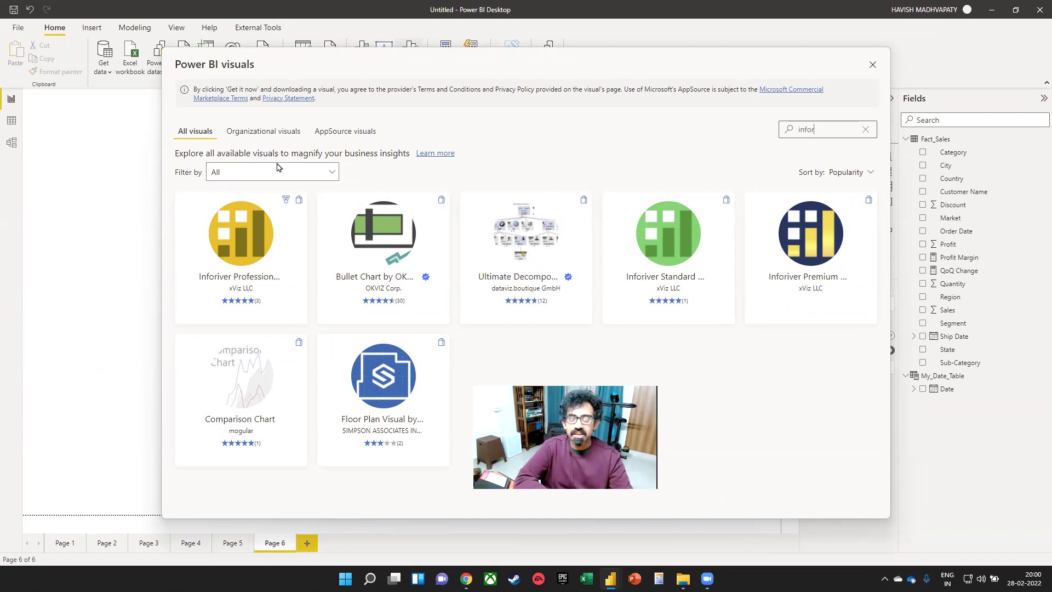
- View Inforiver Professional's details, close the gallery, and switch to the Power BI Visuals folder
{"action": "left_click", "coordinate": [251, 228]}
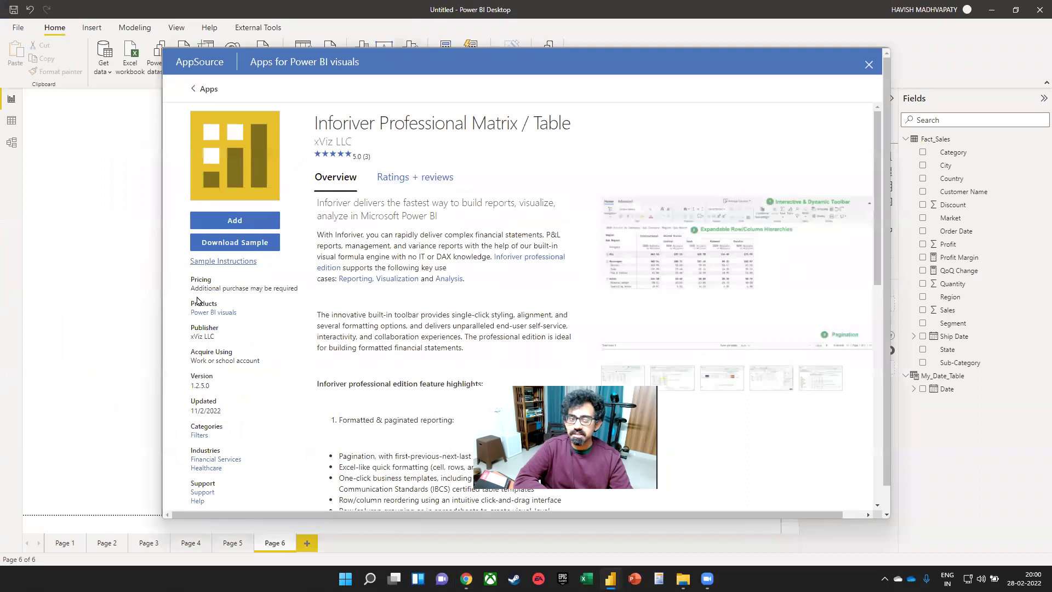
{"action": "left_click", "coordinate": [868, 65]}
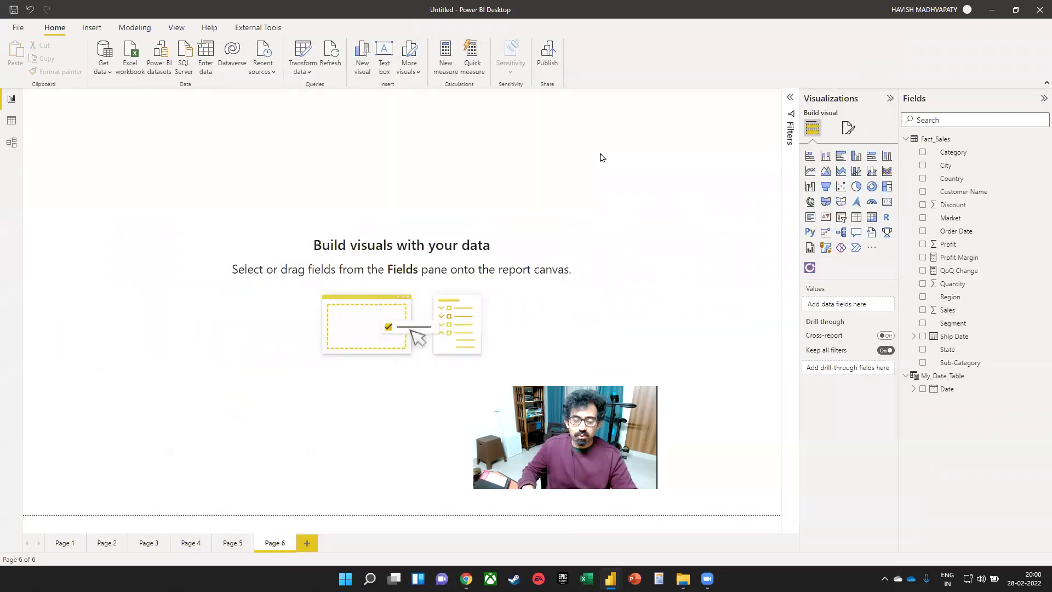
{"action": "key", "text": "alt+Tab"}
{"action": "key", "text": "alt+Tab"}
{"action": "key", "text": "alt+Tab"}
{"action": "key", "text": "alt+Tab"}
{"action": "key", "text": "alt+Tab"}
{"action": "key", "text": "alt+Tab"}
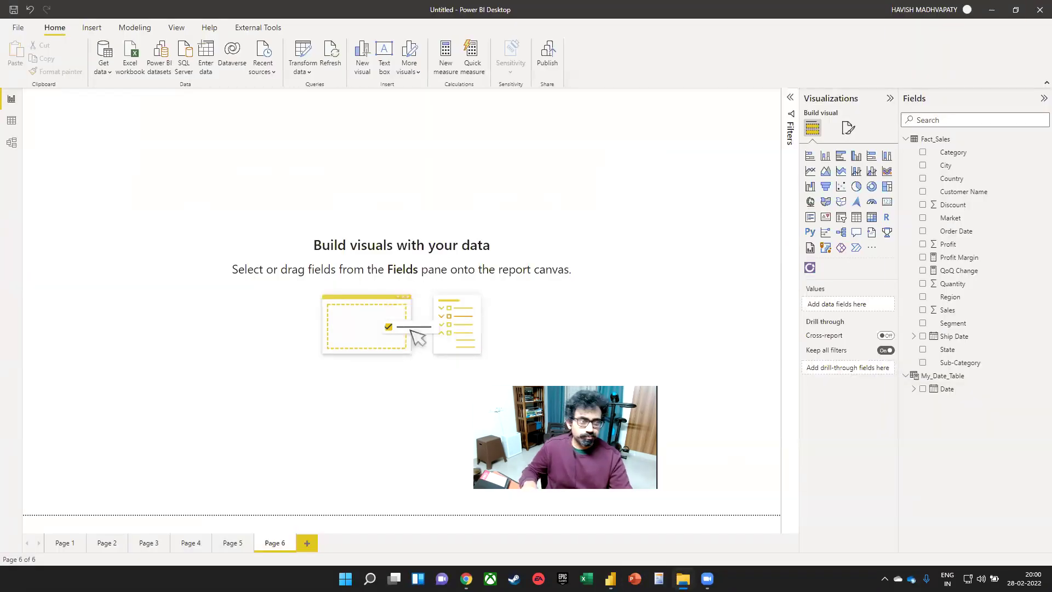
{"action": "key", "text": "alt+Tab"}
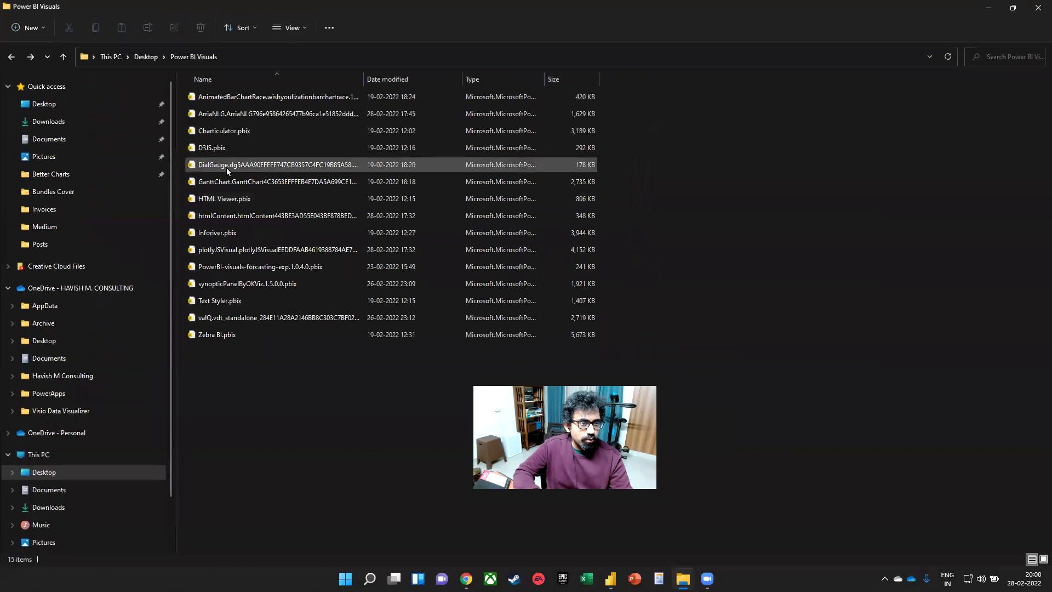
- Open the Inforiver.pbix sample report from File Explorer
{"action": "left_click", "coordinate": [246, 233]}
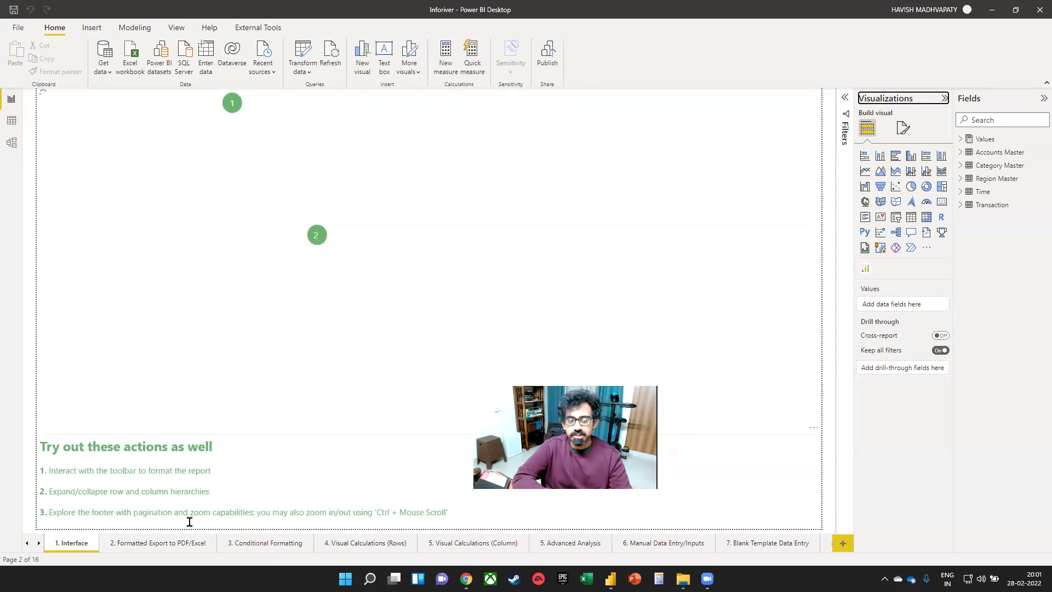
- Go to the '2. Formatted Export to PDF/Excel' page and shrink the Inforiver table visual
{"action": "left_click", "coordinate": [159, 549]}
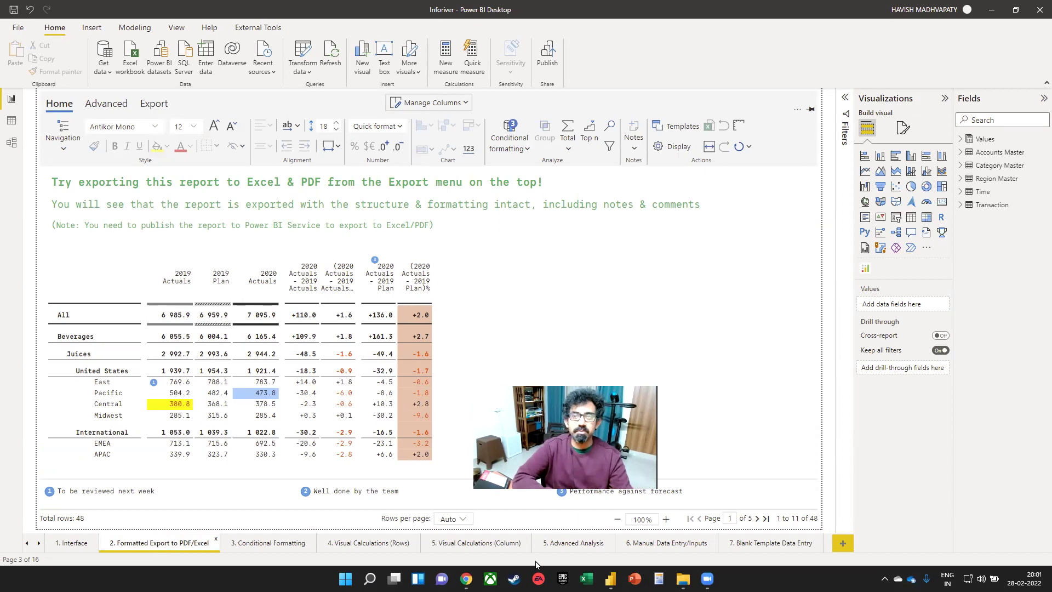
{"action": "left_click", "coordinate": [758, 225]}
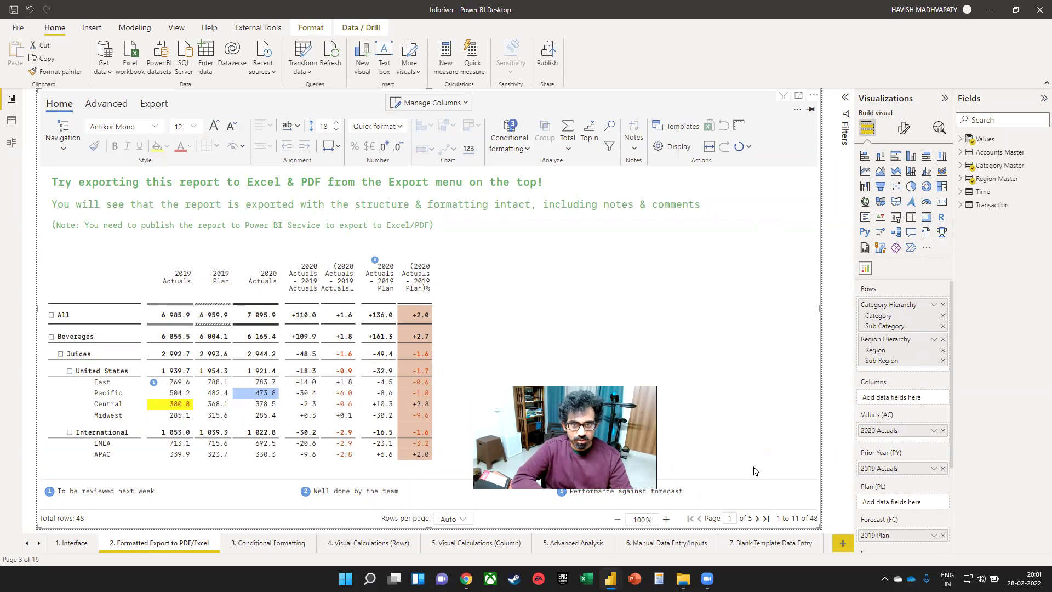
{"action": "left_click_drag", "start_coordinate": [821, 529], "coordinate": [748, 455]}
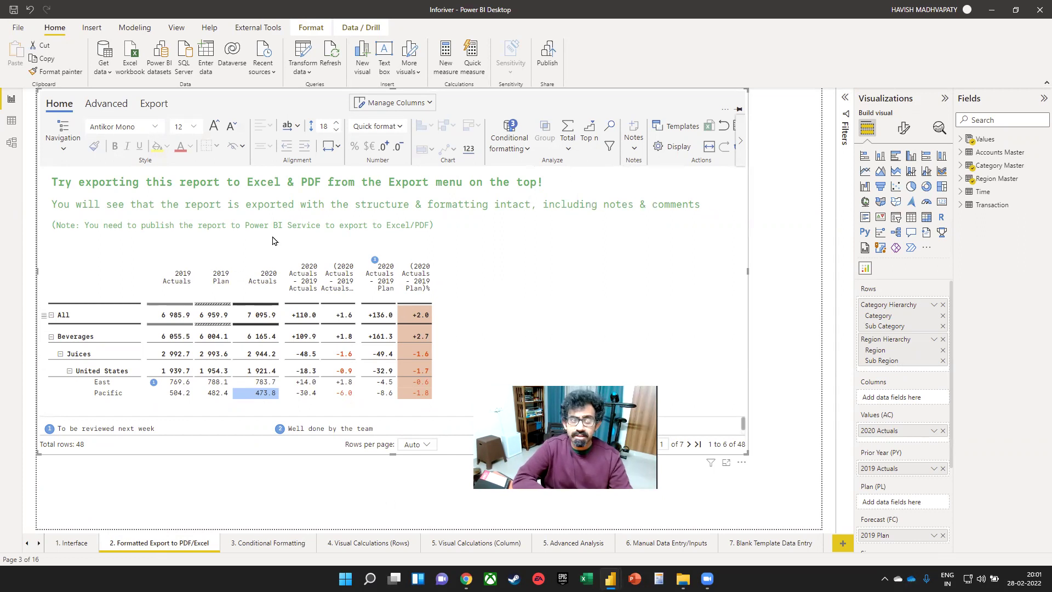
- Try the table's row-height, font-size and font list controls, leaving the formatting unchanged
{"action": "left_click", "coordinate": [336, 123]}
{"action": "left_click", "coordinate": [335, 123]}
{"action": "left_click", "coordinate": [335, 122]}
{"action": "left_click", "coordinate": [335, 130]}
{"action": "left_click", "coordinate": [335, 131]}
{"action": "left_click", "coordinate": [336, 130]}
{"action": "left_click", "coordinate": [335, 131]}
{"action": "left_click", "coordinate": [335, 130]}
{"action": "left_click", "coordinate": [215, 128]}
{"action": "left_click", "coordinate": [231, 126]}
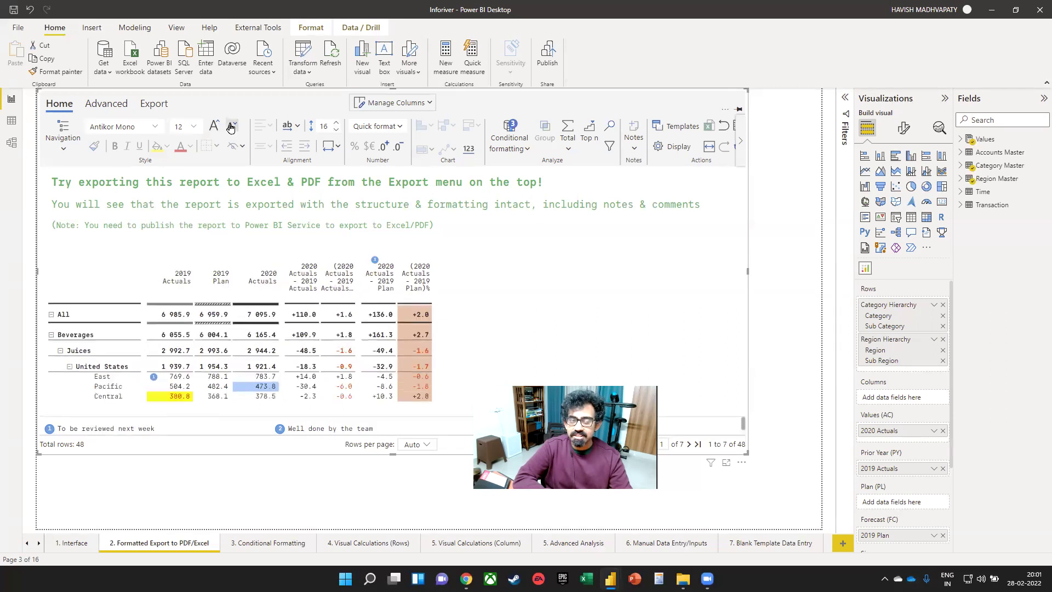
{"action": "left_click", "coordinate": [155, 127]}
{"action": "left_click", "coordinate": [155, 127]}
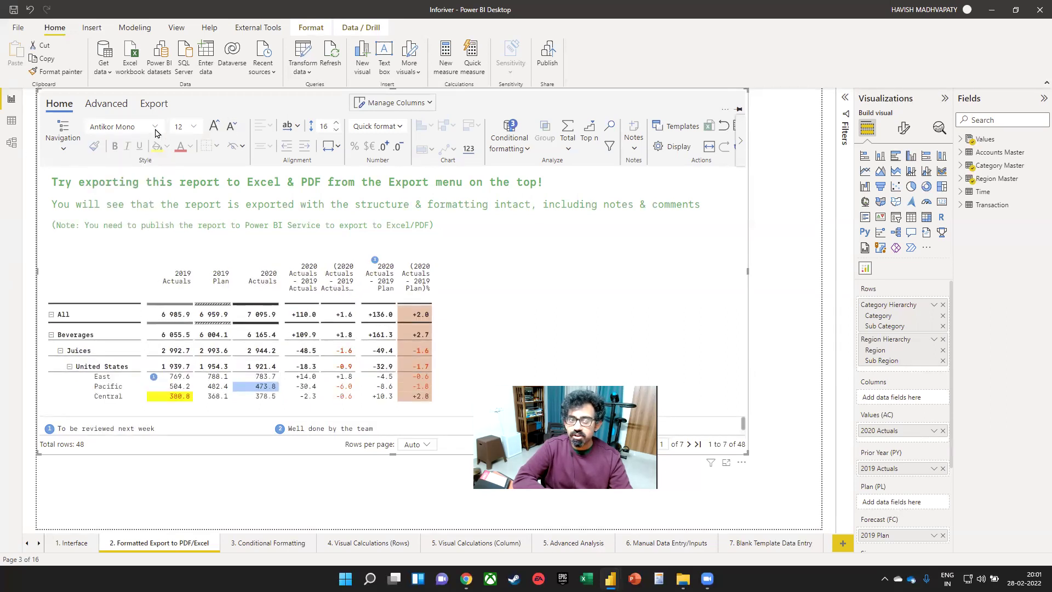
- Apply the Performance template to the table after briefly trying Financial Simple
{"action": "left_click", "coordinate": [400, 126]}
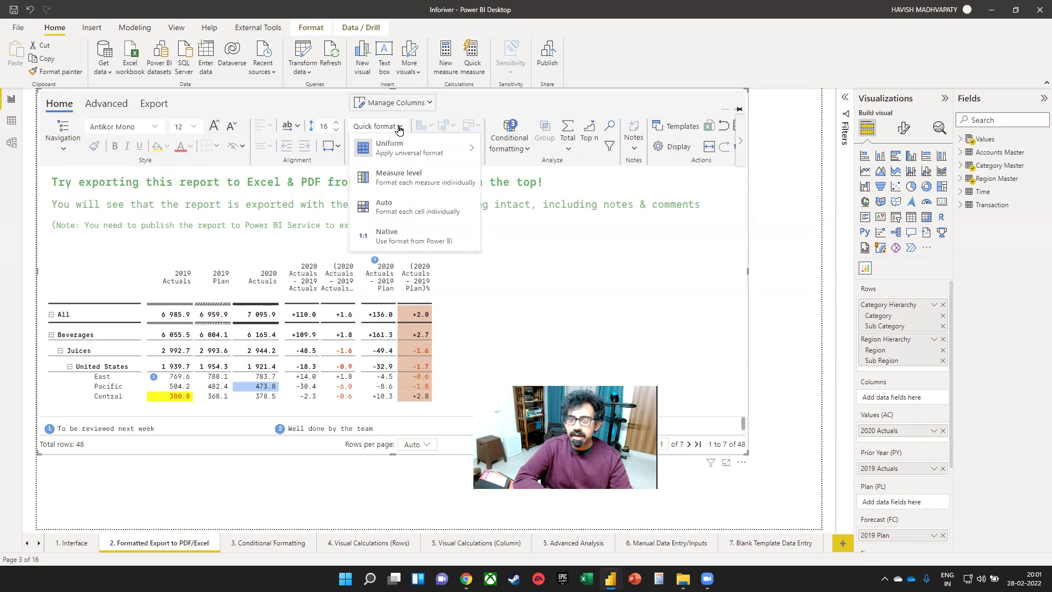
{"action": "mouse_move", "coordinate": [438, 148]}
{"action": "left_click", "coordinate": [676, 126]}
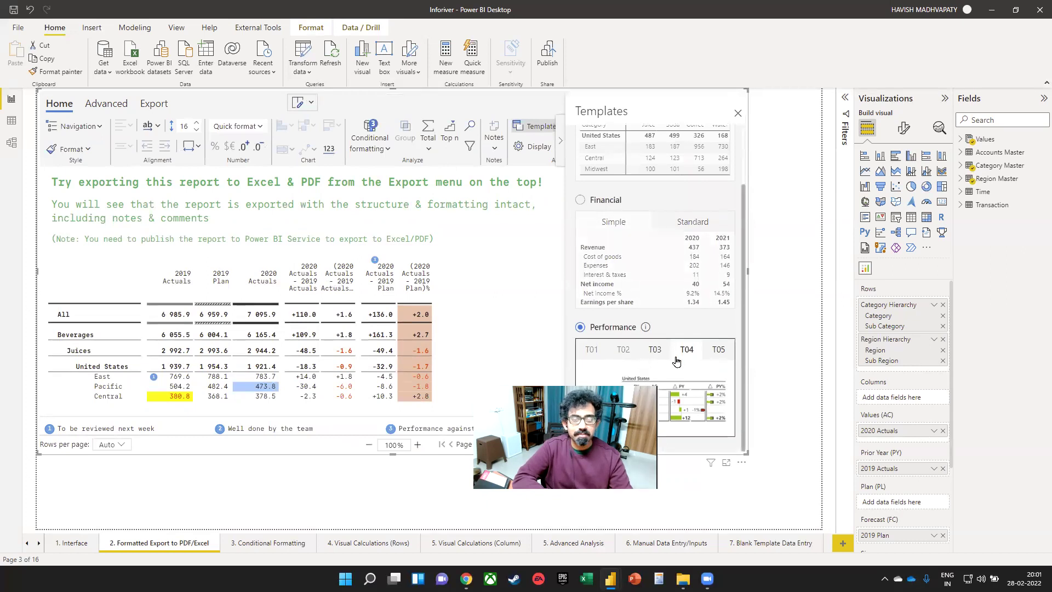
{"action": "left_click", "coordinate": [636, 268]}
{"action": "left_click", "coordinate": [681, 344]}
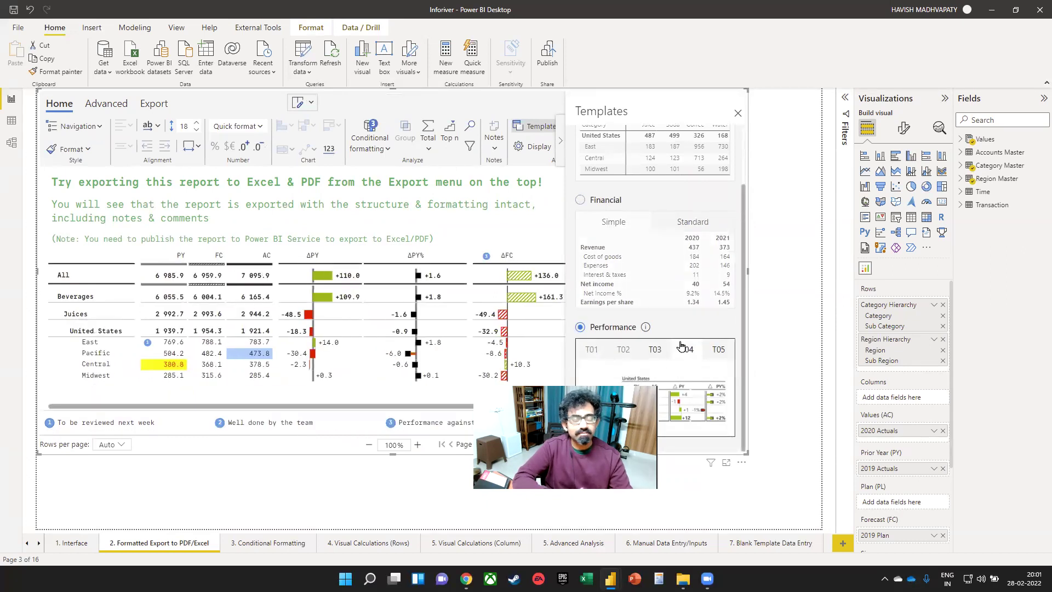
{"action": "left_click", "coordinate": [737, 113]}
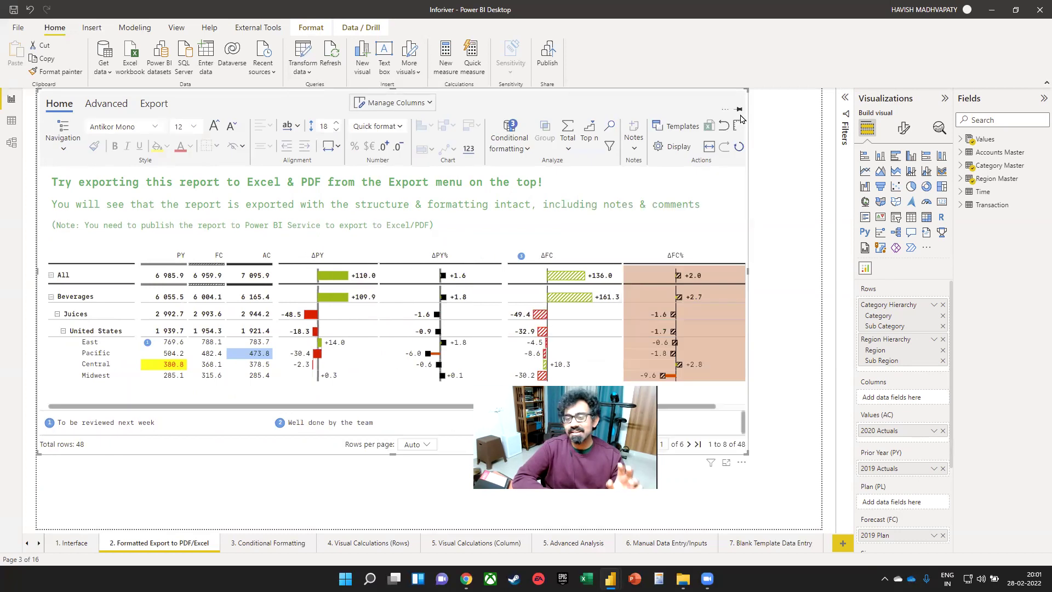
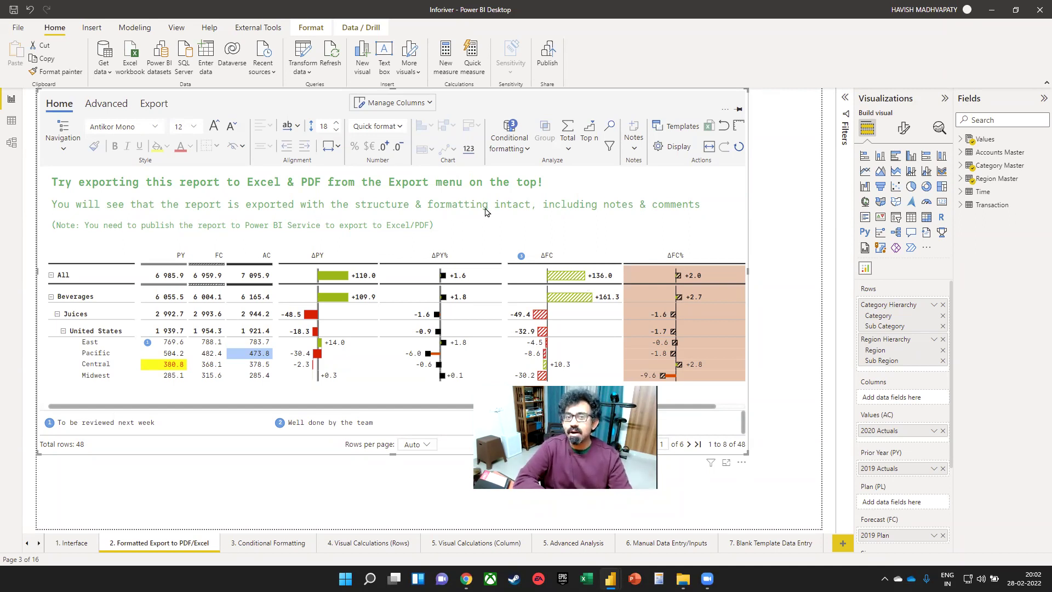
- Start a new conditional formatting rule, tick the row total and subtotal options, then close the panel
{"action": "left_click", "coordinate": [510, 137]}
{"action": "left_click", "coordinate": [558, 254]}
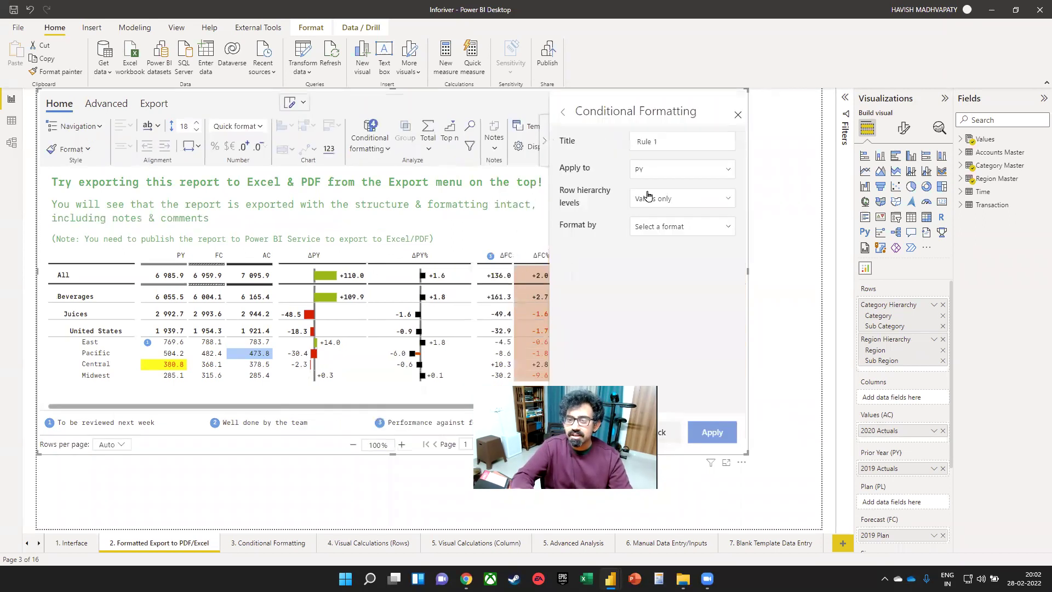
{"action": "left_click", "coordinate": [430, 150]}
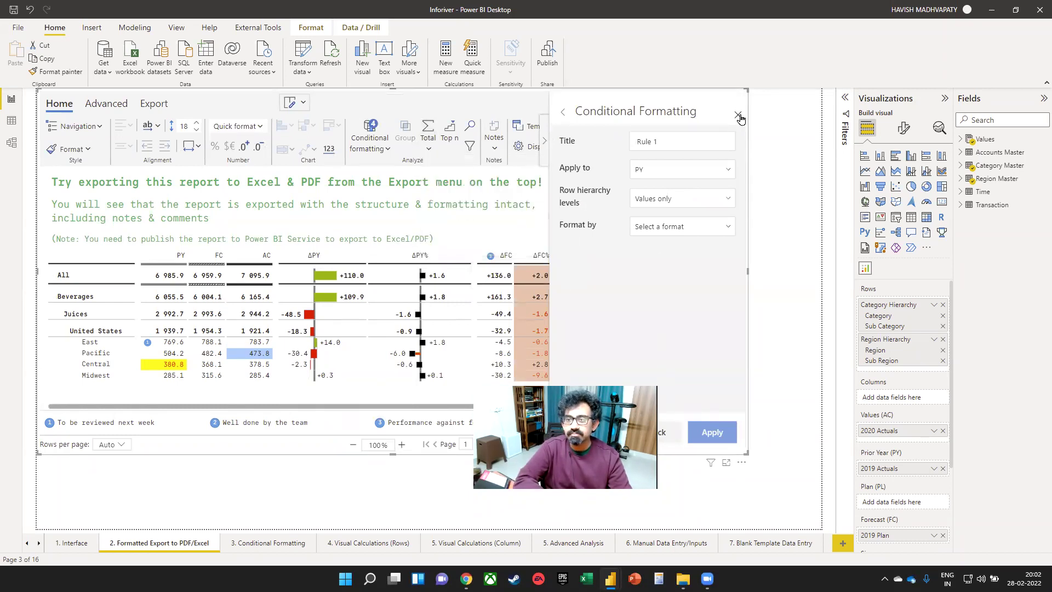
{"action": "left_click", "coordinate": [738, 117]}
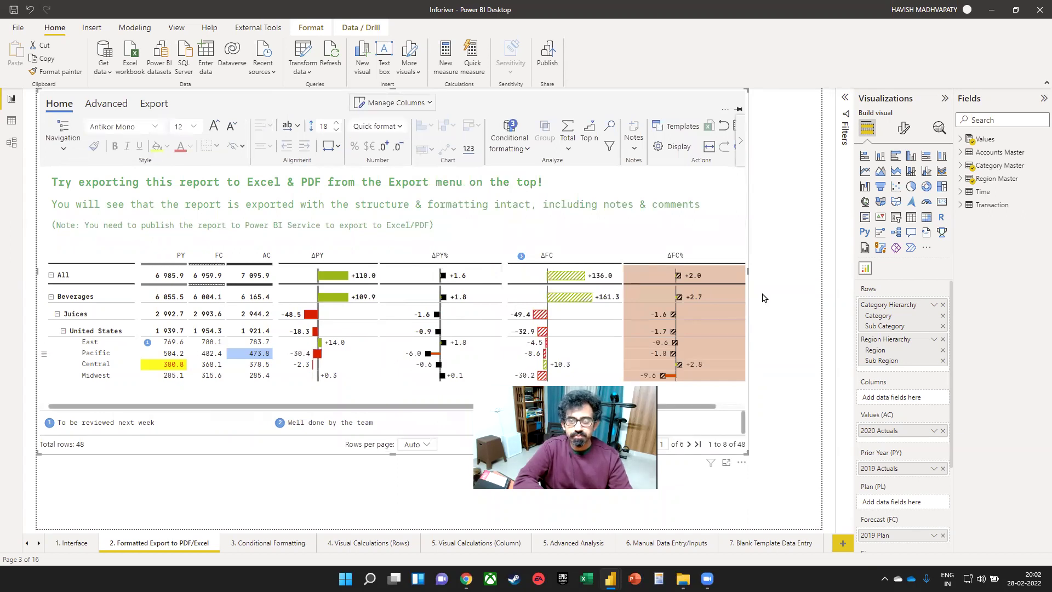
- Drag the table visual wider so the ΔFC and ΔFC% columns show, checking the column list
{"action": "left_click_drag", "start_coordinate": [748, 275], "coordinate": [795, 275]}
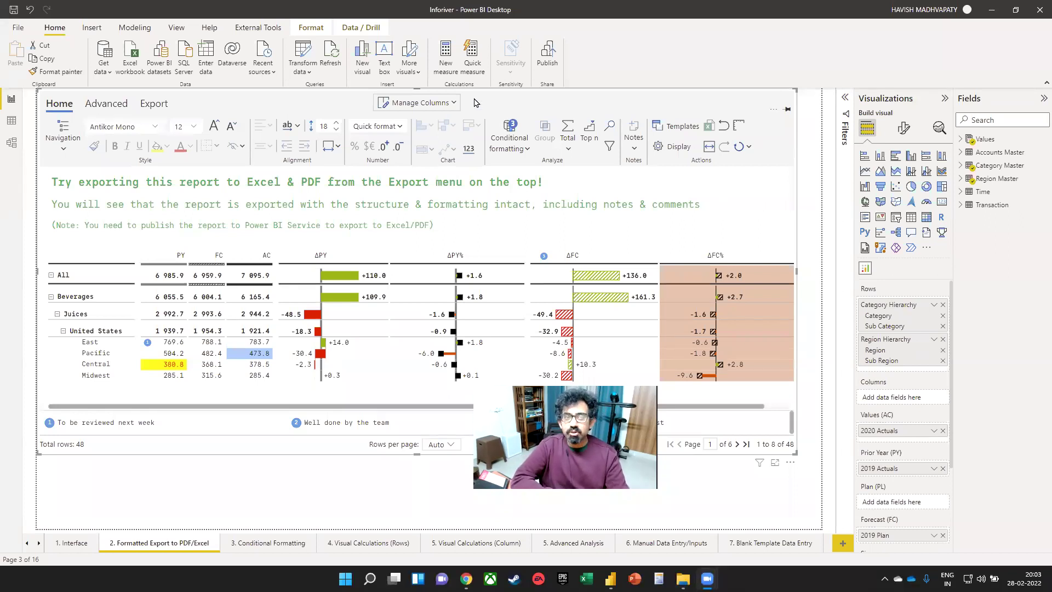
{"action": "left_click", "coordinate": [452, 106]}
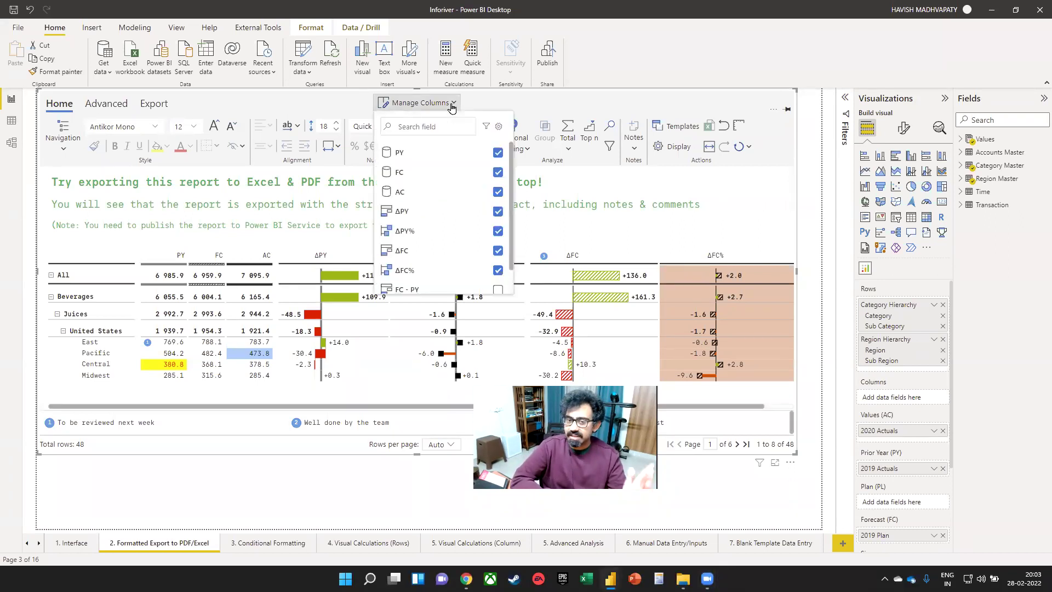
{"action": "left_click", "coordinate": [538, 99]}
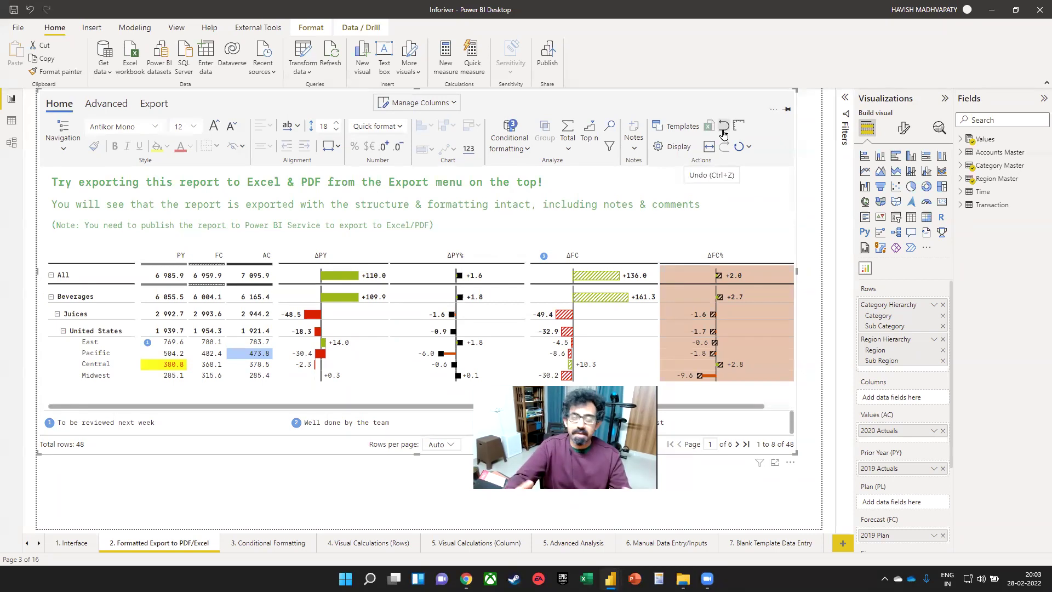
- Step through the Visual Calculations, Conditional Formatting, Advanced Analysis and Manual Data Entry pages
{"action": "left_click", "coordinate": [446, 543]}
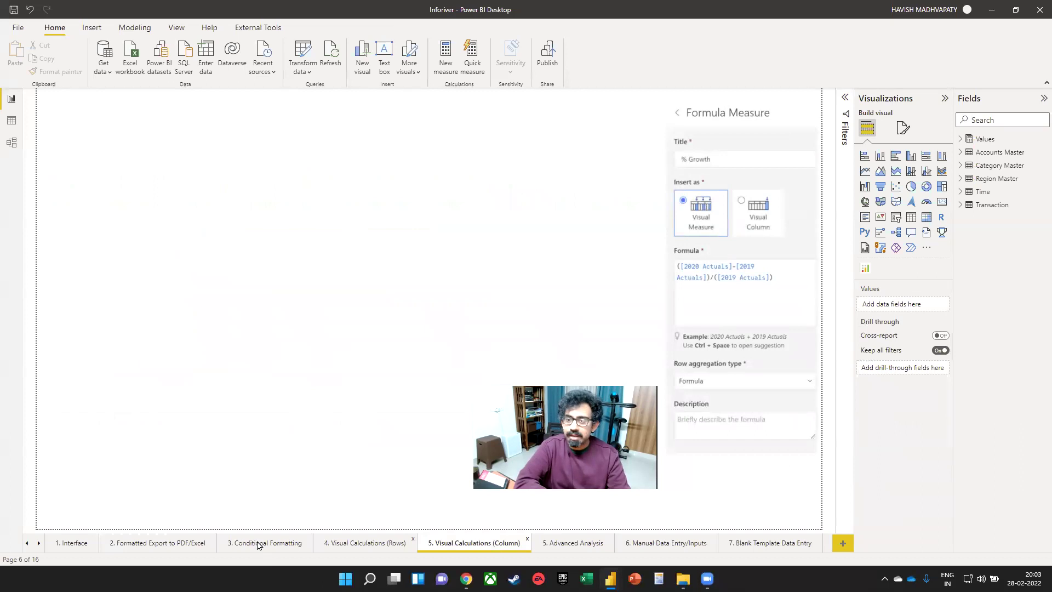
{"action": "left_click", "coordinate": [278, 541]}
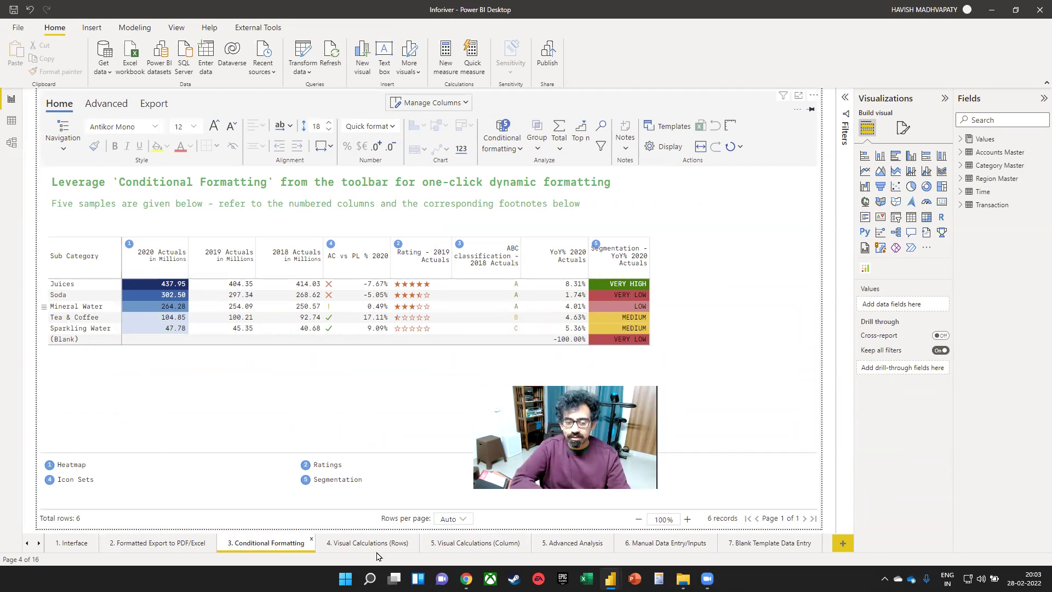
{"action": "left_click", "coordinate": [377, 546]}
{"action": "left_click", "coordinate": [466, 544]}
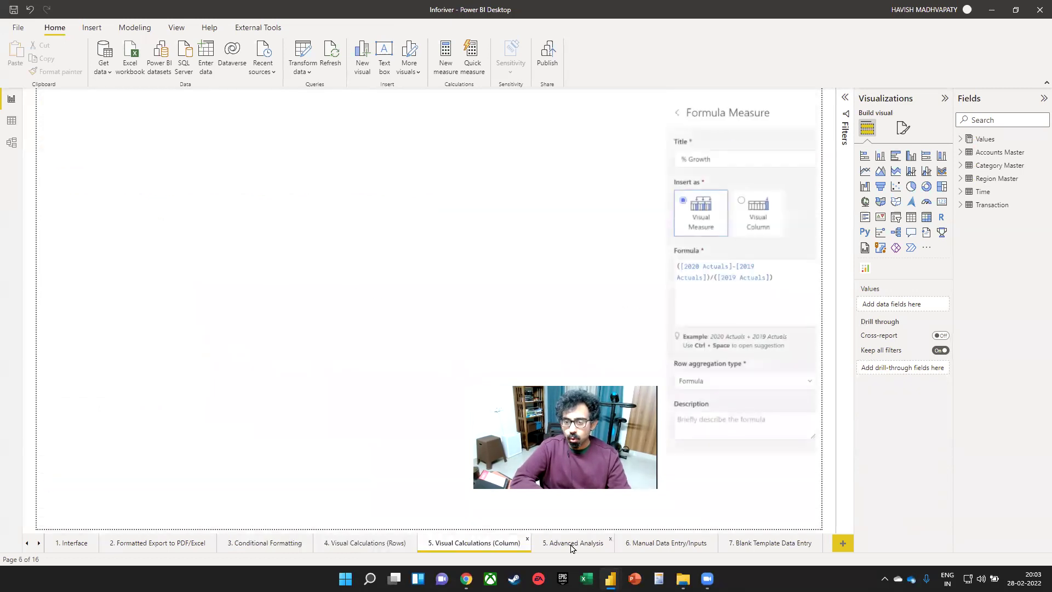
{"action": "left_click", "coordinate": [571, 543]}
{"action": "left_click", "coordinate": [672, 544]}
- View the 7. Blank Template Data Entry page, then close Power BI without saving
{"action": "left_click", "coordinate": [756, 544]}
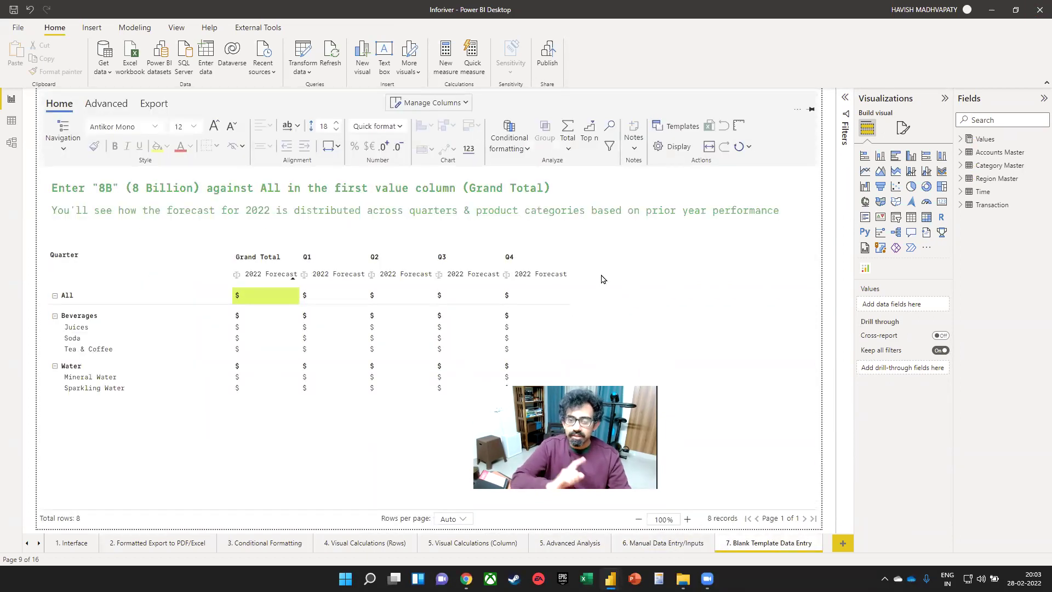
{"action": "key", "text": "alt+F4"}
{"action": "left_click", "coordinate": [578, 304]}
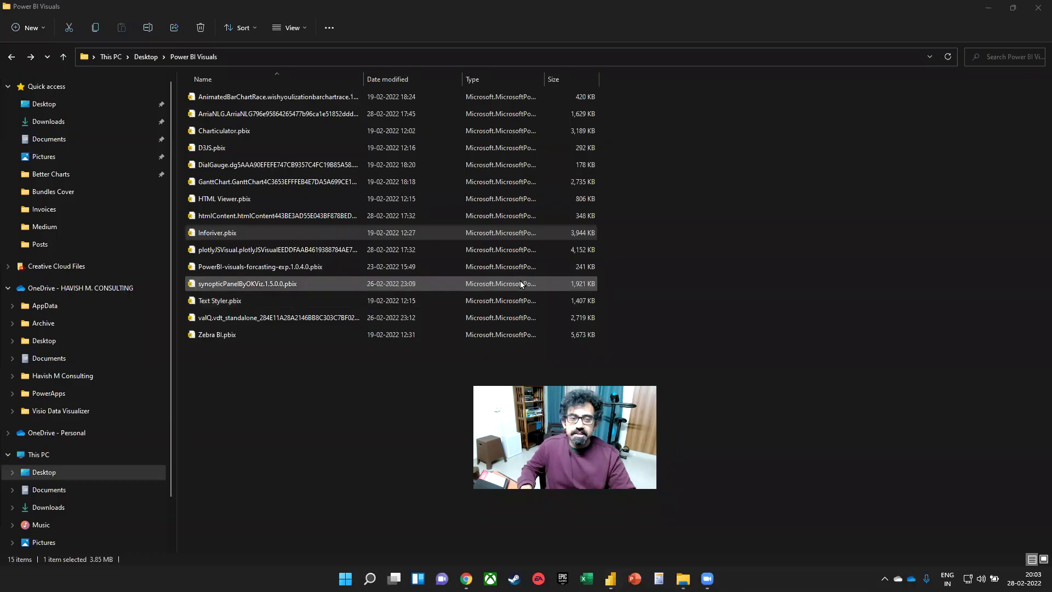
- Switch to Chrome and pan the Lucidchart canvas to the course link cards
{"action": "key", "text": "alt+Tab"}
{"action": "key", "text": "alt+Tab"}
{"action": "key", "text": "alt+Tab"}
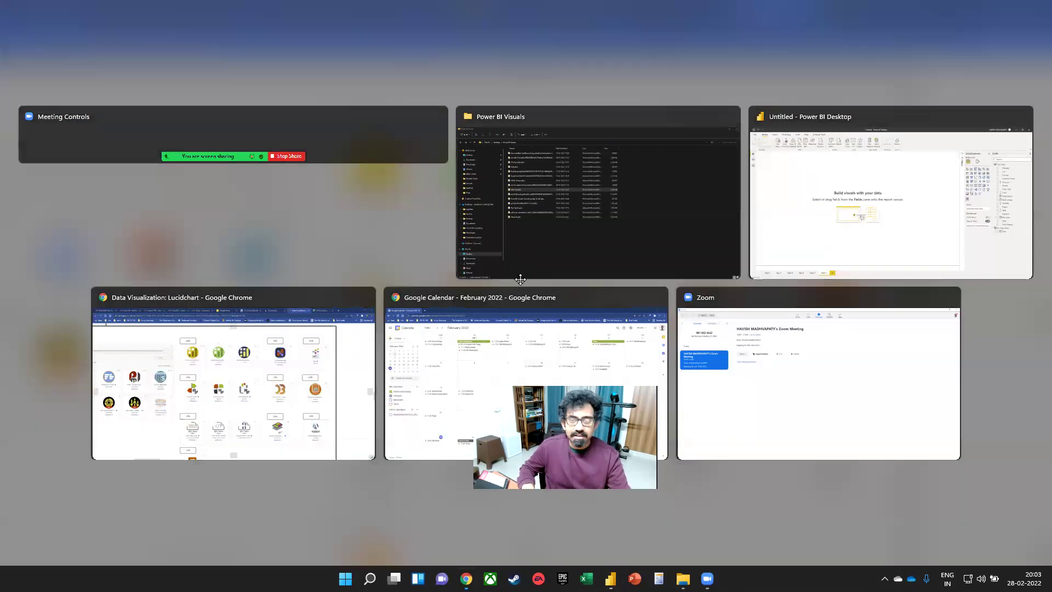
{"action": "scroll", "coordinate": [497, 295], "scroll_direction": "down", "scroll_amount": 5}
{"action": "left_click_drag", "start_coordinate": [318, 236], "coordinate": [295, 301]}
{"action": "scroll", "coordinate": [594, 209], "scroll_direction": "up", "scroll_amount": 7}
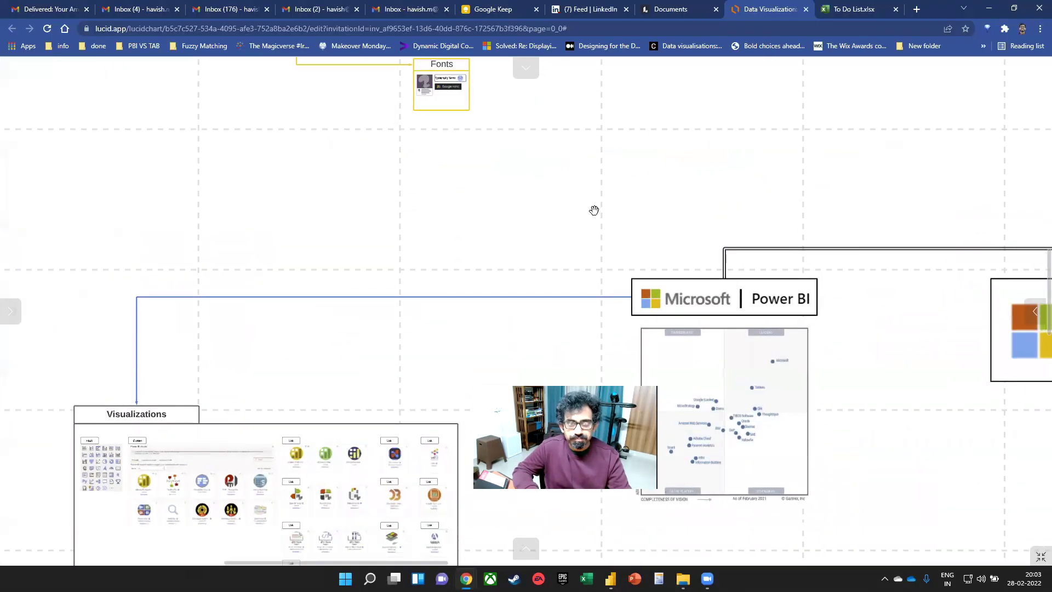
{"action": "left_click_drag", "start_coordinate": [700, 163], "coordinate": [670, 421]}
{"action": "scroll", "coordinate": [684, 331], "scroll_direction": "up", "scroll_amount": 5}
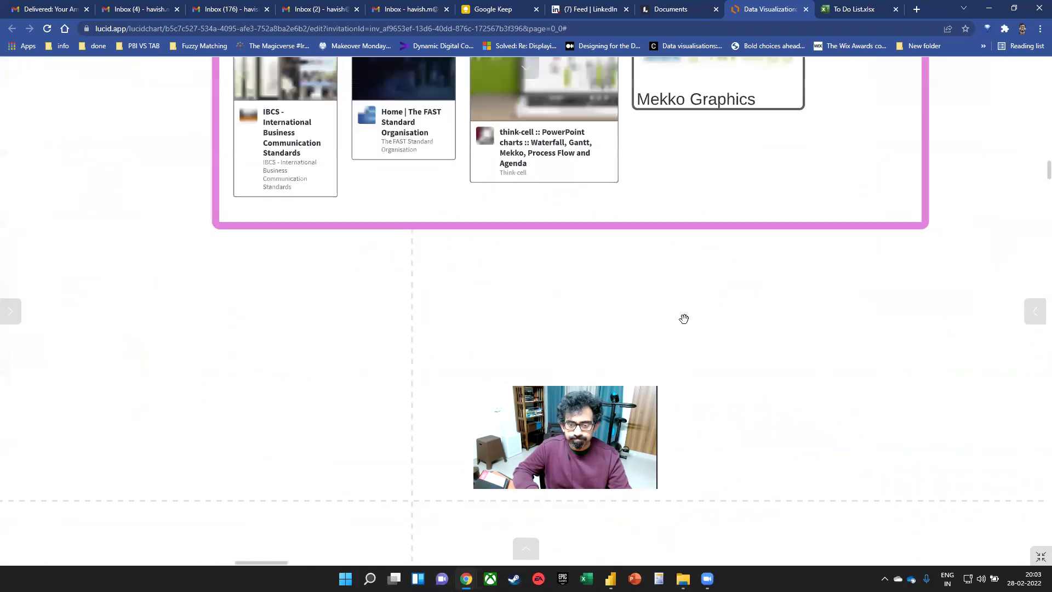
{"action": "left_click_drag", "start_coordinate": [575, 286], "coordinate": [621, 432]}
{"action": "left_click_drag", "start_coordinate": [186, 271], "coordinate": [240, 259]}
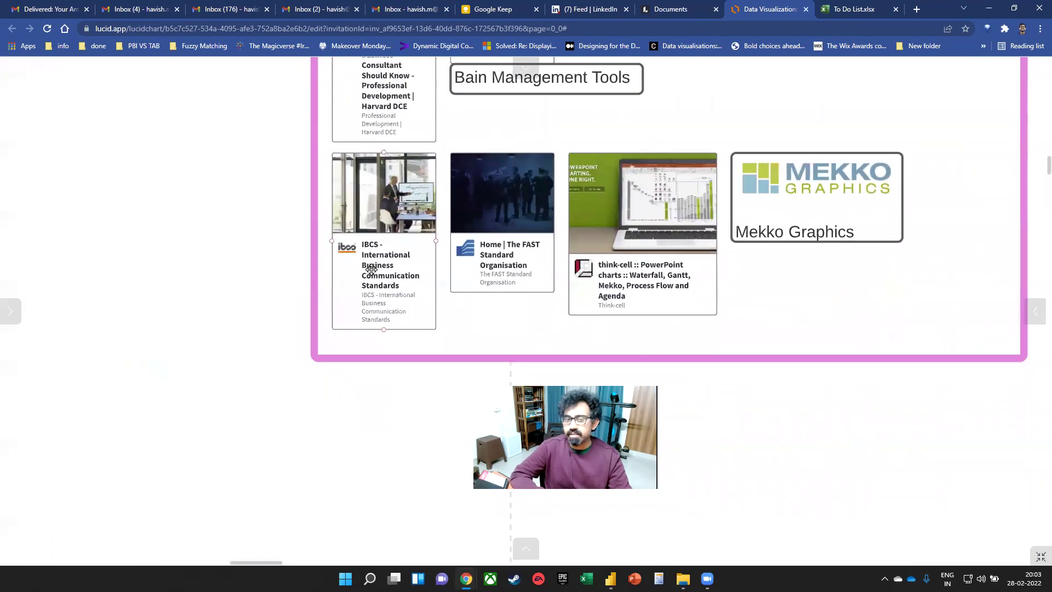
- Open the IBCS website from its link card, scroll through it, and return to Lucidchart
{"action": "left_click", "coordinate": [392, 281]}
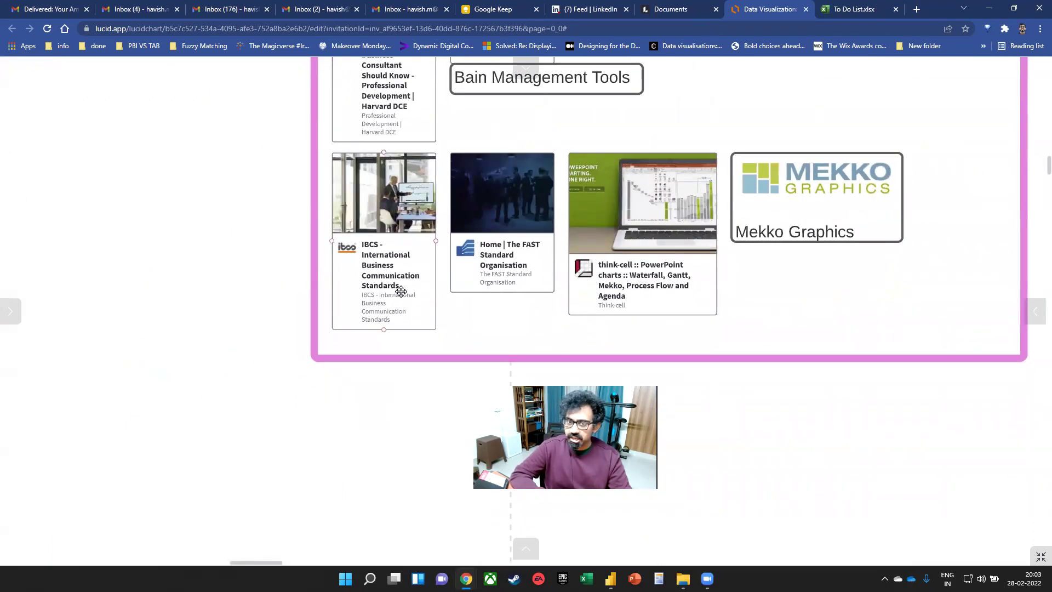
{"action": "left_click_drag", "start_coordinate": [387, 212], "coordinate": [380, 202]}
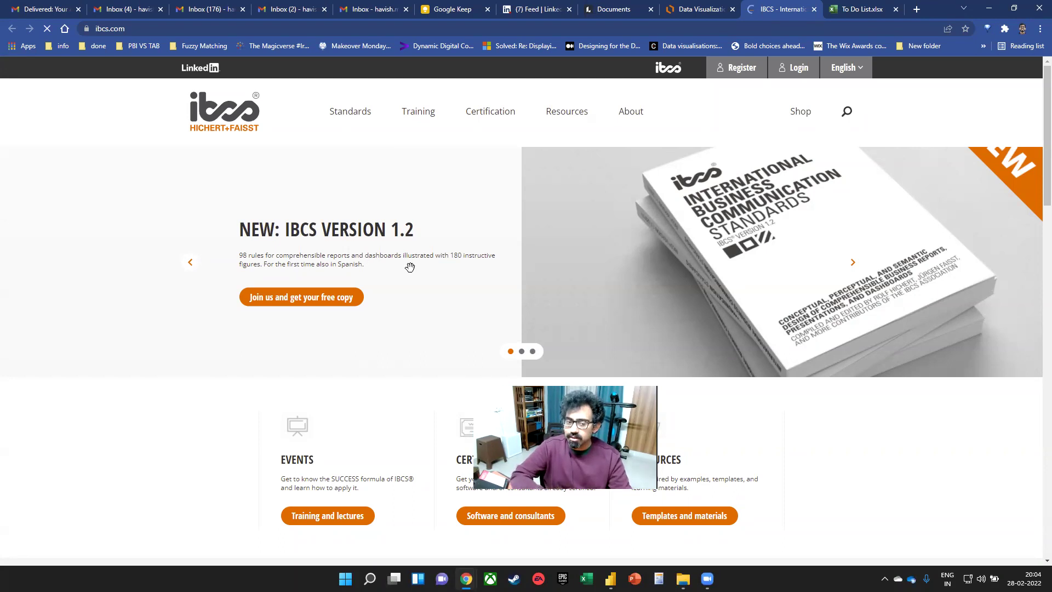
{"action": "scroll", "coordinate": [363, 258], "scroll_direction": "down", "scroll_amount": 3}
{"action": "scroll", "coordinate": [362, 258], "scroll_direction": "down", "scroll_amount": 6}
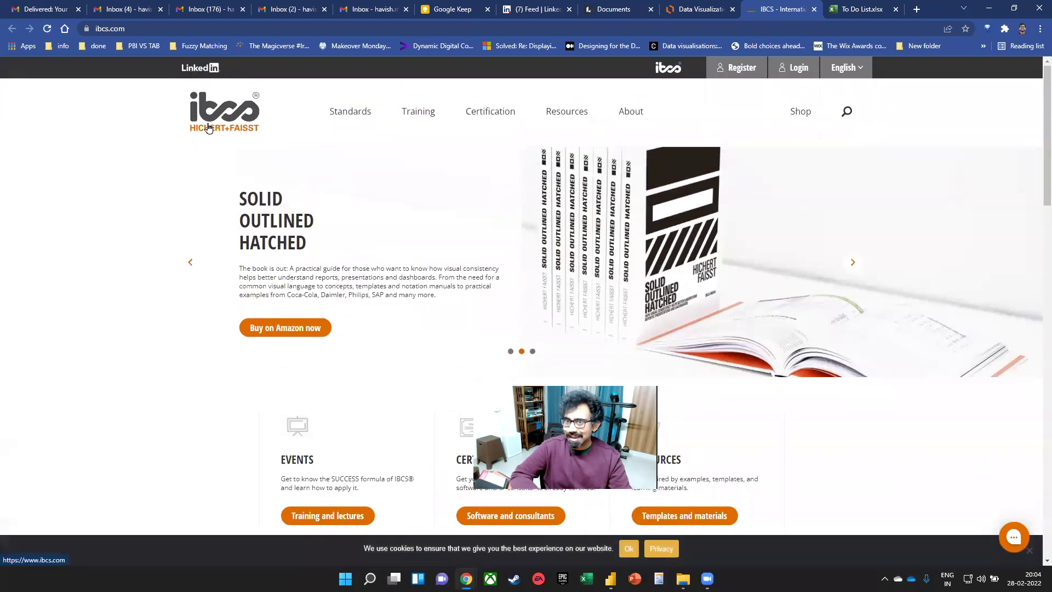
{"action": "left_click", "coordinate": [691, 8]}
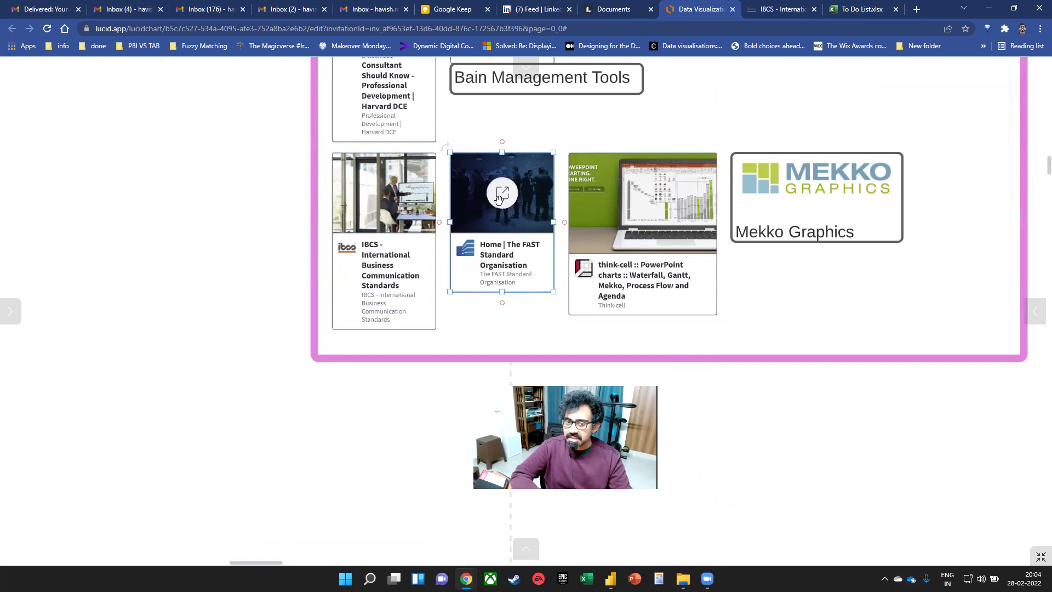
- Browse The FAST Standard website from its card, close its tab, and switch to Power BI Desktop
{"action": "left_click", "coordinate": [503, 197]}
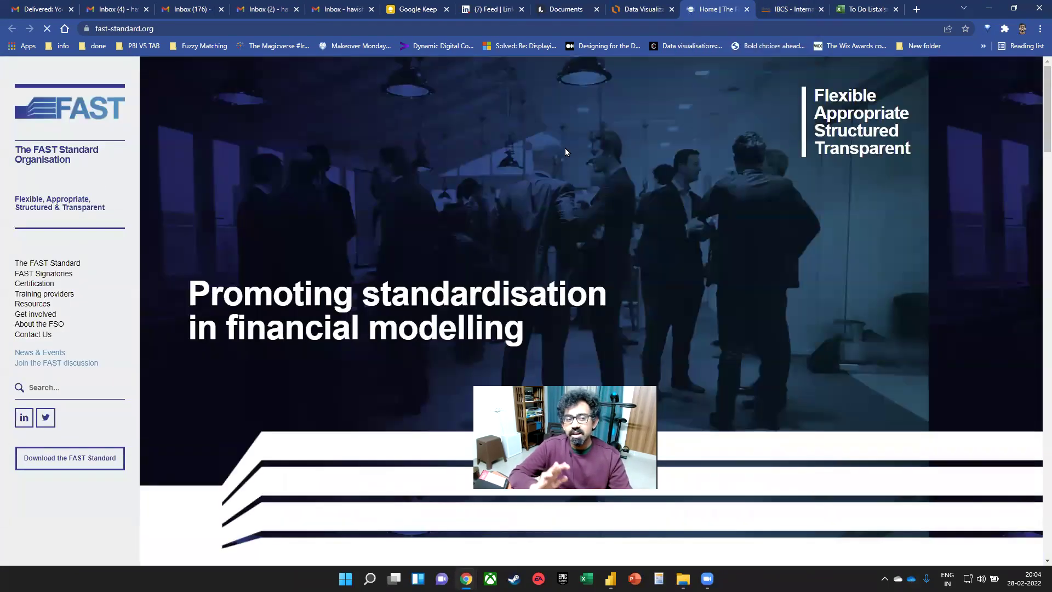
{"action": "scroll", "coordinate": [560, 240], "scroll_direction": "down", "scroll_amount": 4}
{"action": "scroll", "coordinate": [459, 188], "scroll_direction": "up", "scroll_amount": 3}
{"action": "left_click_drag", "start_coordinate": [267, 272], "coordinate": [482, 267]}
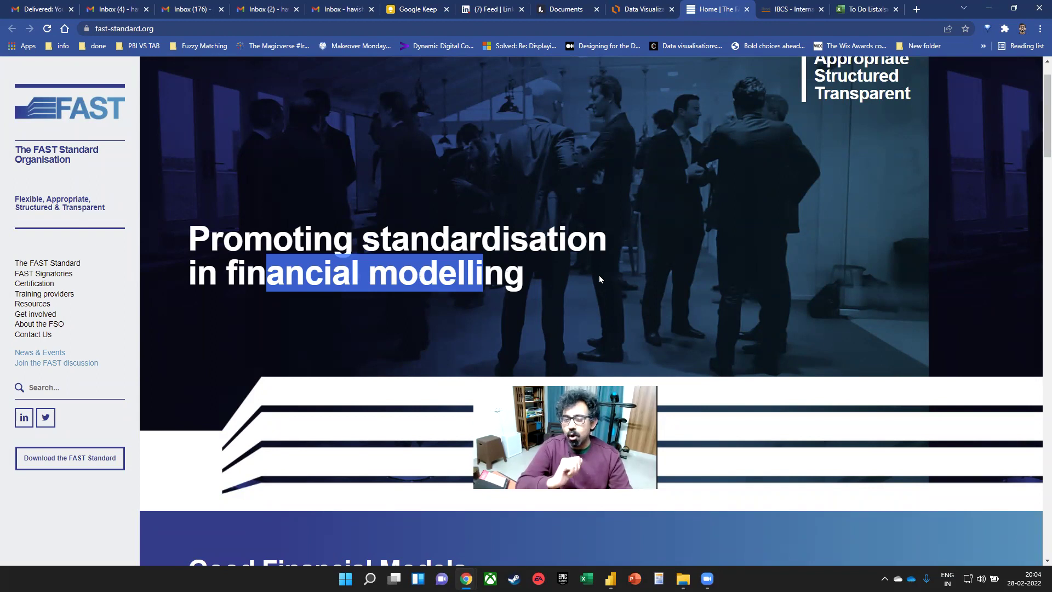
{"action": "scroll", "coordinate": [601, 274], "scroll_direction": "up", "scroll_amount": 1}
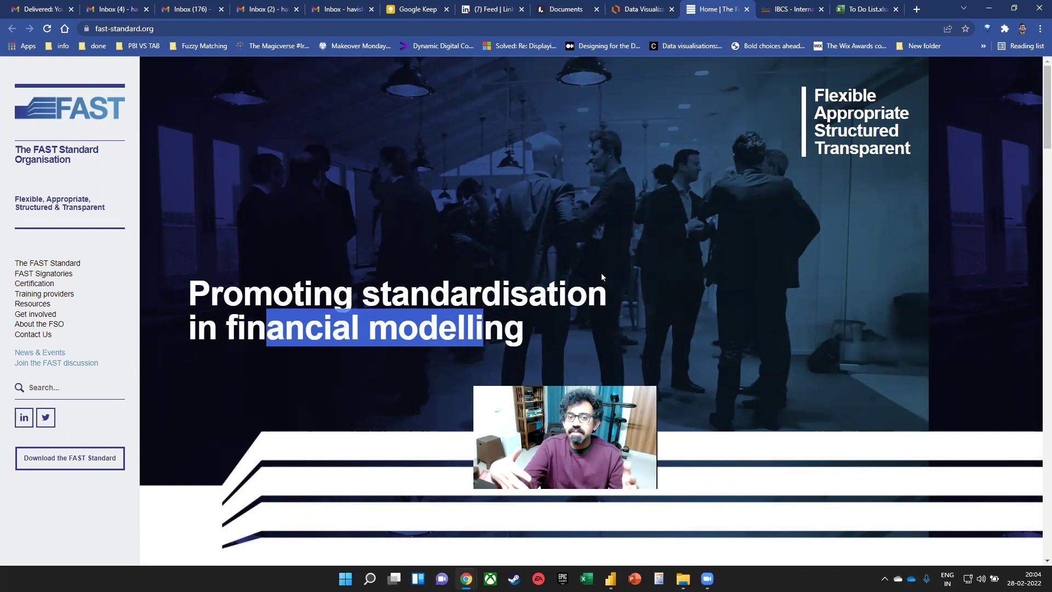
{"action": "left_click", "coordinate": [747, 9]}
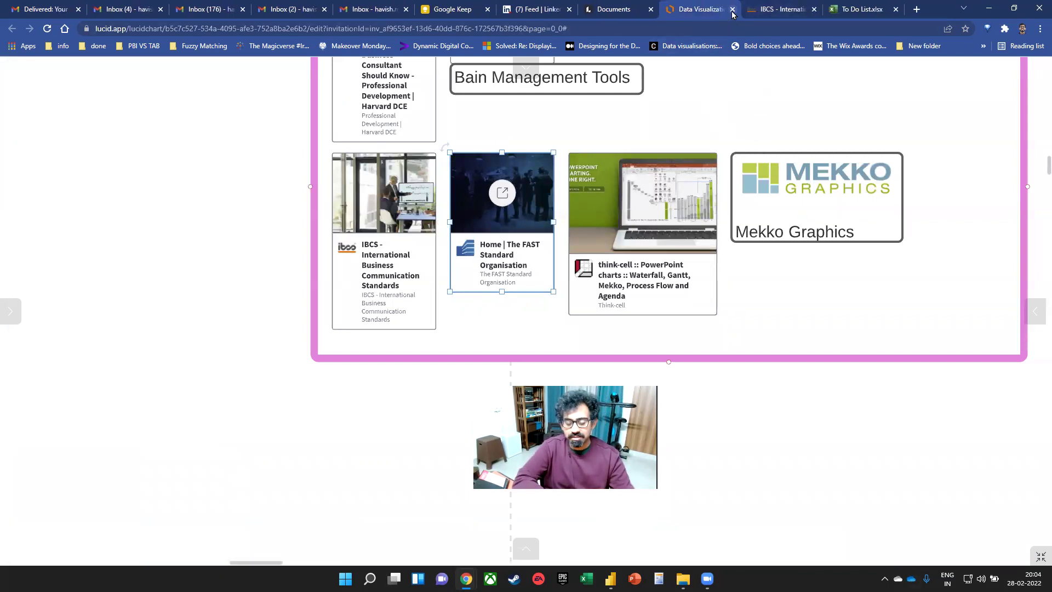
{"action": "key", "text": "alt+Tab"}
{"action": "key", "text": "alt+Tab"}
{"action": "key", "text": "alt+Tab"}
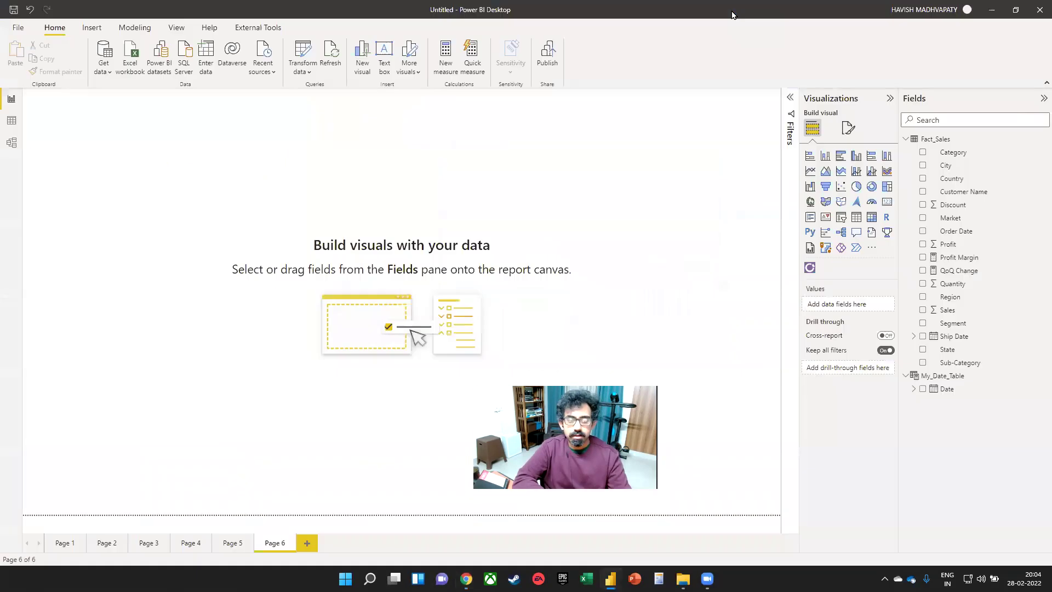
- Pan the Lucidchart canvas past the Fonts box to the Visualizations box, then switch to Excel
{"action": "key", "text": "alt+Tab"}
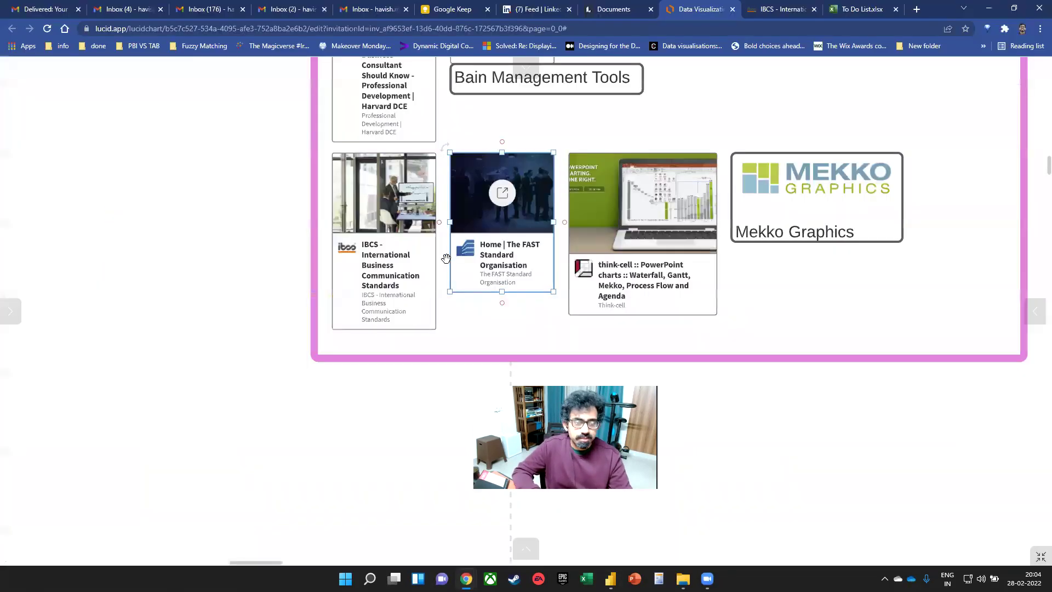
{"action": "scroll", "coordinate": [445, 258], "scroll_direction": "down", "scroll_amount": 5}
{"action": "mouse_move", "coordinate": [262, 493]}
{"action": "left_mouse_down"}
{"action": "mouse_move", "coordinate": [376, 316]}
{"action": "mouse_move", "coordinate": [535, 140]}
{"action": "left_mouse_up"}
{"action": "left_click_drag", "start_coordinate": [260, 331], "coordinate": [506, 111]}
{"action": "left_click_drag", "start_coordinate": [753, 352], "coordinate": [790, 170]}
{"action": "left_click_drag", "start_coordinate": [389, 317], "coordinate": [588, 108]}
{"action": "left_click_drag", "start_coordinate": [648, 305], "coordinate": [786, 202]}
{"action": "left_click_drag", "start_coordinate": [675, 349], "coordinate": [673, 236]}
{"action": "left_click_drag", "start_coordinate": [716, 272], "coordinate": [537, 86]}
{"action": "left_click_drag", "start_coordinate": [956, 387], "coordinate": [843, 273]}
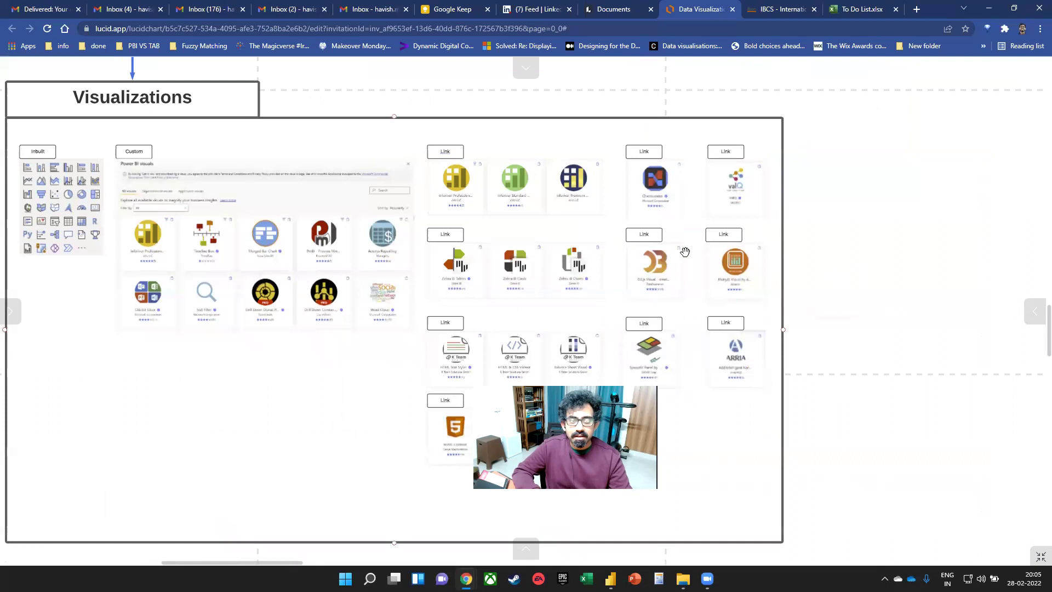
{"action": "scroll", "coordinate": [685, 251], "scroll_direction": "up", "scroll_amount": 2}
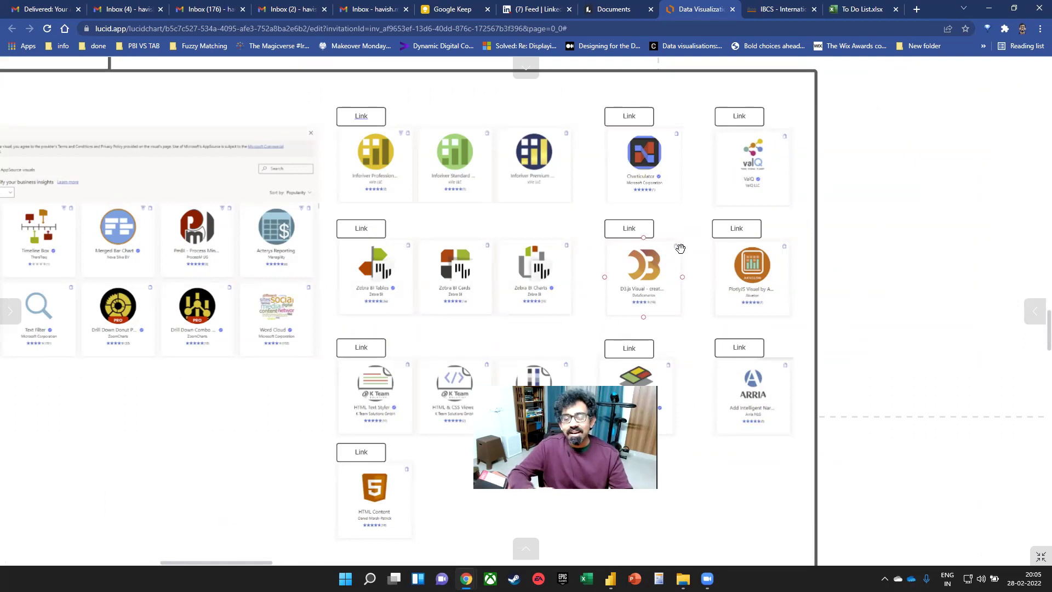
{"action": "left_click", "coordinate": [586, 579]}
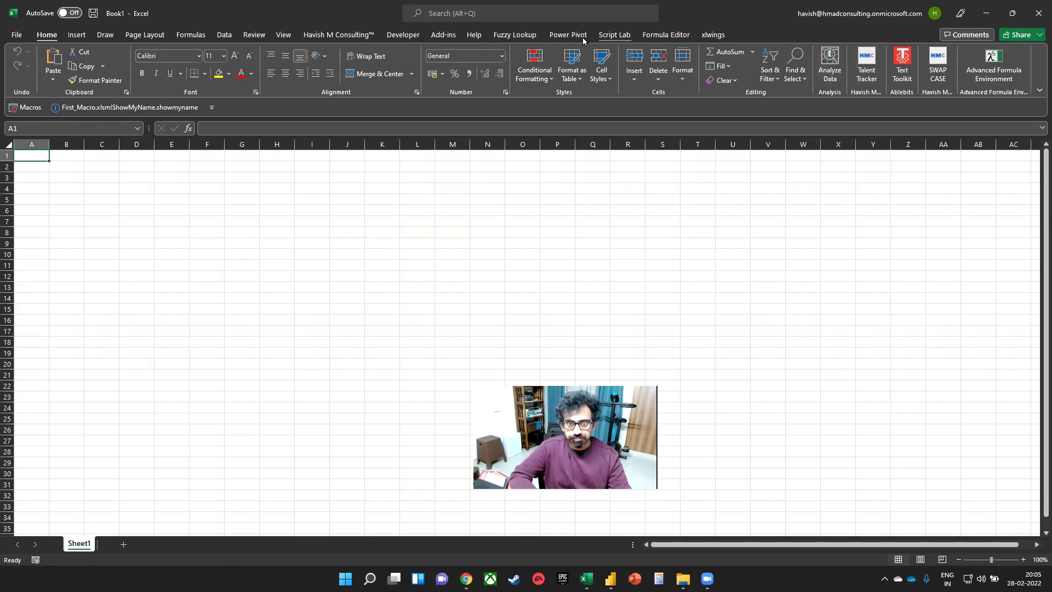
- Open Script Lab's Code pane, showing the Name, Sales and Gender sample snippet
{"action": "left_click", "coordinate": [614, 34]}
{"action": "left_click", "coordinate": [22, 65]}
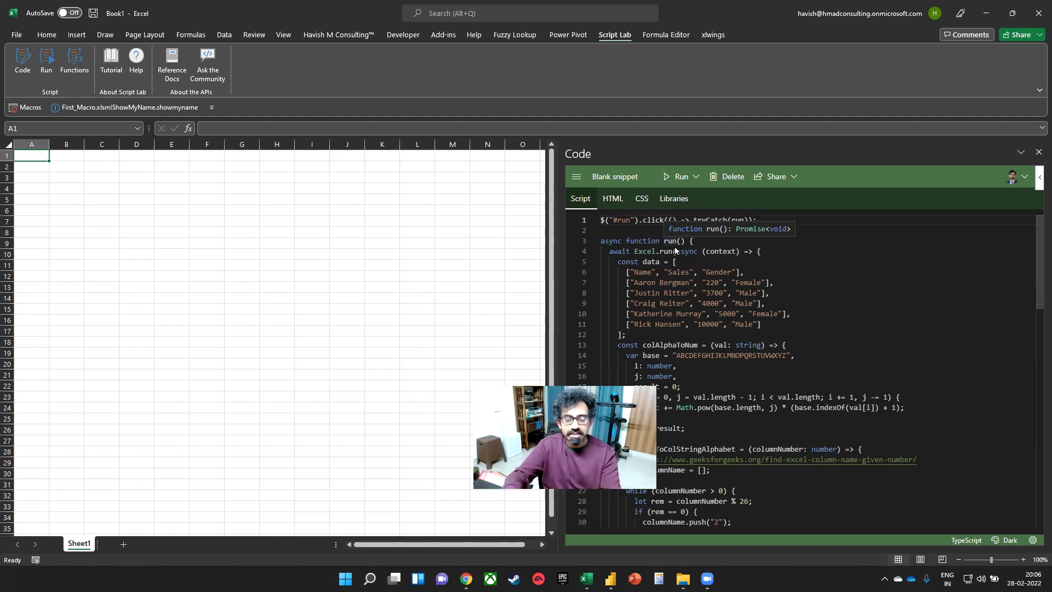
- Run the Script Lab sample from B2 to fill B2:D7, review its data array, and close the pane
{"action": "left_click", "coordinate": [679, 176]}
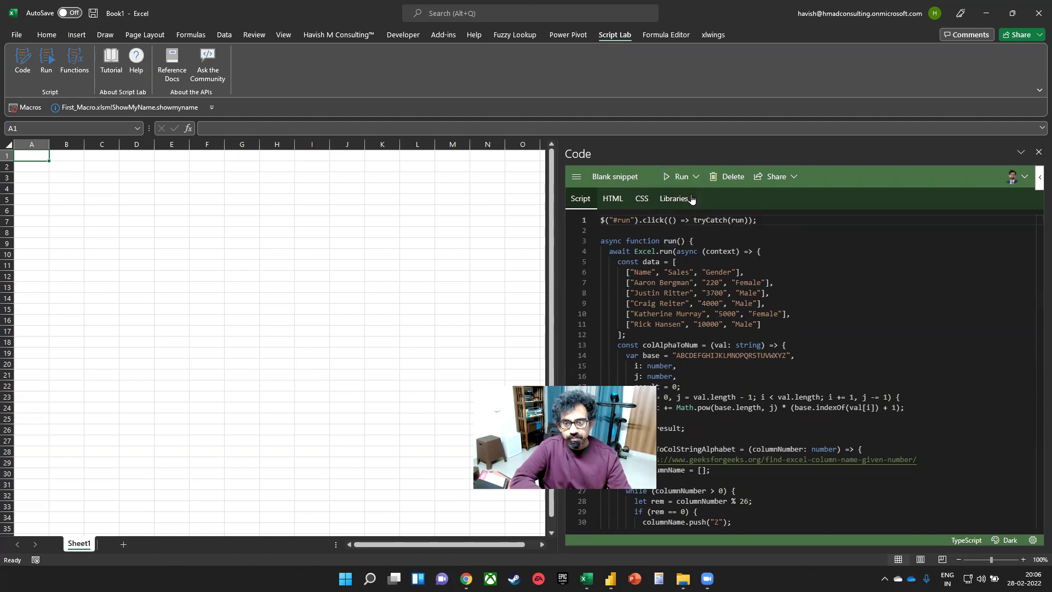
{"action": "left_click", "coordinate": [70, 167]}
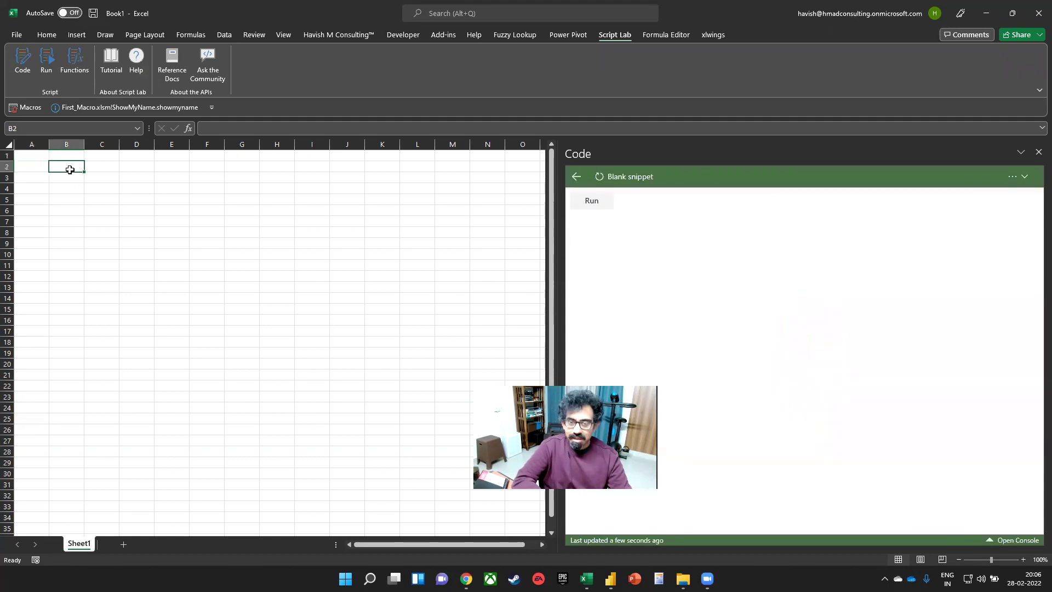
{"action": "scroll", "coordinate": [87, 161], "scroll_direction": "up", "scroll_amount": 4}
{"action": "left_click", "coordinate": [602, 203]}
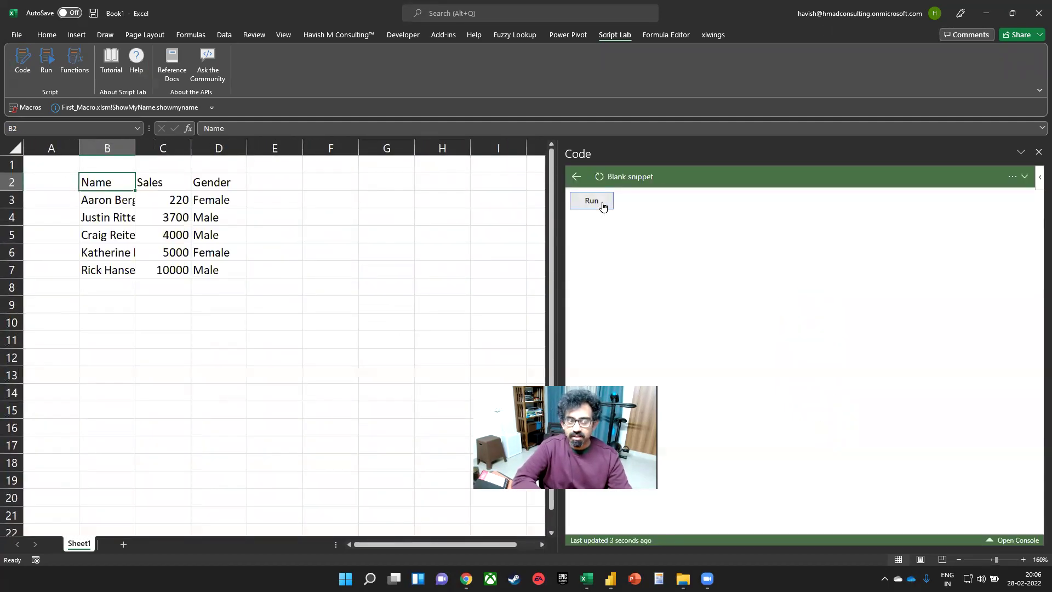
{"action": "left_click", "coordinate": [576, 176]}
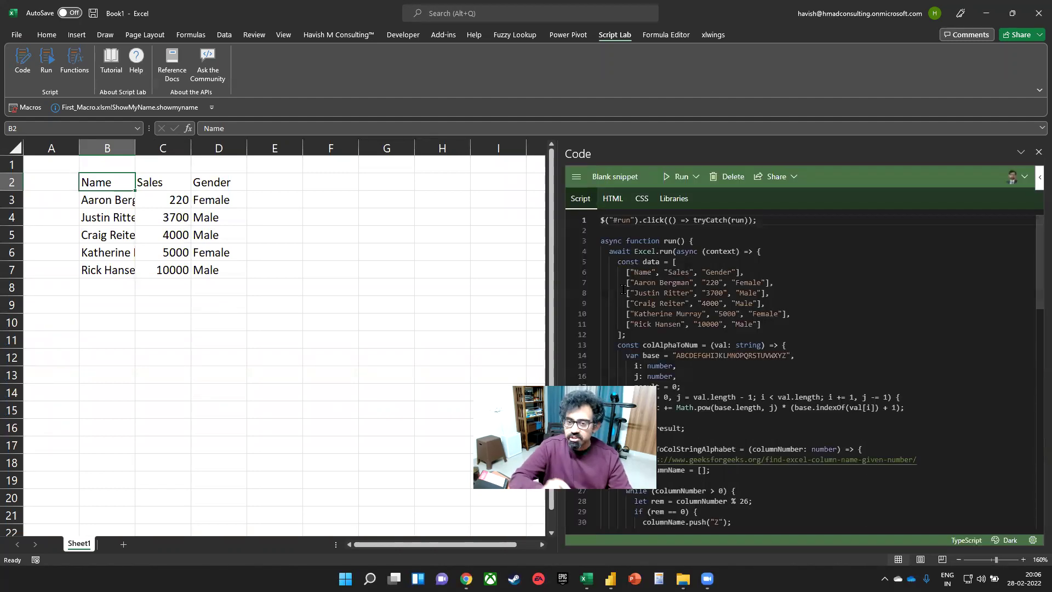
{"action": "left_click_drag", "start_coordinate": [634, 272], "coordinate": [789, 327]}
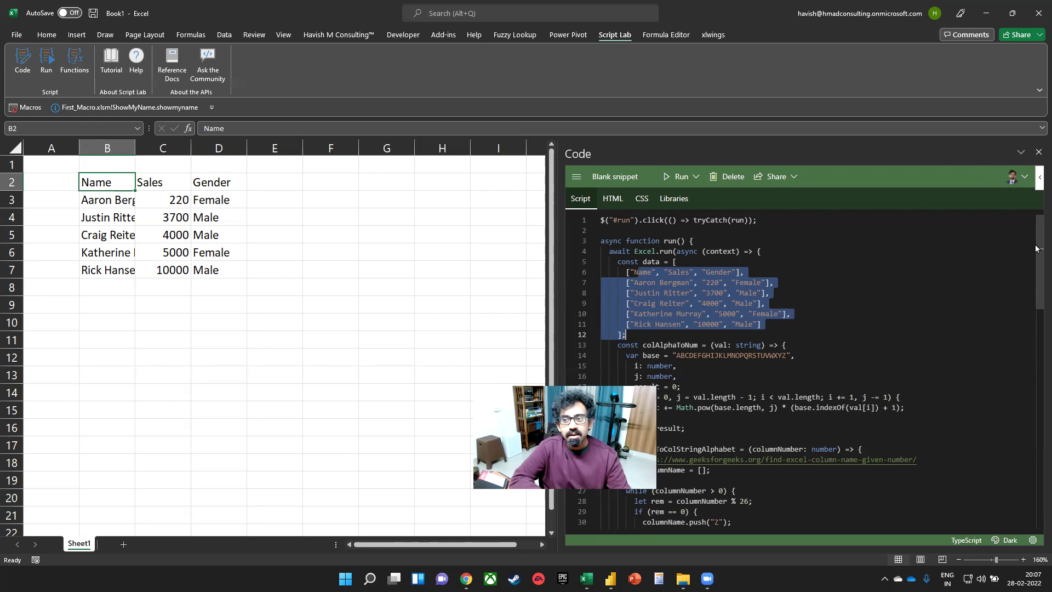
{"action": "left_click", "coordinate": [1038, 152]}
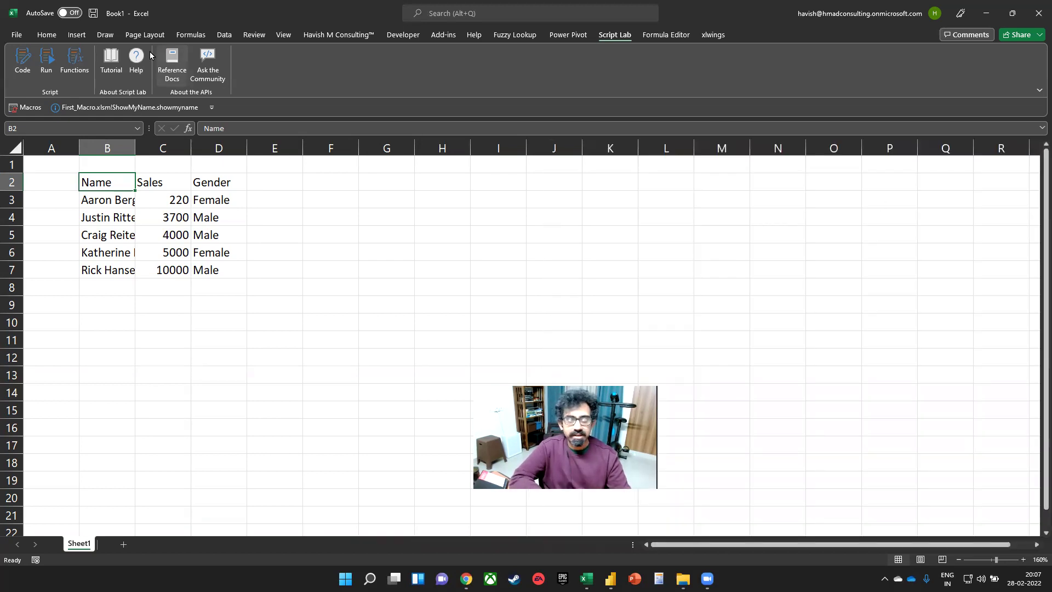
- Search the Office add-in store by the publisher's name and add Stopwatch for Excel, accepting the licence terms
{"action": "left_click", "coordinate": [39, 34]}
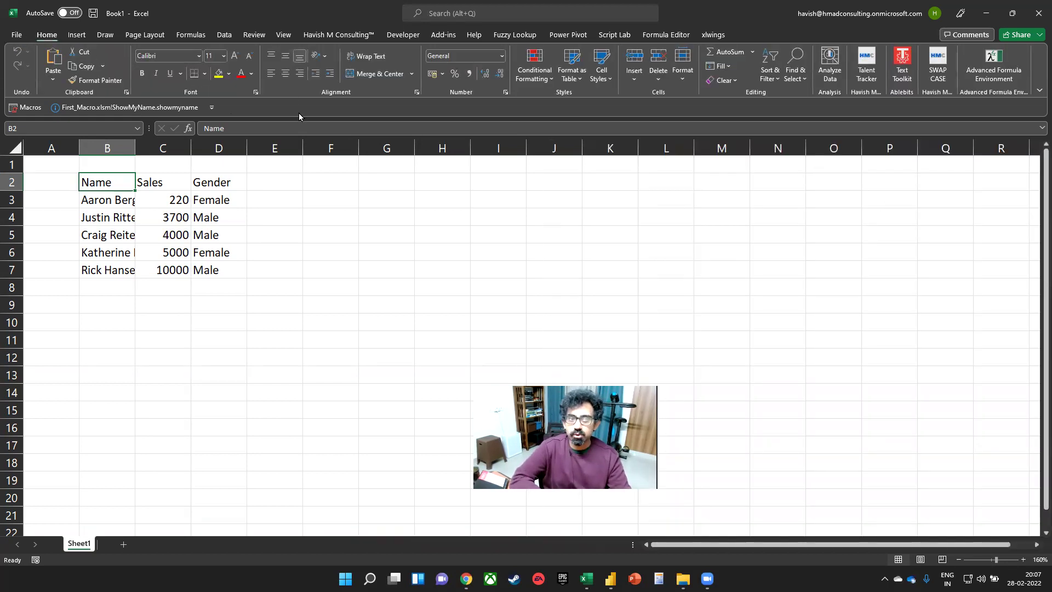
{"action": "left_click", "coordinate": [77, 34]}
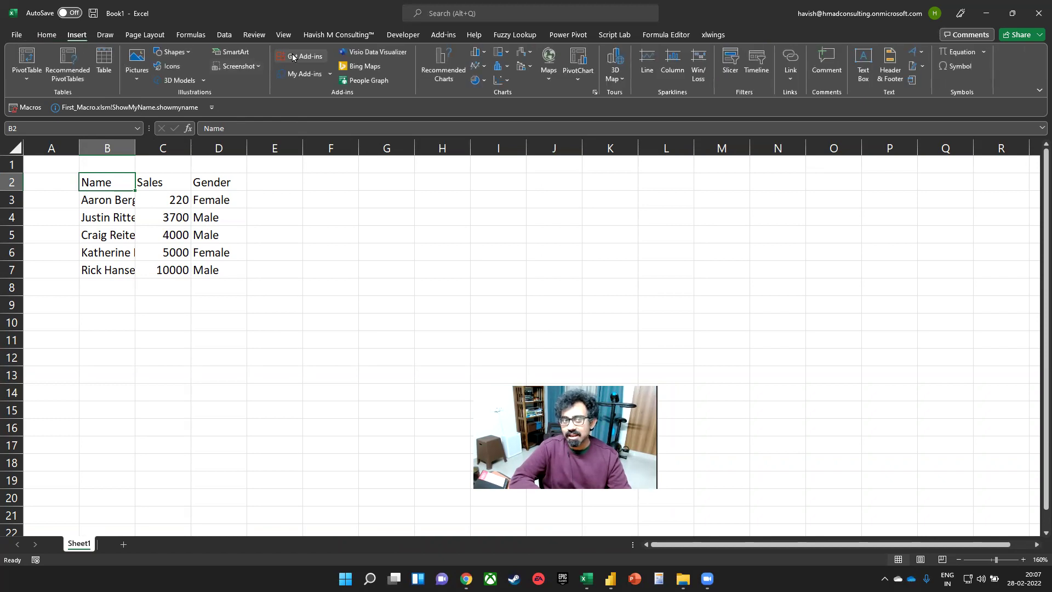
{"action": "left_click", "coordinate": [308, 71]}
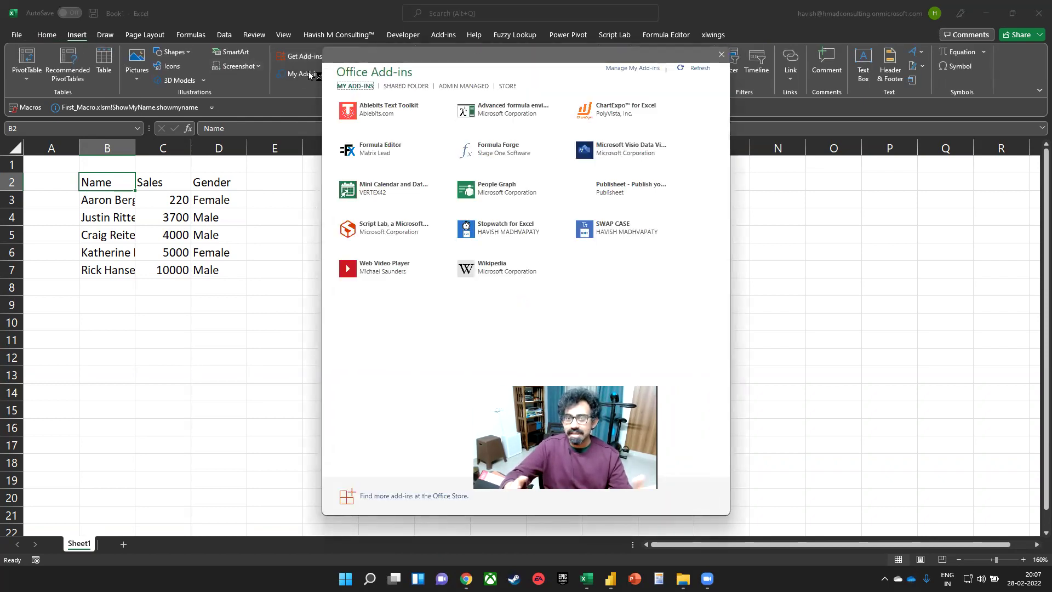
{"action": "left_click", "coordinate": [513, 89]}
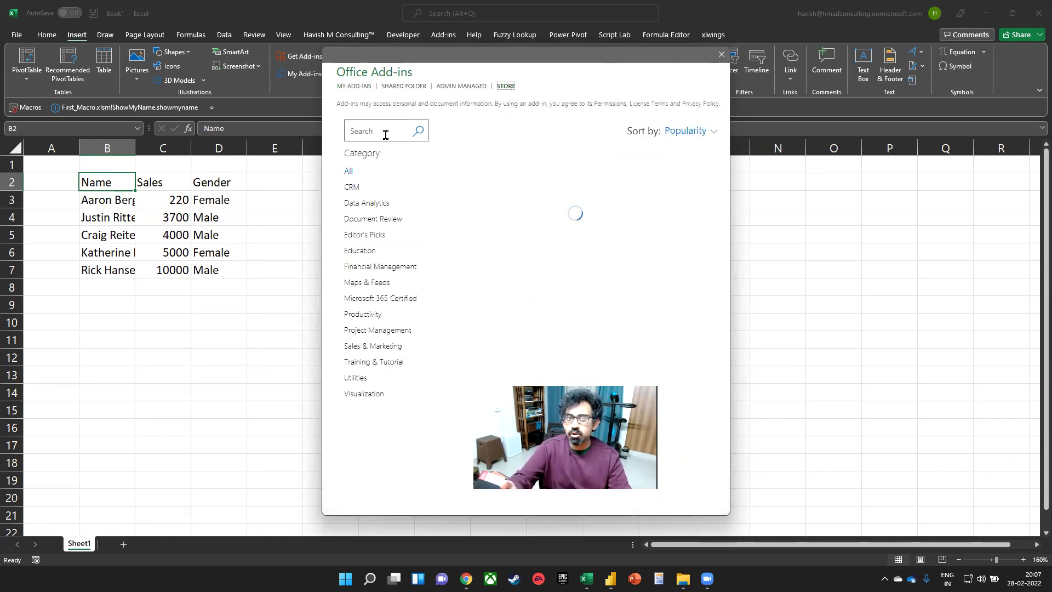
{"action": "left_click", "coordinate": [384, 133]}
{"action": "type", "text": "havis"}
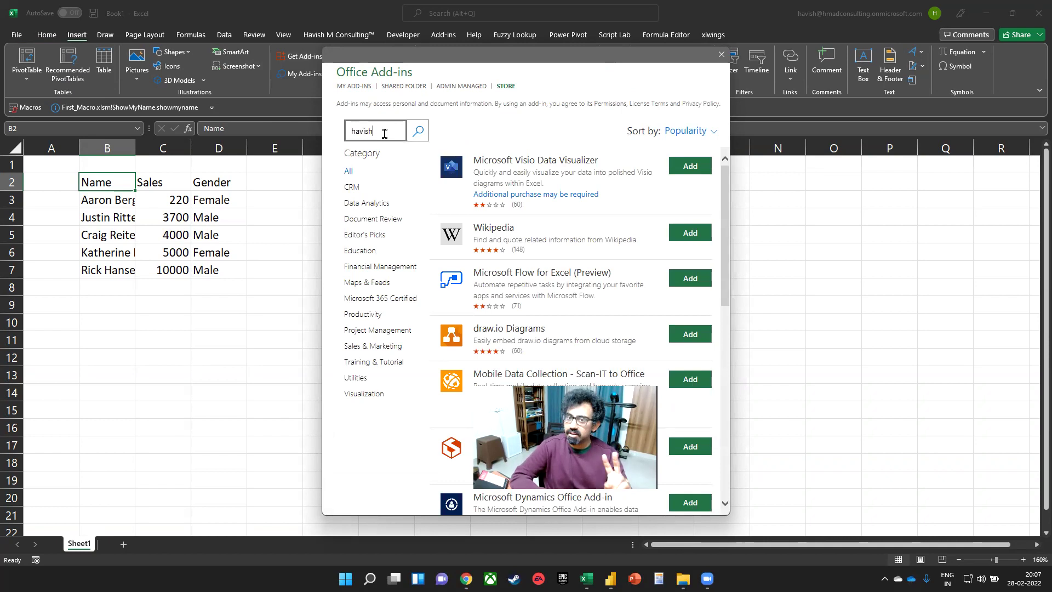
{"action": "type", "text": "h"}
{"action": "key", "text": "Return"}
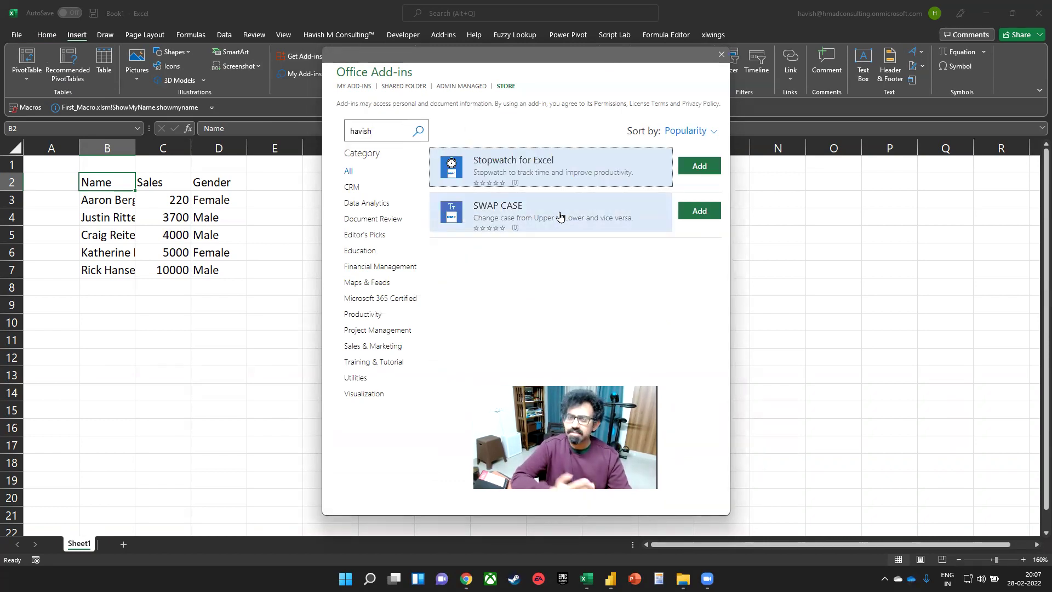
{"action": "left_click", "coordinate": [699, 166]}
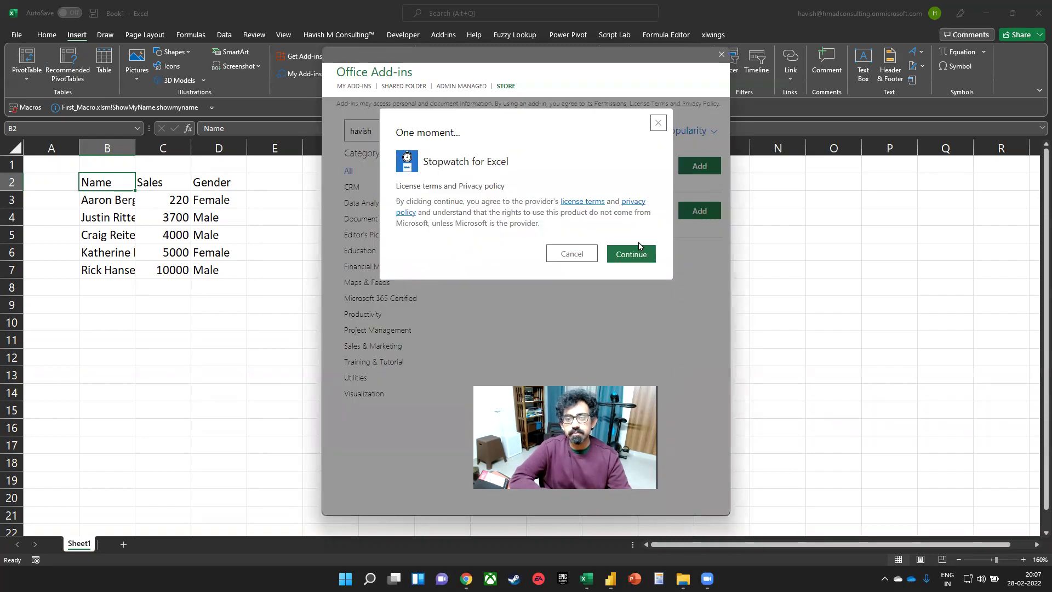
{"action": "left_click", "coordinate": [634, 256]}
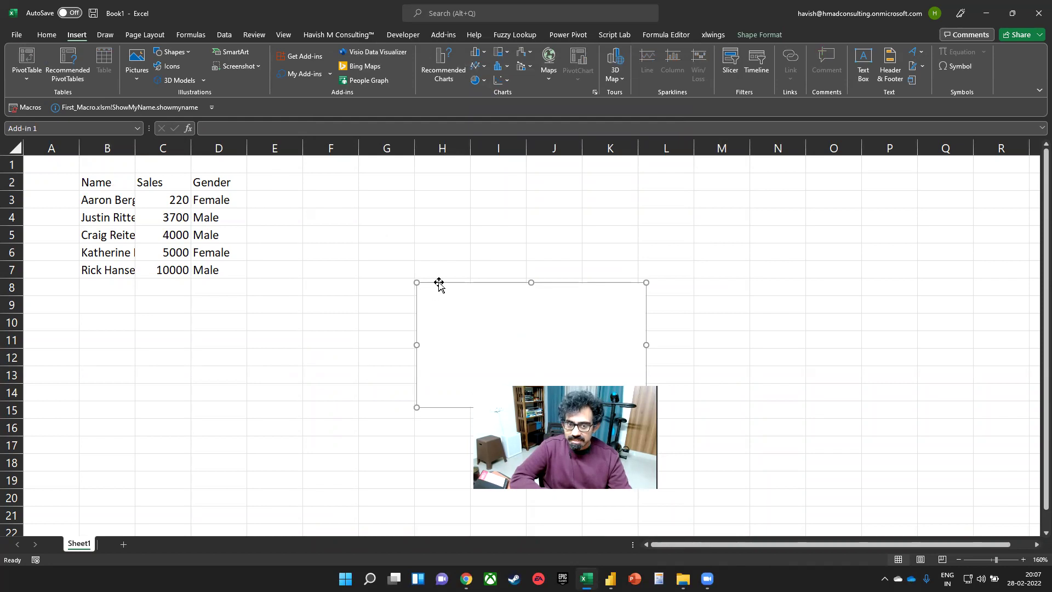
- Move the stopwatch beside the table near columns K–L and start it counting
{"action": "left_click_drag", "start_coordinate": [438, 280], "coordinate": [617, 188]}
{"action": "left_click", "coordinate": [640, 266]}
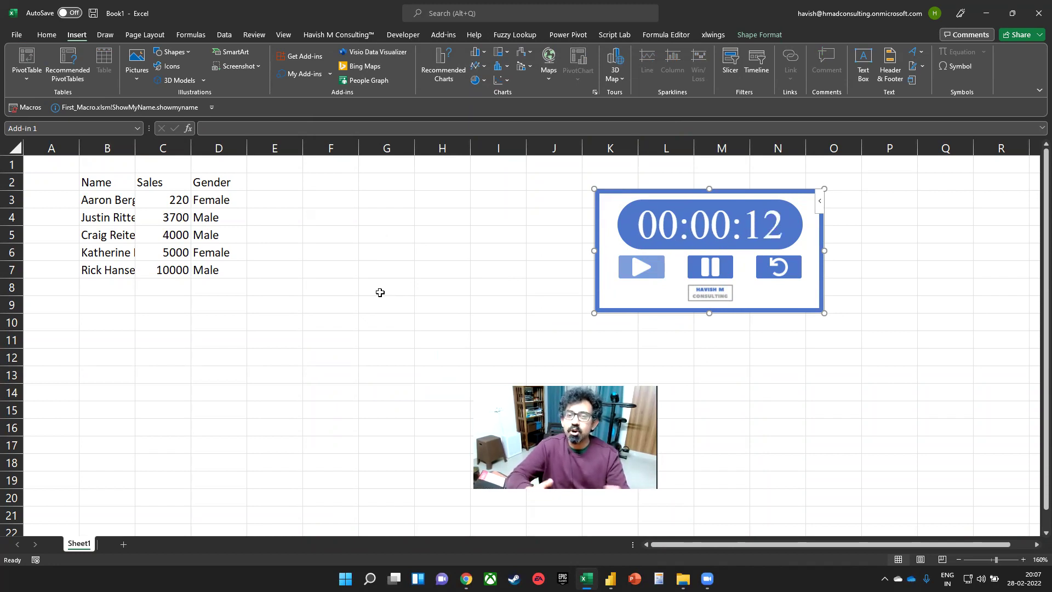
{"action": "left_click", "coordinate": [366, 289]}
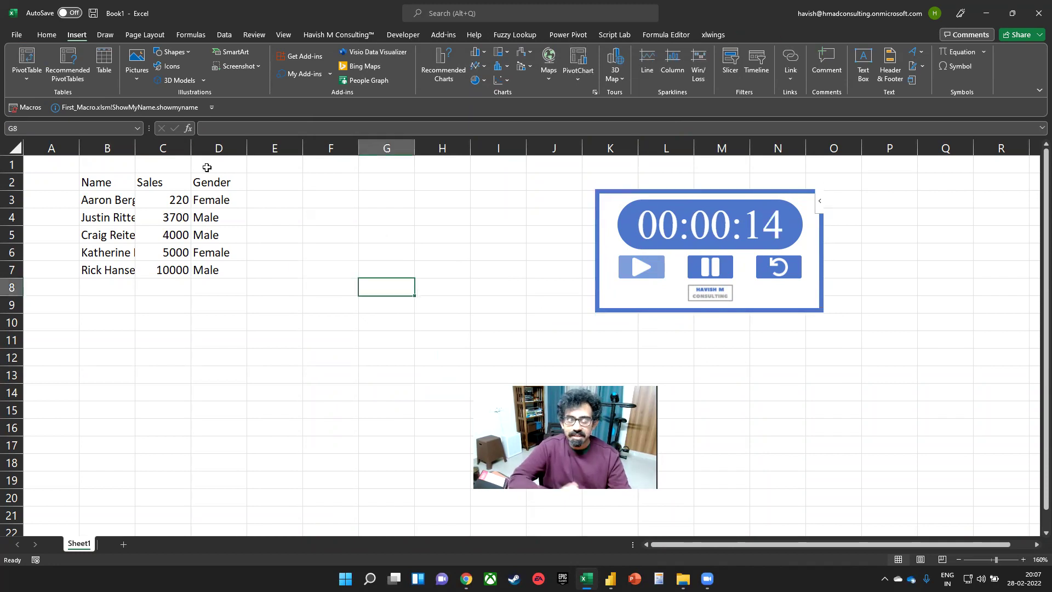
- Insert the Web Video Player add-in from recently used add-ins, then switch windows
{"action": "left_click", "coordinate": [330, 74]}
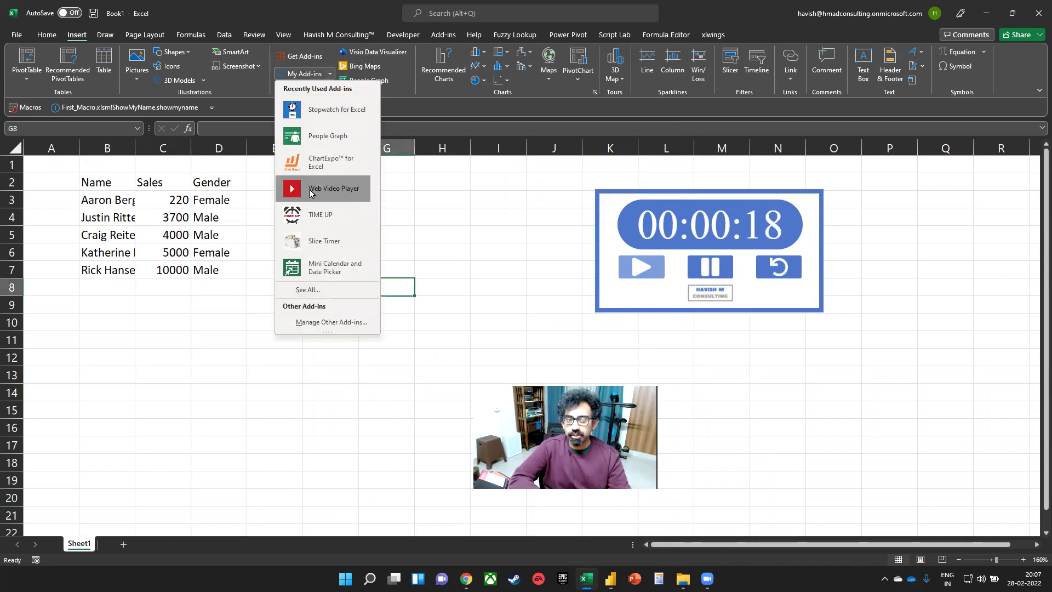
{"action": "left_click", "coordinate": [310, 191]}
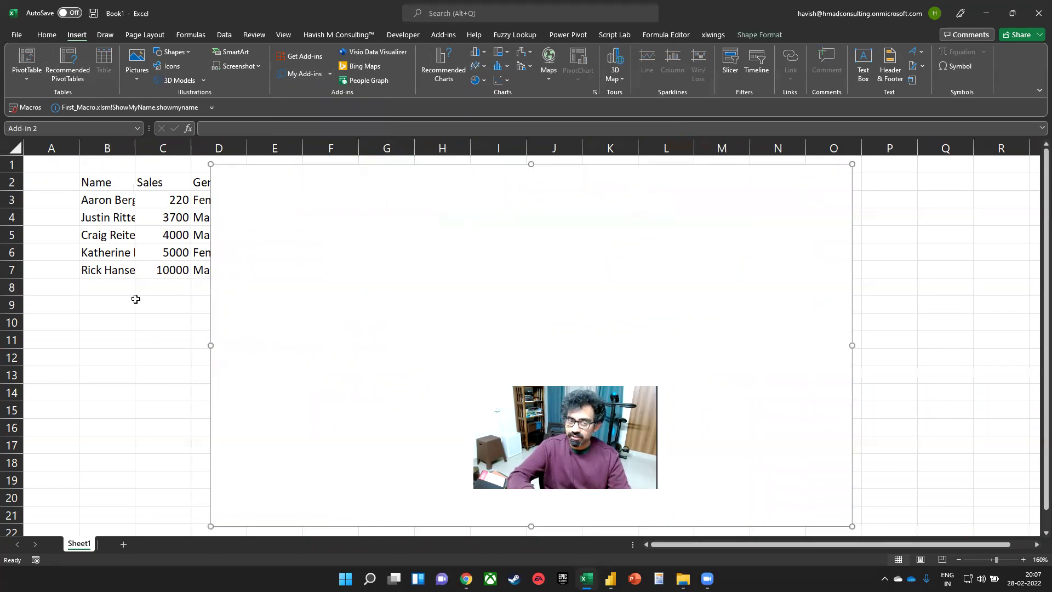
{"action": "key", "text": "alt+Tab"}
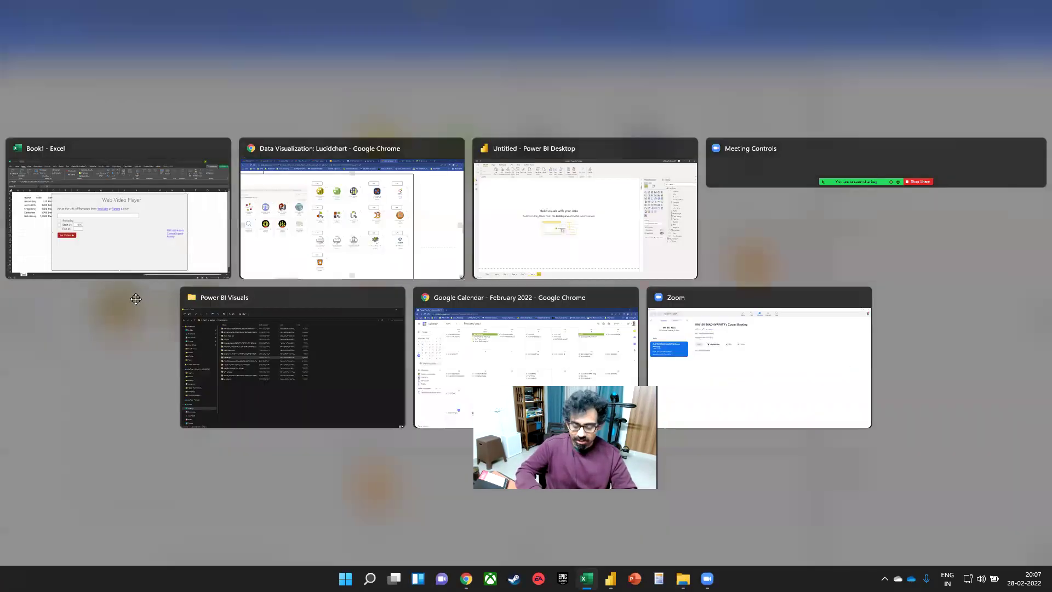
- Open the 'Select Range till Last Cell' YouTube video in a new window, close it, and return to the add-in's URL field
{"action": "key", "text": "ctrl+n"}
{"action": "type", "text": "hav"}
{"action": "key", "text": "ctrl+a"}
{"action": "type", "text": "youtube.com"}
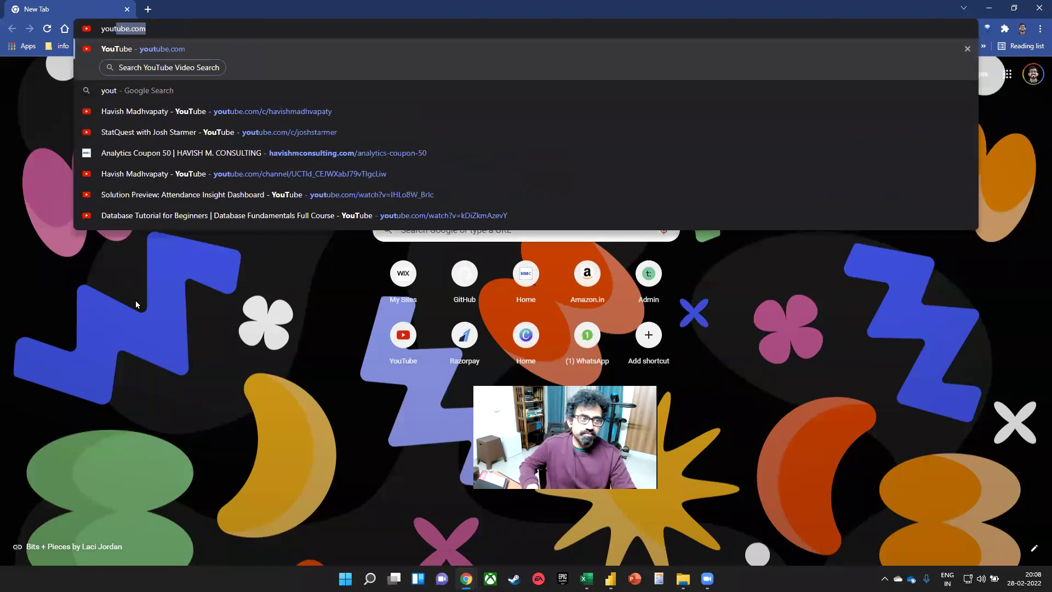
{"action": "key", "text": "Return"}
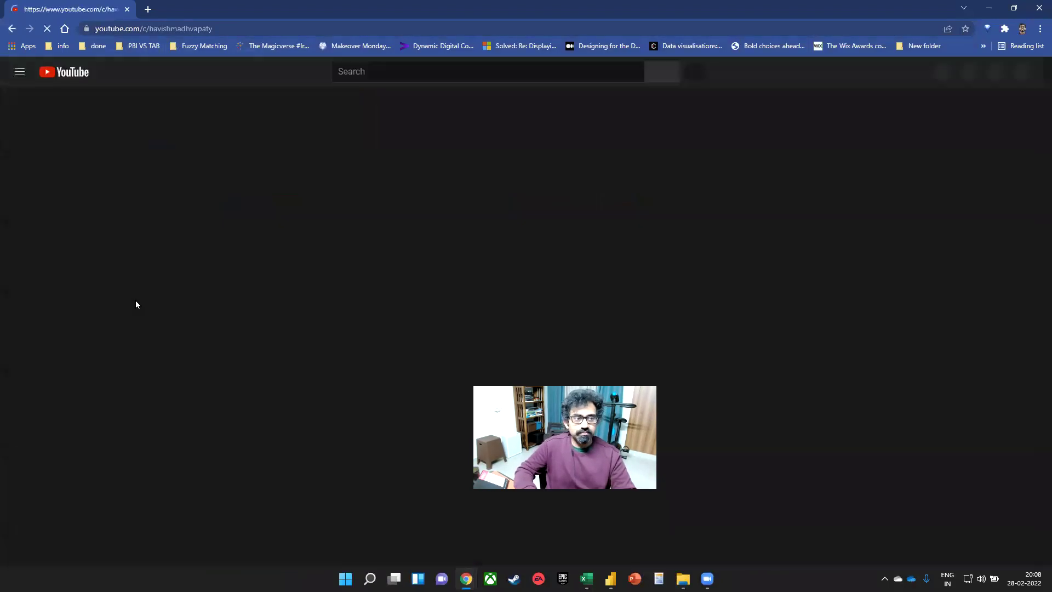
{"action": "left_click", "coordinate": [265, 382]}
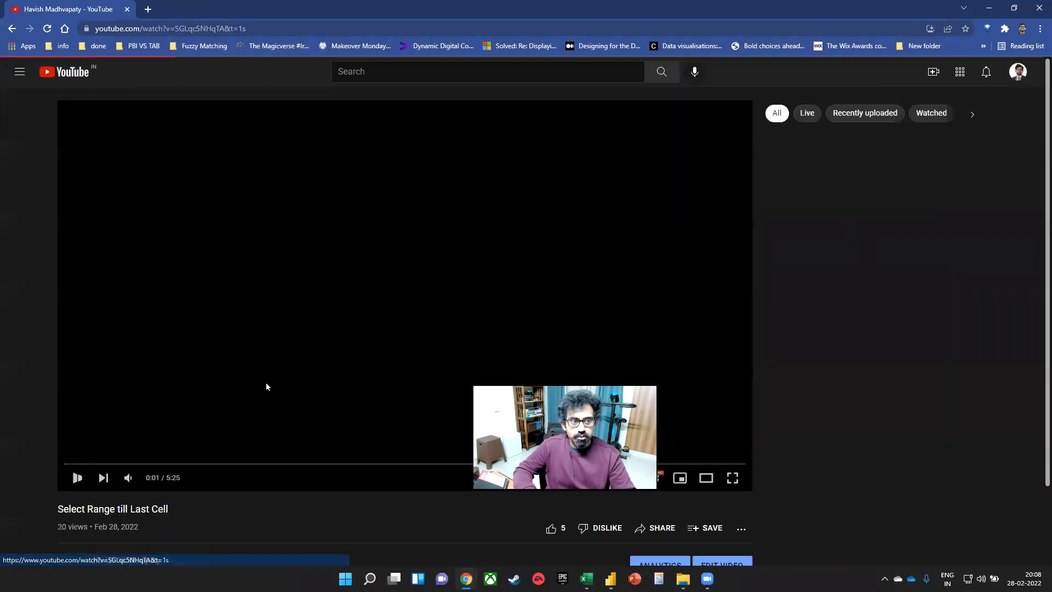
{"action": "key", "text": "ctrl+w"}
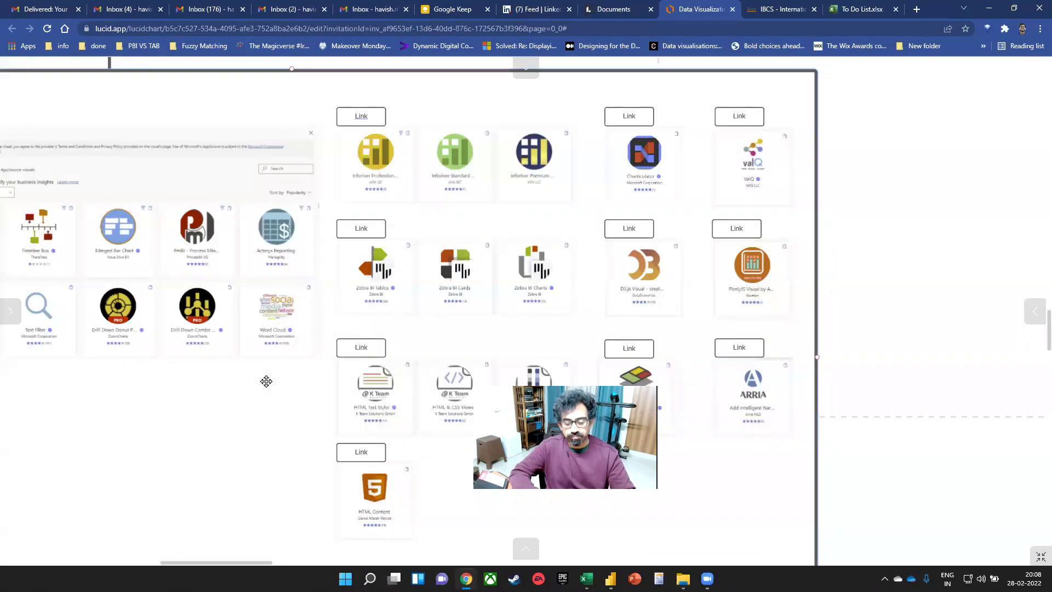
{"action": "key", "text": "alt+Tab"}
{"action": "left_click", "coordinate": [333, 264]}
- Embed the Select Range till Last Cell video in the Web Video Player from its pasted URL
{"action": "type", "text": "https://www.youtube.com/watch?v=SGLqc5NHqTA&t=1s"}
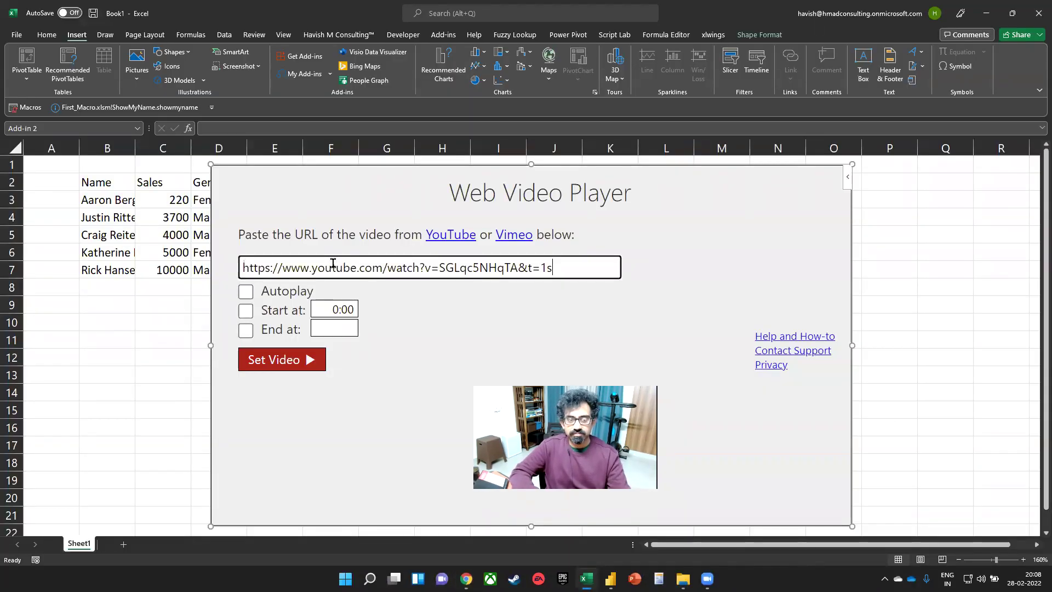
{"action": "left_click", "coordinate": [316, 367]}
{"action": "left_click", "coordinate": [161, 335]}
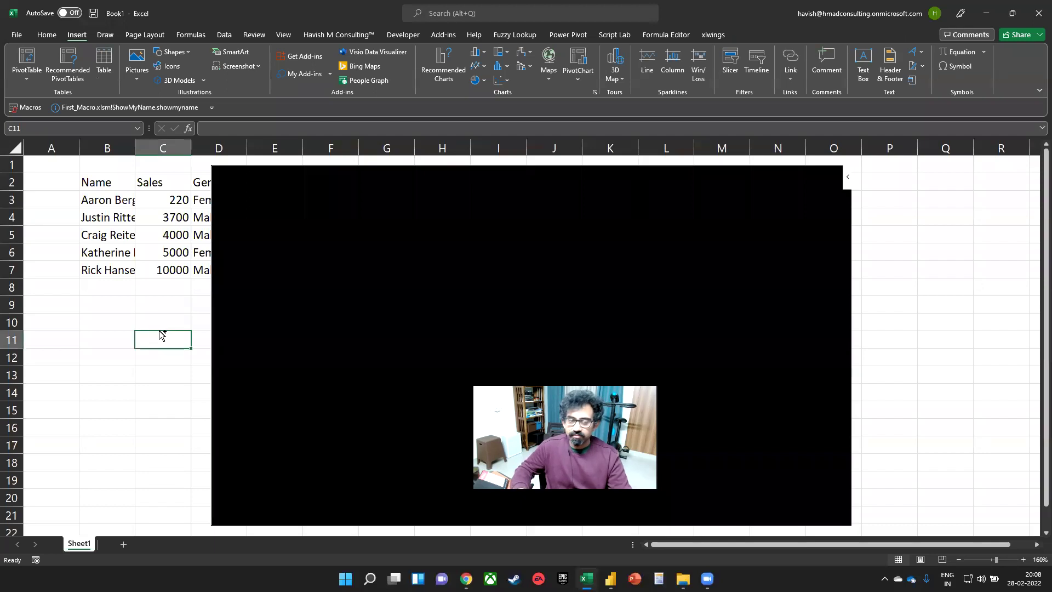
{"action": "scroll", "coordinate": [162, 336], "scroll_direction": "down", "scroll_amount": 3}
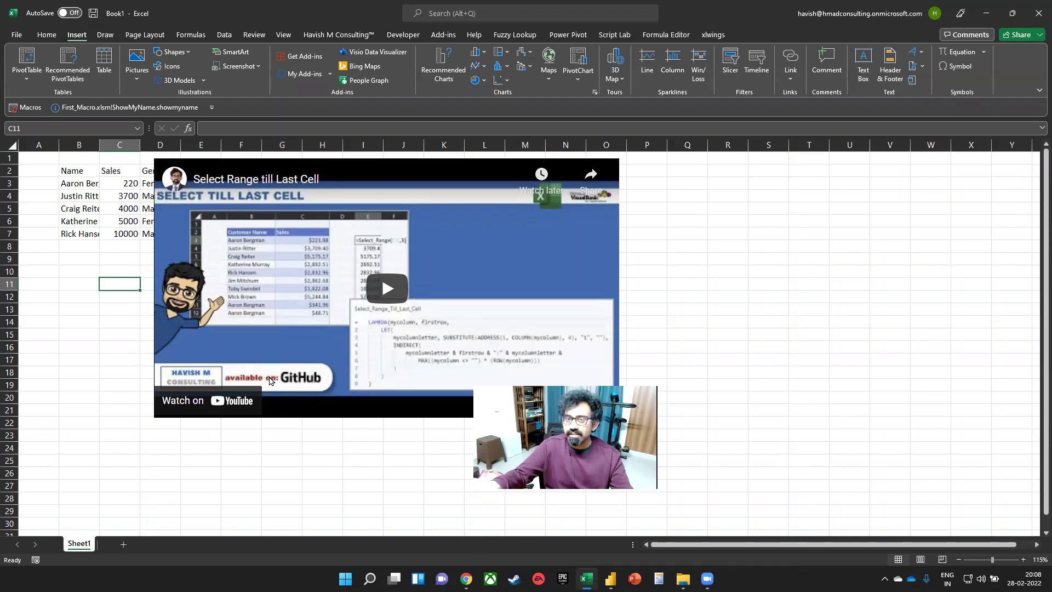
{"action": "left_click", "coordinate": [88, 335]}
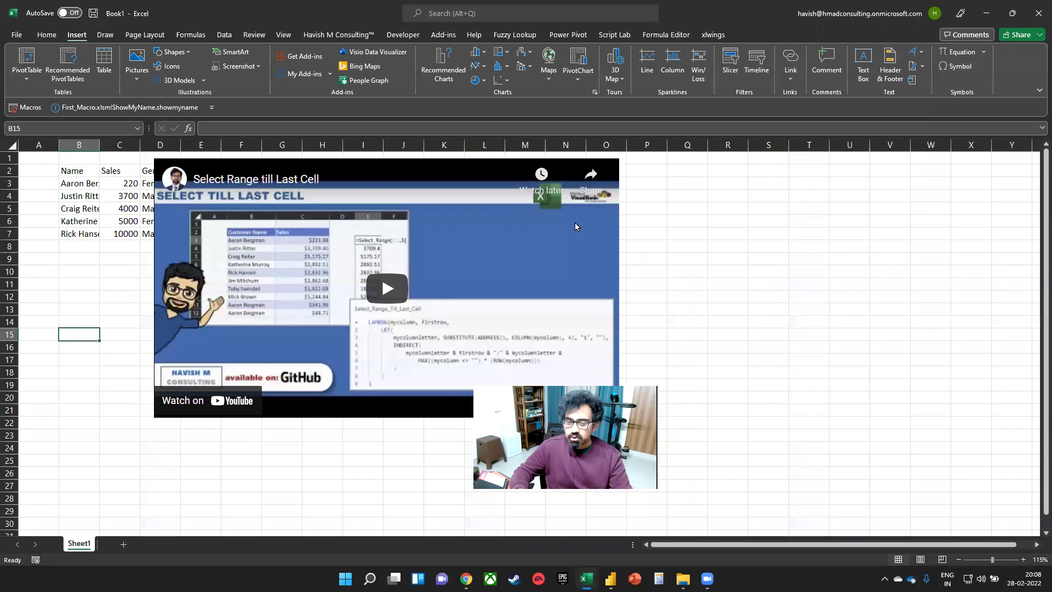
- Select the embedded video player add-in and delete it from the sheet
{"action": "left_click", "coordinate": [618, 183]}
{"action": "left_click", "coordinate": [616, 172]}
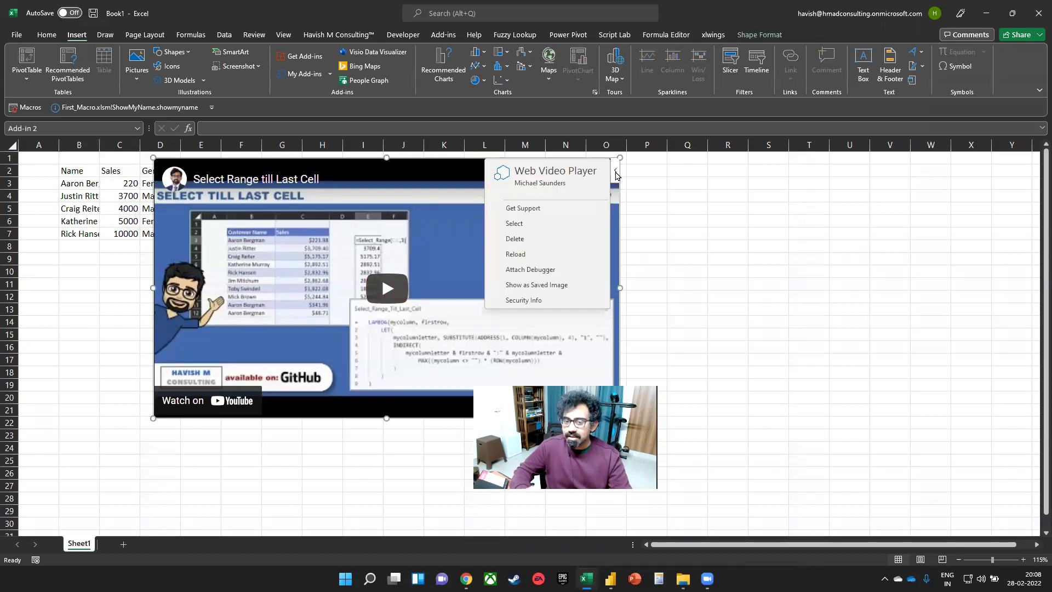
{"action": "left_click", "coordinate": [695, 250]}
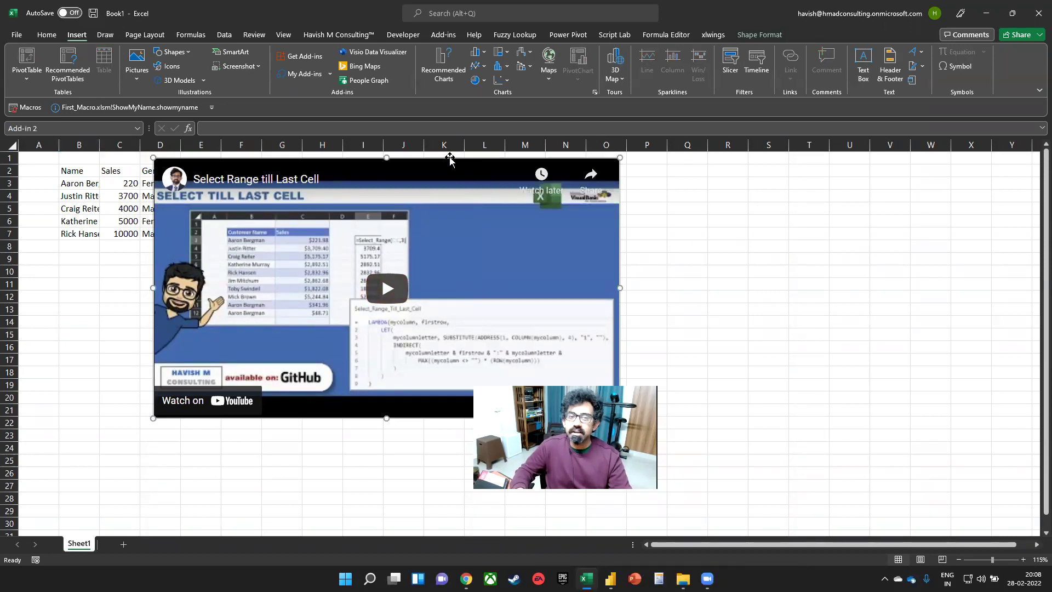
{"action": "key", "text": "Delete"}
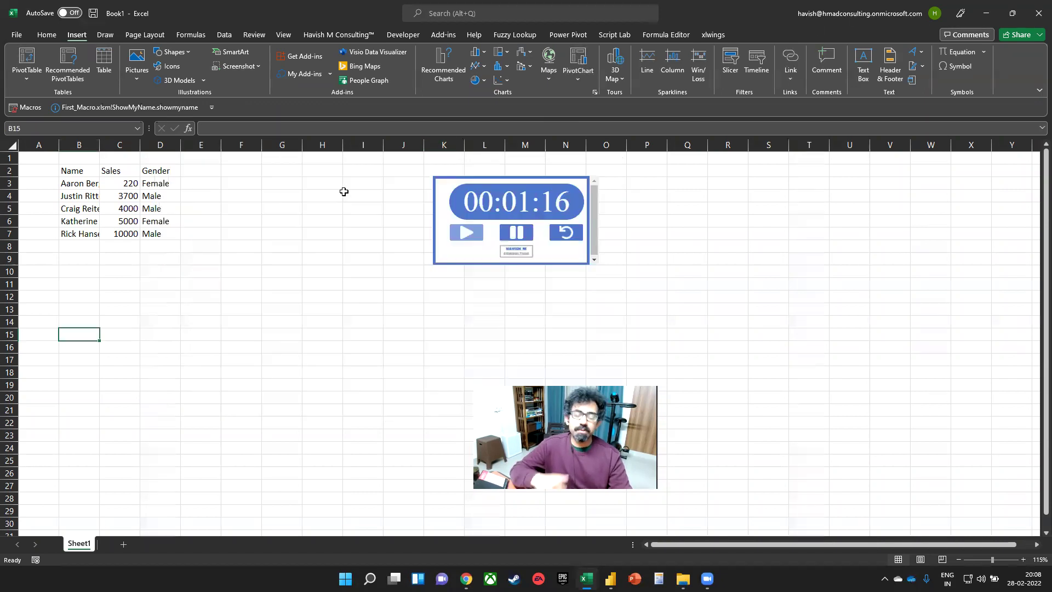
- Open the Talent Tracker pane from the Home ribbon and drag its edge to widen it
{"action": "scroll", "coordinate": [157, 186], "scroll_direction": "up", "scroll_amount": 1}
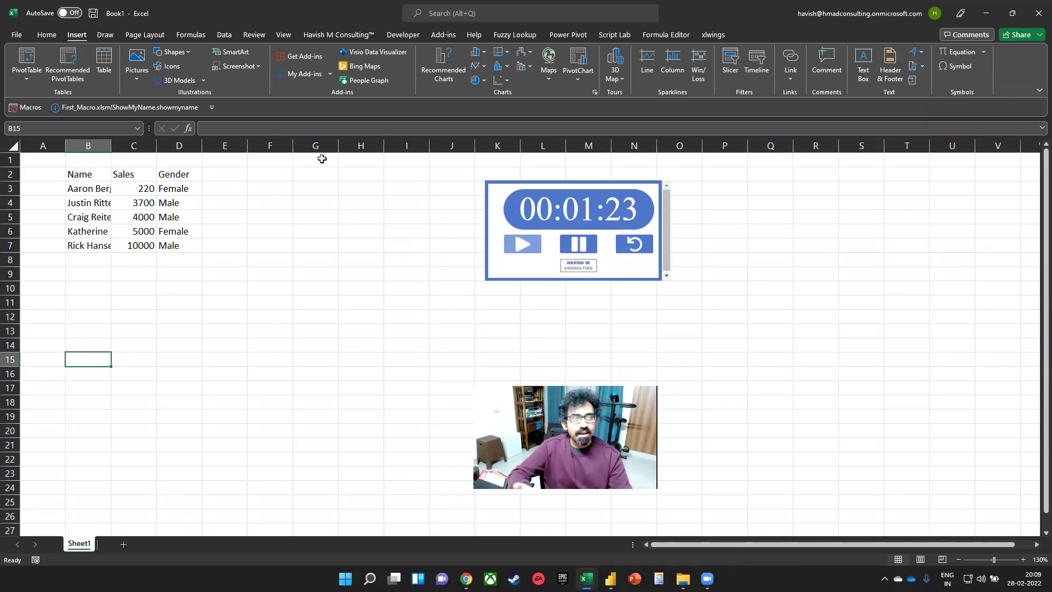
{"action": "left_click", "coordinate": [47, 35]}
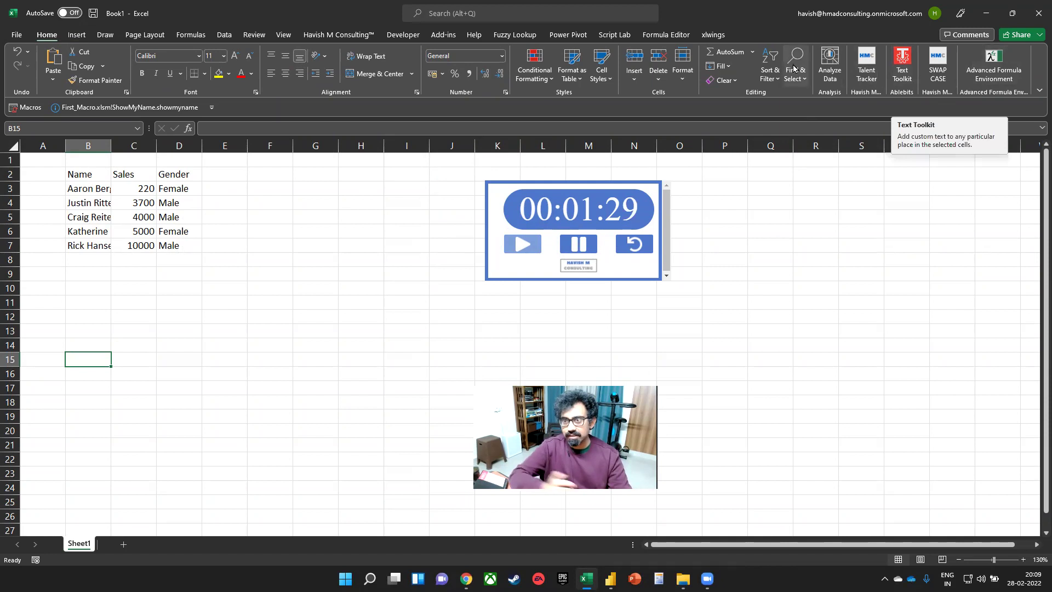
{"action": "left_click", "coordinate": [864, 71]}
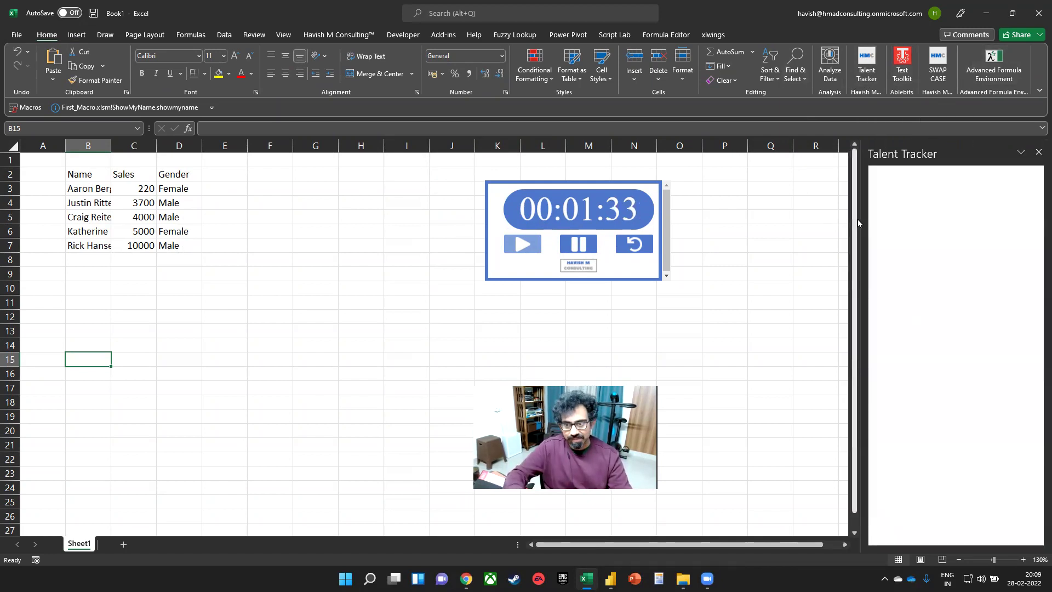
{"action": "left_click_drag", "start_coordinate": [858, 222], "coordinate": [586, 221]}
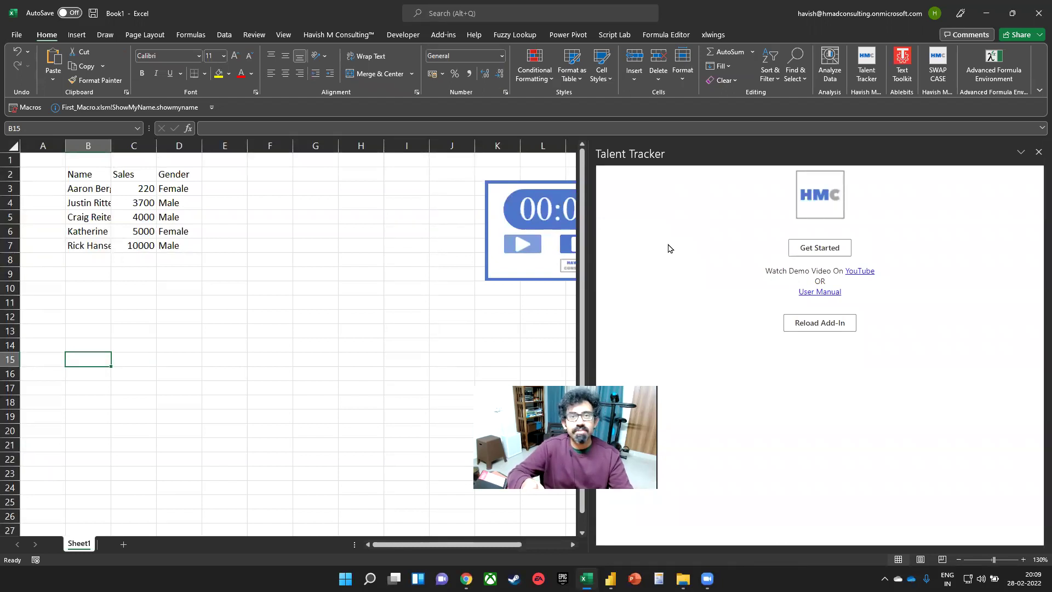
- Search Chrome for 'bcg 9 box', preview the first grid image, then return to Excel
{"action": "key", "text": "alt+Tab"}
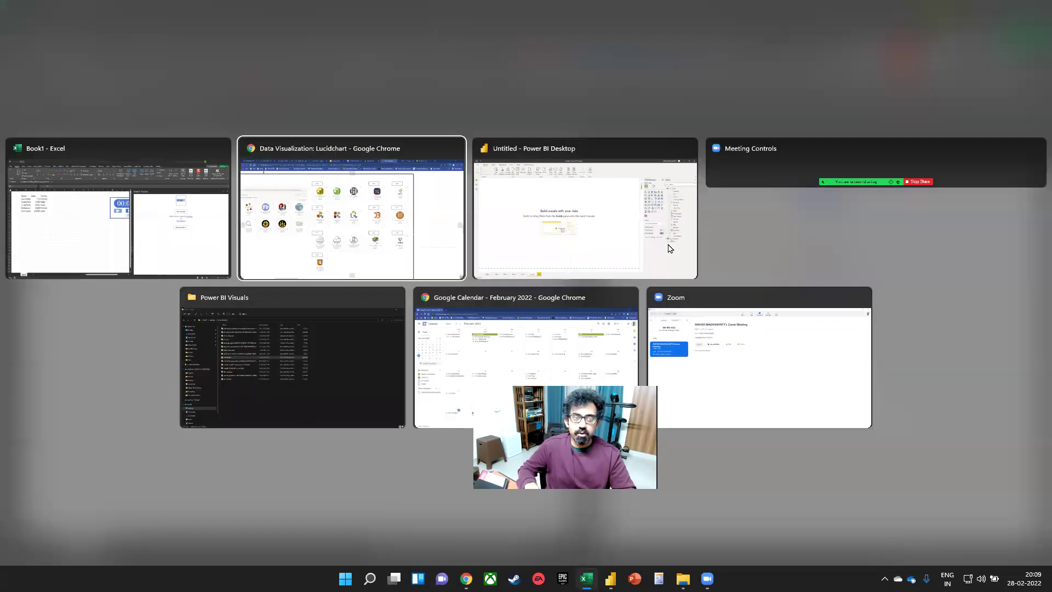
{"action": "key", "text": "ctrl+n"}
{"action": "type", "text": "bcg"}
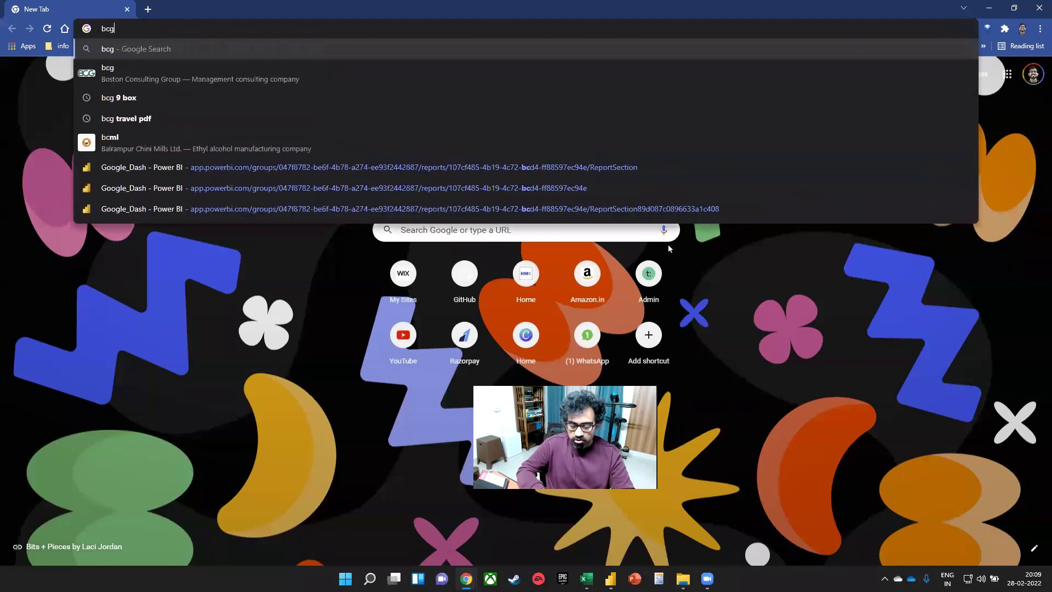
{"action": "type", "text": " 9 box"}
{"action": "key", "text": "Return"}
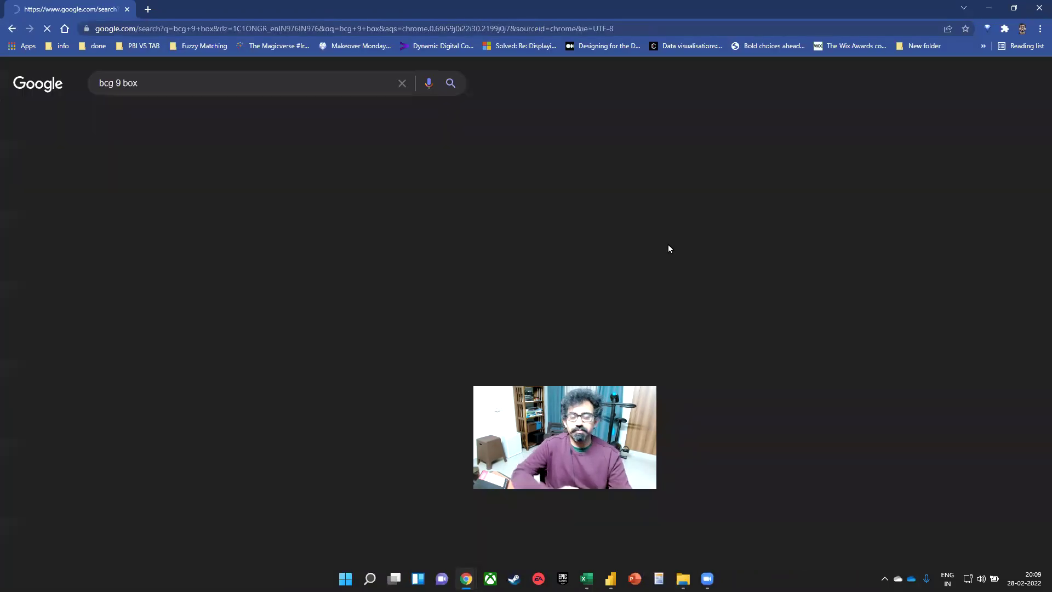
{"action": "left_click", "coordinate": [167, 305]}
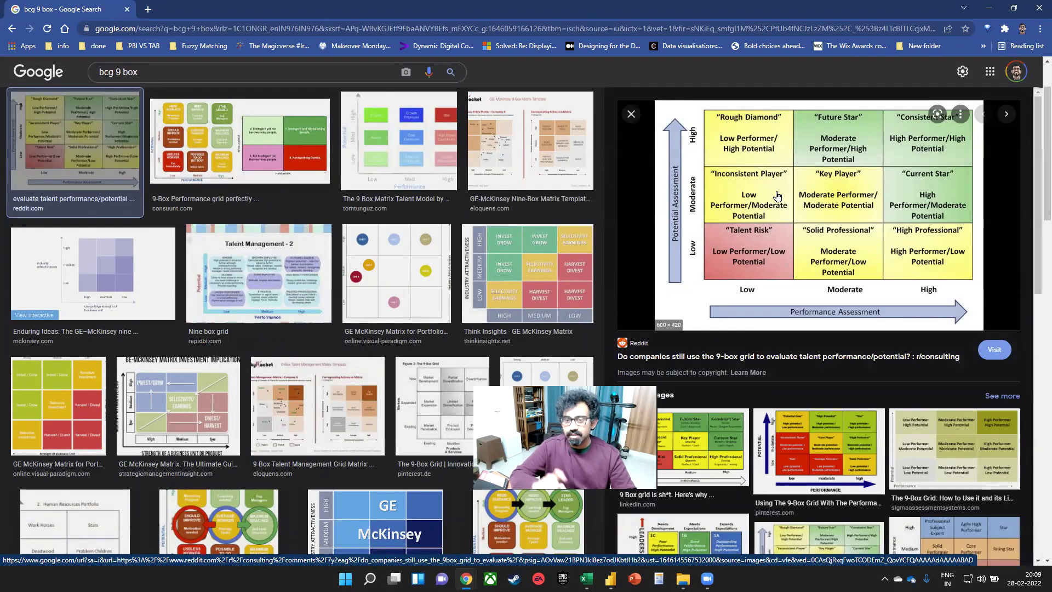
{"action": "key", "text": "alt+Tab"}
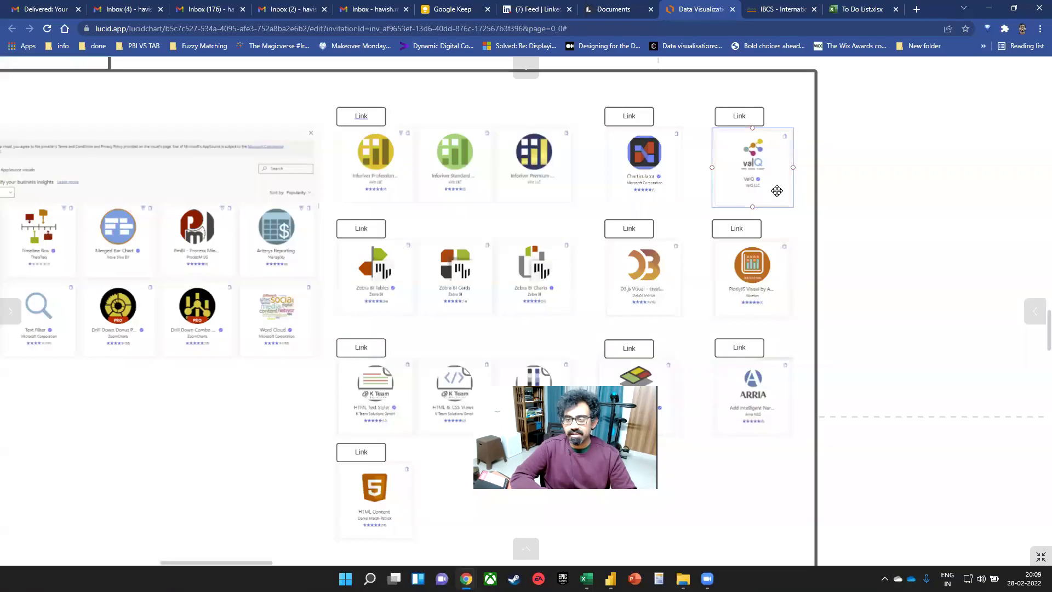
{"action": "key", "text": "alt+Tab"}
- Create the dummy-data employee sheet with Gender, Group, Code, Role and Grade as filter columns
{"action": "left_click", "coordinate": [810, 248]}
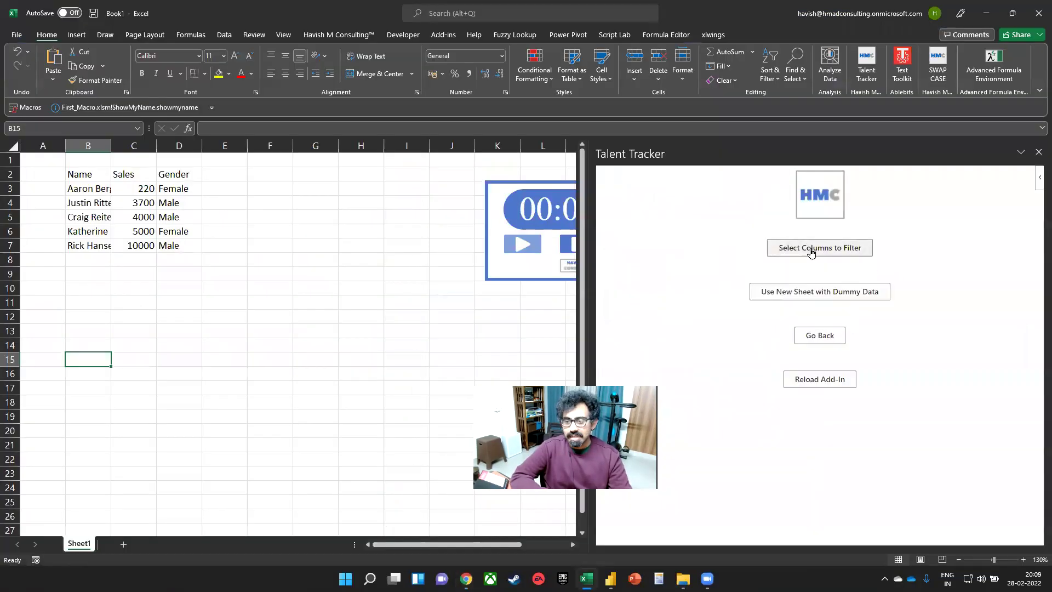
{"action": "left_click", "coordinate": [808, 292]}
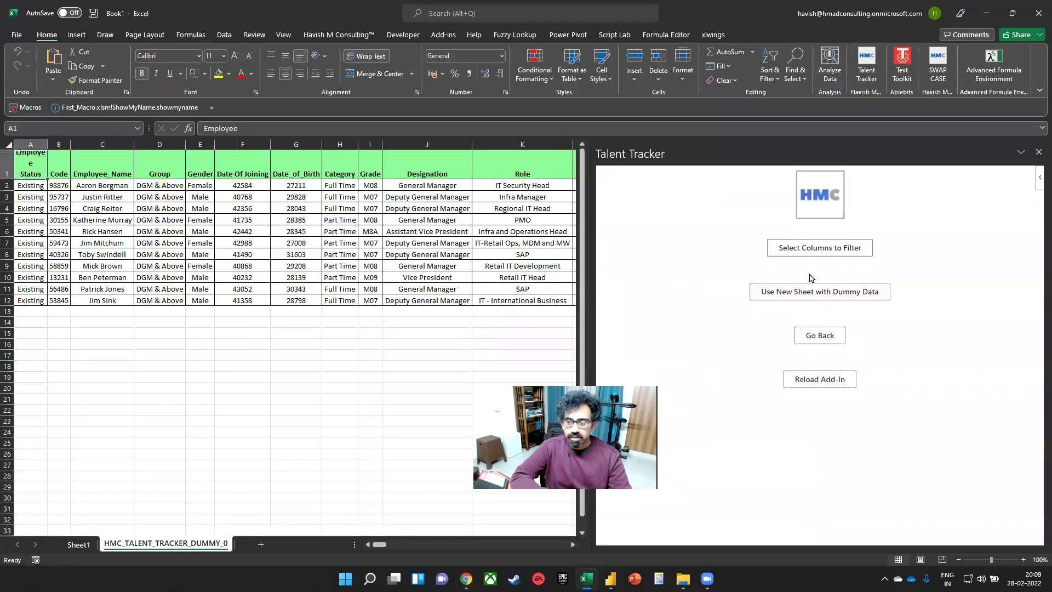
{"action": "left_click", "coordinate": [838, 249]}
{"action": "left_click", "coordinate": [870, 245]}
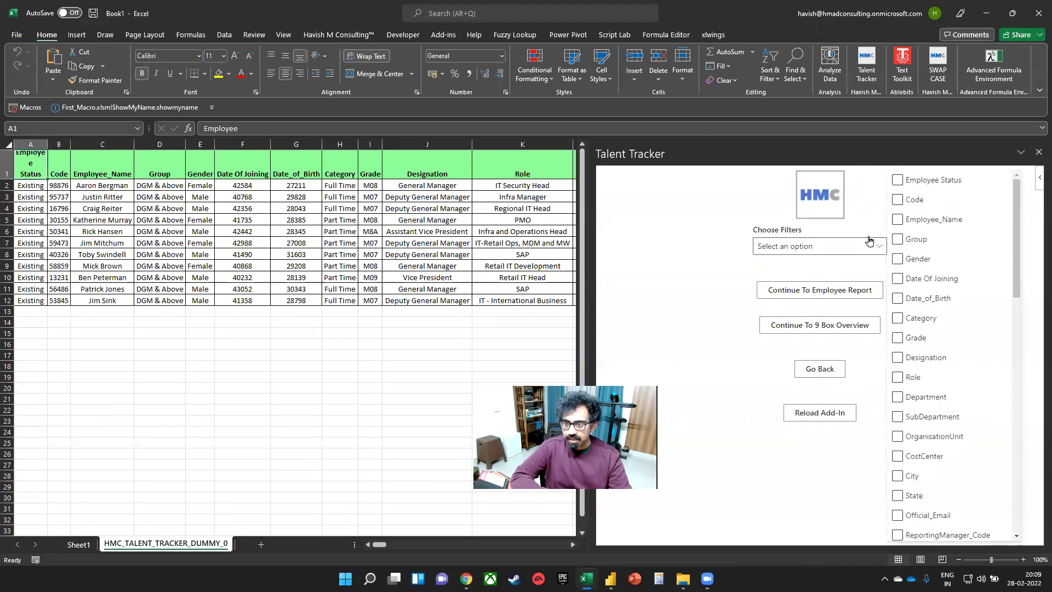
{"action": "left_click", "coordinate": [897, 259]}
{"action": "left_click", "coordinate": [896, 239]}
{"action": "left_click", "coordinate": [896, 200]}
{"action": "left_click", "coordinate": [896, 377]}
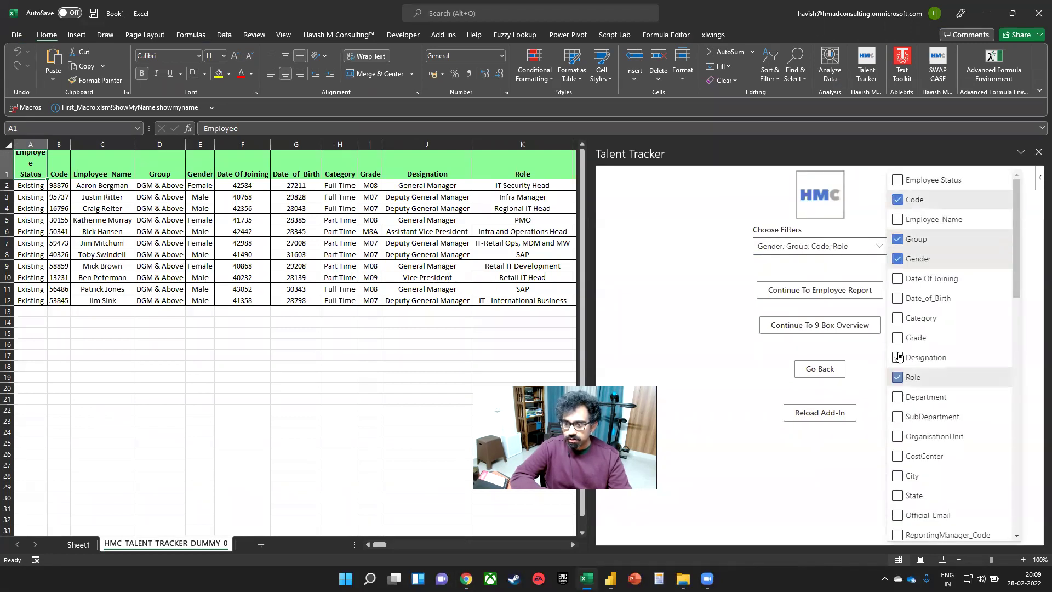
{"action": "left_click", "coordinate": [896, 337]}
{"action": "left_click", "coordinate": [808, 291]}
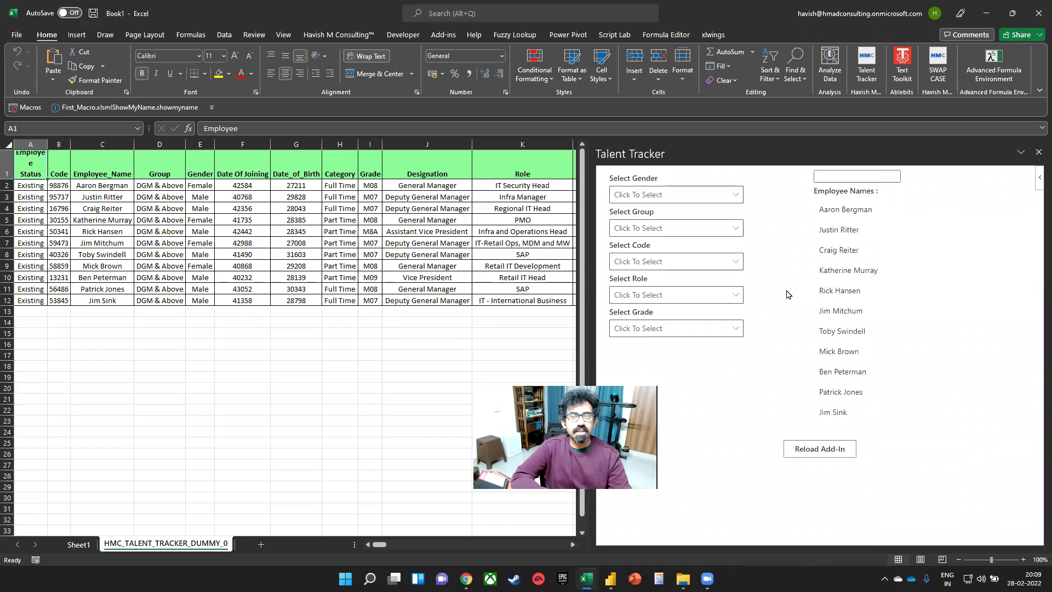
- Filter to Female employees, open one employee's report and export it to PDF
{"action": "left_click", "coordinate": [727, 196]}
{"action": "left_click", "coordinate": [709, 235]}
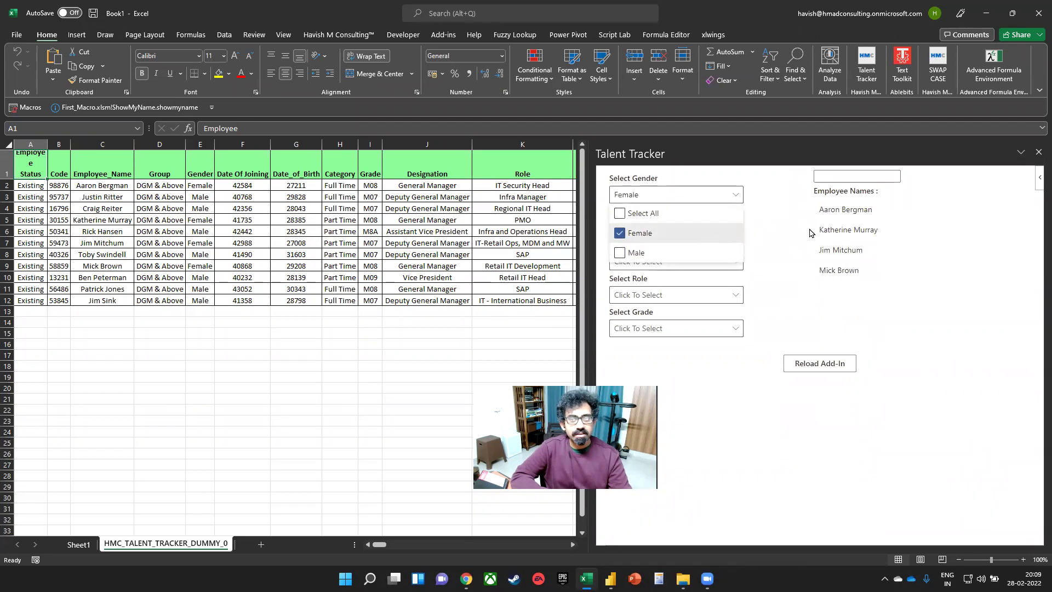
{"action": "left_click", "coordinate": [811, 231]}
{"action": "scroll", "coordinate": [796, 285], "scroll_direction": "down", "scroll_amount": 3}
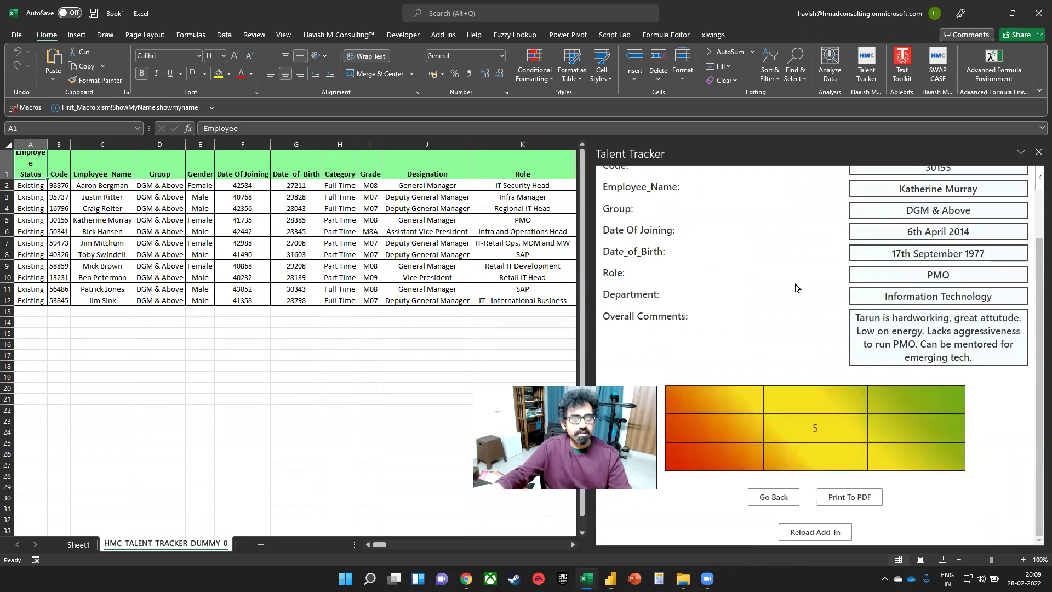
{"action": "scroll", "coordinate": [780, 283], "scroll_direction": "up", "scroll_amount": 2}
{"action": "scroll", "coordinate": [780, 282], "scroll_direction": "down", "scroll_amount": 2}
{"action": "mouse_move", "coordinate": [811, 425]}
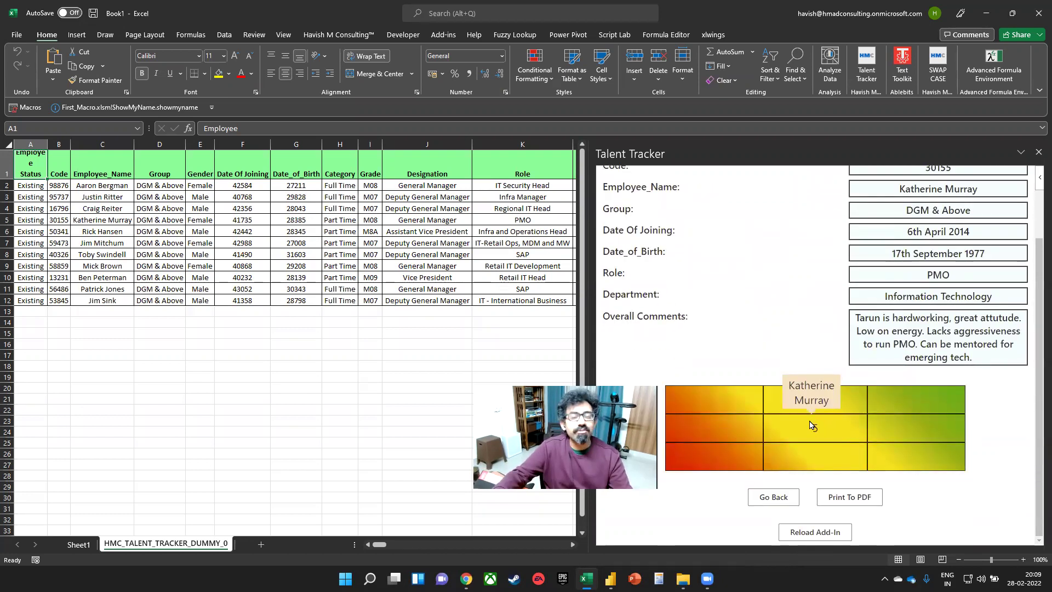
{"action": "left_click", "coordinate": [866, 499]}
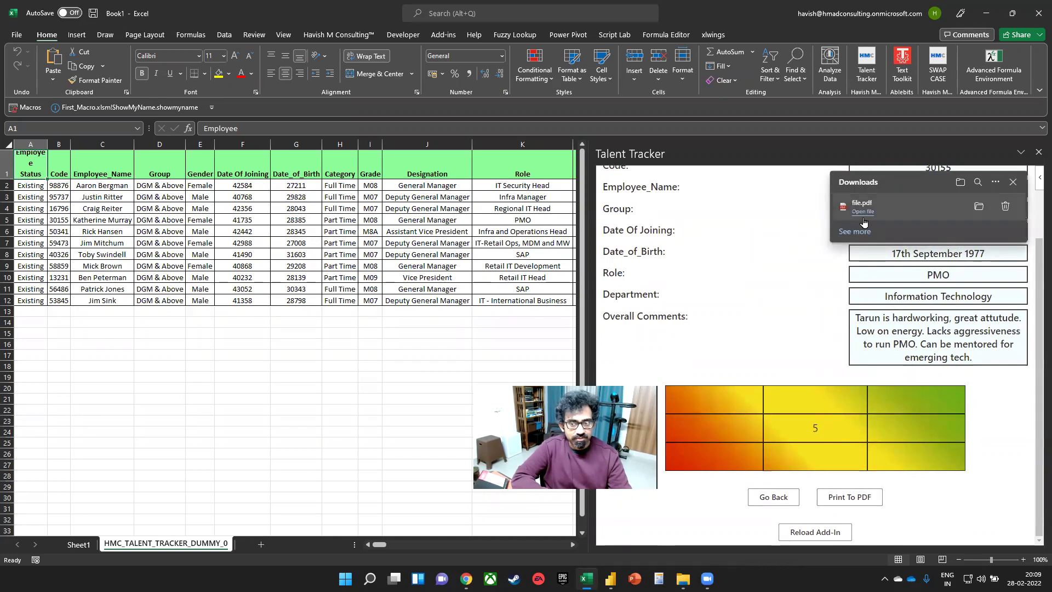
{"action": "left_click", "coordinate": [860, 213]}
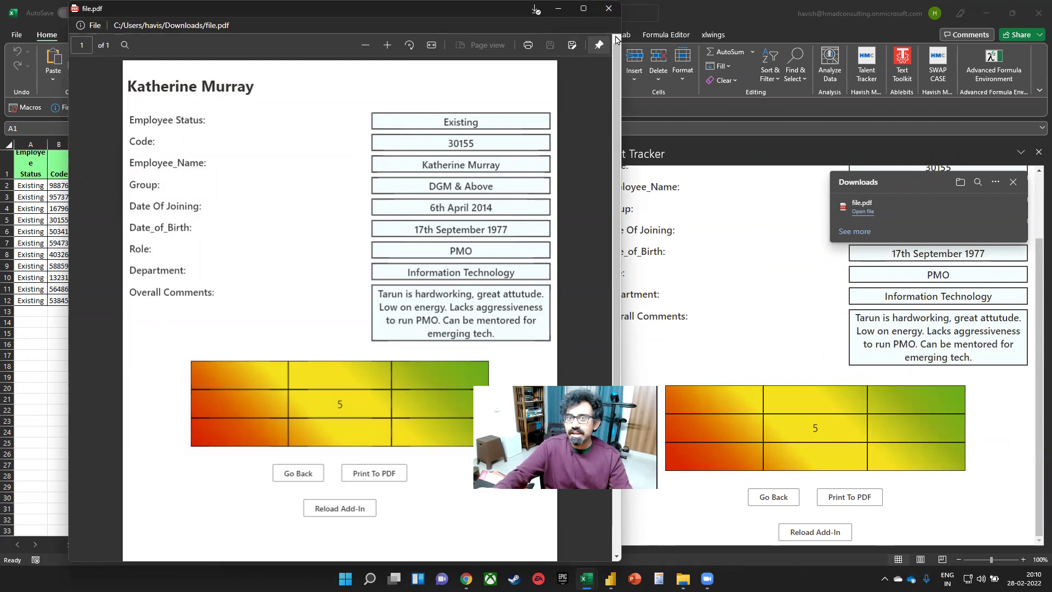
{"action": "left_click", "coordinate": [607, 8]}
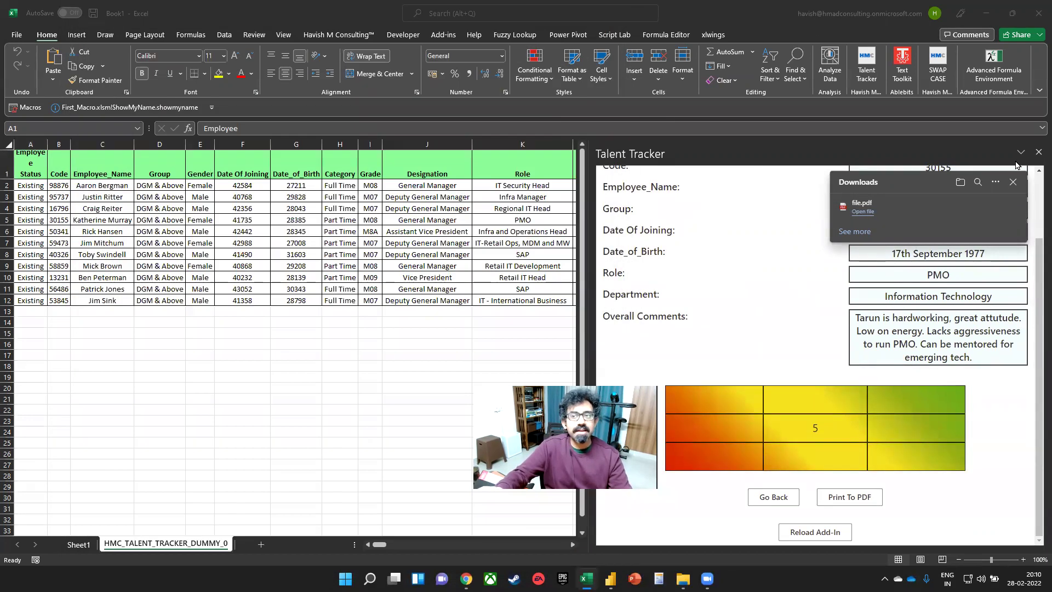
{"action": "right_click", "coordinate": [747, 239]}
{"action": "left_click", "coordinate": [773, 377]}
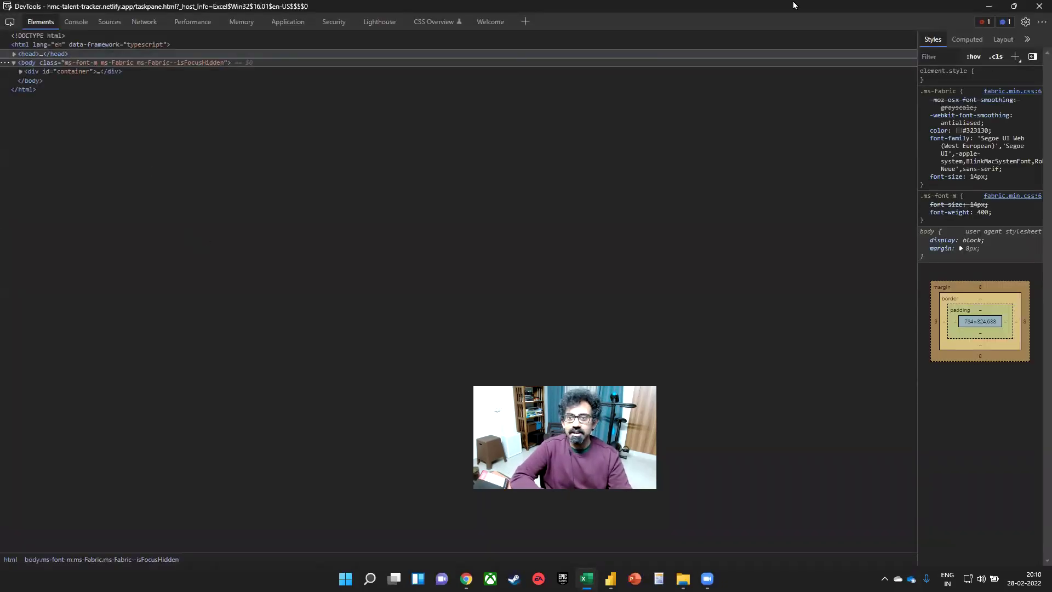
{"action": "left_click", "coordinate": [1039, 6]}
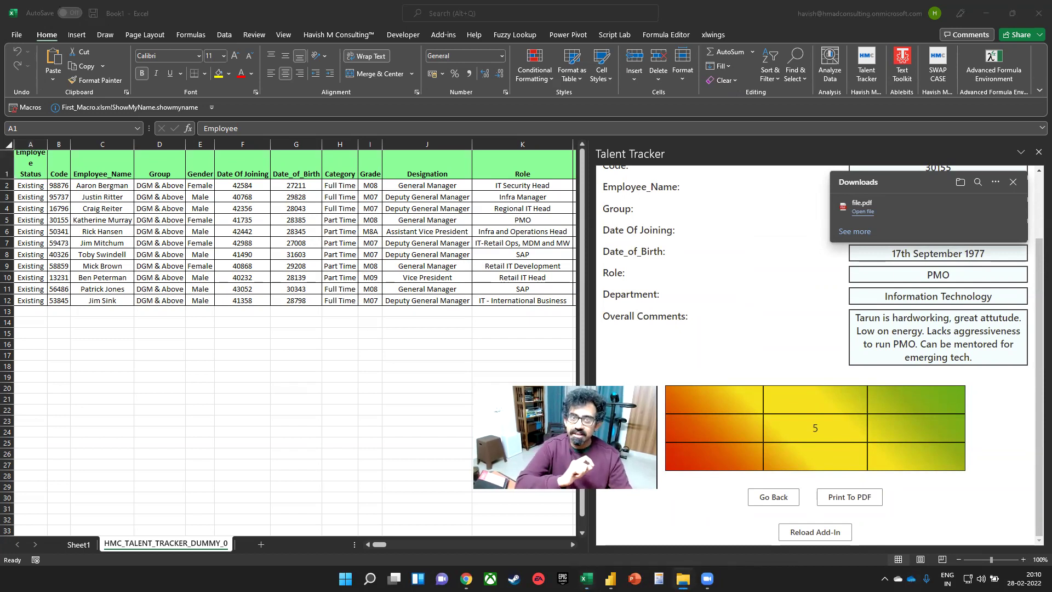
{"action": "key", "text": "super+e"}
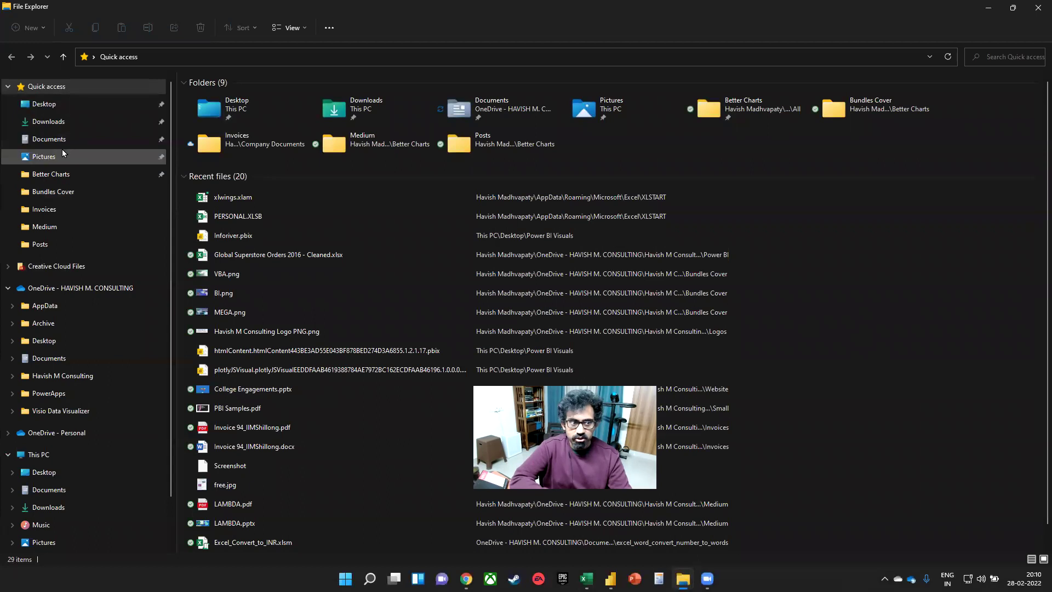
- Go to Documents > GitHub and bring up the talent-tracker folder's full action menu
{"action": "left_click", "coordinate": [58, 140]}
{"action": "double_click", "coordinate": [230, 198]}
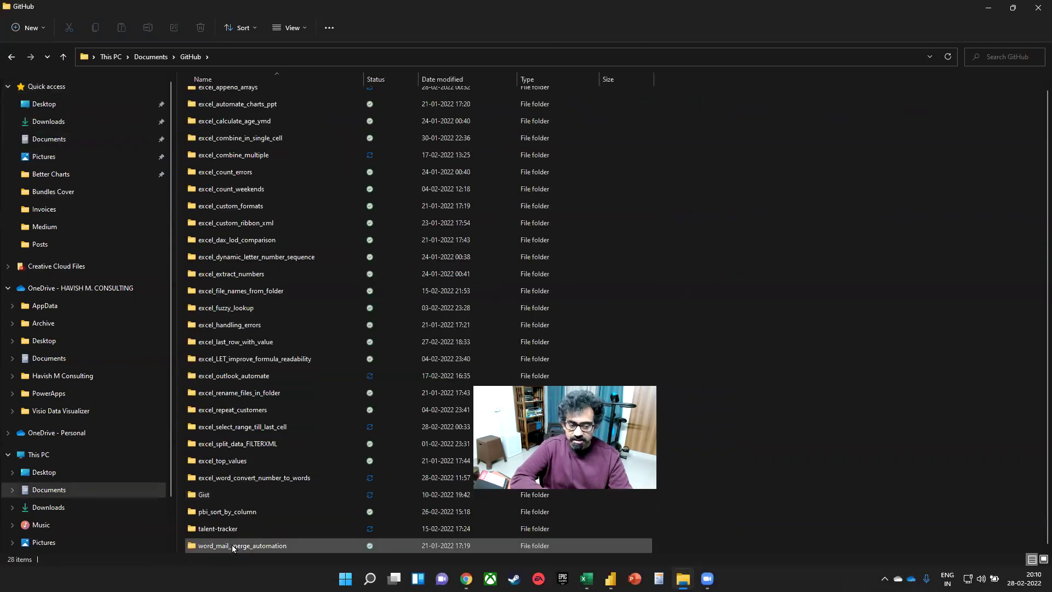
{"action": "left_click", "coordinate": [227, 529]}
{"action": "right_click", "coordinate": [230, 531]}
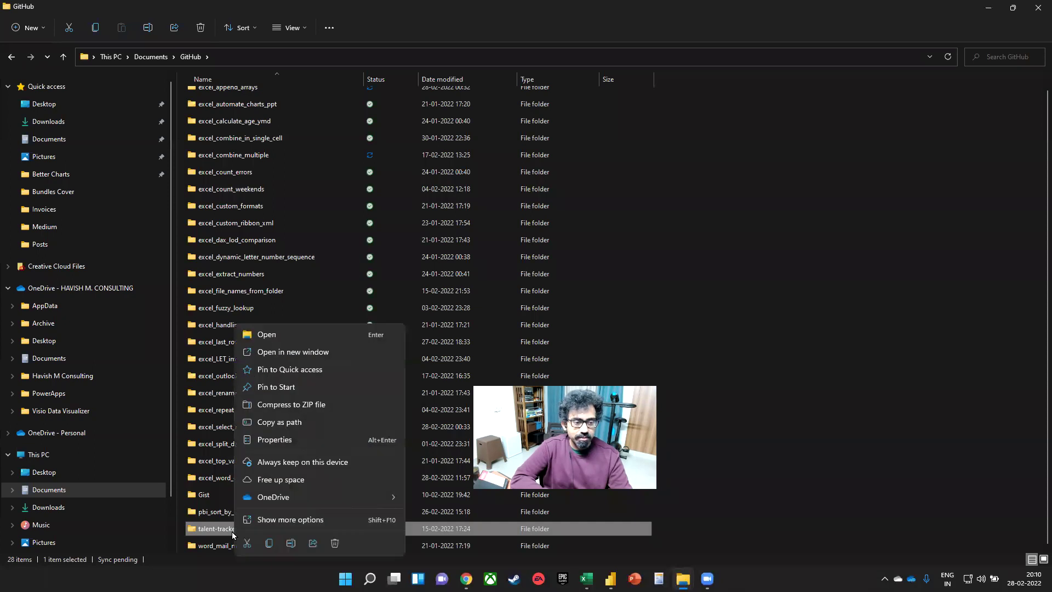
{"action": "left_click", "coordinate": [310, 523]}
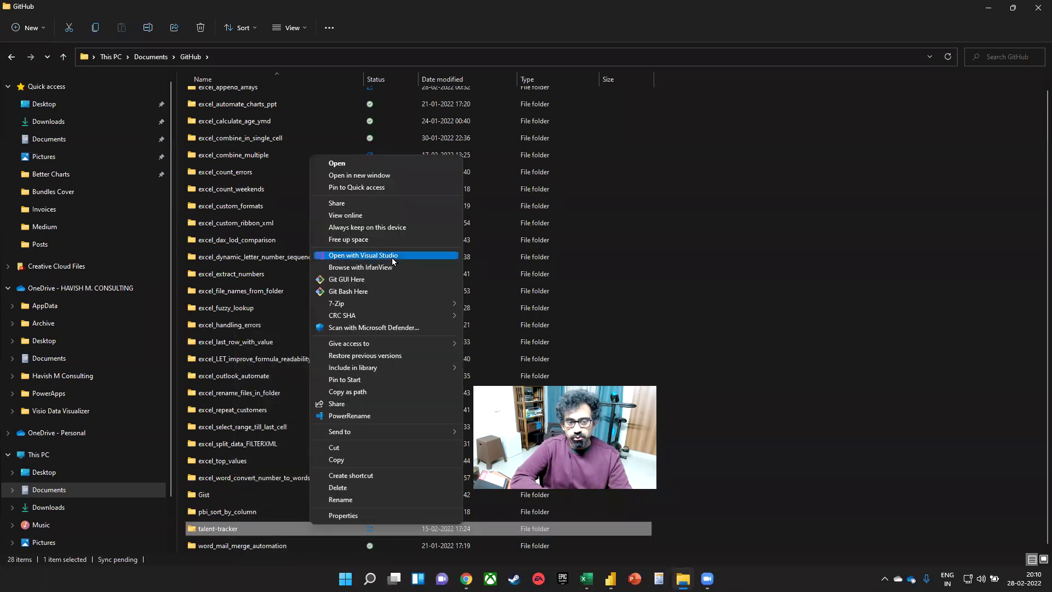
{"action": "left_click", "coordinate": [392, 257]}
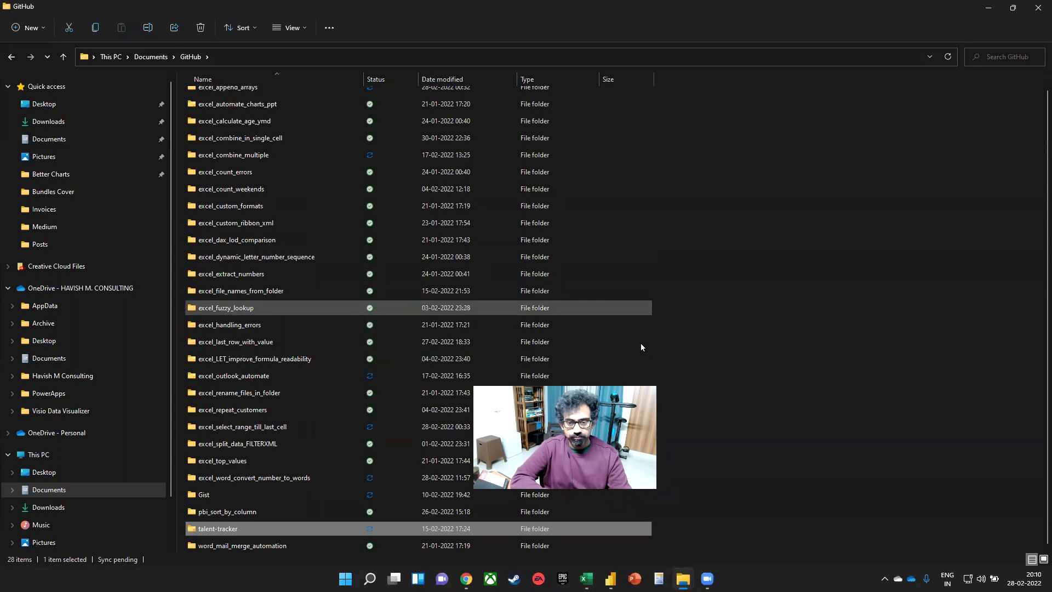
{"action": "left_click", "coordinate": [739, 343]}
- Launch Visual Studio Code via Start search 'vs c' and select the talent-tracker folder
{"action": "key", "text": "super"}
{"action": "type", "text": "vs c"}
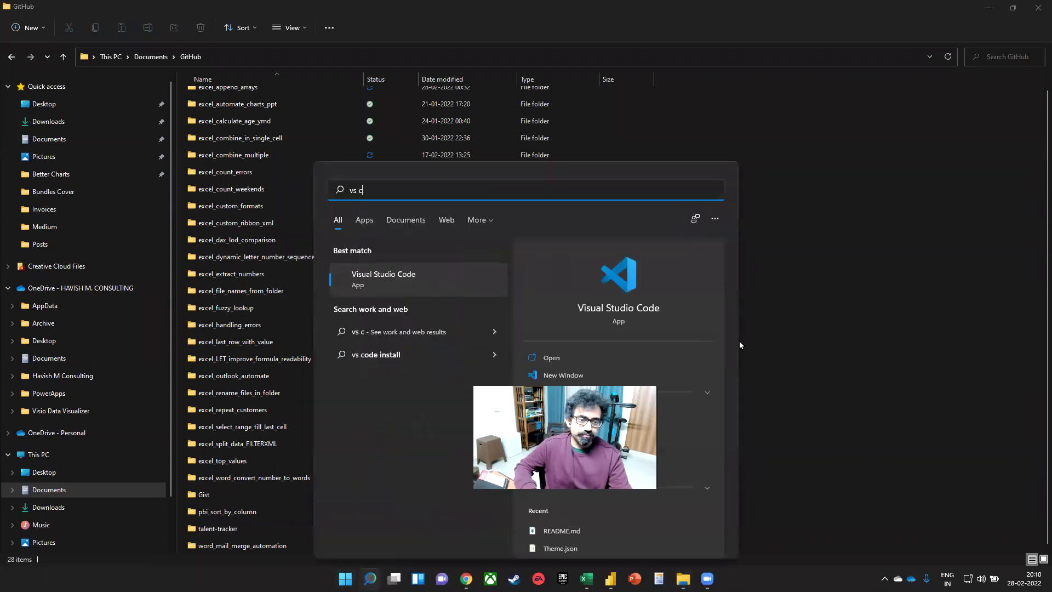
{"action": "key", "text": "Return"}
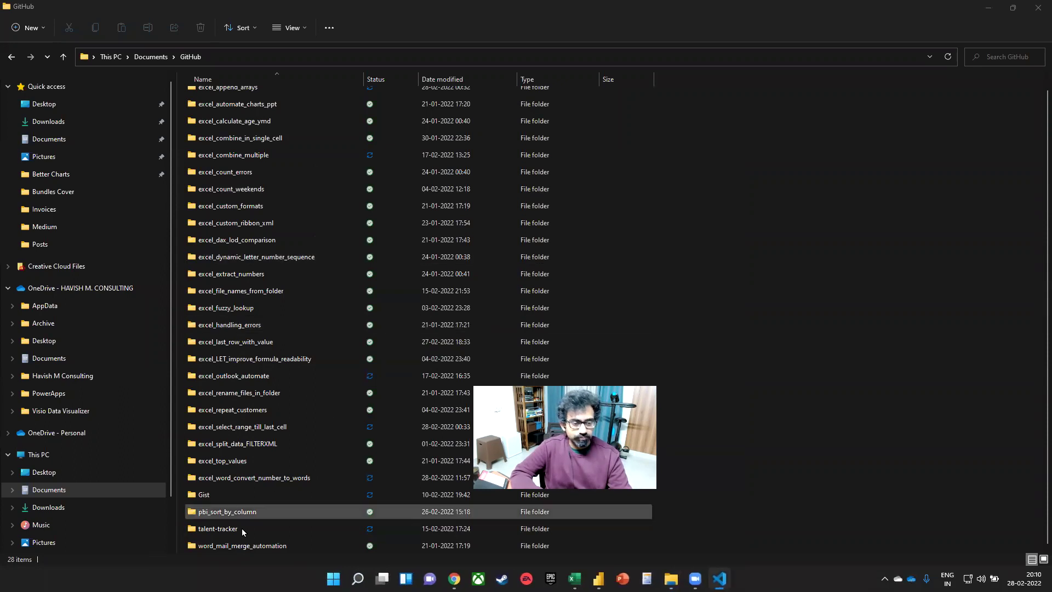
{"action": "left_click", "coordinate": [231, 528]}
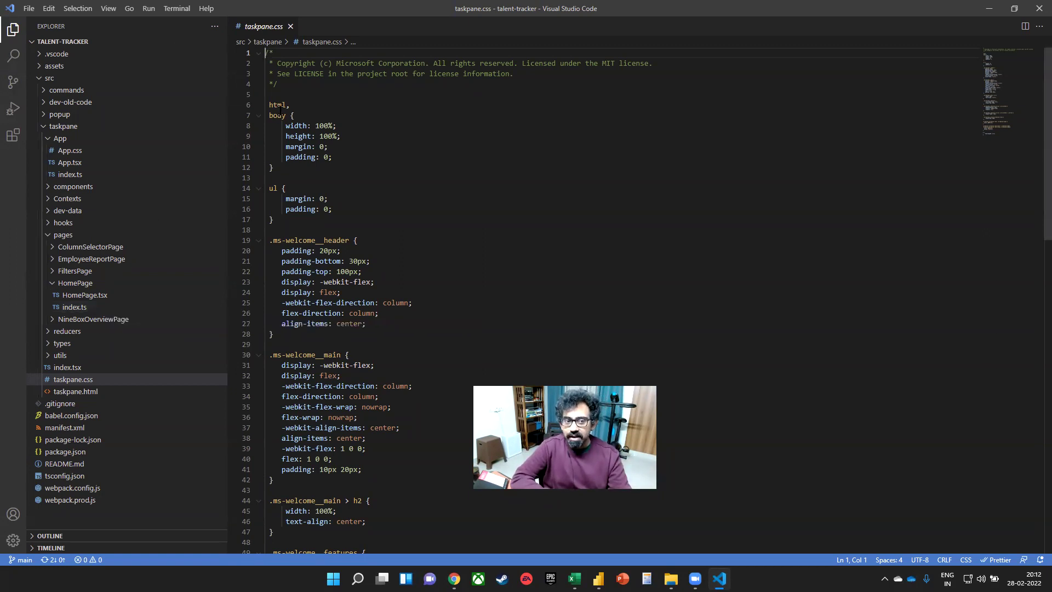
- Look over the html, body rules in taskpane.css, then open HomePage.tsx
{"action": "left_click_drag", "start_coordinate": [292, 115], "coordinate": [299, 168]}
{"action": "left_click", "coordinate": [277, 167]}
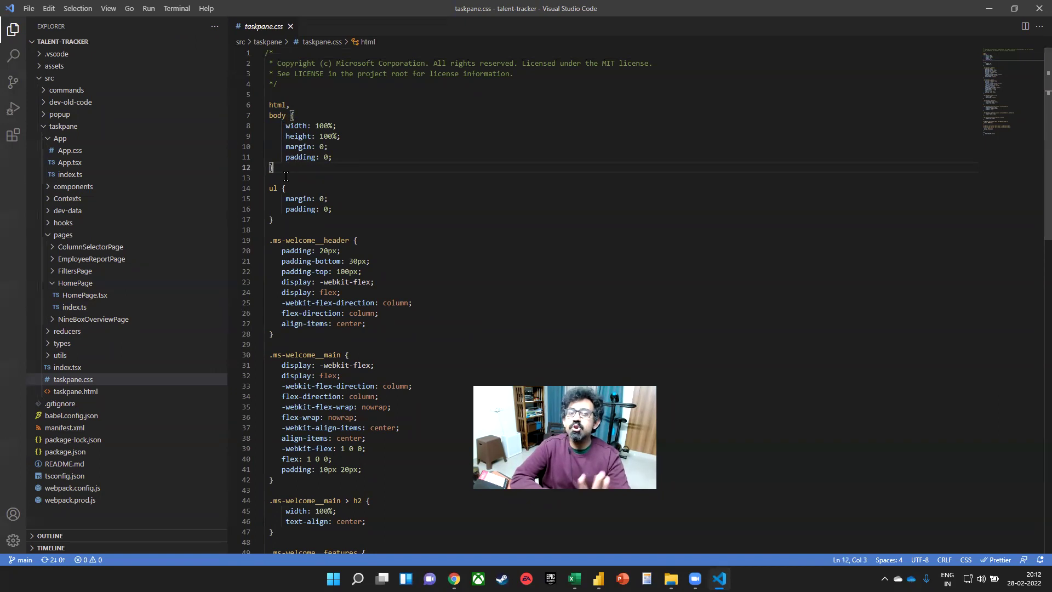
{"action": "left_click_drag", "start_coordinate": [343, 123], "coordinate": [333, 126]}
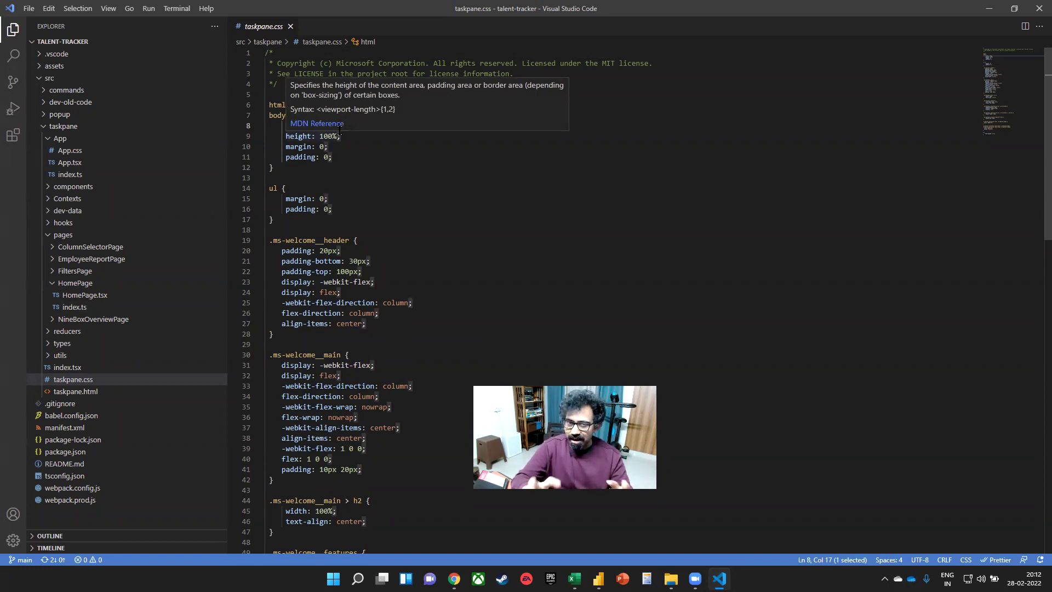
{"action": "left_click", "coordinate": [85, 295]}
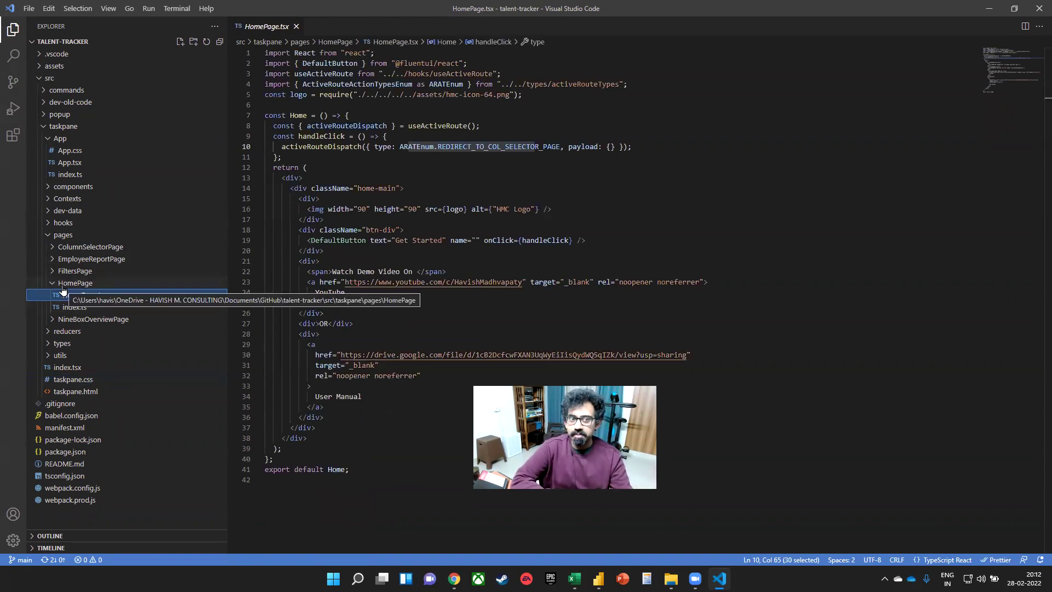
- Close VS Code and the GitHub folder window, then cancel Excel's close at the save prompt
{"action": "left_click_drag", "start_coordinate": [295, 52], "coordinate": [320, 53]}
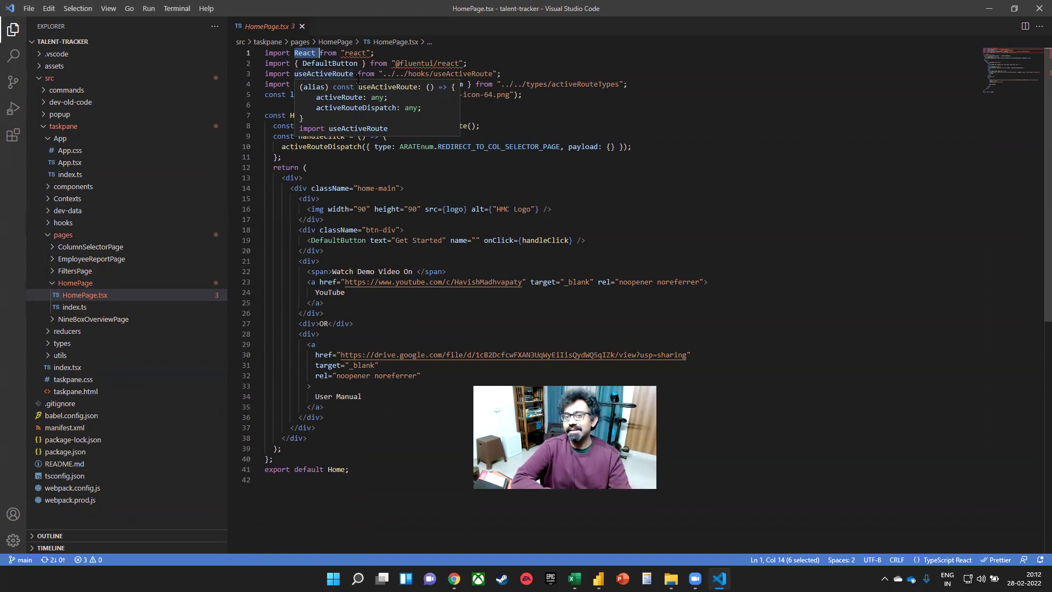
{"action": "left_click", "coordinate": [1039, 8]}
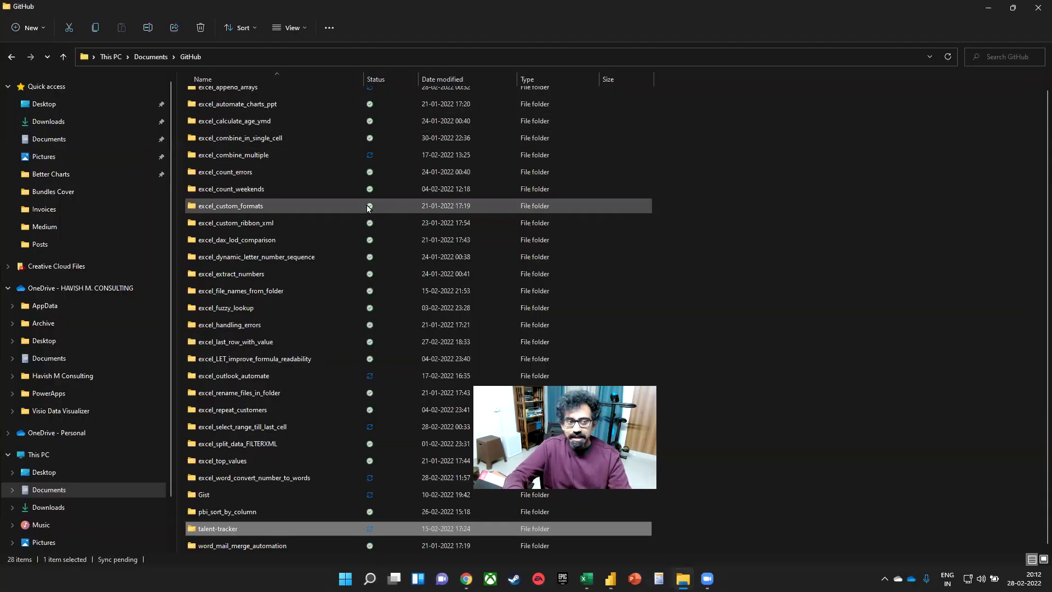
{"action": "left_click", "coordinate": [1038, 8]}
{"action": "left_click", "coordinate": [1038, 8]}
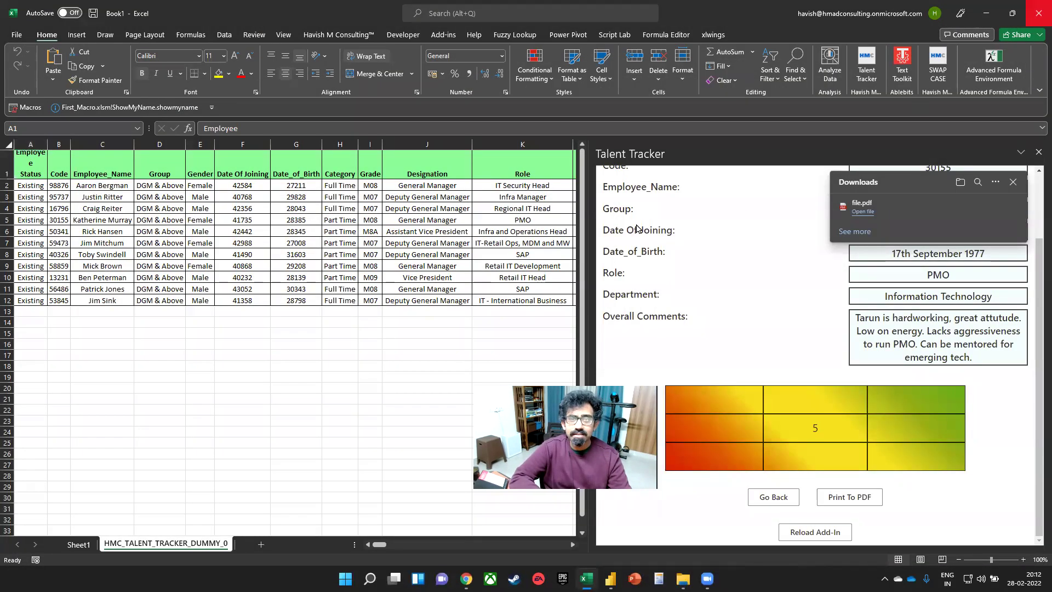
{"action": "key", "text": "Escape"}
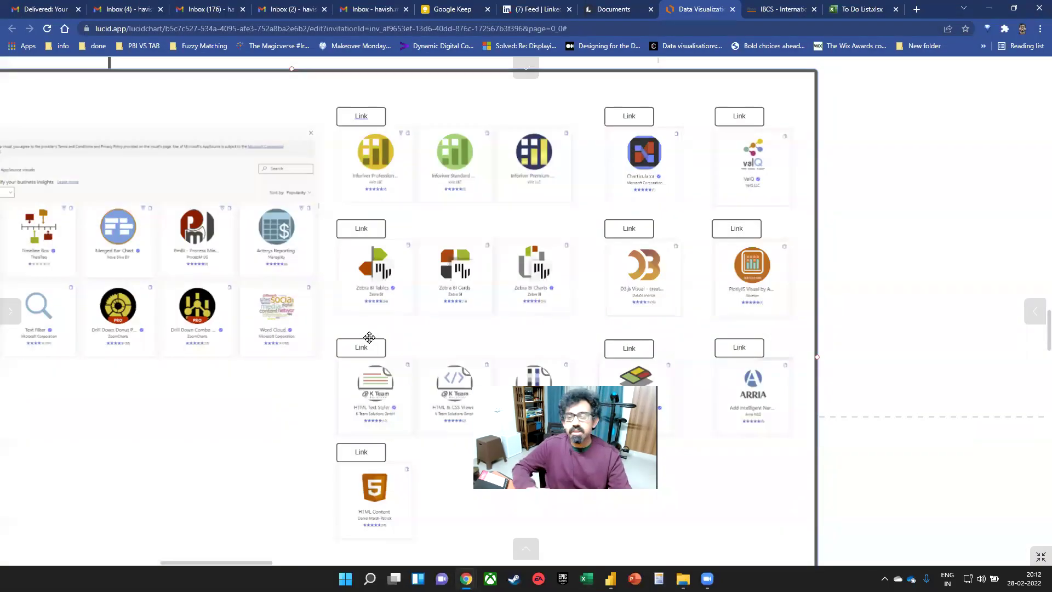
- Browse the Zebra BI visuals on the Lucidchart board, then select Text Styler.pbix in Power BI Visuals
{"action": "left_click", "coordinate": [507, 298]}
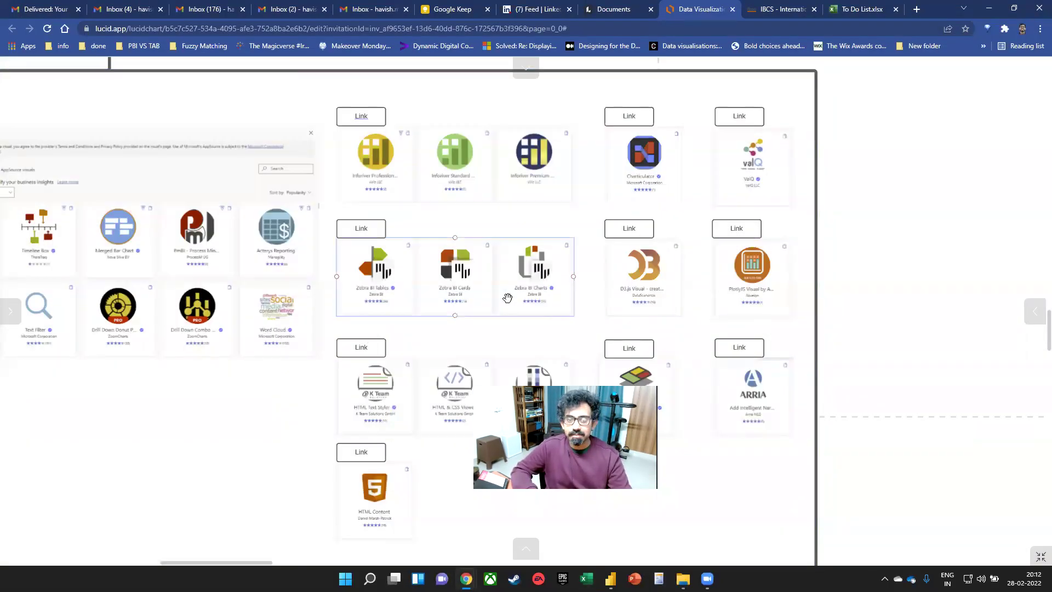
{"action": "scroll", "coordinate": [489, 306], "scroll_direction": "down", "scroll_amount": 3}
{"action": "scroll", "coordinate": [450, 270], "scroll_direction": "up", "scroll_amount": 2}
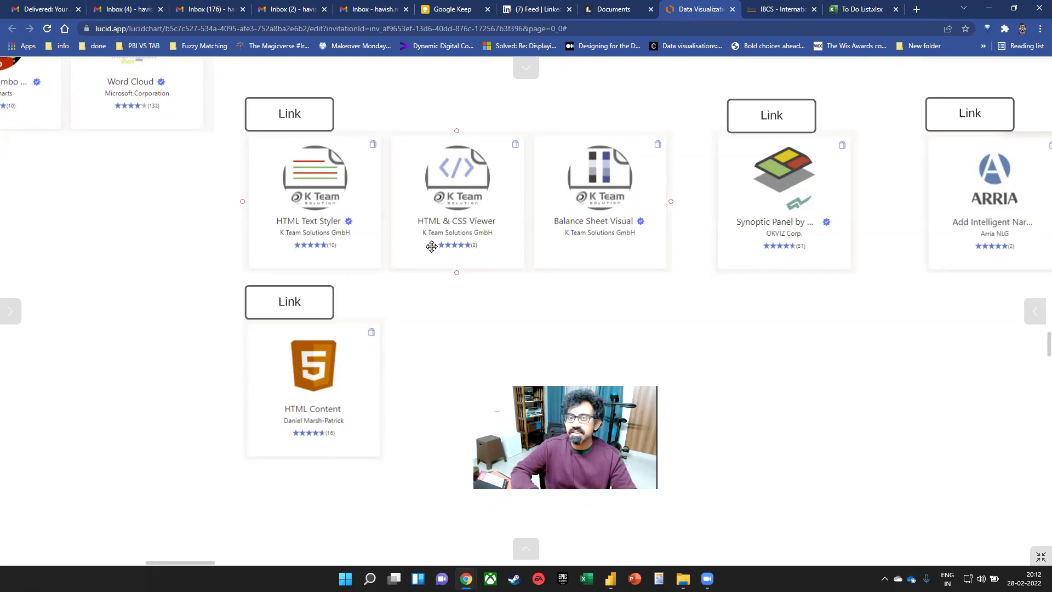
{"action": "key", "text": "alt+Tab"}
{"action": "key", "text": "alt+Tab"}
{"action": "key", "text": "alt+Tab"}
{"action": "key", "text": "alt+Tab"}
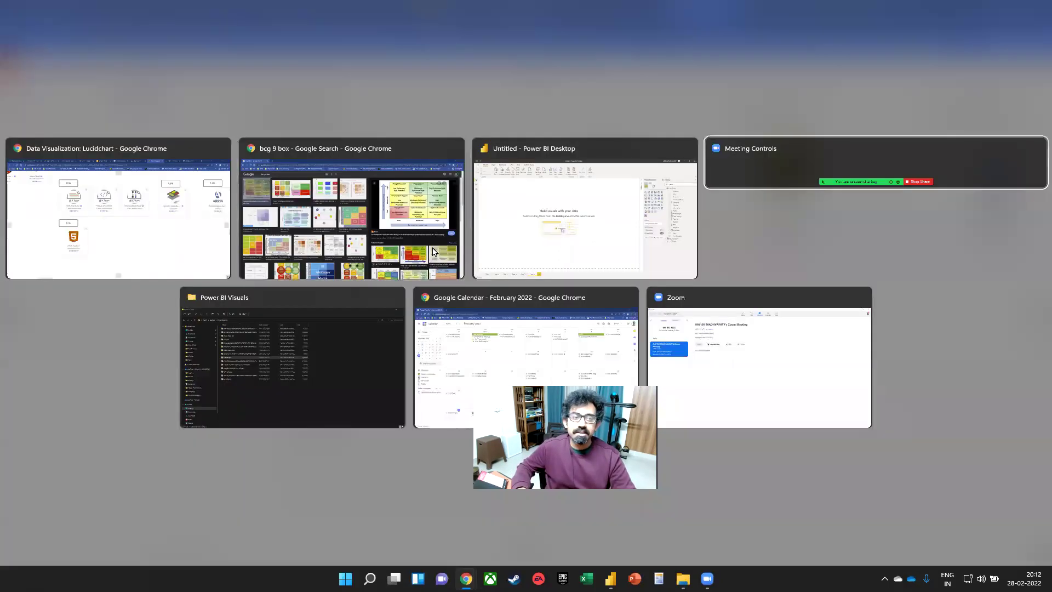
{"action": "key", "text": "alt+shift+Tab"}
{"action": "key", "text": "alt+shift+Tab"}
{"action": "key", "text": "alt+shift+Tab"}
{"action": "key", "text": "alt+shift+Tab"}
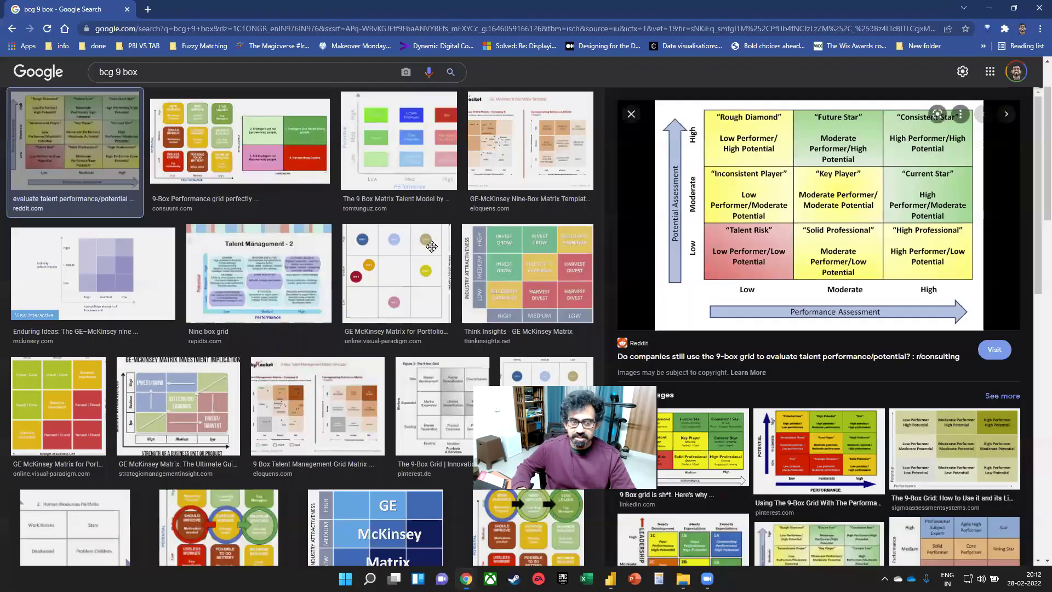
{"action": "key", "text": "alt+Tab"}
{"action": "key", "text": "alt+Tab"}
{"action": "key", "text": "alt+Tab"}
{"action": "key", "text": "alt+Tab"}
{"action": "key", "text": "alt+shift+Tab"}
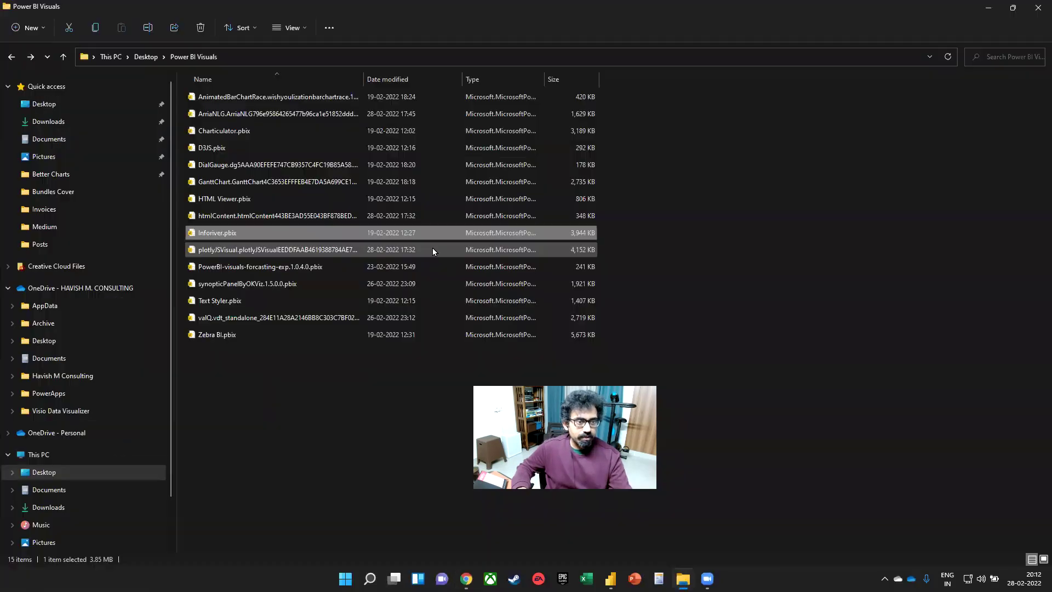
{"action": "left_click", "coordinate": [262, 302]}
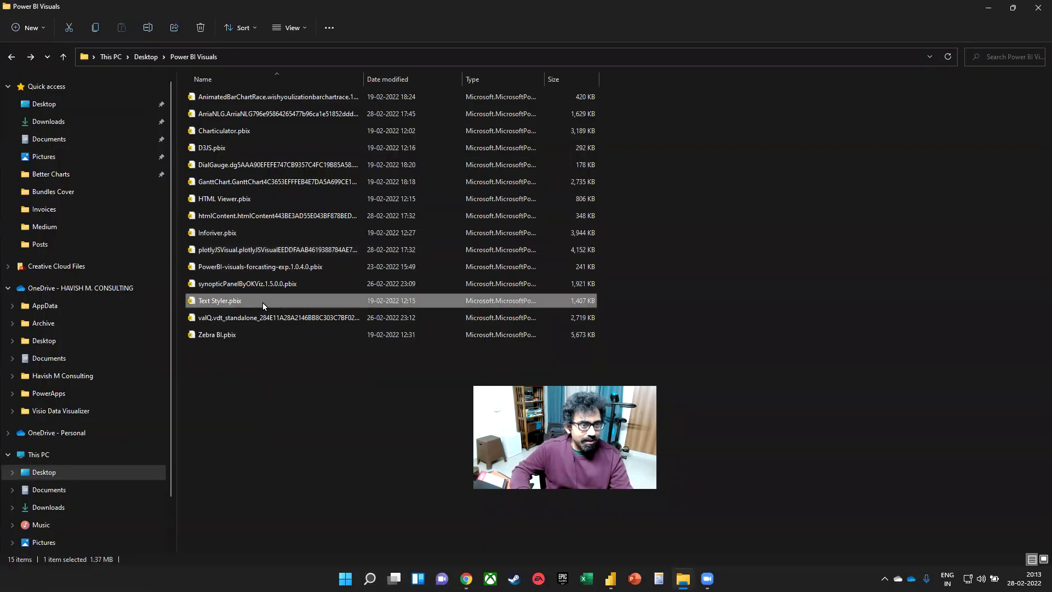
- Open HTML Viewer.pbix, inspect the Changing Text CSS and HTML measures, then view the Inventory page
{"action": "left_click", "coordinate": [267, 200]}
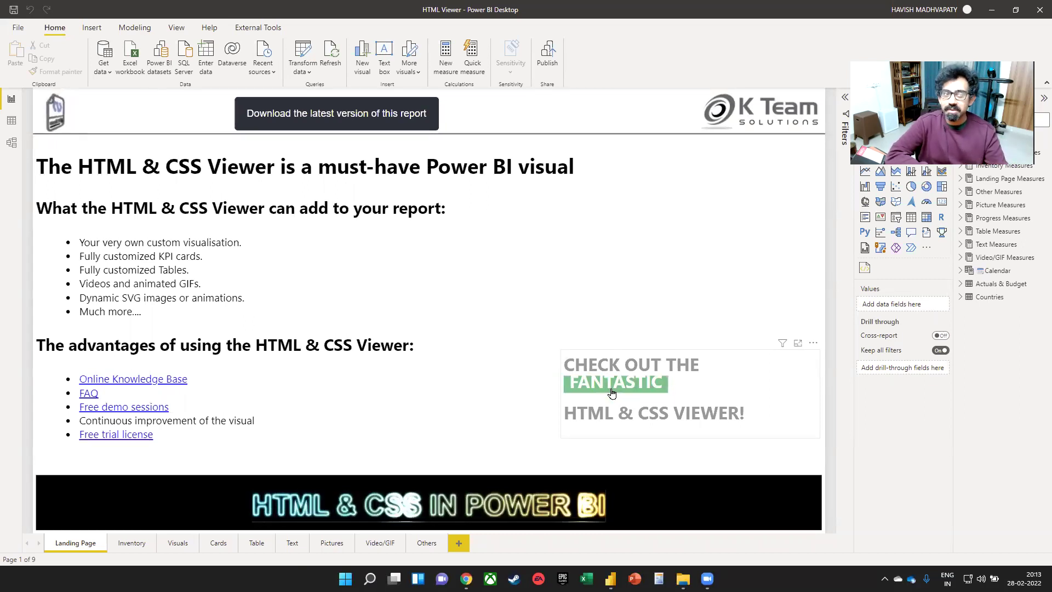
{"action": "left_click", "coordinate": [699, 366]}
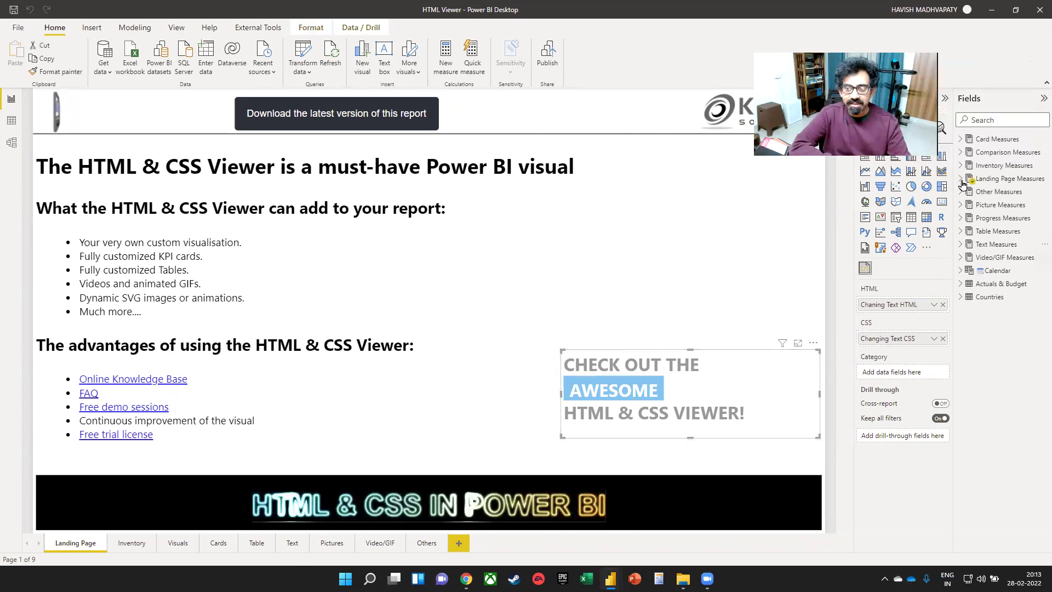
{"action": "left_click", "coordinate": [961, 180]}
{"action": "left_click", "coordinate": [1013, 217]}
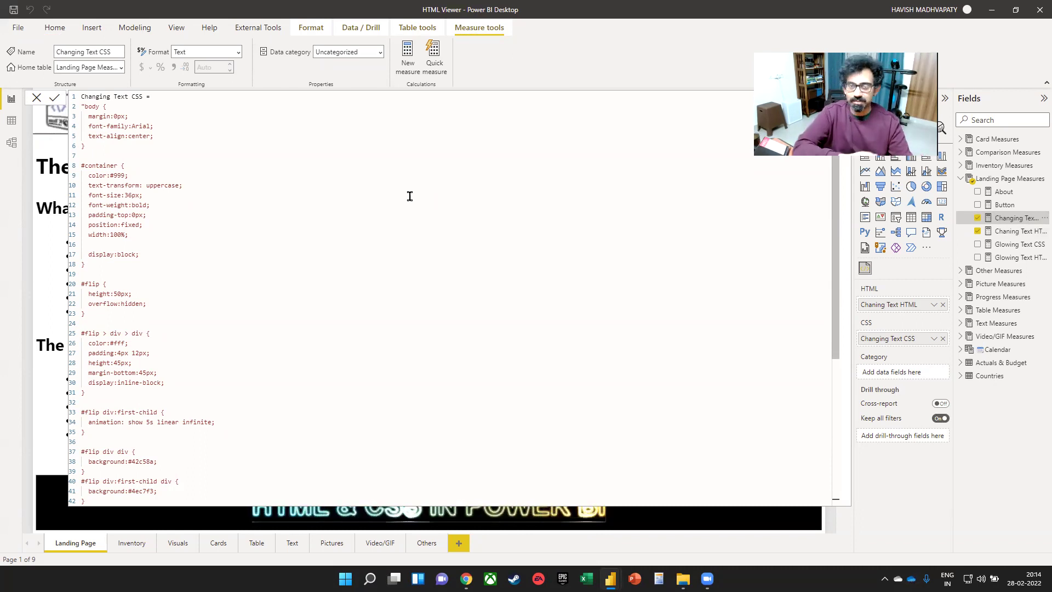
{"action": "left_click", "coordinate": [1011, 231]}
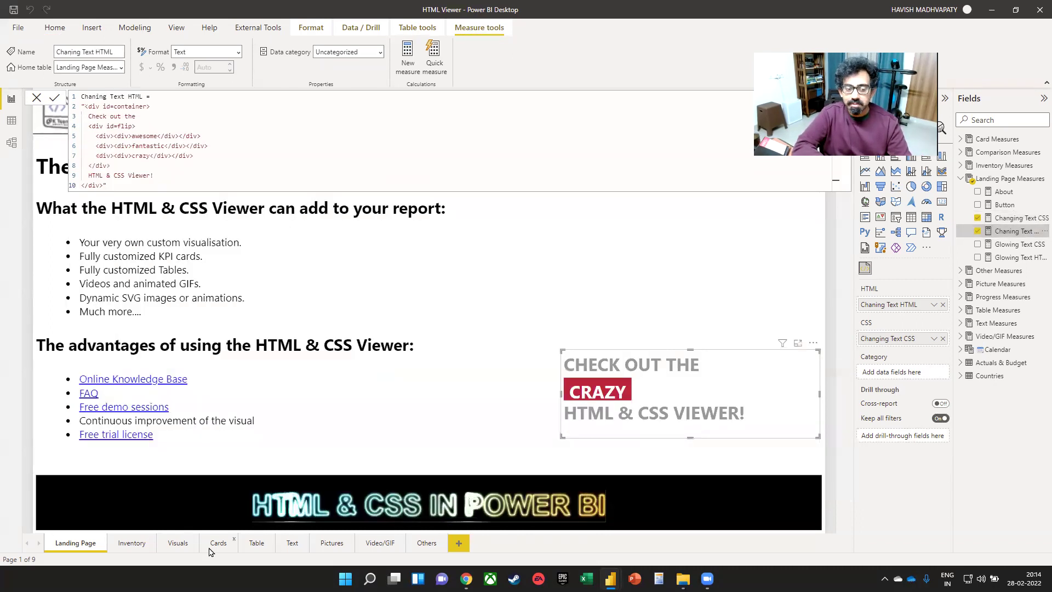
{"action": "left_click", "coordinate": [133, 544]}
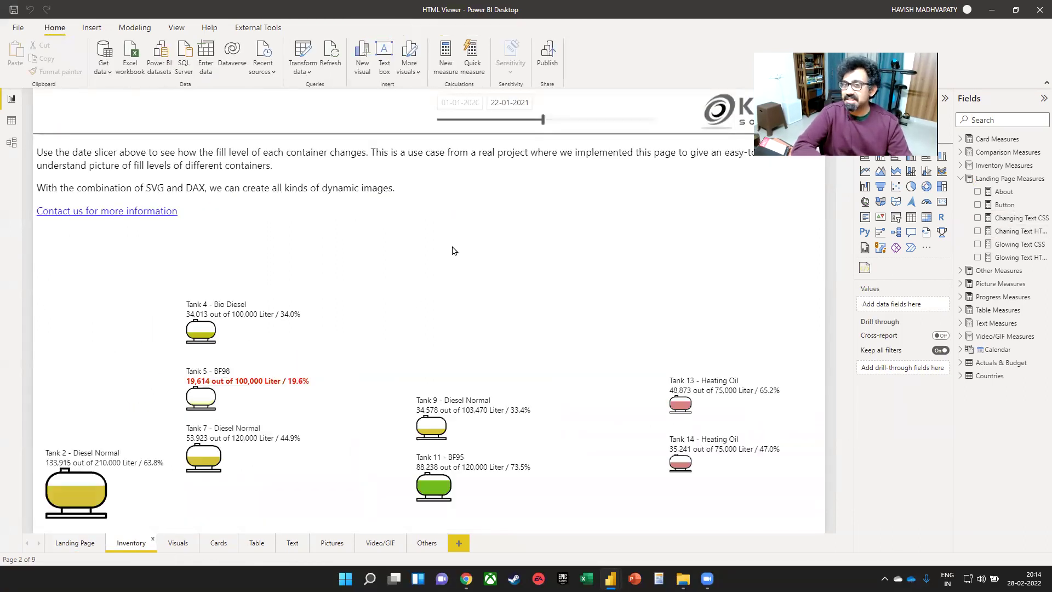
- Move the Inventory slicer end date earlier, then out to 30-04-2021, and open the Visuals page
{"action": "left_click_drag", "start_coordinate": [517, 121], "coordinate": [489, 120]}
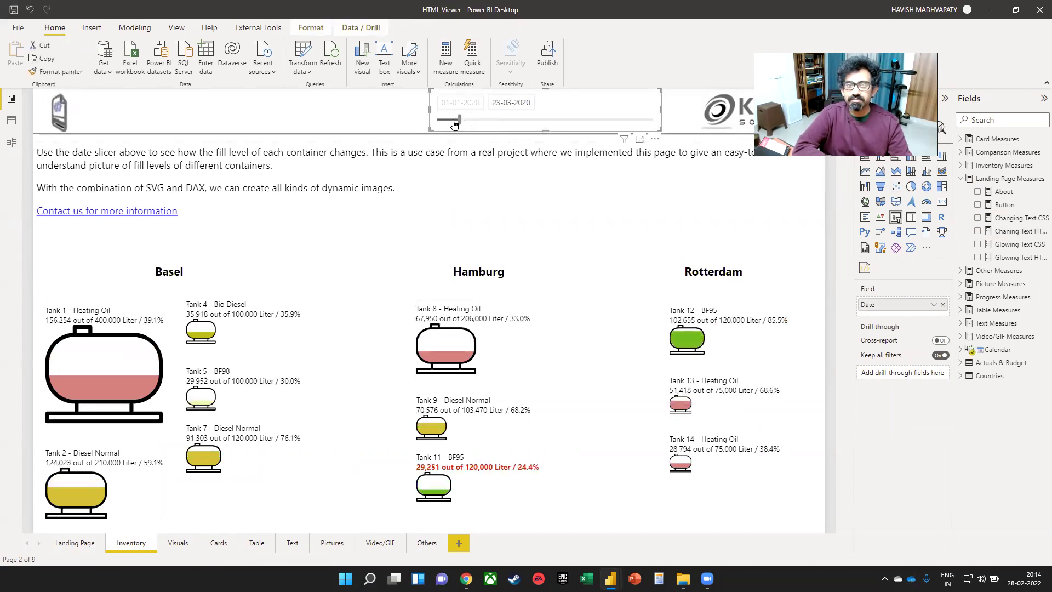
{"action": "left_click_drag", "start_coordinate": [458, 125], "coordinate": [570, 125]}
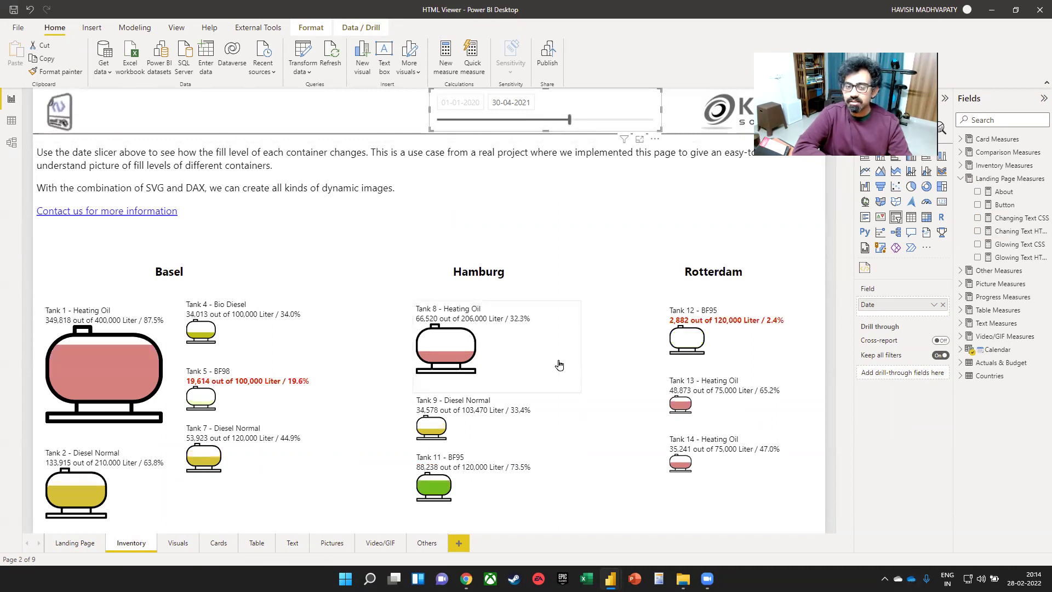
{"action": "left_click", "coordinate": [177, 542]}
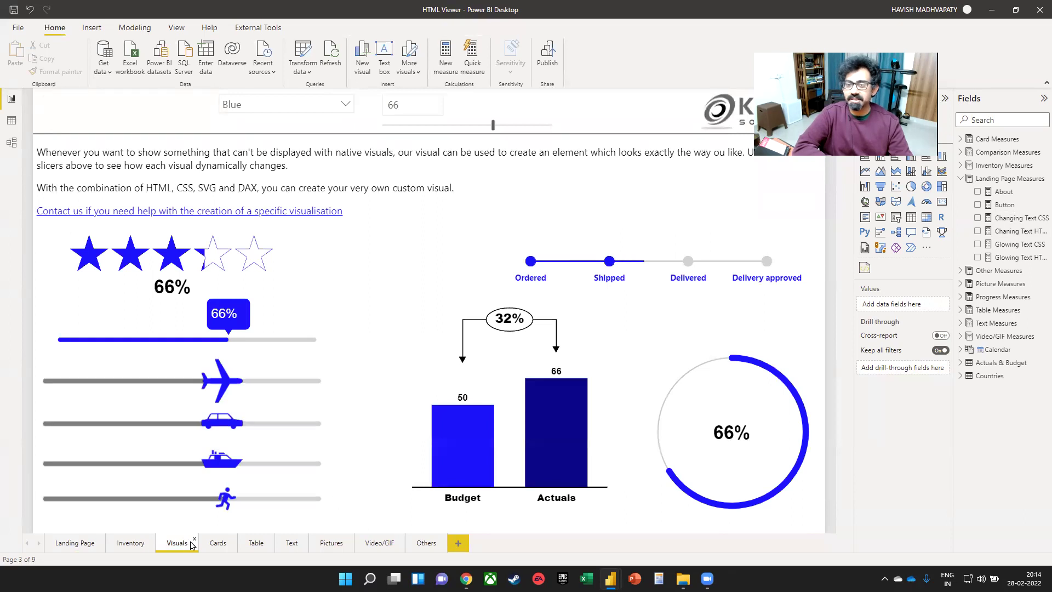
- Select the order milestones and Budget versus Actuals visuals, glance at Cards, and return to Visuals
{"action": "left_click", "coordinate": [527, 274]}
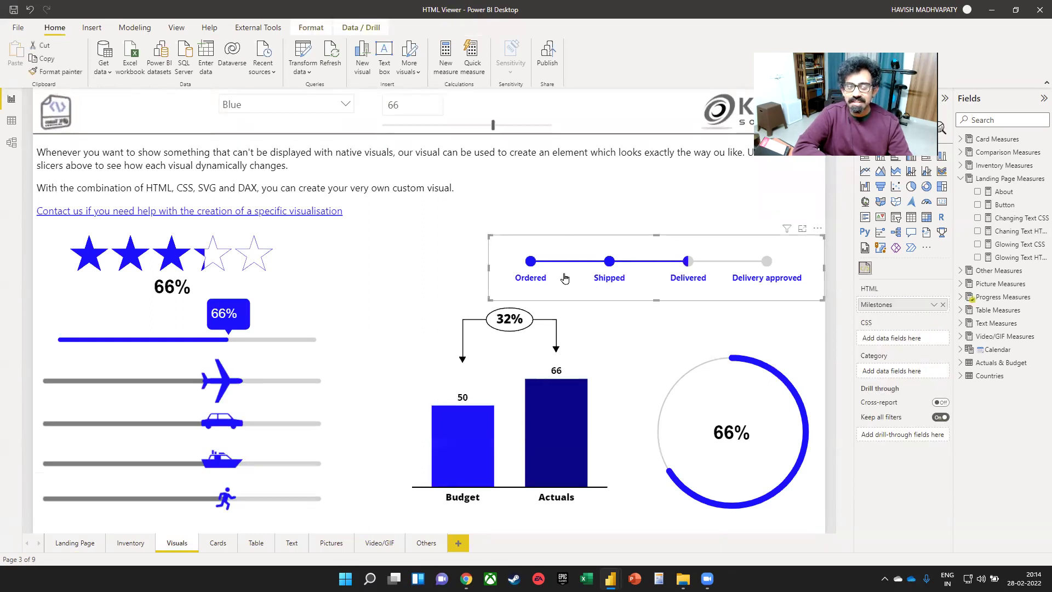
{"action": "left_click", "coordinate": [547, 399]}
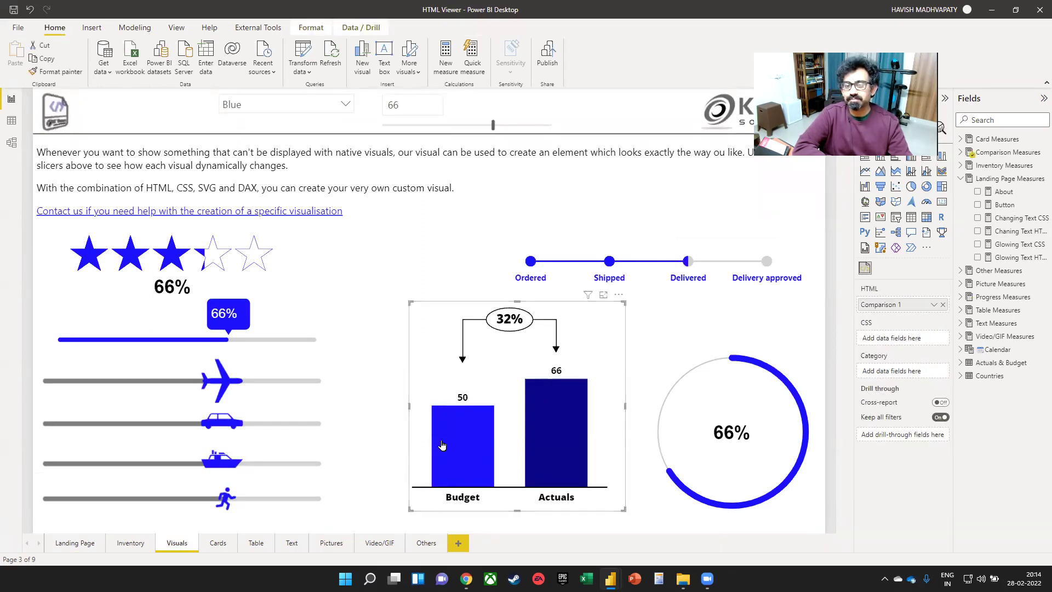
{"action": "left_click", "coordinate": [223, 550]}
{"action": "left_click", "coordinate": [176, 544]}
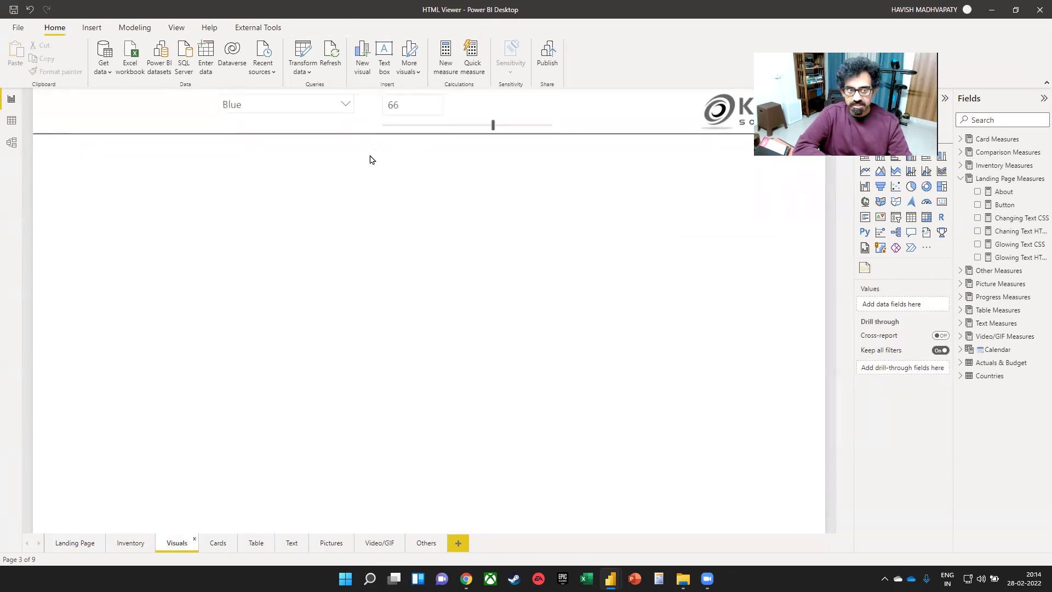
- Recolour the sample visuals red, lower their value from 66 to 43, then go to Cards
{"action": "left_click", "coordinate": [346, 105]}
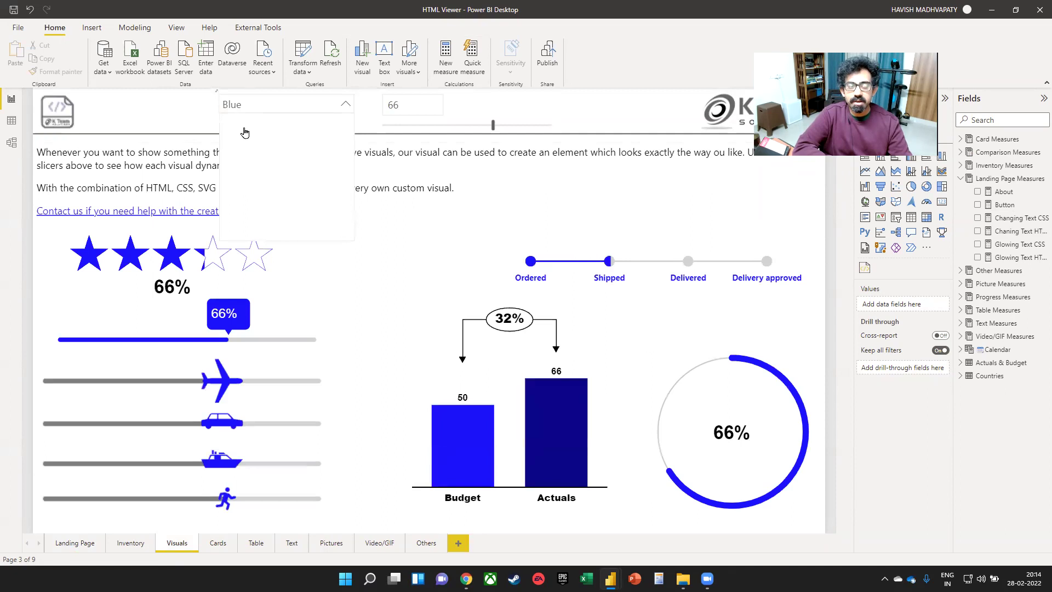
{"action": "left_click", "coordinate": [246, 134]}
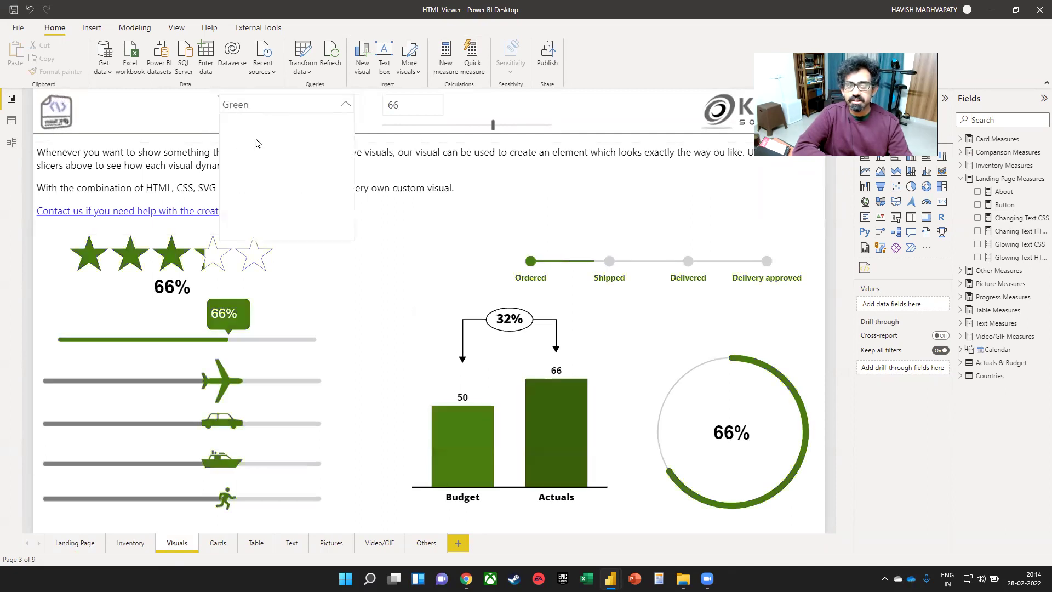
{"action": "left_click", "coordinate": [242, 165]}
{"action": "left_click", "coordinate": [412, 104]}
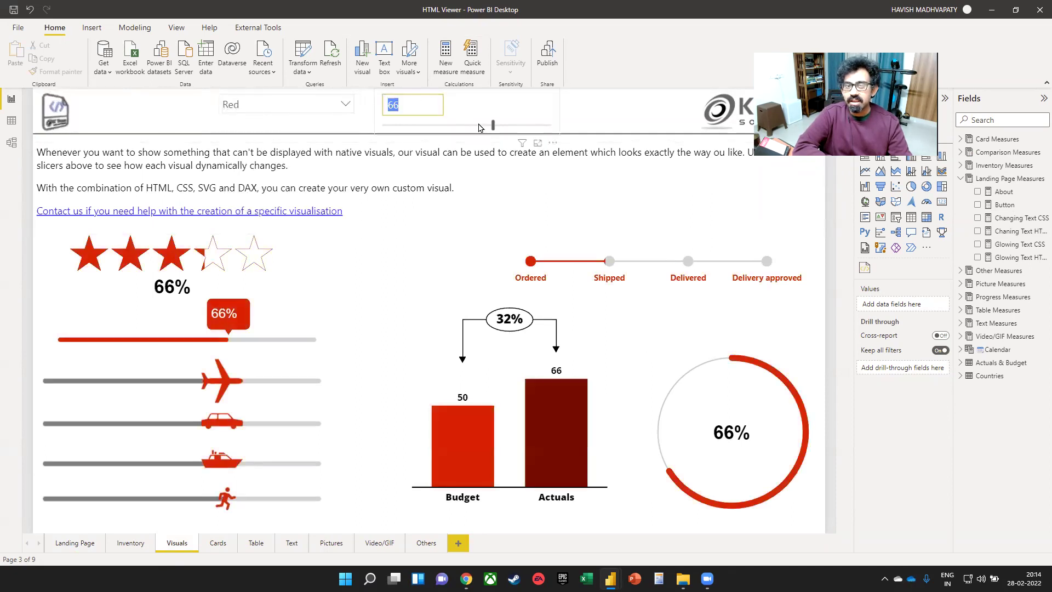
{"action": "left_click_drag", "start_coordinate": [493, 129], "coordinate": [432, 129]}
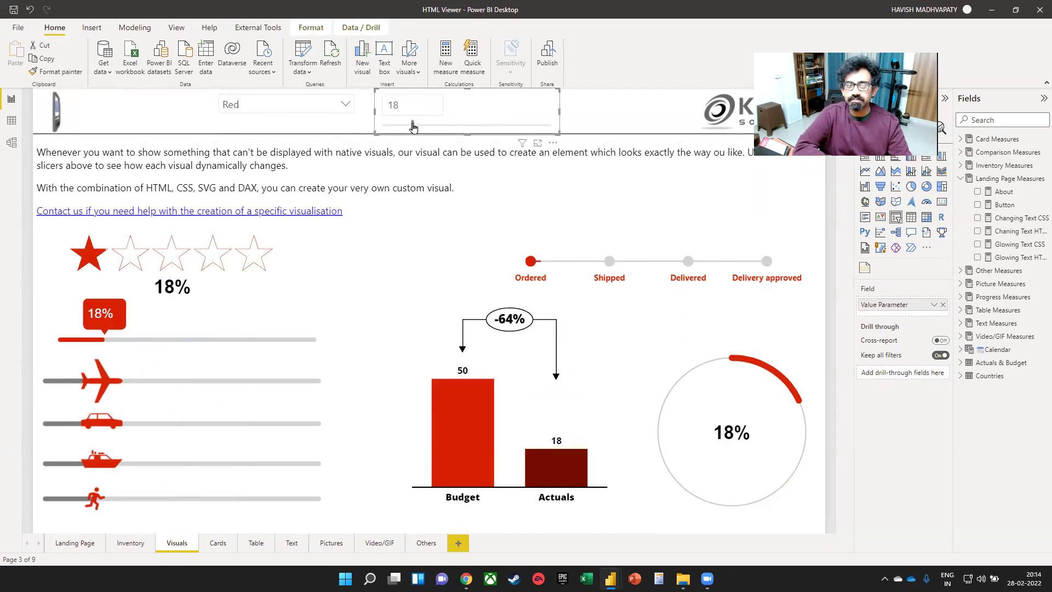
{"action": "left_click", "coordinate": [212, 546]}
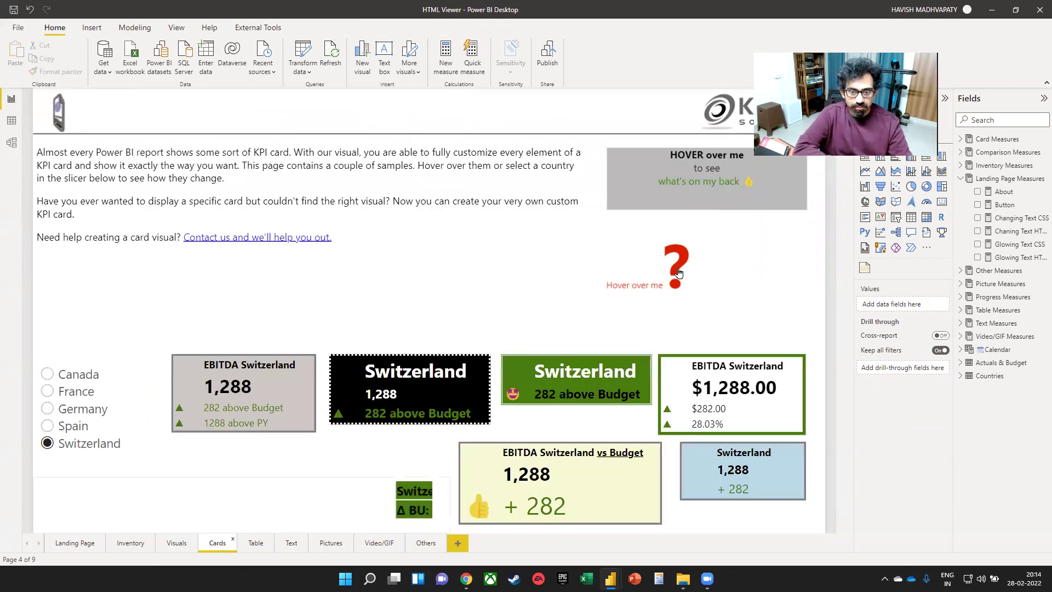
- Play the Video/GIF page's sample video, skip to about 2:38, pause it, then open Others
{"action": "left_click", "coordinate": [378, 541]}
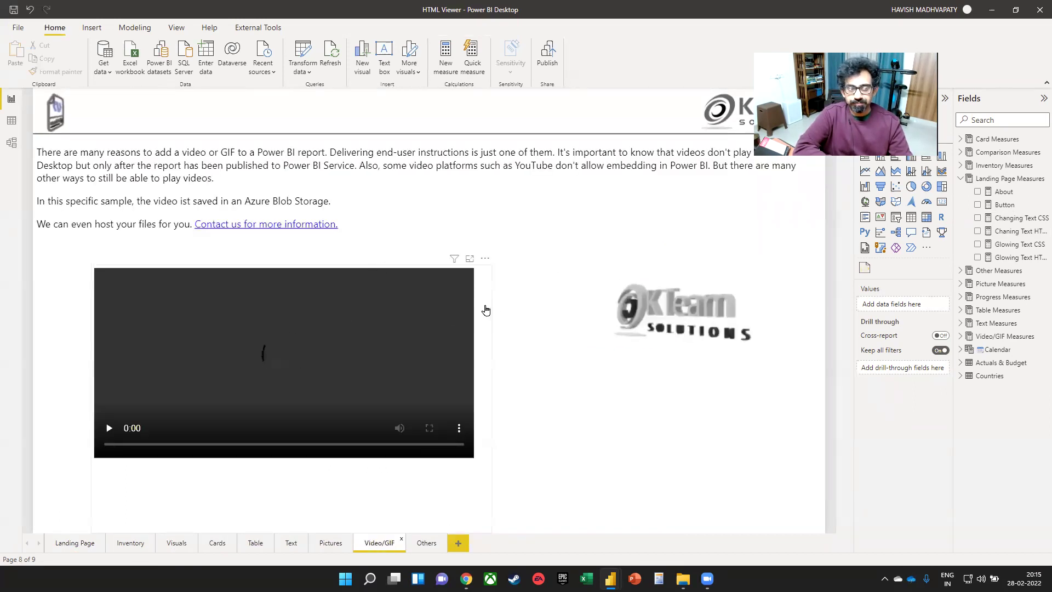
{"action": "left_click", "coordinate": [230, 307]}
{"action": "left_click", "coordinate": [107, 449]}
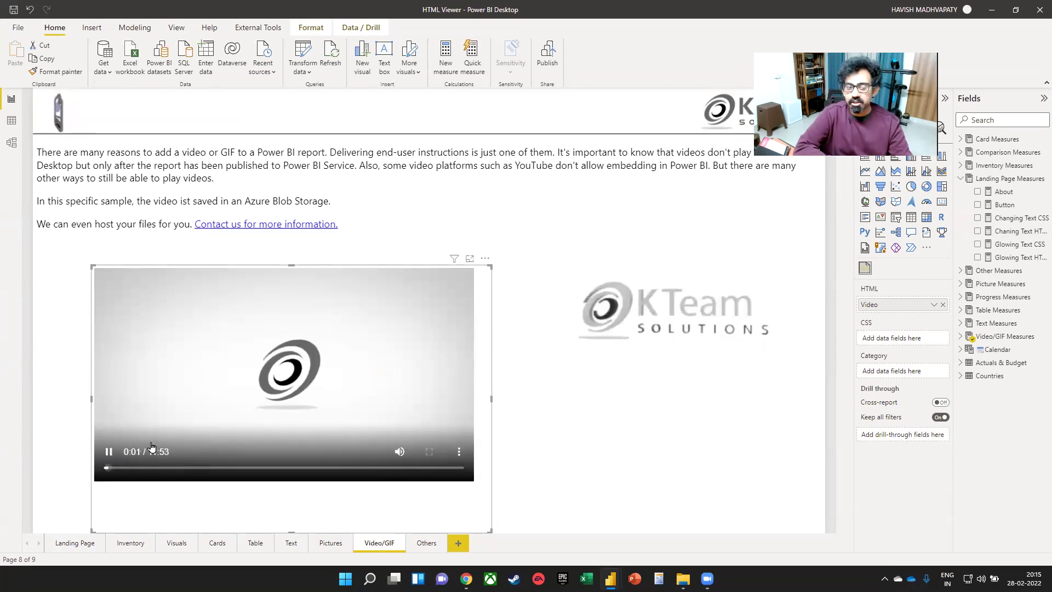
{"action": "left_click", "coordinate": [184, 467]}
{"action": "left_click", "coordinate": [367, 371]}
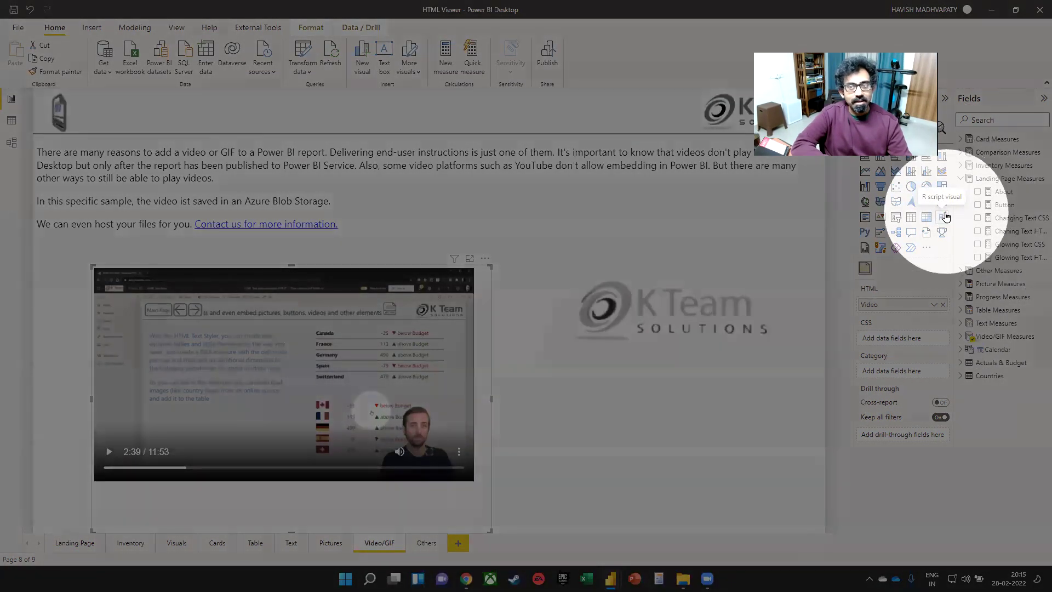
{"action": "left_click", "coordinate": [600, 231]}
{"action": "left_click", "coordinate": [426, 543]}
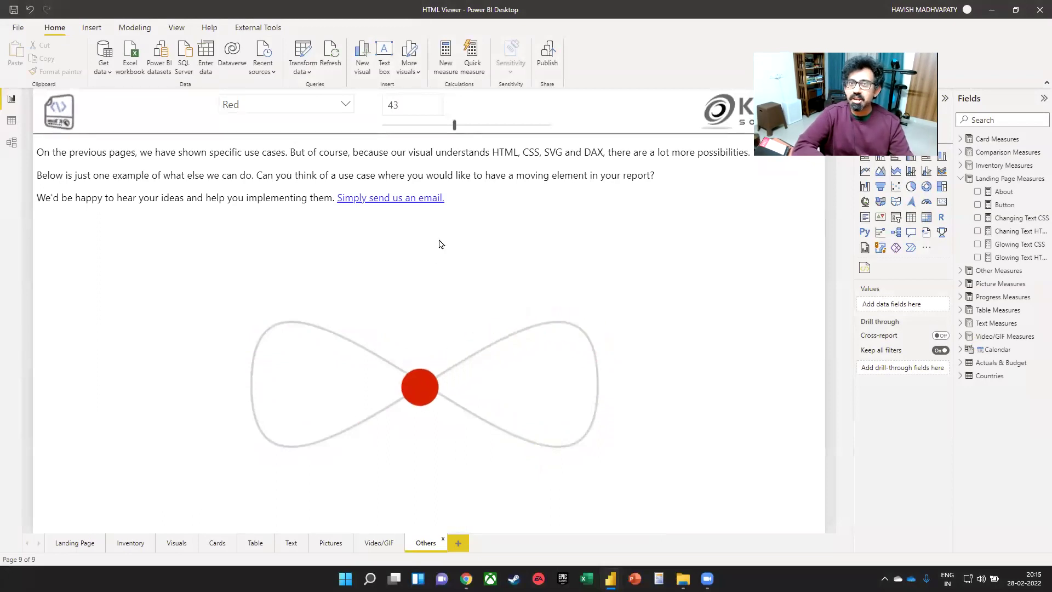
- Lower the parameter to 15 and show the Infinite measure's DAX from Other Measures
{"action": "left_click_drag", "start_coordinate": [455, 126], "coordinate": [406, 134]}
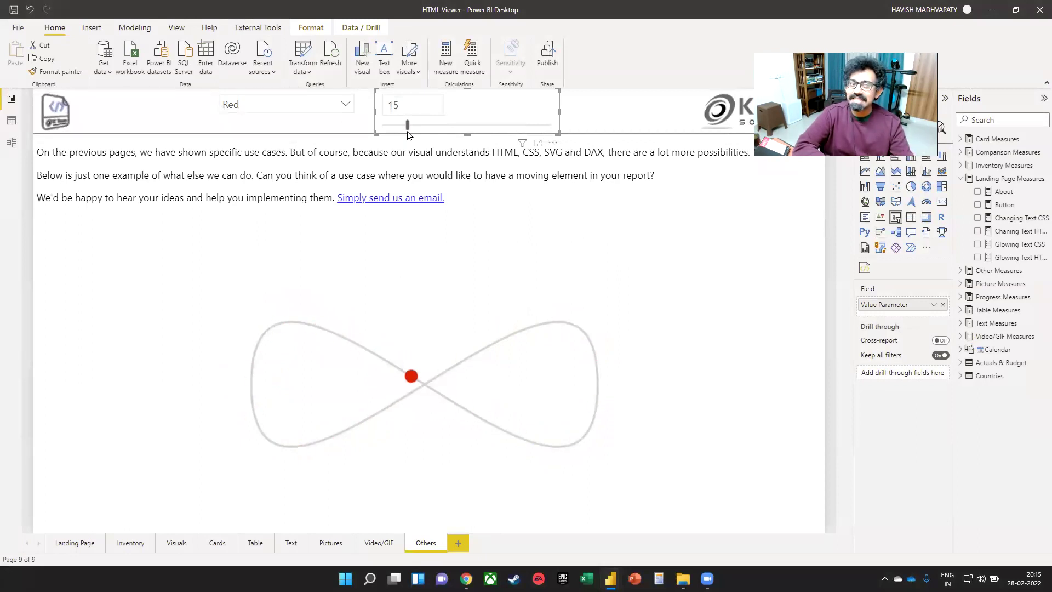
{"action": "left_click", "coordinate": [434, 346]}
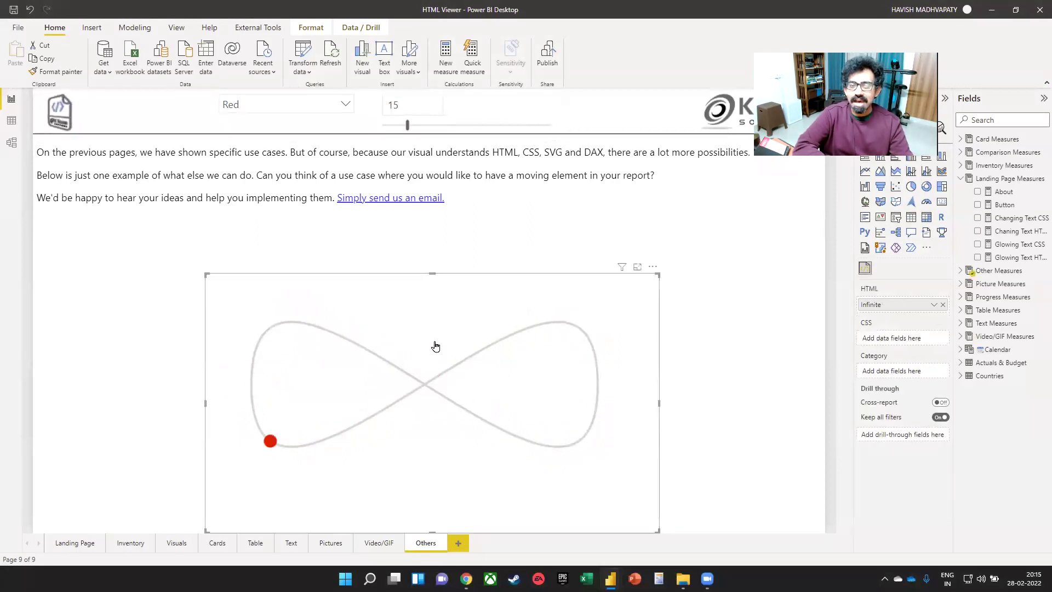
{"action": "left_click", "coordinate": [994, 270]}
{"action": "left_click", "coordinate": [1006, 283]}
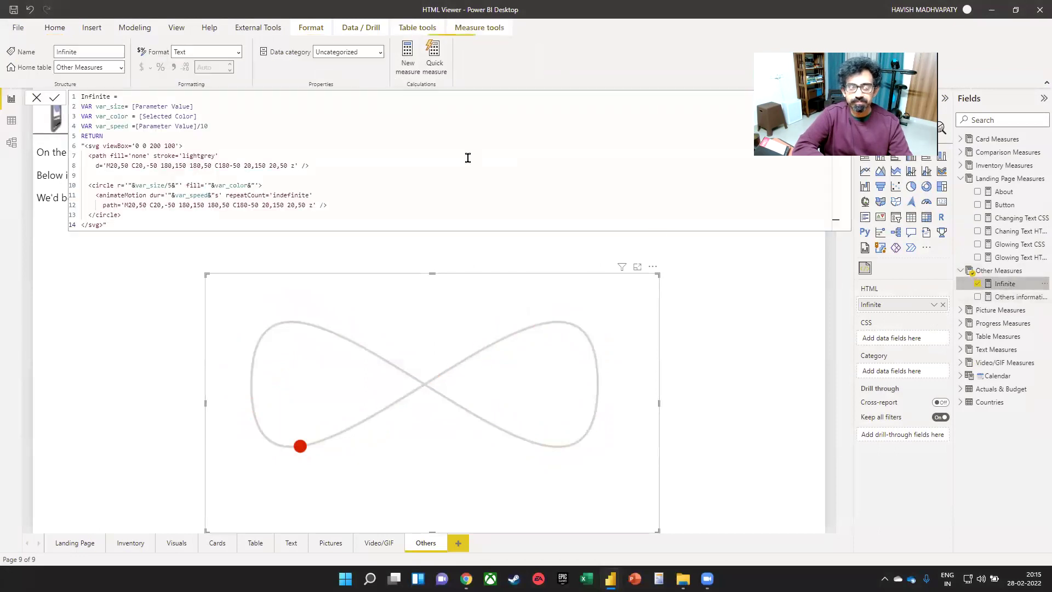
{"action": "scroll", "coordinate": [219, 177], "scroll_direction": "up", "scroll_amount": 1}
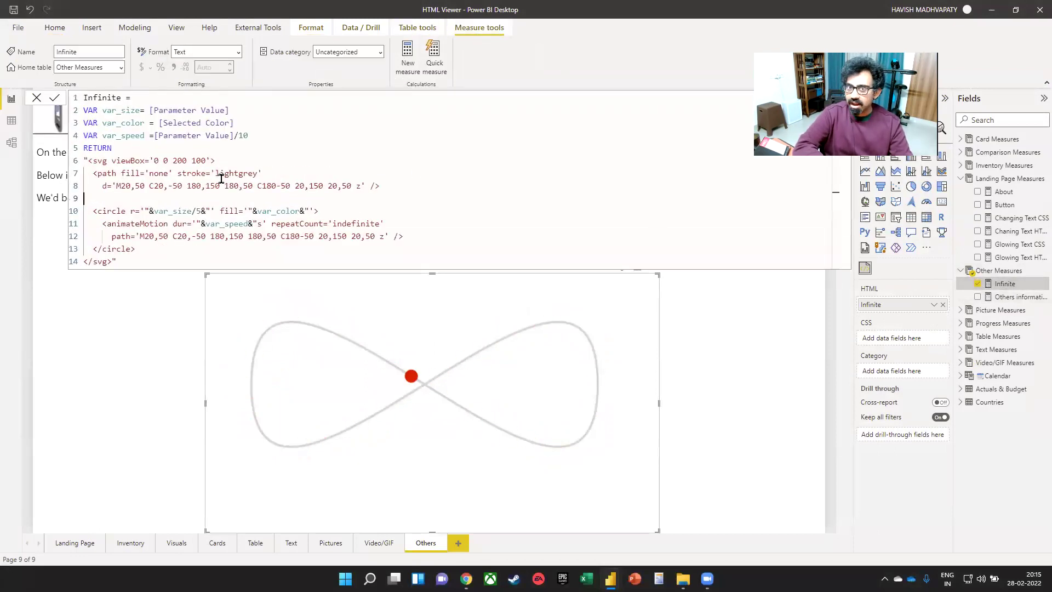
{"action": "scroll", "coordinate": [312, 212], "scroll_direction": "up", "scroll_amount": 1}
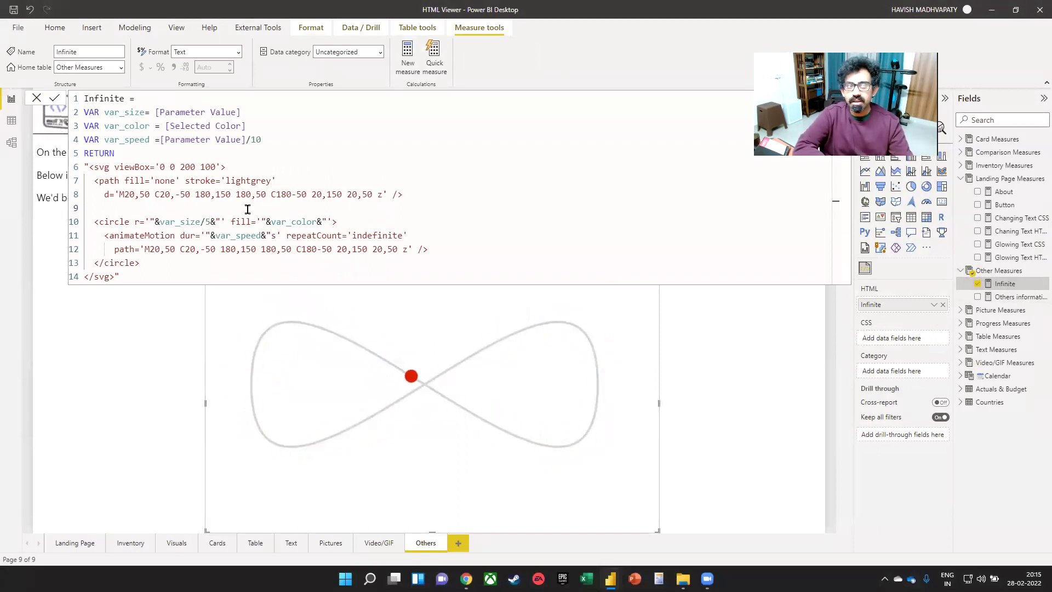
- Highlight the Parameter Value and Selected Color variables that drive the ball's size and colour
{"action": "left_click_drag", "start_coordinate": [159, 111], "coordinate": [237, 112]}
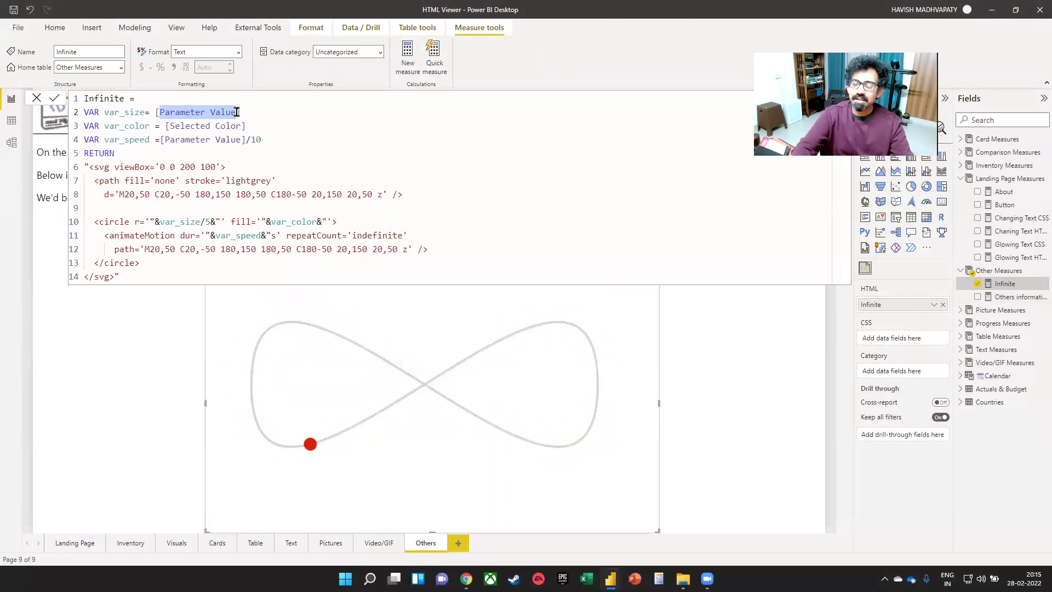
{"action": "left_click", "coordinate": [153, 324]}
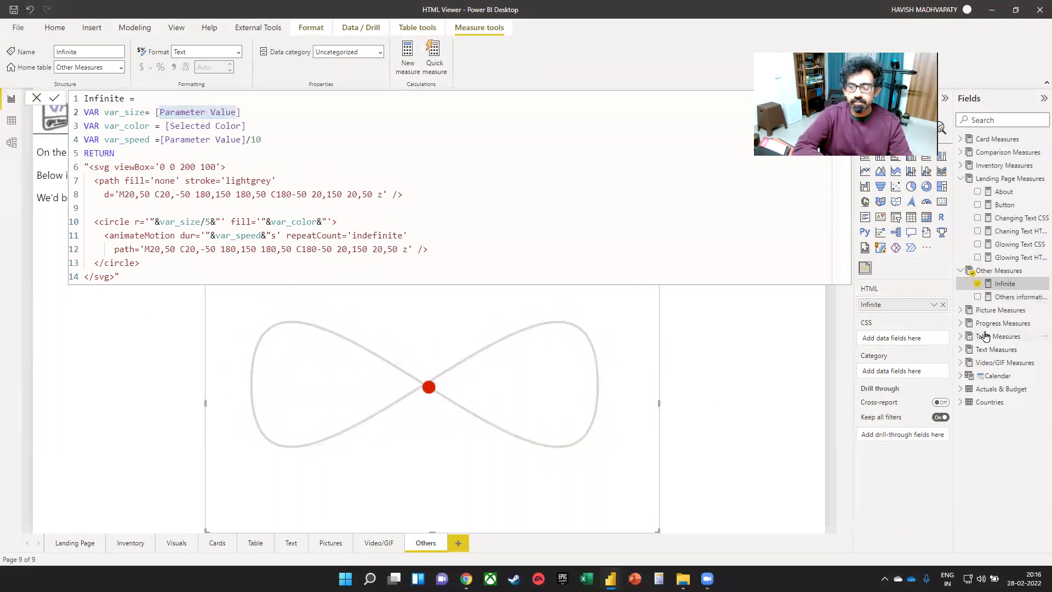
{"action": "left_click", "coordinate": [1003, 322]}
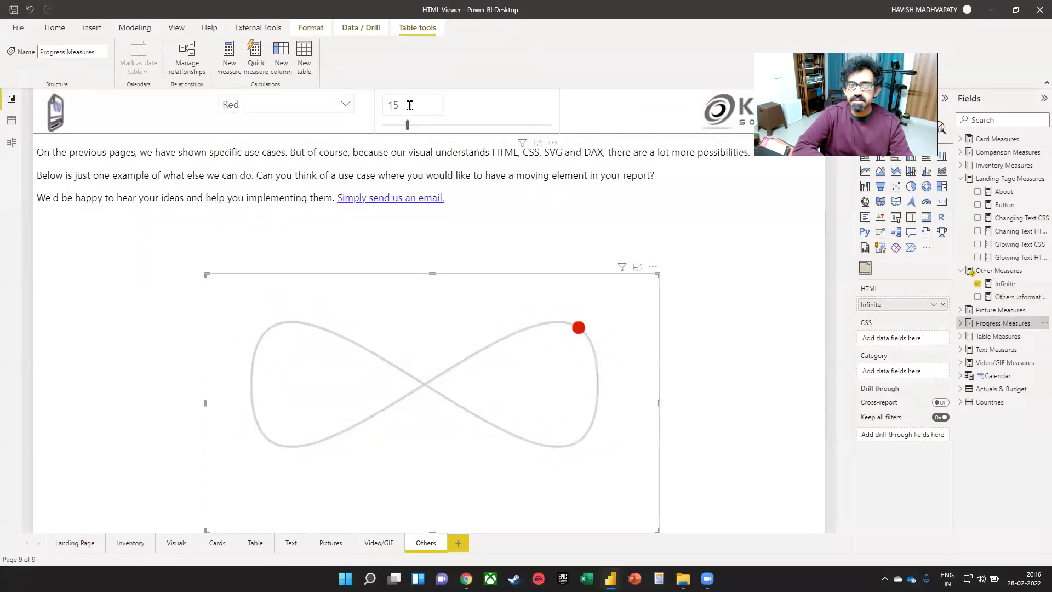
{"action": "left_click", "coordinate": [1004, 283]}
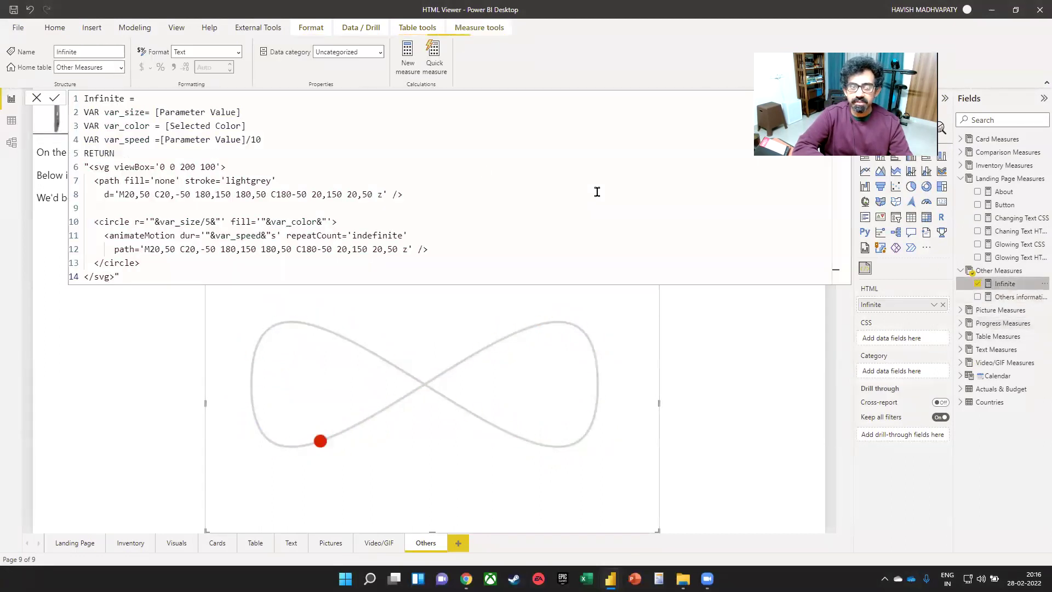
{"action": "left_click_drag", "start_coordinate": [164, 114], "coordinate": [246, 113]}
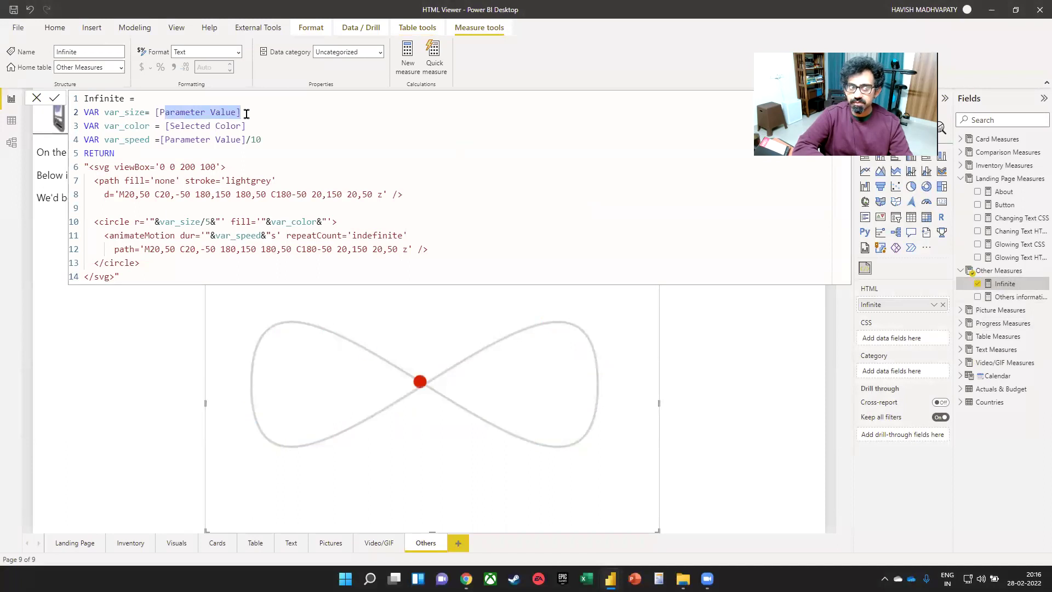
{"action": "left_click_drag", "start_coordinate": [170, 126], "coordinate": [249, 126]}
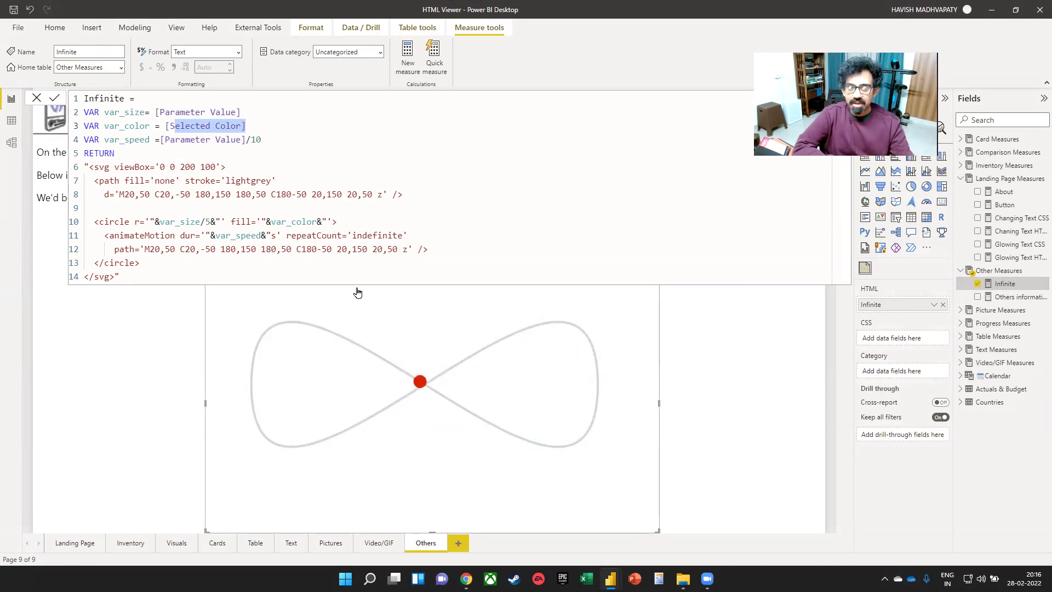
- Highlight the RETURN keyword, the SVG markup, the 180,150 path coordinate and lightgrey stroke
{"action": "left_click_drag", "start_coordinate": [84, 153], "coordinate": [120, 152]}
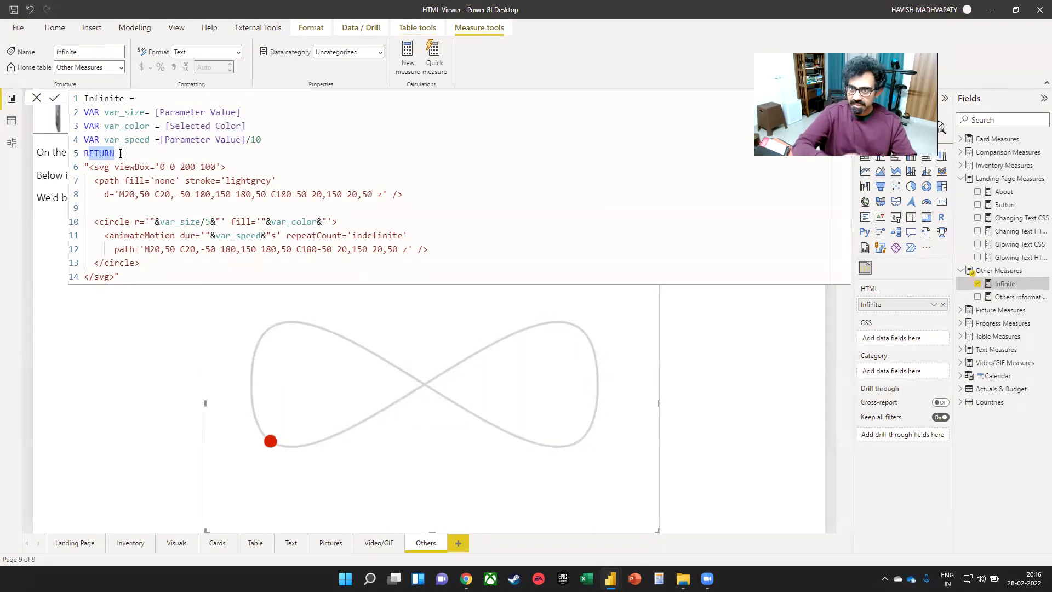
{"action": "left_click_drag", "start_coordinate": [97, 167], "coordinate": [141, 290]}
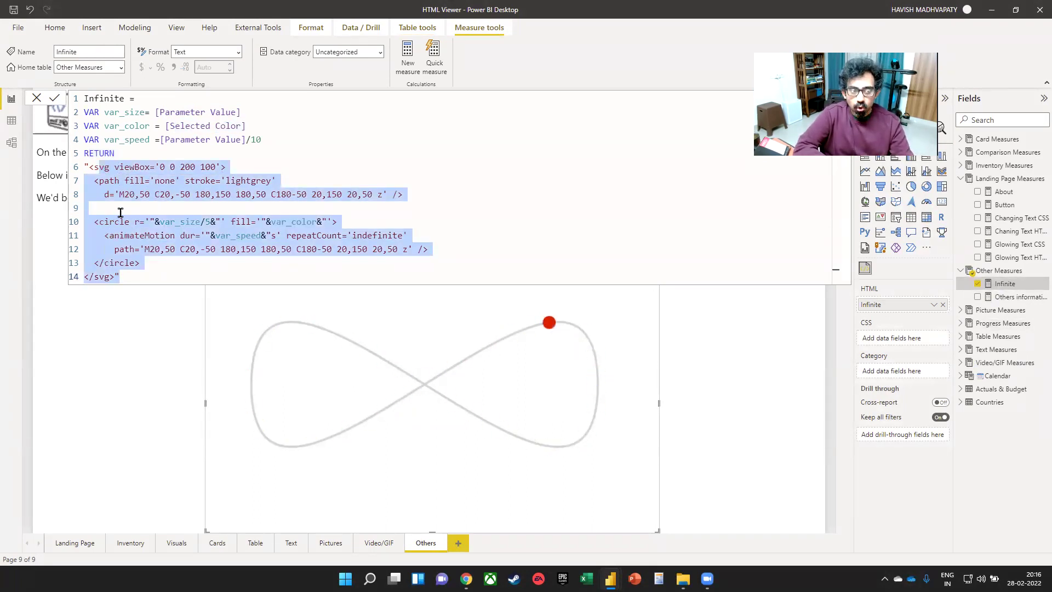
{"action": "left_click", "coordinate": [149, 194]}
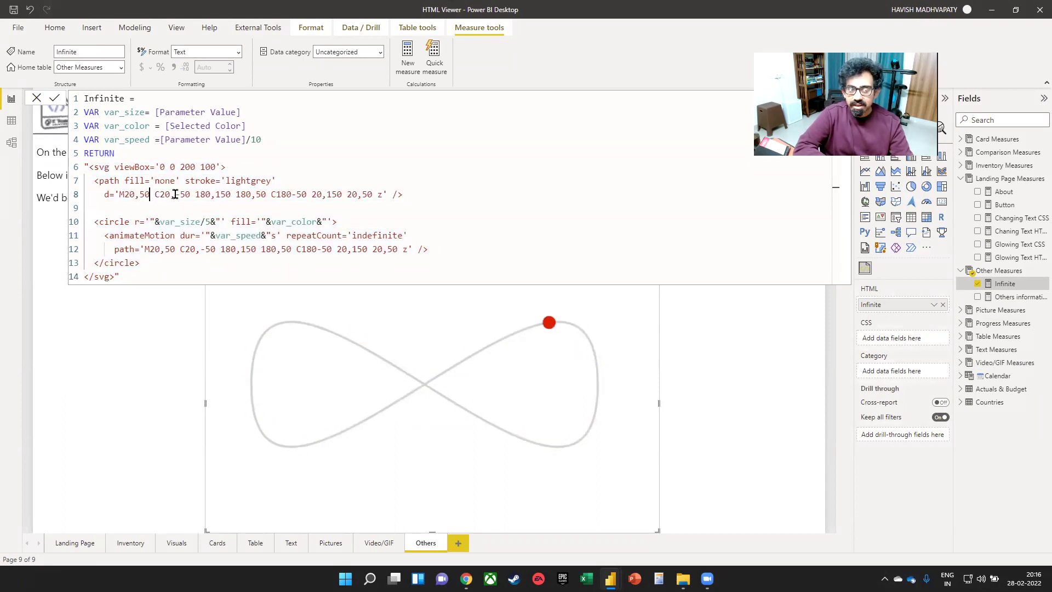
{"action": "left_click", "coordinate": [227, 194]}
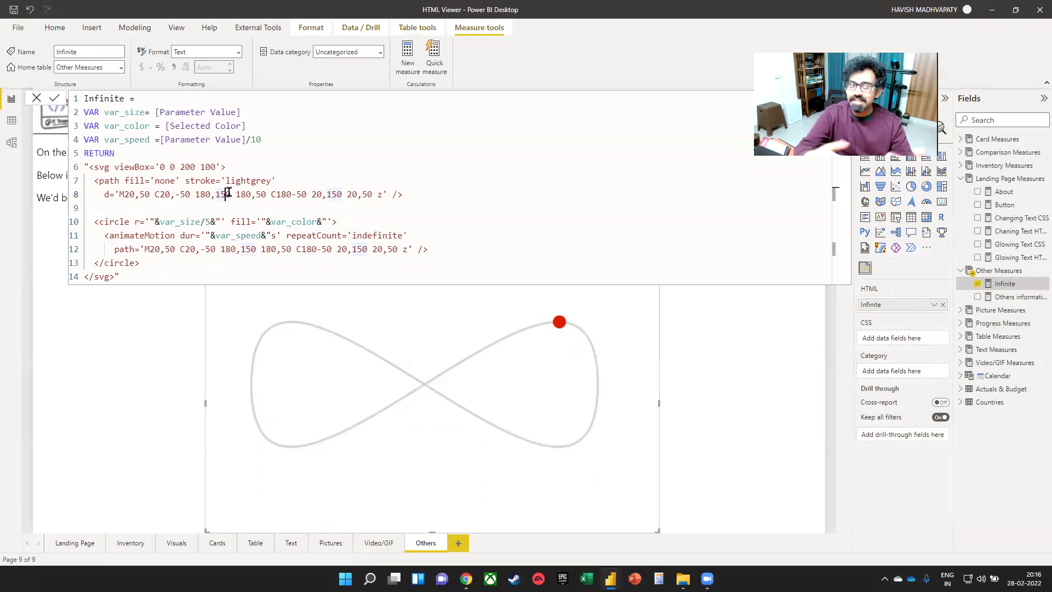
{"action": "left_click_drag", "start_coordinate": [230, 181], "coordinate": [265, 181]}
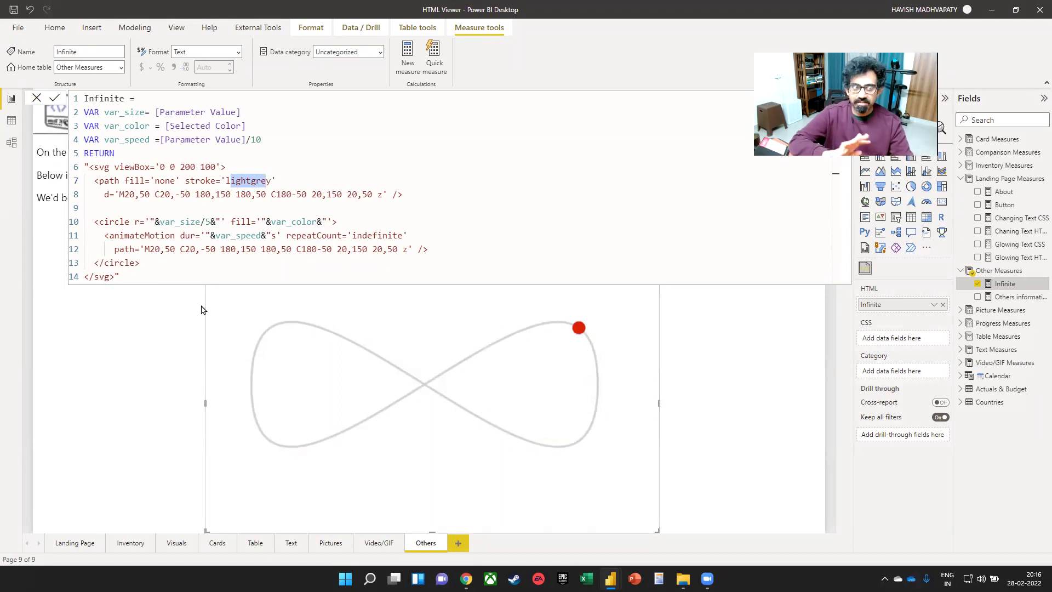
{"action": "left_click", "coordinate": [189, 195]}
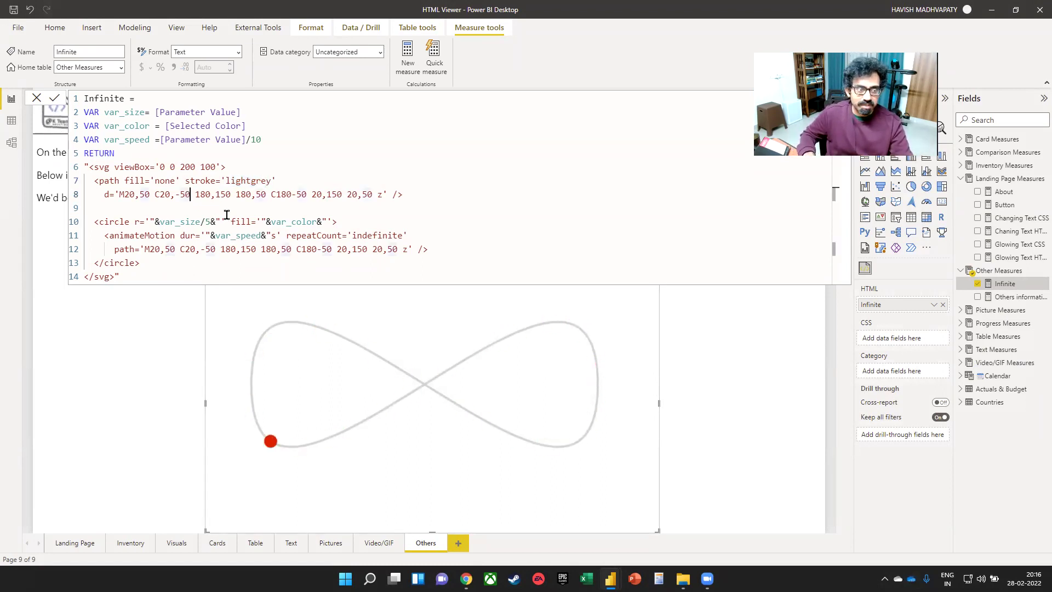
{"action": "type", "text": "0"}
{"action": "left_click", "coordinate": [206, 272]}
{"action": "key", "text": "Return"}
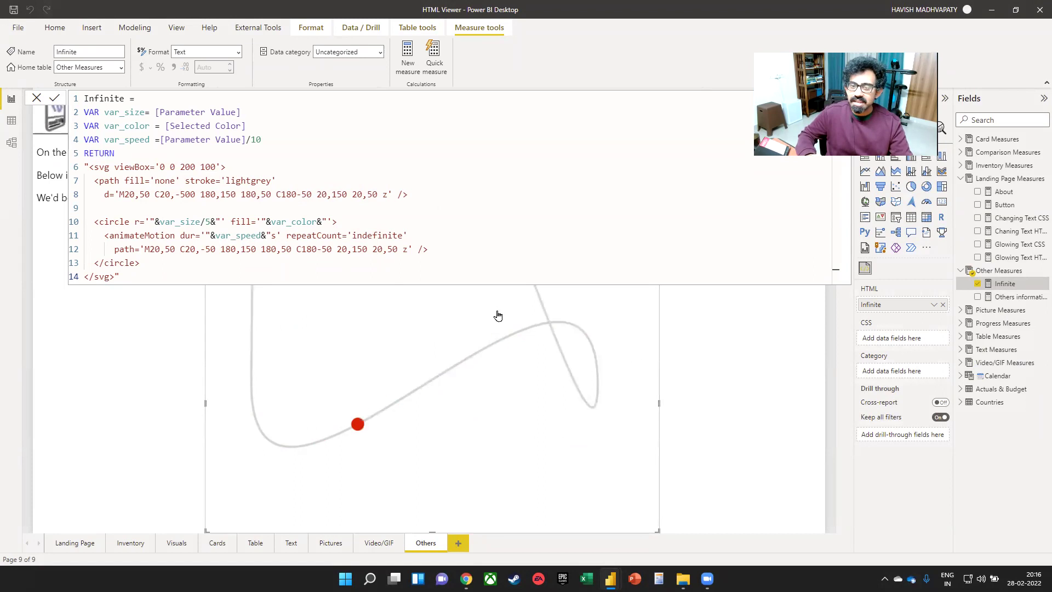
{"action": "left_click", "coordinate": [732, 363]}
{"action": "left_click", "coordinate": [396, 291]}
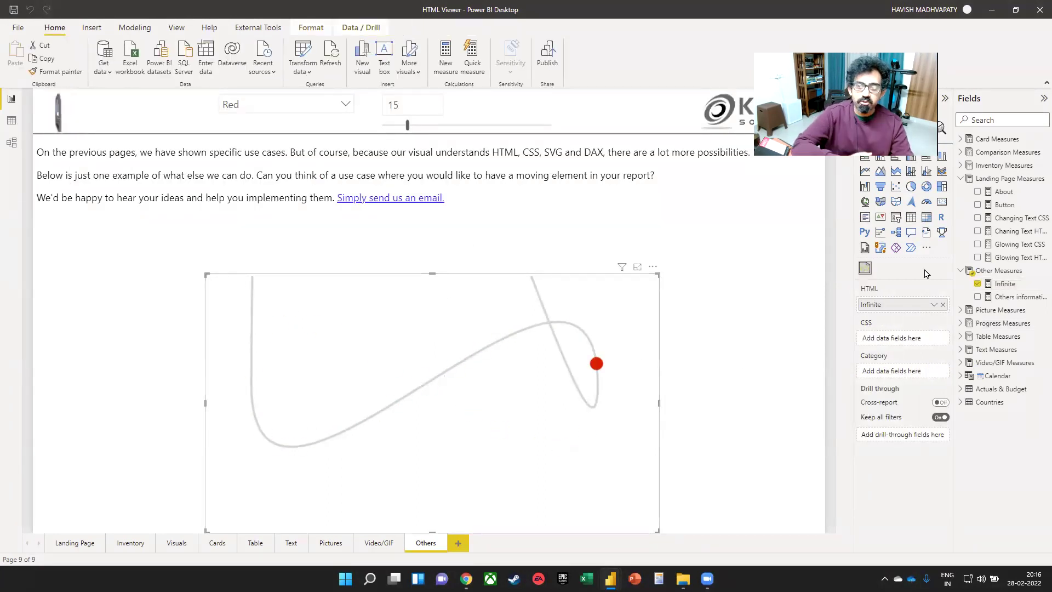
{"action": "left_click", "coordinate": [1004, 283]}
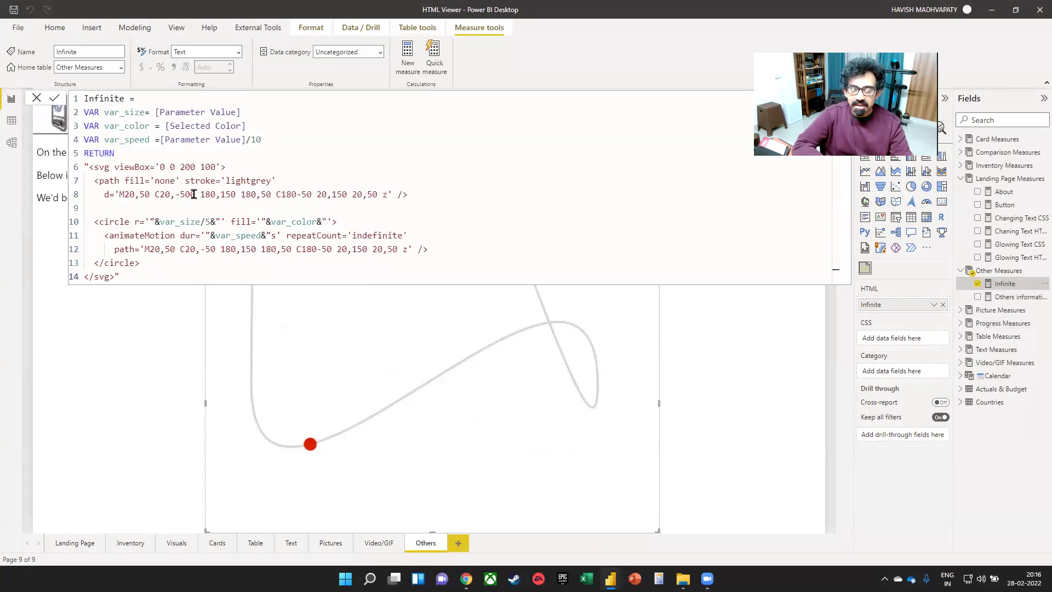
{"action": "key", "text": "BackSpace"}
{"action": "left_click", "coordinate": [374, 278]}
{"action": "key", "text": "Return"}
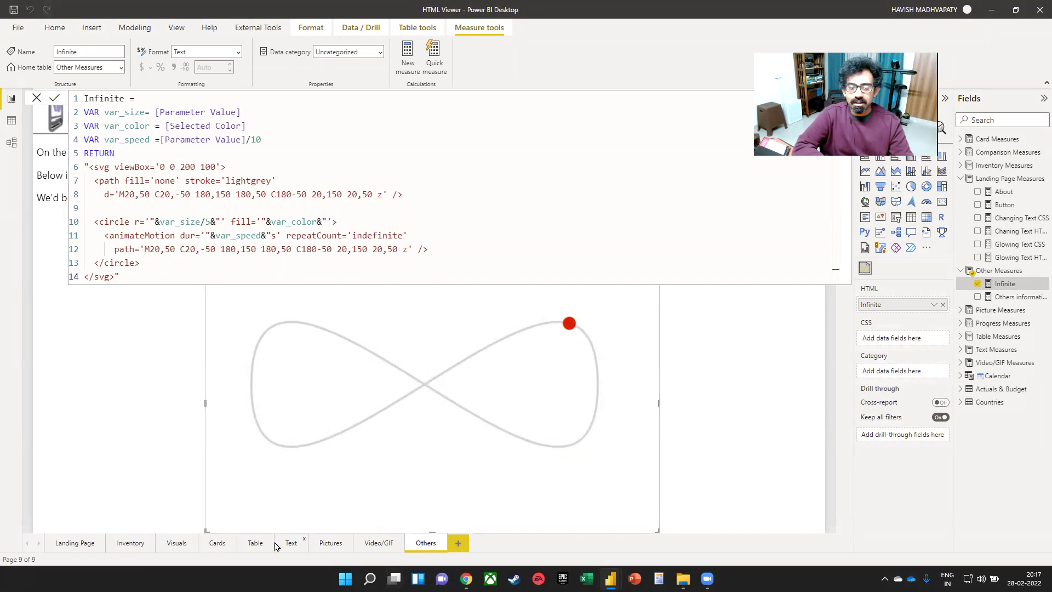
- Browse the Pictures, Table and Text pages, selecting the red HTML table visual
{"action": "left_click", "coordinate": [328, 544]}
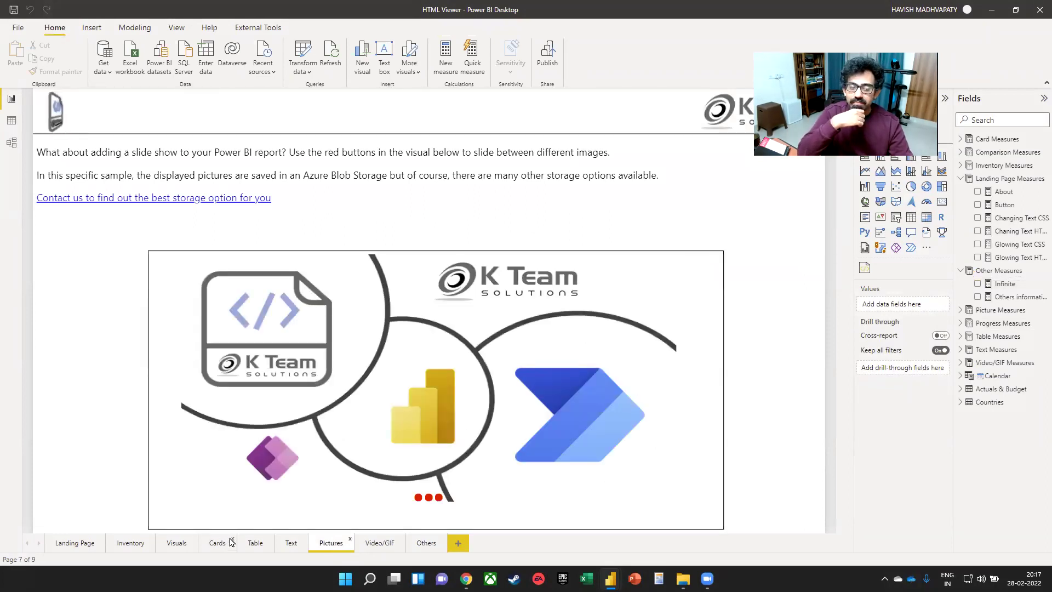
{"action": "left_click", "coordinate": [253, 542]}
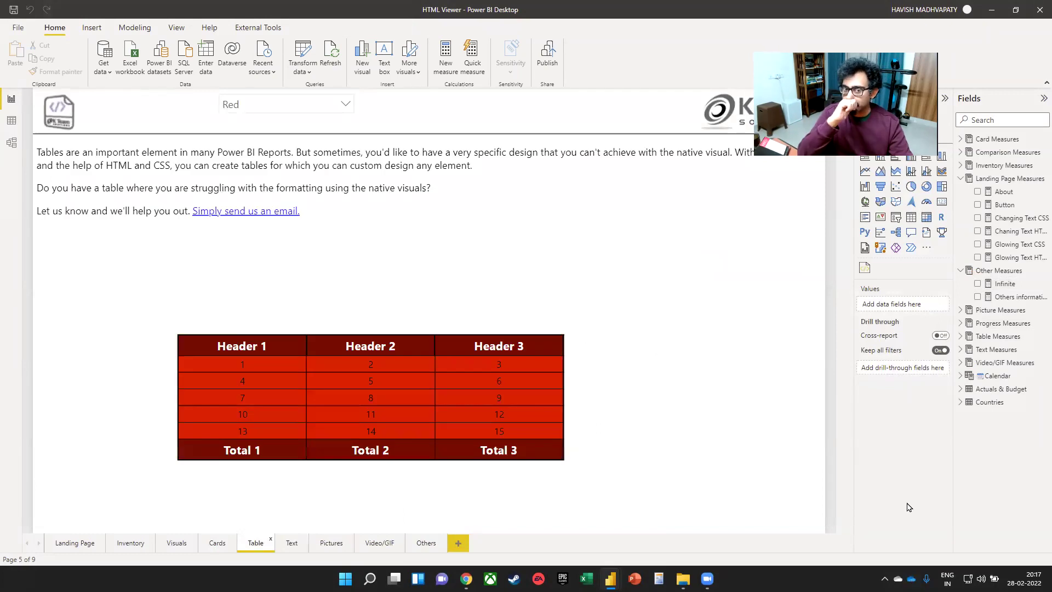
{"action": "left_click", "coordinate": [570, 391]}
{"action": "left_click", "coordinate": [293, 543]}
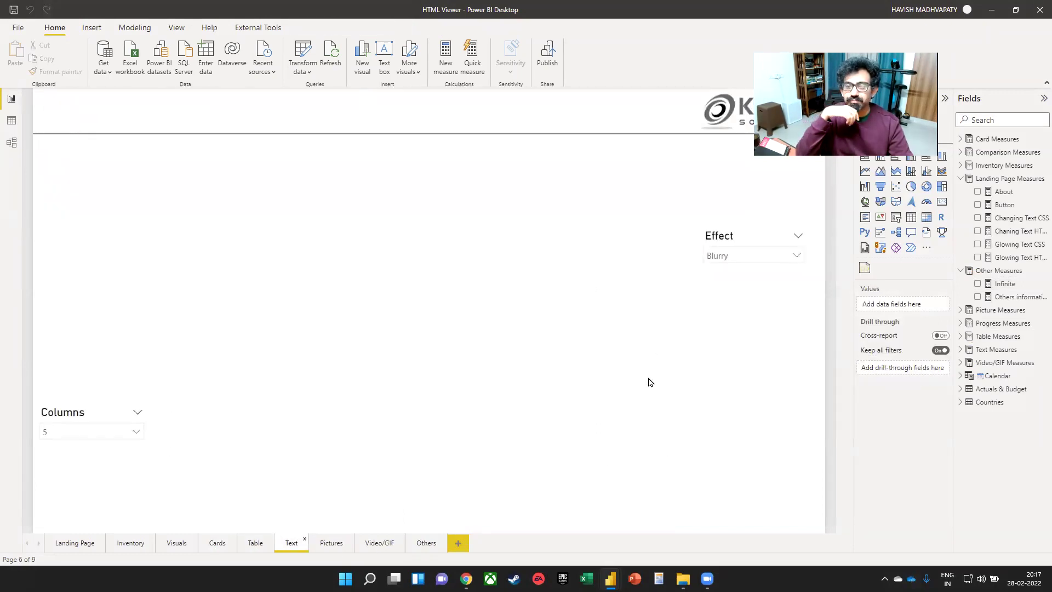
- Reflow the text into three columns, then back to five, and close Power BI Desktop
{"action": "left_click", "coordinate": [97, 434]}
{"action": "left_click", "coordinate": [59, 326]}
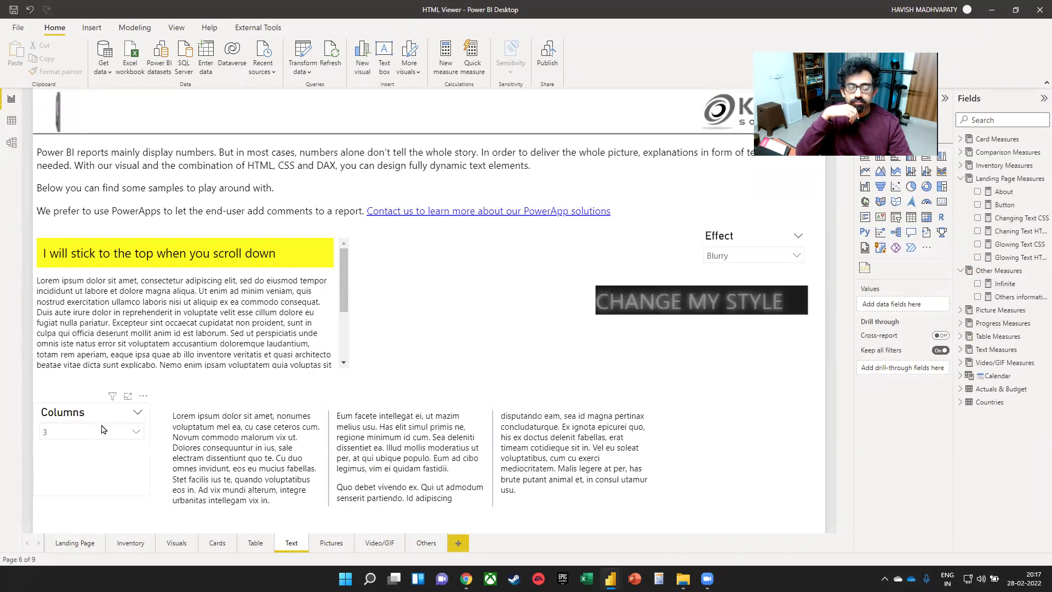
{"action": "left_click", "coordinate": [100, 432]}
{"action": "left_click", "coordinate": [55, 349]}
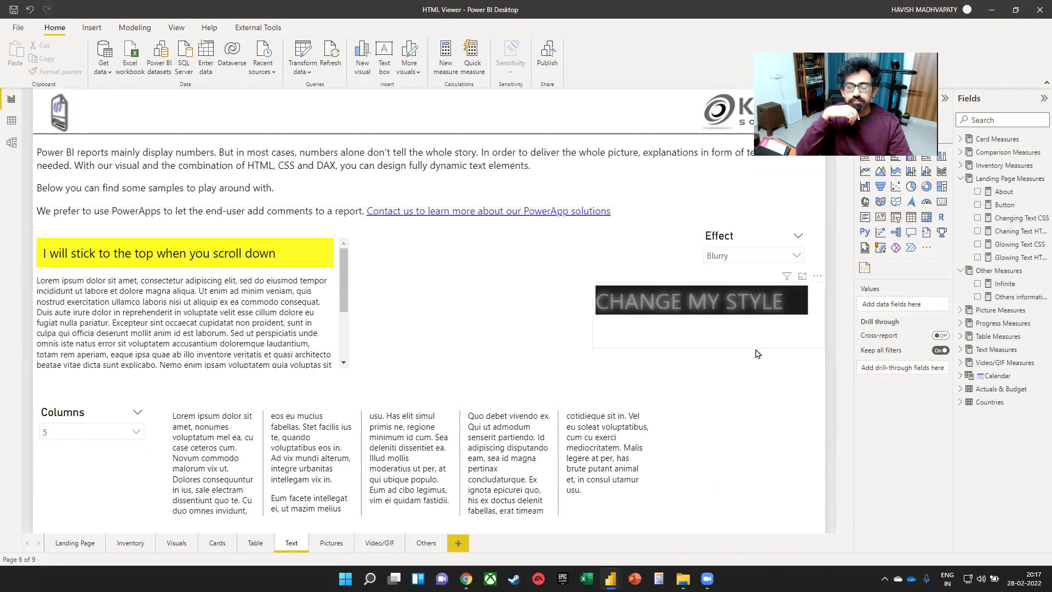
{"action": "left_click", "coordinate": [1038, 10]}
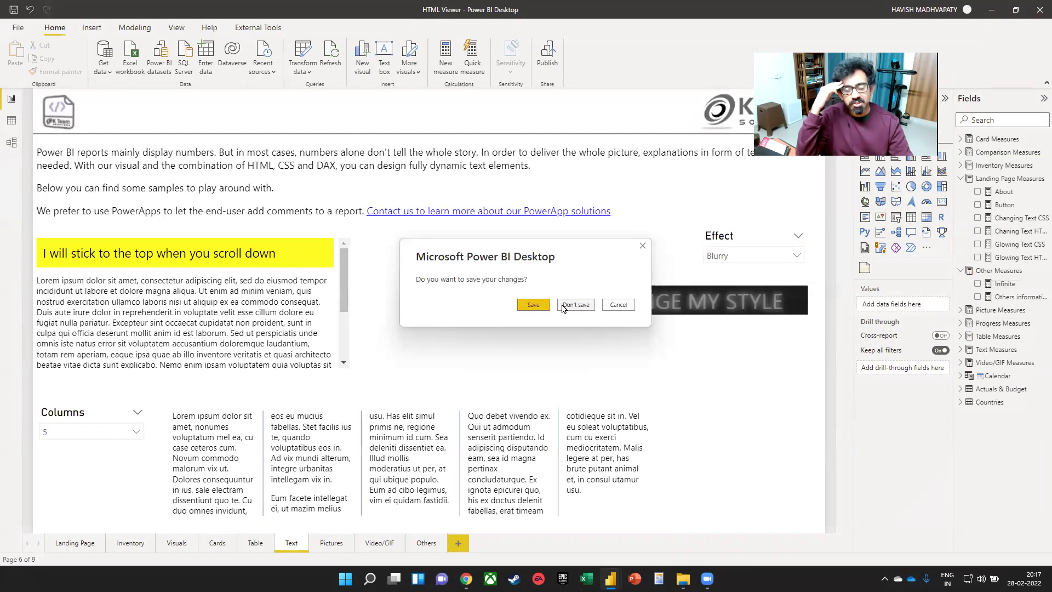
- Close the HTML Viewer report without saving and select the plotlyJSVisual report file
{"action": "left_click", "coordinate": [563, 307]}
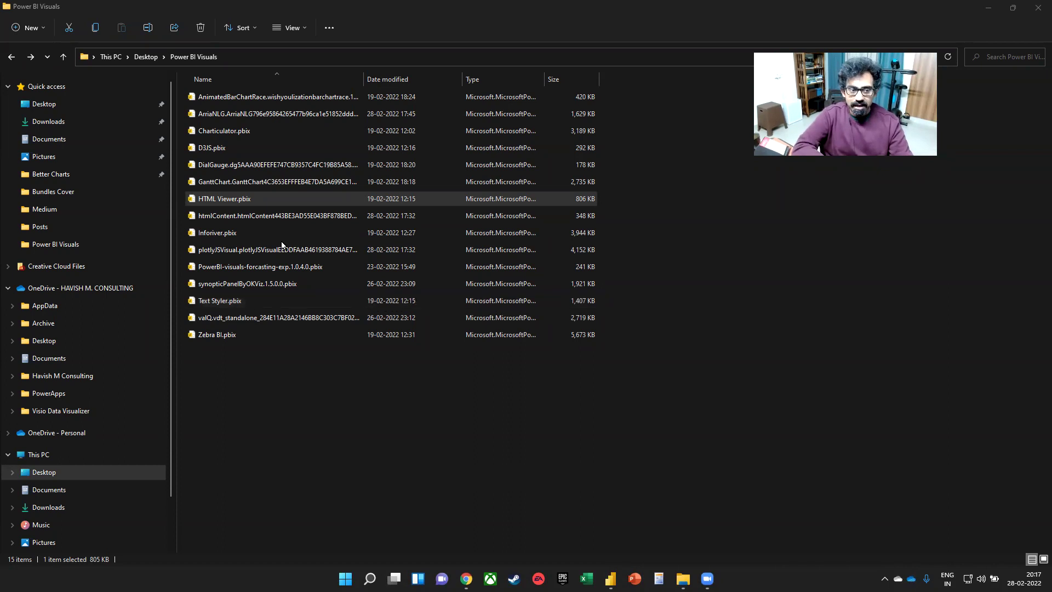
{"action": "left_click", "coordinate": [236, 253]}
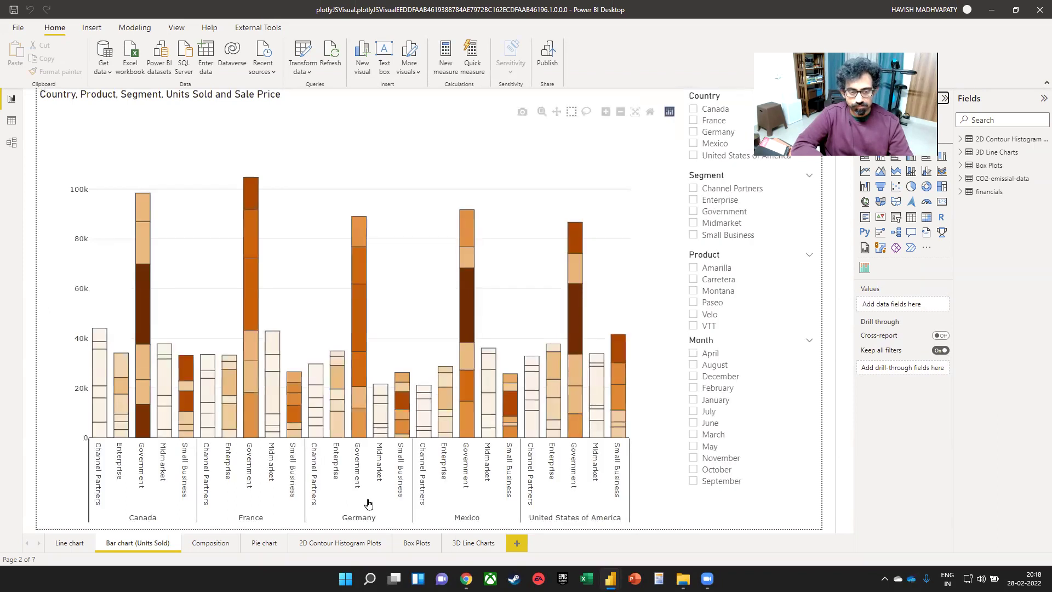
- On the Composition page, rotate the 3D scatter plot to new angles
{"action": "left_click", "coordinate": [195, 548]}
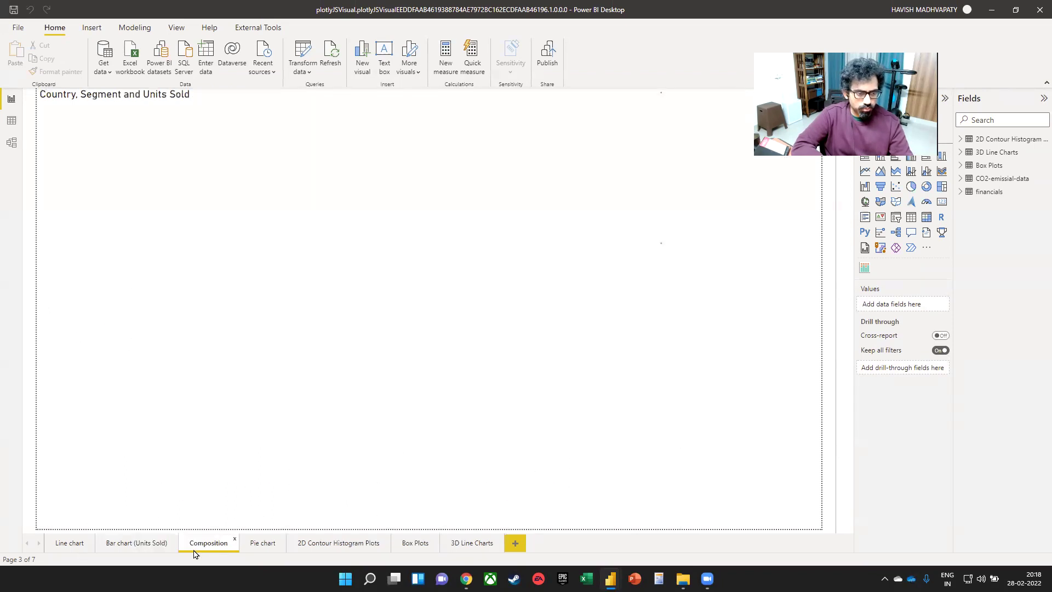
{"action": "left_click_drag", "start_coordinate": [431, 400], "coordinate": [466, 381]}
{"action": "left_click", "coordinate": [466, 380]}
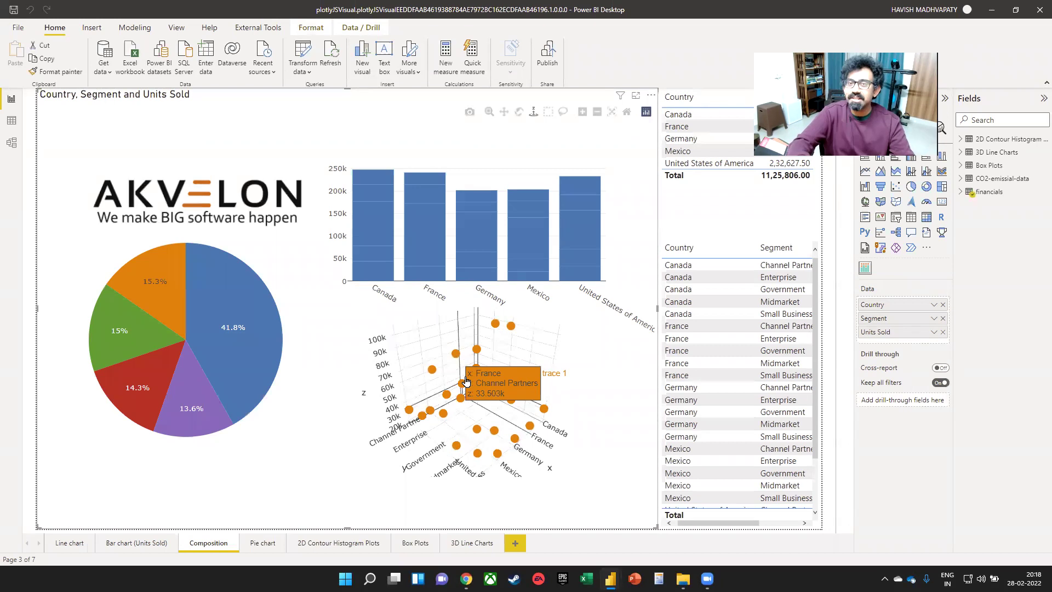
{"action": "left_click_drag", "start_coordinate": [466, 381], "coordinate": [445, 337]}
- Tilt the 3D helix chart, view the 2D Contour Histogram page, then finish on Line chart
{"action": "left_click", "coordinate": [467, 541]}
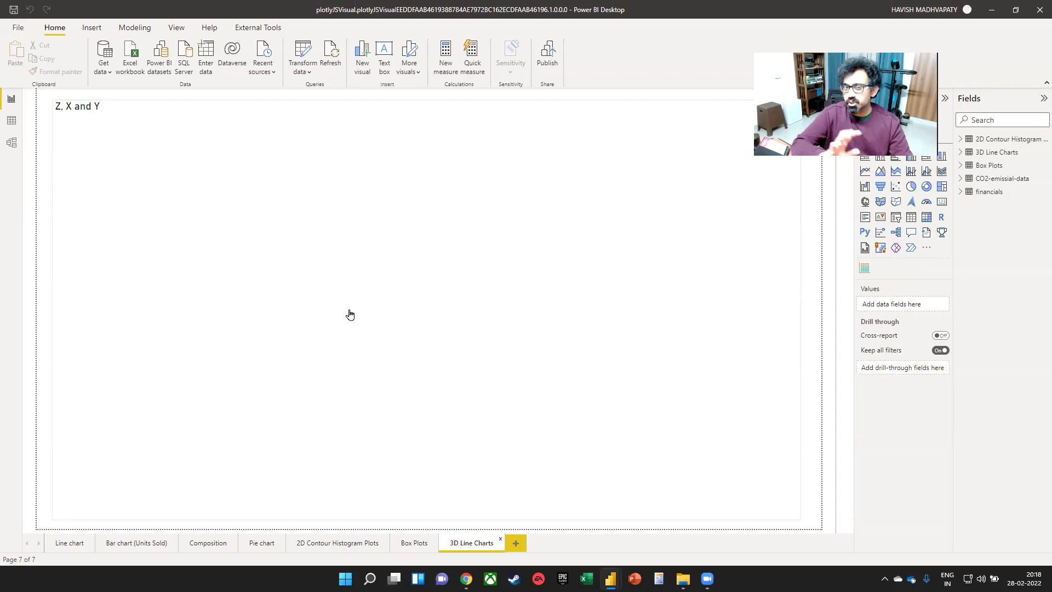
{"action": "left_click_drag", "start_coordinate": [425, 315], "coordinate": [350, 322]}
{"action": "left_click", "coordinate": [355, 310]}
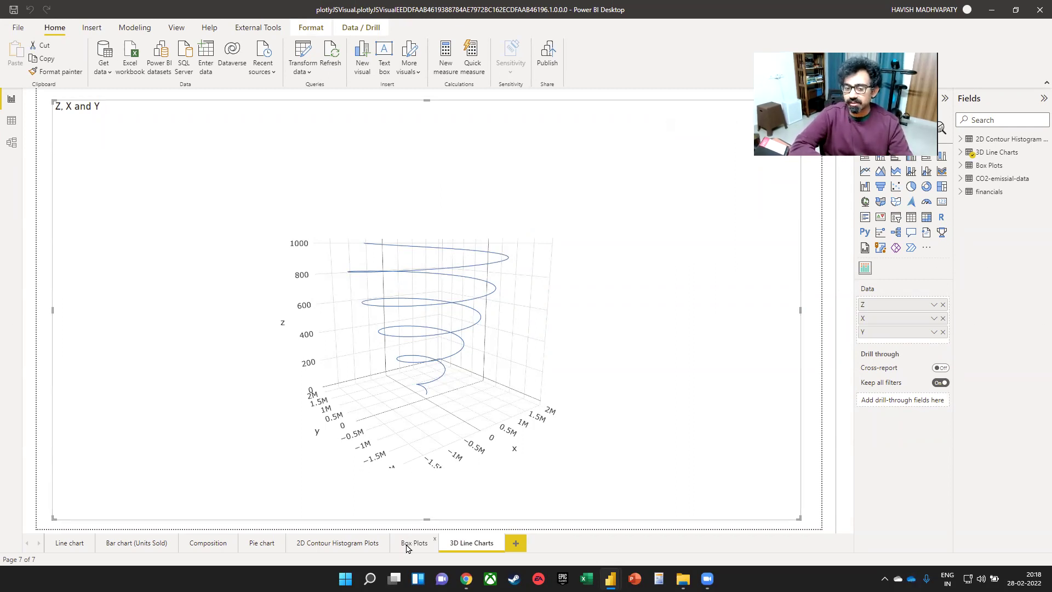
{"action": "left_click", "coordinate": [365, 542]}
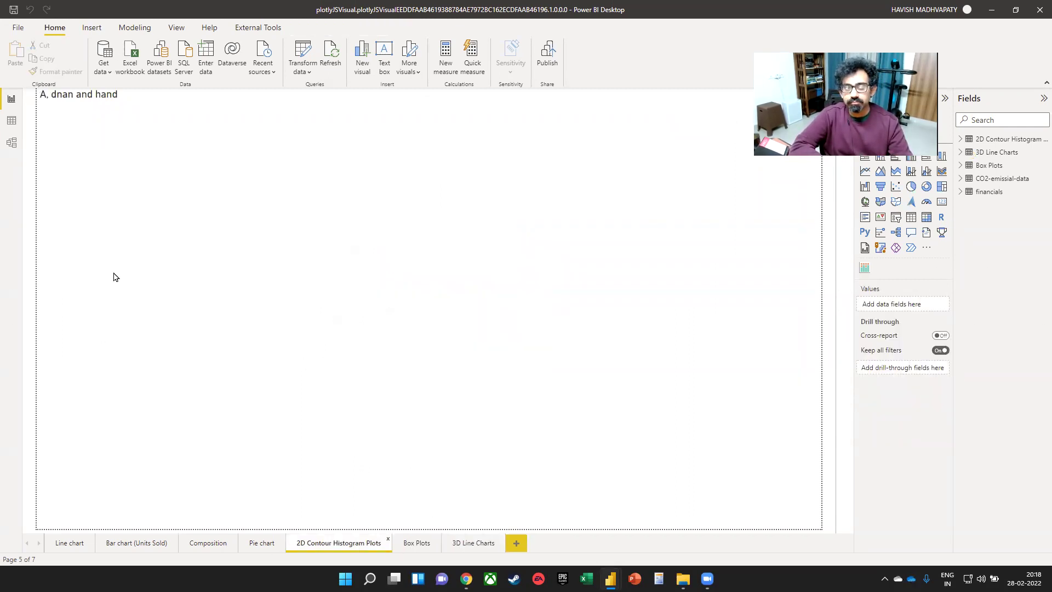
{"action": "left_click", "coordinate": [203, 542]}
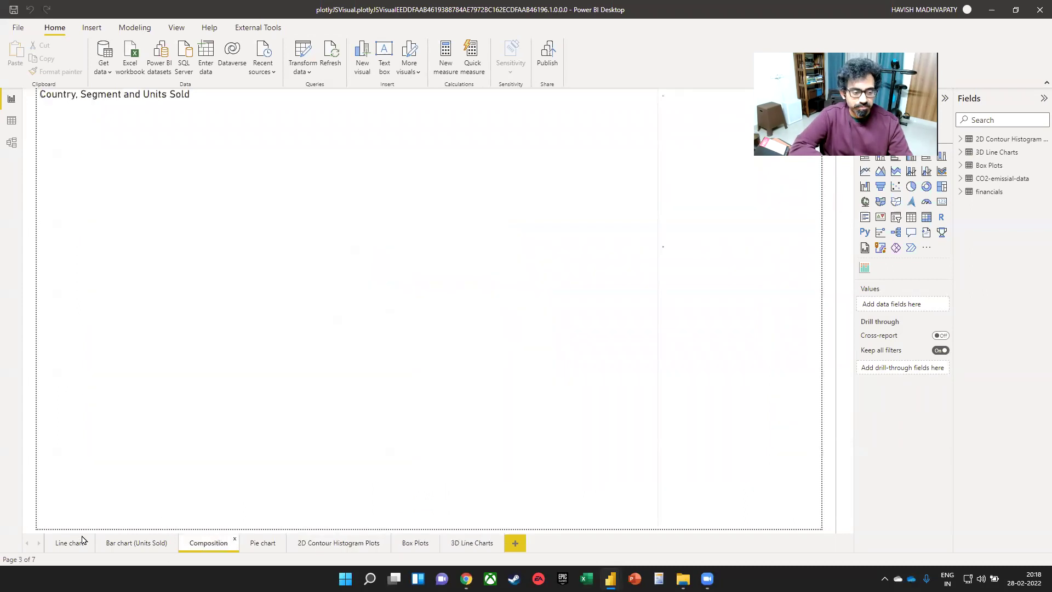
{"action": "left_click", "coordinate": [80, 541]}
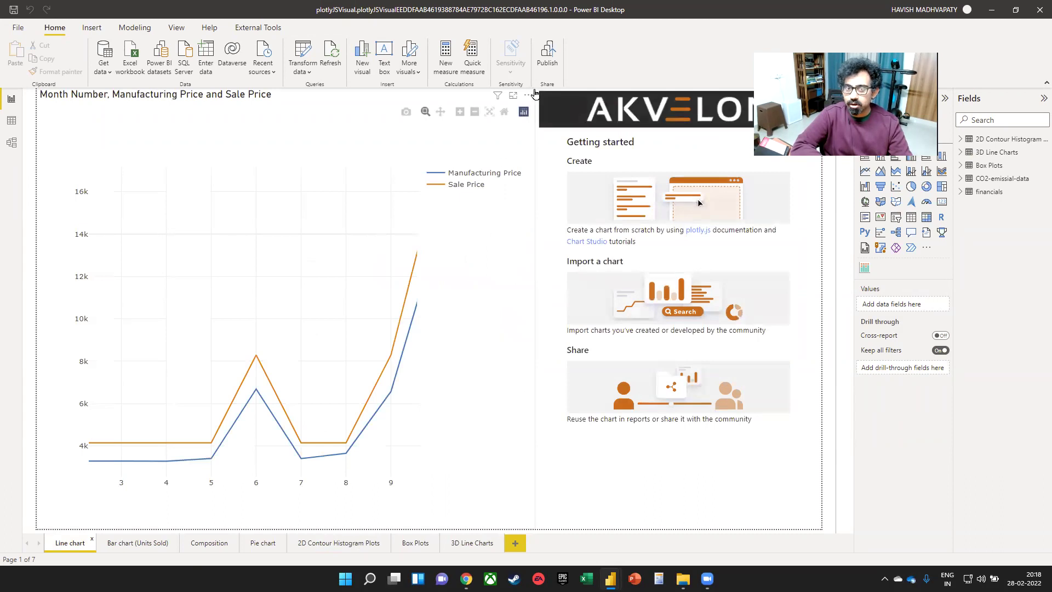
- Edit the line chart in the Plotly editor and show its definition as JSON under Save/Load
{"action": "left_click", "coordinate": [529, 95]}
{"action": "left_click", "coordinate": [553, 112]}
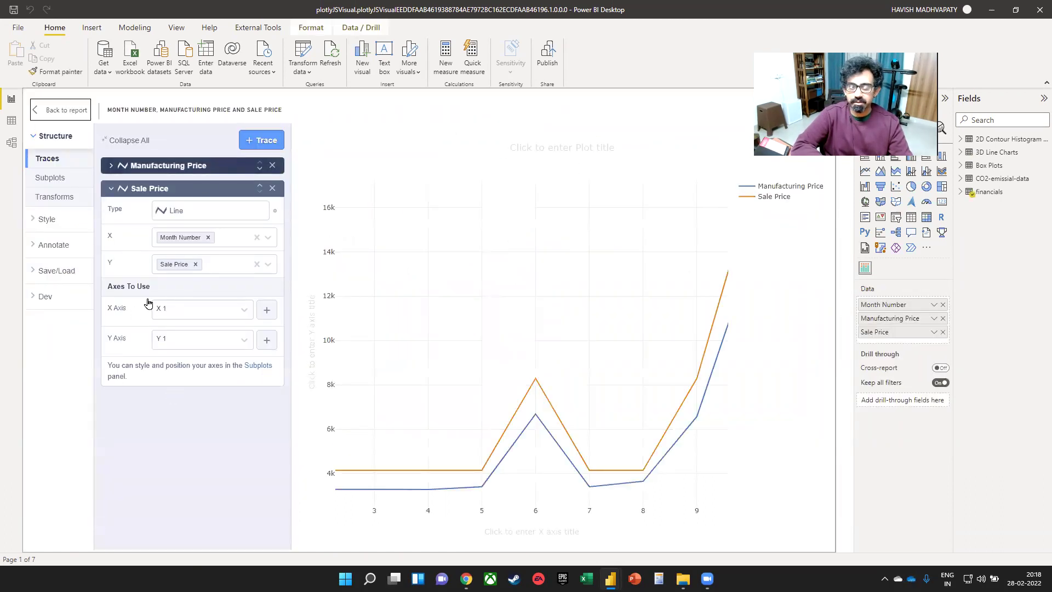
{"action": "left_click", "coordinate": [53, 271]}
{"action": "left_click", "coordinate": [62, 299]}
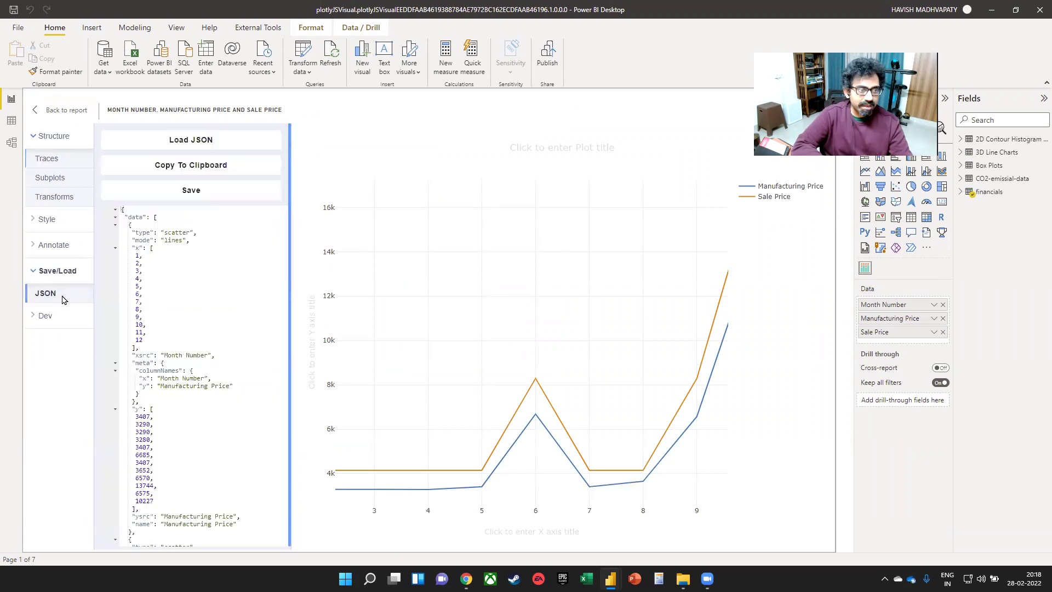
{"action": "scroll", "coordinate": [171, 257], "scroll_direction": "down", "scroll_amount": 20}
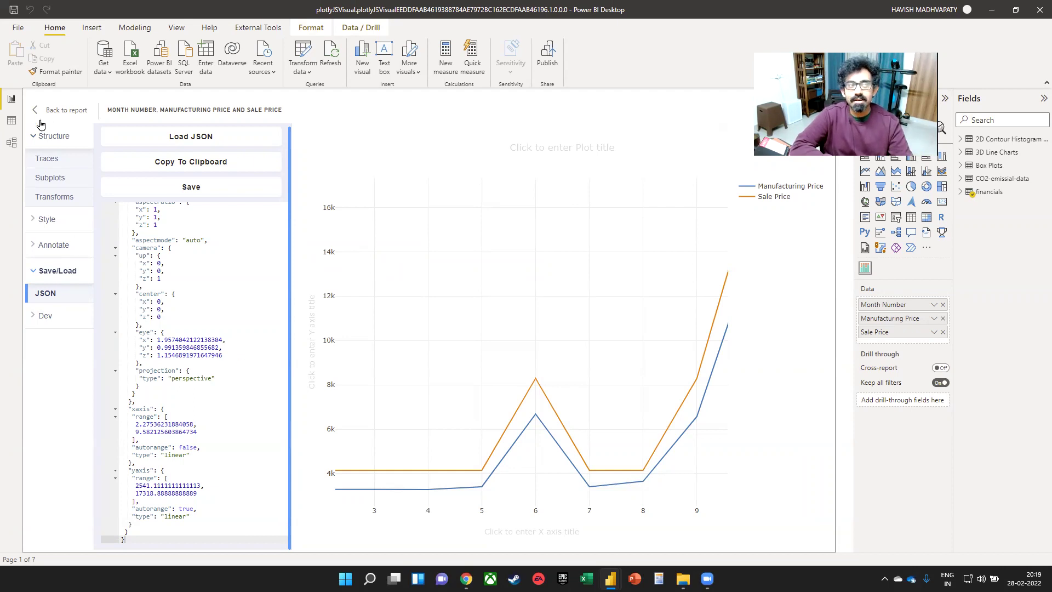
- Return to the report, switch to the Lucidchart board in Chrome and pan across the visual cards
{"action": "left_click", "coordinate": [50, 111]}
{"action": "key", "text": "super+Tab"}
{"action": "key", "text": "alt+Tab"}
{"action": "left_click_drag", "start_coordinate": [729, 336], "coordinate": [451, 502]}
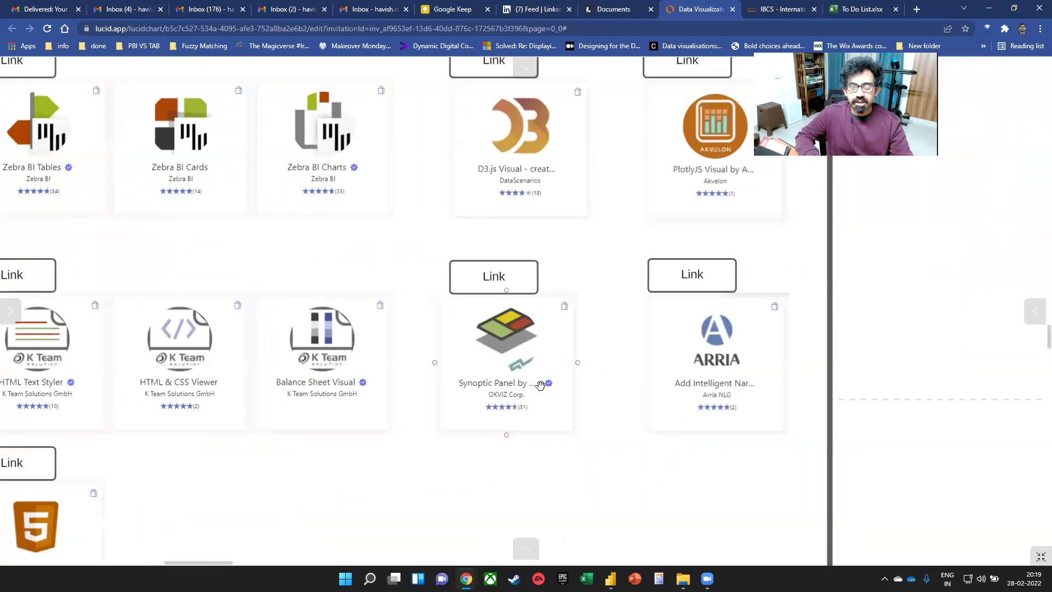
{"action": "scroll", "coordinate": [539, 385], "scroll_direction": "down", "scroll_amount": 3}
{"action": "left_click_drag", "start_coordinate": [572, 256], "coordinate": [442, 353]}
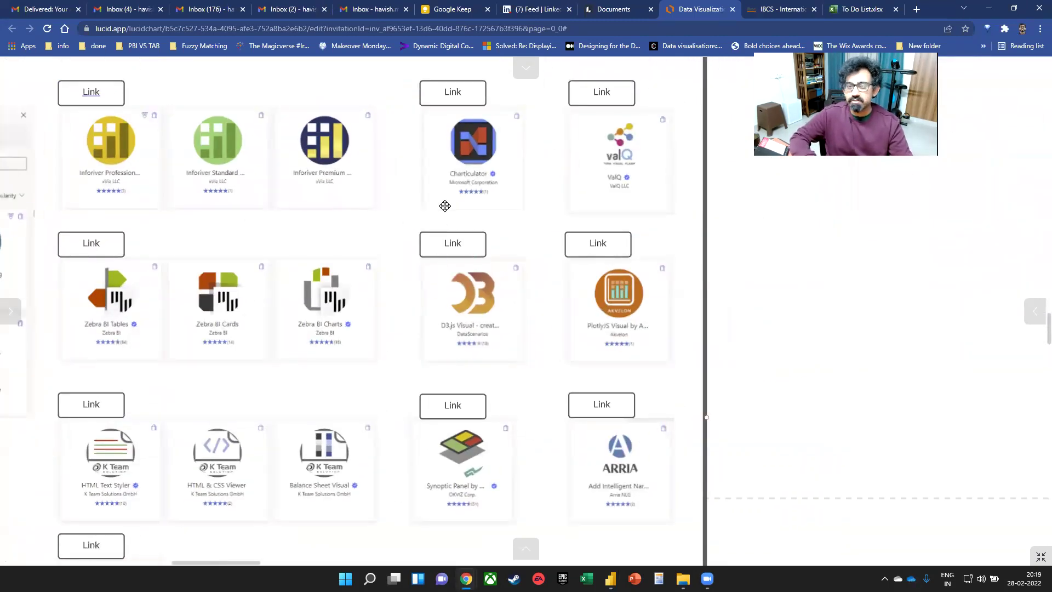
- Select the Plotly.js Visual and ARRIA cards, scroll the board, then switch back to Power BI
{"action": "left_click", "coordinate": [576, 329]}
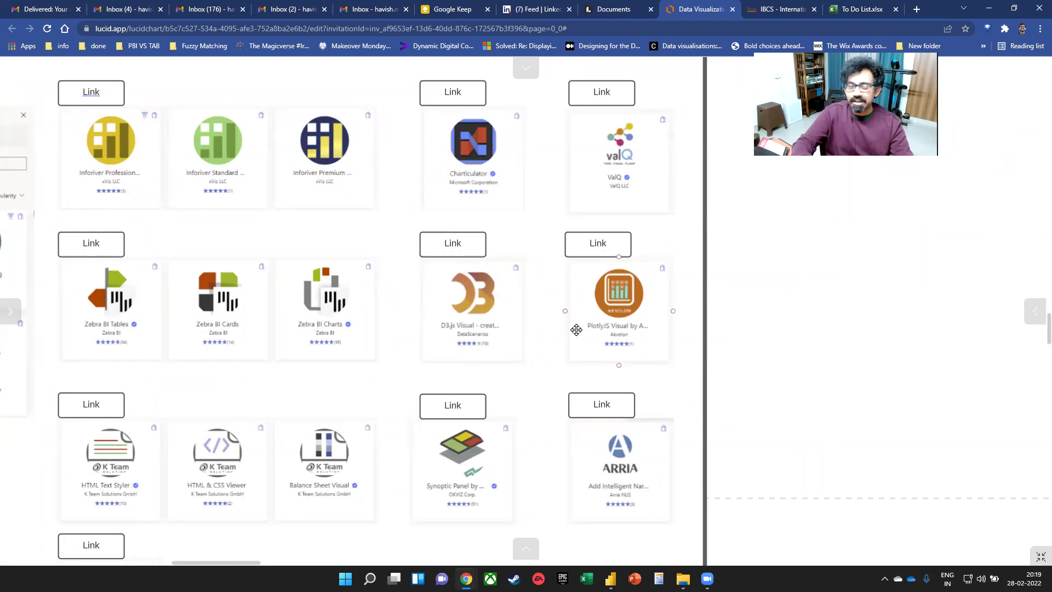
{"action": "left_click", "coordinate": [614, 421]}
{"action": "scroll", "coordinate": [639, 442], "scroll_direction": "down", "scroll_amount": 1}
{"action": "scroll", "coordinate": [648, 459], "scroll_direction": "up", "scroll_amount": 2}
{"action": "scroll", "coordinate": [647, 458], "scroll_direction": "down", "scroll_amount": 2}
{"action": "scroll", "coordinate": [640, 437], "scroll_direction": "down", "scroll_amount": 1}
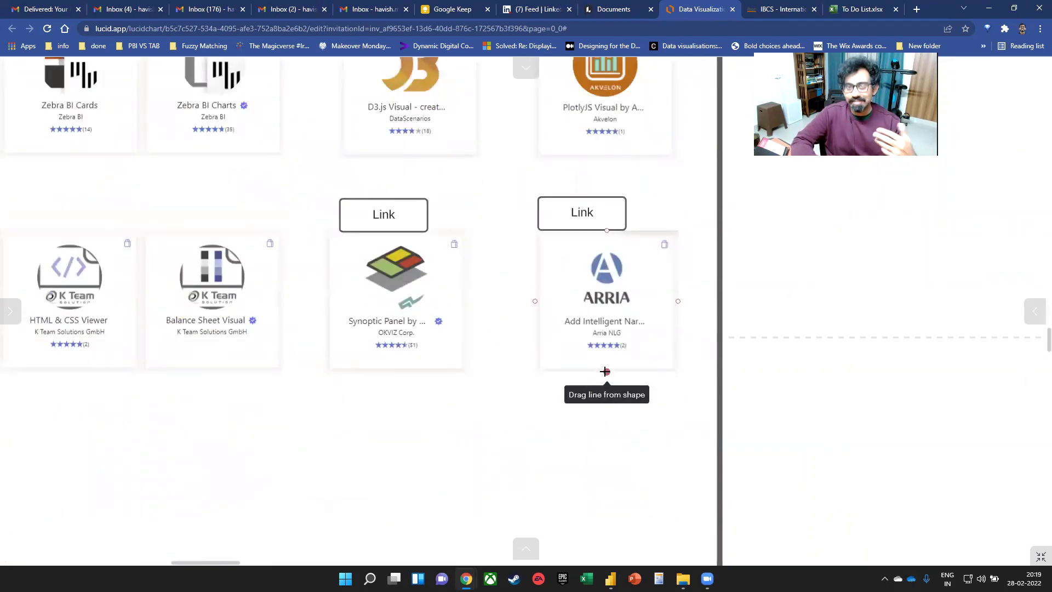
{"action": "key", "text": "alt+Tab"}
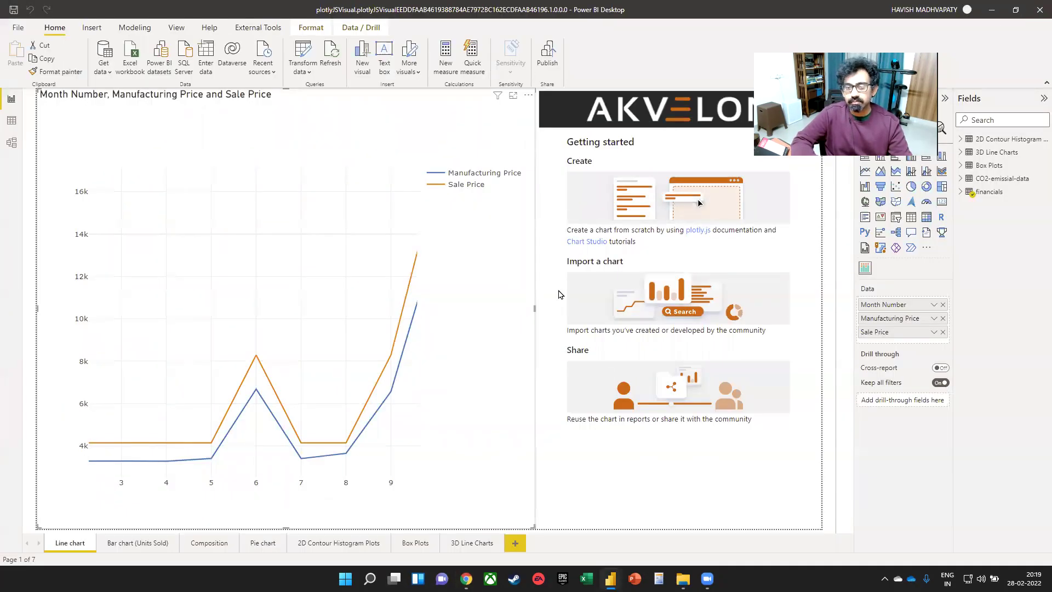
{"action": "key", "text": "alt+Tab"}
{"action": "key", "text": "alt+Tab"}
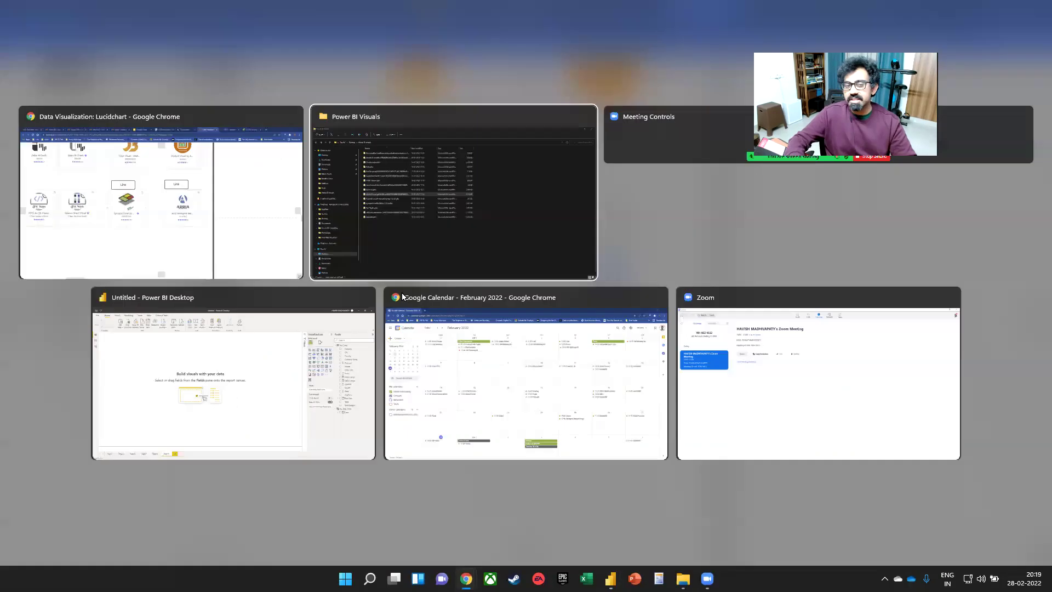
- Open the ArriaNLG report from the Power BI Visuals folder
{"action": "key", "text": "alt+shift+Tab"}
{"action": "key", "text": "alt+shift+Tab"}
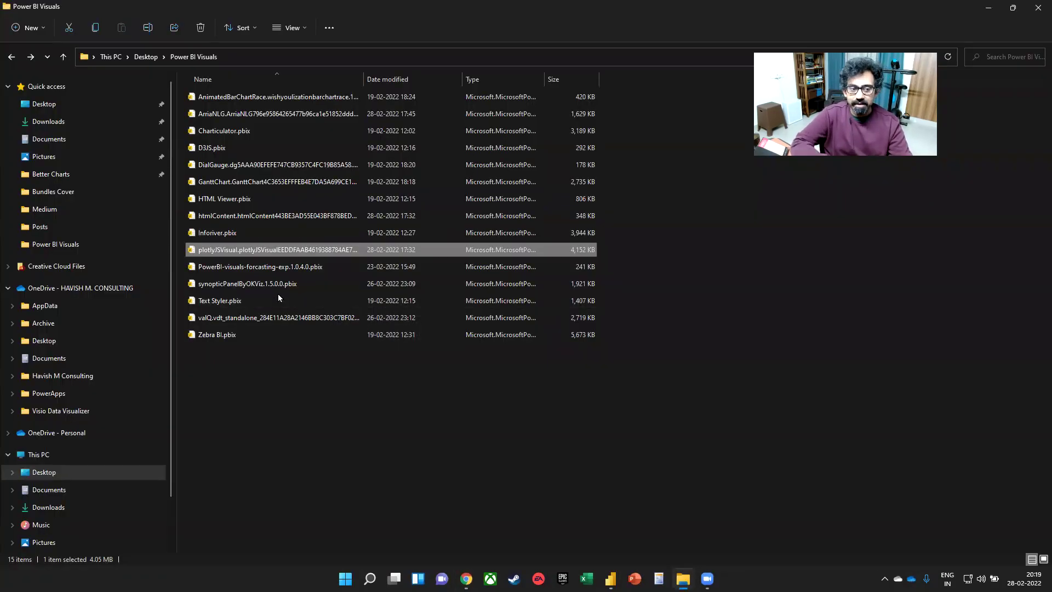
{"action": "left_click", "coordinate": [212, 115]}
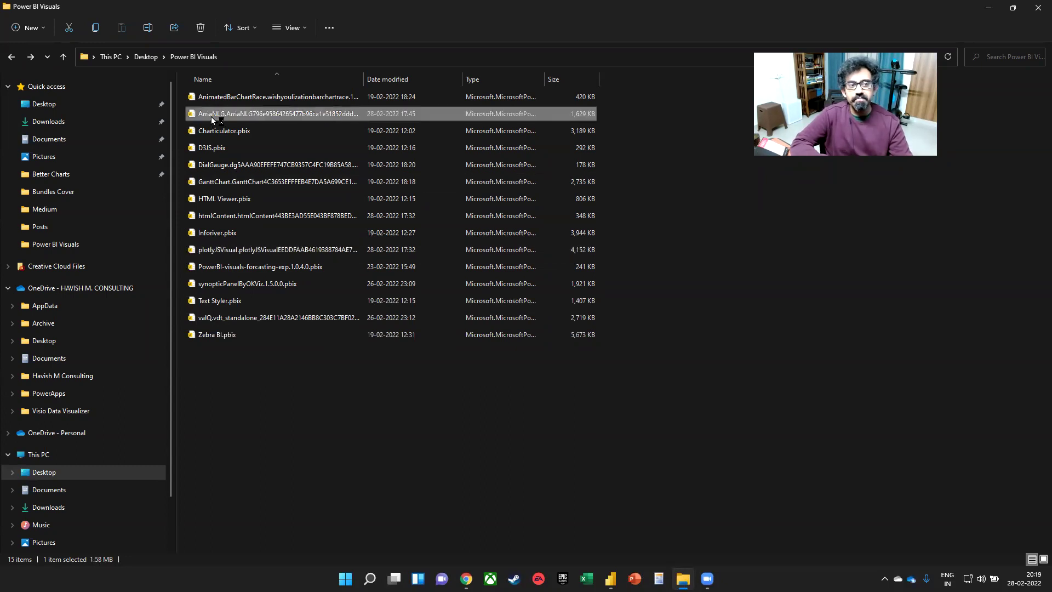
{"action": "double_click", "coordinate": [212, 117]}
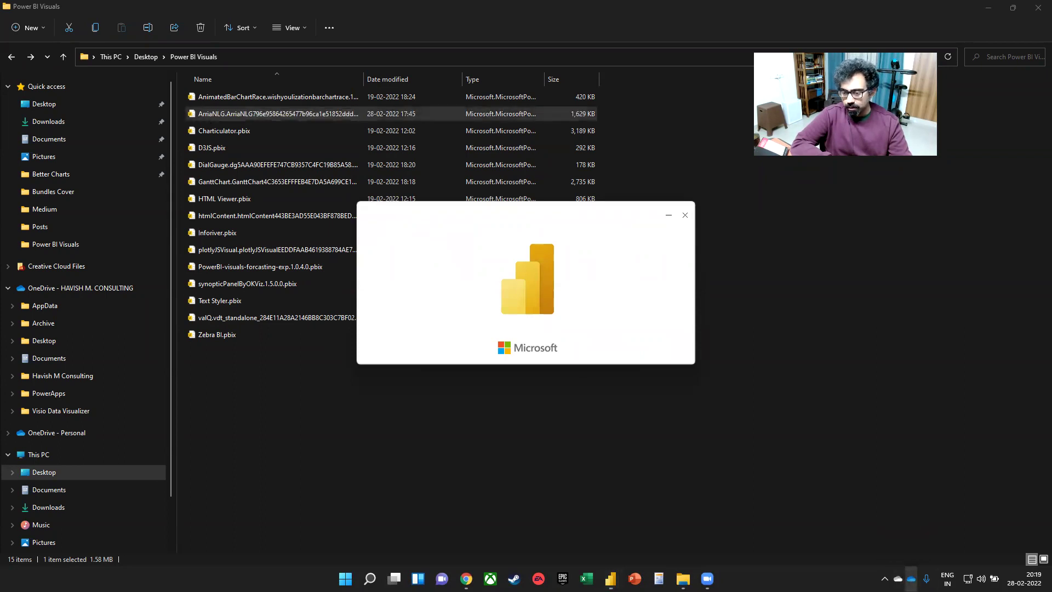
- Check OneDrive's sync issues, then dismiss the OneDrive panel
{"action": "left_click", "coordinate": [910, 579]}
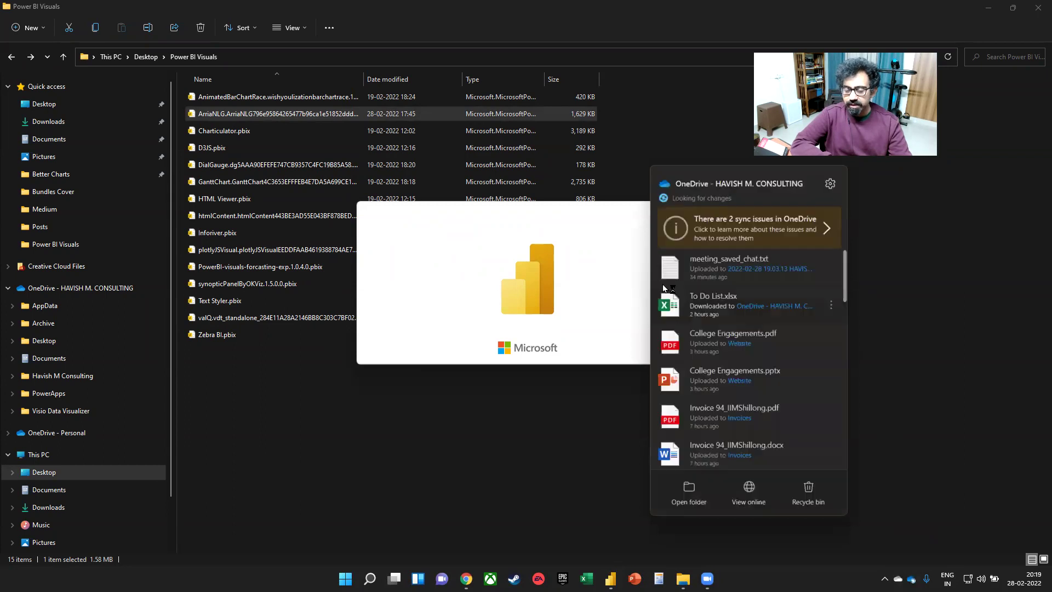
{"action": "left_click", "coordinate": [787, 216]}
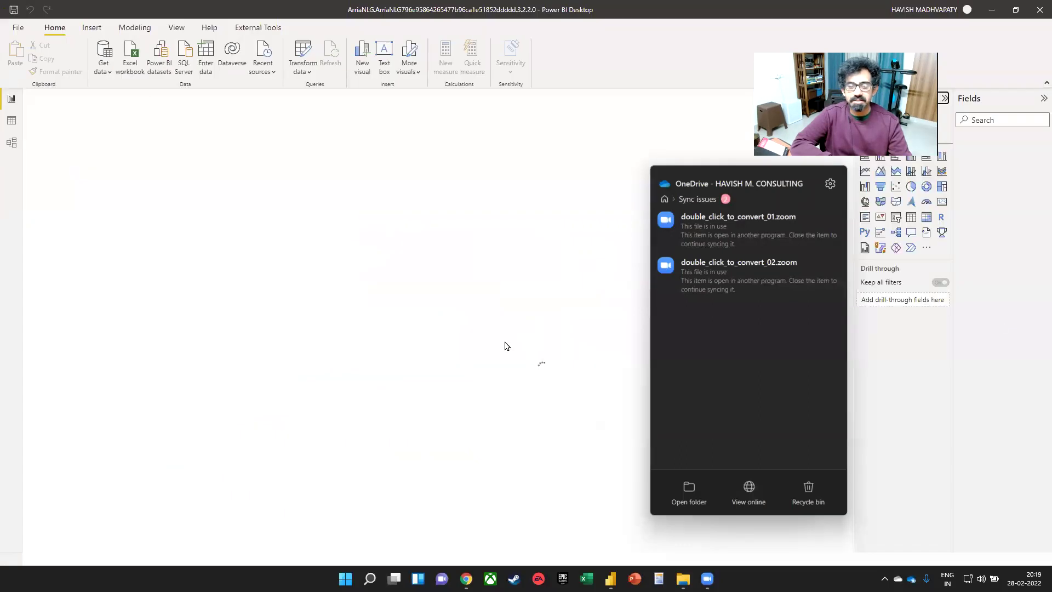
{"action": "left_click", "coordinate": [367, 365]}
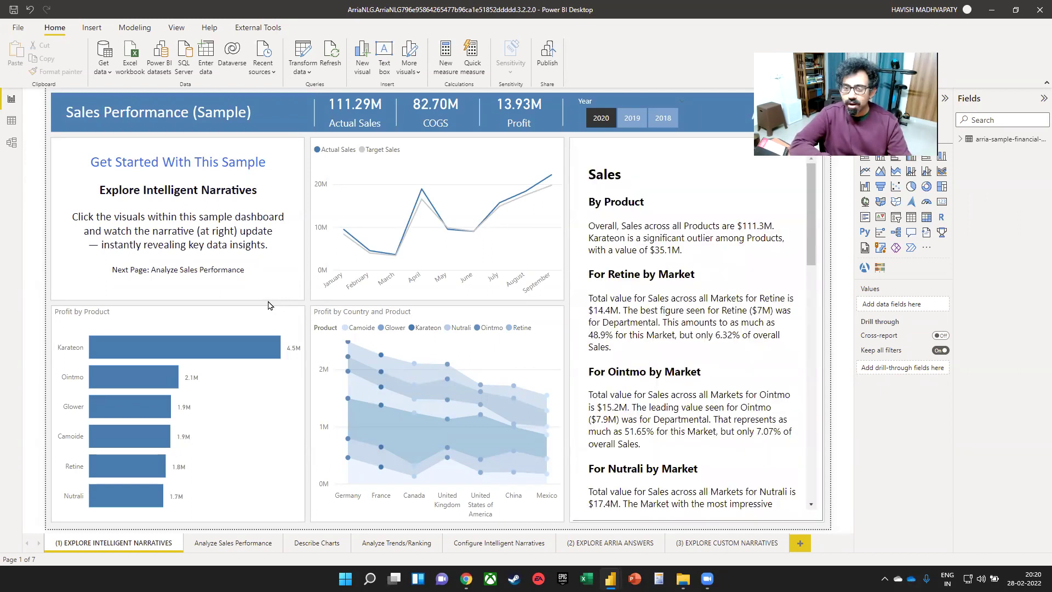
- Read the Sales narrative, switch the Year slicer from 2020 to 2019, then open Analyze Sales Performance
{"action": "scroll", "coordinate": [719, 335], "scroll_direction": "down", "scroll_amount": 7}
{"action": "scroll", "coordinate": [719, 335], "scroll_direction": "down", "scroll_amount": 3}
{"action": "scroll", "coordinate": [715, 326], "scroll_direction": "up", "scroll_amount": 10}
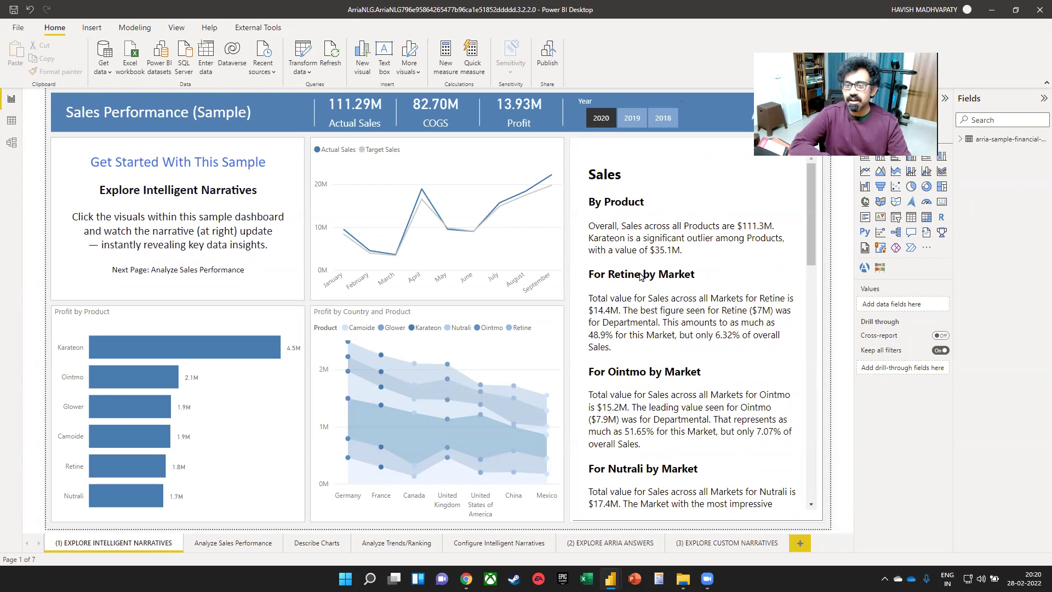
{"action": "scroll", "coordinate": [684, 326], "scroll_direction": "down", "scroll_amount": 2}
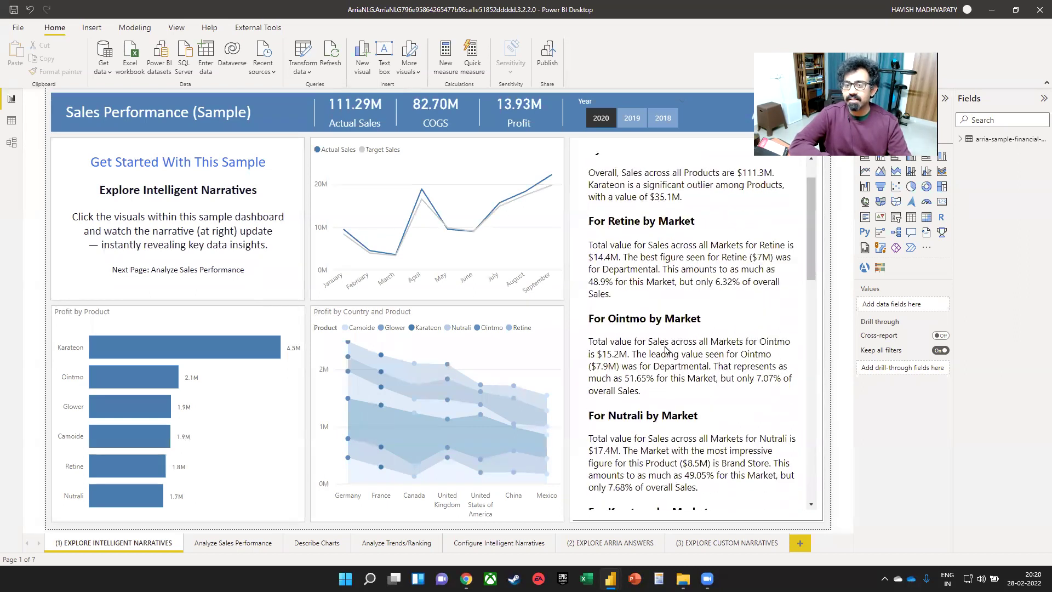
{"action": "scroll", "coordinate": [665, 349], "scroll_direction": "down", "scroll_amount": 4}
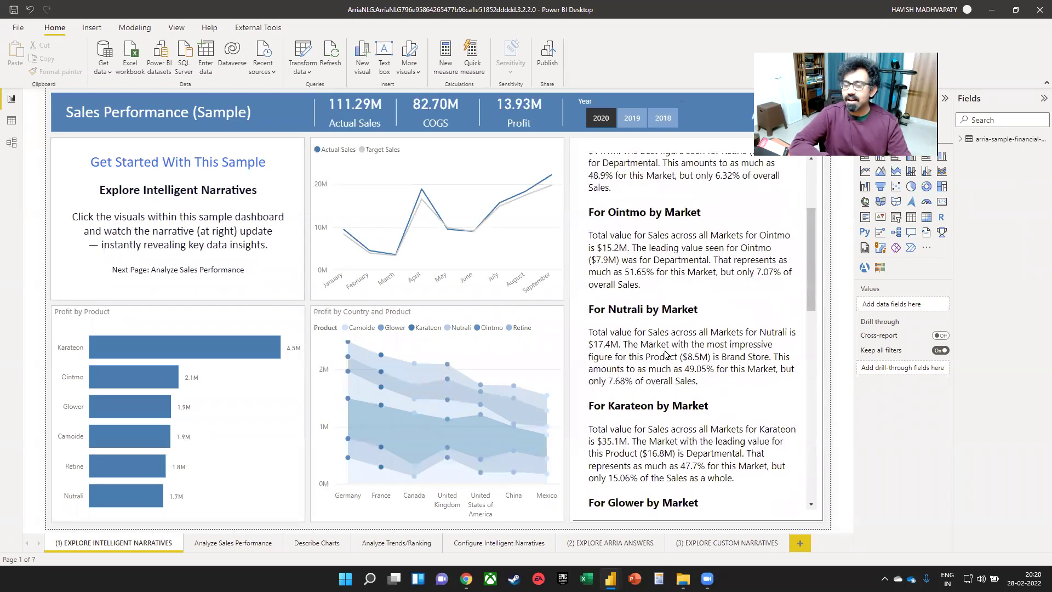
{"action": "left_click", "coordinate": [639, 127]}
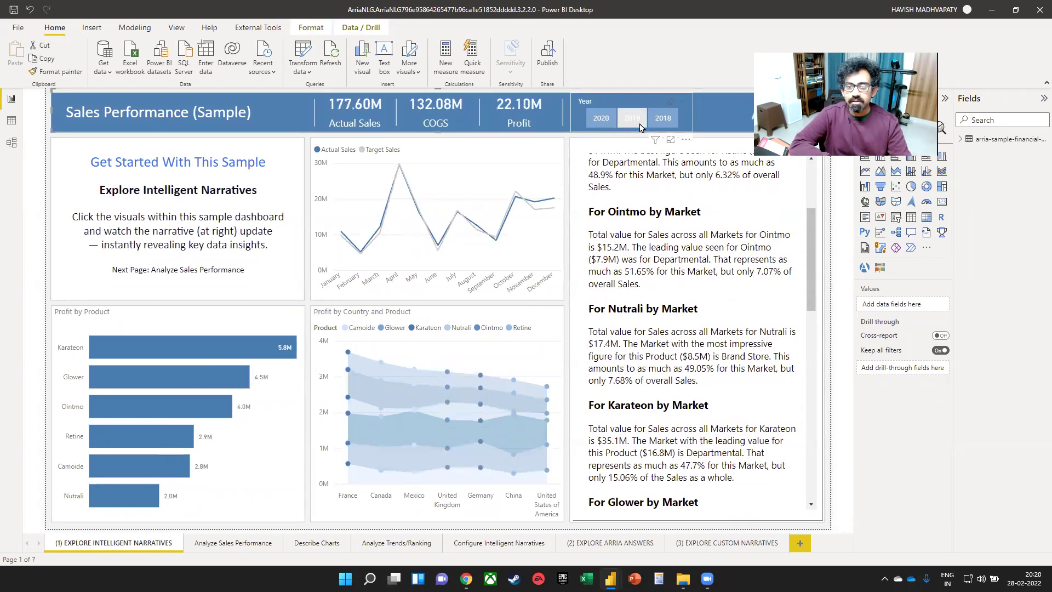
{"action": "left_click", "coordinate": [639, 125]}
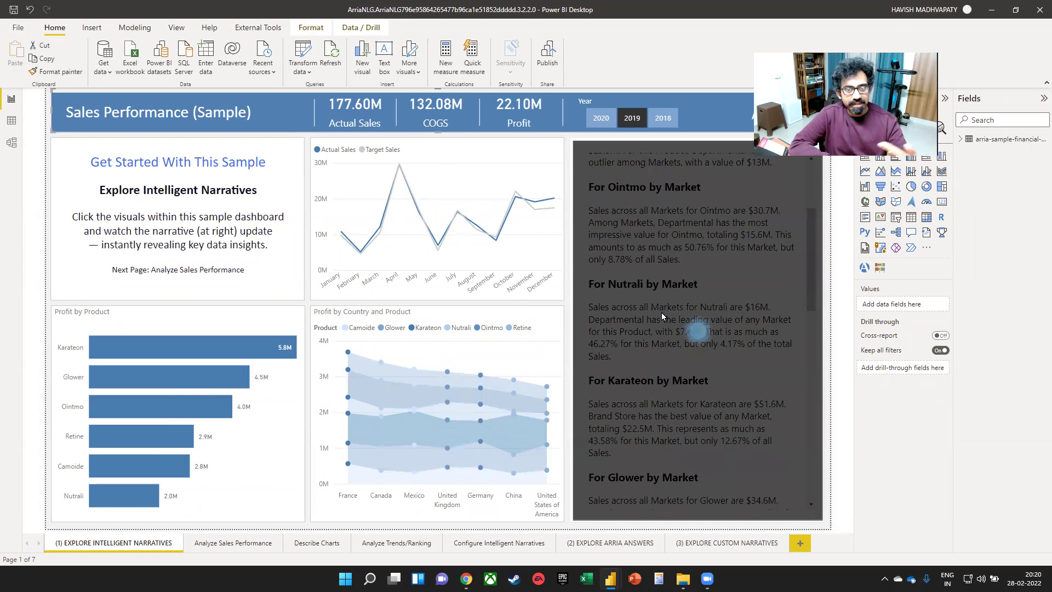
{"action": "scroll", "coordinate": [662, 315], "scroll_direction": "up", "scroll_amount": 3}
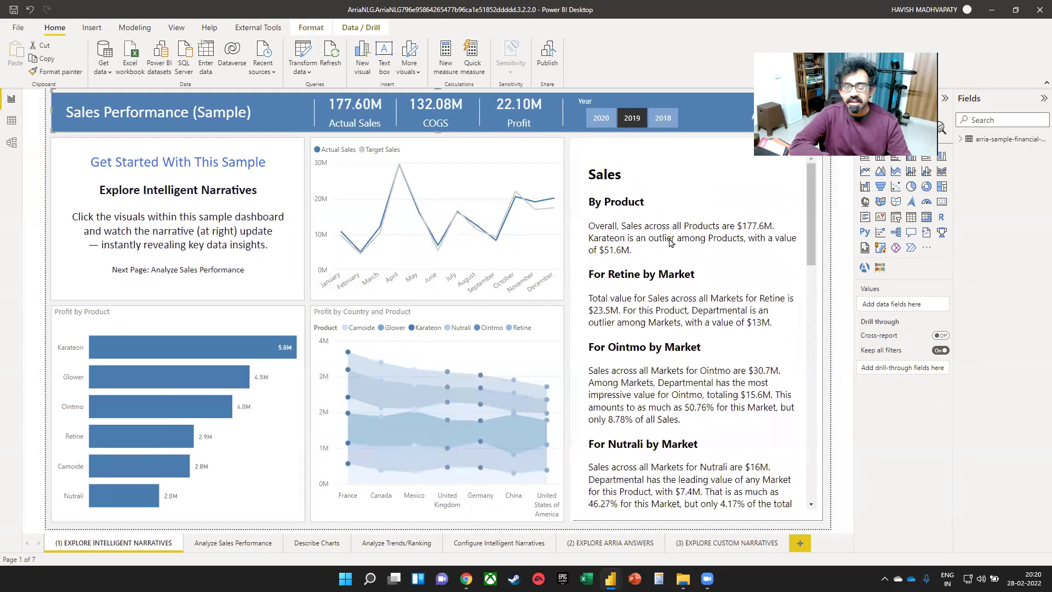
{"action": "left_click", "coordinate": [255, 543]}
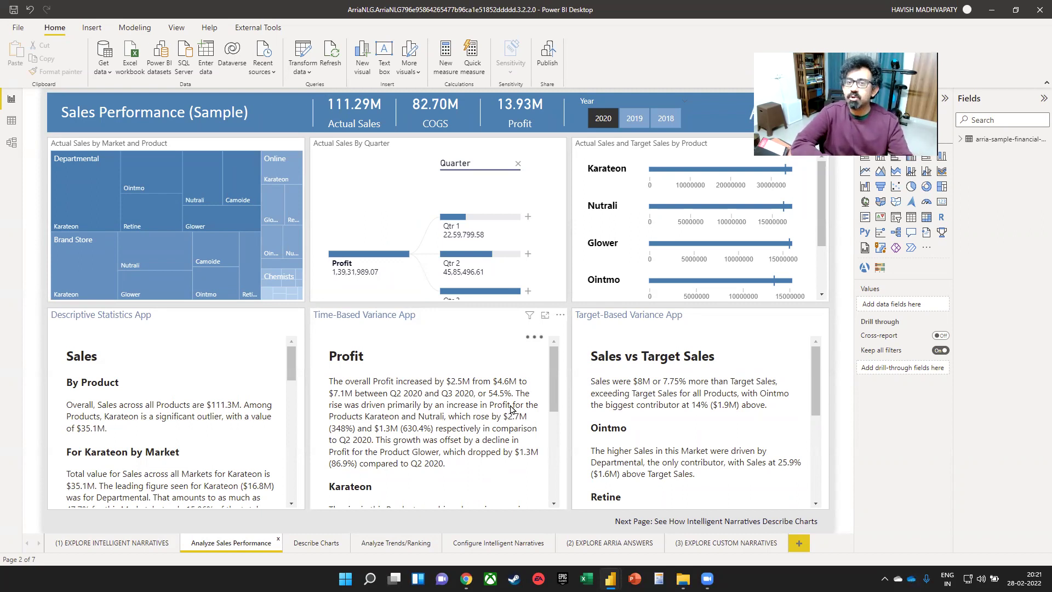
- Open the 'How to edit linguistic schema' help from the Modeling tab's Linguistic schema menu
{"action": "left_click", "coordinate": [134, 29]}
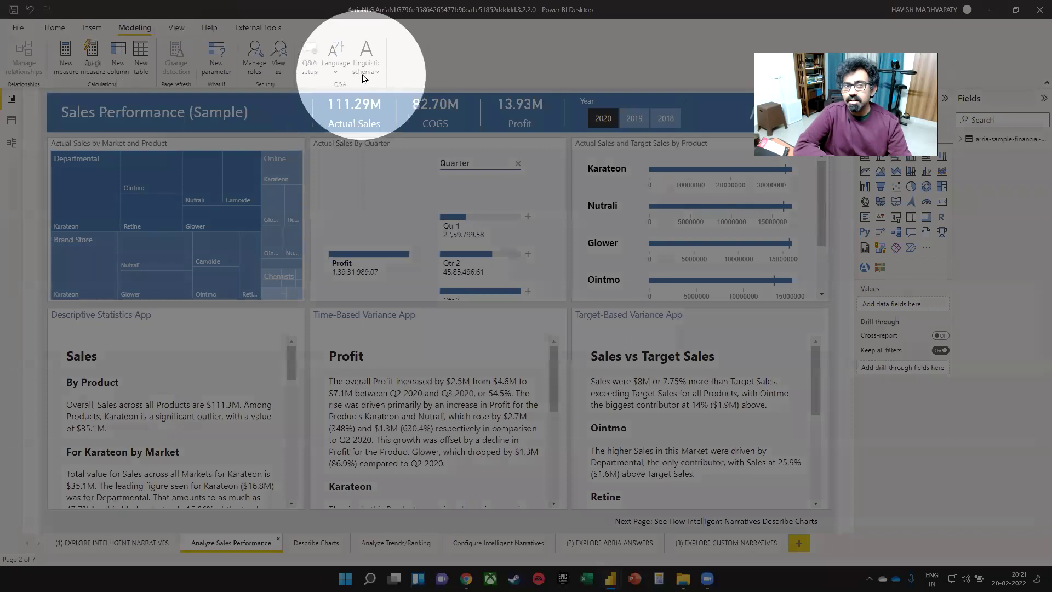
{"action": "left_click", "coordinate": [363, 76]}
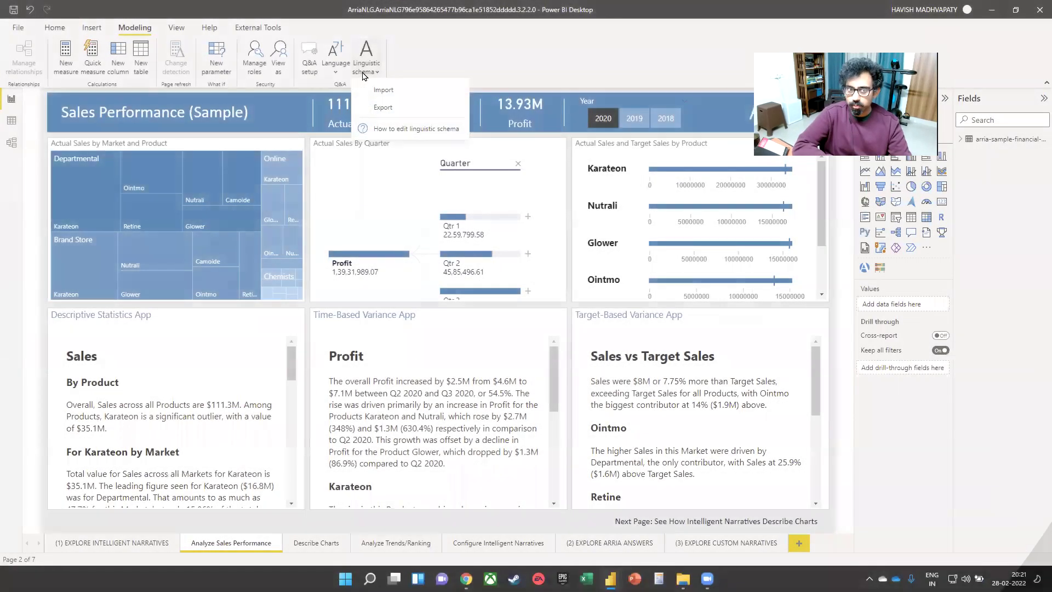
{"action": "left_click", "coordinate": [394, 130]}
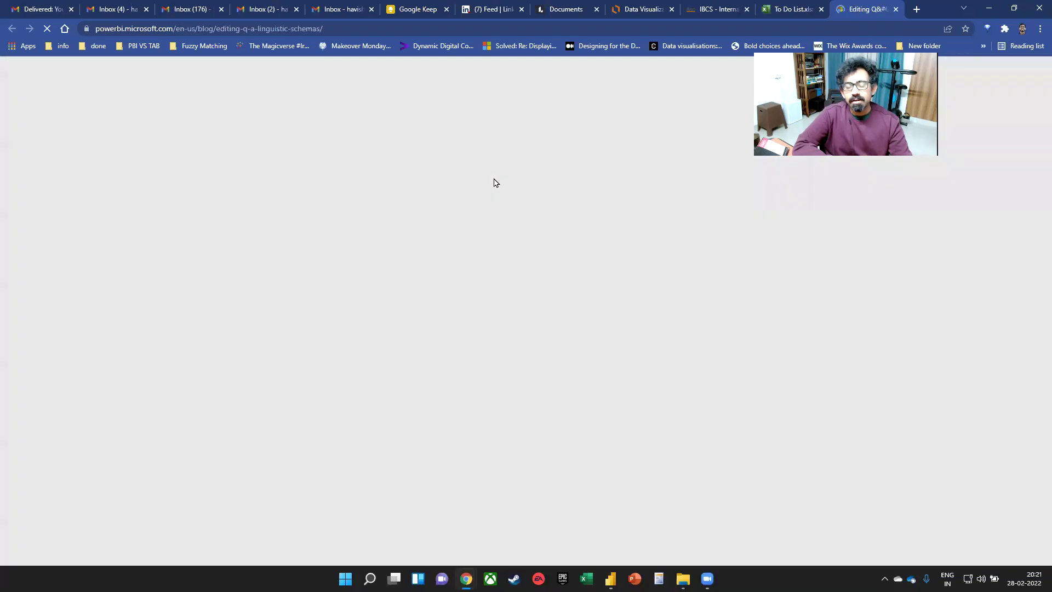
{"action": "scroll", "coordinate": [383, 322], "scroll_direction": "down", "scroll_amount": 4}
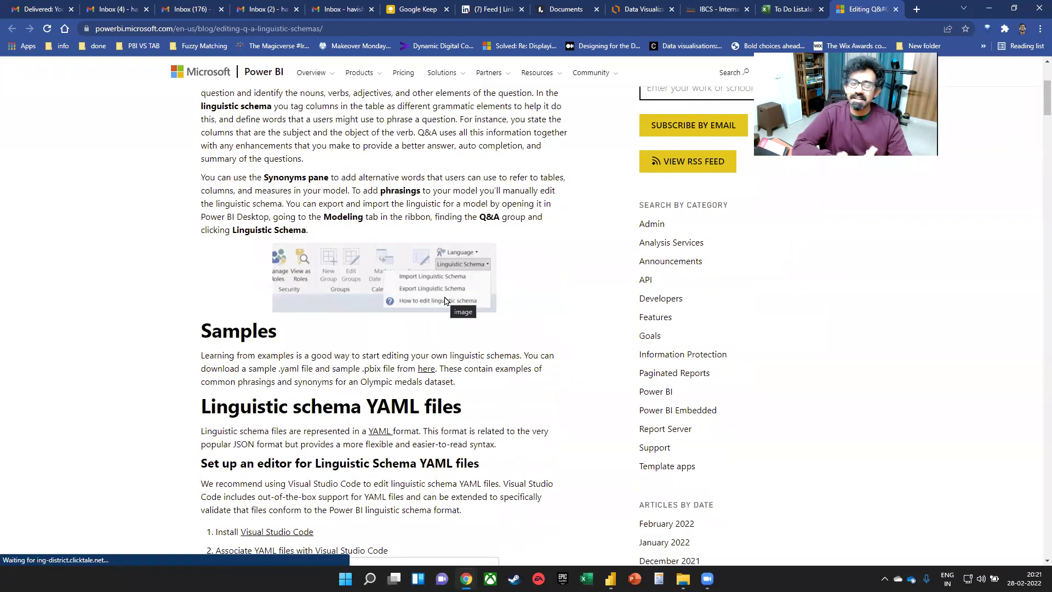
{"action": "scroll", "coordinate": [432, 301], "scroll_direction": "down", "scroll_amount": 7}
{"action": "scroll", "coordinate": [387, 280], "scroll_direction": "down", "scroll_amount": 12}
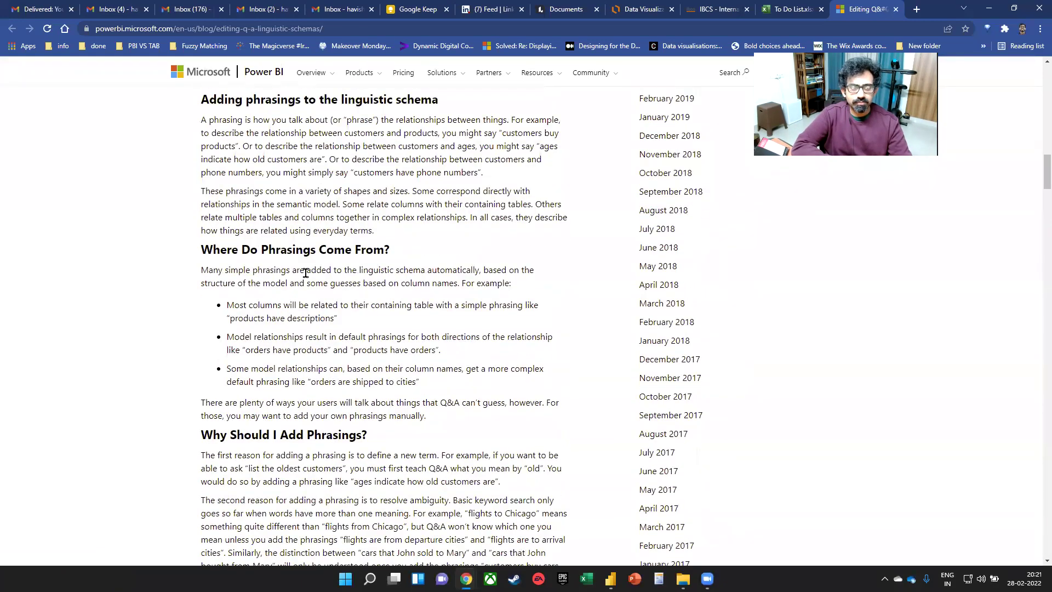
{"action": "scroll", "coordinate": [305, 274], "scroll_direction": "up", "scroll_amount": 20}
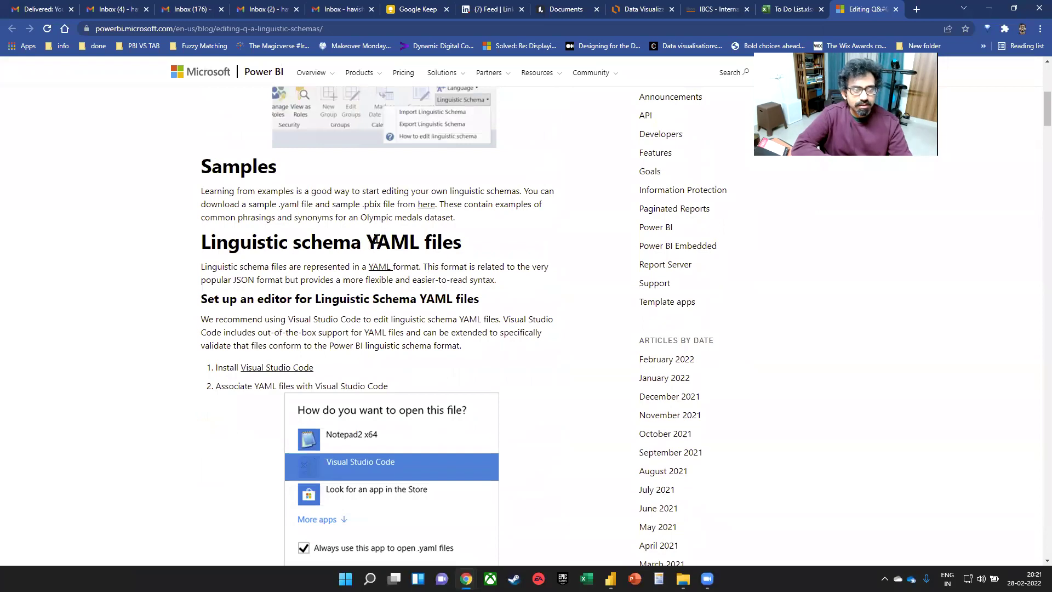
{"action": "left_click_drag", "start_coordinate": [206, 279], "coordinate": [270, 278]}
{"action": "scroll", "coordinate": [271, 279], "scroll_direction": "down", "scroll_amount": 20}
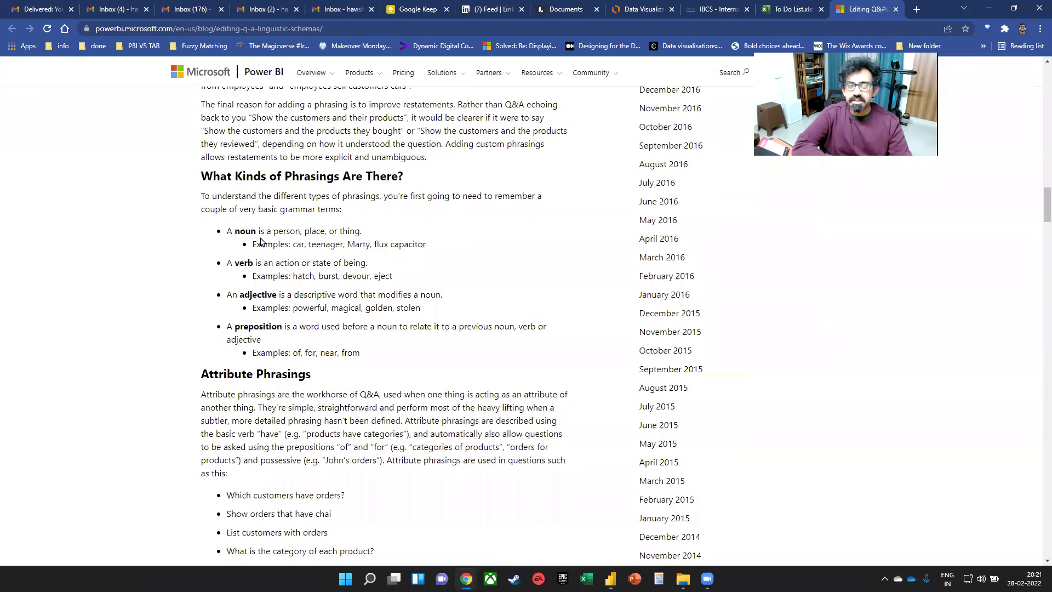
{"action": "left_click_drag", "start_coordinate": [245, 231], "coordinate": [322, 330]}
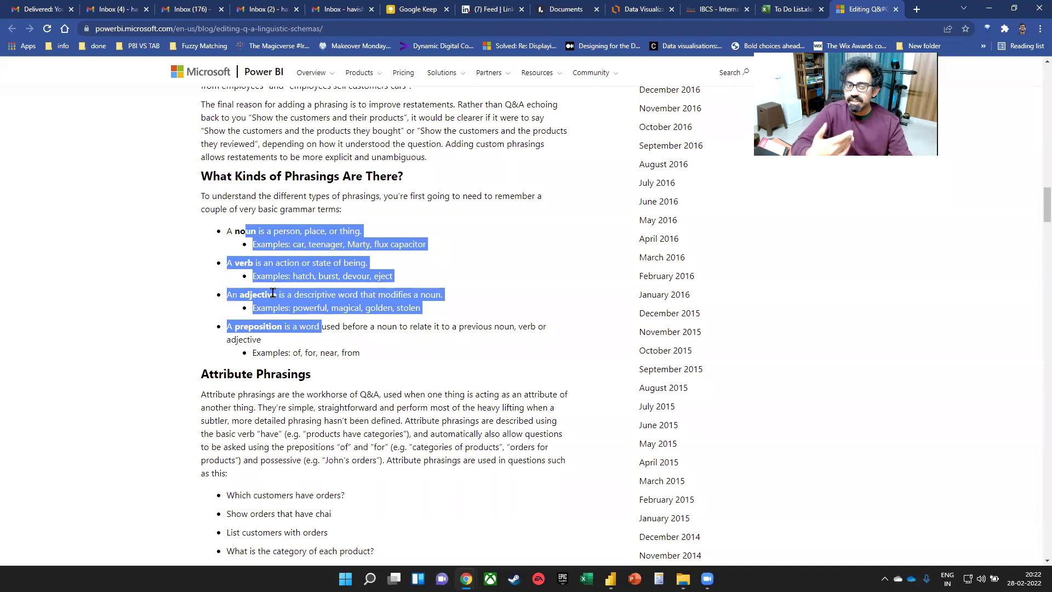
{"action": "left_click", "coordinate": [250, 287]}
{"action": "left_click_drag", "start_coordinate": [258, 274], "coordinate": [352, 276]}
{"action": "left_click_drag", "start_coordinate": [283, 244], "coordinate": [376, 244]}
{"action": "scroll", "coordinate": [340, 262], "scroll_direction": "down", "scroll_amount": 10}
{"action": "scroll", "coordinate": [339, 261], "scroll_direction": "up", "scroll_amount": 5}
{"action": "scroll", "coordinate": [236, 197], "scroll_direction": "down", "scroll_amount": 3}
{"action": "left_click_drag", "start_coordinate": [215, 181], "coordinate": [376, 240]}
{"action": "scroll", "coordinate": [475, 230], "scroll_direction": "down", "scroll_amount": 9}
{"action": "scroll", "coordinate": [449, 276], "scroll_direction": "down", "scroll_amount": 20}
{"action": "scroll", "coordinate": [406, 371], "scroll_direction": "down", "scroll_amount": 11}
{"action": "scroll", "coordinate": [417, 348], "scroll_direction": "down", "scroll_amount": 17}
{"action": "scroll", "coordinate": [407, 325], "scroll_direction": "down", "scroll_amount": 2}
{"action": "scroll", "coordinate": [413, 290], "scroll_direction": "up", "scroll_amount": 15}
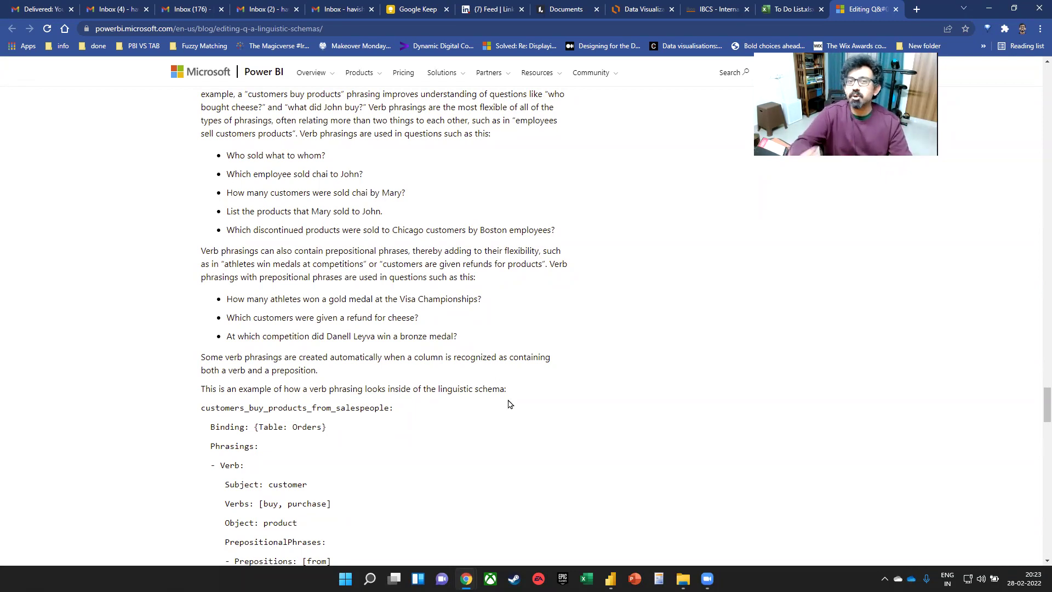
{"action": "left_click", "coordinate": [537, 327]}
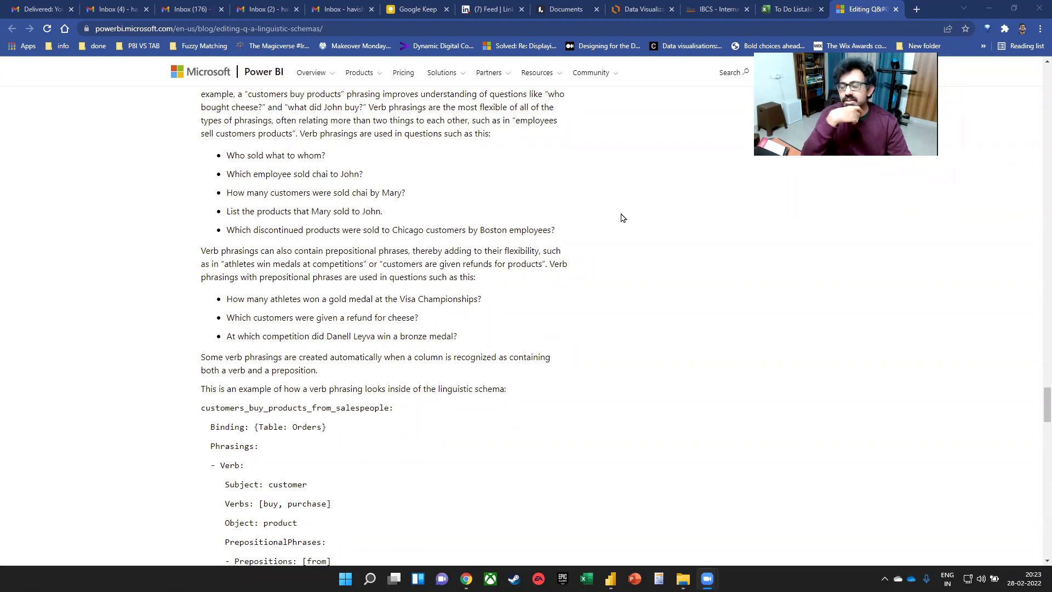
{"action": "left_click", "coordinate": [570, 25]}
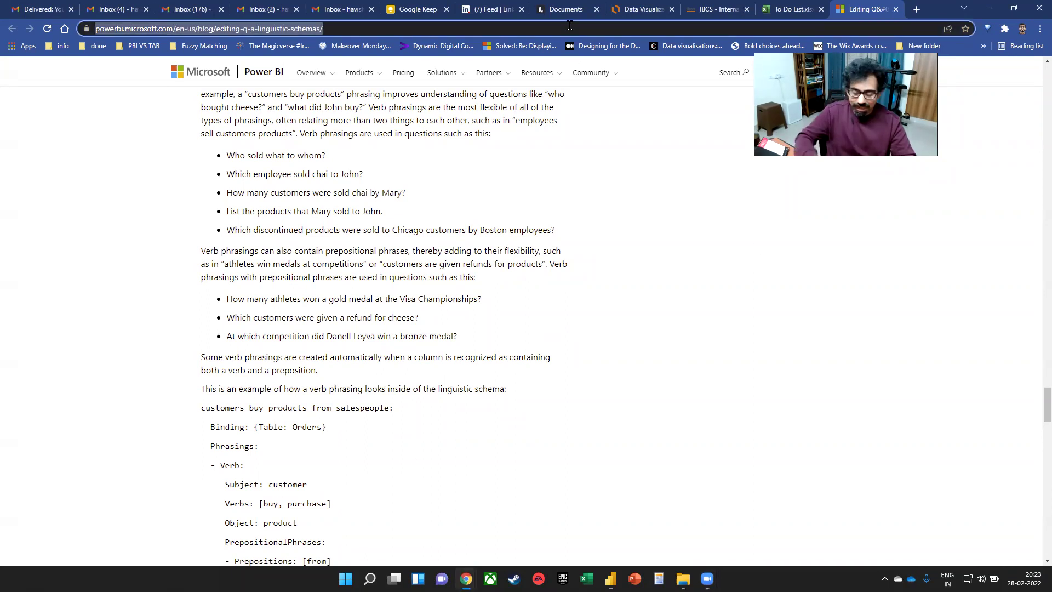
- Search 'power bi text analytics' and 'nltk', then open Microsoft's key phrase extraction tutorial
{"action": "type", "text": "power bi text analytics"}
{"action": "key", "text": "Return"}
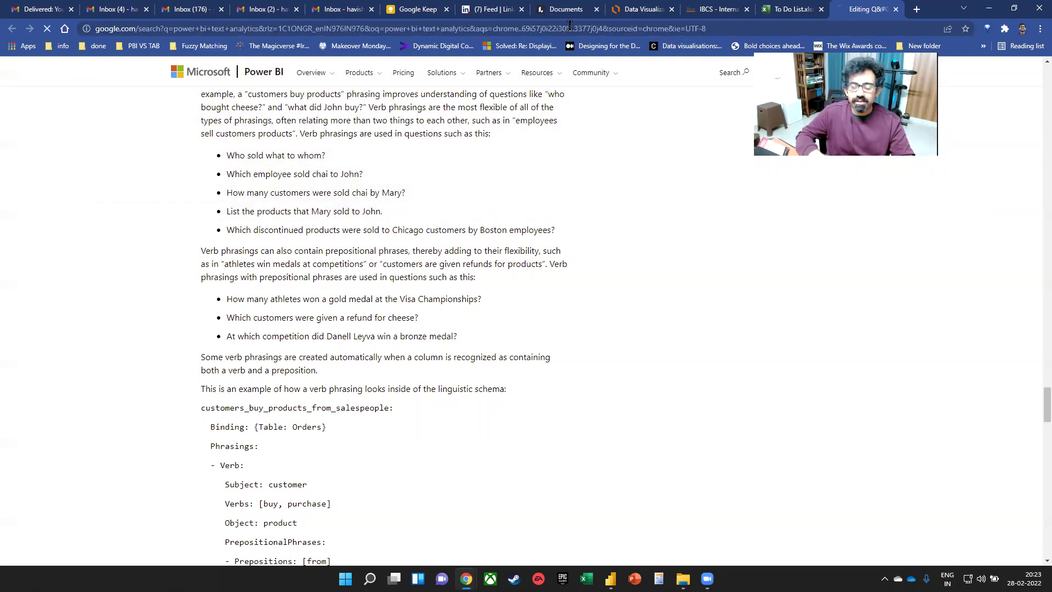
{"action": "left_click", "coordinate": [916, 13]}
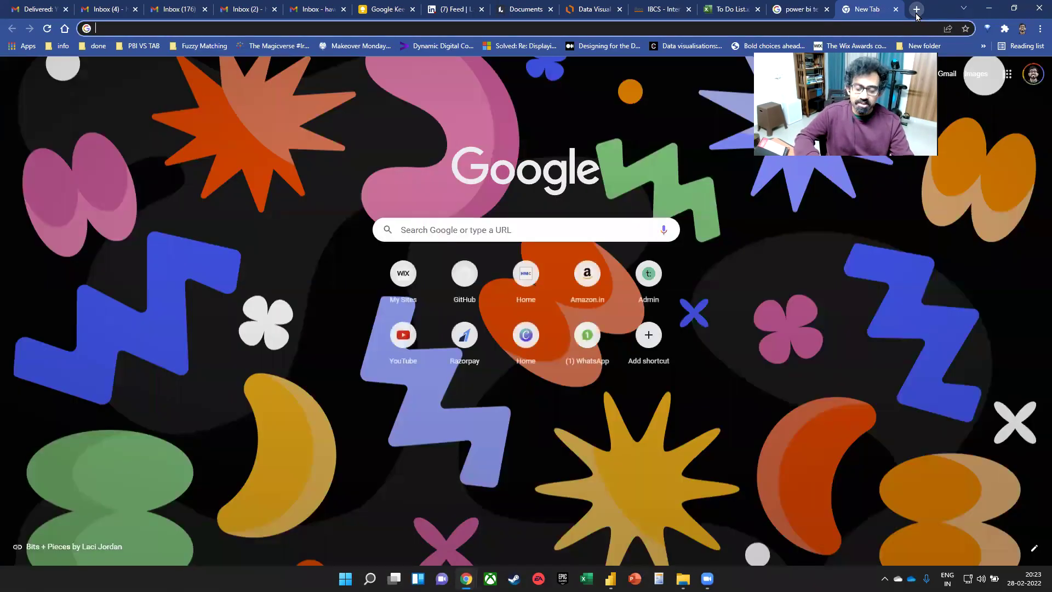
{"action": "type", "text": "nltk"}
{"action": "key", "text": "Return"}
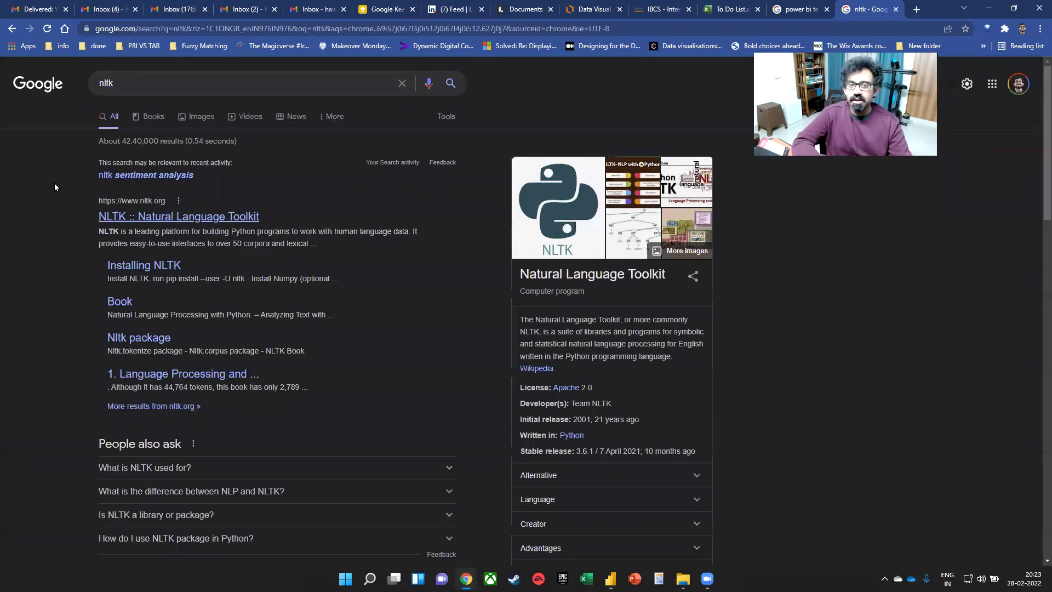
{"action": "left_click", "coordinate": [785, 10]}
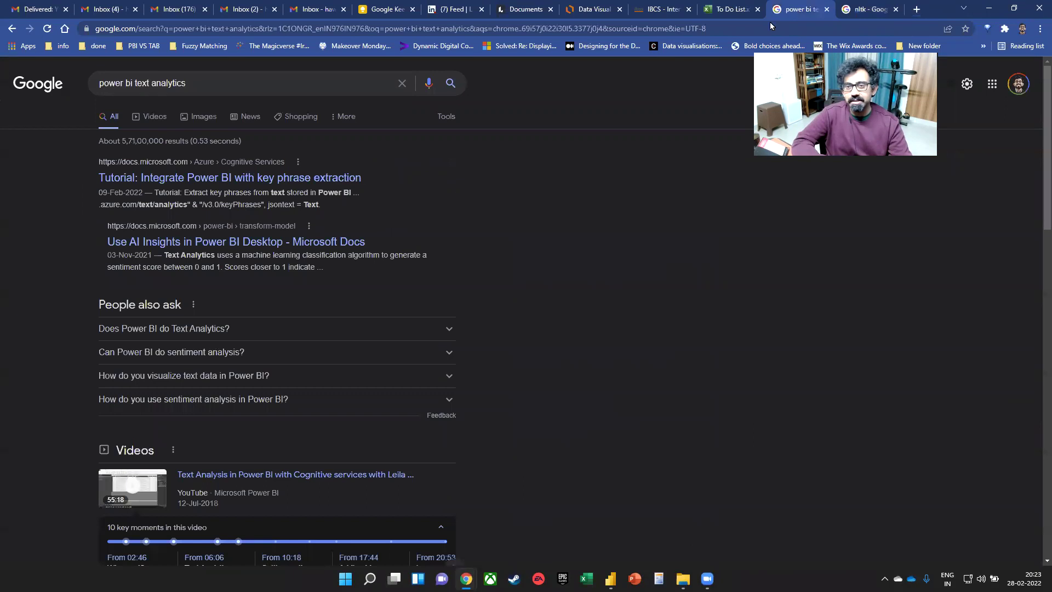
{"action": "left_click", "coordinate": [246, 180]}
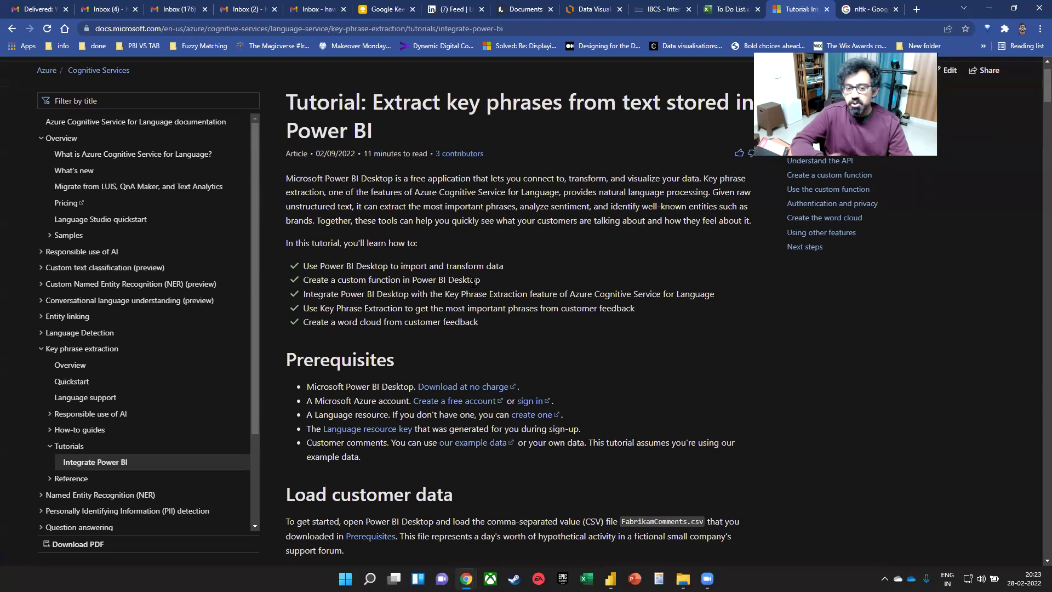
{"action": "scroll", "coordinate": [473, 282], "scroll_direction": "down", "scroll_amount": 15}
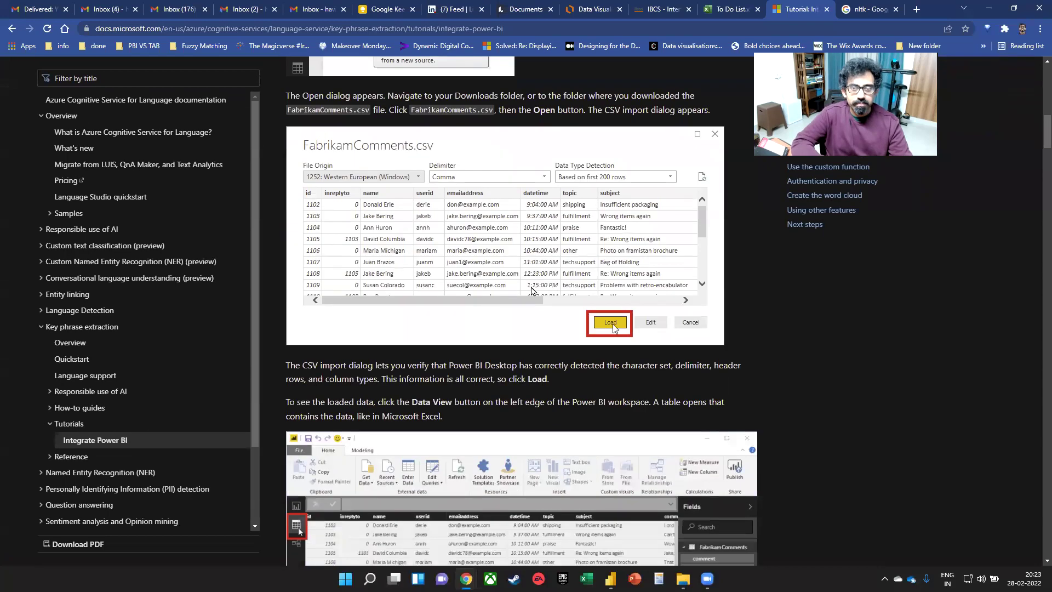
{"action": "scroll", "coordinate": [649, 391], "scroll_direction": "down", "scroll_amount": 10}
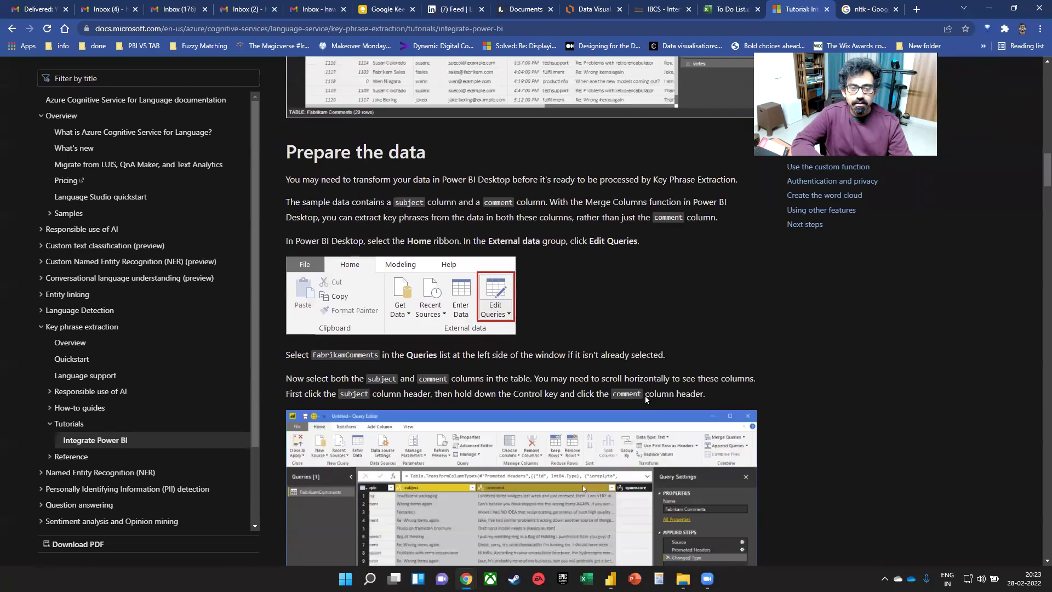
{"action": "scroll", "coordinate": [641, 390], "scroll_direction": "down", "scroll_amount": 8}
{"action": "scroll", "coordinate": [641, 395], "scroll_direction": "down", "scroll_amount": 5}
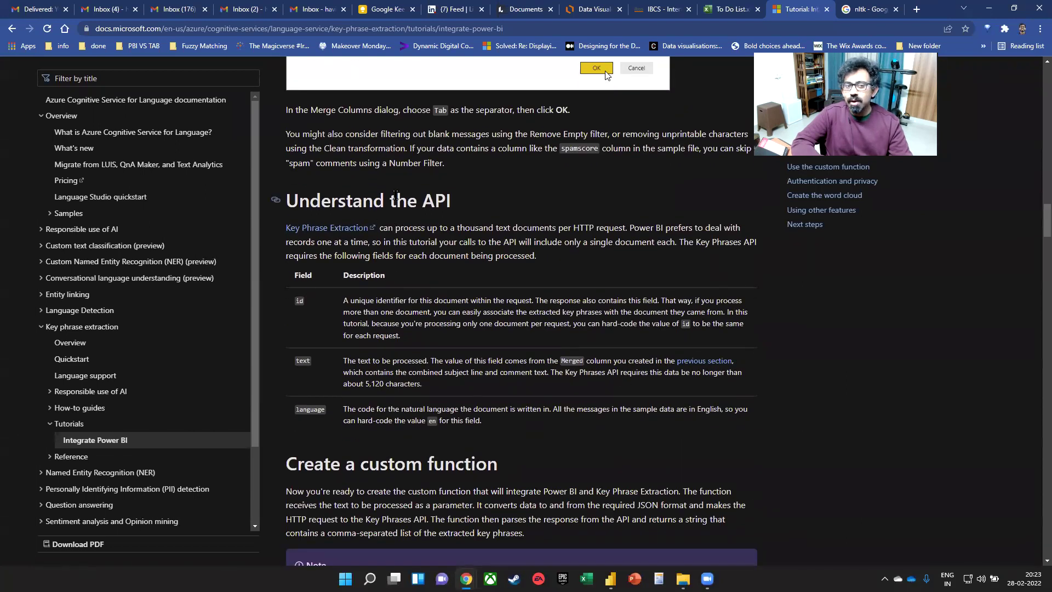
{"action": "left_click_drag", "start_coordinate": [396, 201], "coordinate": [448, 201]}
{"action": "scroll", "coordinate": [515, 263], "scroll_direction": "up", "scroll_amount": 5}
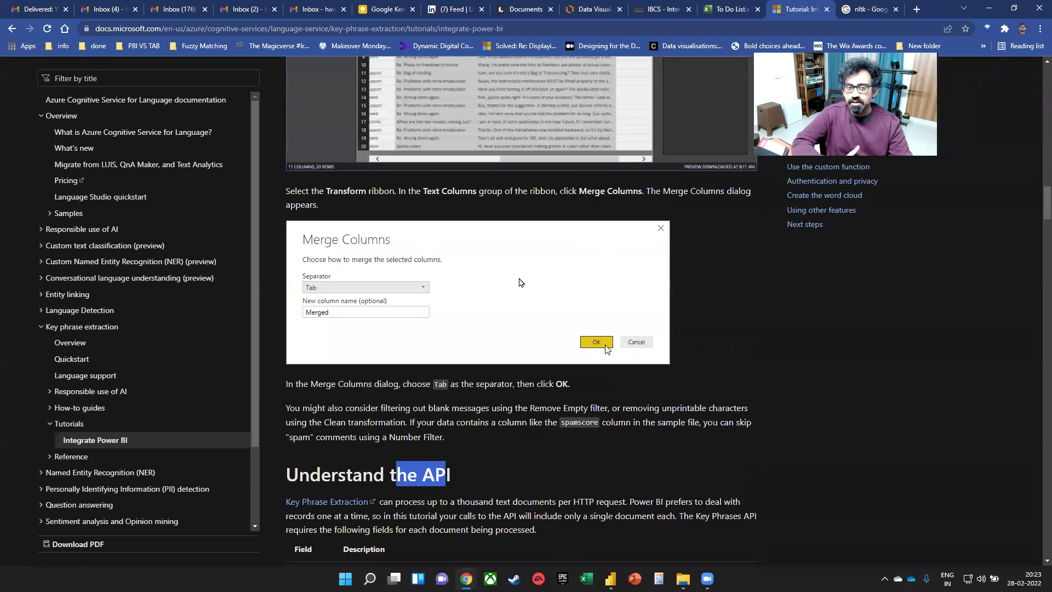
{"action": "scroll", "coordinate": [509, 252], "scroll_direction": "up", "scroll_amount": 7}
{"action": "scroll", "coordinate": [505, 246], "scroll_direction": "up", "scroll_amount": 15}
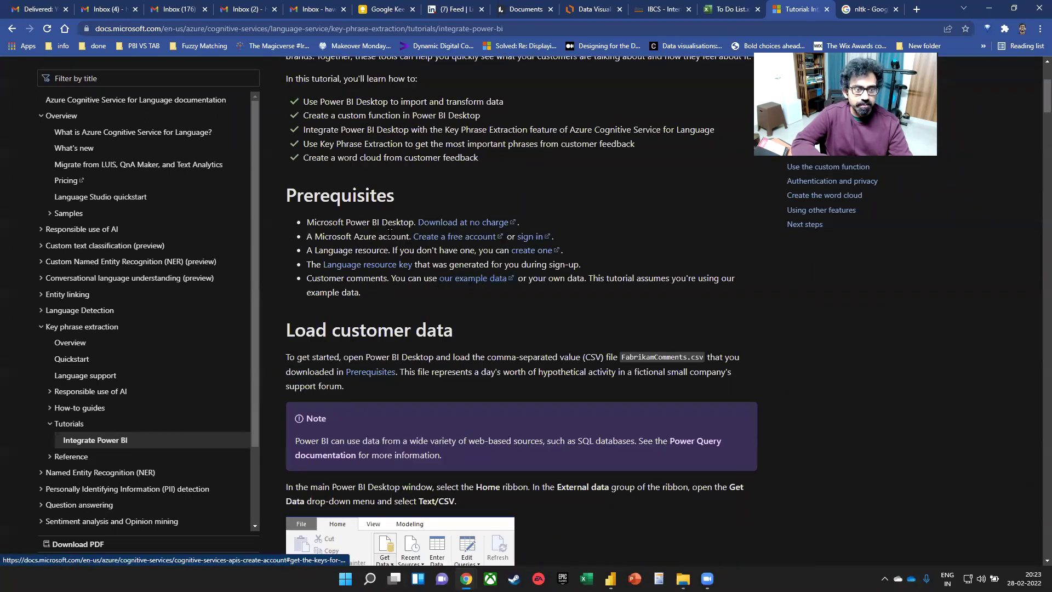
{"action": "left_click_drag", "start_coordinate": [361, 223], "coordinate": [383, 253]}
{"action": "scroll", "coordinate": [362, 305], "scroll_direction": "up", "scroll_amount": 1}
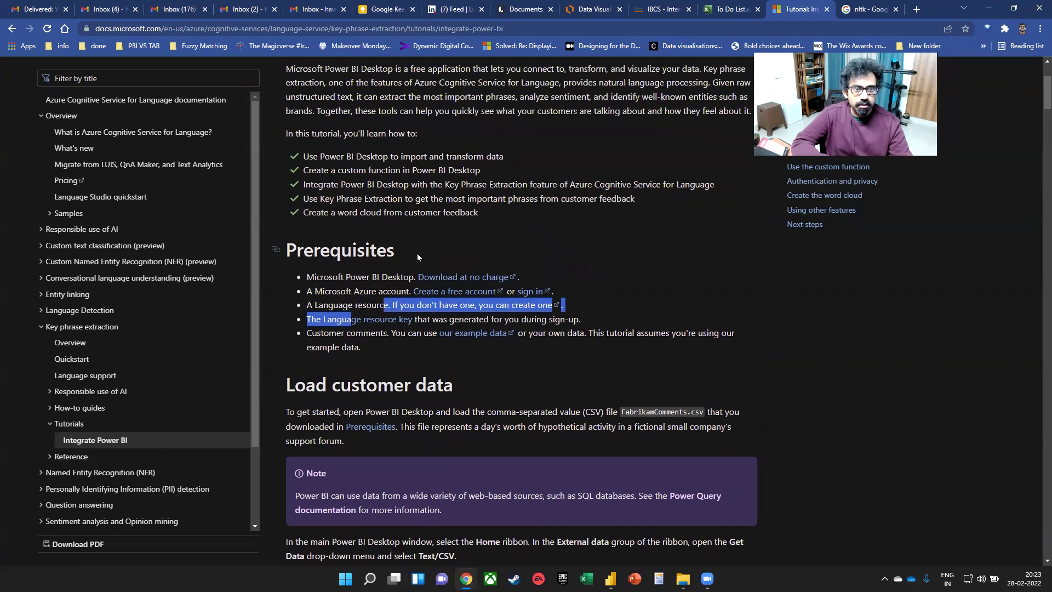
{"action": "scroll", "coordinate": [417, 252], "scroll_direction": "up", "scroll_amount": 1}
{"action": "scroll", "coordinate": [417, 252], "scroll_direction": "down", "scroll_amount": 1}
{"action": "scroll", "coordinate": [414, 265], "scroll_direction": "down", "scroll_amount": 20}
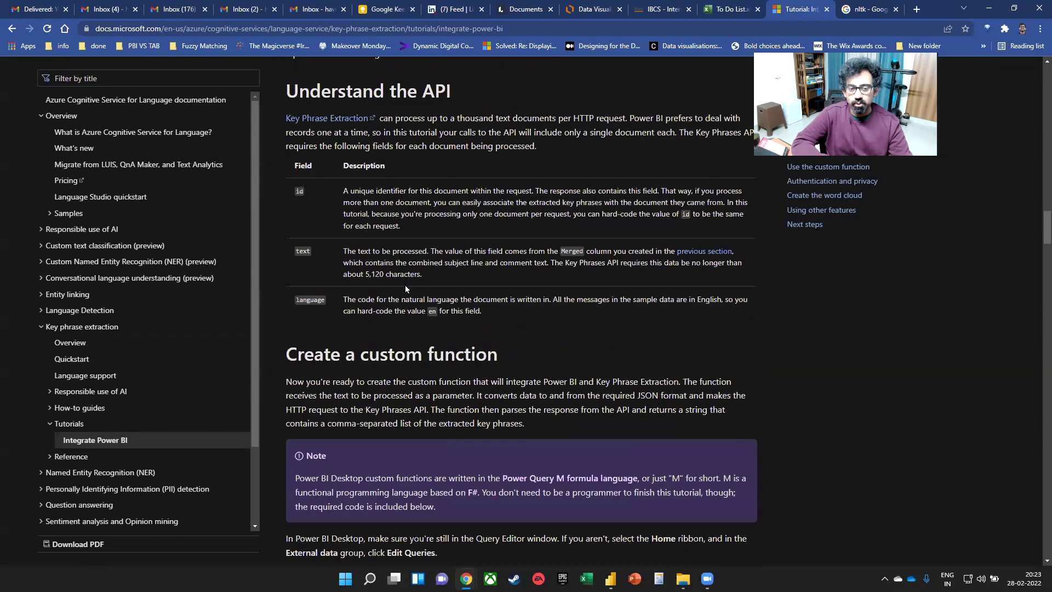
{"action": "scroll", "coordinate": [426, 266], "scroll_direction": "up", "scroll_amount": 6}
{"action": "scroll", "coordinate": [425, 265], "scroll_direction": "up", "scroll_amount": 3}
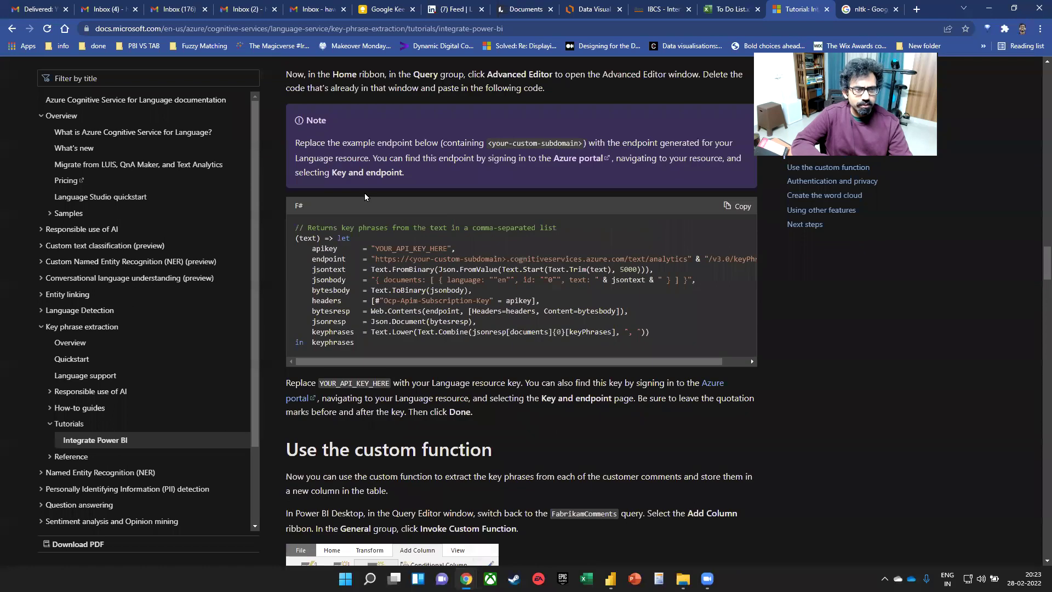
{"action": "left_click_drag", "start_coordinate": [362, 224], "coordinate": [465, 223]}
{"action": "scroll", "coordinate": [436, 169], "scroll_direction": "up", "scroll_amount": 2}
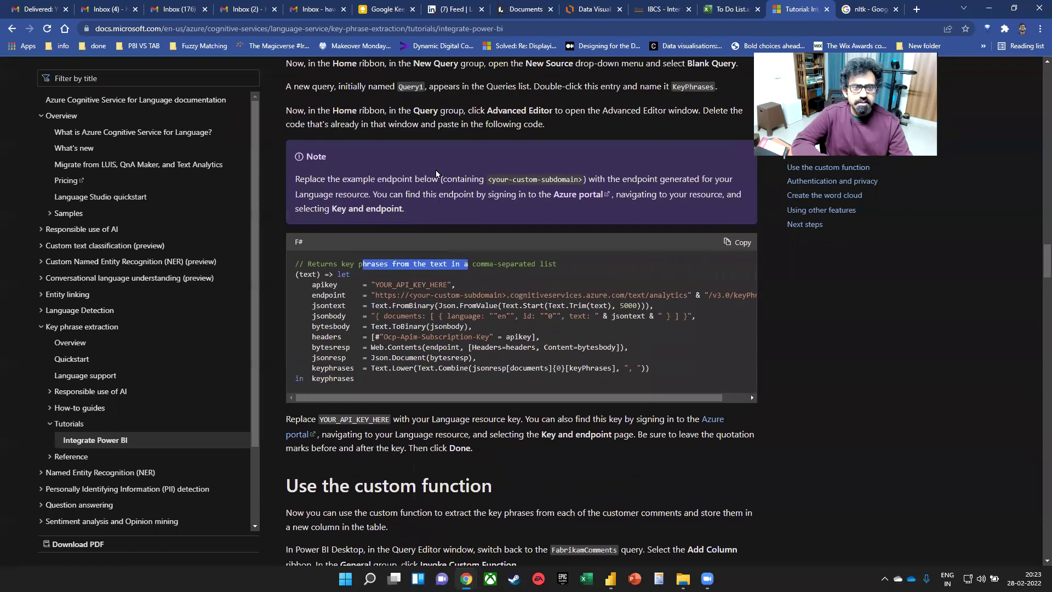
{"action": "scroll", "coordinate": [435, 176], "scroll_direction": "down", "scroll_amount": 6}
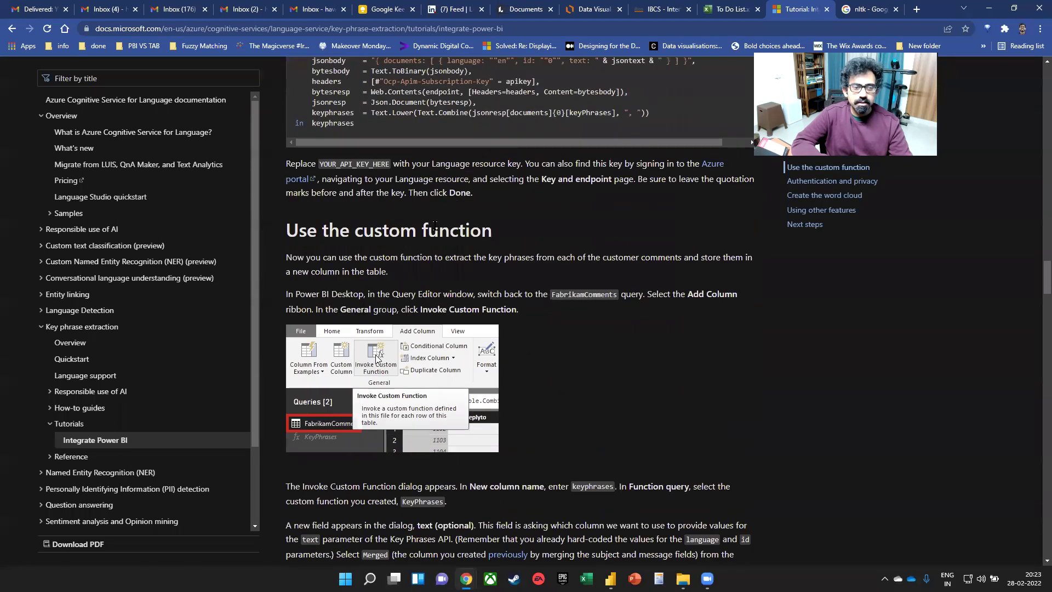
{"action": "scroll", "coordinate": [435, 229], "scroll_direction": "down", "scroll_amount": 3}
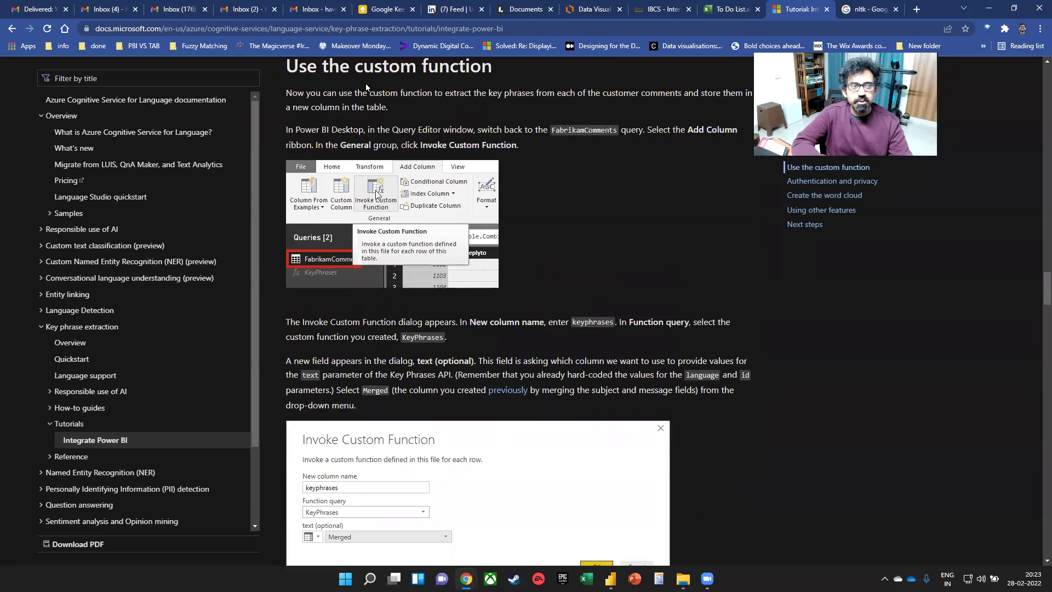
{"action": "left_click", "coordinate": [361, 29]}
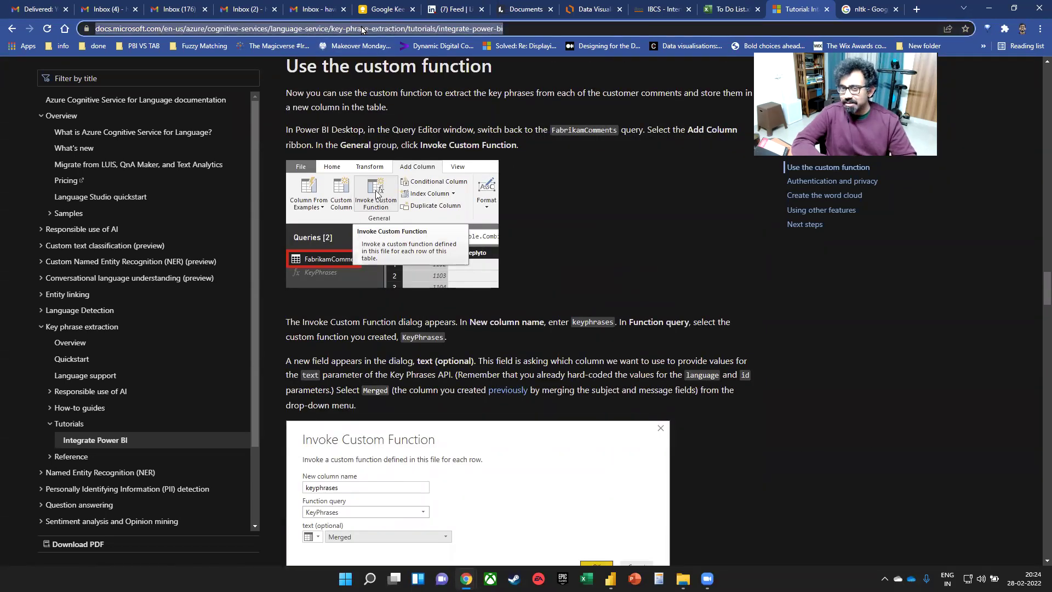
{"action": "left_click", "coordinate": [252, 417]}
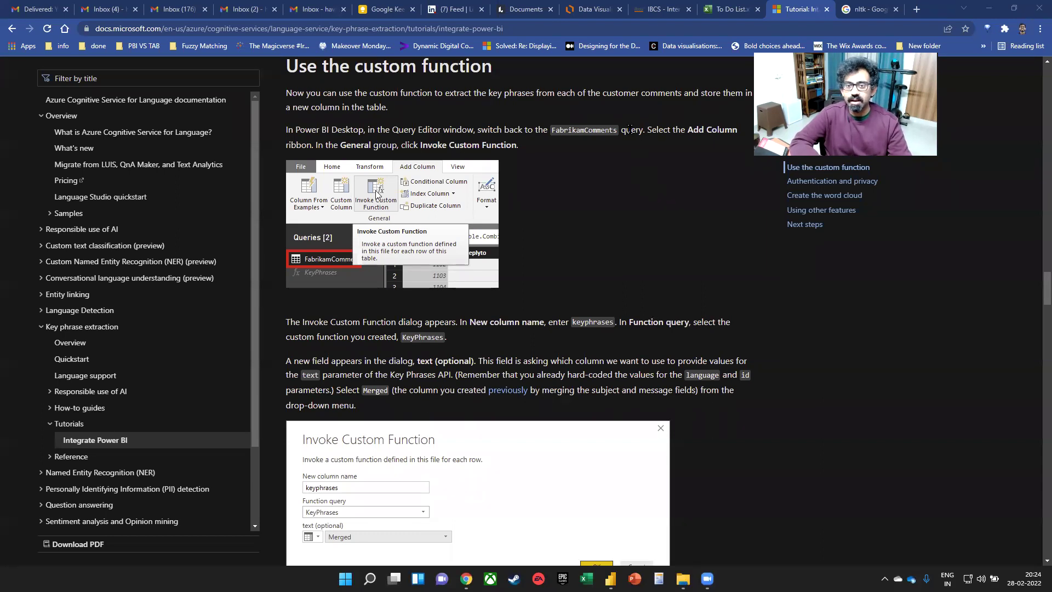
- Close the Tutorial, Google and To Do List tabs and return to Power BI Desktop
{"action": "left_click", "coordinate": [827, 9]}
{"action": "left_click", "coordinate": [827, 9]}
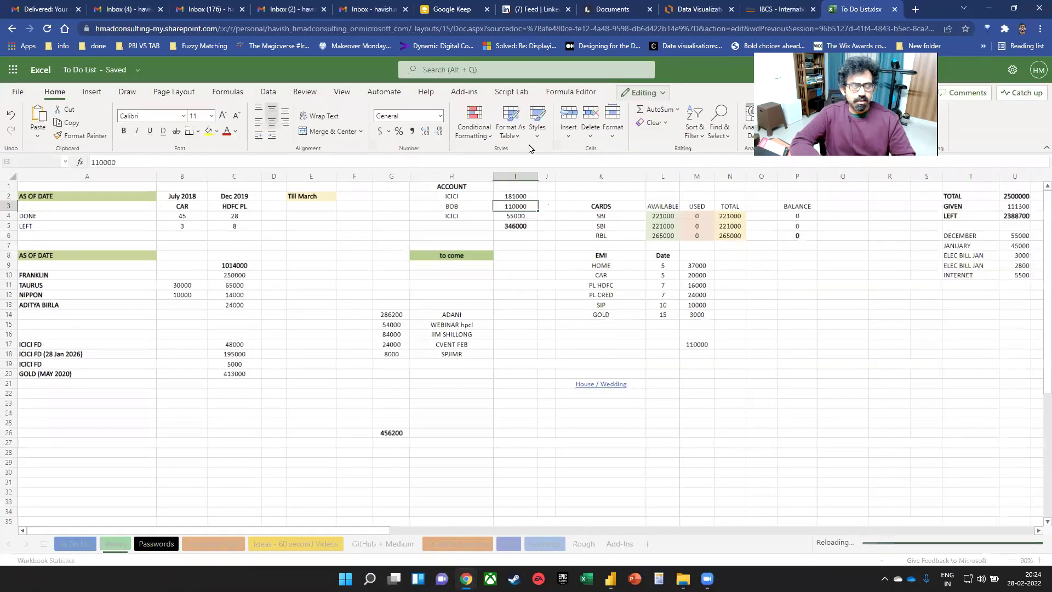
{"action": "key", "text": "ctrl+w"}
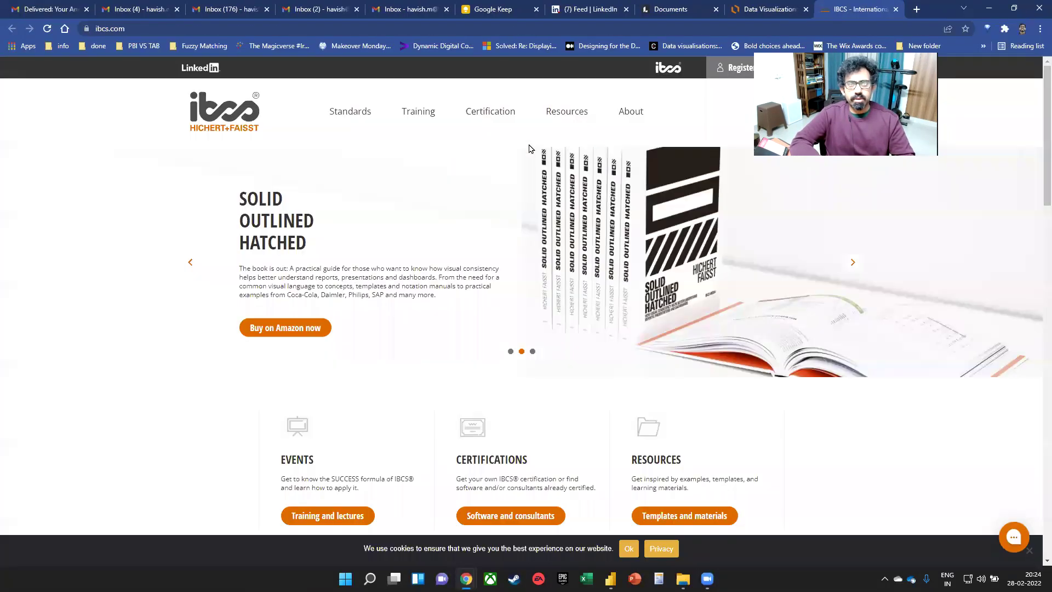
{"action": "key", "text": "alt+Tab"}
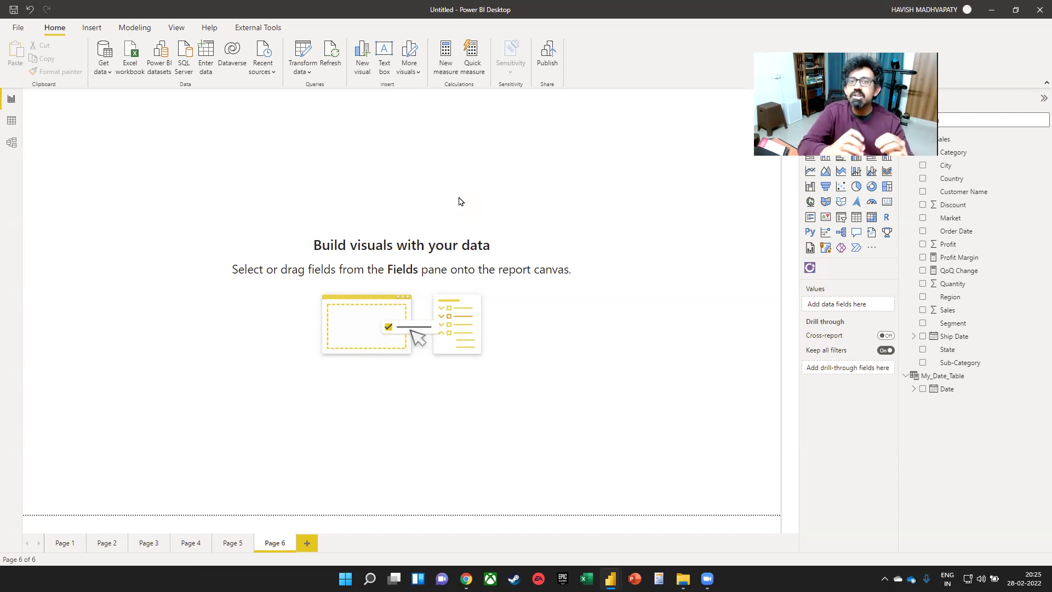
- Check the Transform data options, then load powerquery.microsoft.com in Chrome
{"action": "left_click", "coordinate": [303, 70]}
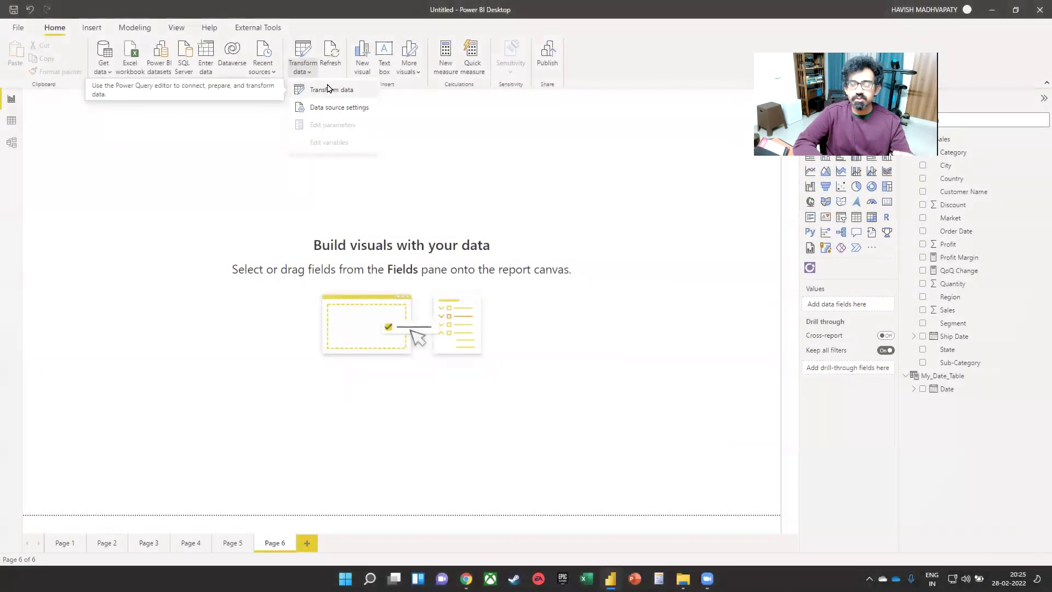
{"action": "key", "text": "alt+Tab"}
{"action": "key", "text": "alt+Tab"}
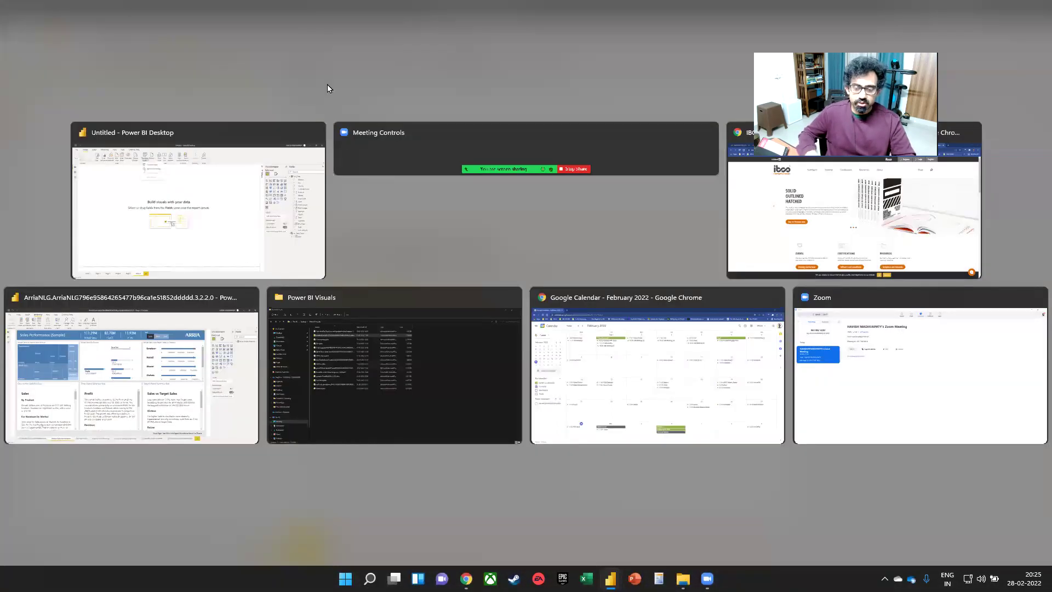
{"action": "key", "text": "ctrl+l"}
{"action": "type", "text": "power"}
{"action": "key", "text": "Return"}
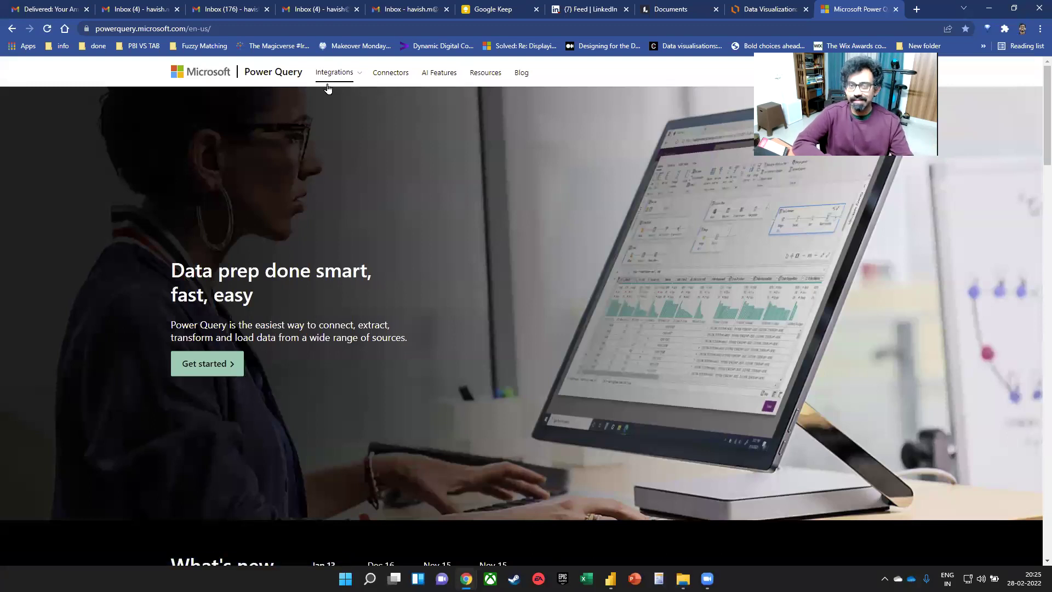
- Read the Power Query homepage, highlighting its data sources, SDK, REST API, 300 transformations and no-coding points
{"action": "scroll", "coordinate": [426, 193], "scroll_direction": "down", "scroll_amount": 8}
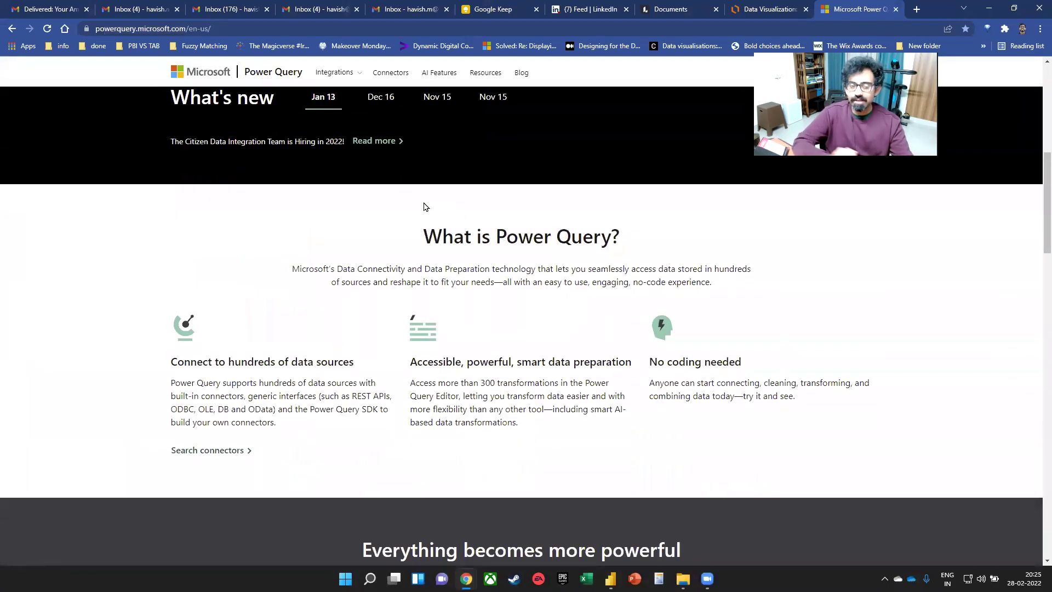
{"action": "scroll", "coordinate": [425, 207], "scroll_direction": "down", "scroll_amount": 2}
{"action": "left_click_drag", "start_coordinate": [190, 251], "coordinate": [341, 248]}
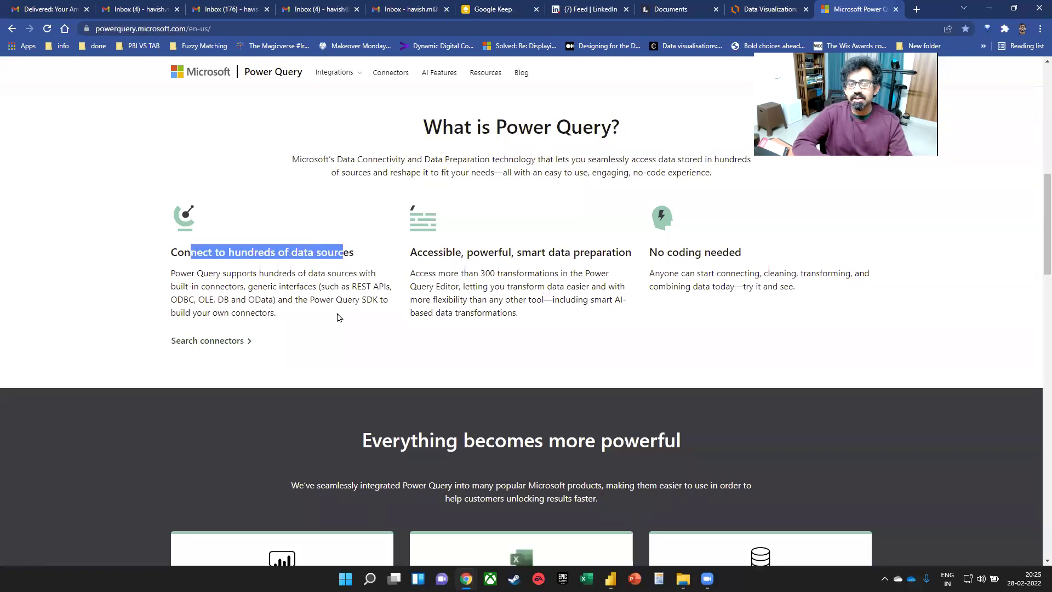
{"action": "left_click_drag", "start_coordinate": [360, 301], "coordinate": [379, 303]}
{"action": "left_click_drag", "start_coordinate": [202, 312], "coordinate": [297, 318]}
{"action": "left_click_drag", "start_coordinate": [356, 286], "coordinate": [392, 287]}
{"action": "left_click_drag", "start_coordinate": [479, 272], "coordinate": [551, 271]}
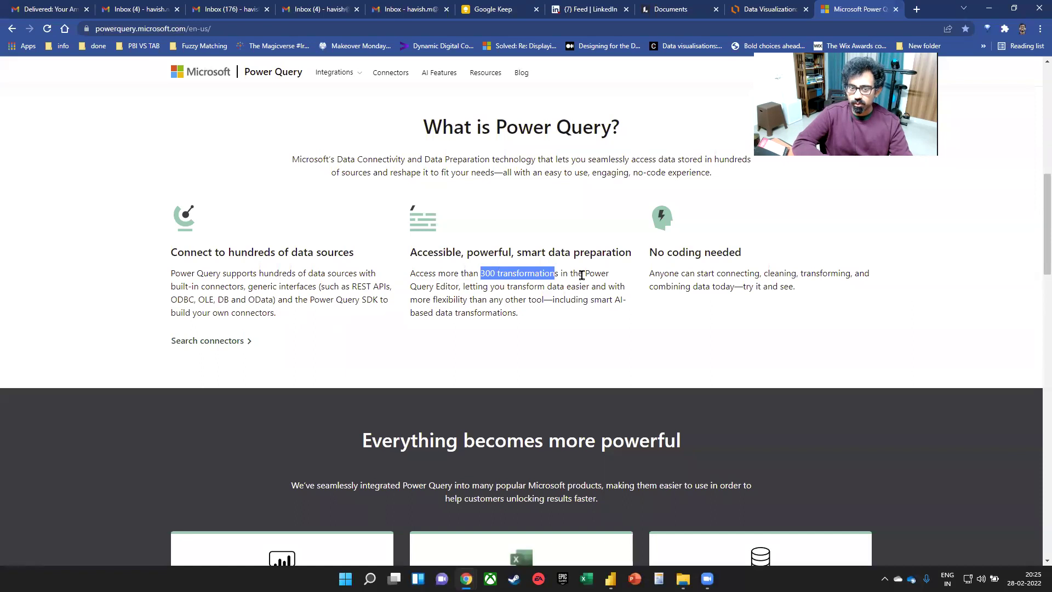
{"action": "left_click_drag", "start_coordinate": [648, 251], "coordinate": [818, 298]}
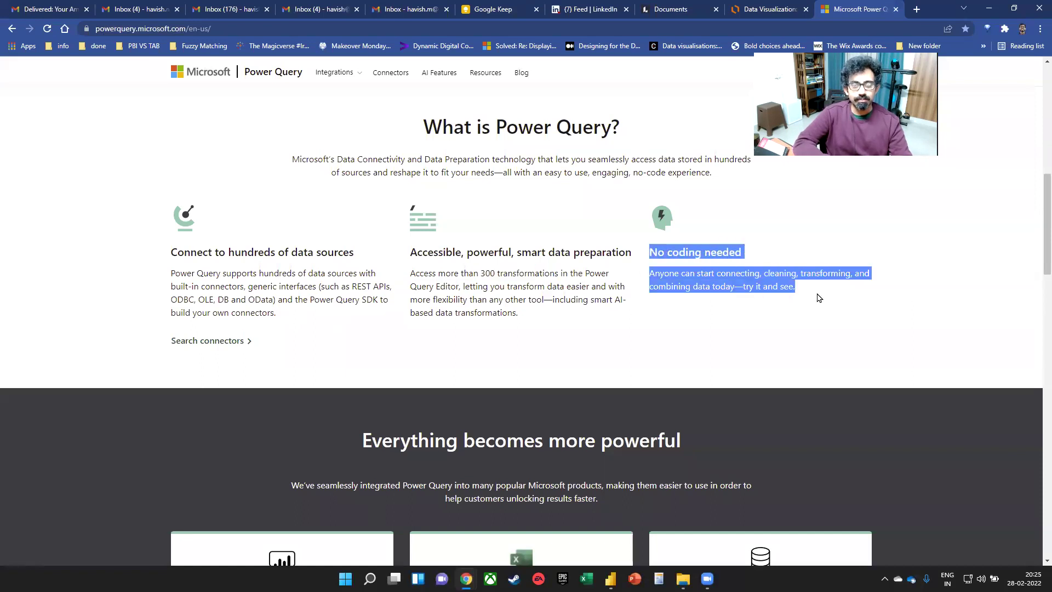
{"action": "scroll", "coordinate": [958, 322], "scroll_direction": "down", "scroll_amount": 4}
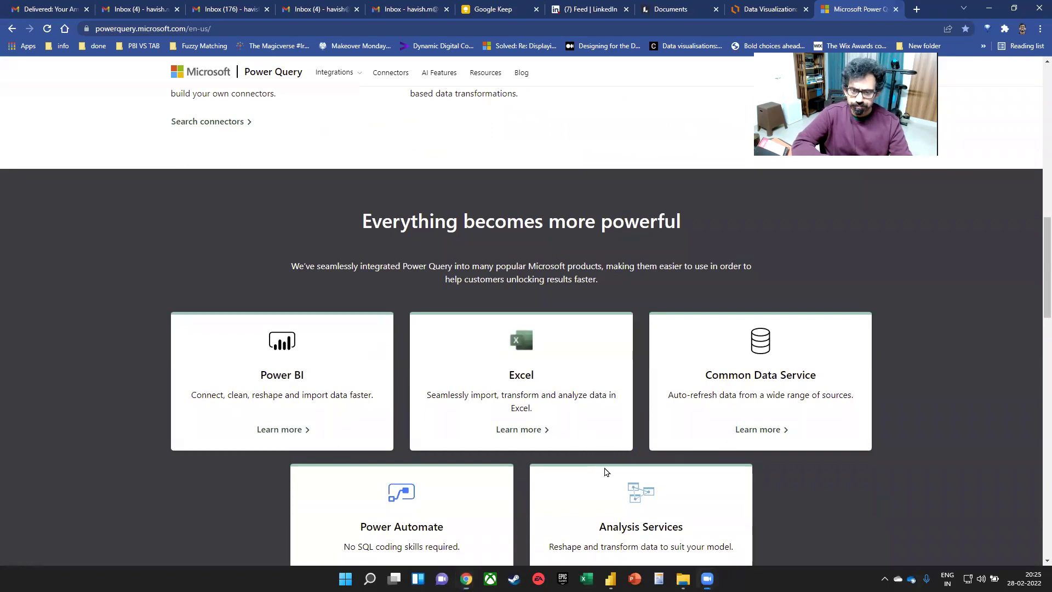
{"action": "scroll", "coordinate": [474, 319], "scroll_direction": "down", "scroll_amount": 5}
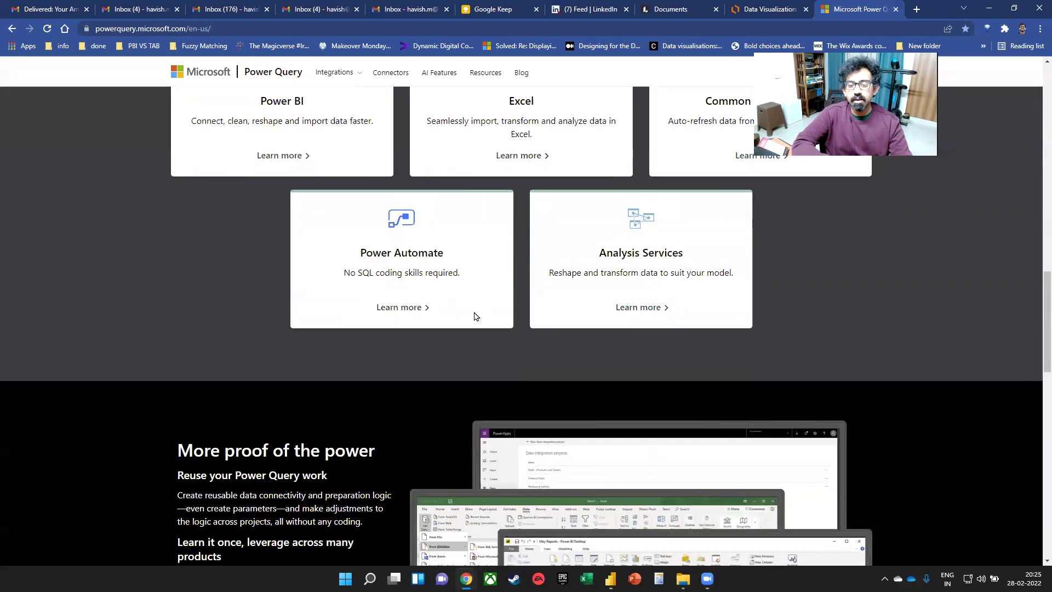
{"action": "scroll", "coordinate": [484, 282], "scroll_direction": "up", "scroll_amount": 7}
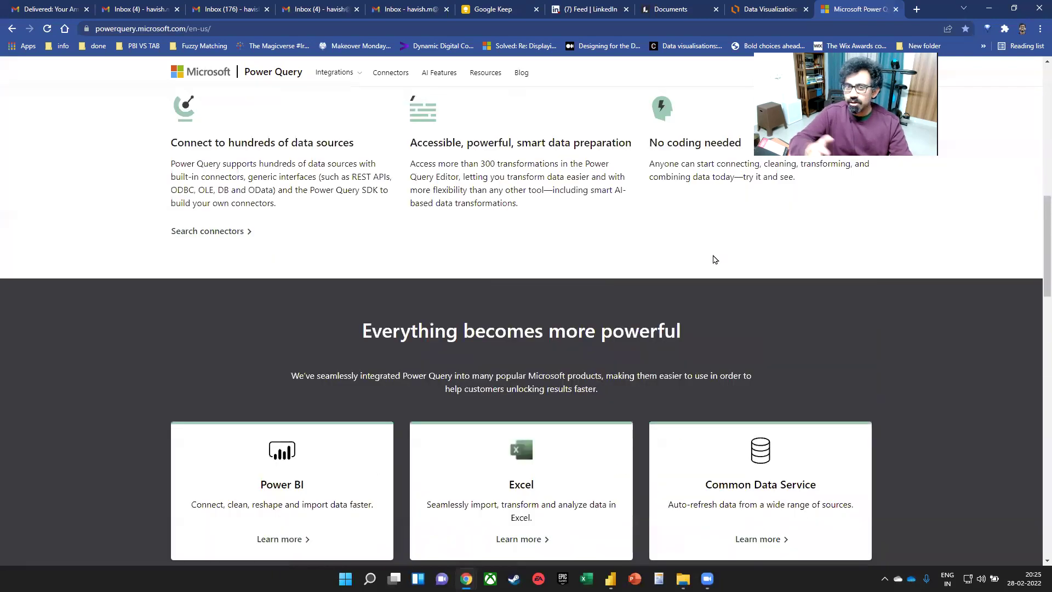
{"action": "key", "text": "alt+Tab"}
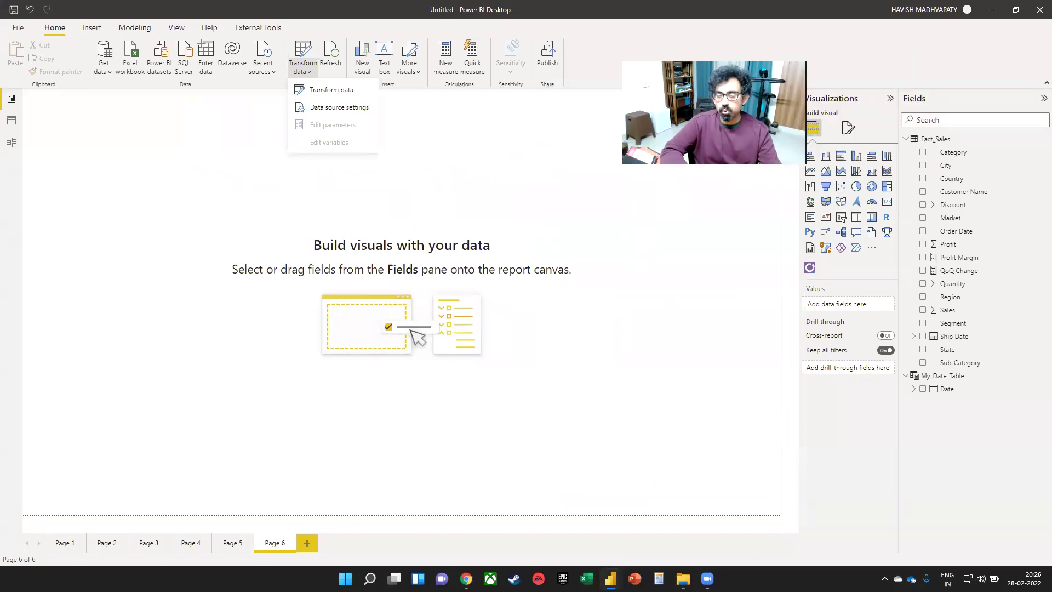
- In a new File Explorer window, navigate Desktop > desktop > InsideIIM > Files > Feb 19-20 > Model
{"action": "left_click", "coordinate": [485, 205]}
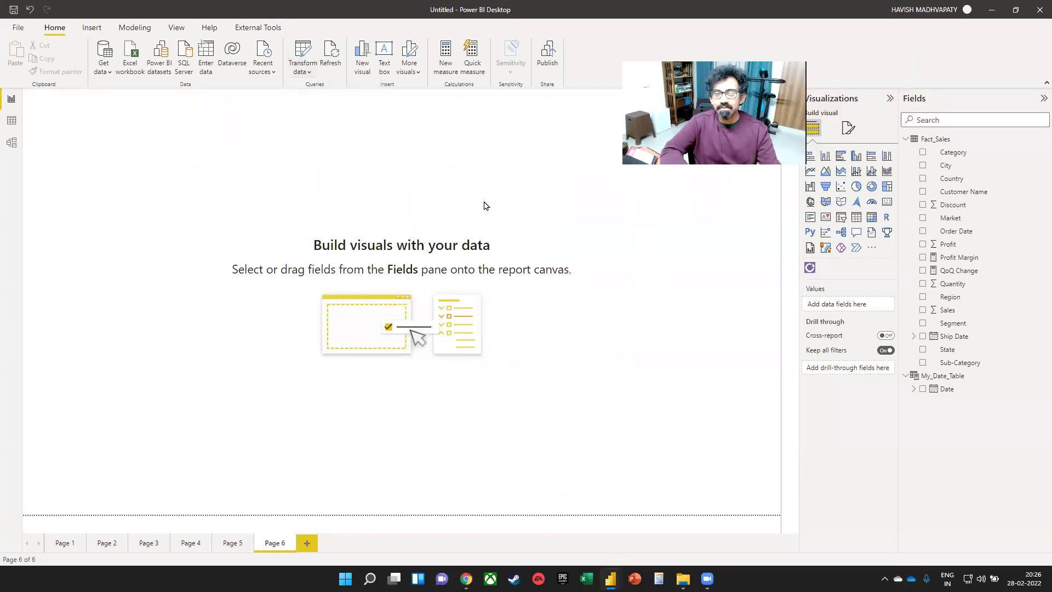
{"action": "key", "text": "super+e"}
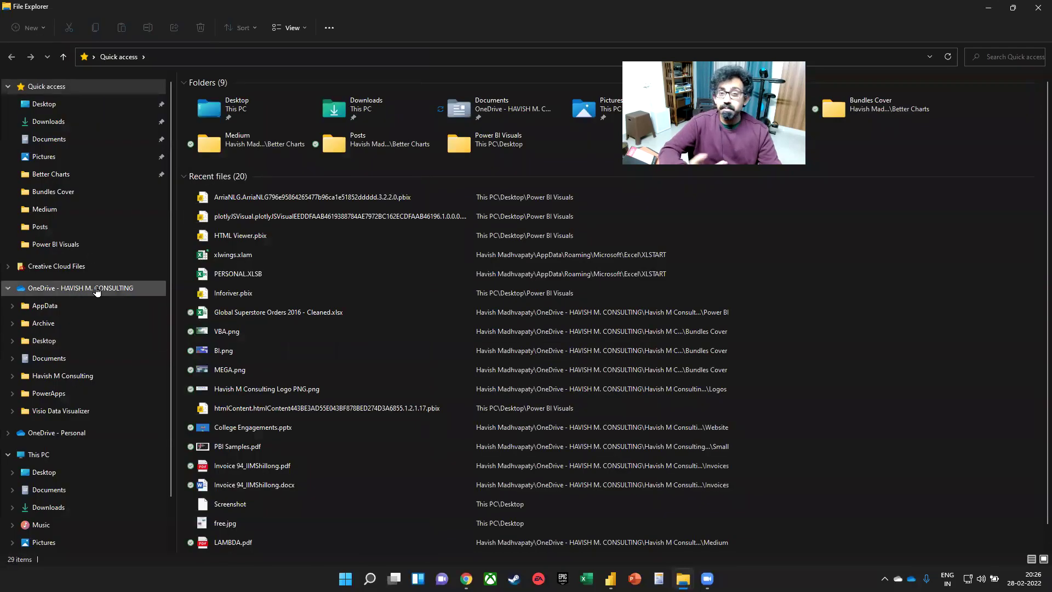
{"action": "left_click", "coordinate": [93, 291]}
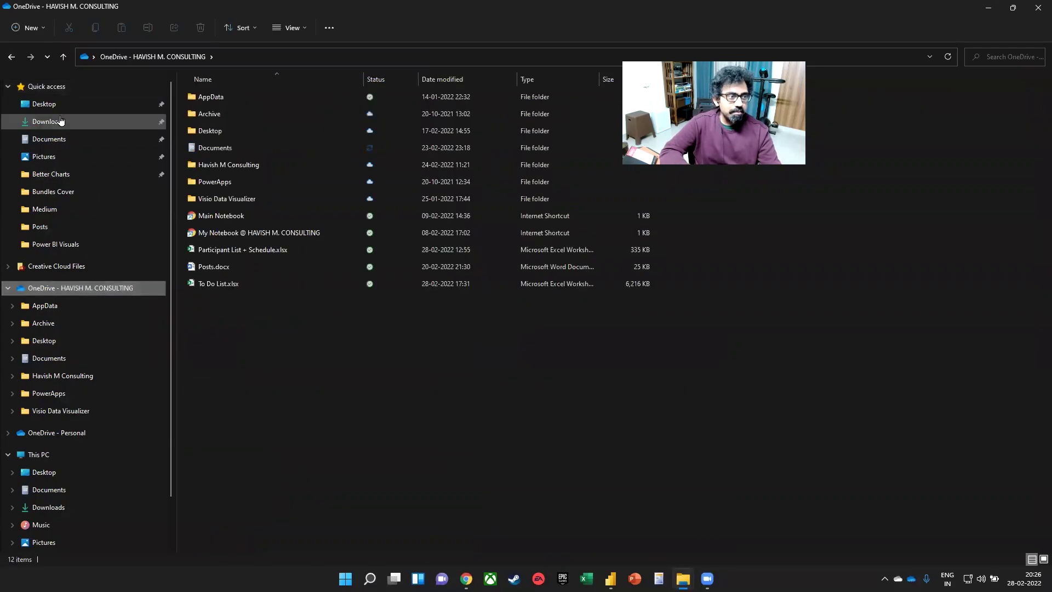
{"action": "left_click", "coordinate": [137, 104]}
{"action": "double_click", "coordinate": [334, 117]}
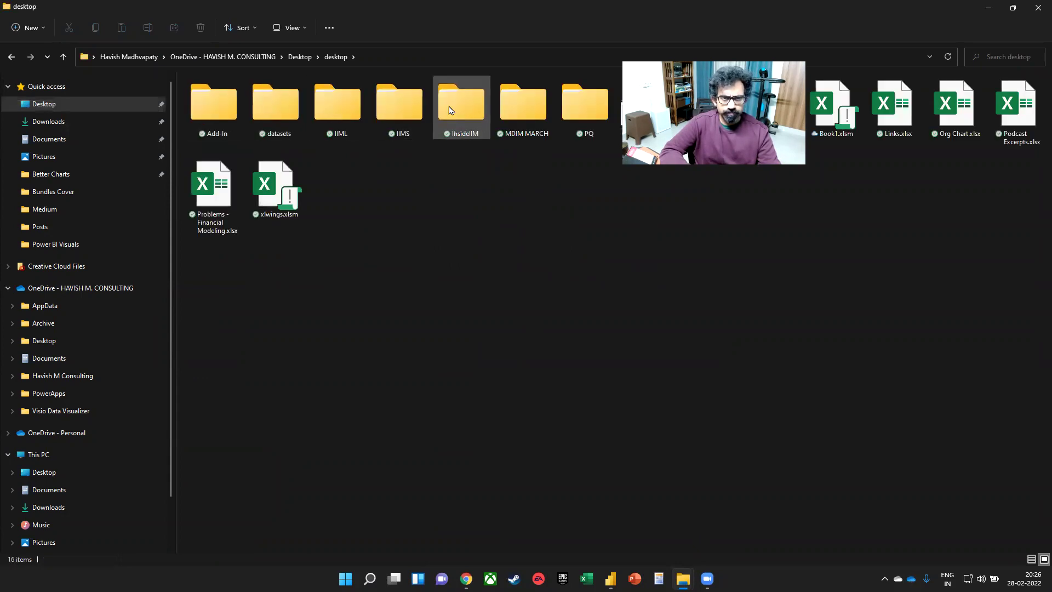
{"action": "double_click", "coordinate": [461, 105]}
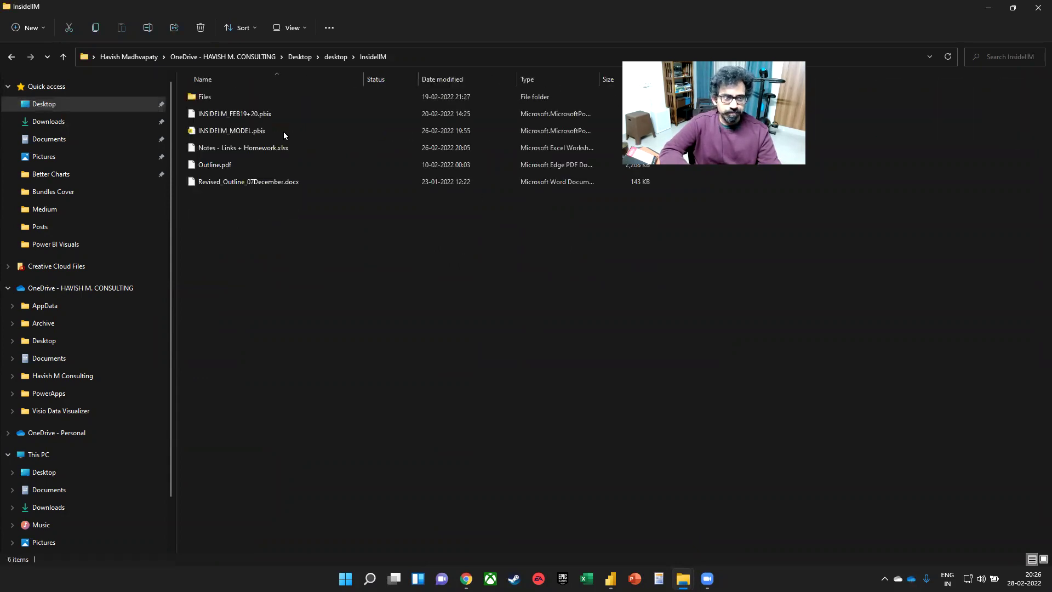
{"action": "left_click", "coordinate": [246, 100]}
{"action": "double_click", "coordinate": [246, 100]}
{"action": "double_click", "coordinate": [364, 147]}
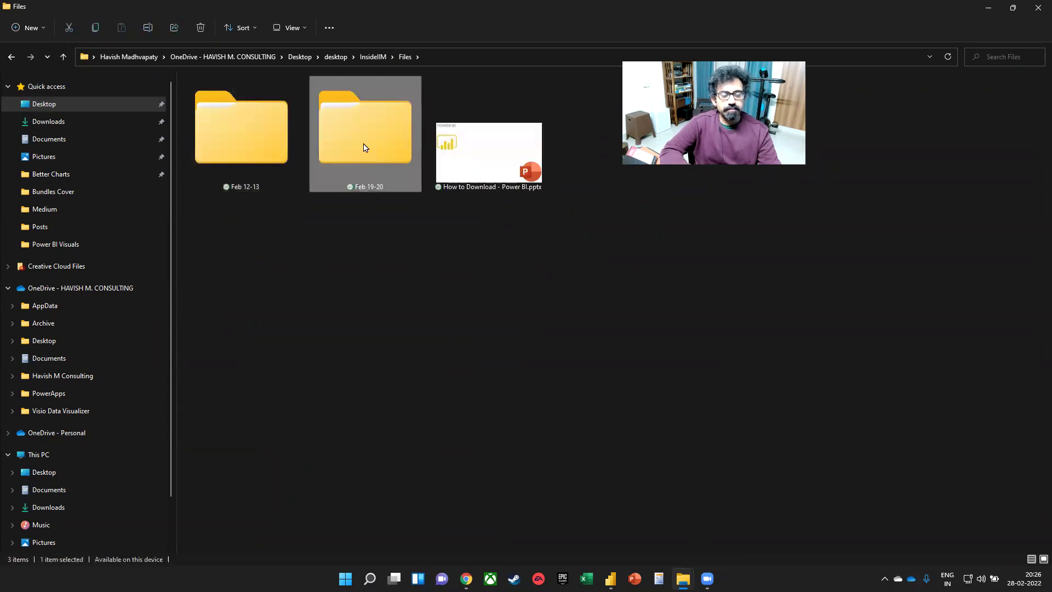
{"action": "left_click", "coordinate": [211, 97]}
{"action": "double_click", "coordinate": [211, 97]}
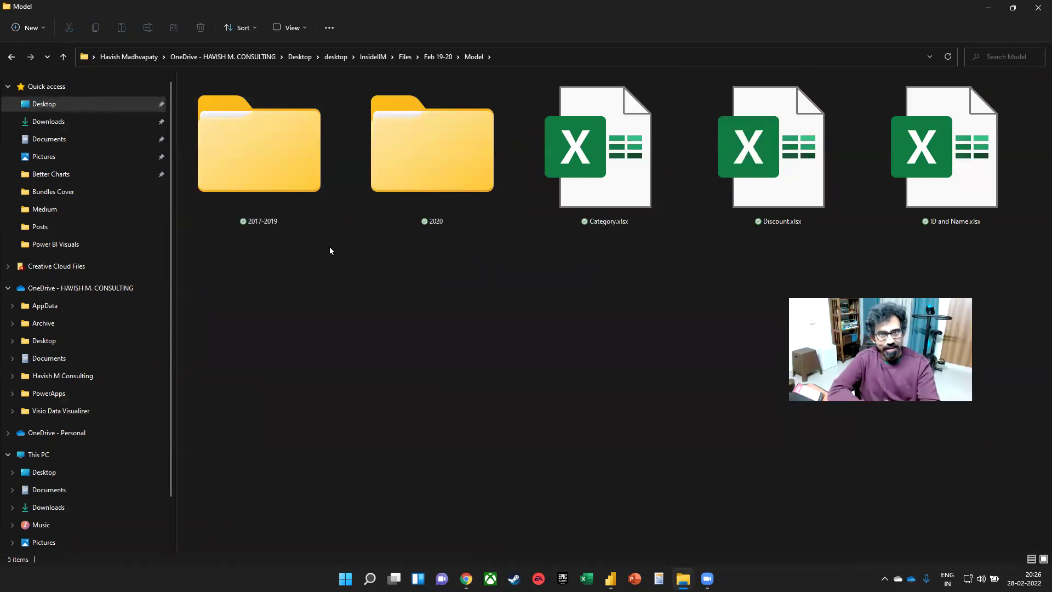
- Look inside the 2017-2019 and 2020 folders, then open 2020.xlsx in Excel
{"action": "double_click", "coordinate": [305, 198]}
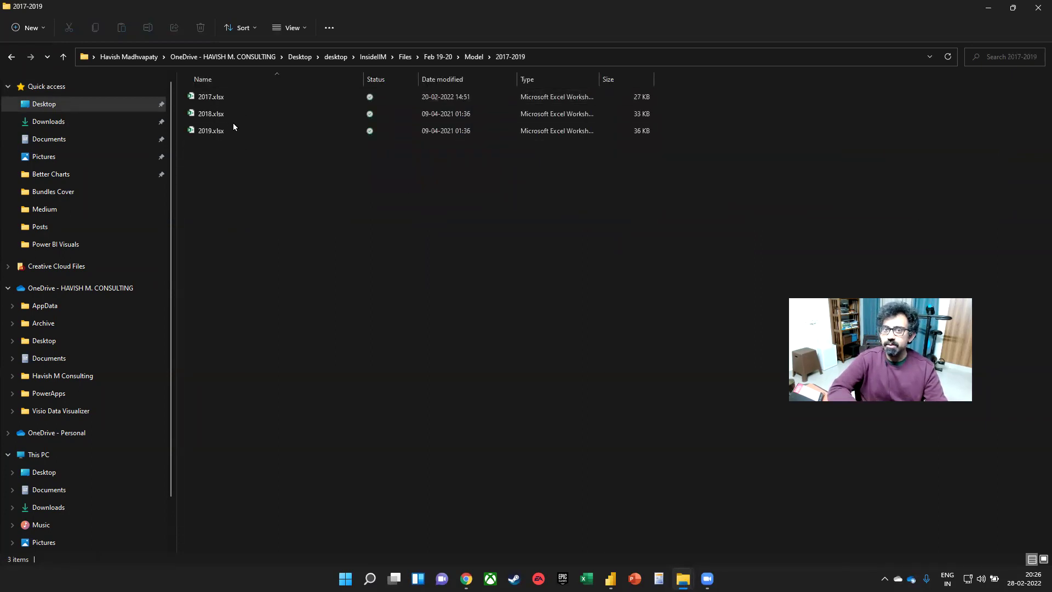
{"action": "left_click", "coordinate": [63, 57]}
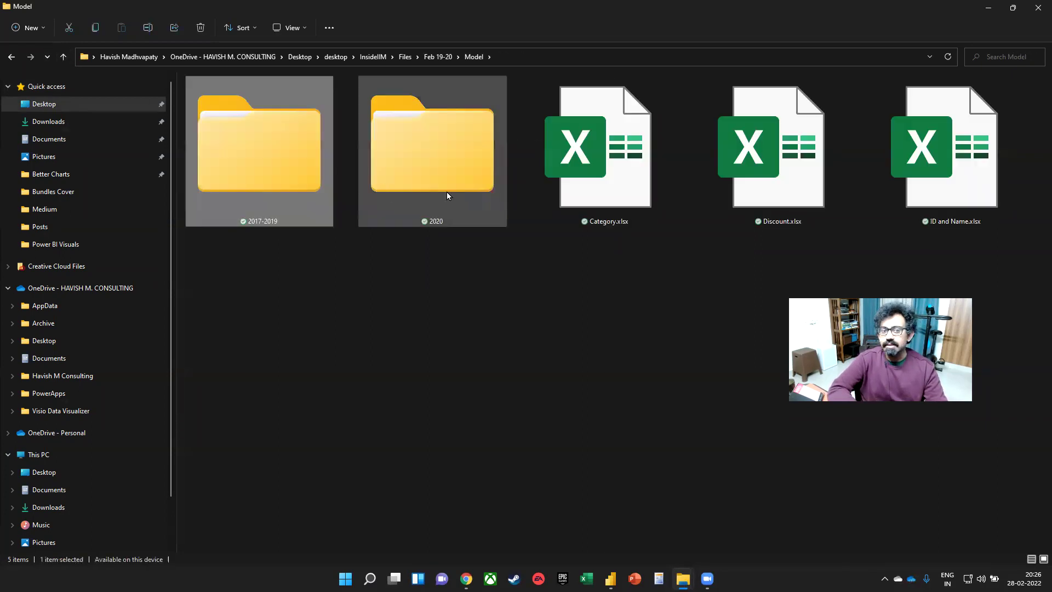
{"action": "double_click", "coordinate": [446, 193]}
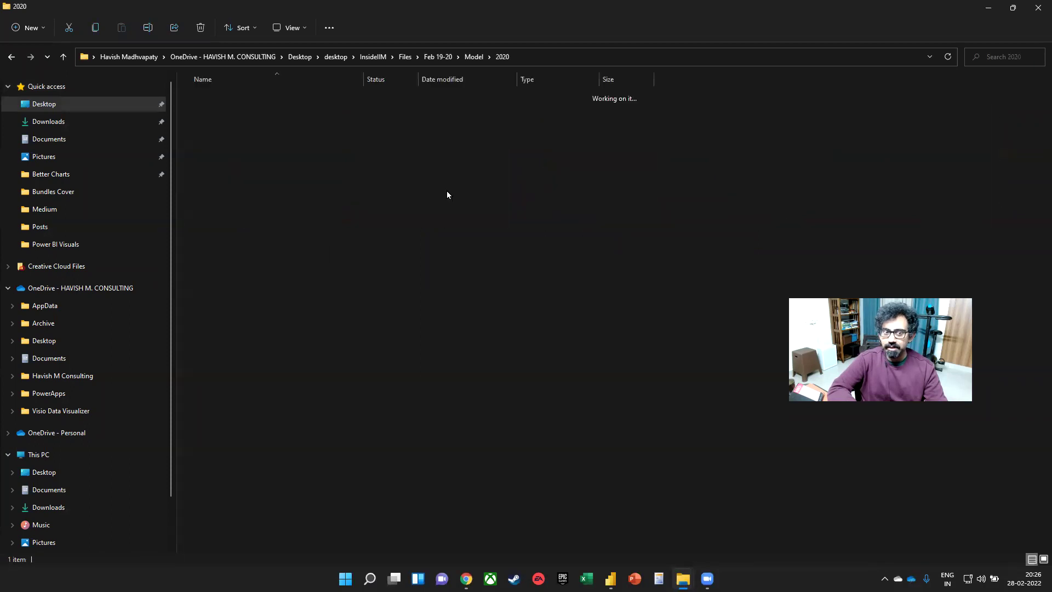
{"action": "left_click", "coordinate": [66, 58]}
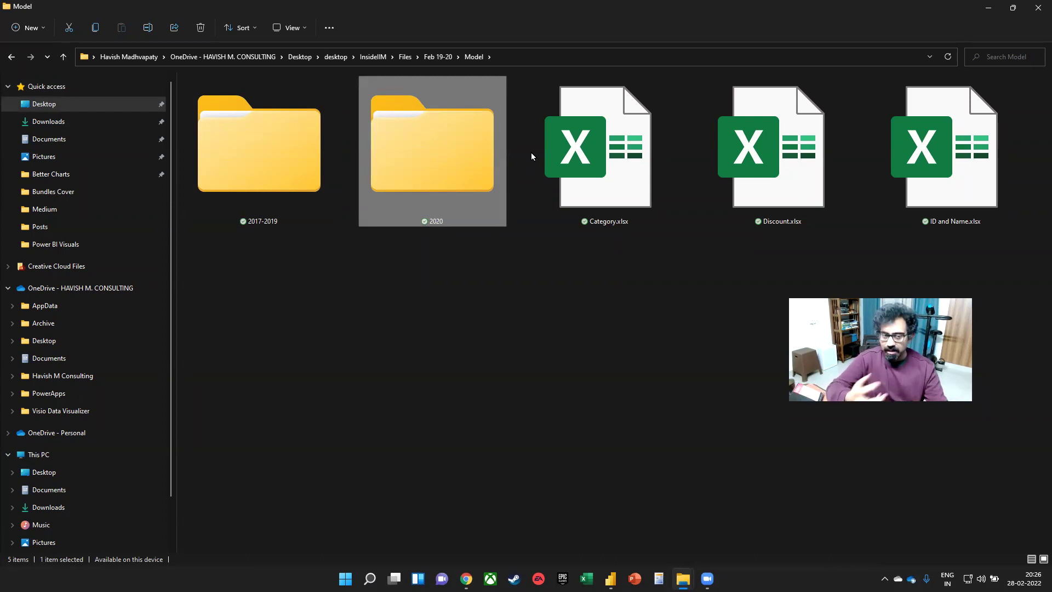
{"action": "double_click", "coordinate": [463, 158]}
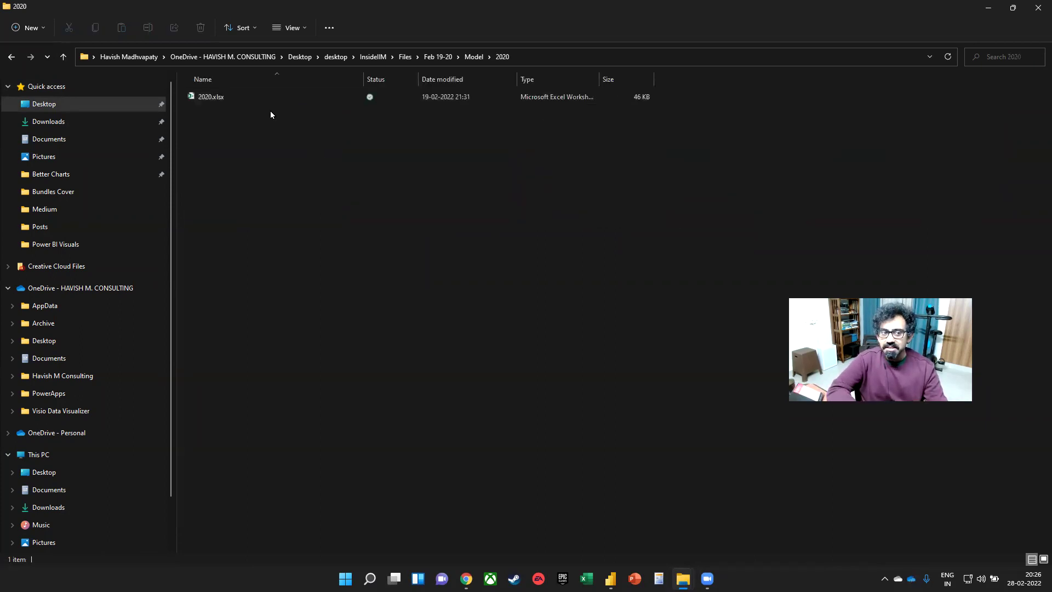
{"action": "left_click", "coordinate": [268, 96]}
{"action": "double_click", "coordinate": [268, 97]}
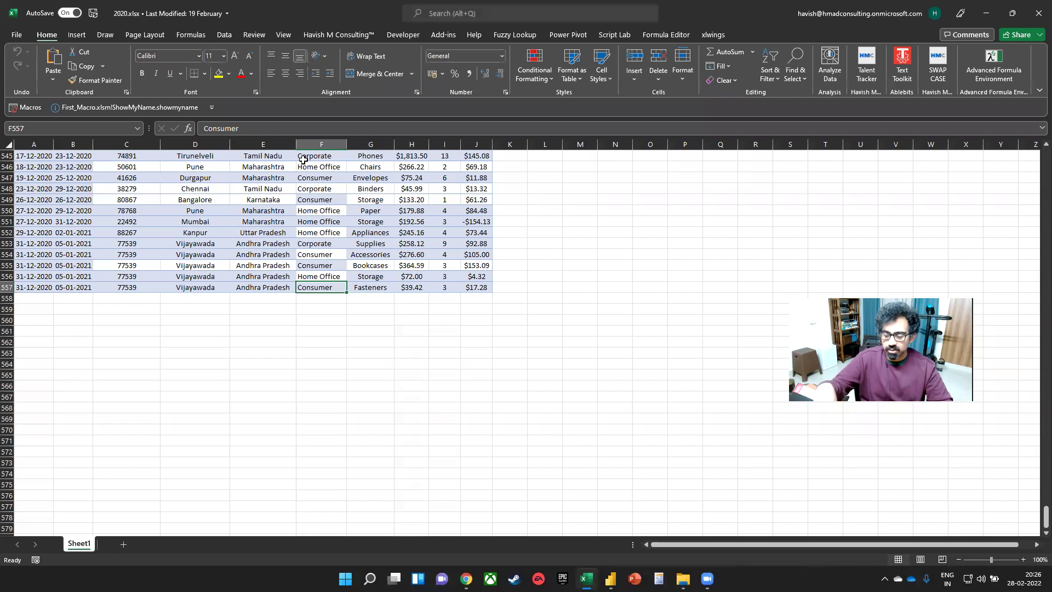
- Inspect the 2020 sheet's Customer ID, Sub-Category and Sales columns, then close the workbook
{"action": "key", "text": "ctrl+Home"}
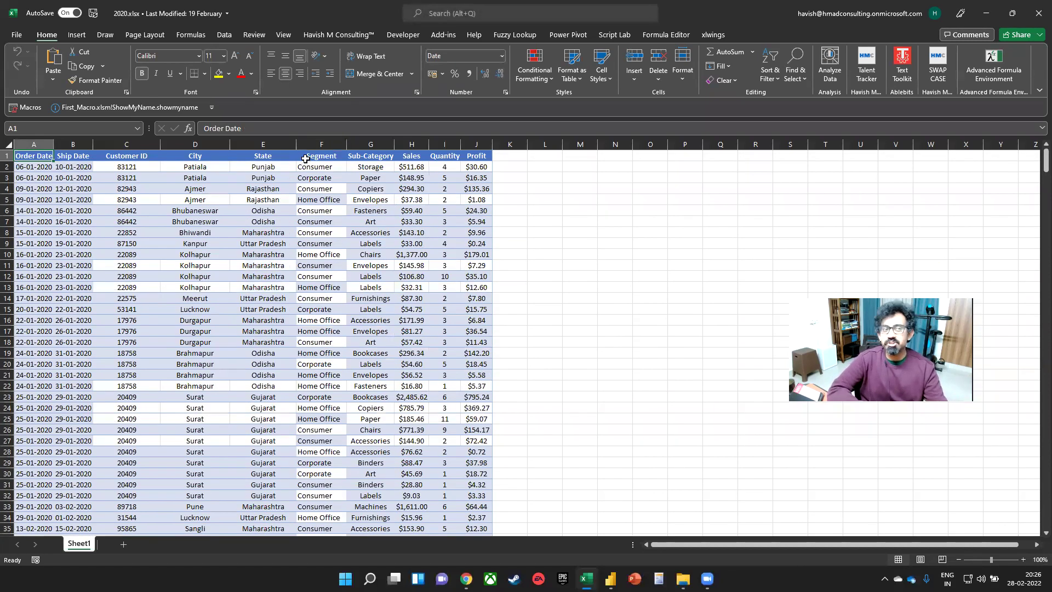
{"action": "left_click", "coordinate": [127, 144]}
{"action": "left_click_drag", "start_coordinate": [189, 144], "coordinate": [328, 143]}
{"action": "left_click", "coordinate": [367, 143]}
{"action": "left_click_drag", "start_coordinate": [411, 144], "coordinate": [476, 144]}
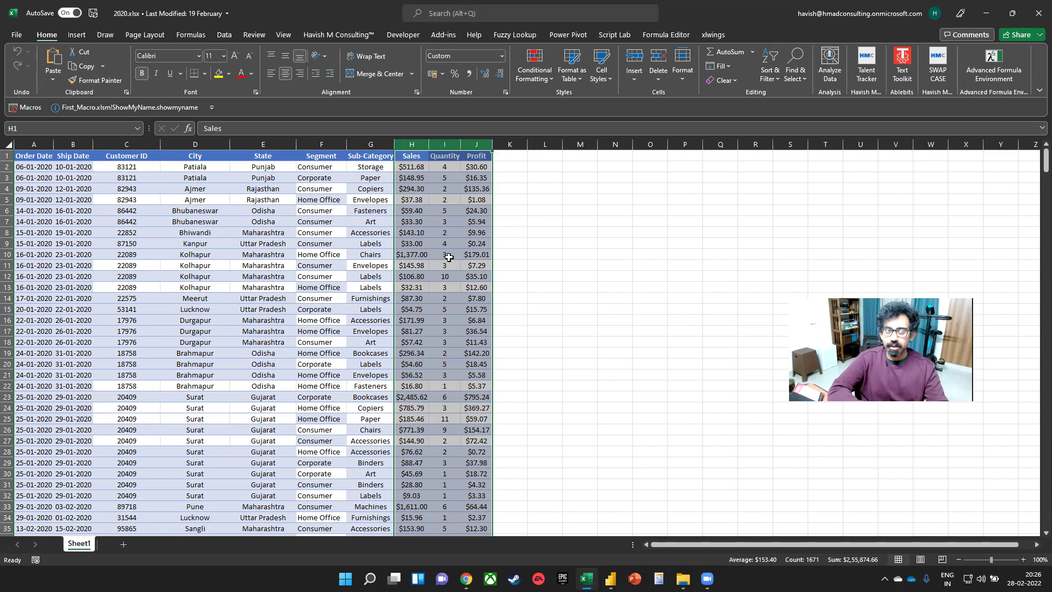
{"action": "left_click", "coordinate": [142, 145]}
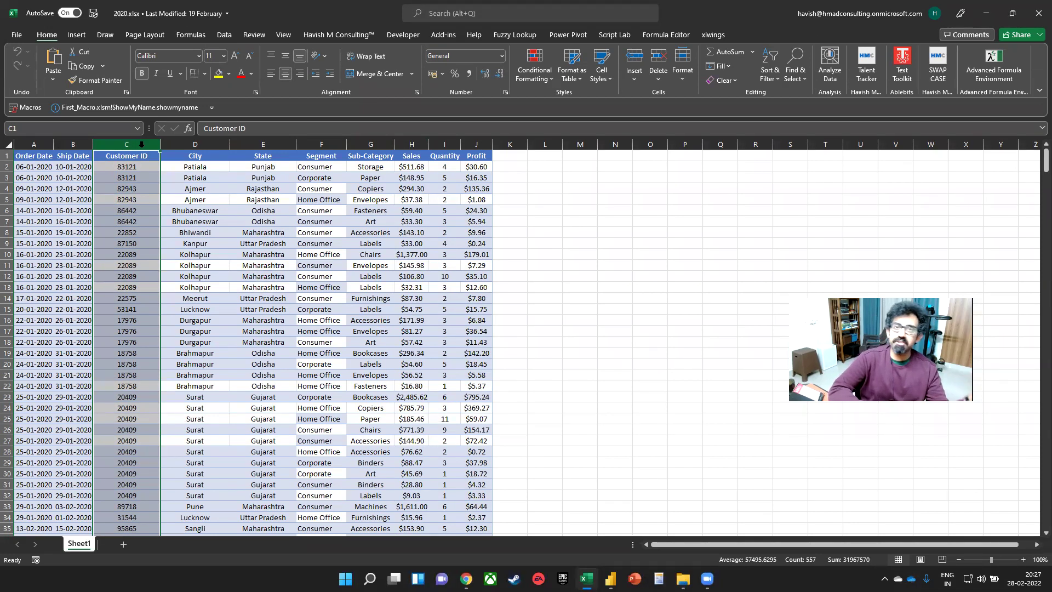
{"action": "left_click", "coordinate": [380, 144]}
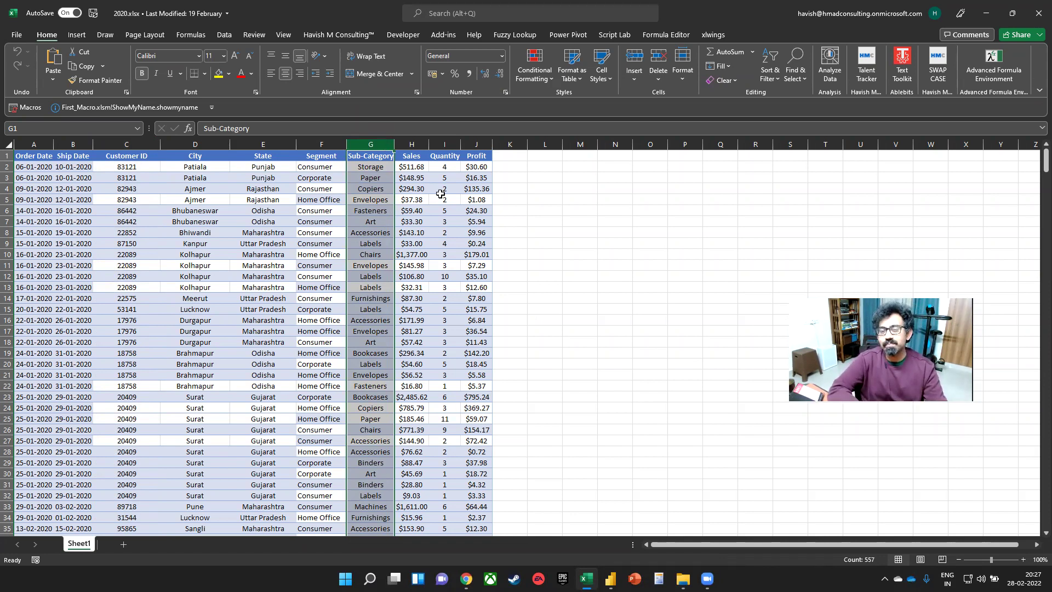
{"action": "left_click", "coordinate": [410, 144]}
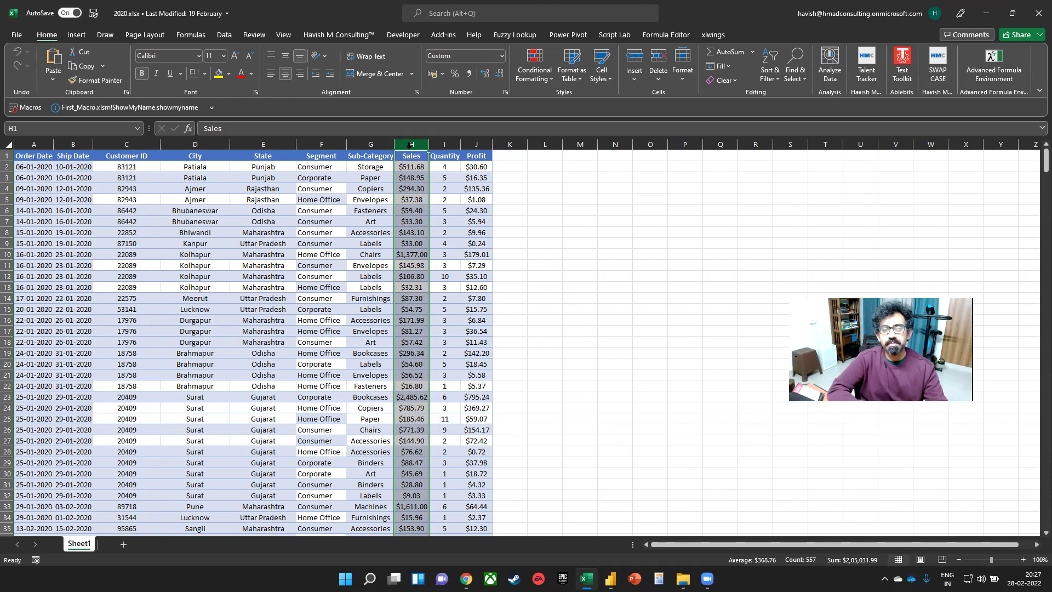
{"action": "left_click", "coordinate": [370, 276]}
{"action": "left_click", "coordinate": [1035, 13]}
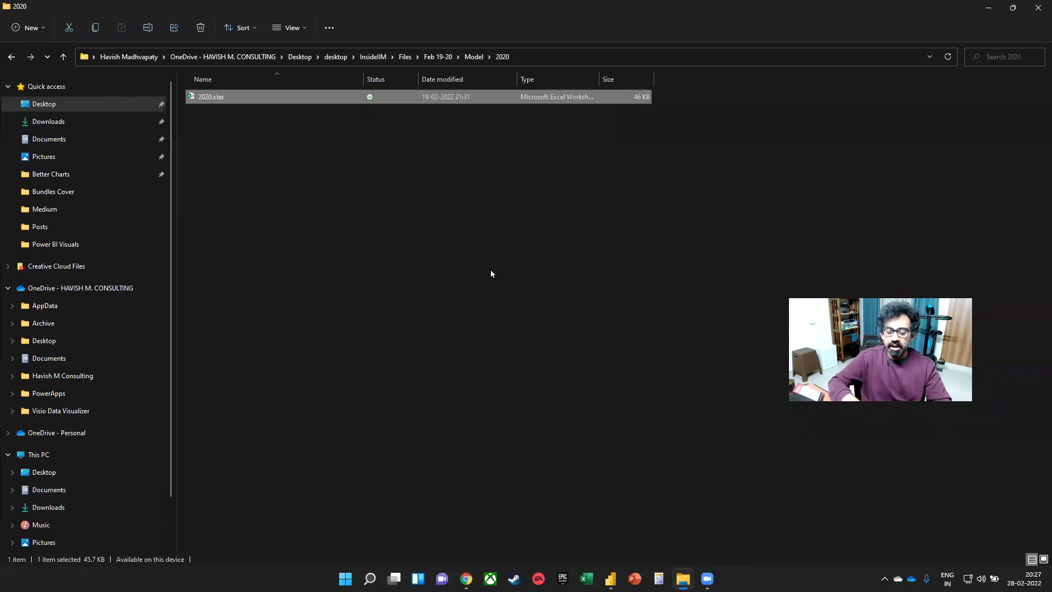
- Back in Power BI Desktop, delete the Fact_Sales table from the model
{"action": "key", "text": "alt+Up"}
{"action": "key", "text": "super+Tab"}
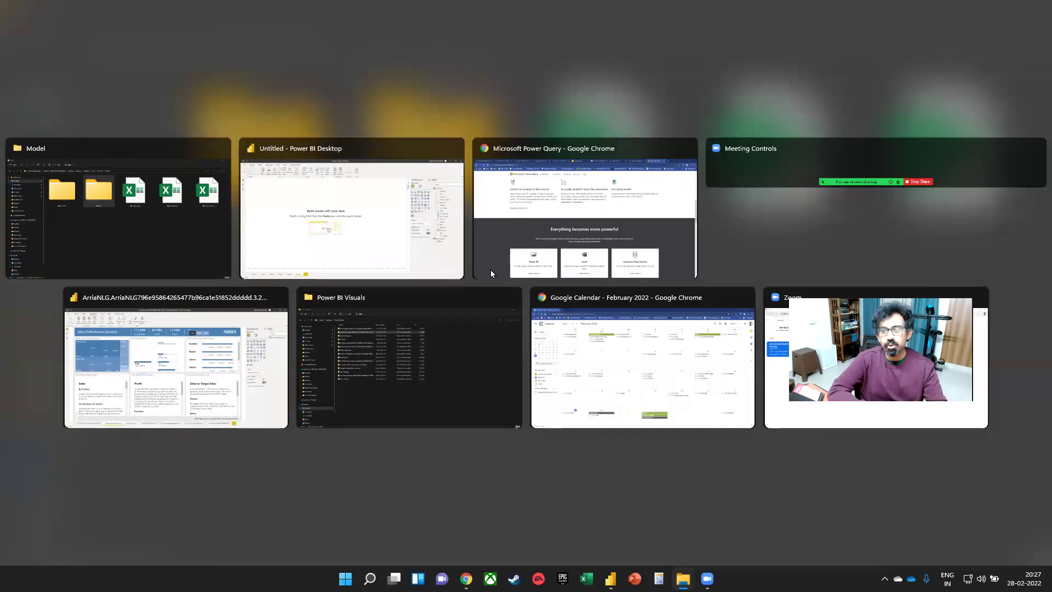
{"action": "key", "text": "alt+Tab"}
{"action": "left_click", "coordinate": [1039, 141]}
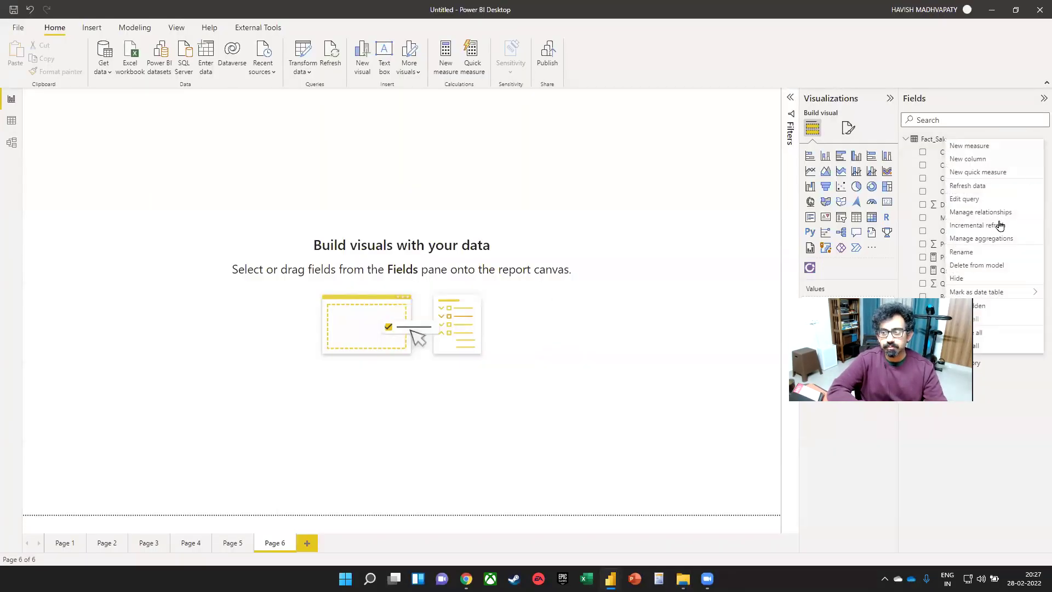
{"action": "left_click", "coordinate": [970, 266]}
{"action": "left_click", "coordinate": [588, 307]}
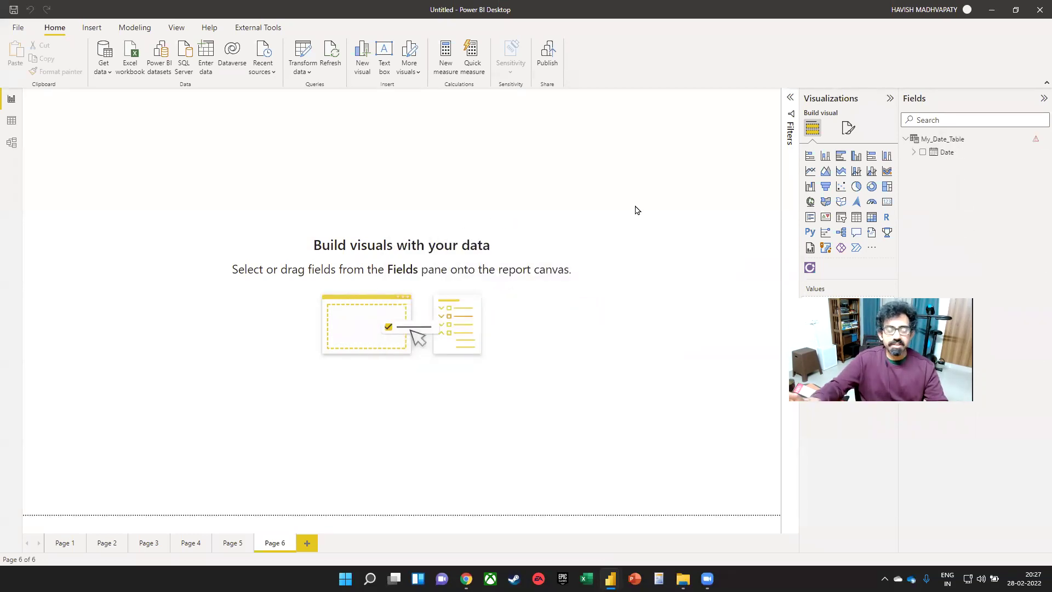
- Delete My_Date_Table from the model as well
{"action": "left_click", "coordinate": [1044, 139]}
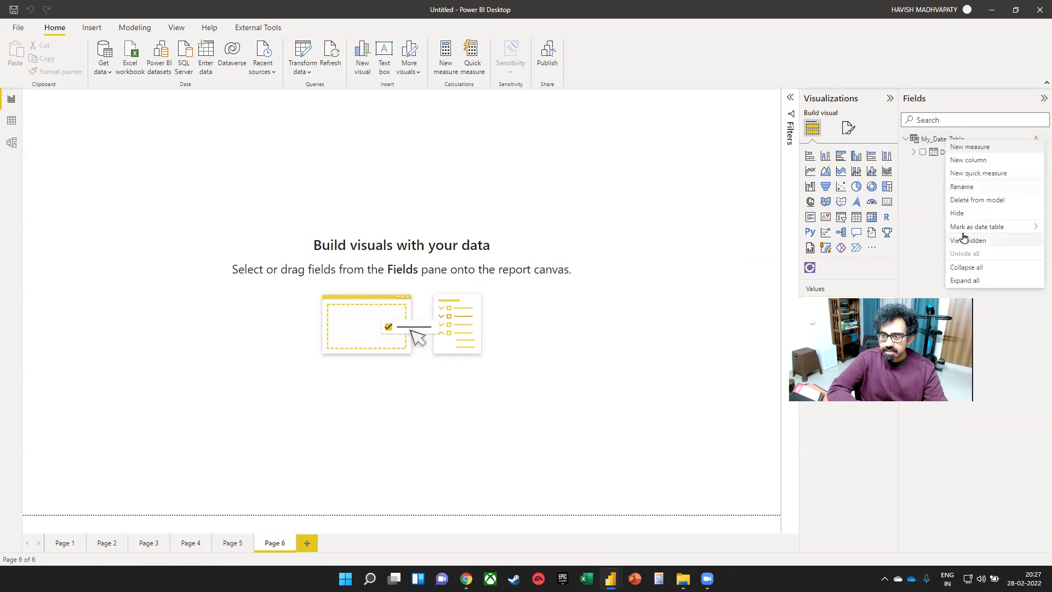
{"action": "left_click", "coordinate": [964, 201]}
{"action": "left_click", "coordinate": [584, 307]}
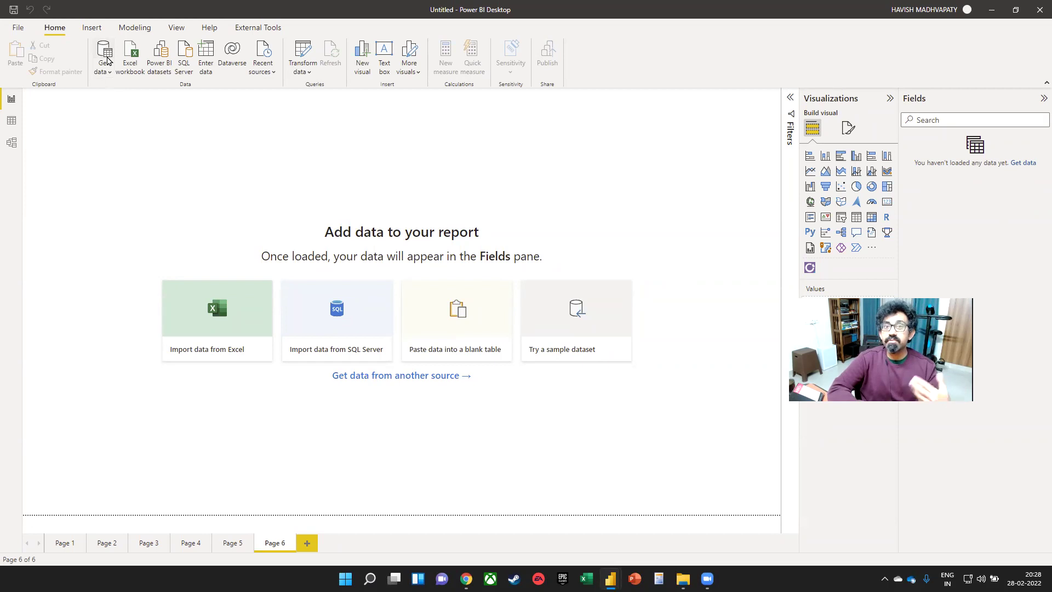
- Start Get data and pick the Folder connector
{"action": "left_click", "coordinate": [105, 55]}
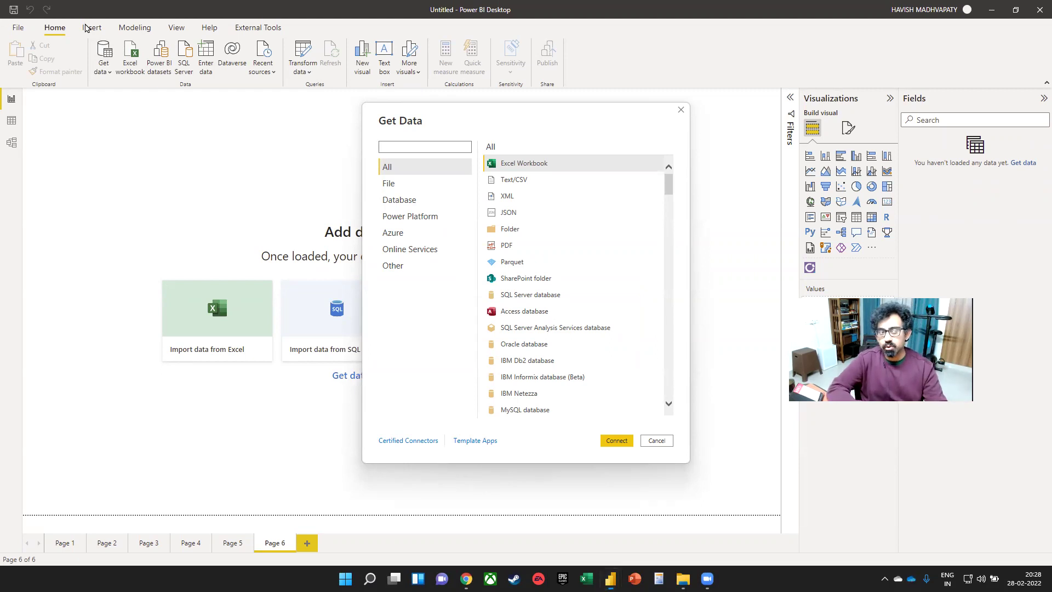
{"action": "left_click", "coordinate": [543, 234]}
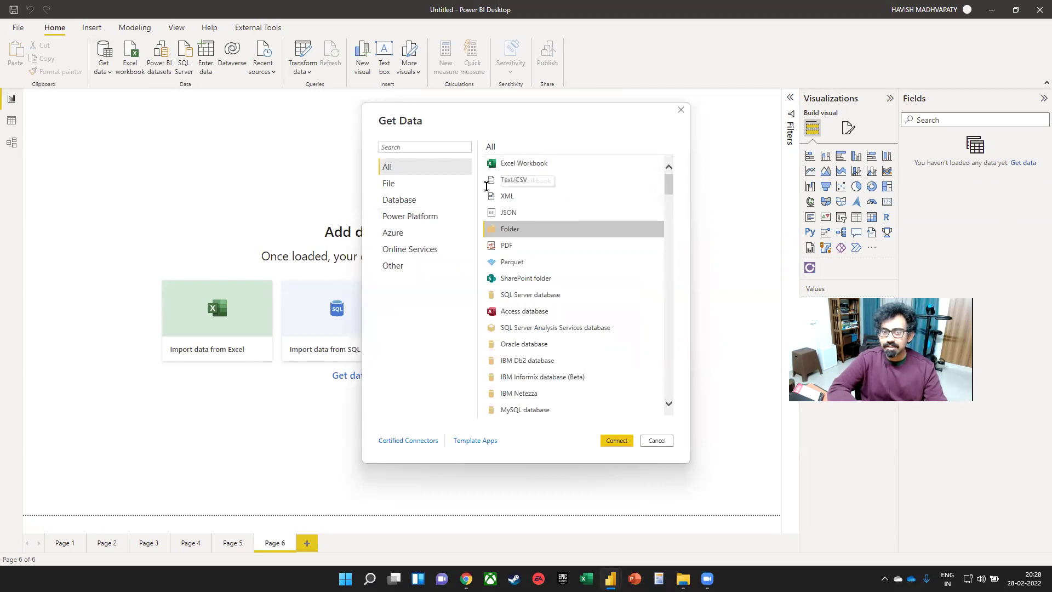
{"action": "scroll", "coordinate": [548, 235], "scroll_direction": "down", "scroll_amount": 3}
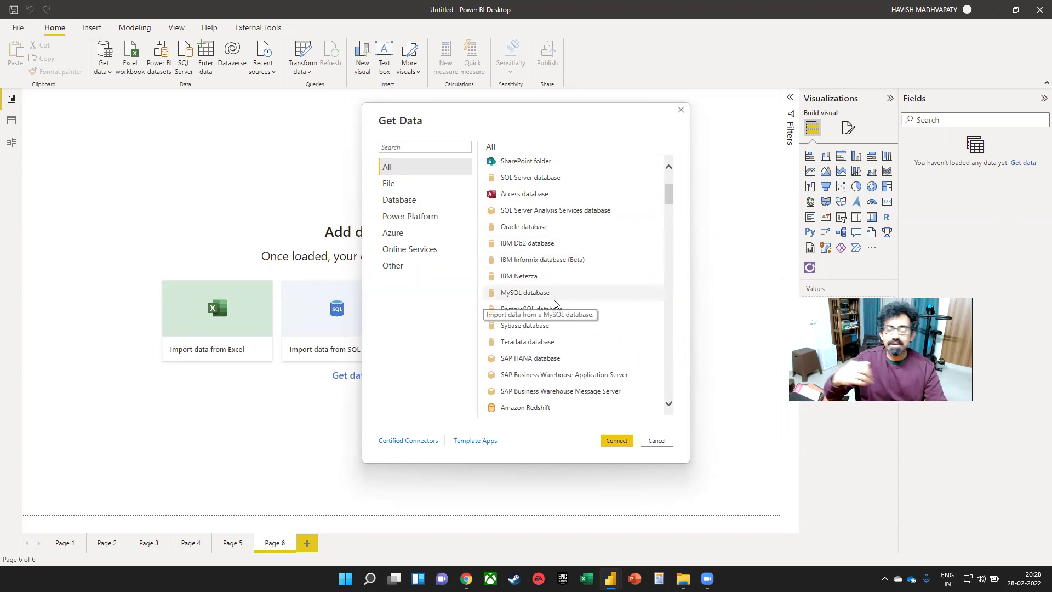
{"action": "scroll", "coordinate": [564, 307], "scroll_direction": "down", "scroll_amount": 2}
{"action": "scroll", "coordinate": [566, 306], "scroll_direction": "down", "scroll_amount": 3}
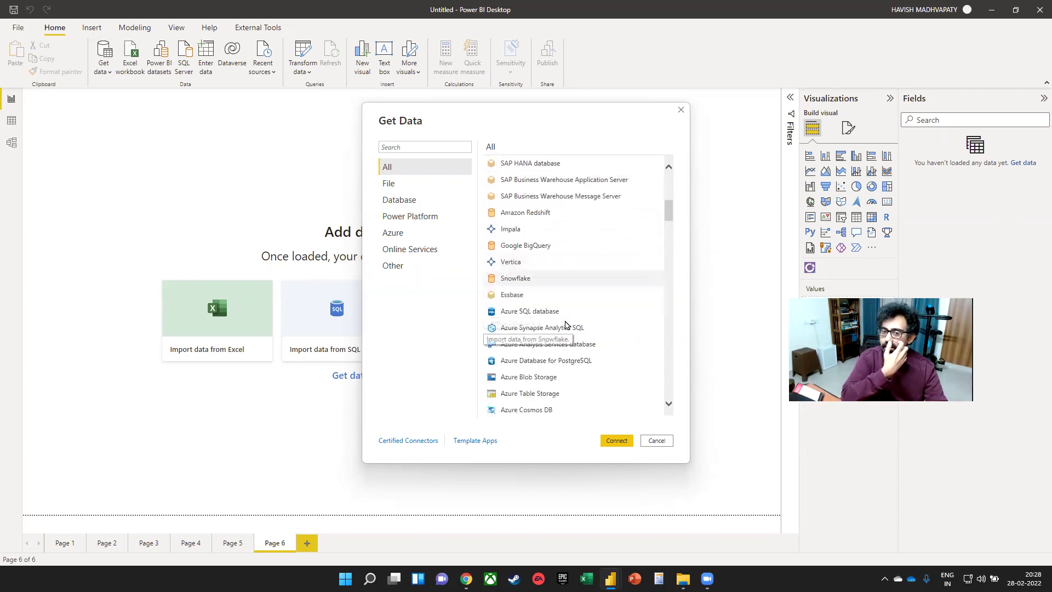
{"action": "scroll", "coordinate": [565, 324], "scroll_direction": "down", "scroll_amount": 4}
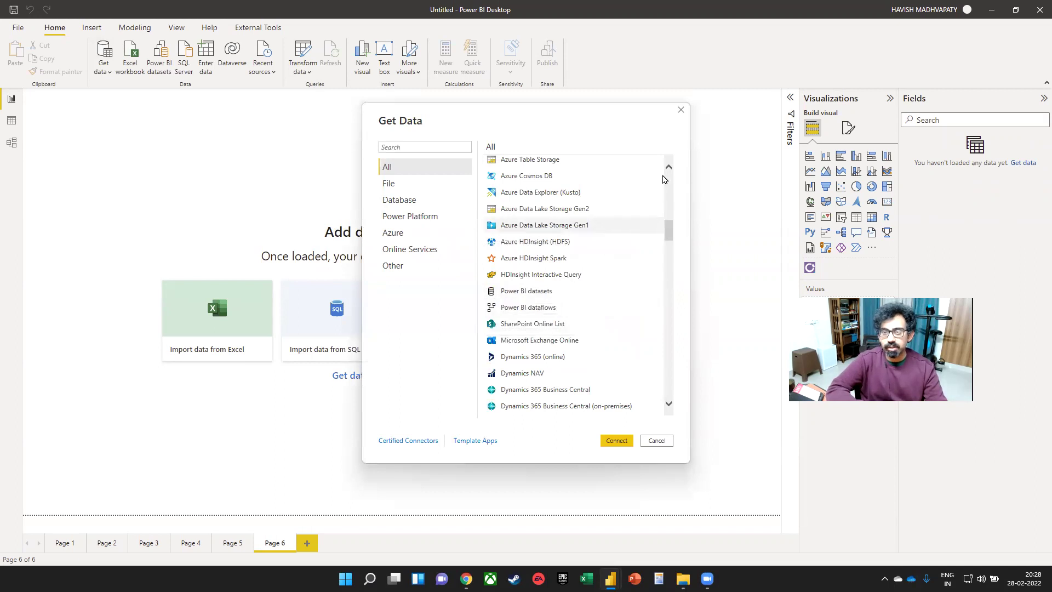
{"action": "left_click_drag", "start_coordinate": [668, 229], "coordinate": [664, 129]}
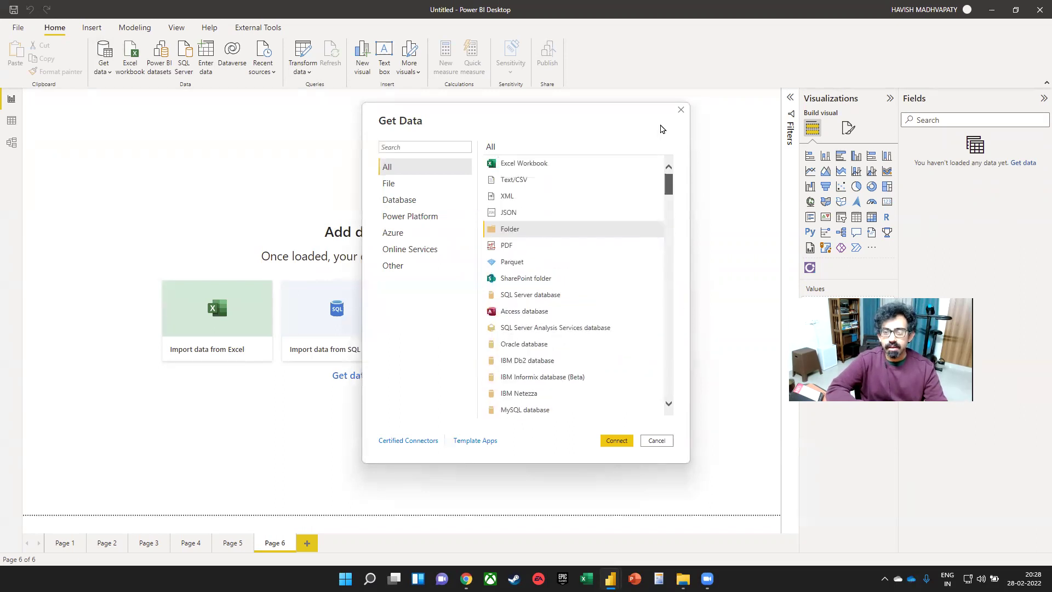
{"action": "double_click", "coordinate": [520, 230]}
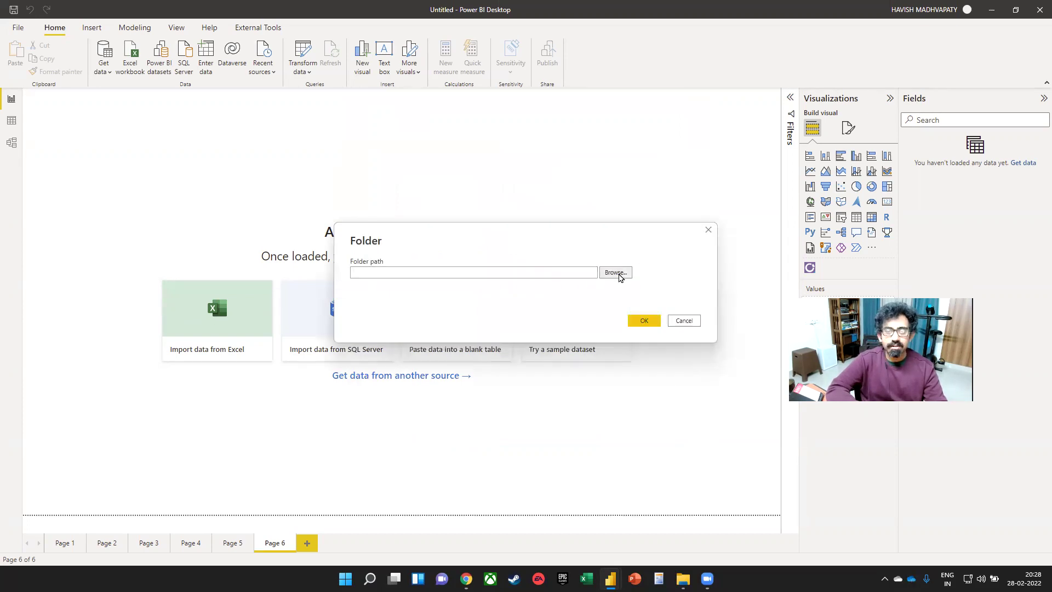
- Browse to Model > 2017-2019 and confirm the folder path to preview its files
{"action": "left_click", "coordinate": [616, 273]}
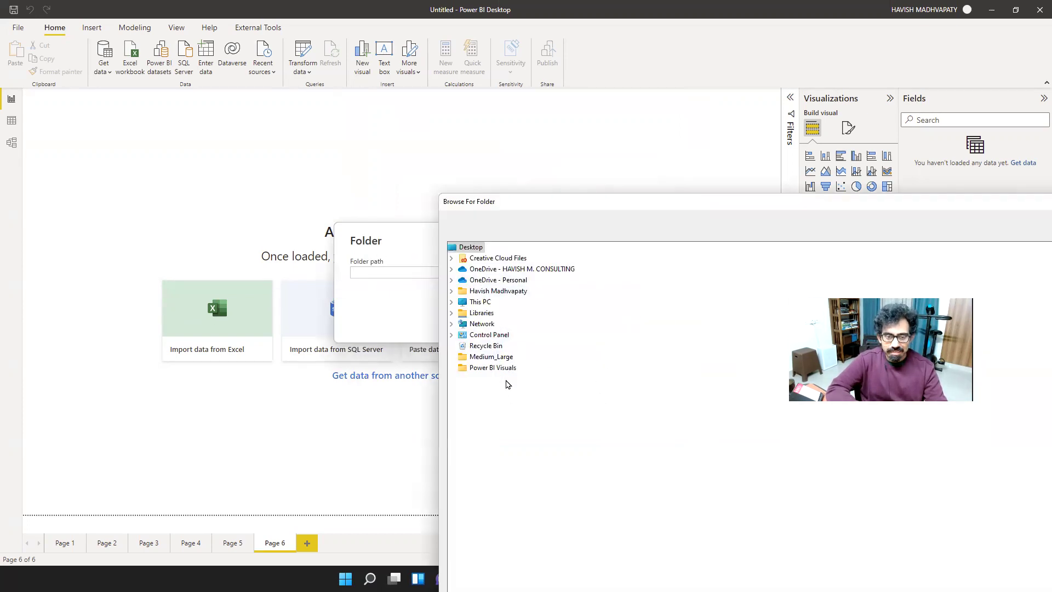
{"action": "left_click", "coordinate": [451, 269]}
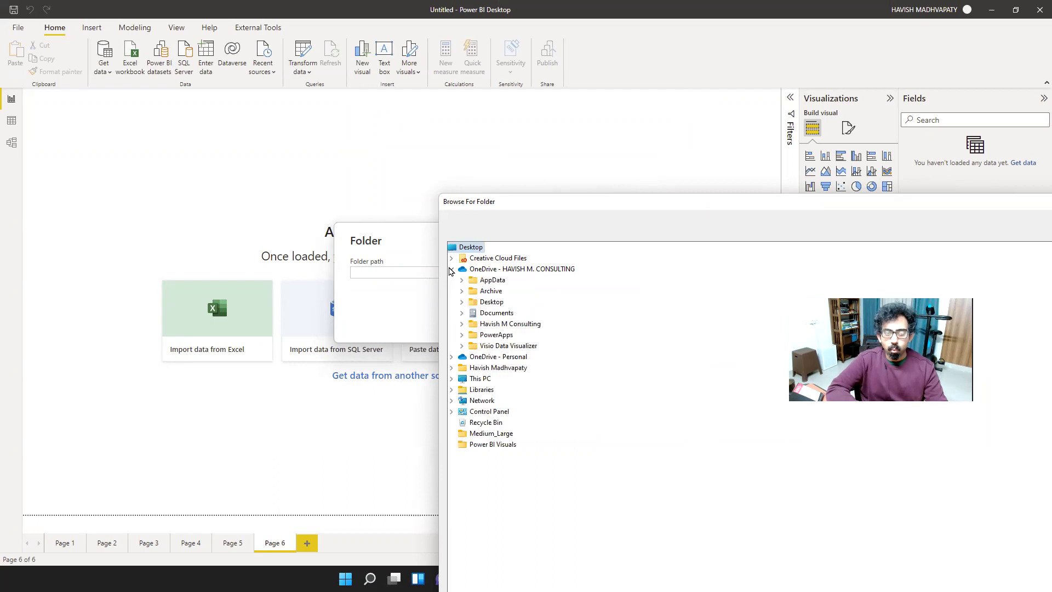
{"action": "left_click", "coordinate": [461, 302]}
{"action": "left_click", "coordinate": [472, 313]}
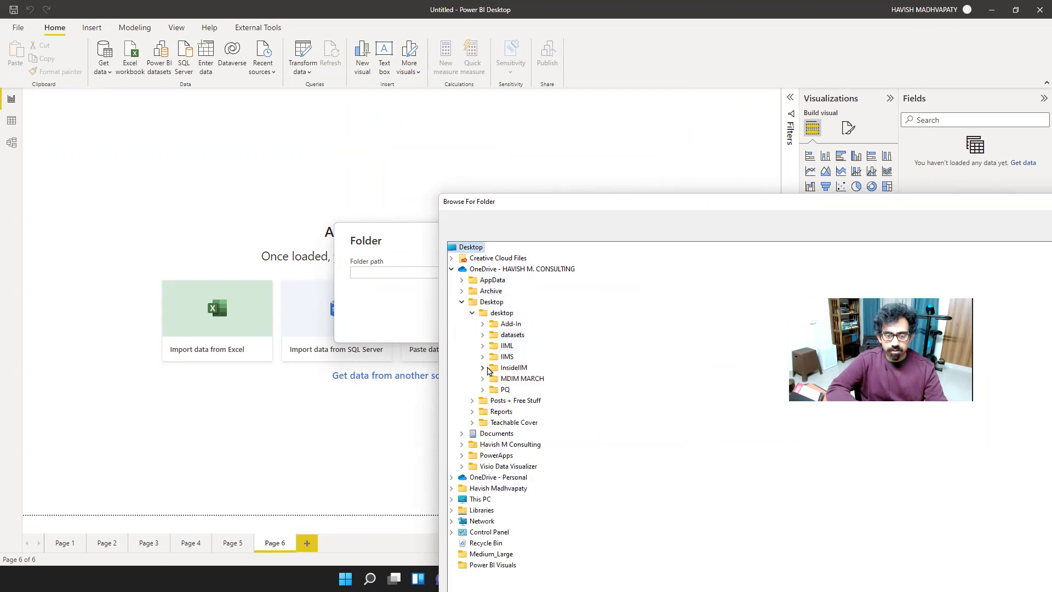
{"action": "left_click", "coordinate": [483, 368]}
{"action": "left_click", "coordinate": [502, 400]}
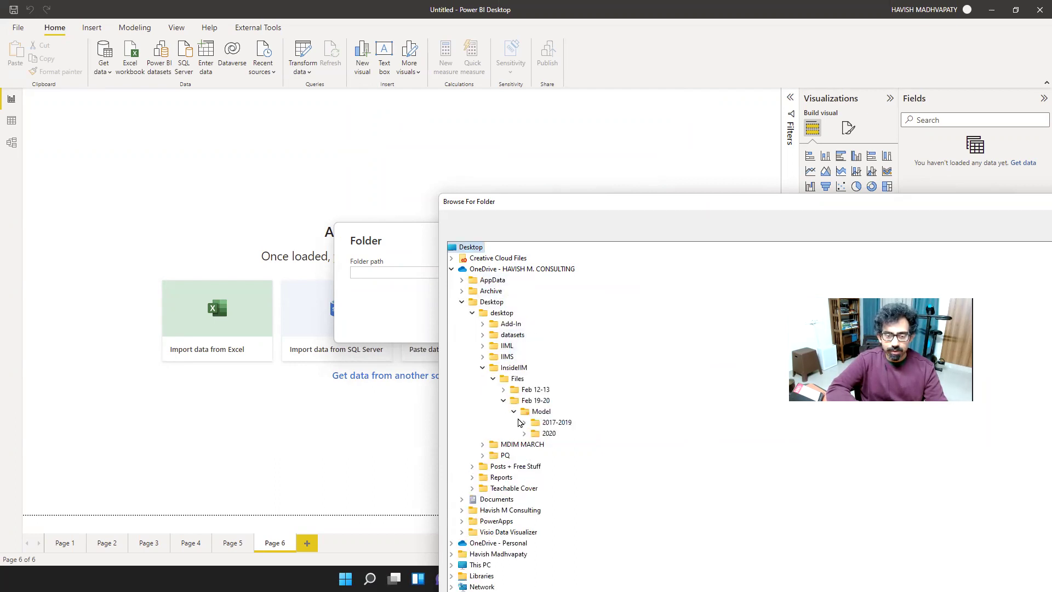
{"action": "left_click", "coordinate": [568, 423]}
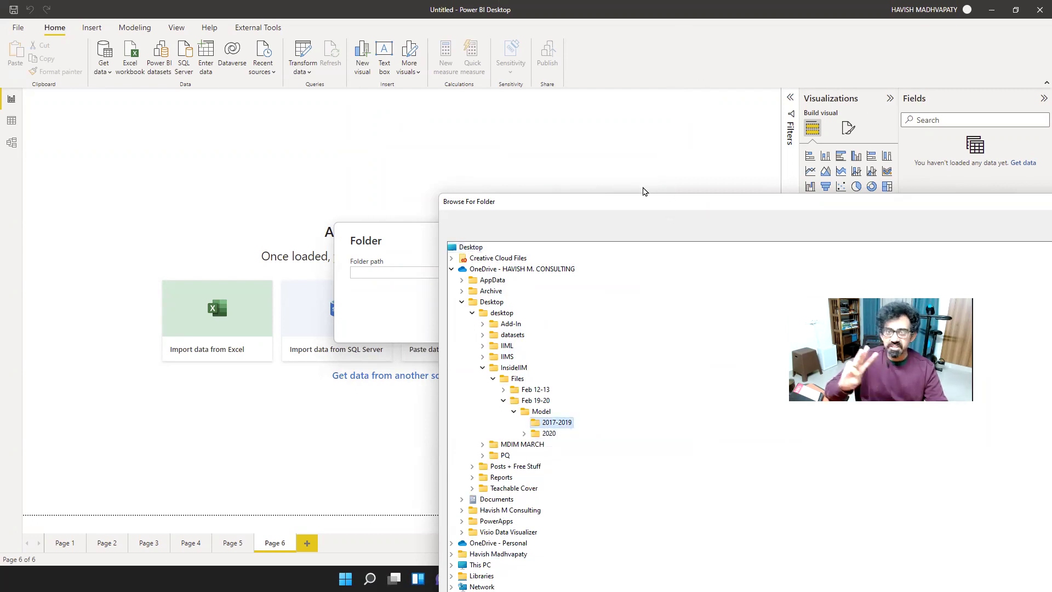
{"action": "left_click_drag", "start_coordinate": [667, 211], "coordinate": [486, 57]}
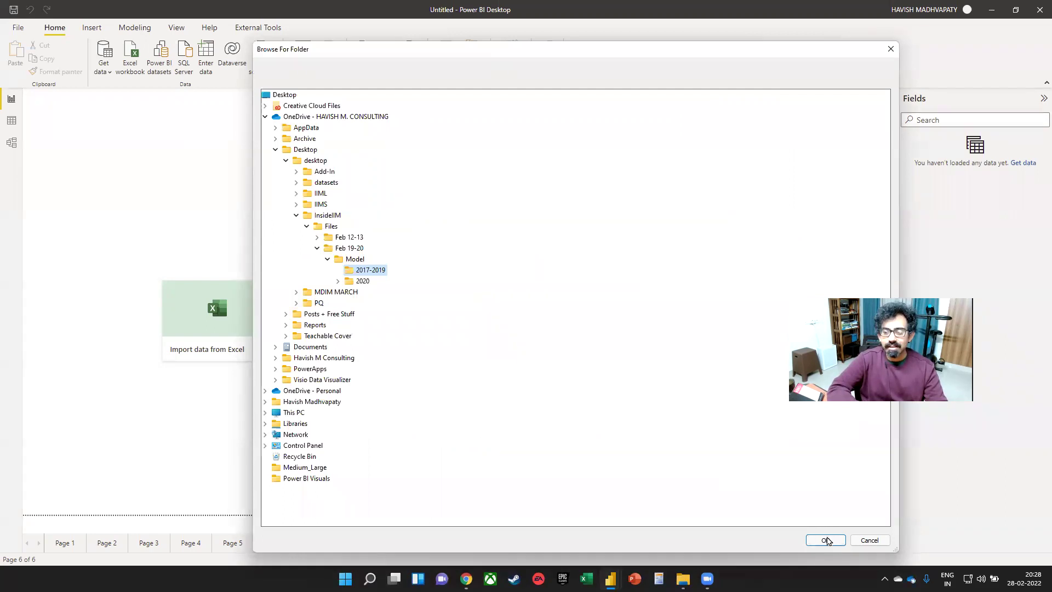
{"action": "left_click", "coordinate": [827, 540]}
{"action": "left_click", "coordinate": [644, 320]}
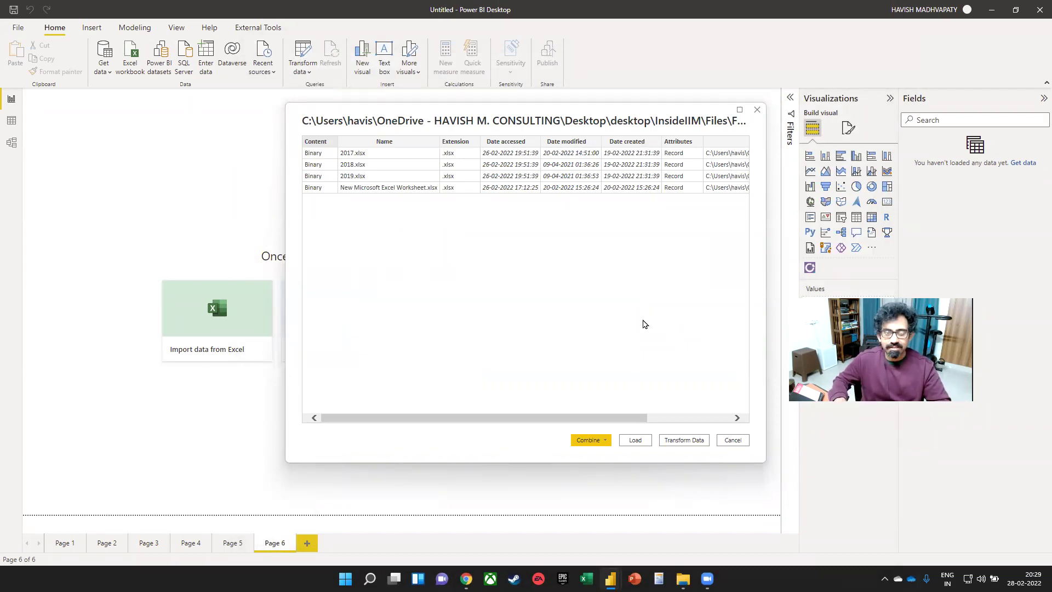
{"action": "key", "text": "alt+Tab"}
- In the 2017-2019 folder, show Hidden items to reveal New Microsoft Excel Worksheet.xlsx, then hide them again
{"action": "left_click", "coordinate": [130, 86]}
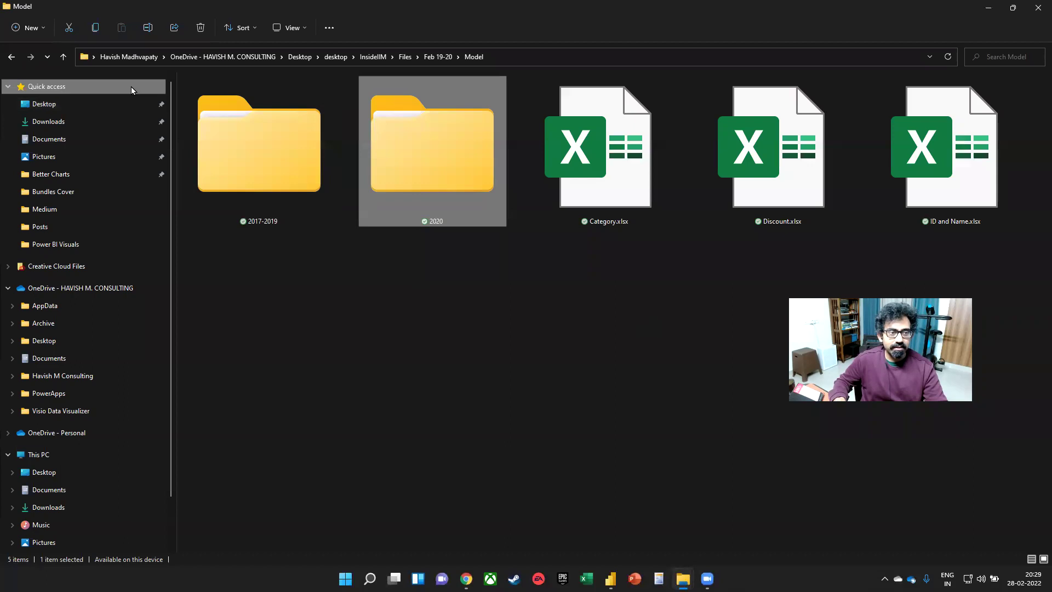
{"action": "key", "text": "alt+Left"}
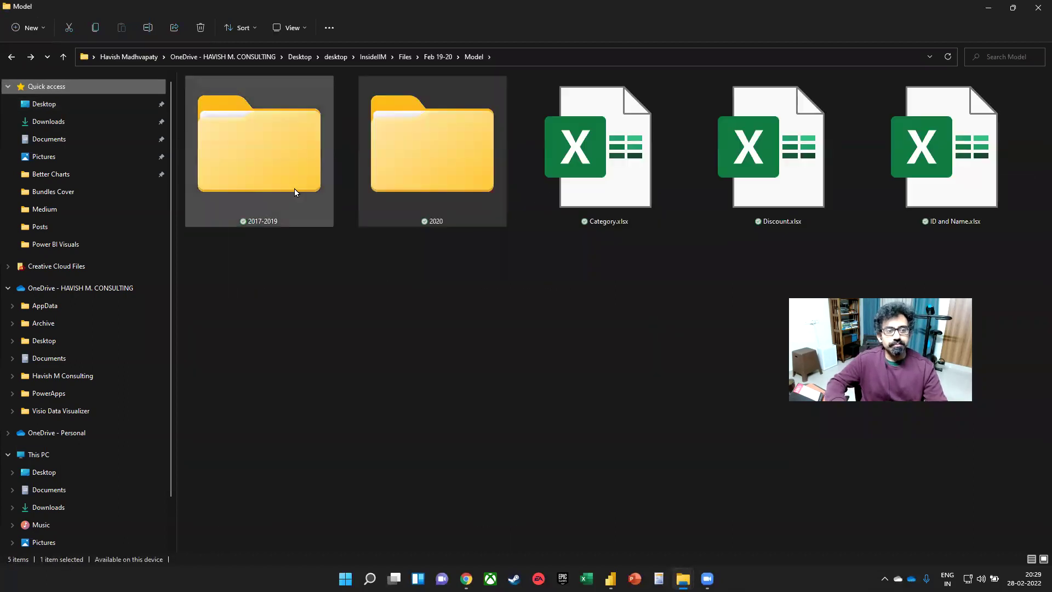
{"action": "double_click", "coordinate": [288, 165]}
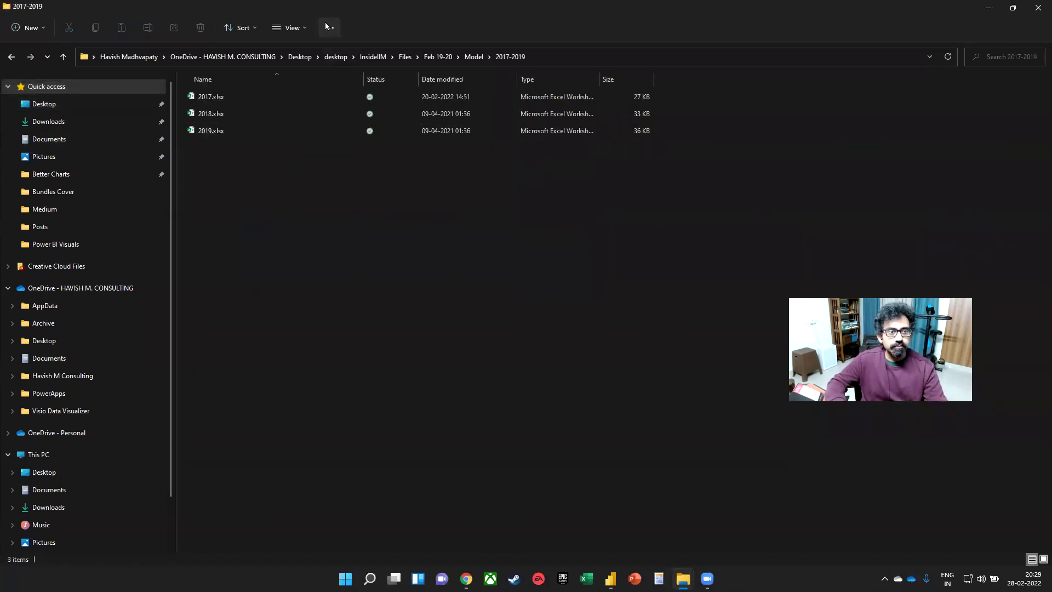
{"action": "left_click", "coordinate": [289, 28]}
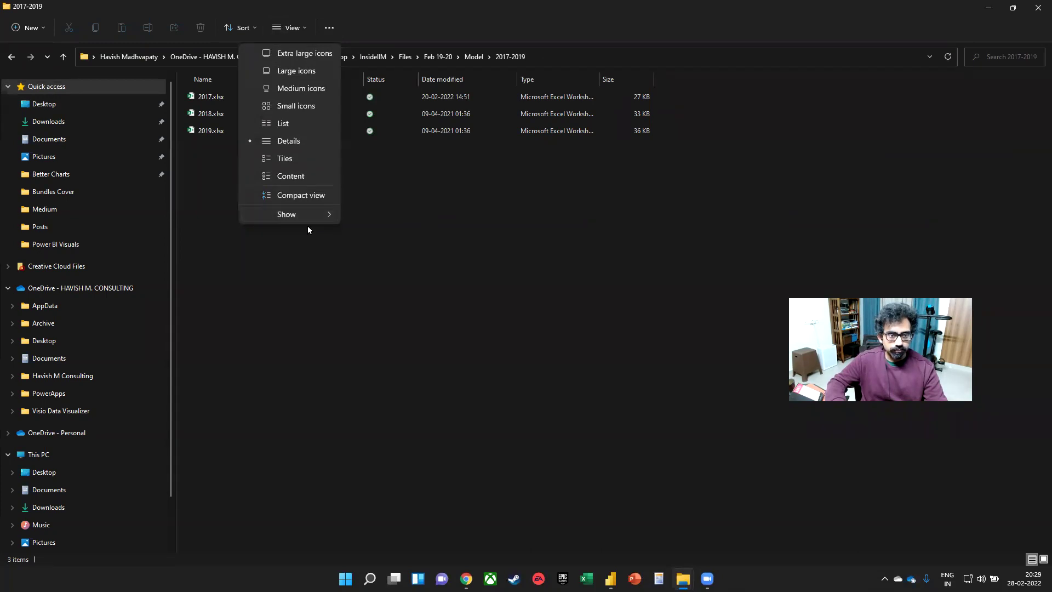
{"action": "mouse_move", "coordinate": [320, 218]}
{"action": "left_click", "coordinate": [401, 308]}
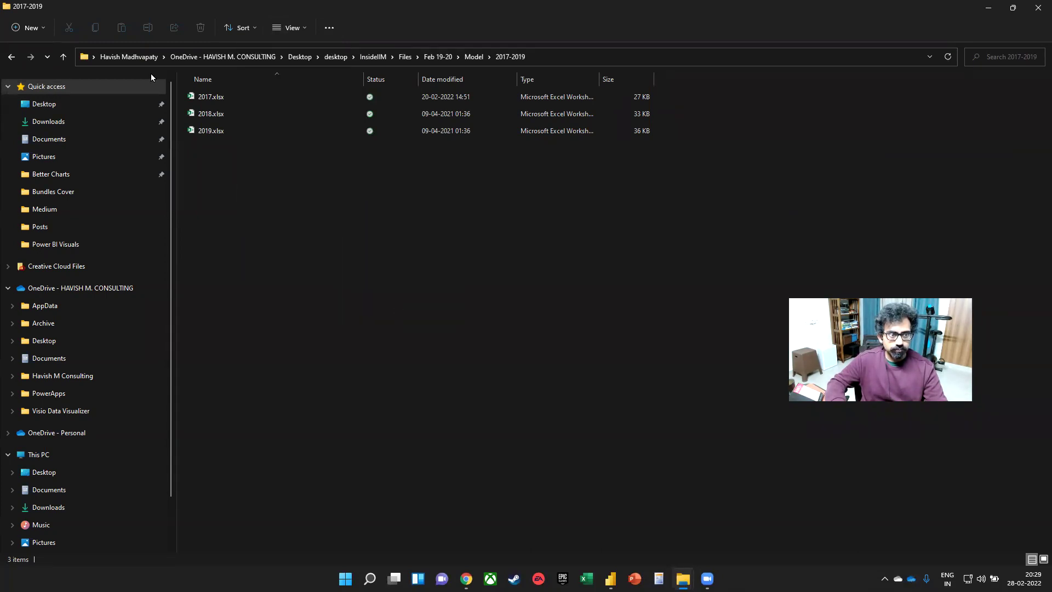
{"action": "left_click", "coordinate": [290, 27]}
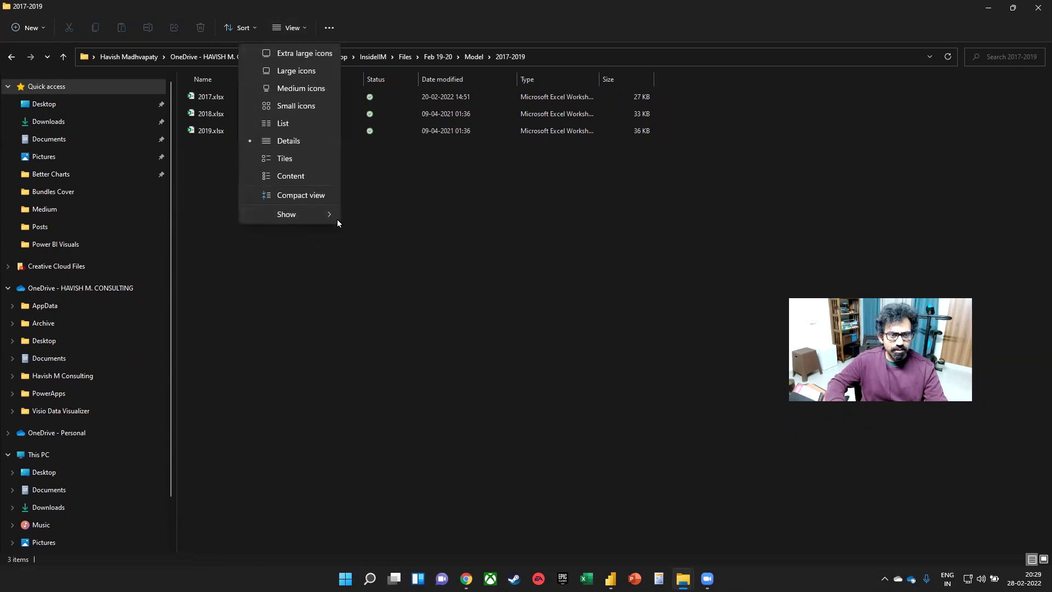
{"action": "mouse_move", "coordinate": [327, 214]}
{"action": "left_click", "coordinate": [390, 309]}
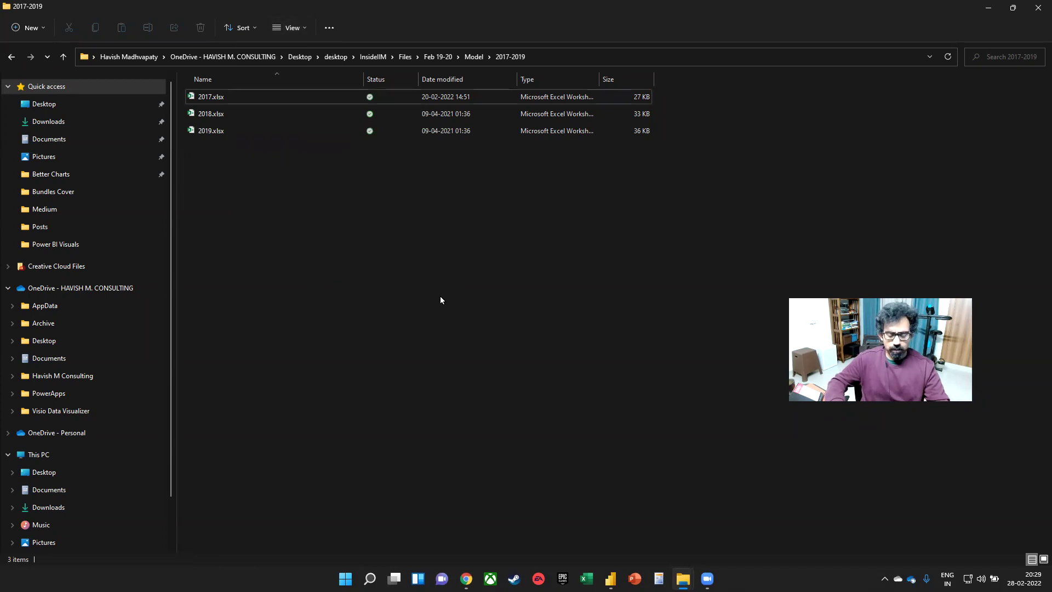
{"action": "key", "text": "alt+Tab"}
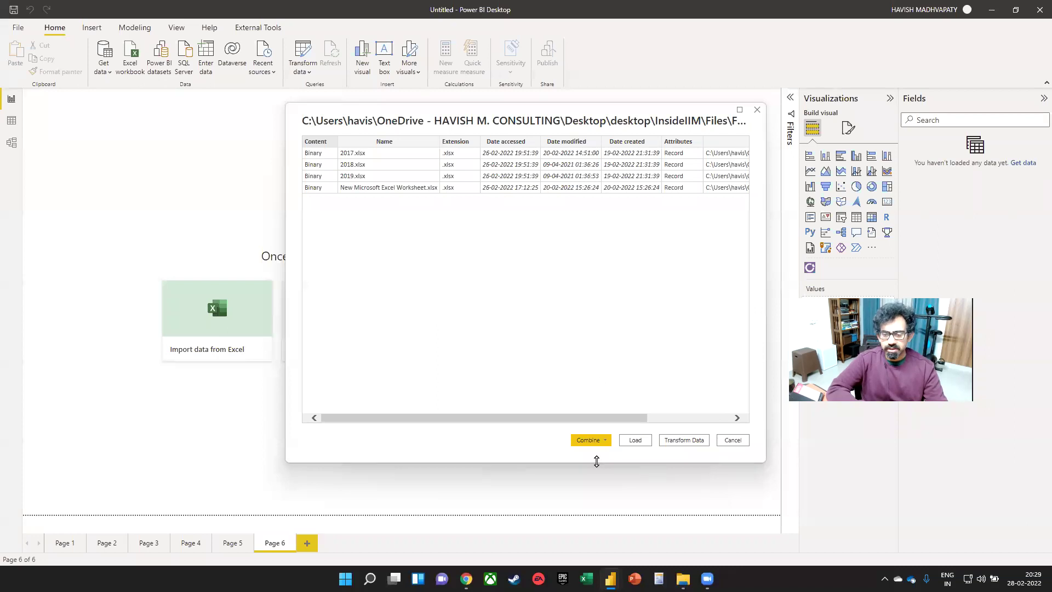
- Combine the folder's yearly files using Sheet1 from each workbook, then return to Power Query Editor
{"action": "left_click", "coordinate": [592, 440]}
{"action": "left_click", "coordinate": [608, 453]}
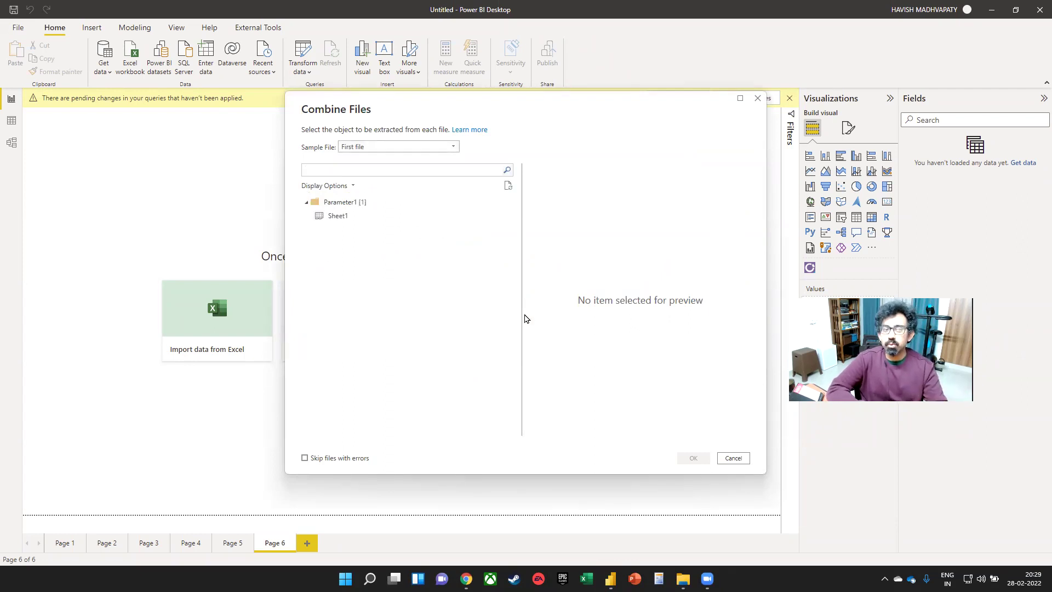
{"action": "left_click", "coordinate": [354, 215]}
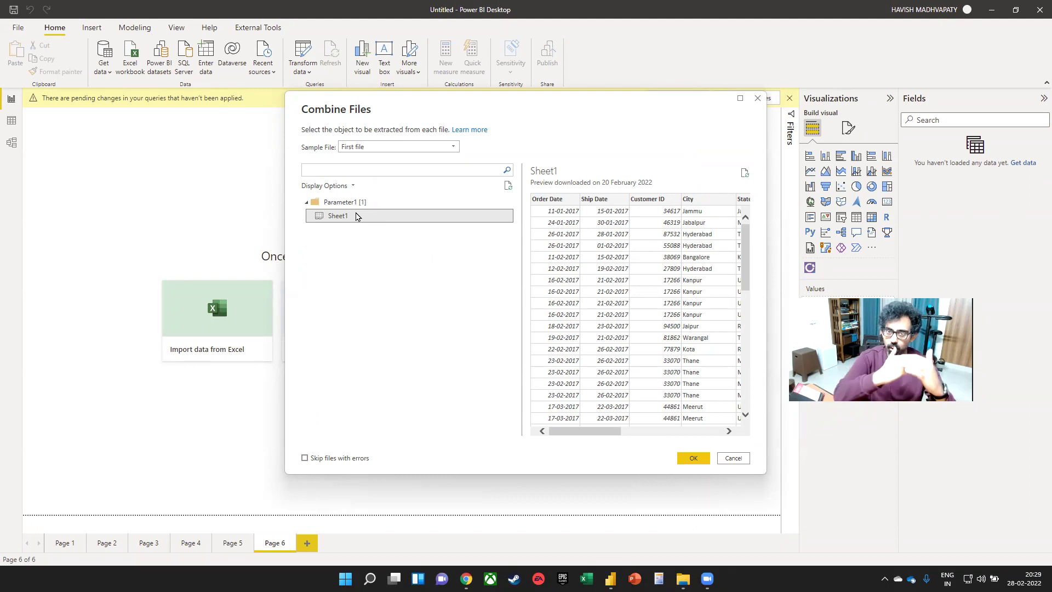
{"action": "left_click", "coordinate": [687, 458]}
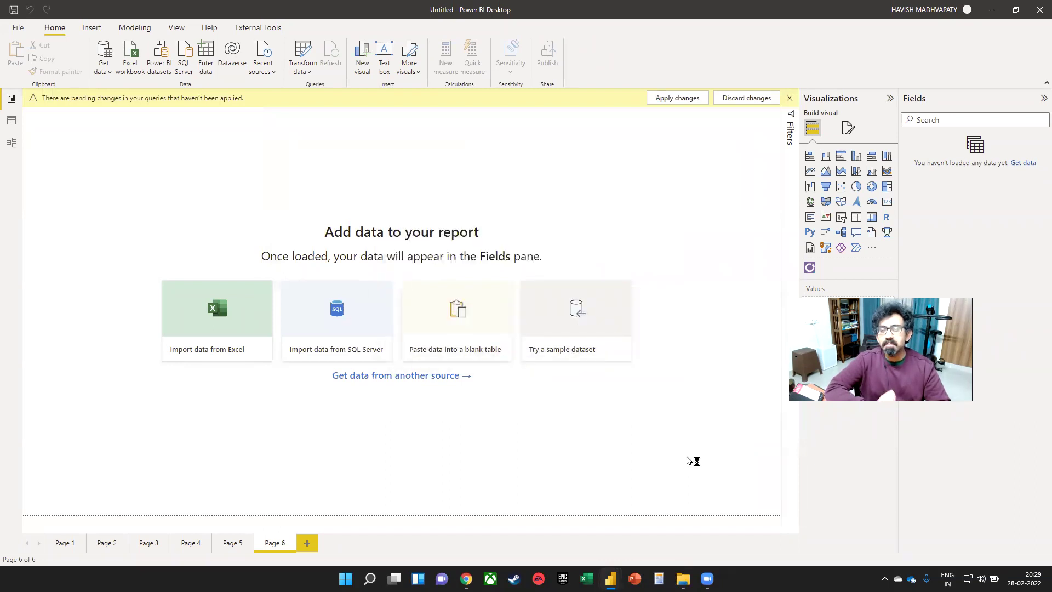
{"action": "key", "text": "super+Tab"}
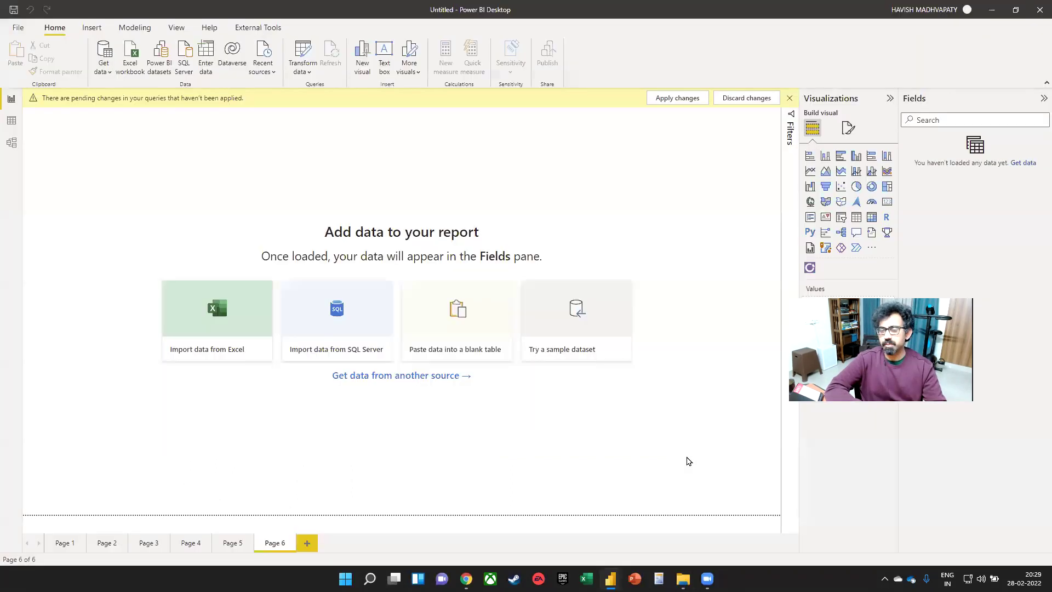
{"action": "key", "text": "alt+Tab"}
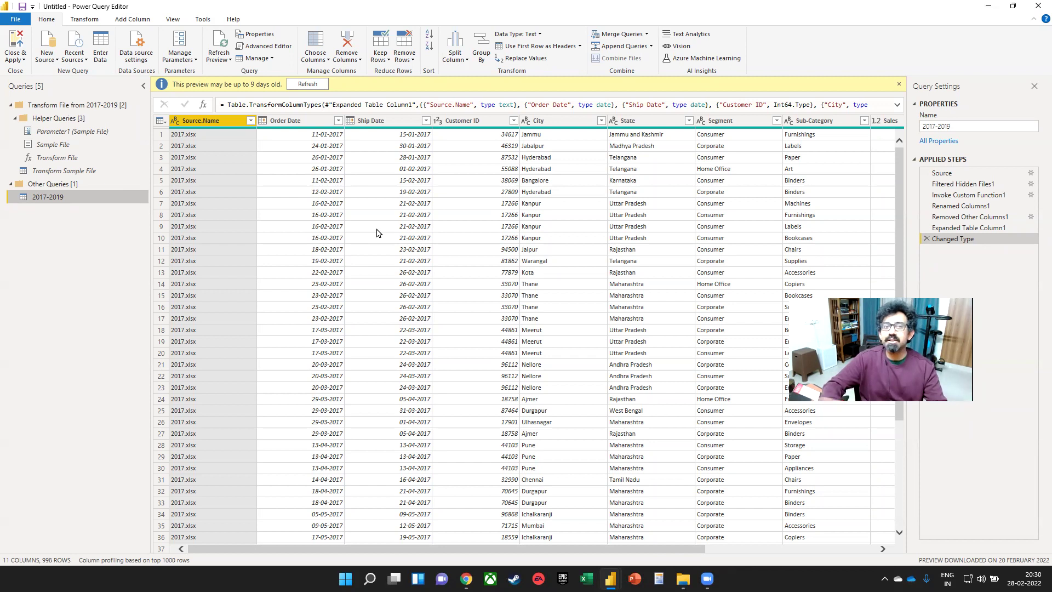
{"action": "left_click", "coordinate": [268, 46]}
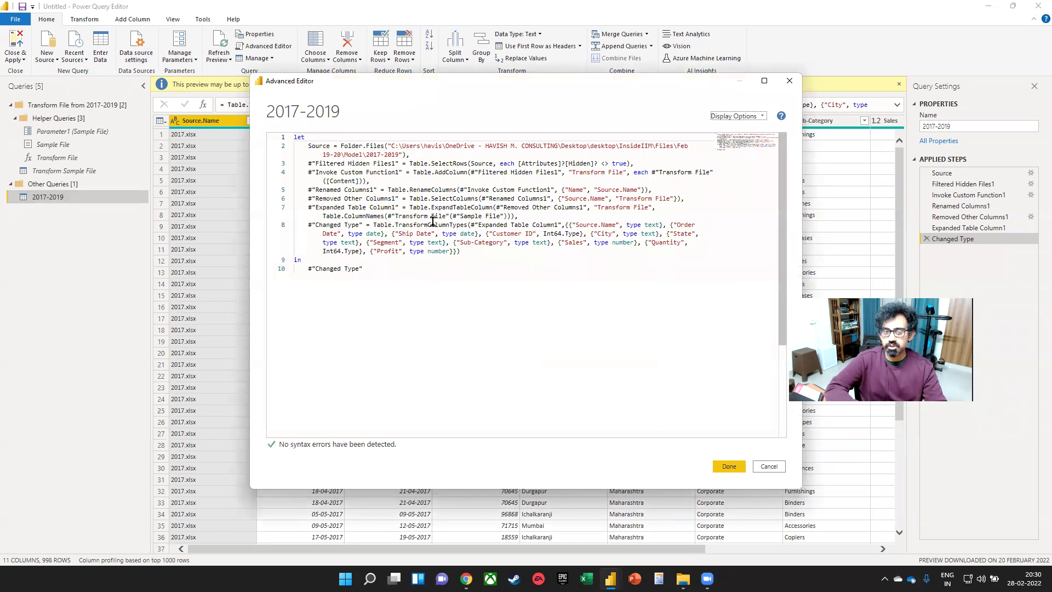
{"action": "left_click_drag", "start_coordinate": [414, 172], "coordinate": [488, 172]}
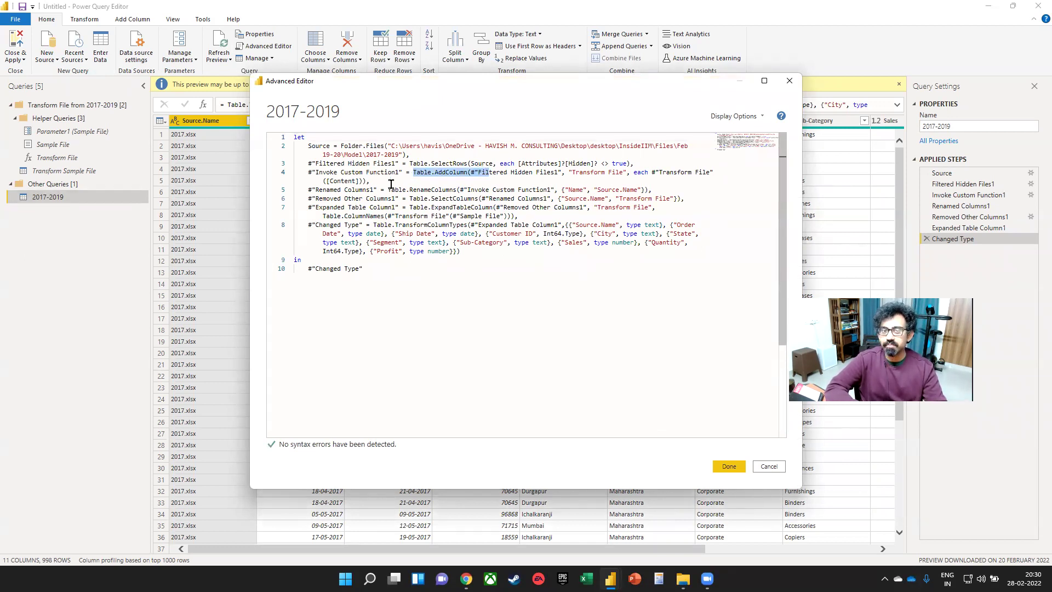
{"action": "left_click_drag", "start_coordinate": [391, 186], "coordinate": [454, 189]}
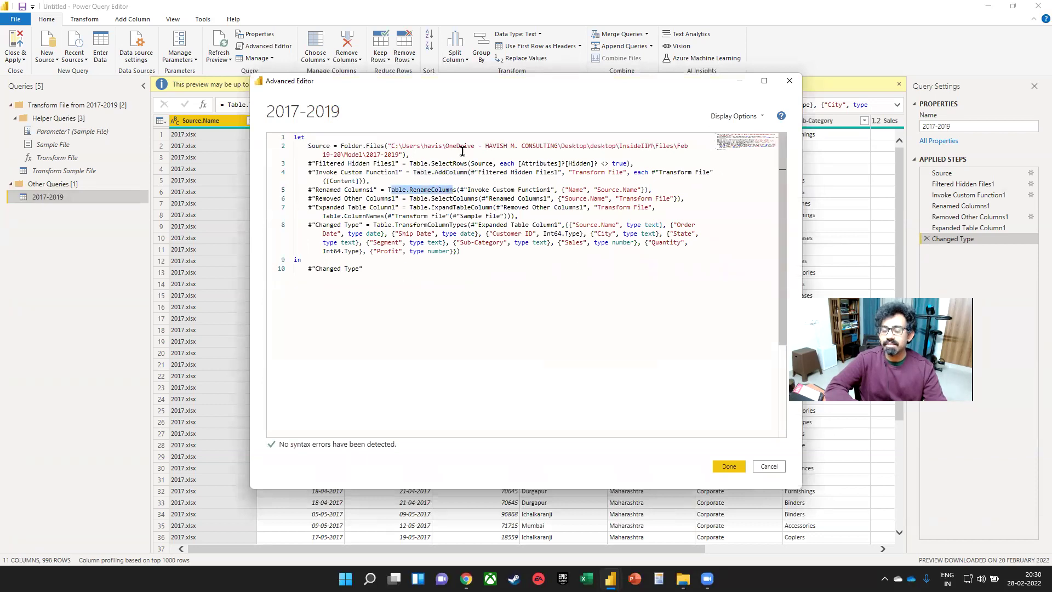
{"action": "left_click", "coordinate": [760, 470]}
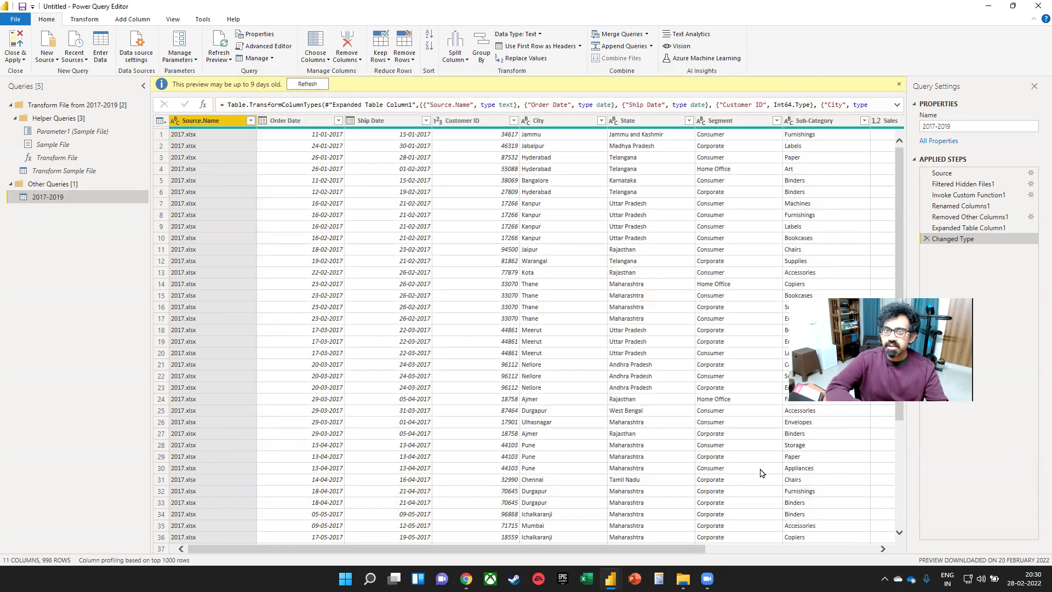
{"action": "left_click", "coordinate": [250, 121]}
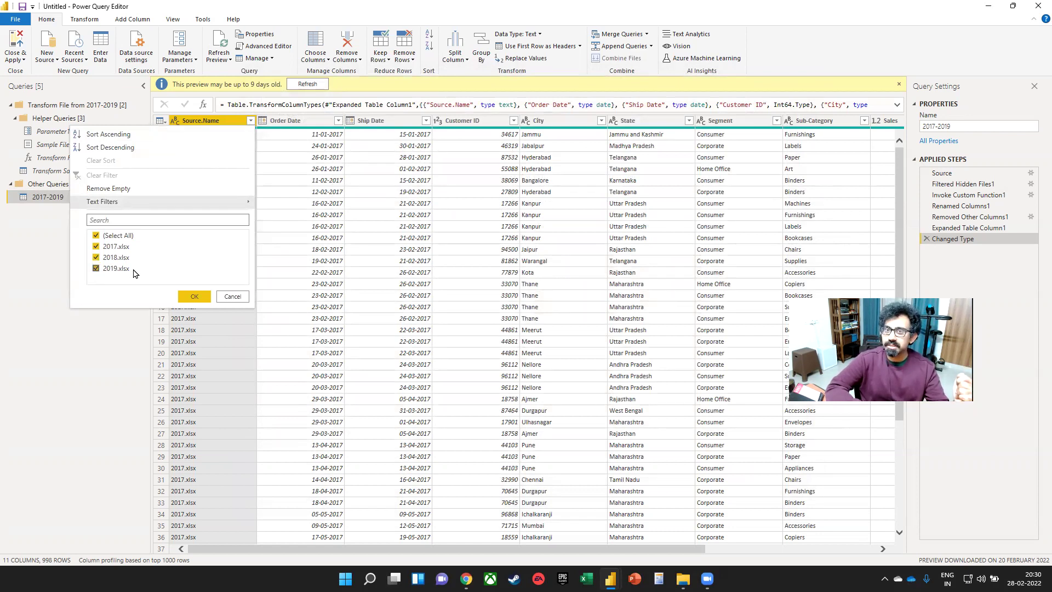
{"action": "left_click", "coordinate": [232, 296]}
{"action": "left_click", "coordinate": [330, 253]}
- Paste 2020.xlsx into the 2017-2019 folder and refresh the query preview to include it
{"action": "key", "text": "alt+Tab"}
{"action": "key", "text": "alt+Tab"}
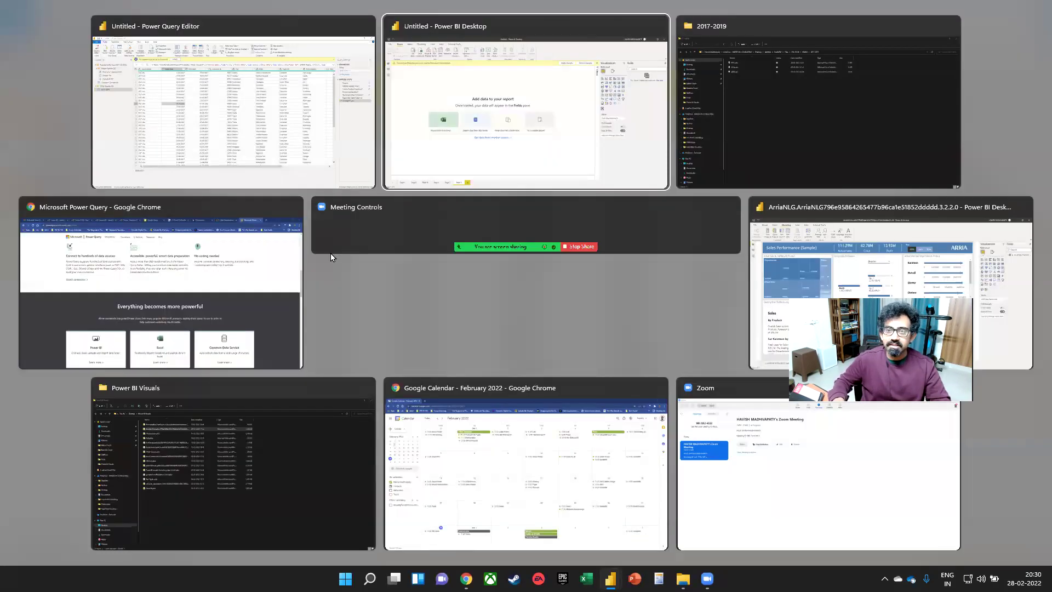
{"action": "key", "text": "Right"}
{"action": "key", "text": "Return"}
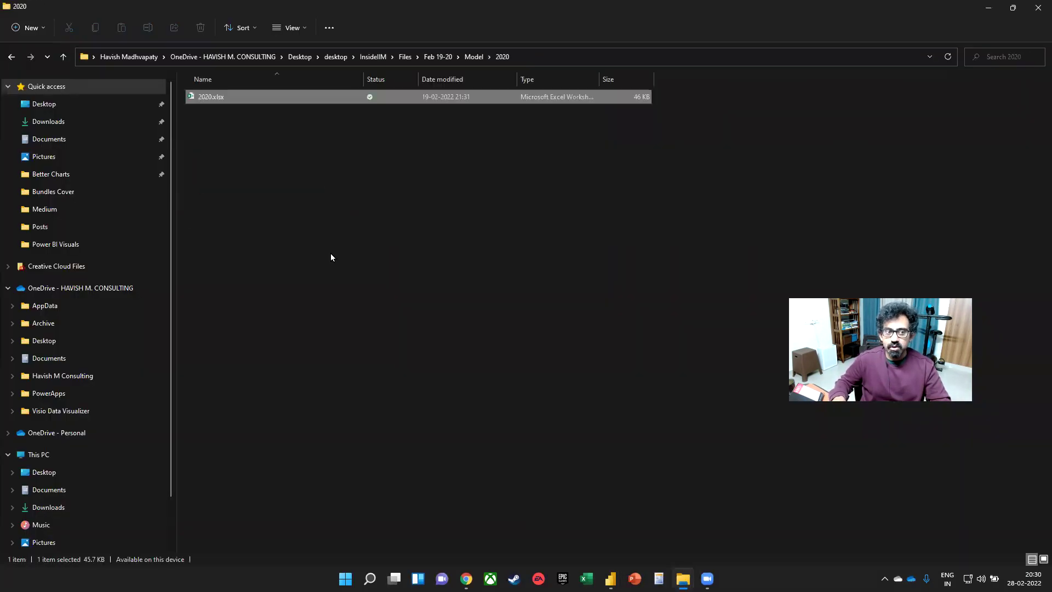
{"action": "key", "text": "BackSpace"}
{"action": "key", "text": "Return"}
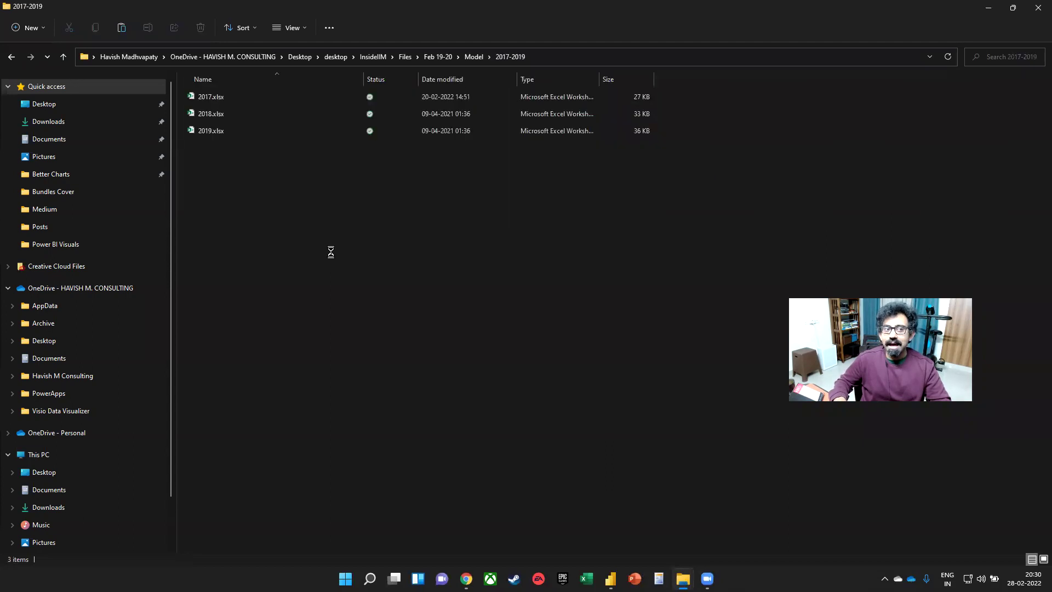
{"action": "key", "text": "ctrl+v"}
{"action": "key", "text": "alt+Tab"}
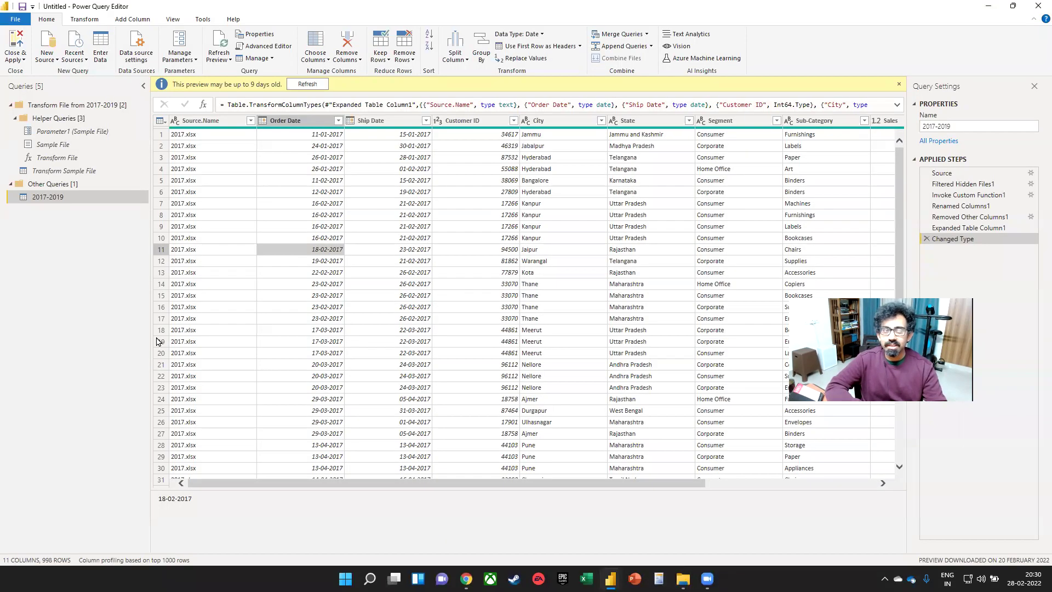
{"action": "left_click", "coordinate": [217, 37]}
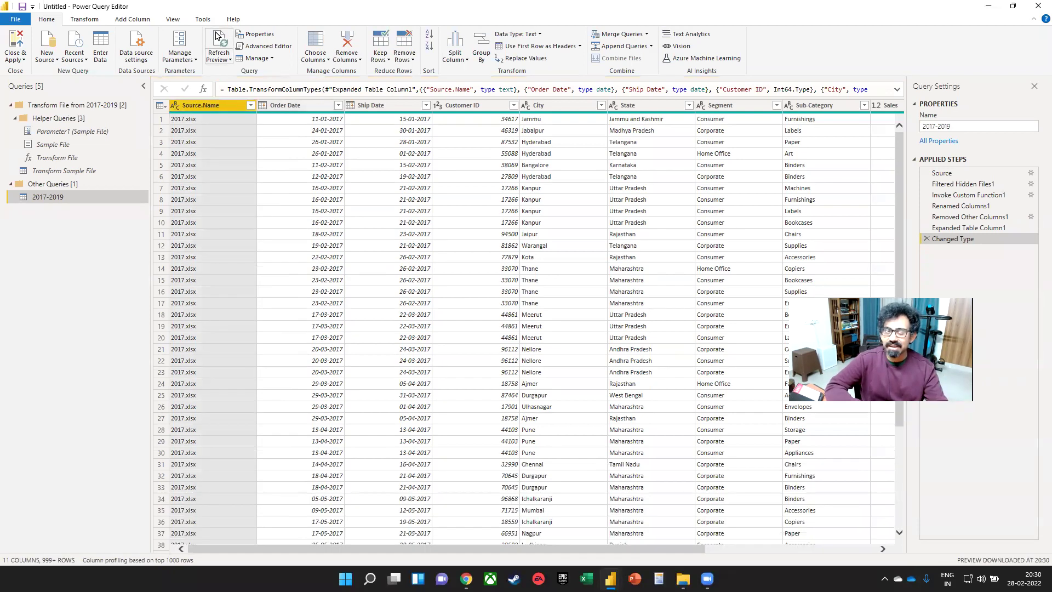
{"action": "left_click", "coordinate": [250, 105]}
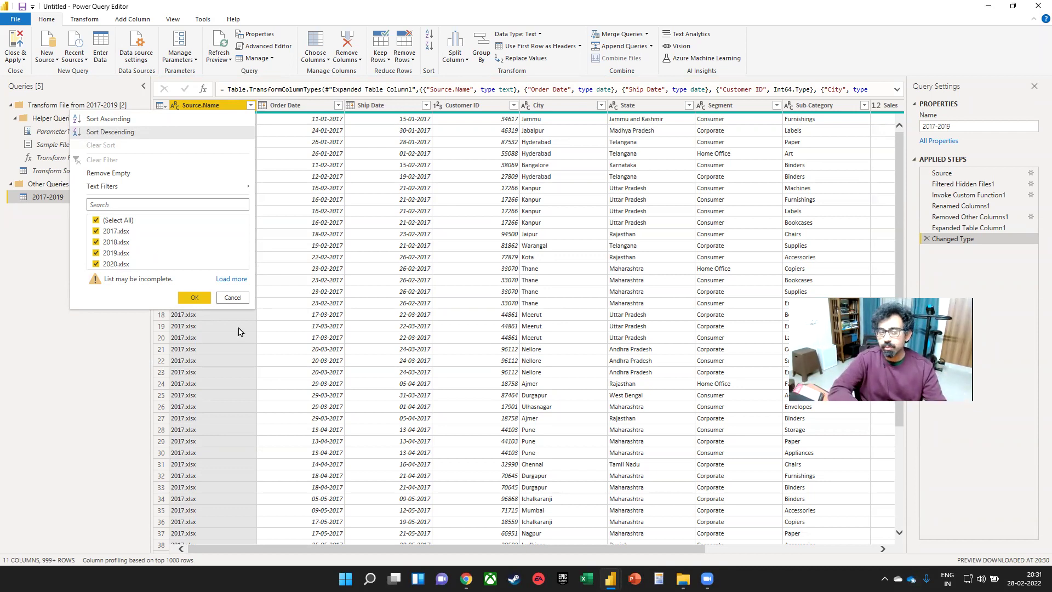
{"action": "left_click", "coordinate": [233, 299]}
{"action": "key", "text": "alt+Tab"}
{"action": "key", "text": "alt+Tab"}
{"action": "key", "text": "alt+Tab"}
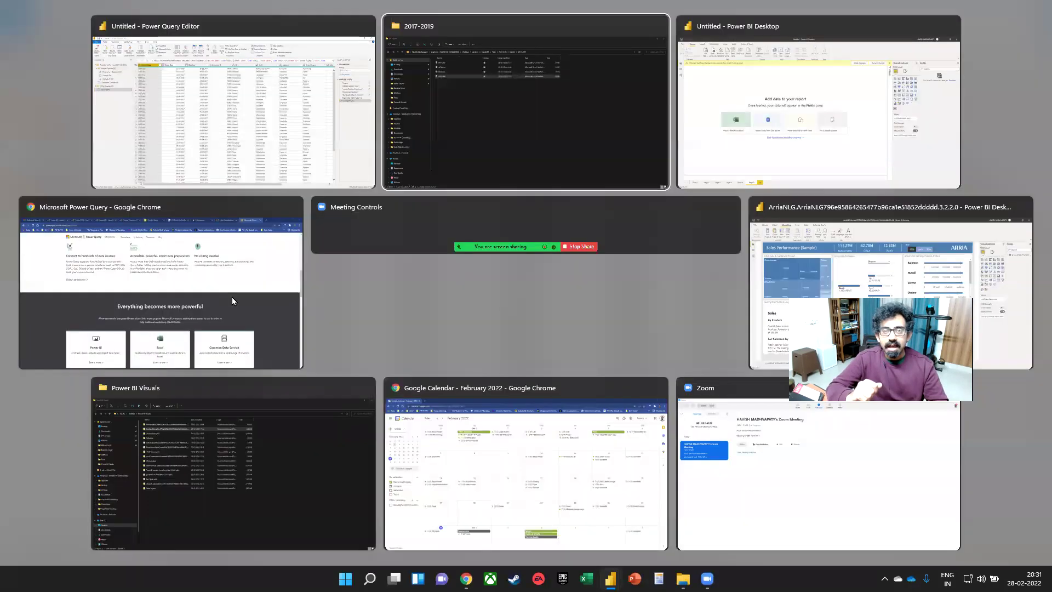
- Open the Combine Multiple Excel Files video from the YouTube channel's MEDIUM playlist
{"action": "key", "text": "ctrl+l"}
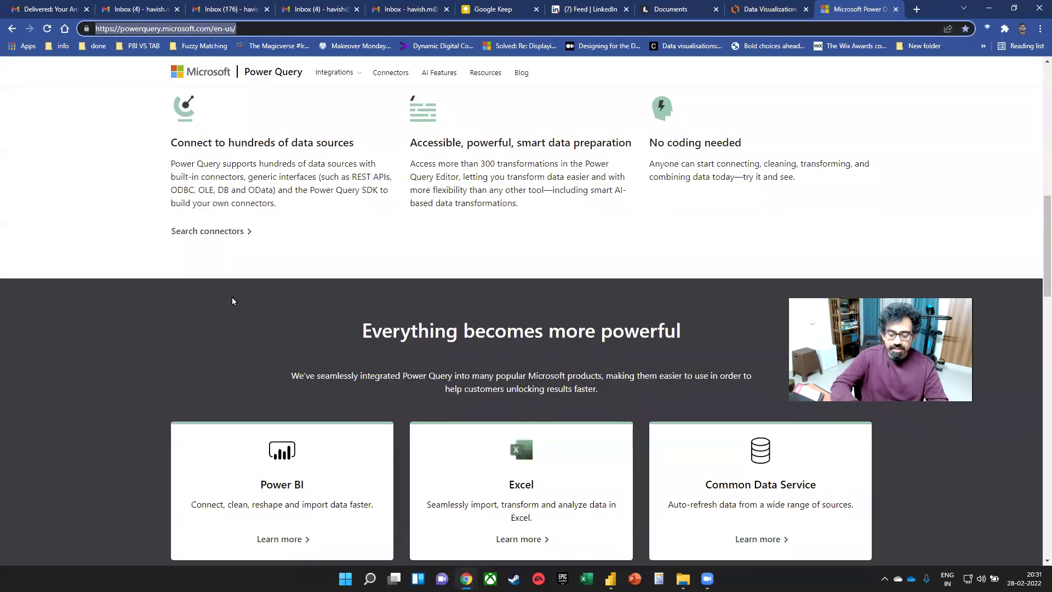
{"action": "type", "text": "youtube.com/c/havishmadhvapaty"}
{"action": "key", "text": "Return"}
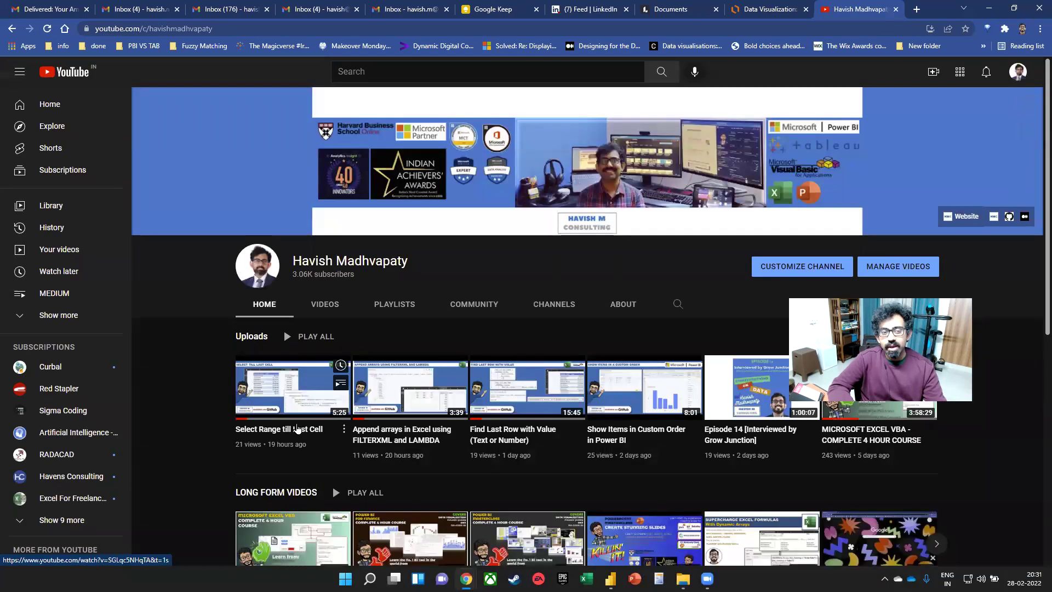
{"action": "left_click", "coordinate": [391, 304]}
{"action": "scroll", "coordinate": [455, 334], "scroll_direction": "down", "scroll_amount": 2}
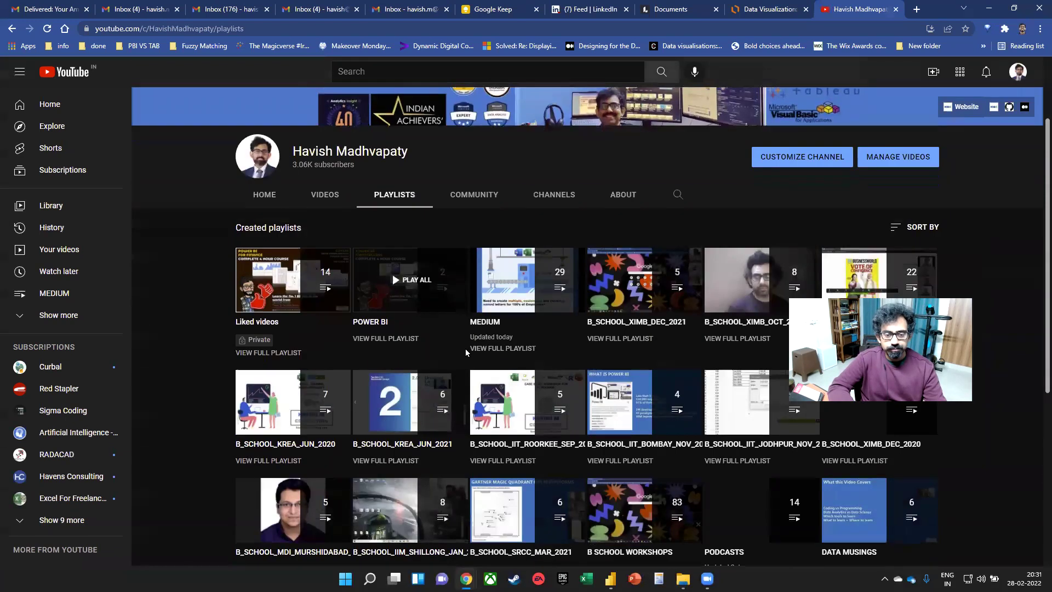
{"action": "left_click", "coordinate": [476, 338]}
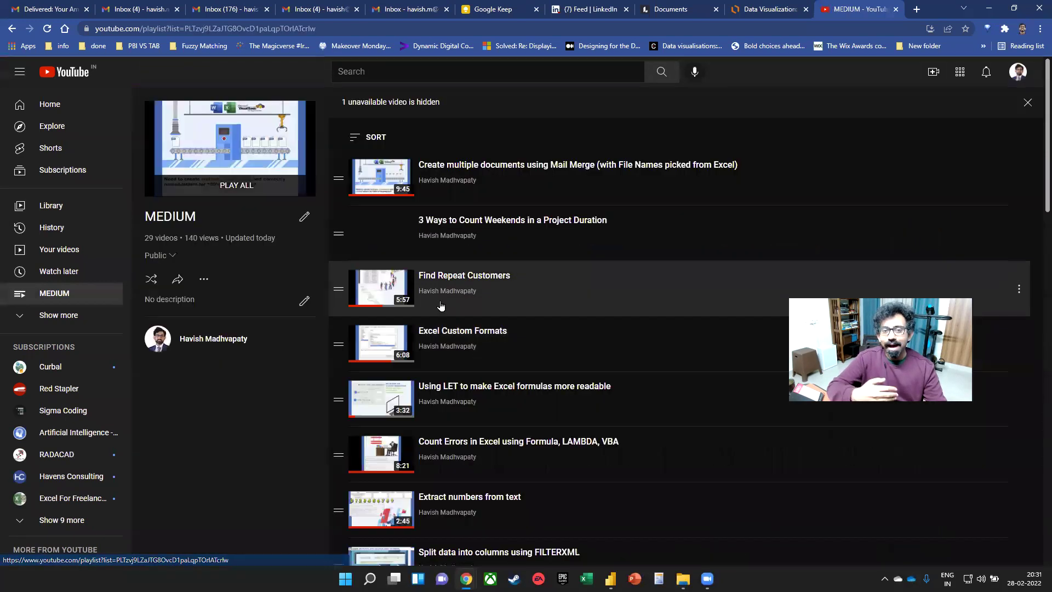
{"action": "scroll", "coordinate": [603, 226], "scroll_direction": "down", "scroll_amount": 8}
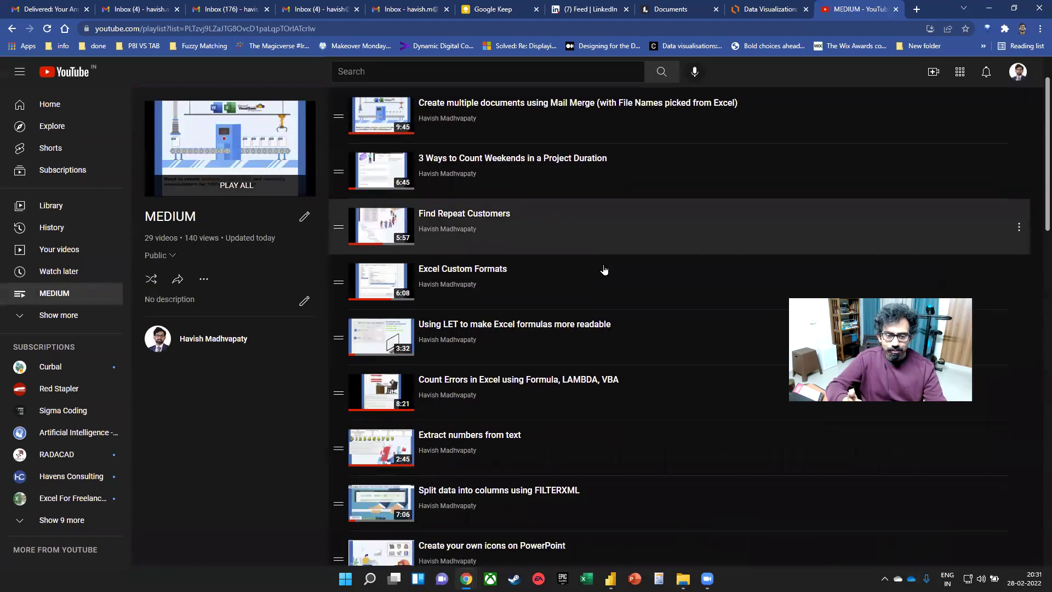
{"action": "scroll", "coordinate": [602, 272], "scroll_direction": "down", "scroll_amount": 1}
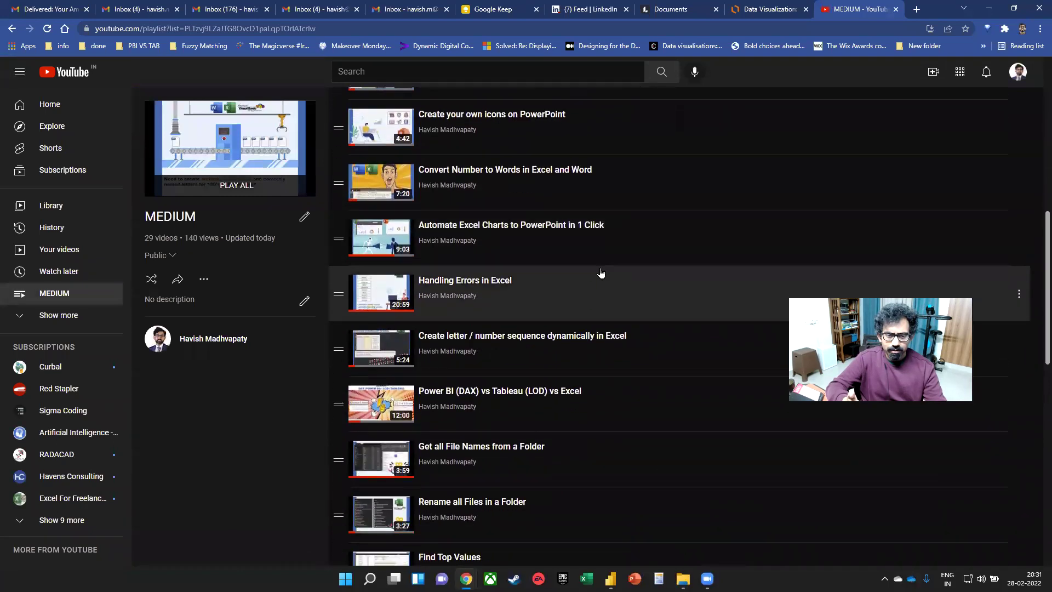
{"action": "key", "text": "ctrl+f"}
{"action": "type", "text": "combine"}
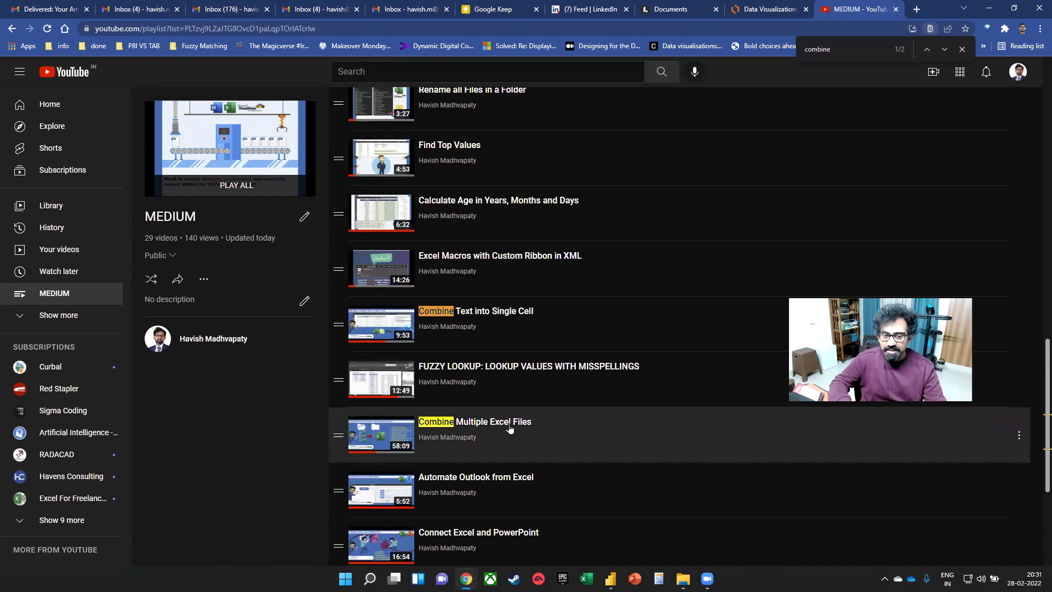
{"action": "left_click", "coordinate": [509, 429]}
- Skip the ad, pause the video on its intro slide and show it full screen
{"action": "left_click", "coordinate": [649, 422]}
{"action": "left_click", "coordinate": [649, 419]}
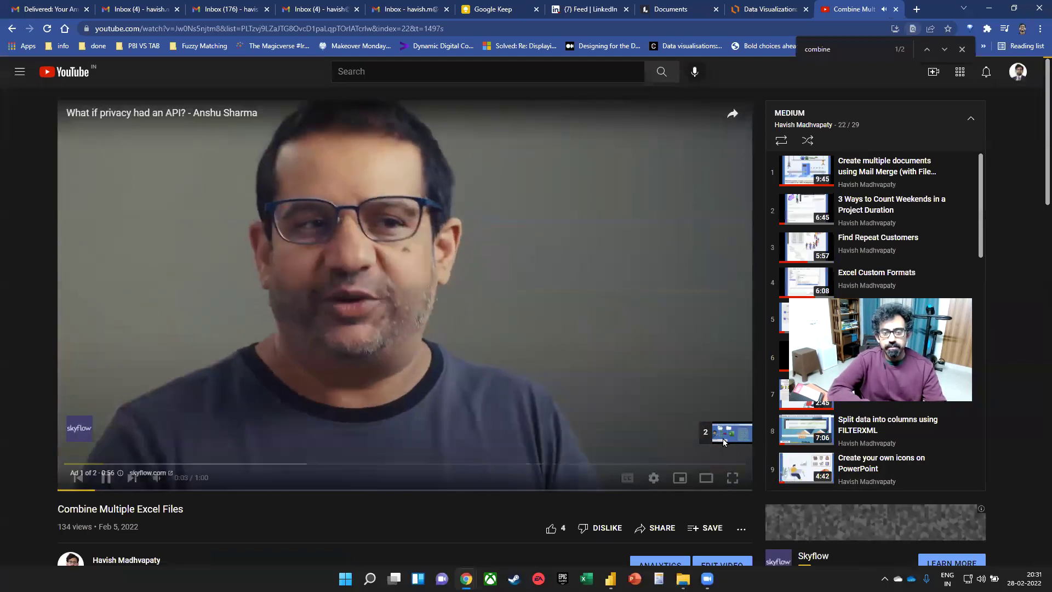
{"action": "left_click", "coordinate": [719, 432]}
{"action": "left_click", "coordinate": [66, 463]}
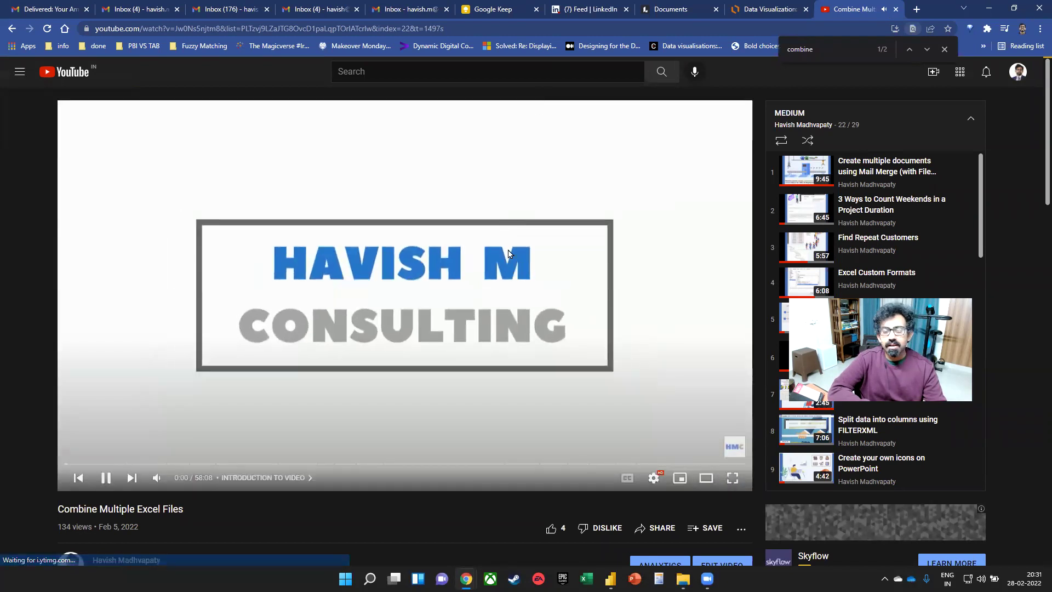
{"action": "key", "text": "Right"}
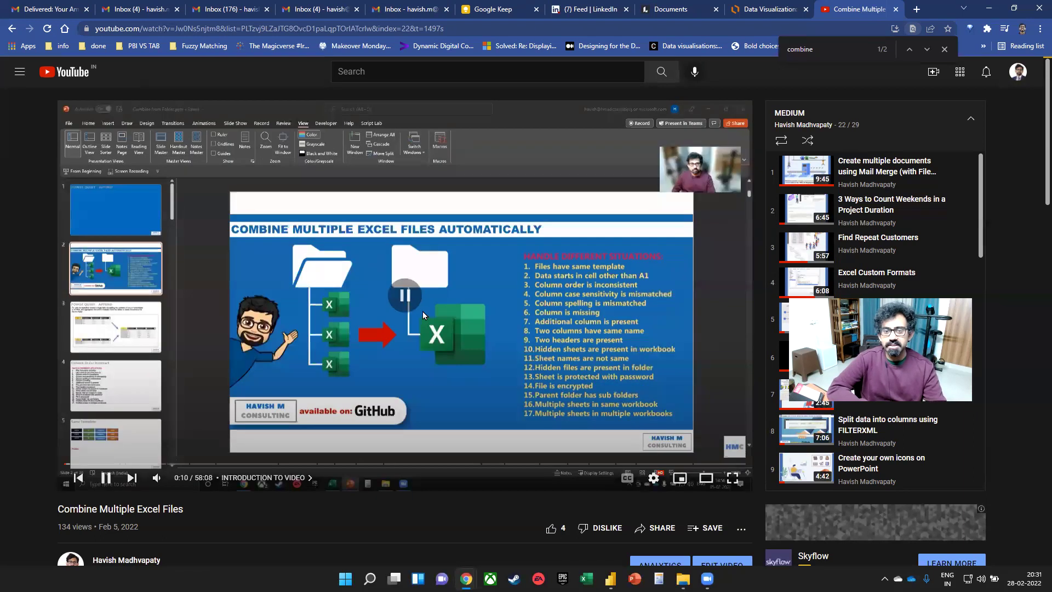
{"action": "left_click", "coordinate": [577, 318]}
{"action": "key", "text": "f"}
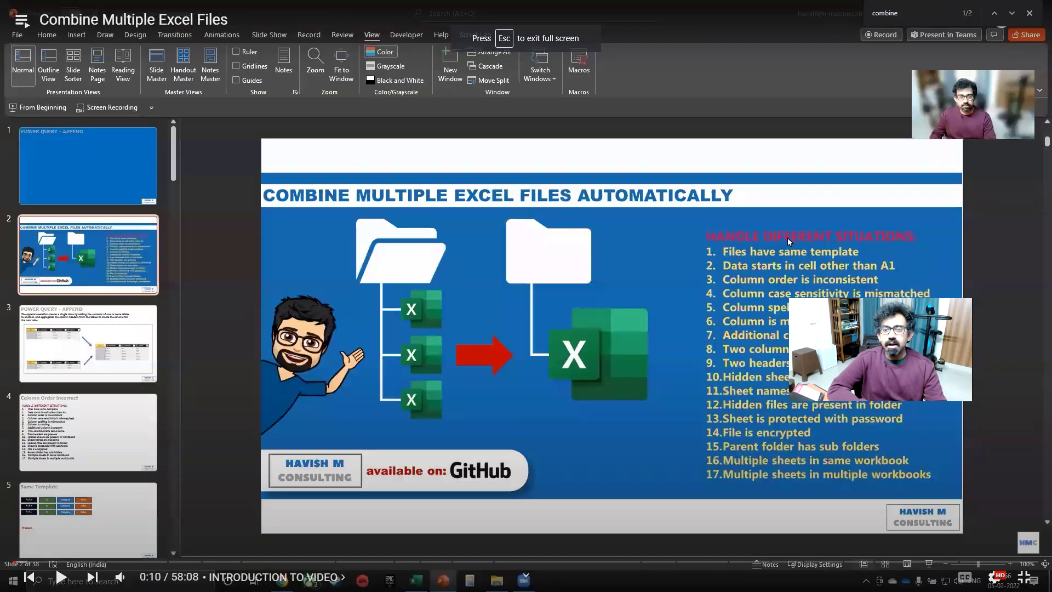
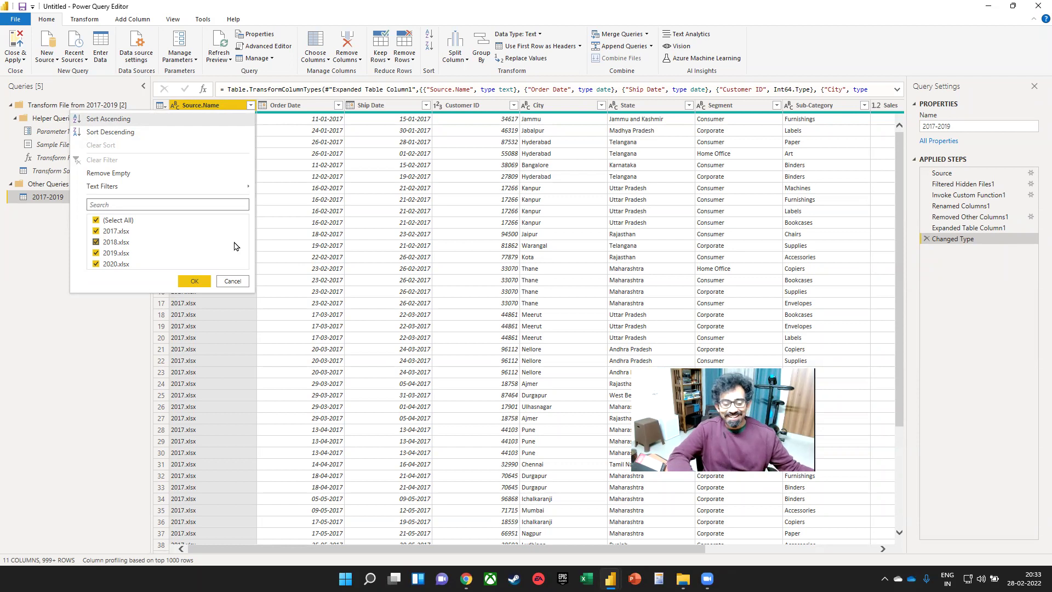
- Close the Source.Name filter list without applying any filter
{"action": "left_click", "coordinate": [93, 421]}
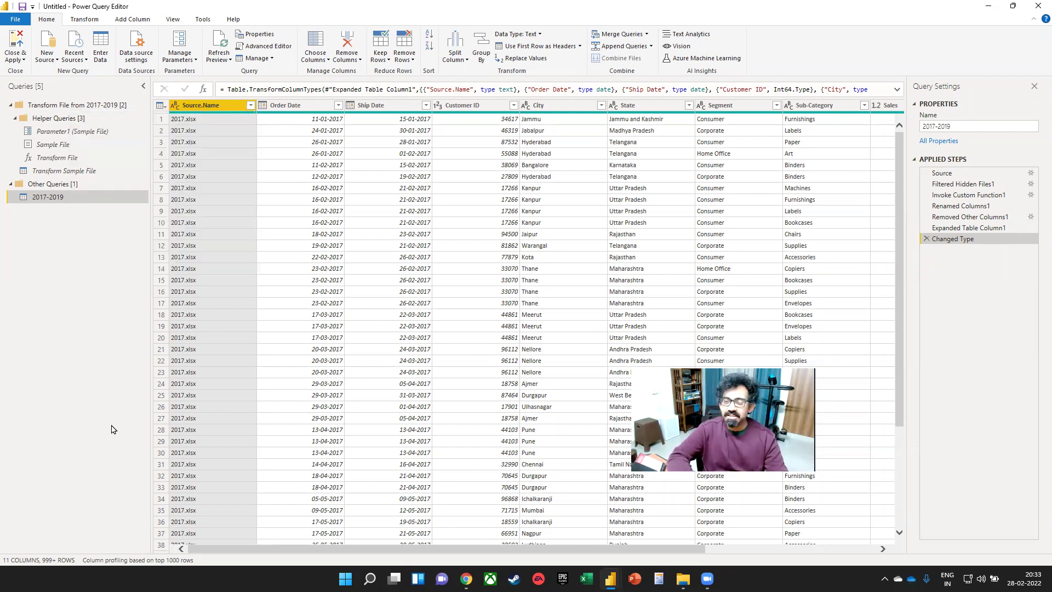
{"action": "mouse_move", "coordinate": [370, 578]}
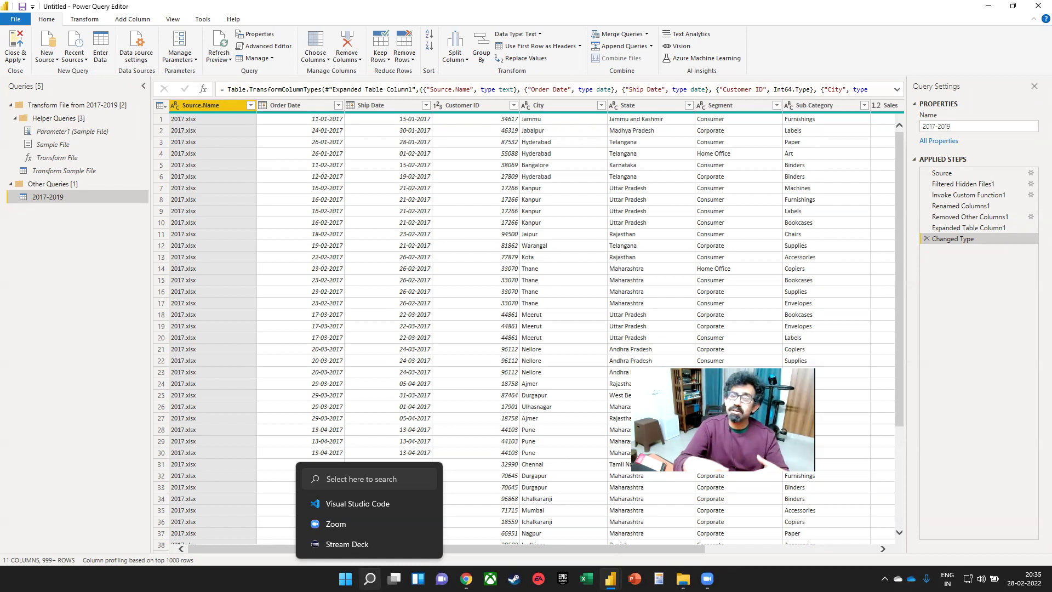
{"action": "type", "text": "tab"}
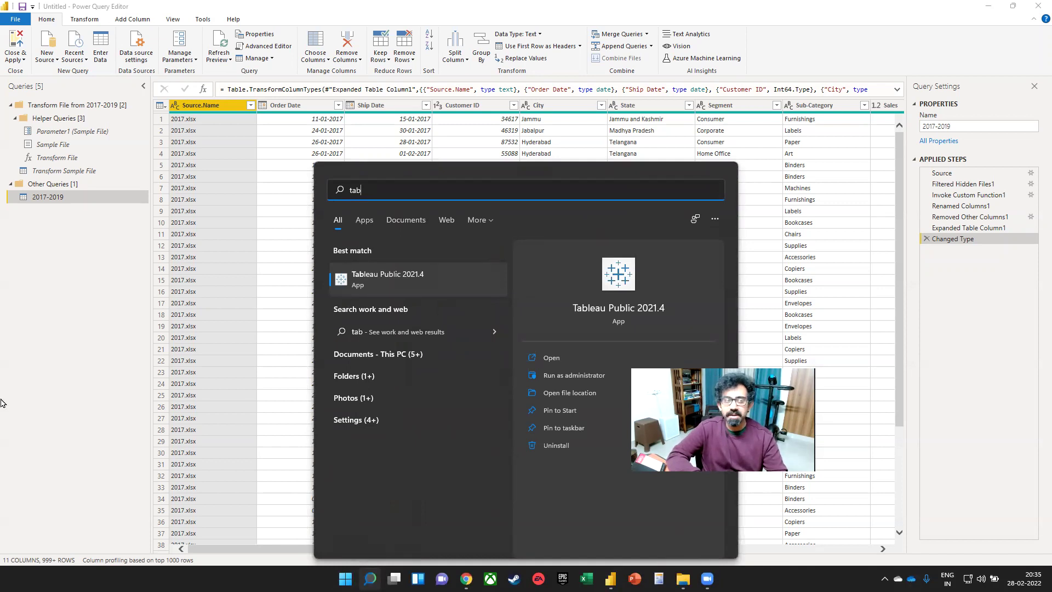
{"action": "left_click", "coordinate": [63, 308]}
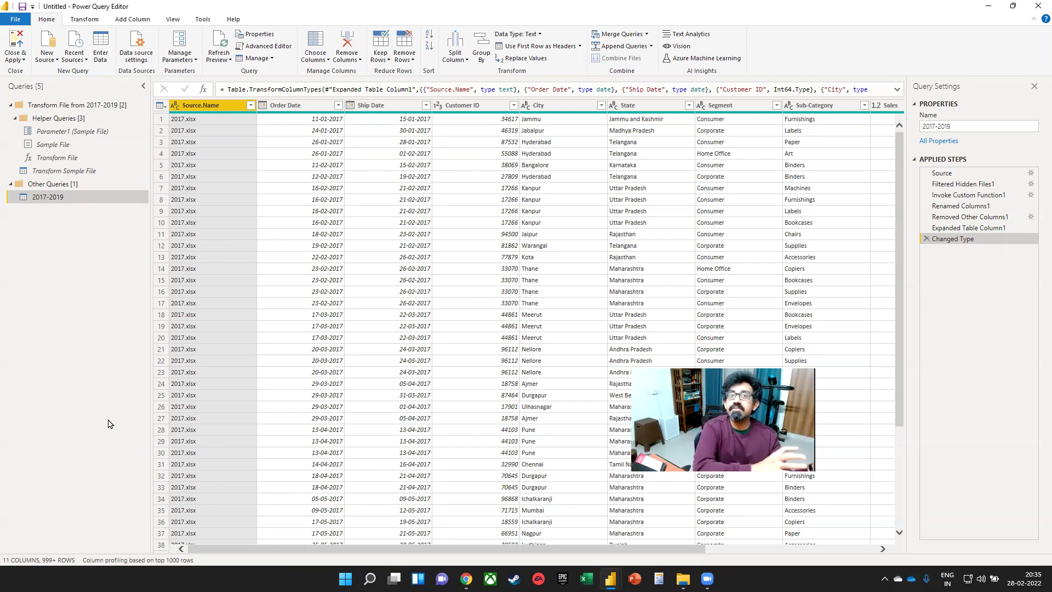
- Close the Arria sample report without saving, then bring up the Google Calendar window in Chrome
{"action": "key", "text": "super+Tab"}
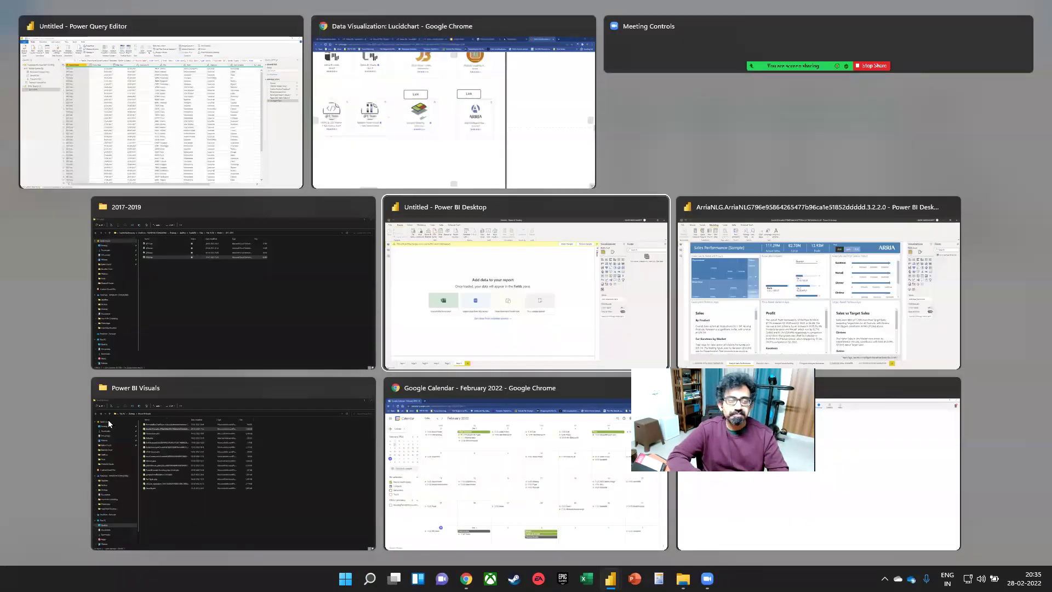
{"action": "key", "text": "Right"}
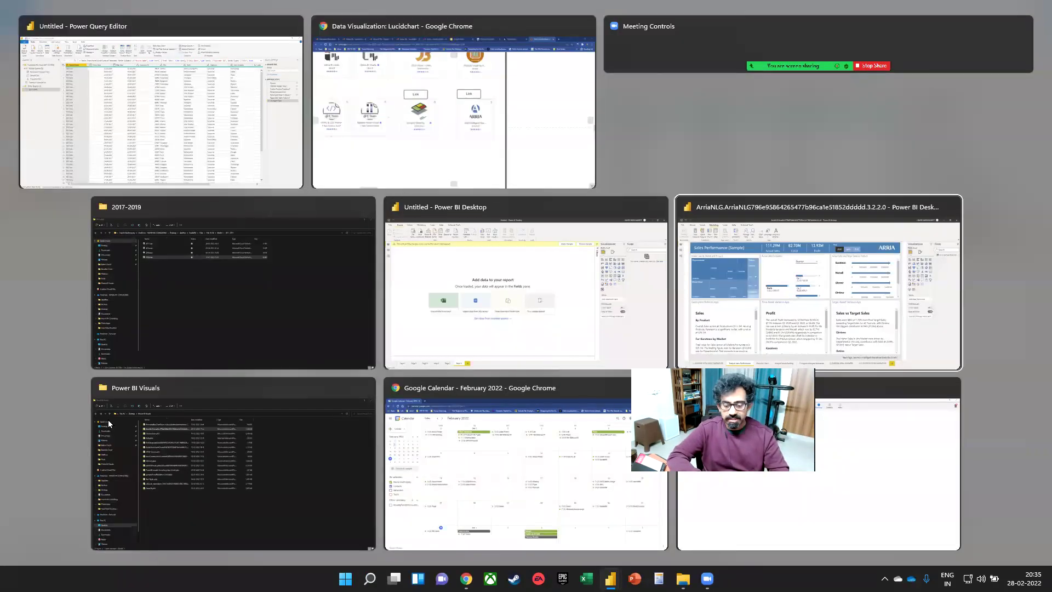
{"action": "key", "text": "Return"}
{"action": "key", "text": "alt+F4"}
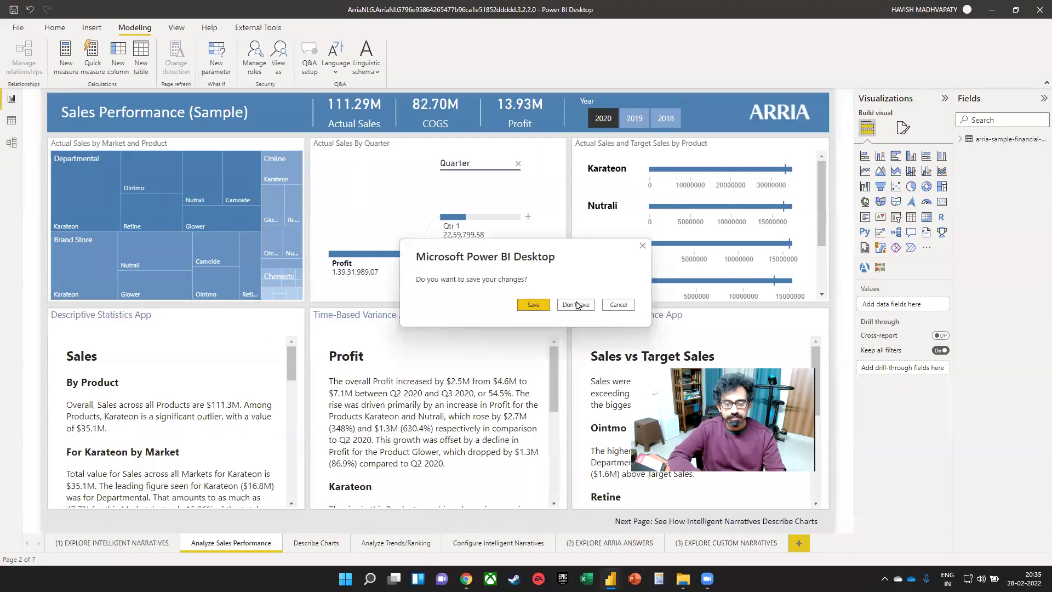
{"action": "left_click", "coordinate": [576, 303]}
{"action": "mouse_move", "coordinate": [467, 578]}
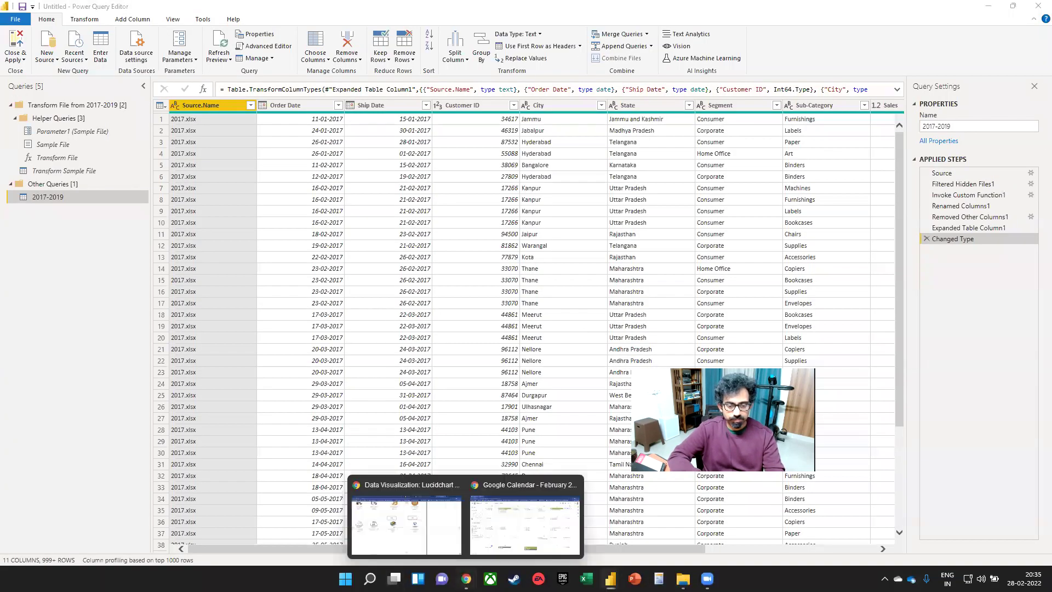
{"action": "left_click", "coordinate": [474, 542]}
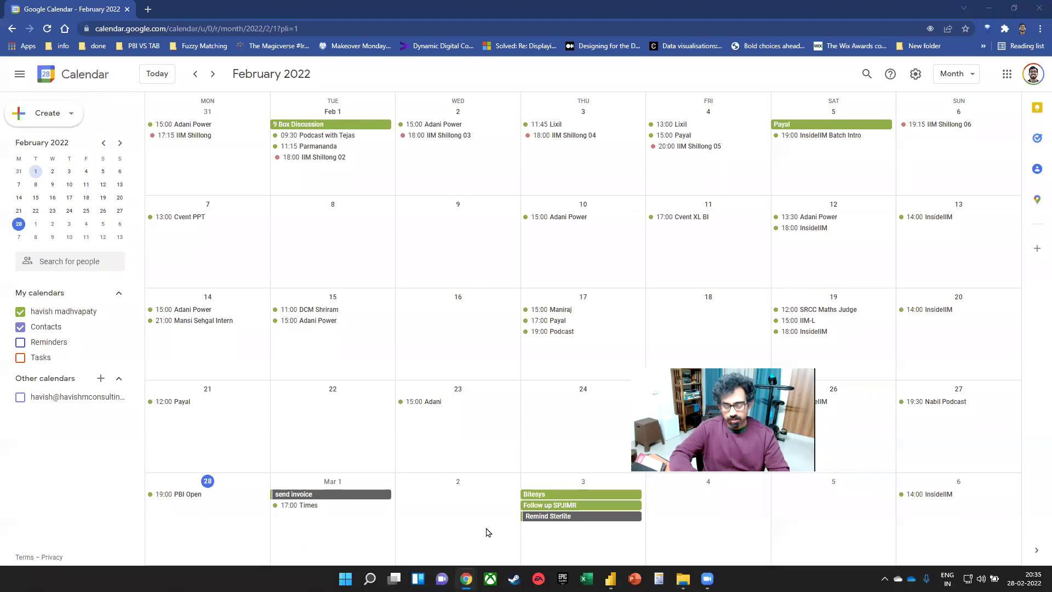
- Search 'tableau gallery' in a new Chrome window, open Tableau Public's Viz Gallery and scroll through it
{"action": "key", "text": "ctrl+n"}
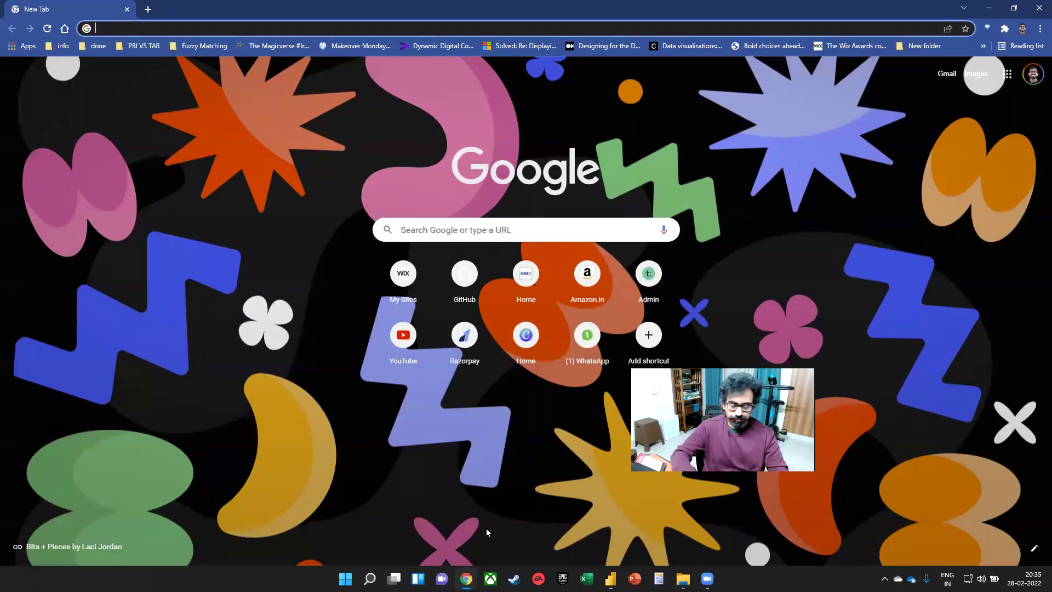
{"action": "type", "text": "tableau gallery"}
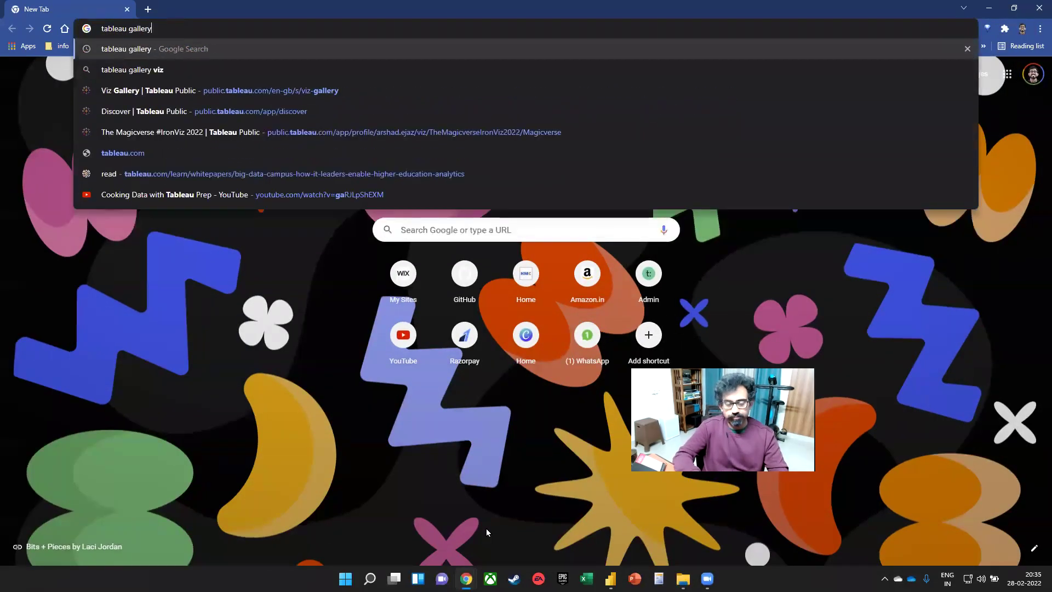
{"action": "key", "text": "Return"}
{"action": "left_click", "coordinate": [153, 182]}
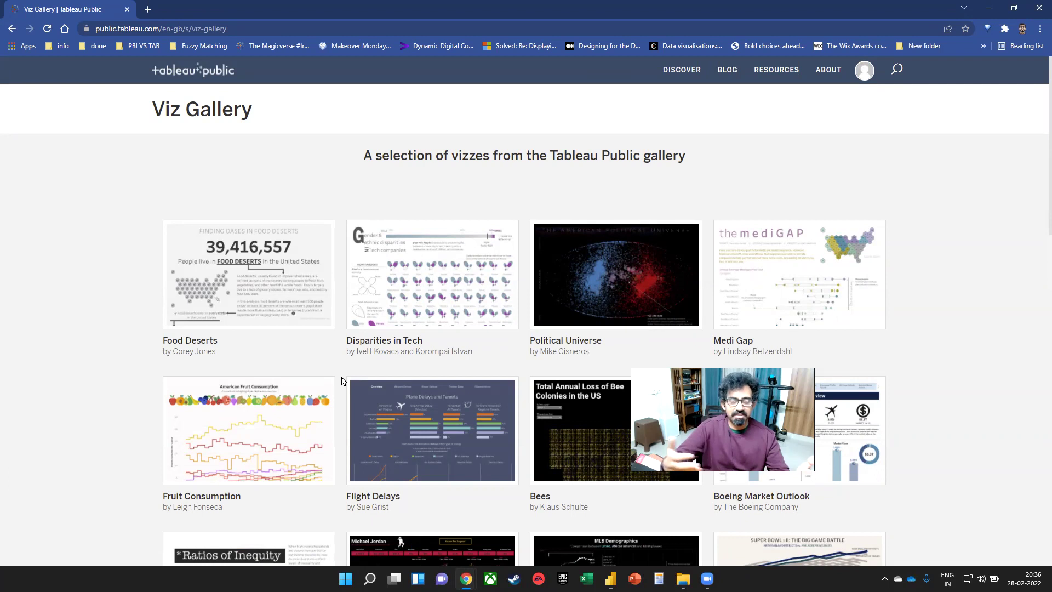
{"action": "scroll", "coordinate": [416, 340], "scroll_direction": "down", "scroll_amount": 3}
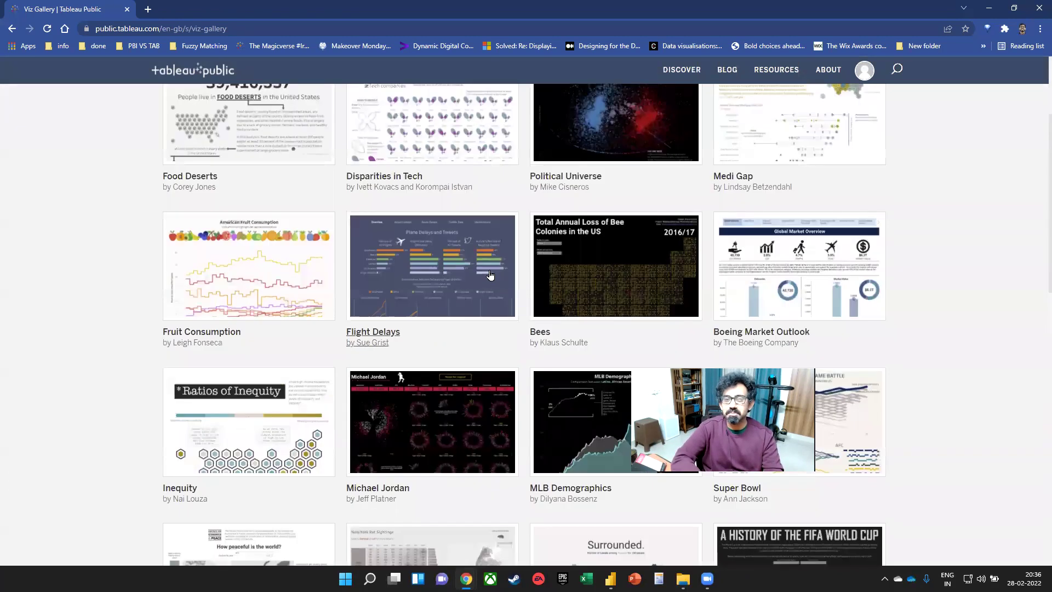
{"action": "scroll", "coordinate": [470, 285], "scroll_direction": "down", "scroll_amount": 3}
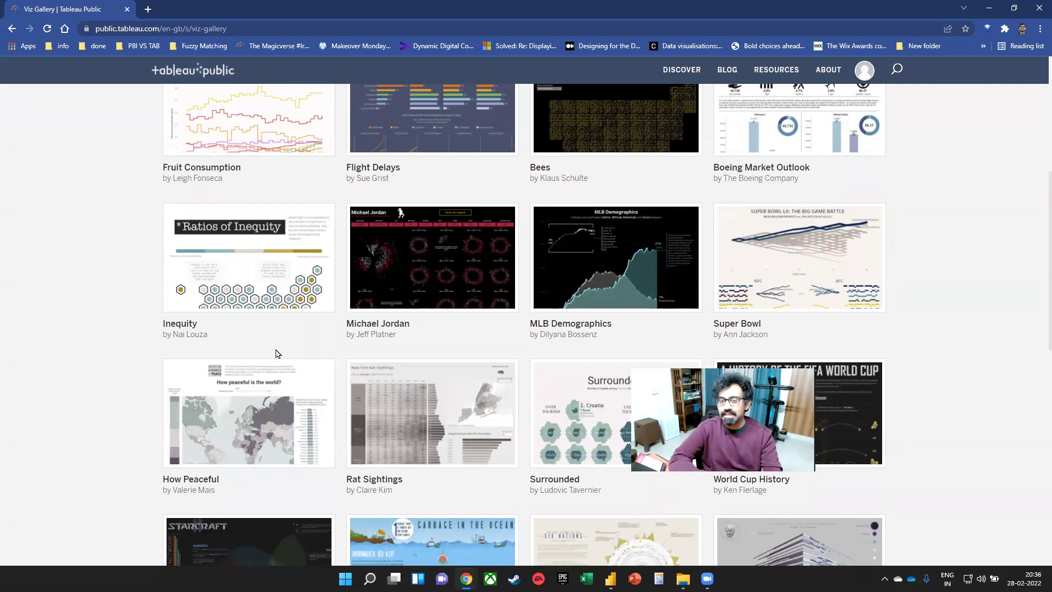
{"action": "scroll", "coordinate": [526, 413], "scroll_direction": "down", "scroll_amount": 5}
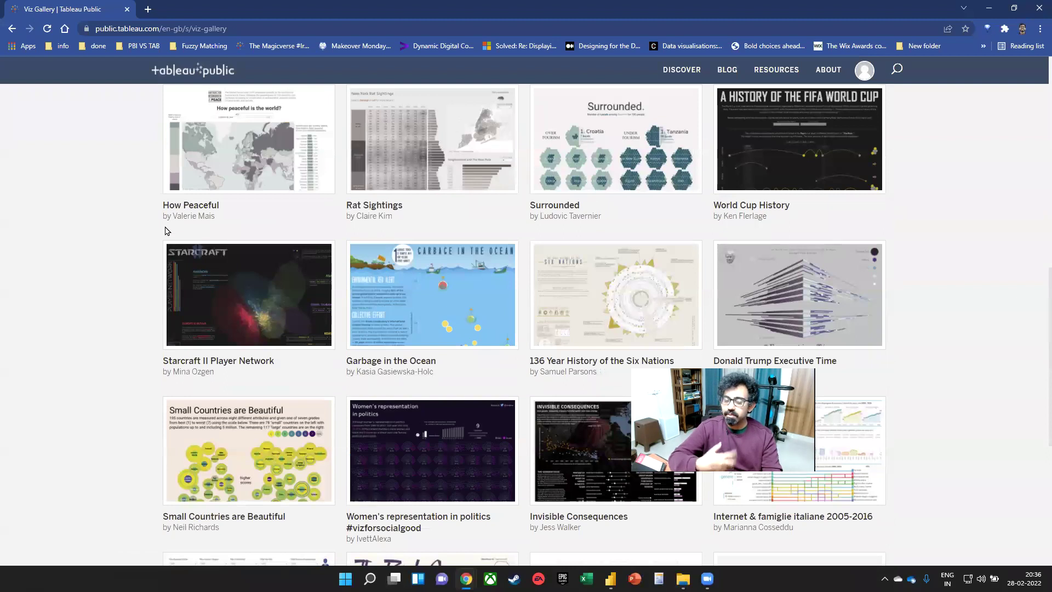
- Look through the Starcraft II Player Network viz, then close its tab
{"action": "left_click", "coordinate": [267, 325]}
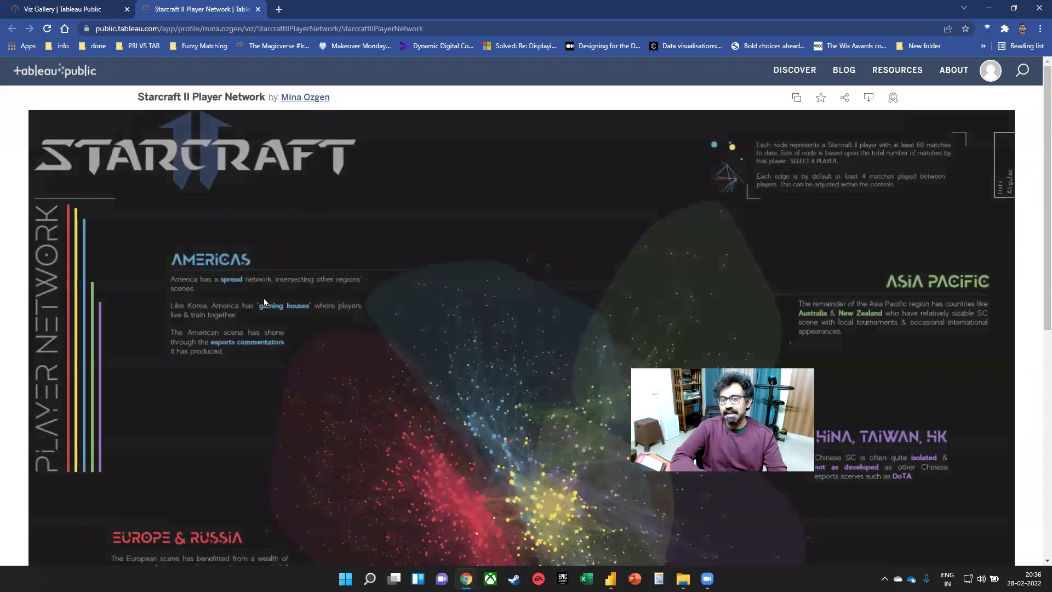
{"action": "scroll", "coordinate": [376, 374], "scroll_direction": "down", "scroll_amount": 3}
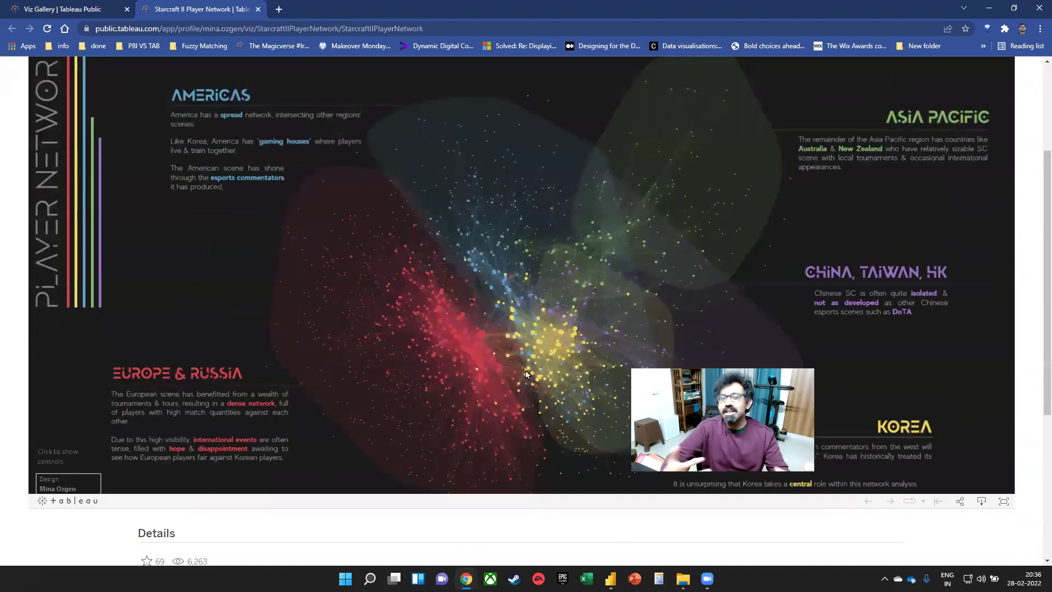
{"action": "mouse_move", "coordinate": [526, 375]}
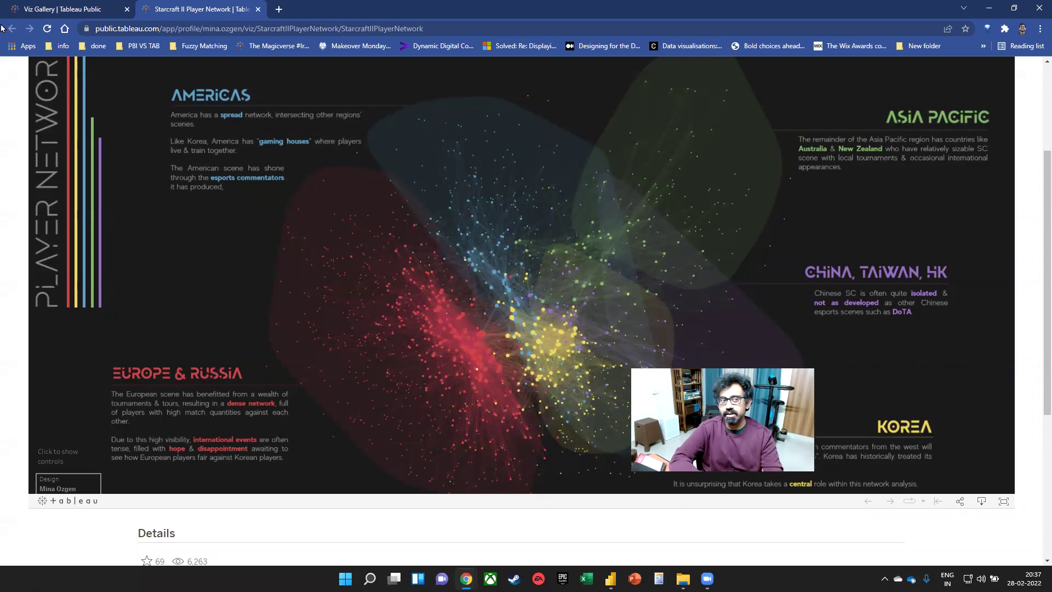
{"action": "left_click", "coordinate": [258, 9]}
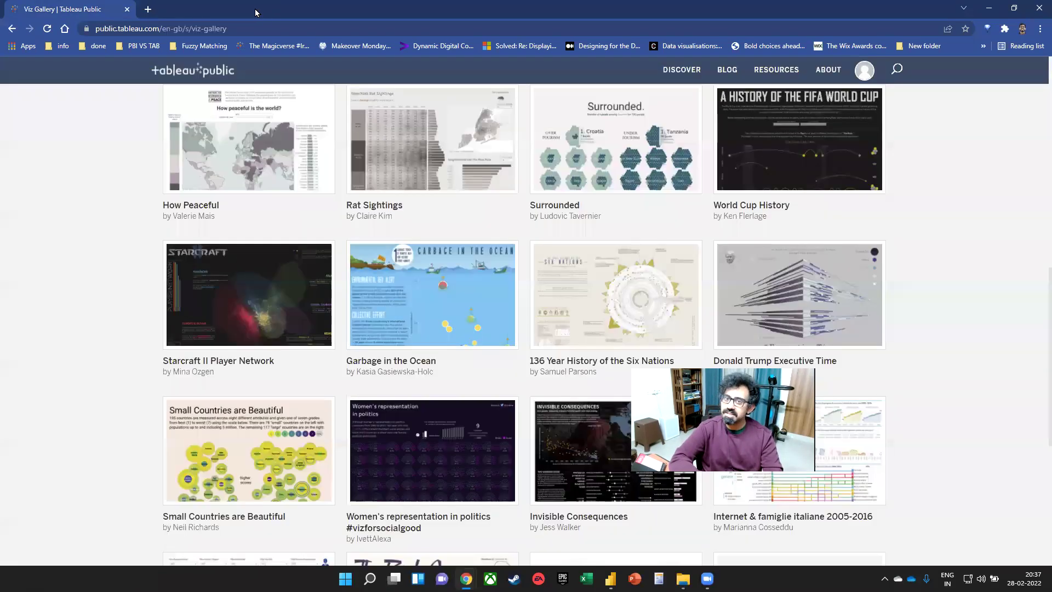
- Open the Explore Flight Delay & Tweet Data viz from the gallery
{"action": "scroll", "coordinate": [321, 274], "scroll_direction": "up", "scroll_amount": 10}
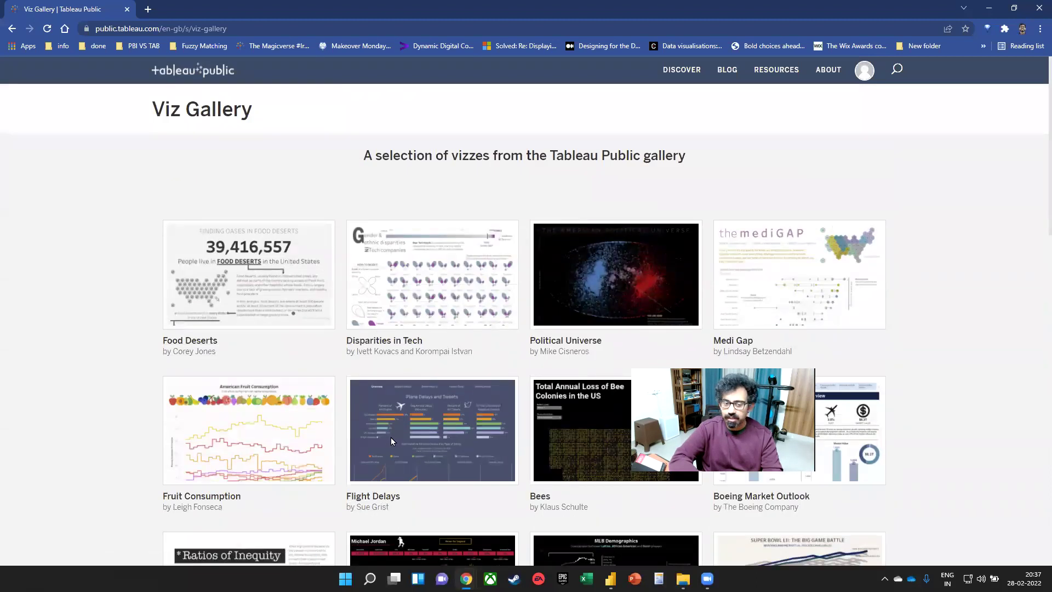
{"action": "left_click", "coordinate": [390, 436]}
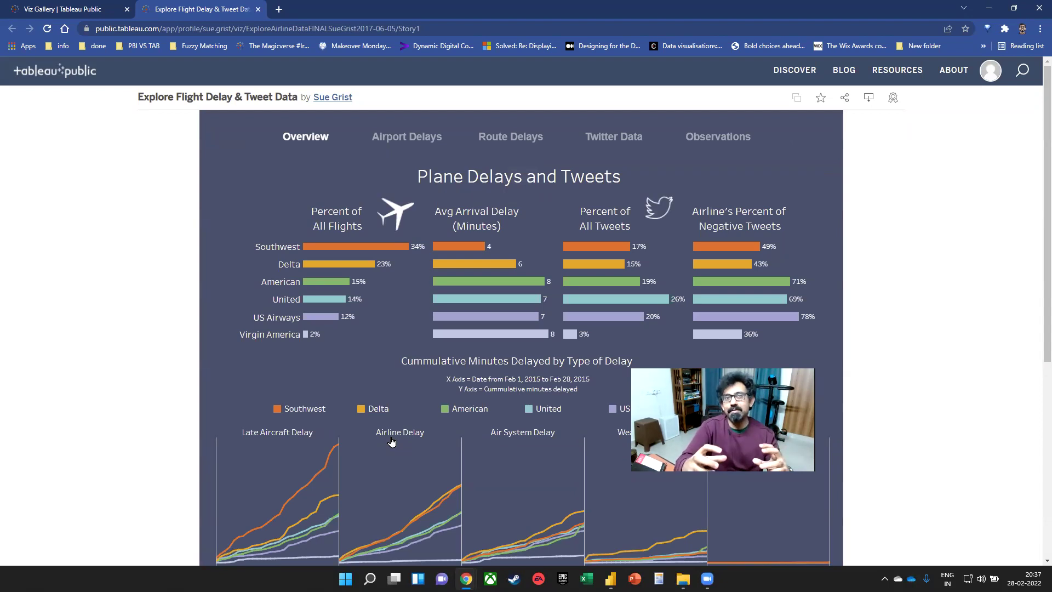
{"action": "key", "text": "super"}
- Launch Excel with a blank workbook and look over the Data tab's import sources
{"action": "type", "text": "excel"}
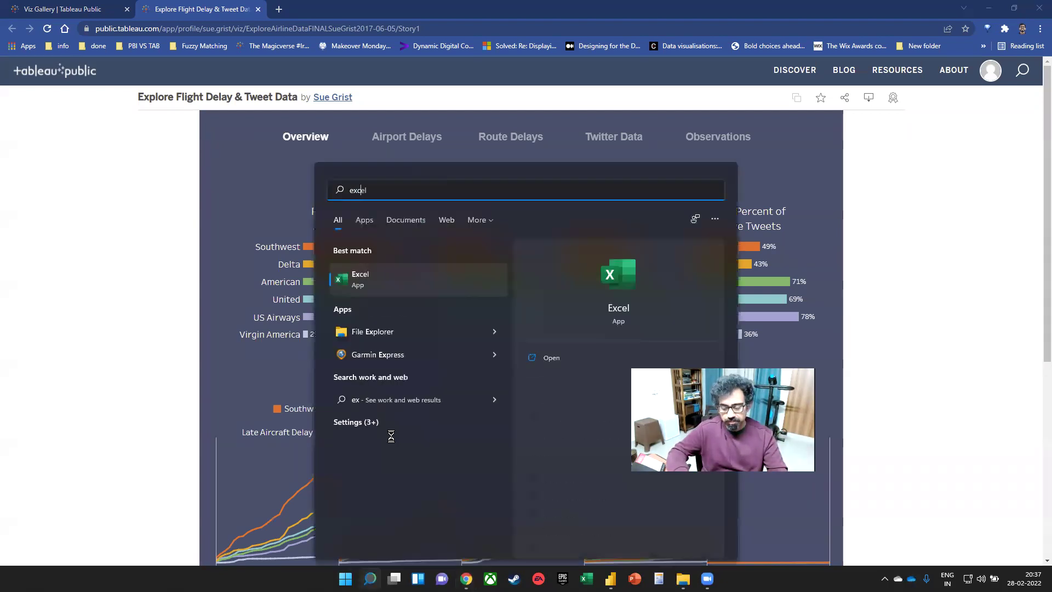
{"action": "key", "text": "Return"}
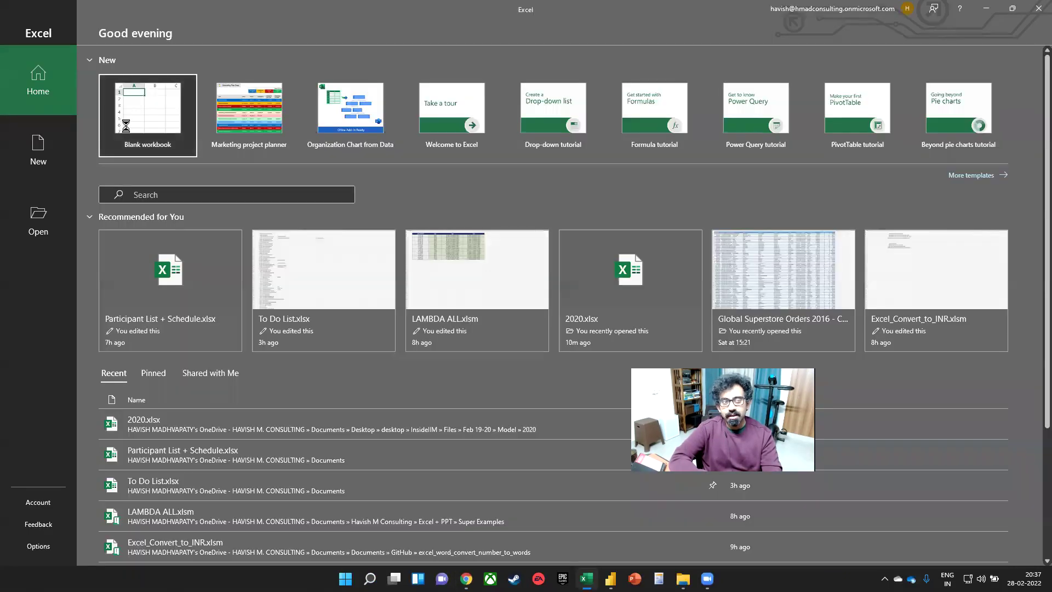
{"action": "left_click", "coordinate": [157, 119]}
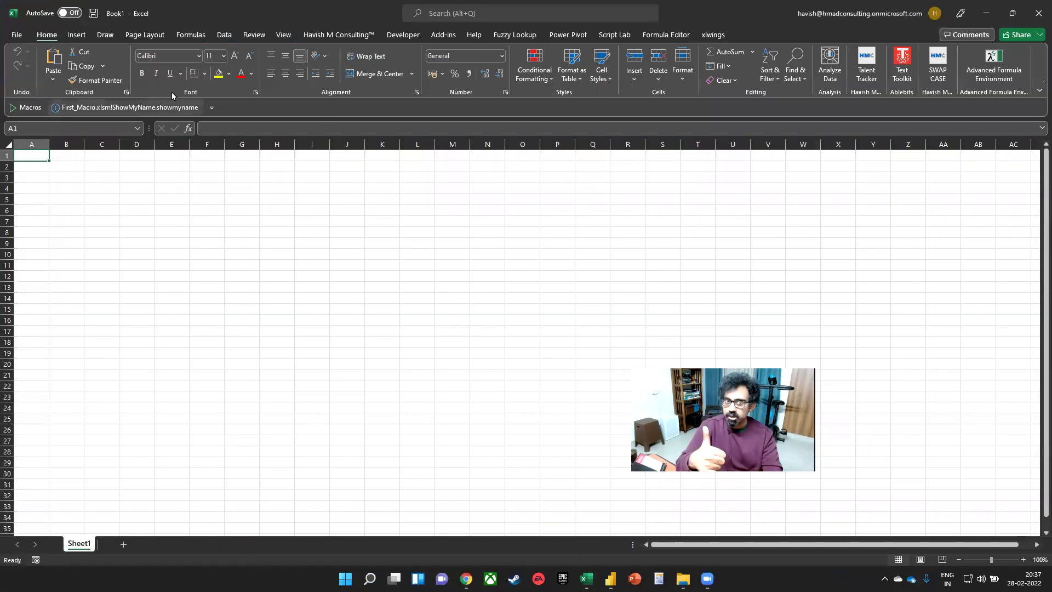
{"action": "left_click", "coordinate": [224, 35]}
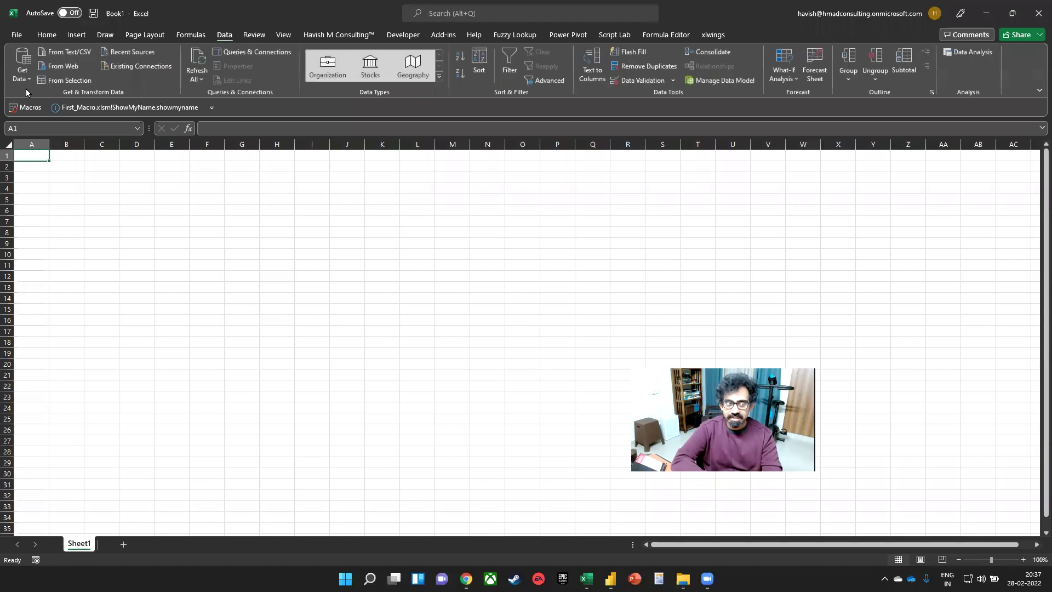
{"action": "left_click", "coordinate": [22, 65]}
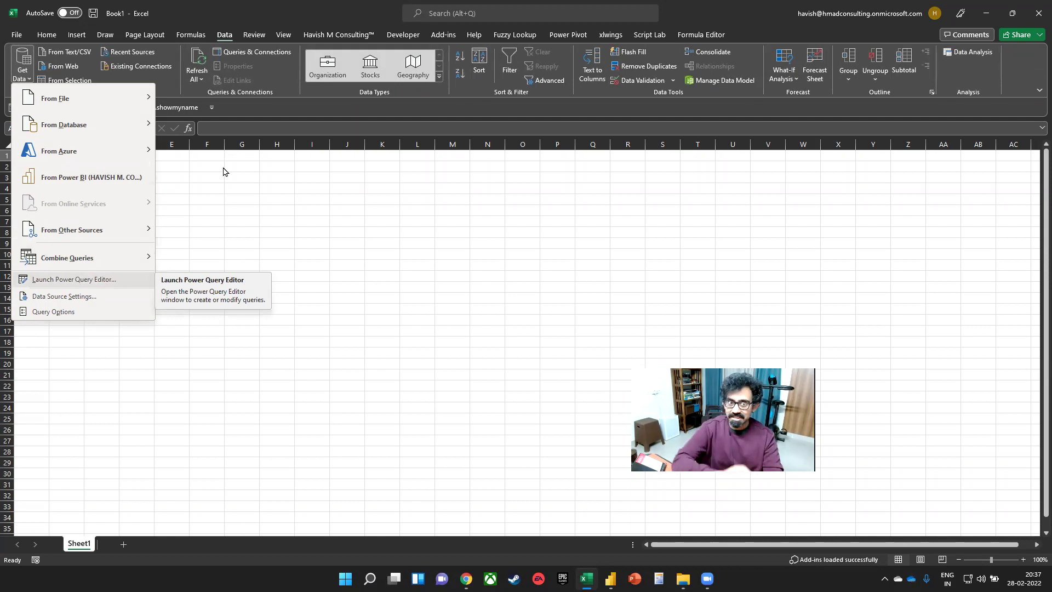
- Open Power Pivot's Manage Measures window and dismiss its message
{"action": "left_click", "coordinate": [567, 34]}
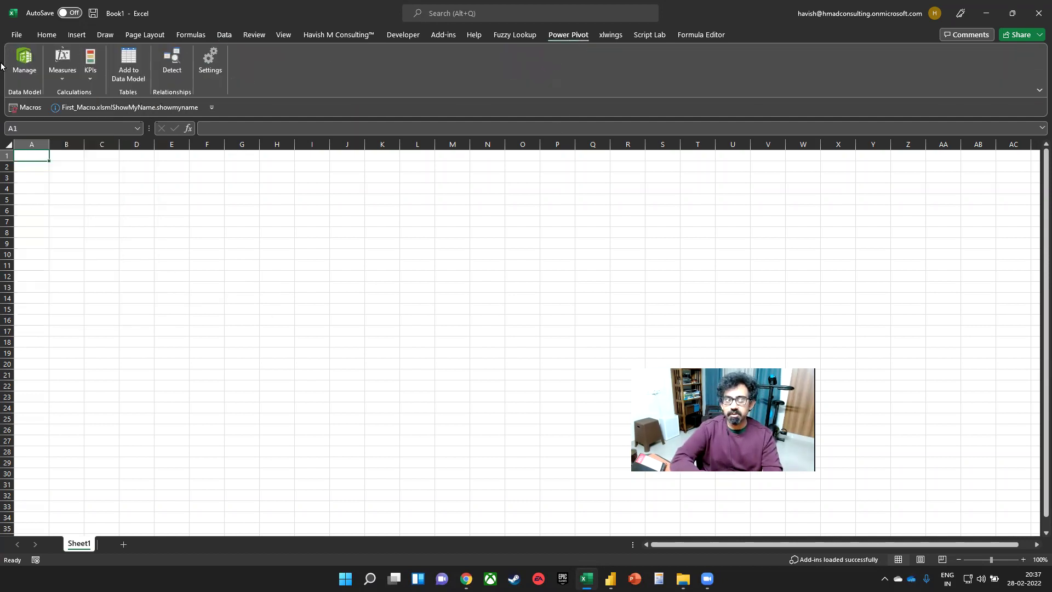
{"action": "left_click", "coordinate": [65, 74]}
{"action": "left_click", "coordinate": [77, 106]}
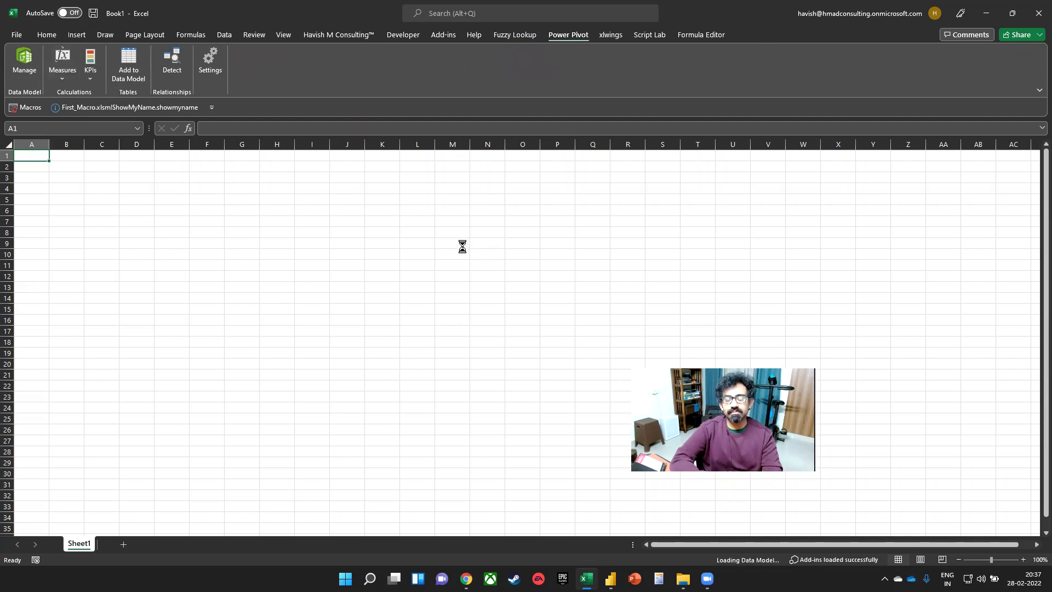
{"action": "left_click", "coordinate": [534, 305]}
- Fill cells J6:J12 with the value 1 and convert the range into a table
{"action": "left_click_drag", "start_coordinate": [347, 210], "coordinate": [356, 280]}
{"action": "type", "text": "1"}
{"action": "key", "text": "ctrl+Return"}
{"action": "key", "text": "ctrl+t"}
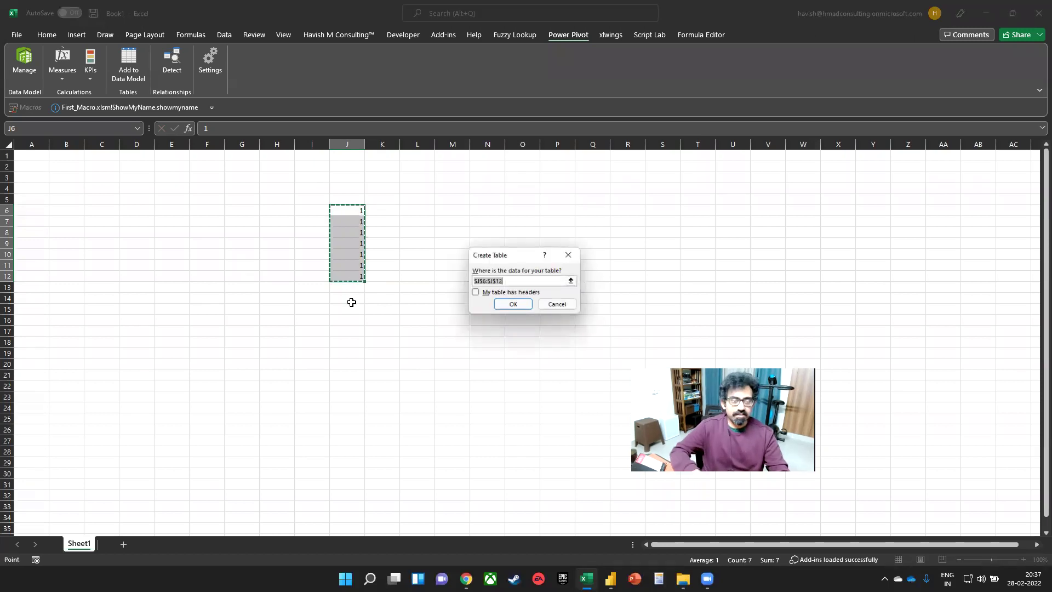
{"action": "key", "text": "Return"}
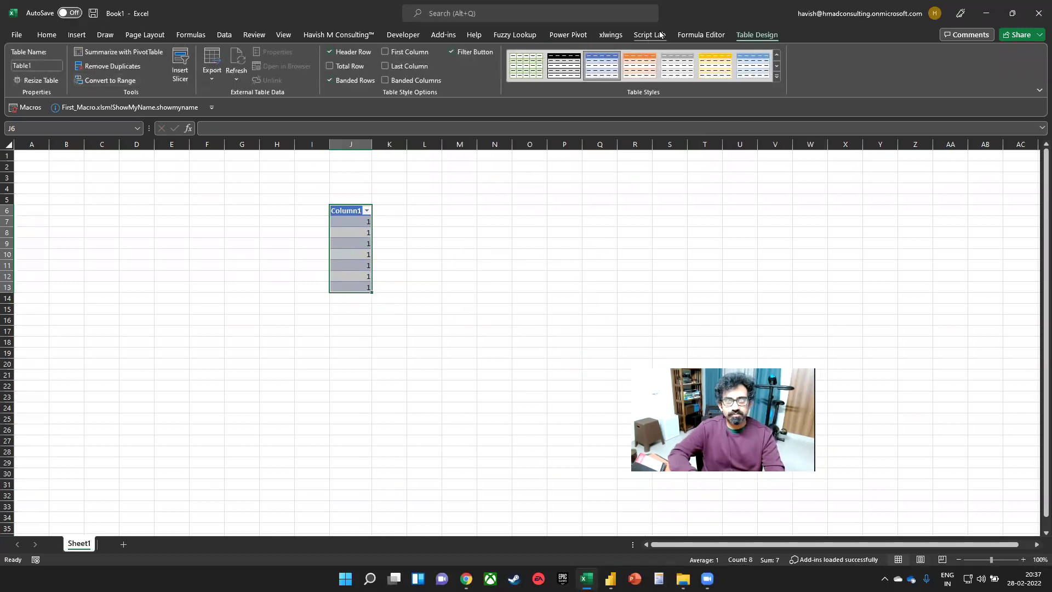
- Close the Power Pivot window and bring up the Measures options on the Power Pivot tab
{"action": "left_click", "coordinate": [659, 35]}
{"action": "left_click", "coordinate": [568, 35]}
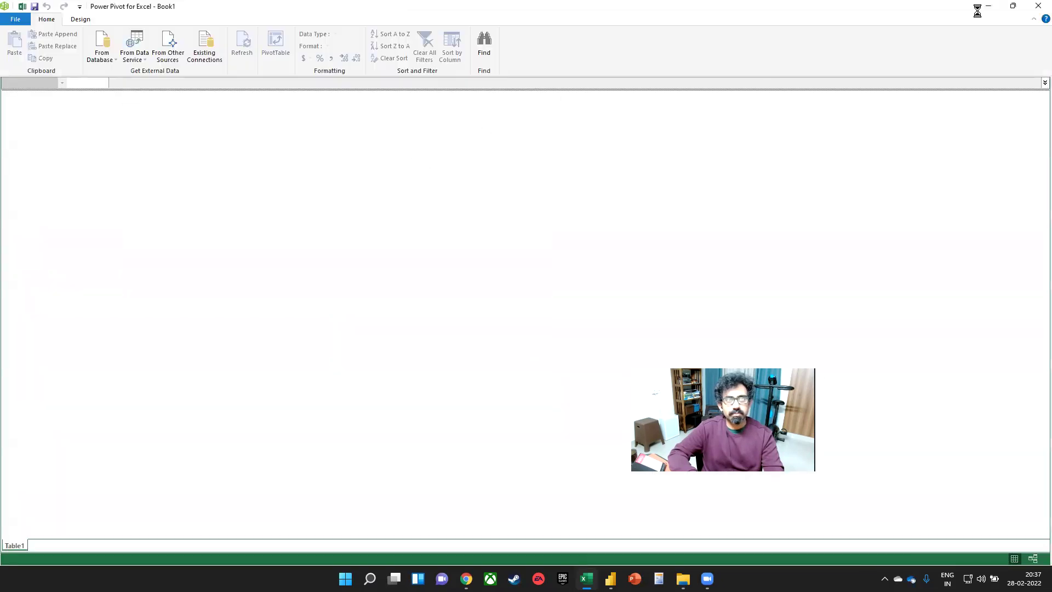
{"action": "left_click", "coordinate": [1037, 7]}
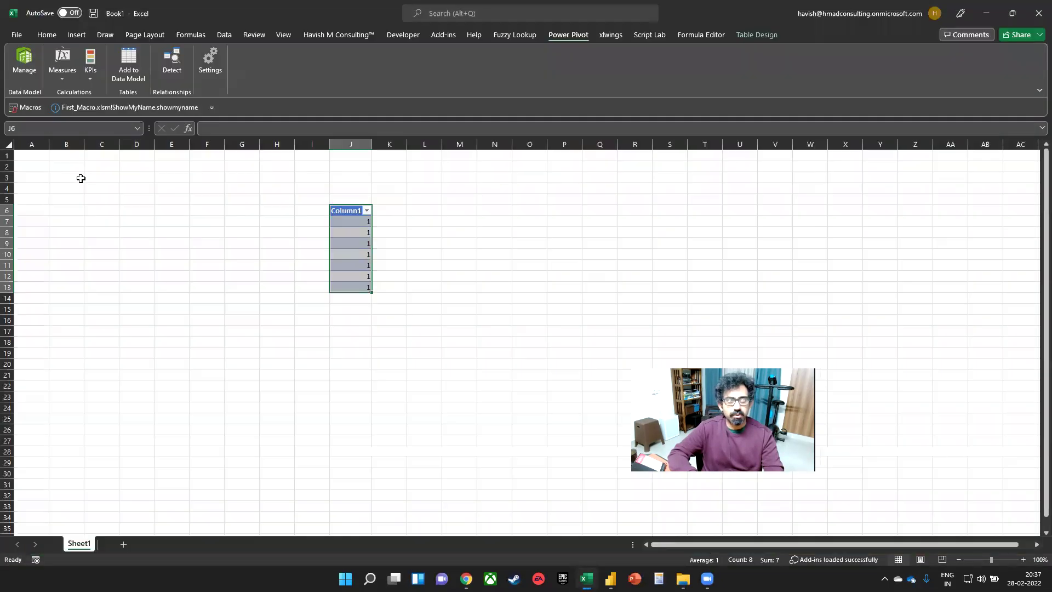
{"action": "left_click", "coordinate": [62, 63]}
{"action": "left_click", "coordinate": [77, 98]}
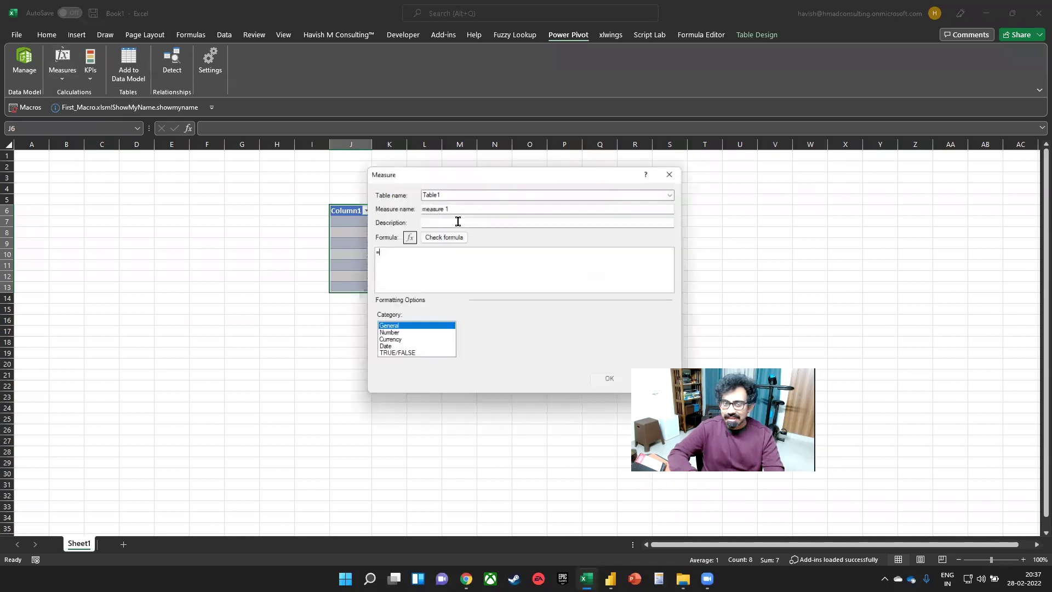
{"action": "type", "text": "cal"}
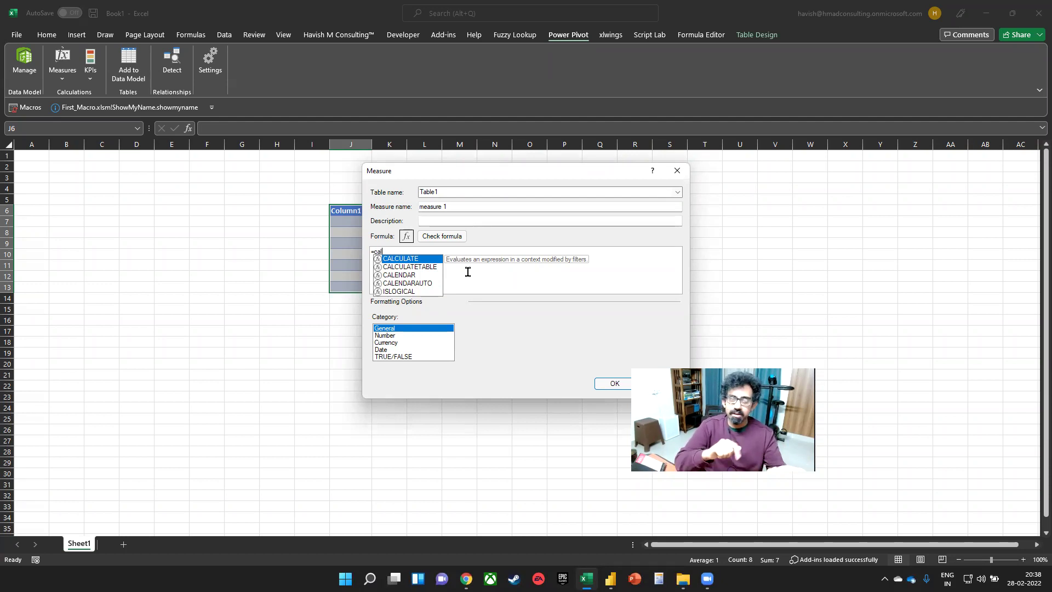
{"action": "key", "text": "Escape"}
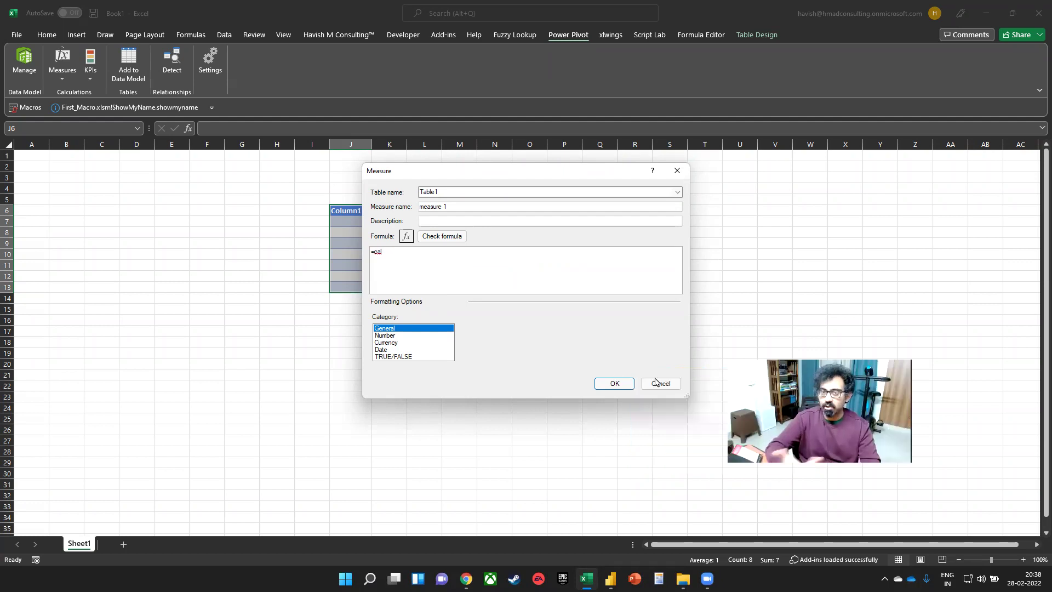
{"action": "left_click", "coordinate": [661, 383]}
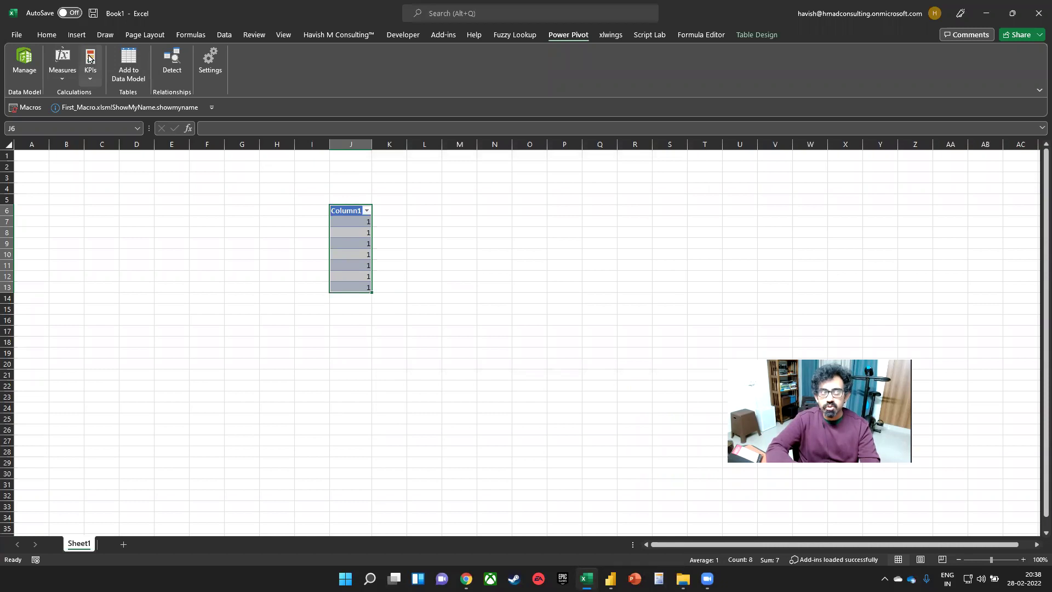
- Review the Insert > PivotTable data-source choices, then switch to Power BI Desktop
{"action": "left_click", "coordinate": [75, 36]}
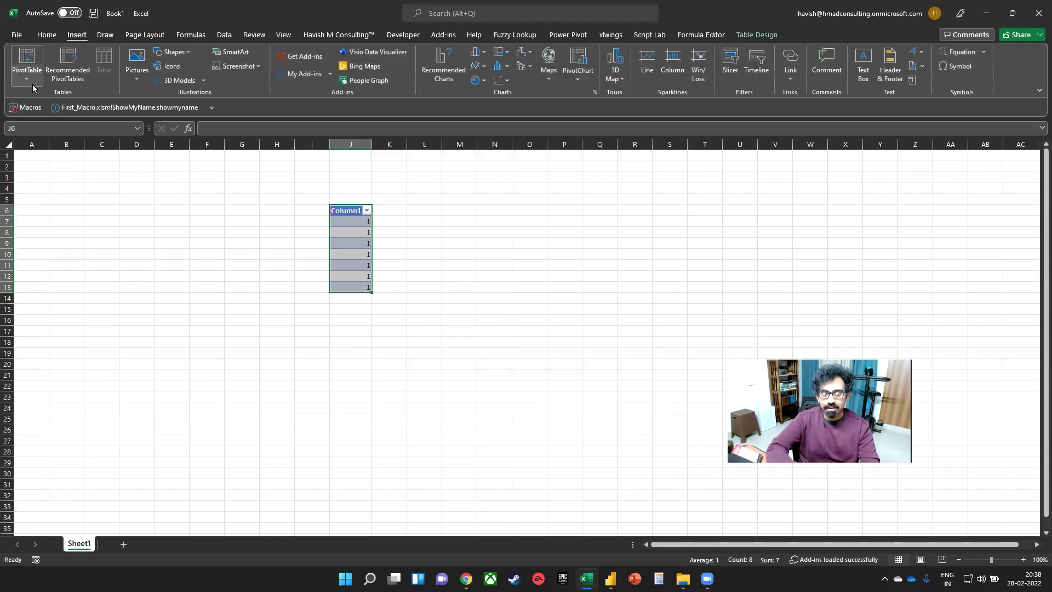
{"action": "left_click", "coordinate": [26, 77]}
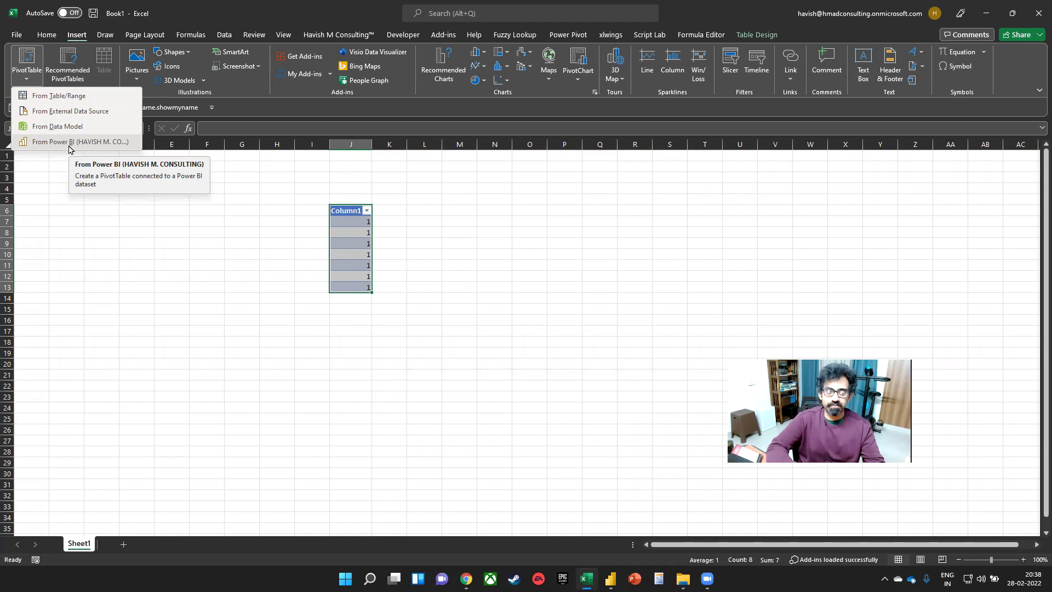
{"action": "left_click", "coordinate": [68, 142]}
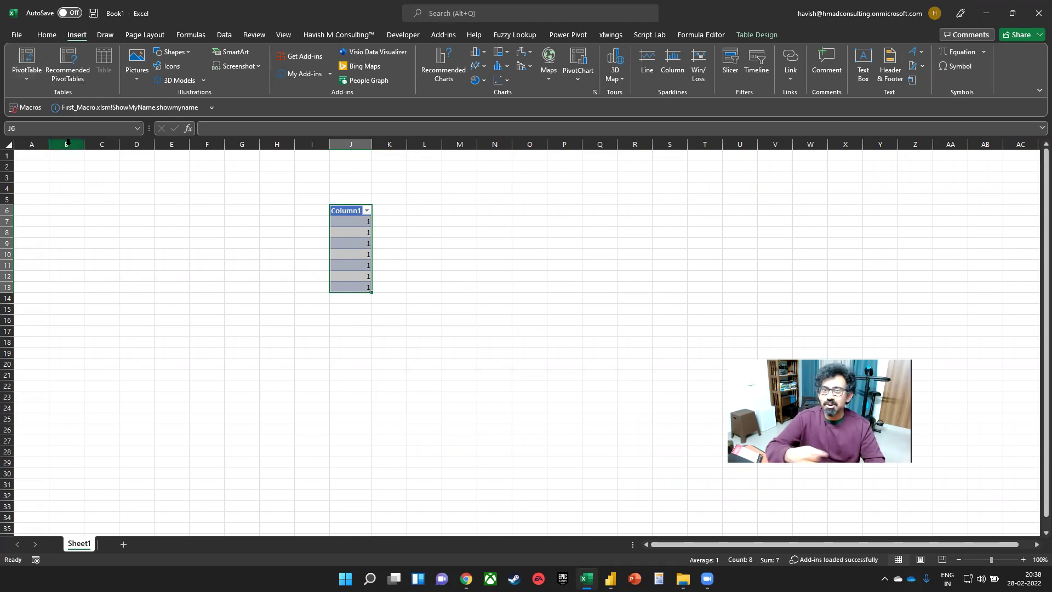
{"action": "key", "text": "alt+Tab"}
{"action": "key", "text": "Tab"}
{"action": "key", "text": "Tab"}
{"action": "key", "text": "Tab"}
{"action": "key", "text": "Tab"}
{"action": "key", "text": "Tab"}
{"action": "key", "text": "Tab"}
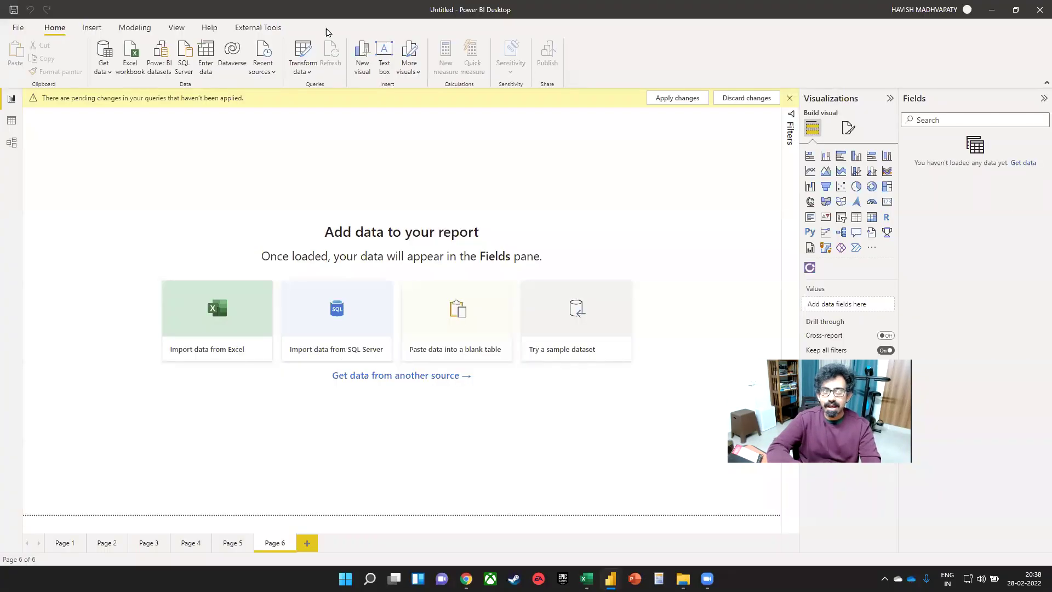
- Look over the External Tools tab, return to Home and dismiss the pending-changes warning
{"action": "left_click", "coordinate": [258, 27]}
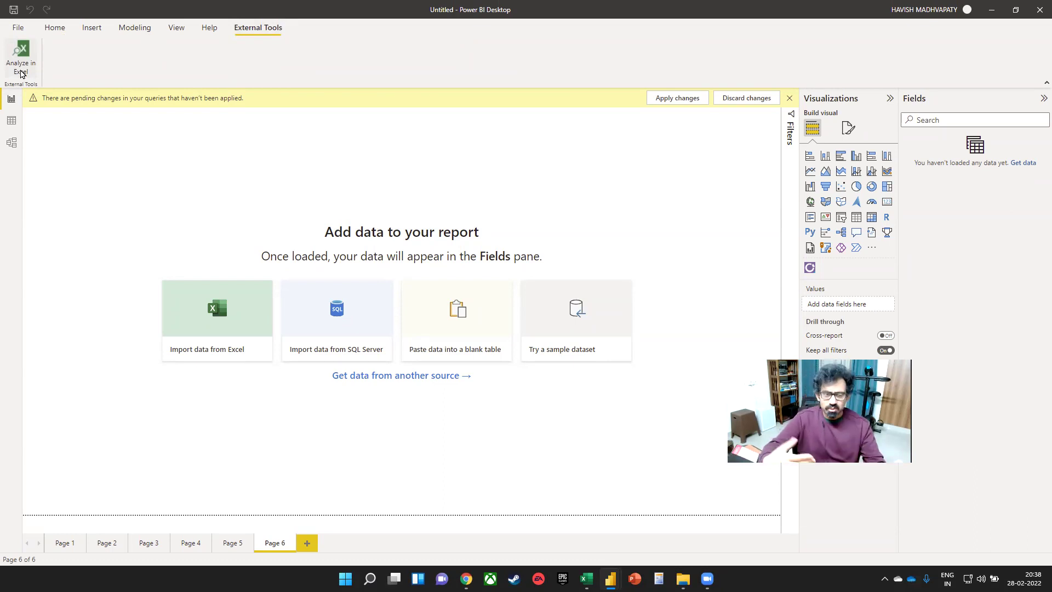
{"action": "left_click", "coordinate": [54, 32]}
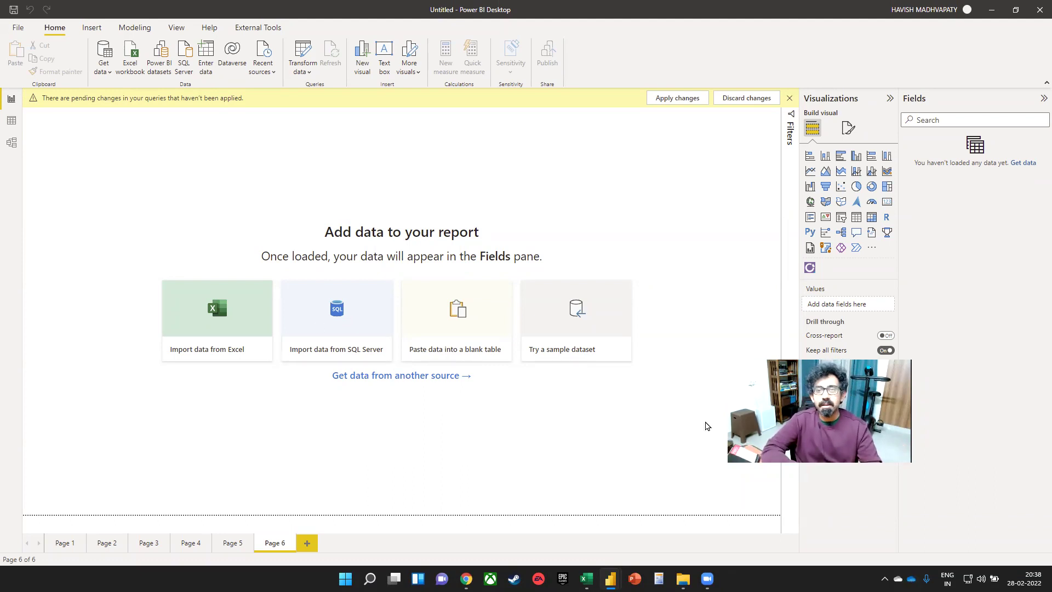
{"action": "left_click", "coordinate": [789, 98]}
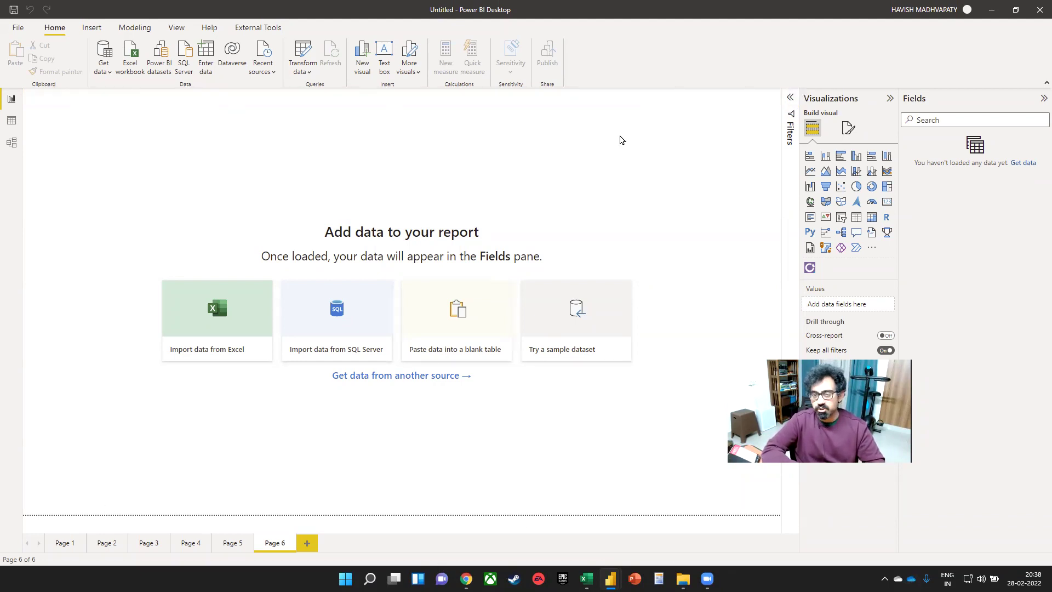
- Close the Excel workbook Book1 without saving
{"action": "key", "text": "alt+Tab"}
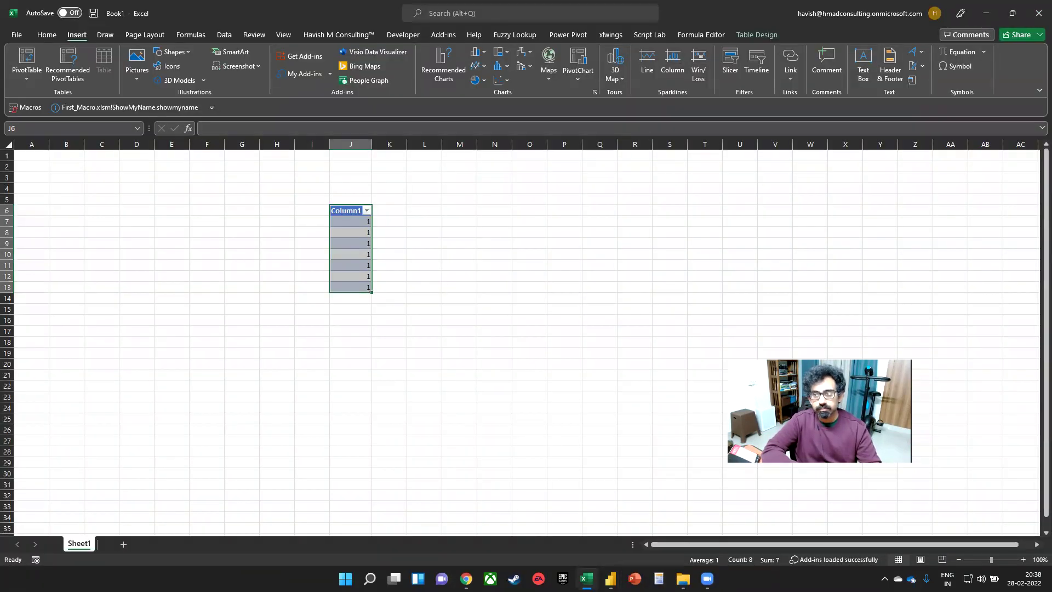
{"action": "left_click", "coordinate": [1035, 7]}
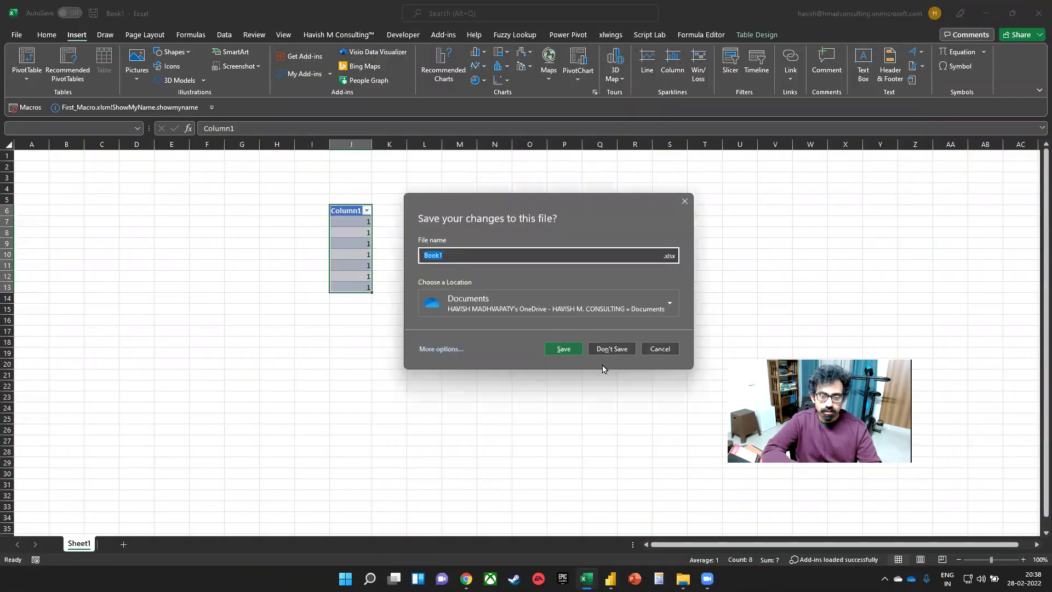
{"action": "left_click", "coordinate": [607, 348]}
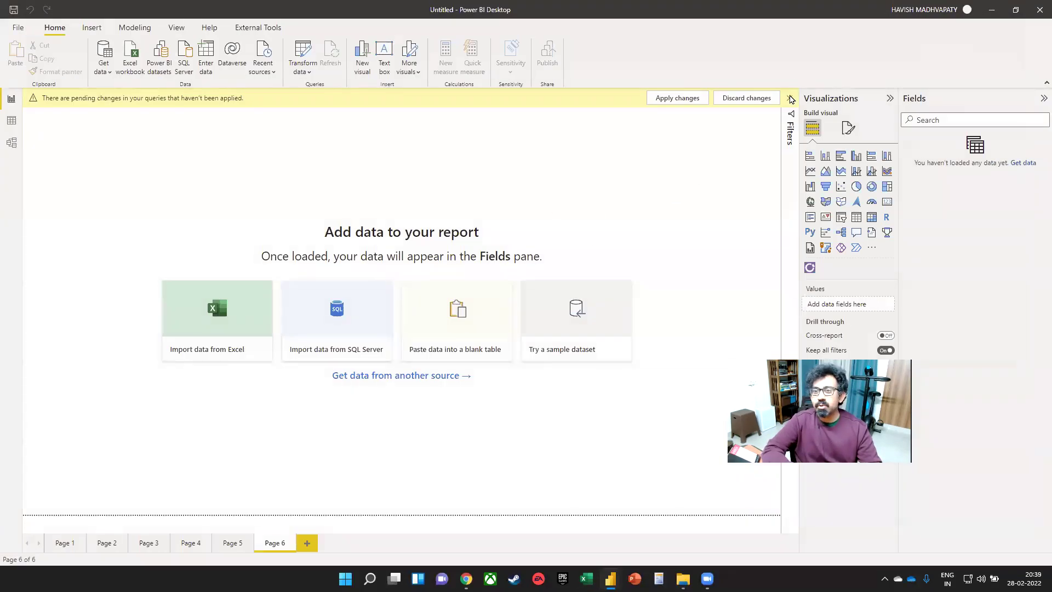
- Dismiss the pending-changes bar again and switch to the Tableau Public flight delay dashboard
{"action": "left_click", "coordinate": [789, 97]}
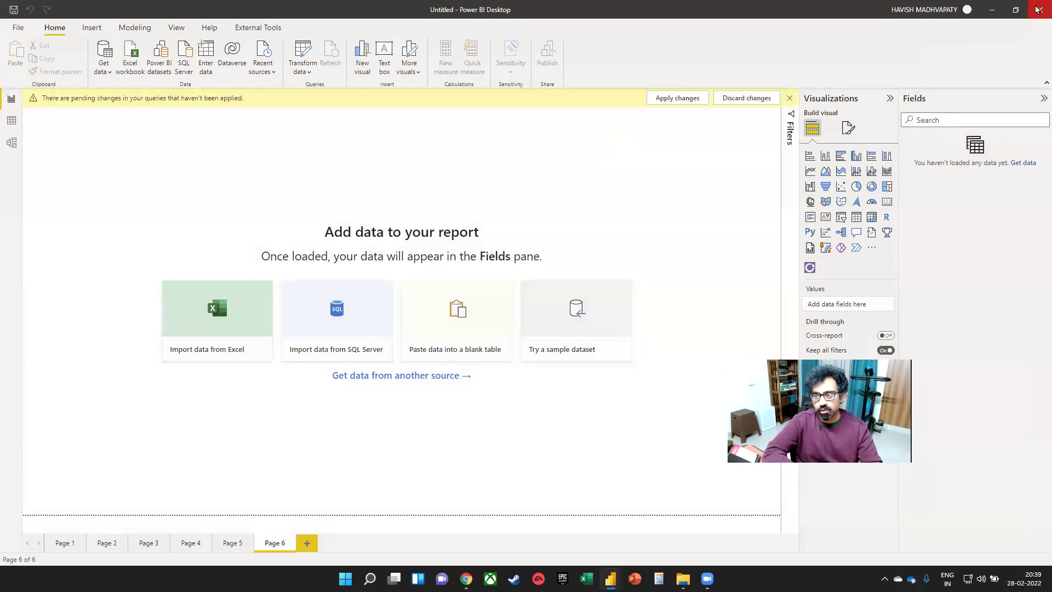
{"action": "key", "text": "alt+Tab"}
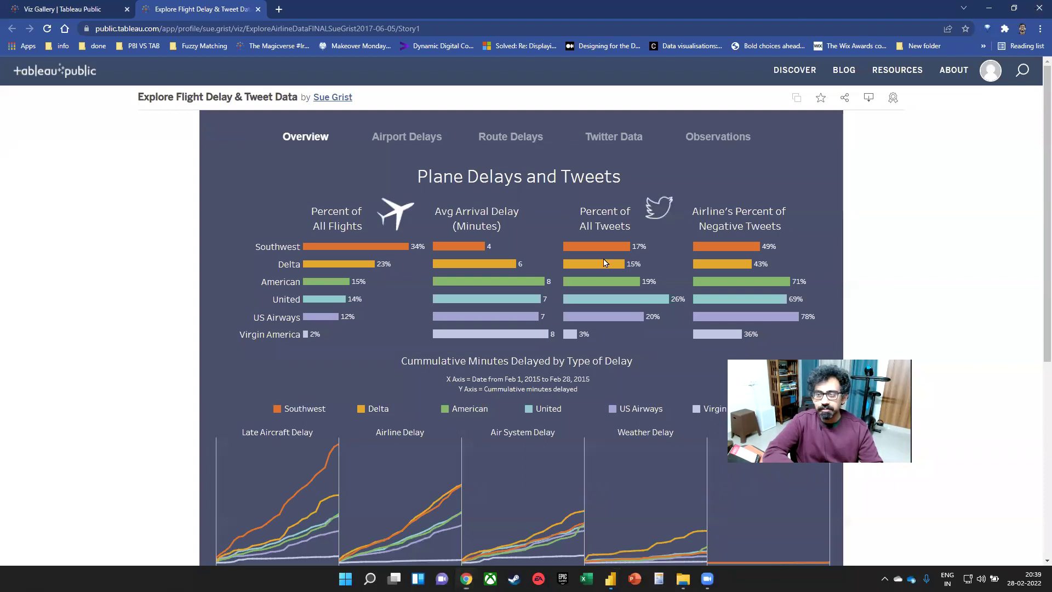
- Switch among Power BI Desktop, the query editor and the 2017-2019 folder window
{"action": "key", "text": "alt+Tab"}
{"action": "key", "text": "alt+Tab"}
{"action": "key", "text": "alt+Tab"}
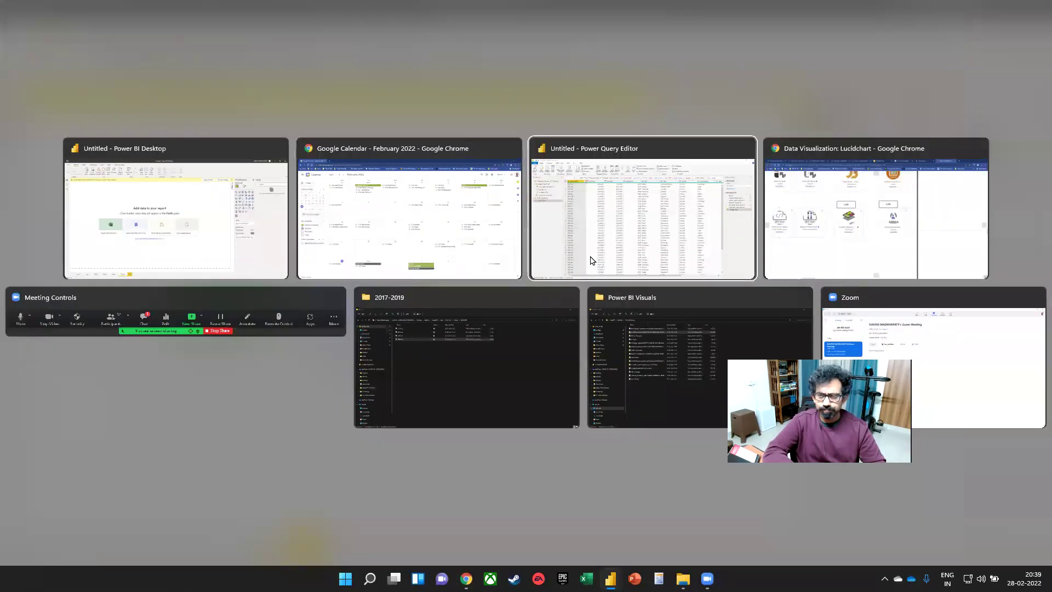
{"action": "key", "text": "alt+Tab"}
{"action": "key", "text": "alt+Tab"}
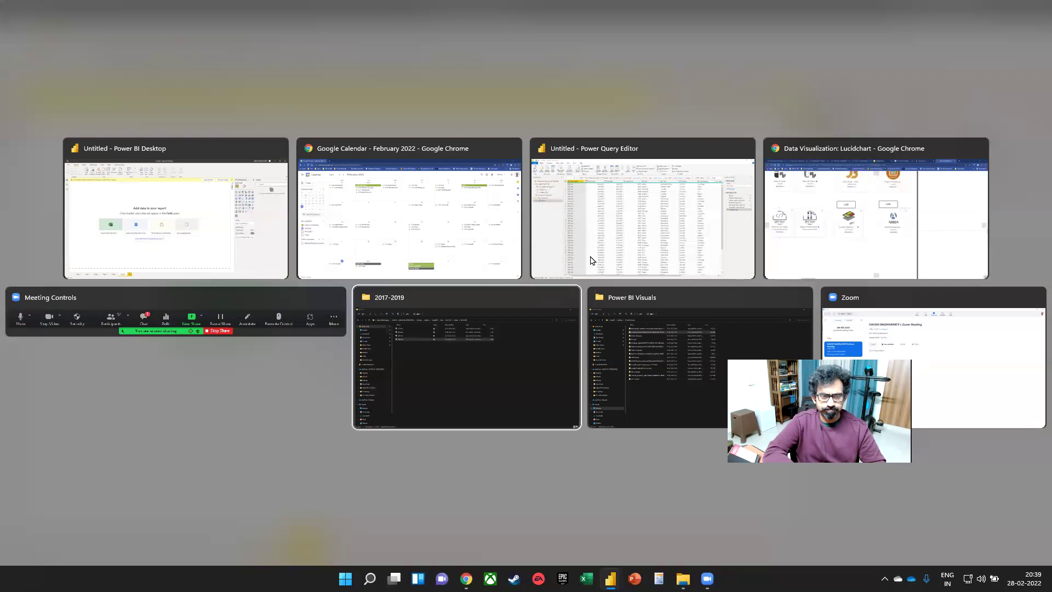
{"action": "key", "text": "alt+Tab"}
{"action": "key", "text": "alt+Tab"}
{"action": "key", "text": "alt+Tab"}
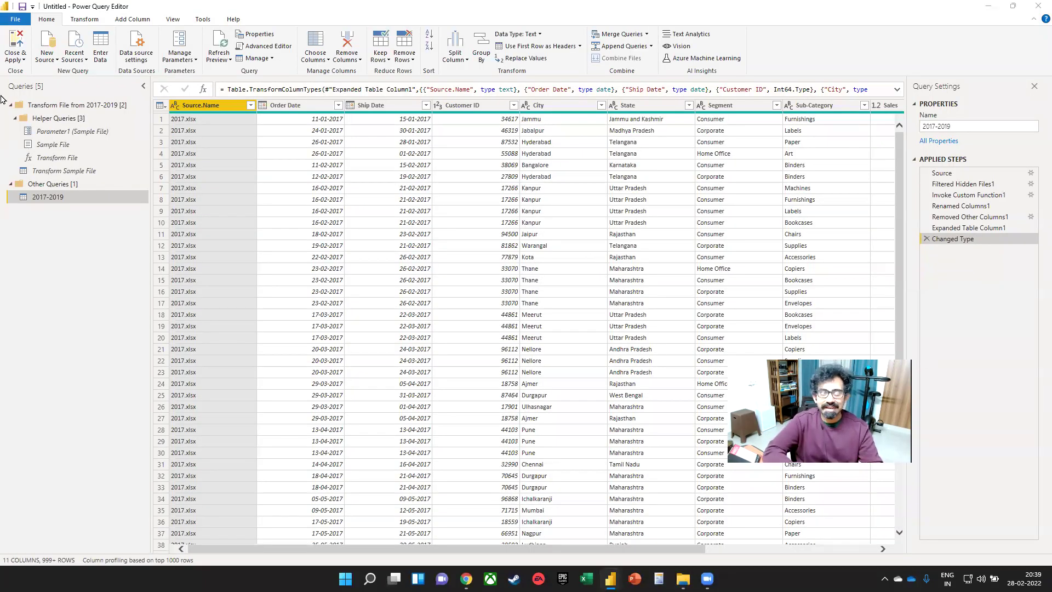
{"action": "key", "text": "alt+Tab"}
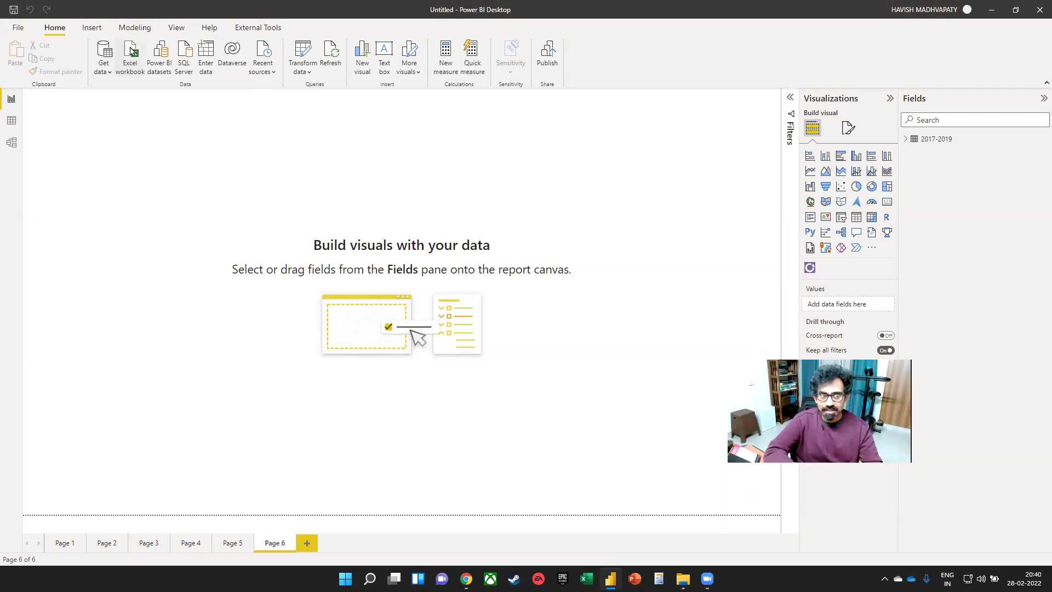
- Browse to Desktop > desktop > InsideIIM > Files > Feb 19-20 > Model and select ID and Name.xlsx for import
{"action": "left_click", "coordinate": [140, 63]}
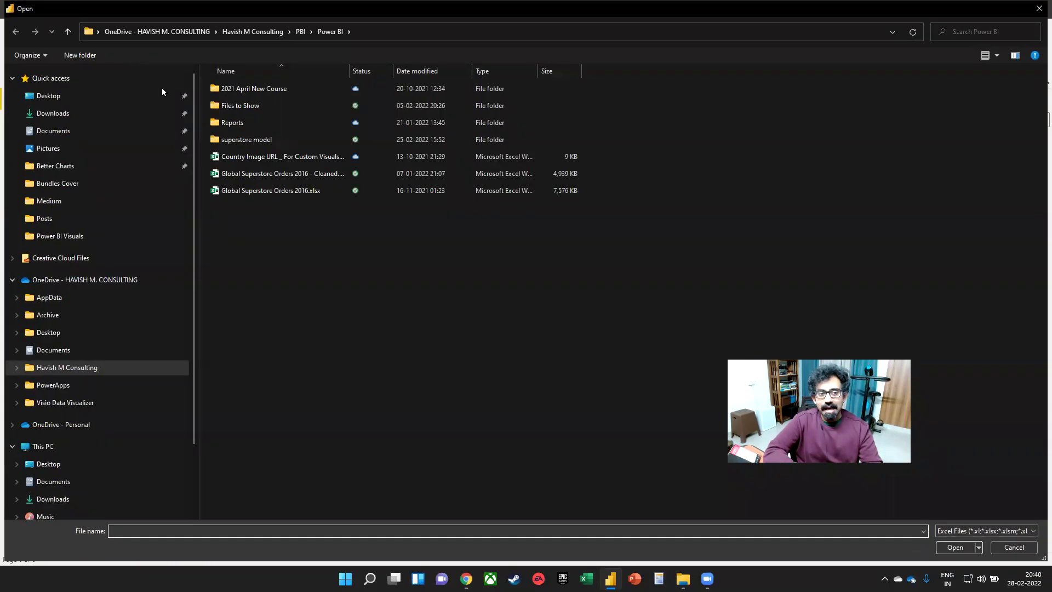
{"action": "left_click", "coordinate": [52, 96]}
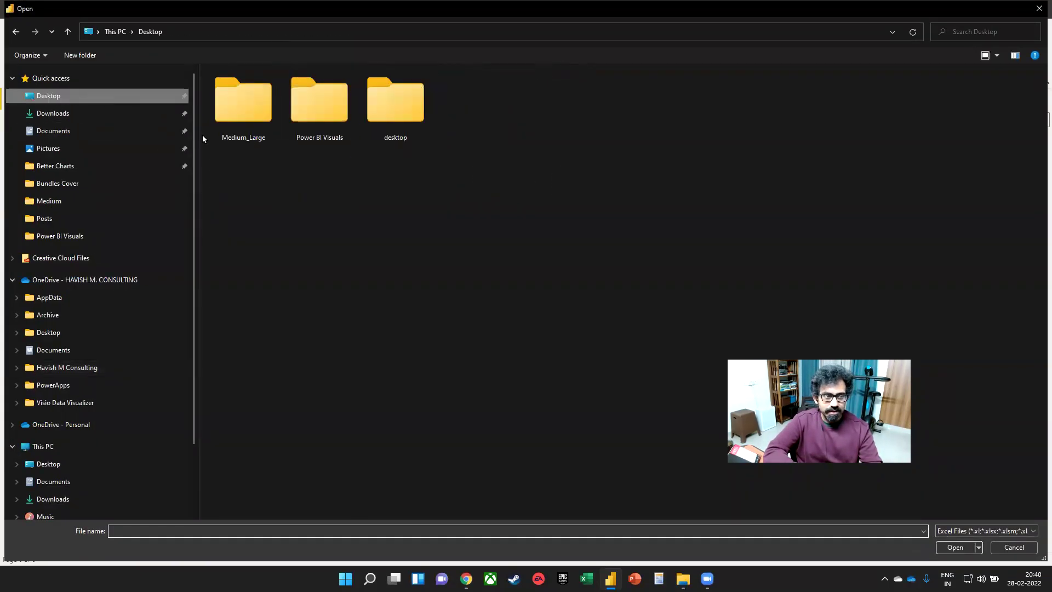
{"action": "double_click", "coordinate": [422, 114]}
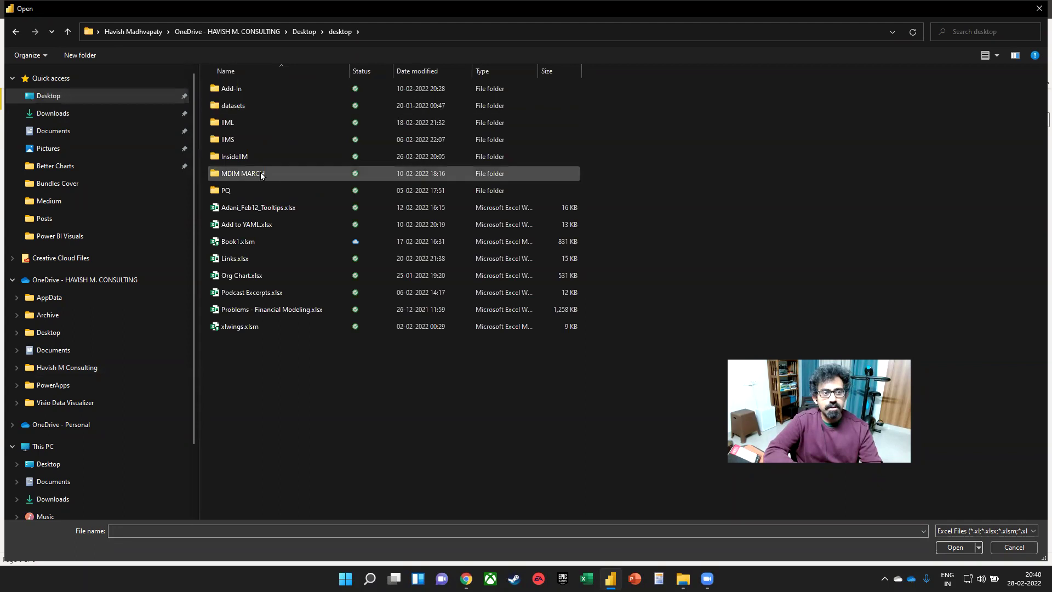
{"action": "double_click", "coordinate": [258, 158]}
{"action": "double_click", "coordinate": [251, 84]}
{"action": "double_click", "coordinate": [262, 106]}
{"action": "double_click", "coordinate": [262, 83]}
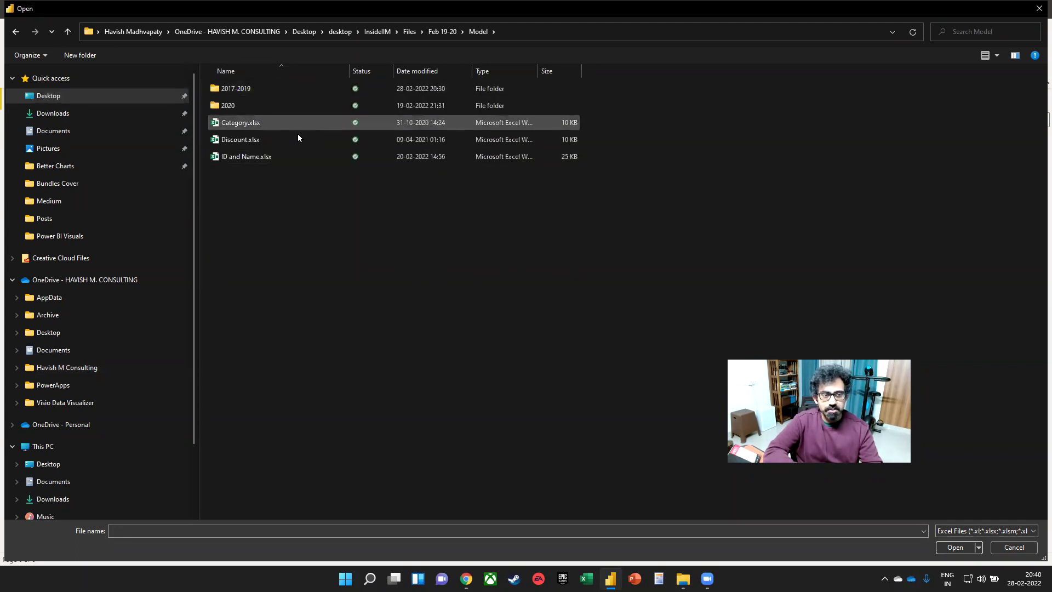
{"action": "left_click", "coordinate": [288, 156]}
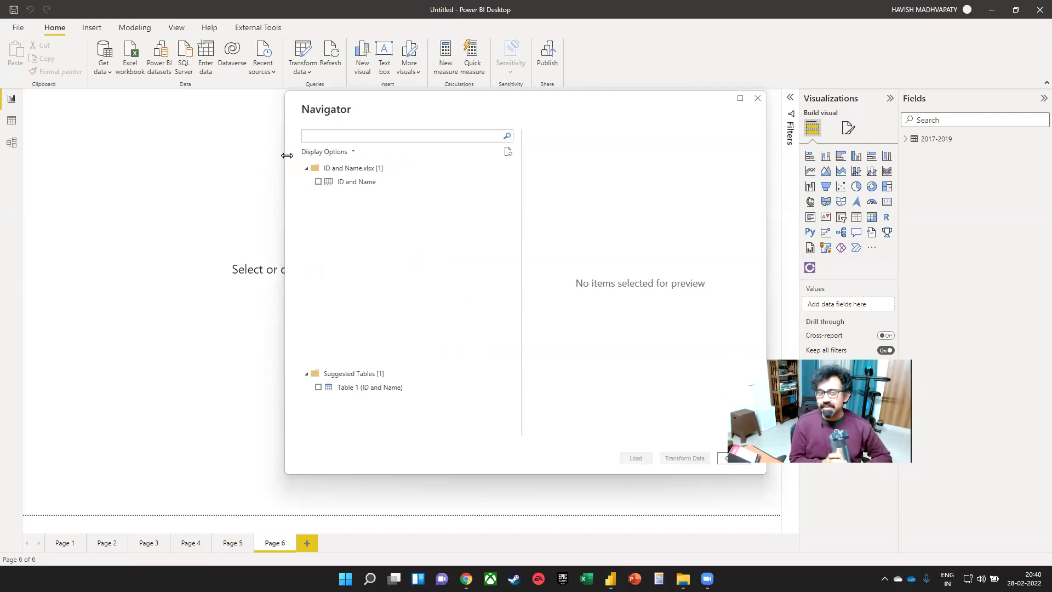
- Select the ID and Name table in Navigator and send it to Power Query with Transform Data
{"action": "left_click", "coordinate": [359, 184]}
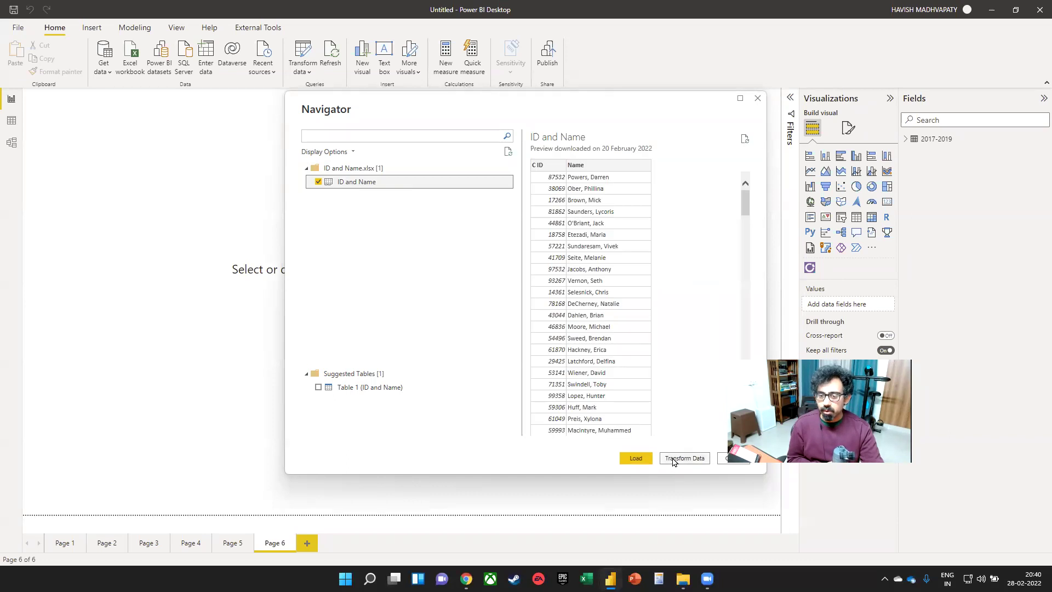
{"action": "left_click", "coordinate": [671, 457]}
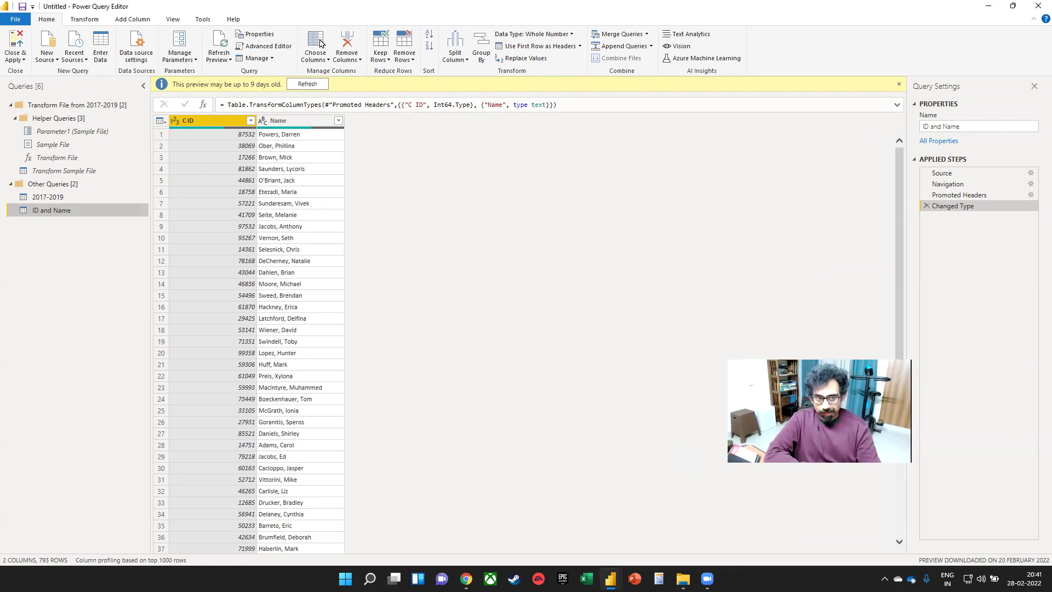
- Filter the C ID column to exclude (null) values, leaving 492 rows
{"action": "left_click", "coordinate": [251, 120]}
{"action": "left_click", "coordinate": [96, 247]}
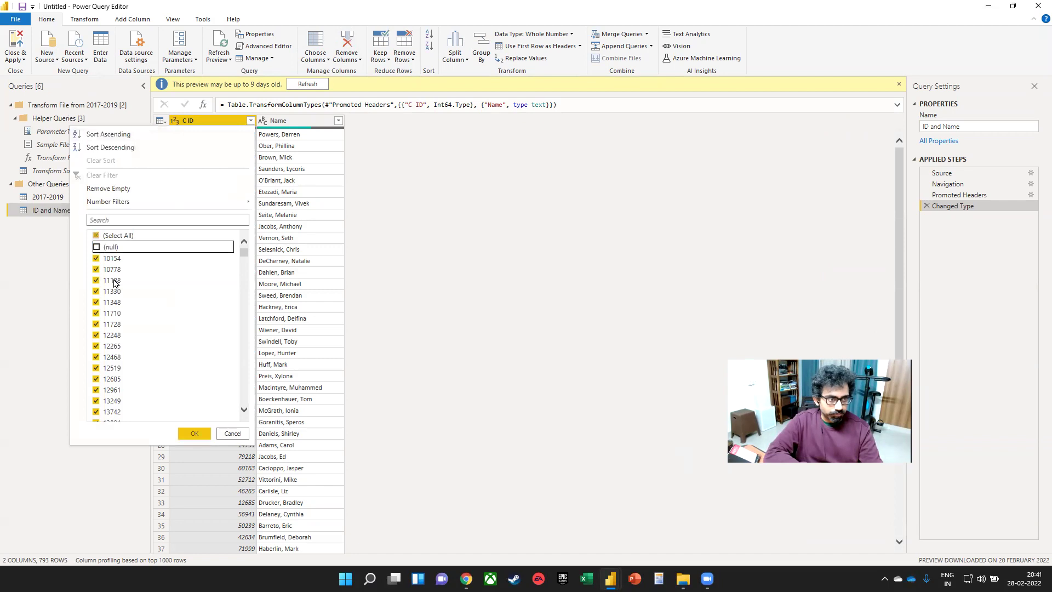
{"action": "left_click", "coordinate": [194, 433]}
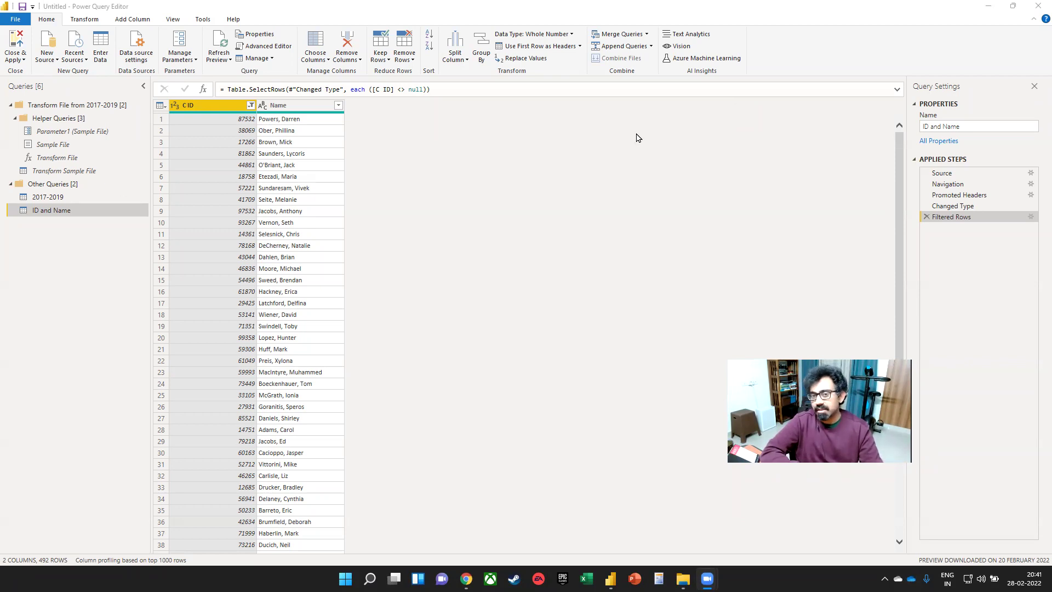
- Select the Name column header in the ID and Name query
{"action": "left_click", "coordinate": [294, 105]}
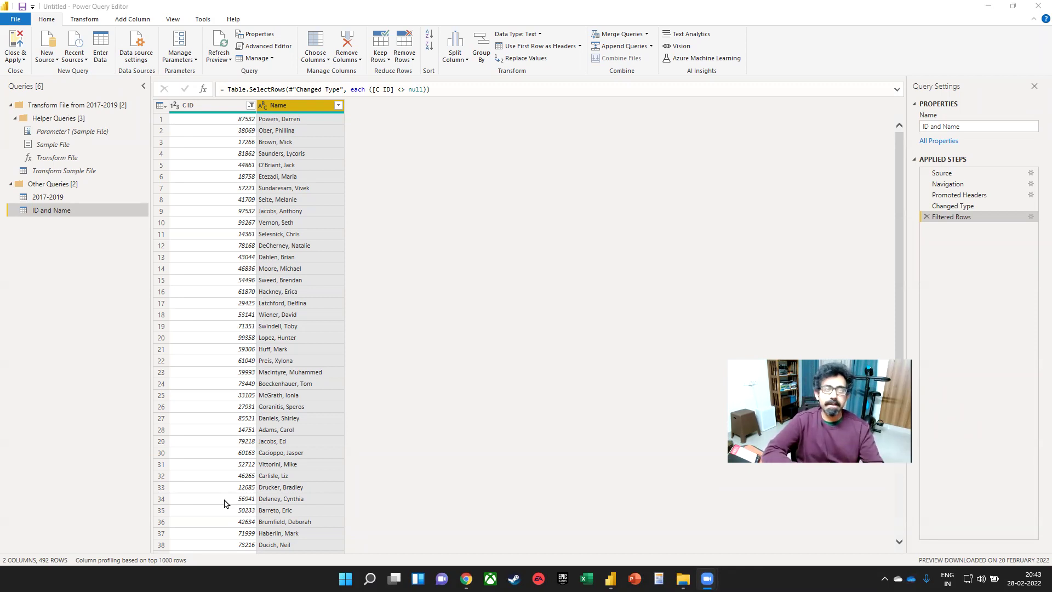
{"action": "left_click", "coordinate": [454, 60]}
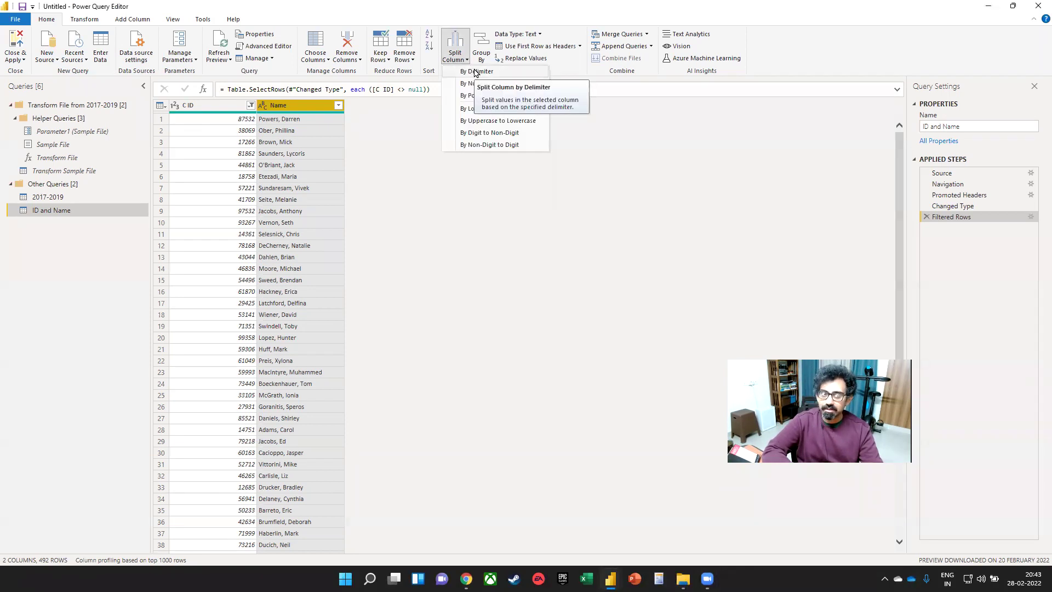
{"action": "left_click", "coordinate": [475, 73]}
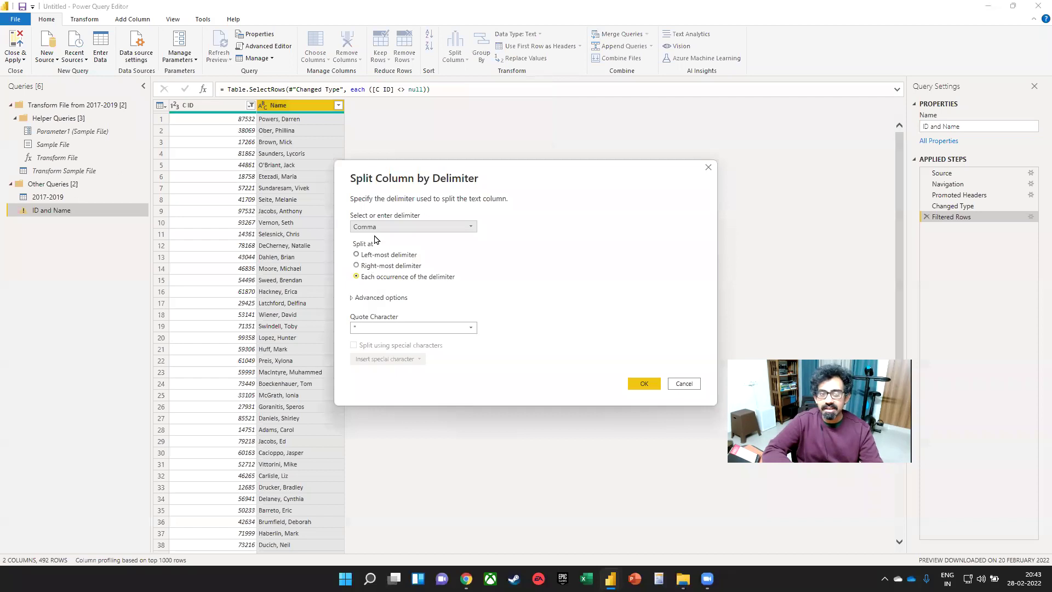
{"action": "left_click", "coordinate": [645, 384]}
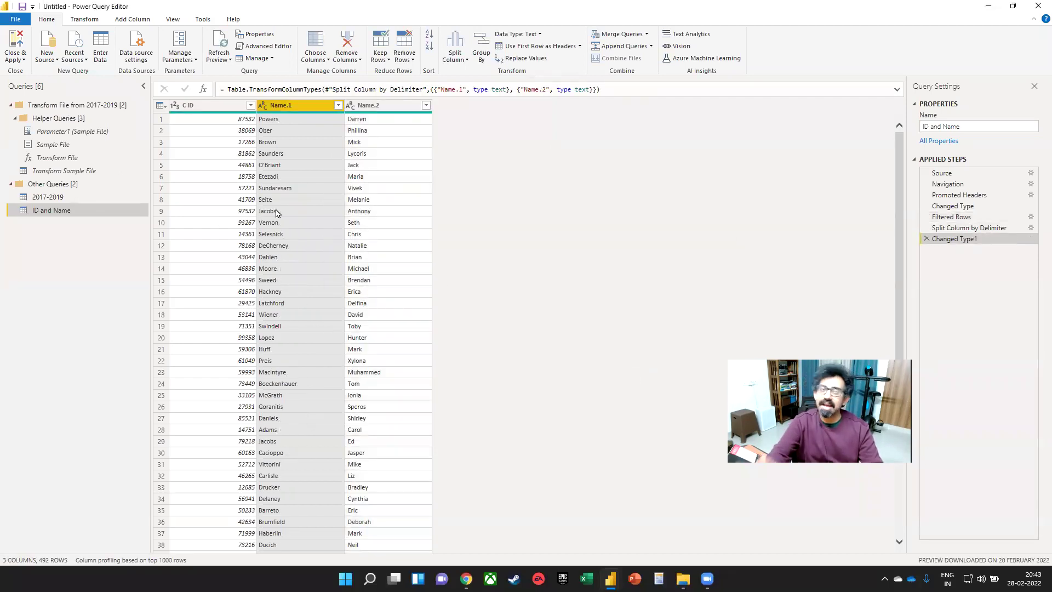
{"action": "left_click", "coordinate": [926, 239]}
{"action": "left_click", "coordinate": [925, 227]}
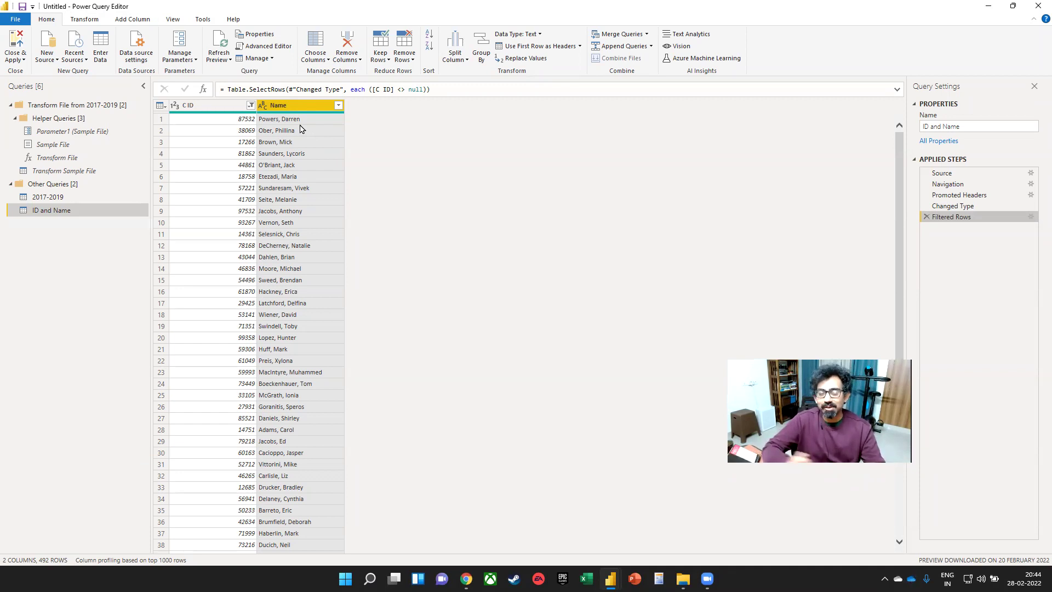
- Add a column from examples using two sample names reordered as first name then surname
{"action": "right_click", "coordinate": [297, 108]}
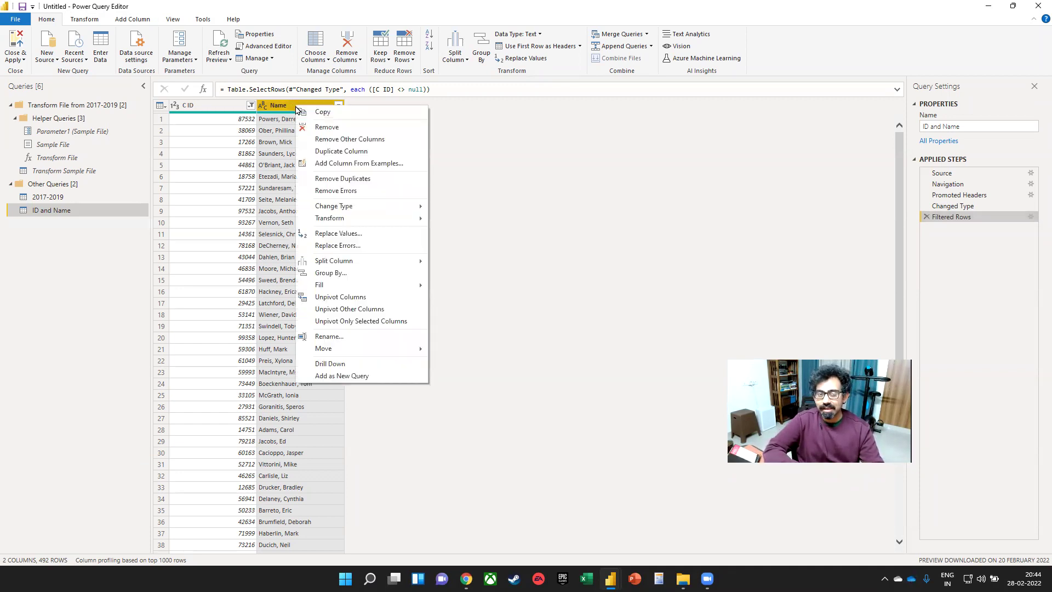
{"action": "mouse_move", "coordinate": [353, 261]}
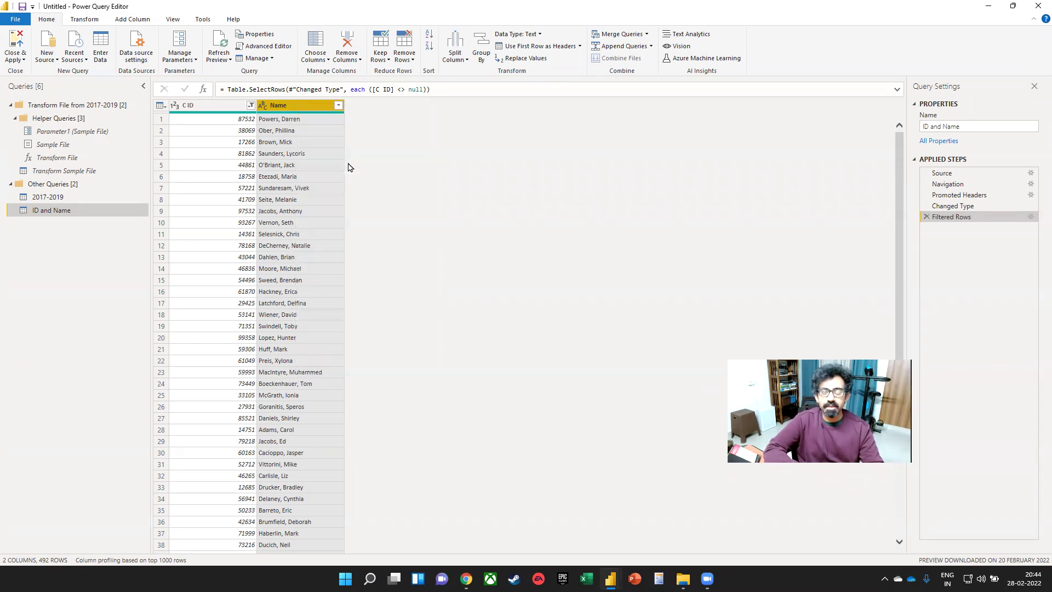
{"action": "left_click", "coordinate": [349, 166]}
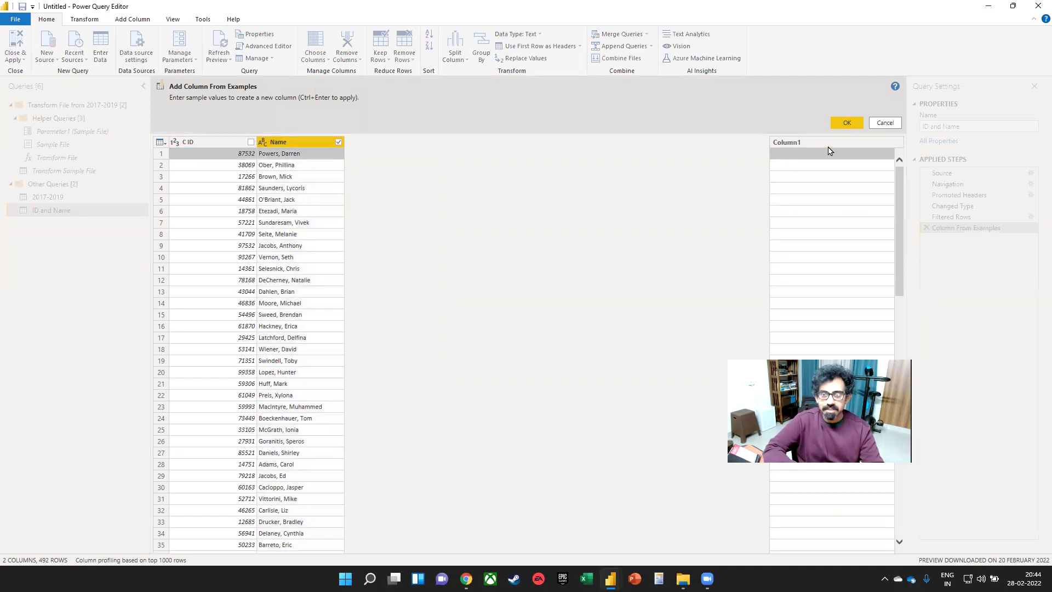
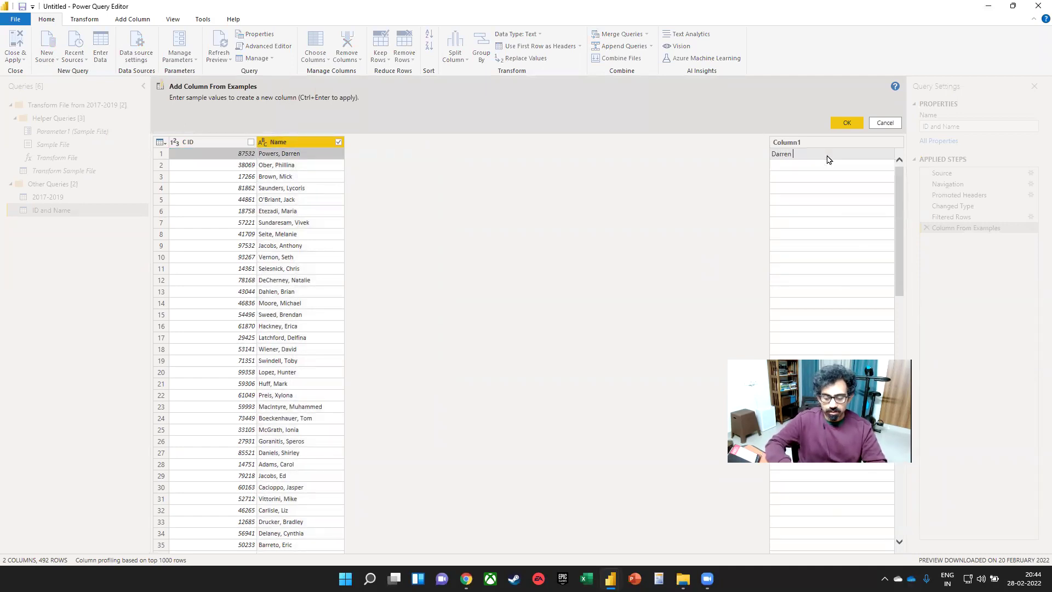
{"action": "key", "text": "Return"}
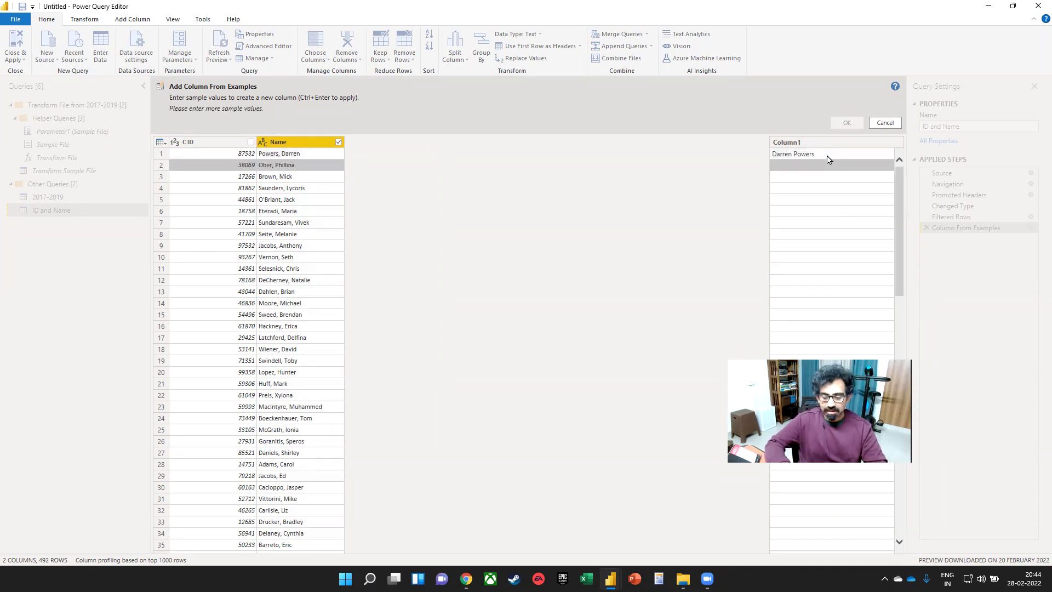
{"action": "key", "text": "Return"}
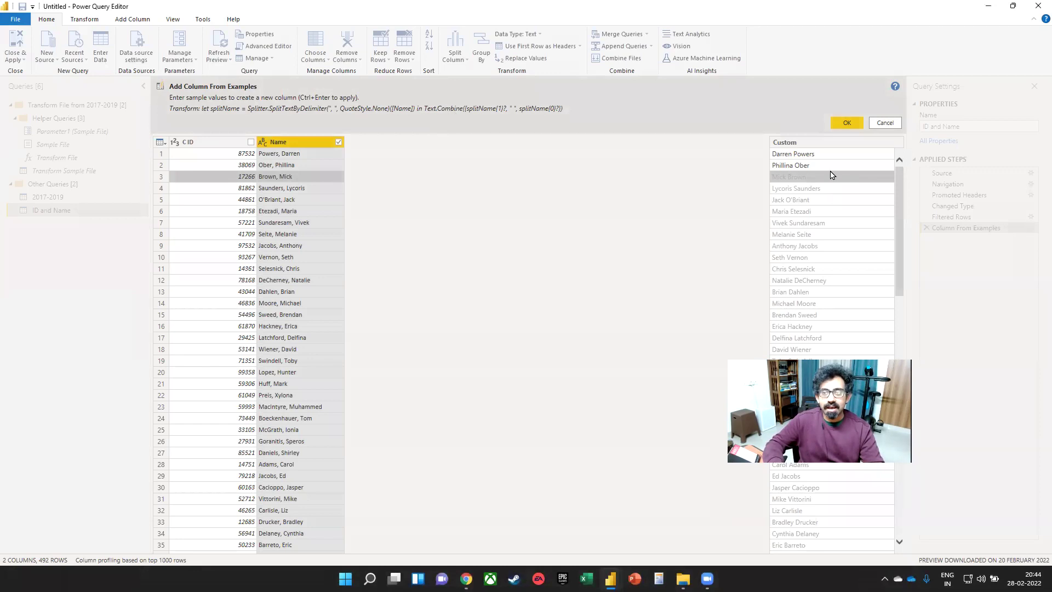
{"action": "left_click", "coordinate": [846, 121]}
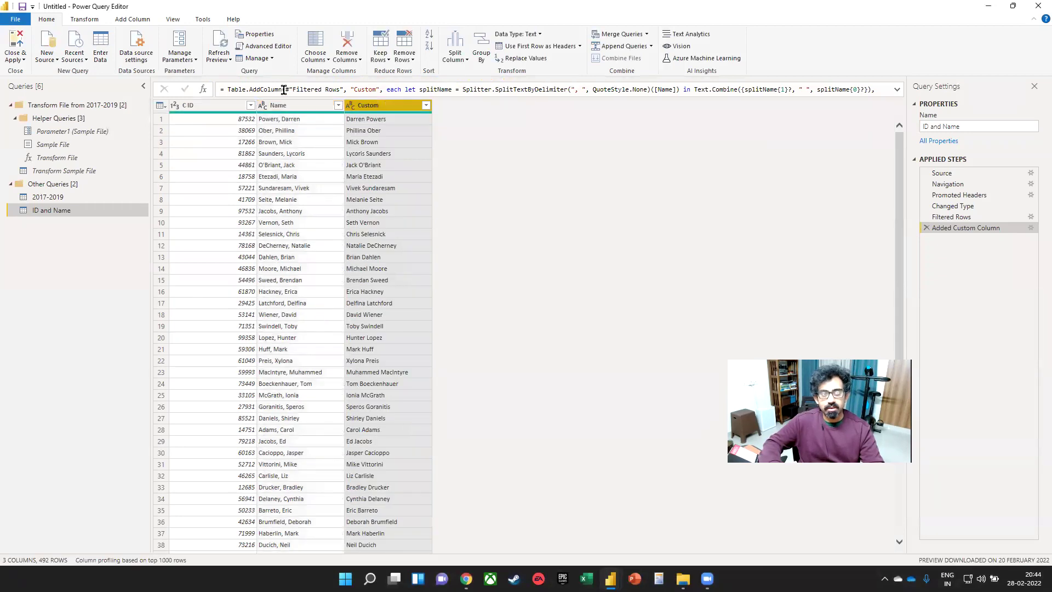
- Remove the original comma-separated Name column and rename the new Custom column to Name
{"action": "right_click", "coordinate": [318, 108]}
{"action": "left_click", "coordinate": [350, 124]}
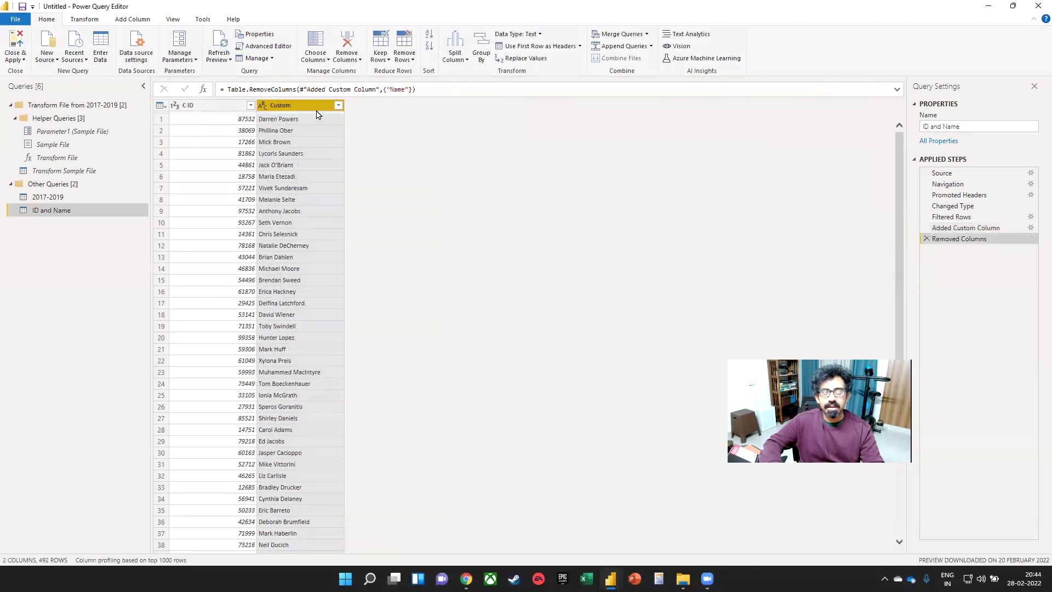
{"action": "double_click", "coordinate": [312, 107]}
{"action": "type", "text": "M"}
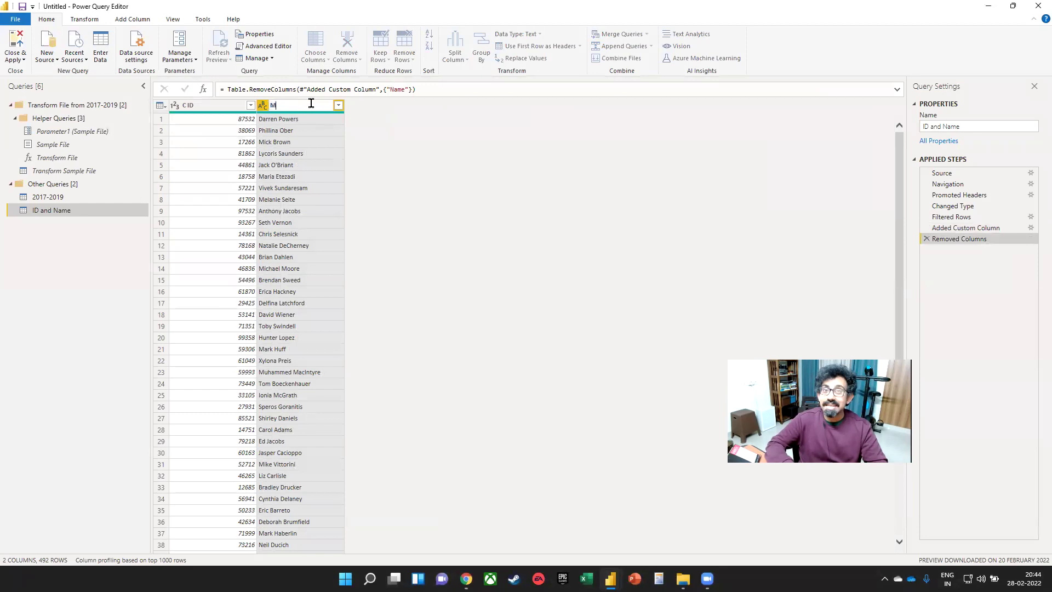
{"action": "type", "text": "Name"}
{"action": "key", "text": "Return"}
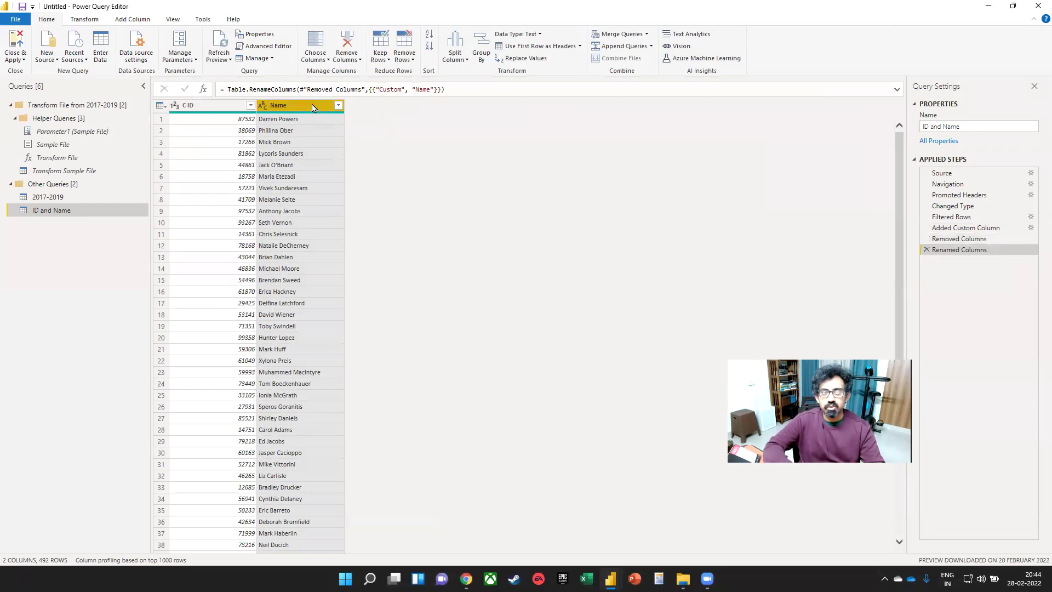
- Start another column from examples on Name, entering a first sample e-mail address
{"action": "right_click", "coordinate": [312, 106]}
{"action": "left_click", "coordinate": [345, 162]}
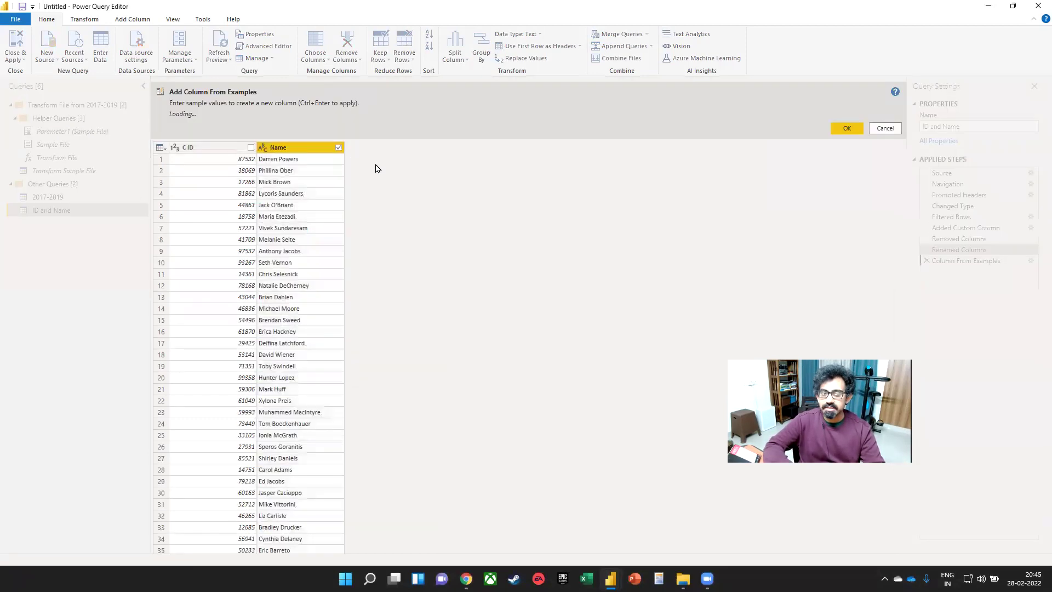
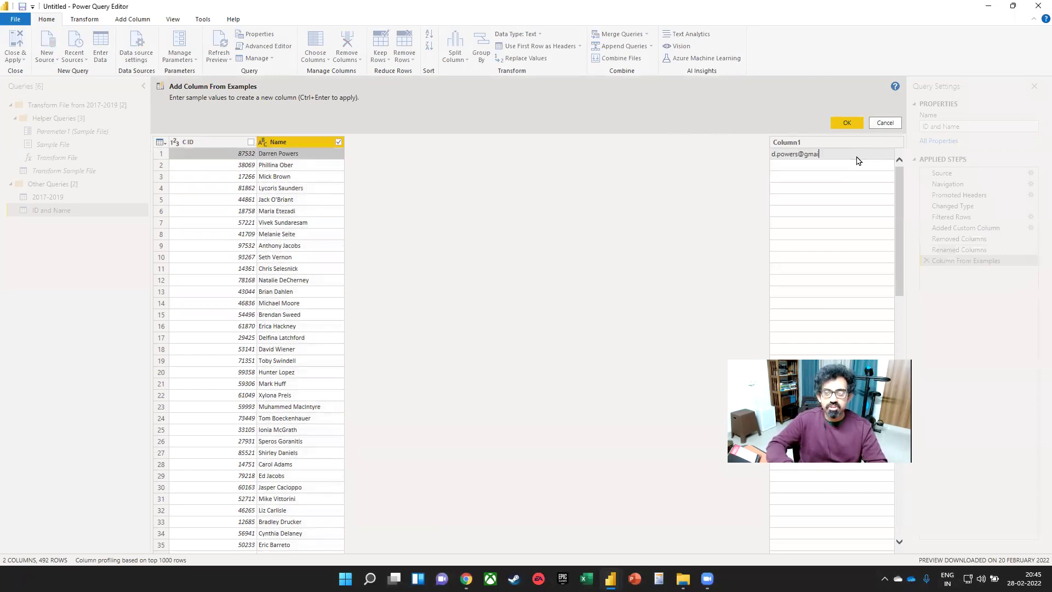
{"action": "key", "text": "Return"}
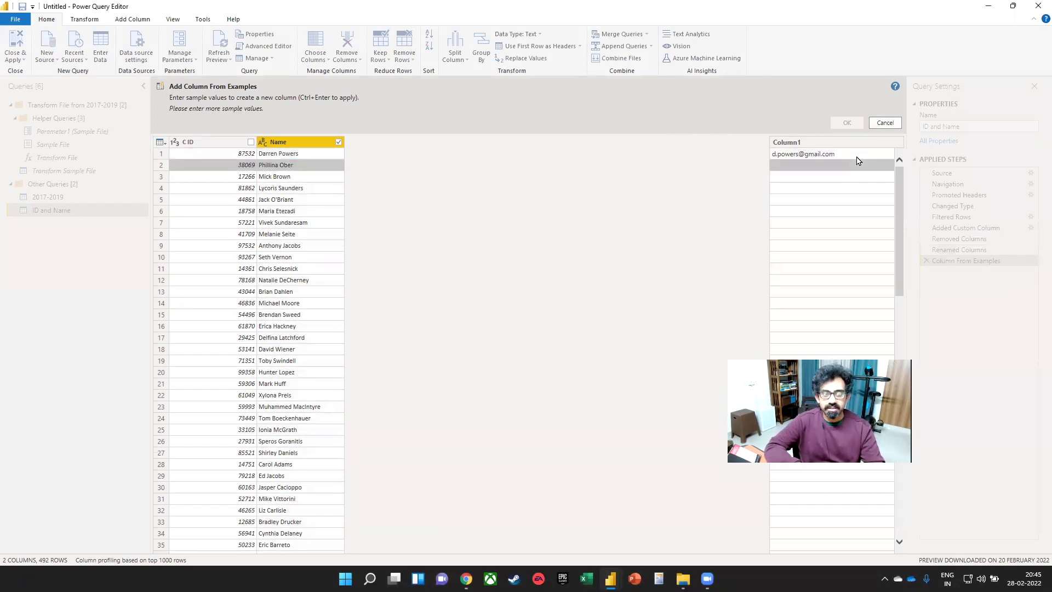
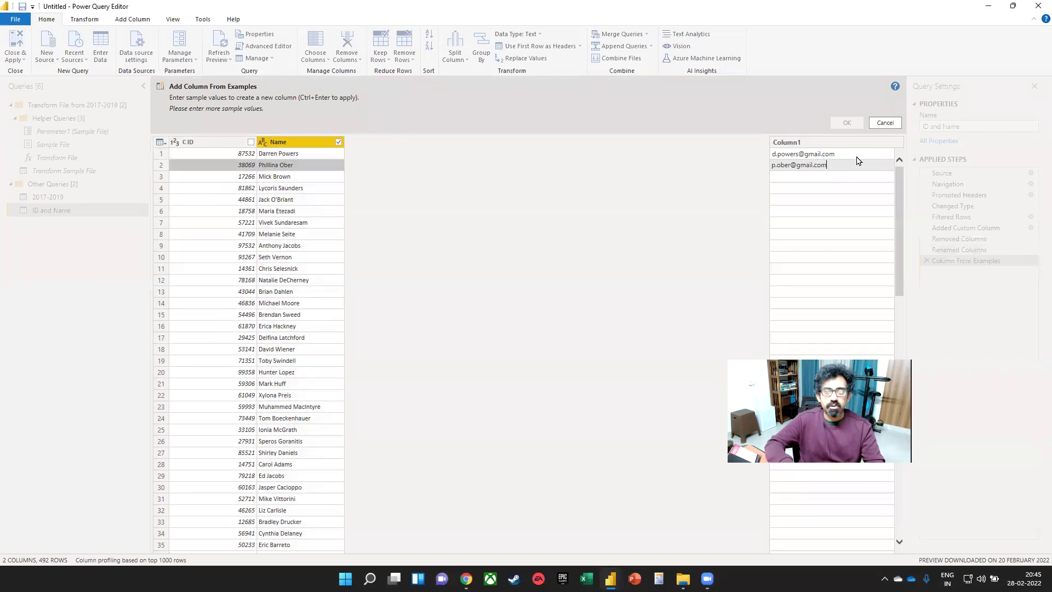
{"action": "key", "text": "Return"}
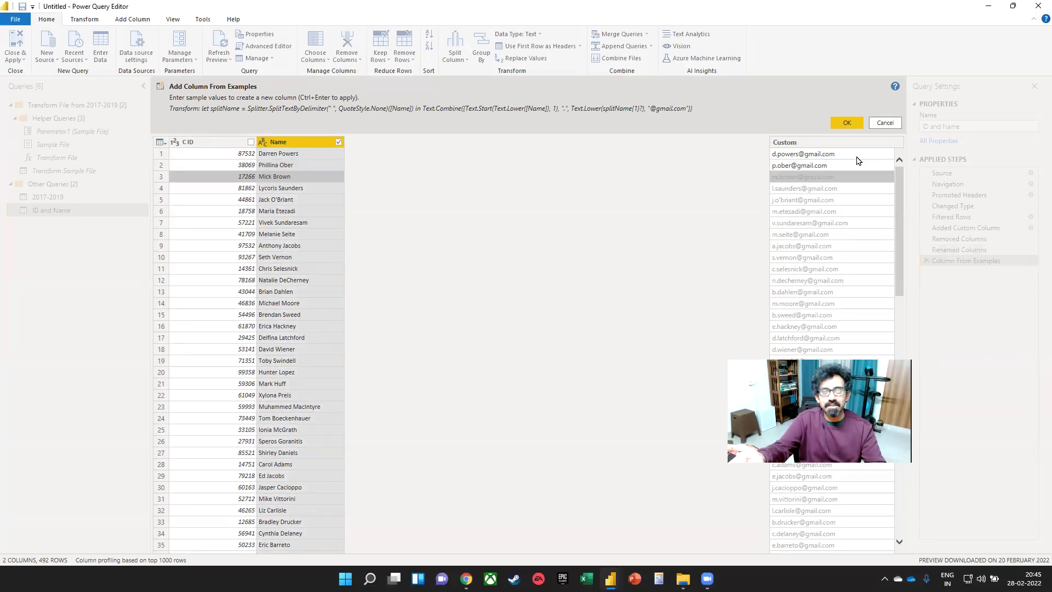
{"action": "key", "text": "ctrl"}
{"action": "key", "text": "ctrl"}
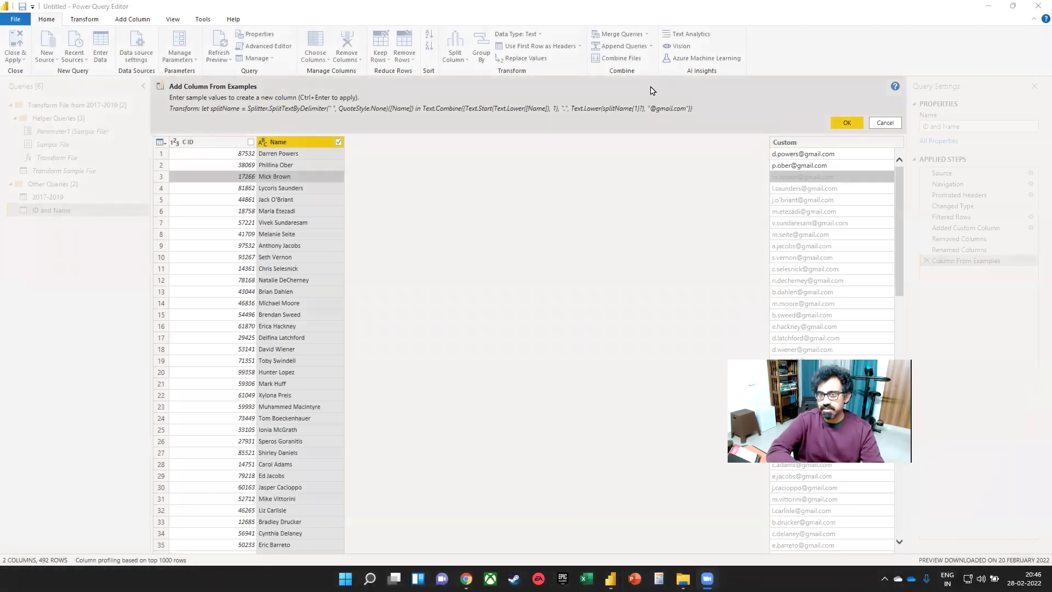
{"action": "left_click", "coordinate": [846, 122]}
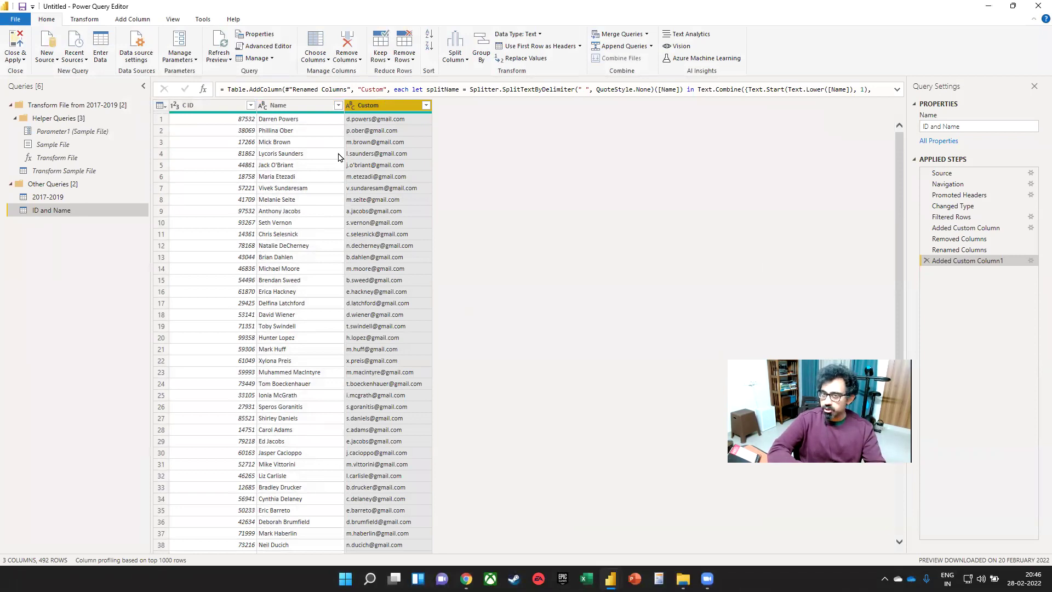
- Rename the 2017-2019 query to Fact_Sales
{"action": "double_click", "coordinate": [92, 196]}
{"action": "type", "text": "D"}
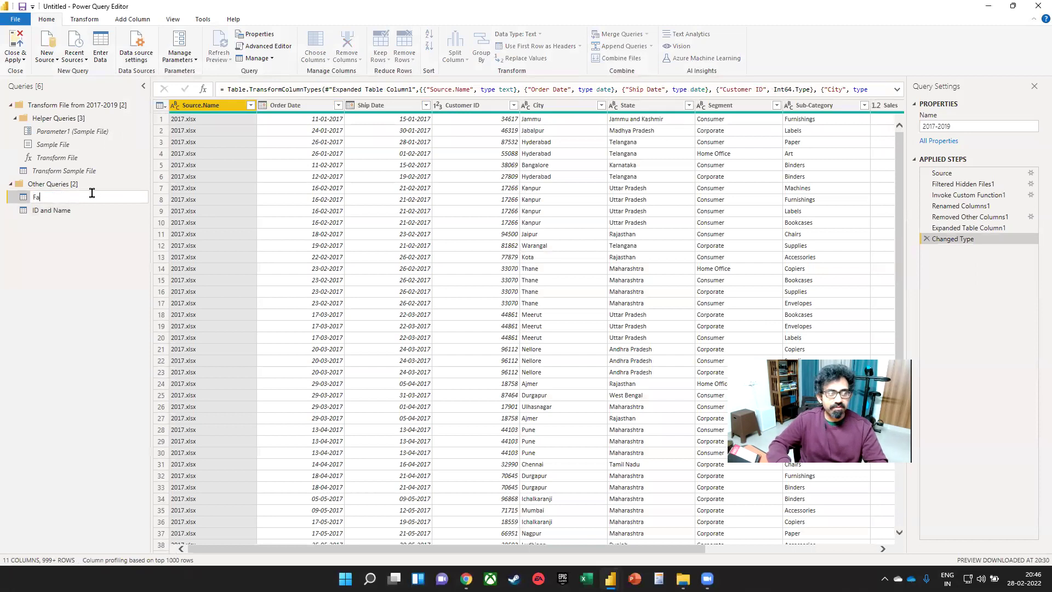
{"action": "type", "text": "act_Sales"}
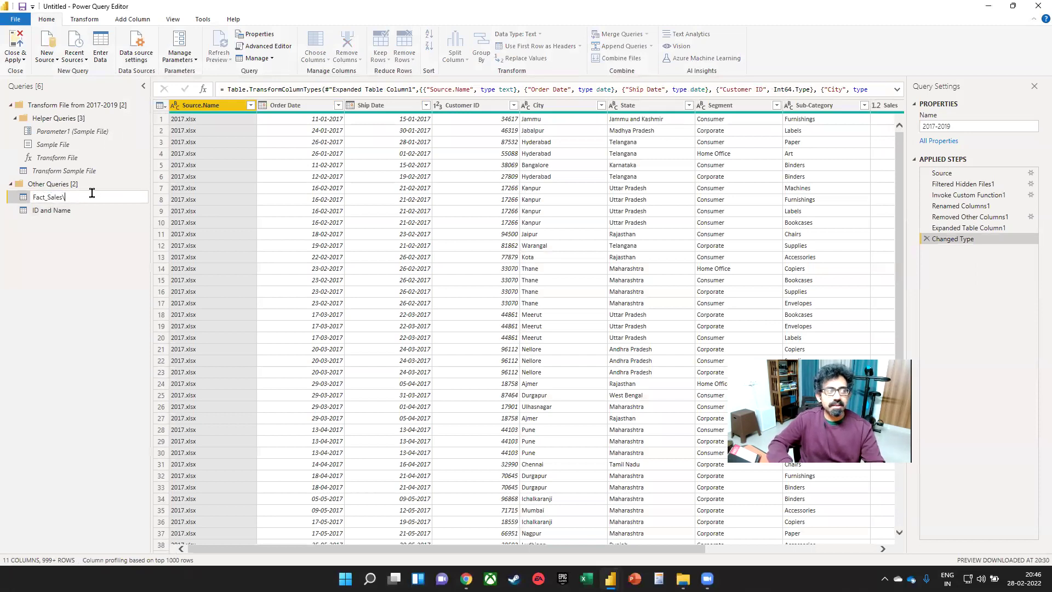
{"action": "key", "text": "Return"}
- Rename the ID and Name query to Dim_ID, then select Customer ID in Fact_Sales
{"action": "left_click", "coordinate": [83, 210]}
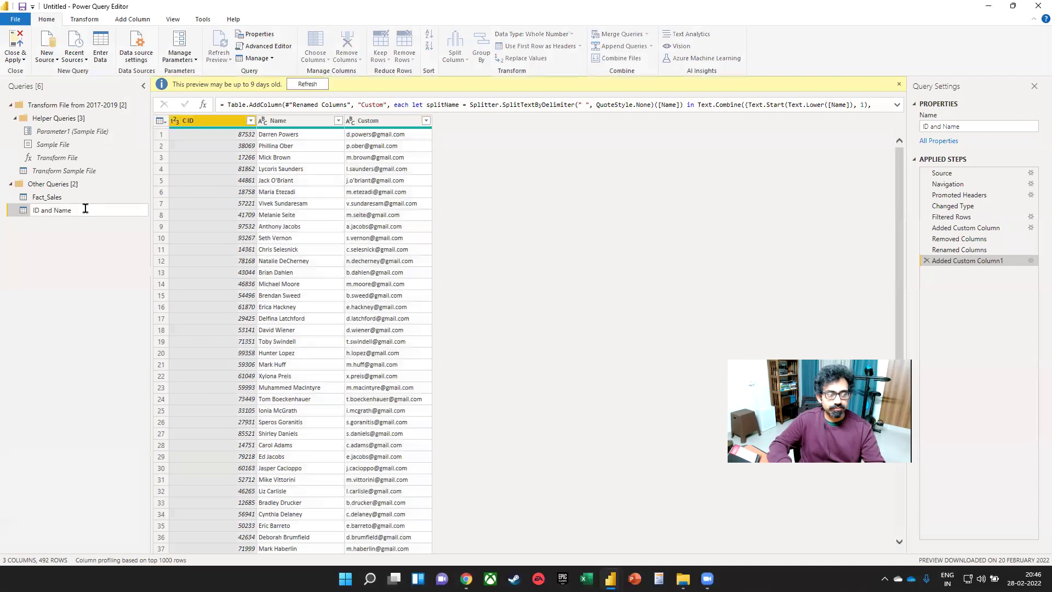
{"action": "key", "text": "ctrl+a"}
{"action": "type", "text": "Dim"}
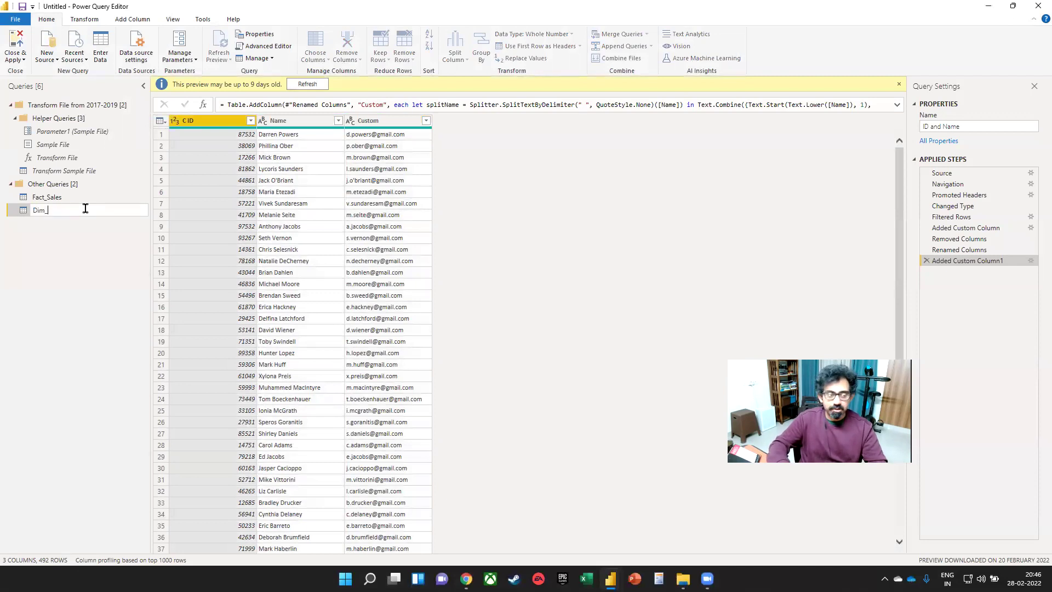
{"action": "type", "text": "_I"}
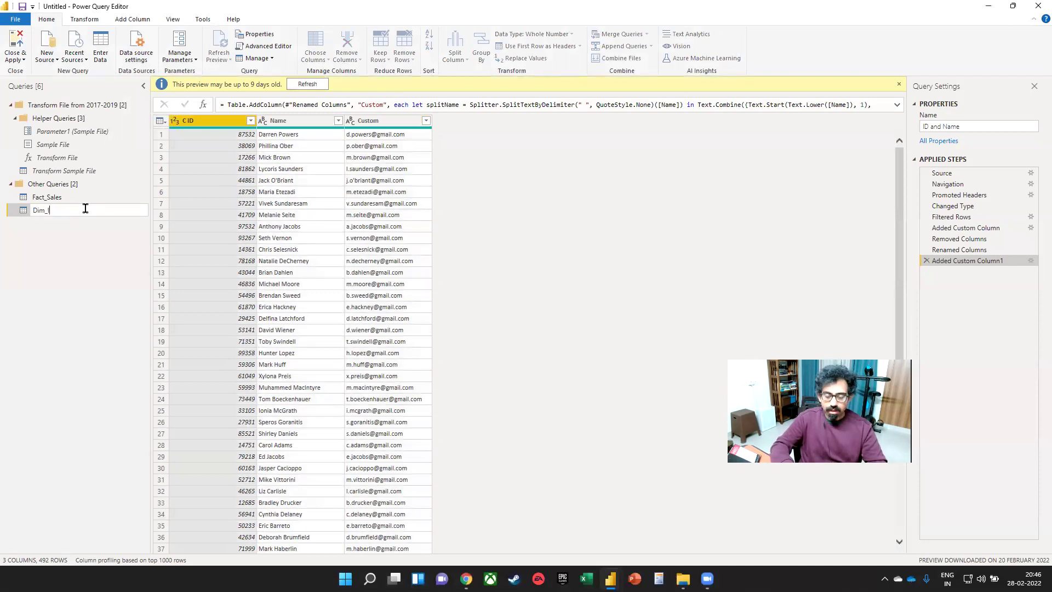
{"action": "type", "text": "D"}
{"action": "key", "text": "Return"}
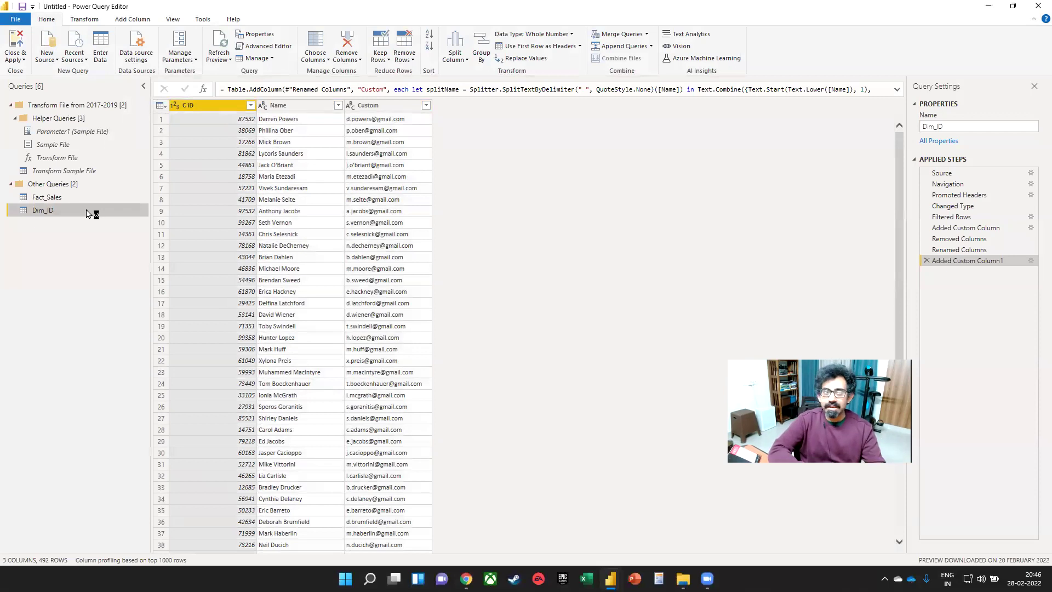
{"action": "left_click", "coordinate": [88, 198]}
{"action": "left_click", "coordinate": [469, 112]}
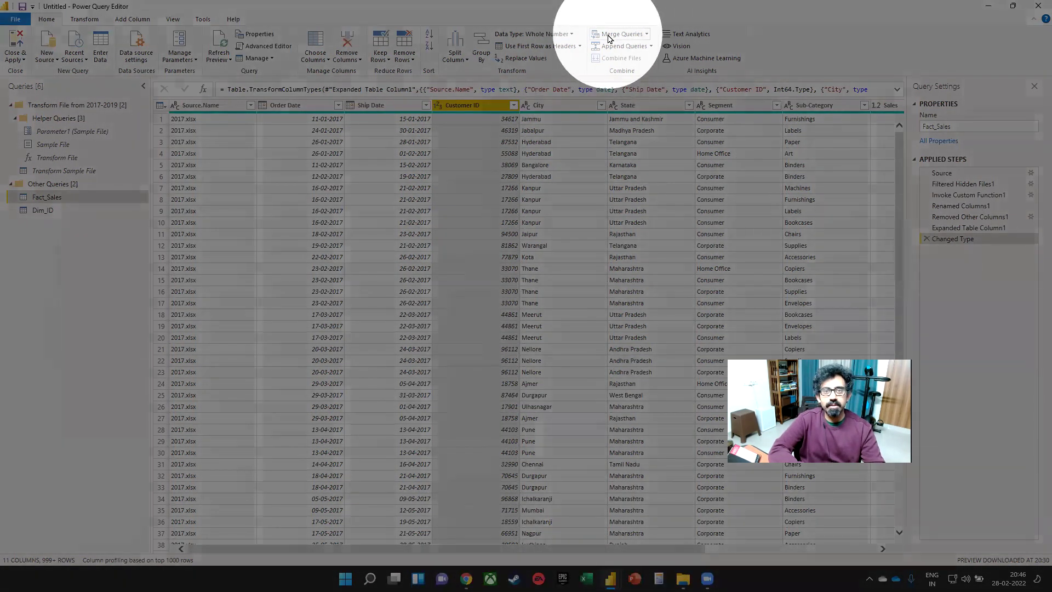
- Left-outer merge Fact_Sales with Dim_ID, matching Customer ID to C ID
{"action": "left_click", "coordinate": [609, 35]}
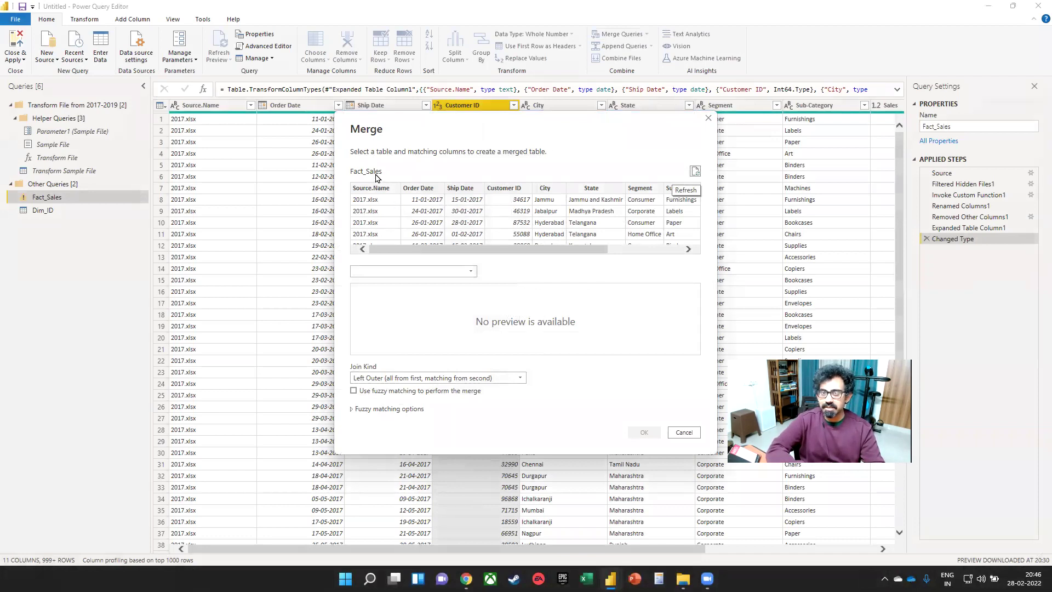
{"action": "left_click", "coordinate": [399, 271]}
{"action": "left_click", "coordinate": [386, 304]}
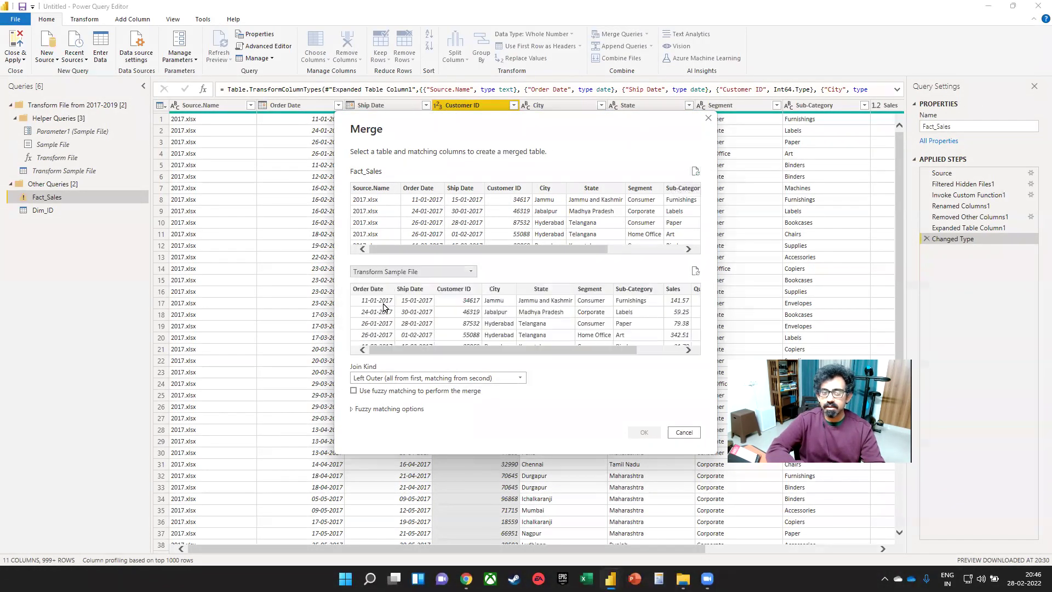
{"action": "left_click", "coordinate": [380, 272]}
{"action": "left_click", "coordinate": [380, 282]}
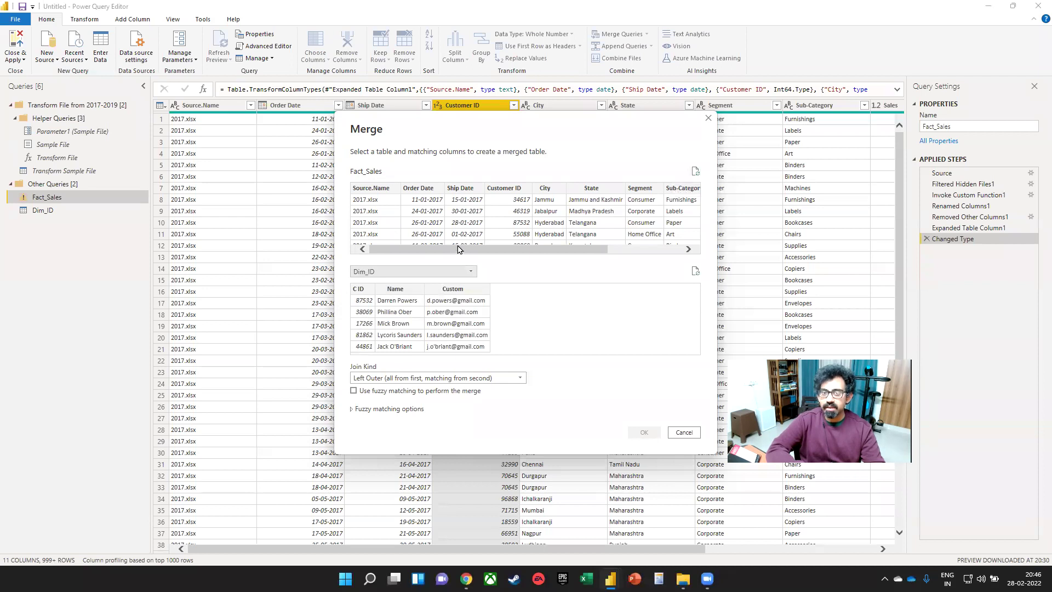
{"action": "left_click", "coordinate": [505, 189]}
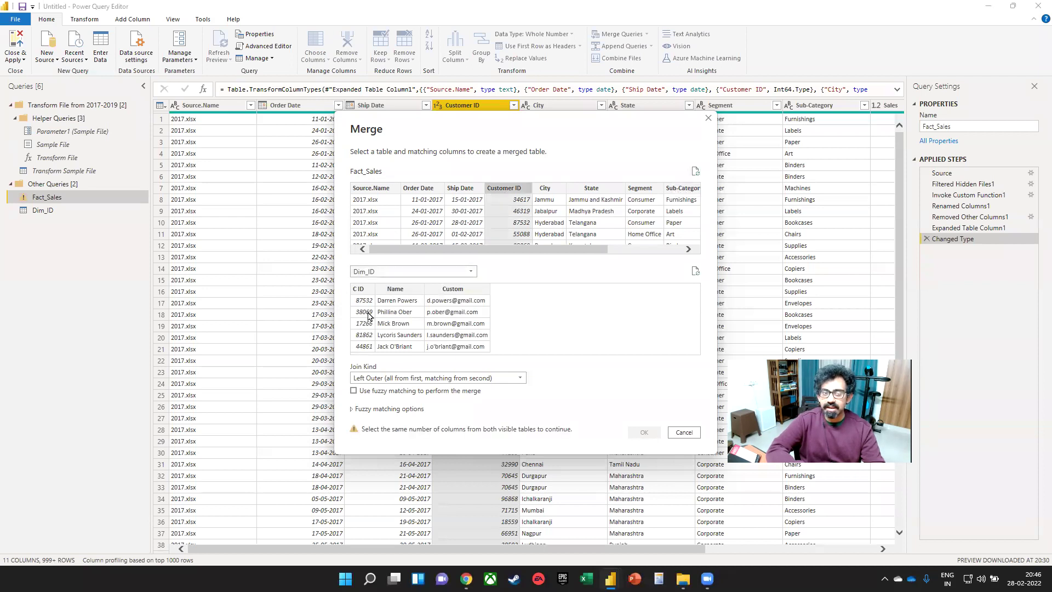
{"action": "left_click", "coordinate": [356, 291]}
{"action": "left_click", "coordinate": [643, 433]}
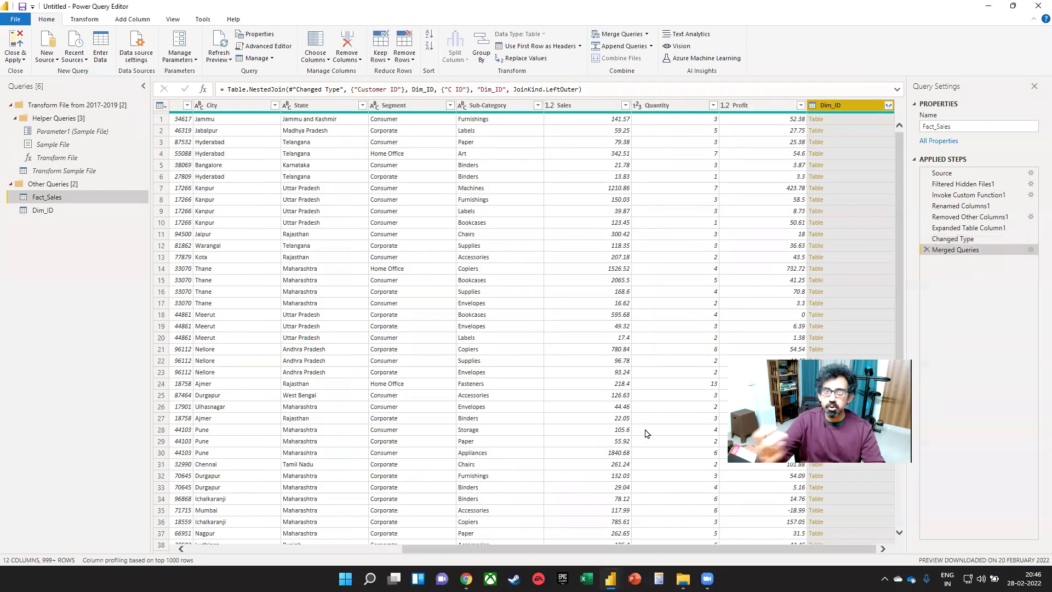
- Expand the Dim_ID column into Name and Custom, excluding C ID and the prefix
{"action": "left_click", "coordinate": [887, 106]}
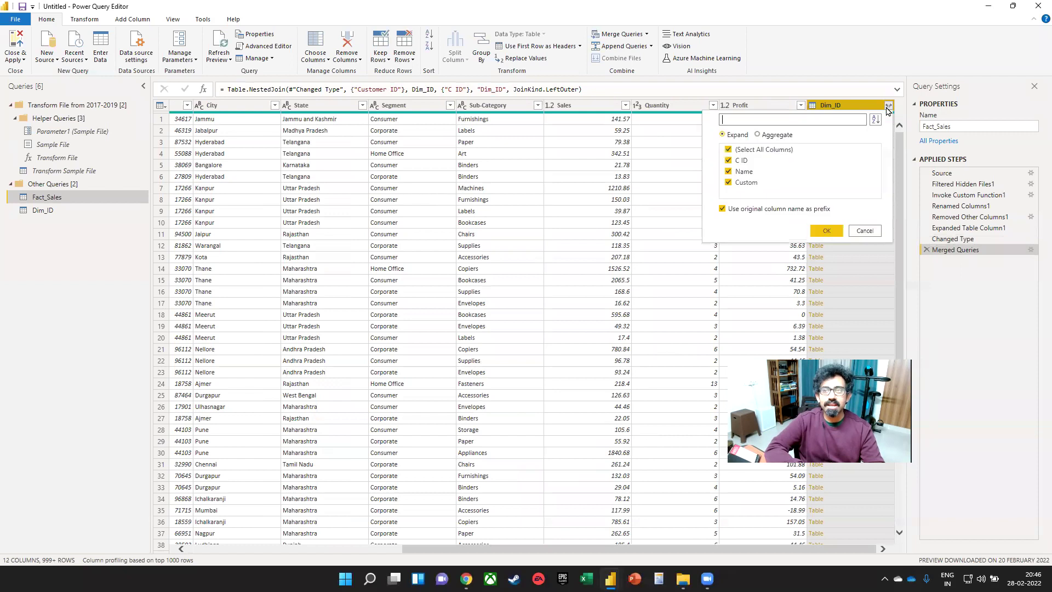
{"action": "left_click", "coordinate": [741, 160]}
{"action": "left_click", "coordinate": [722, 209]}
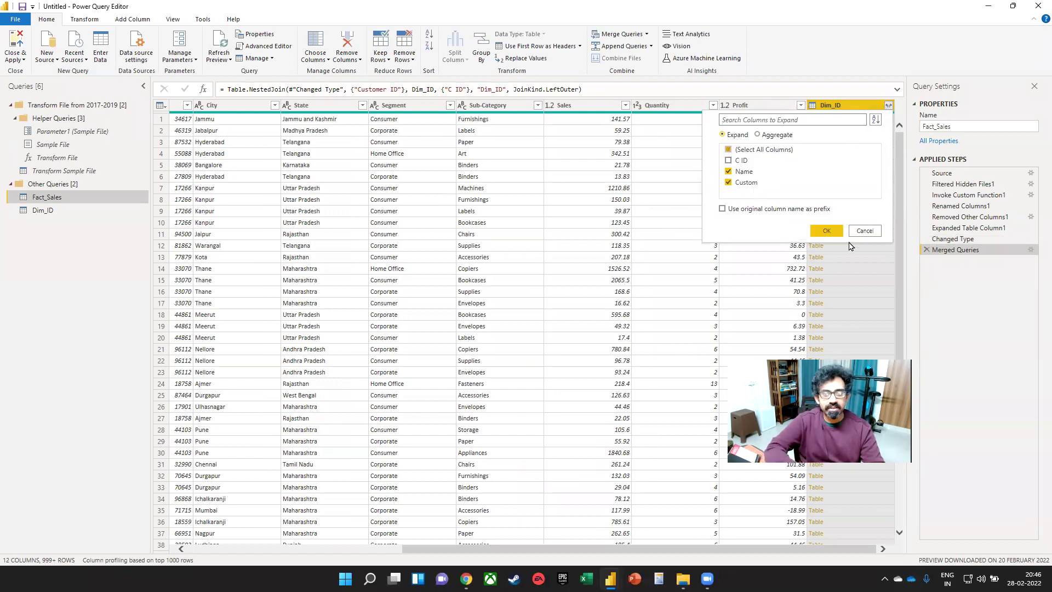
{"action": "left_click", "coordinate": [826, 230]}
- Rename the Custom column in the Dim_ID query to EMail
{"action": "left_click", "coordinate": [61, 210]}
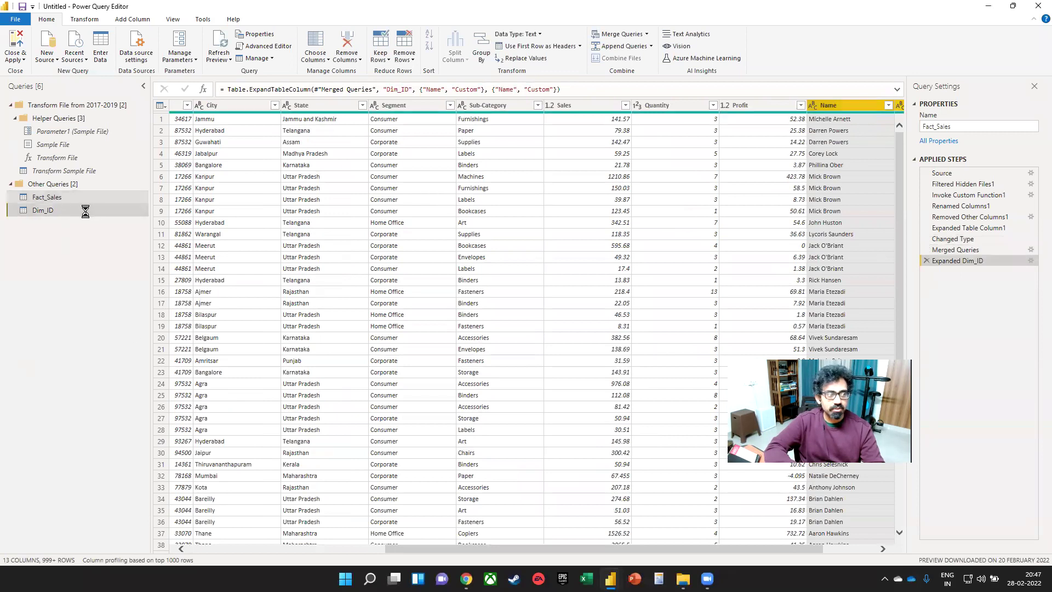
{"action": "double_click", "coordinate": [378, 121]}
{"action": "type", "text": "EMail"}
{"action": "key", "text": "Return"}
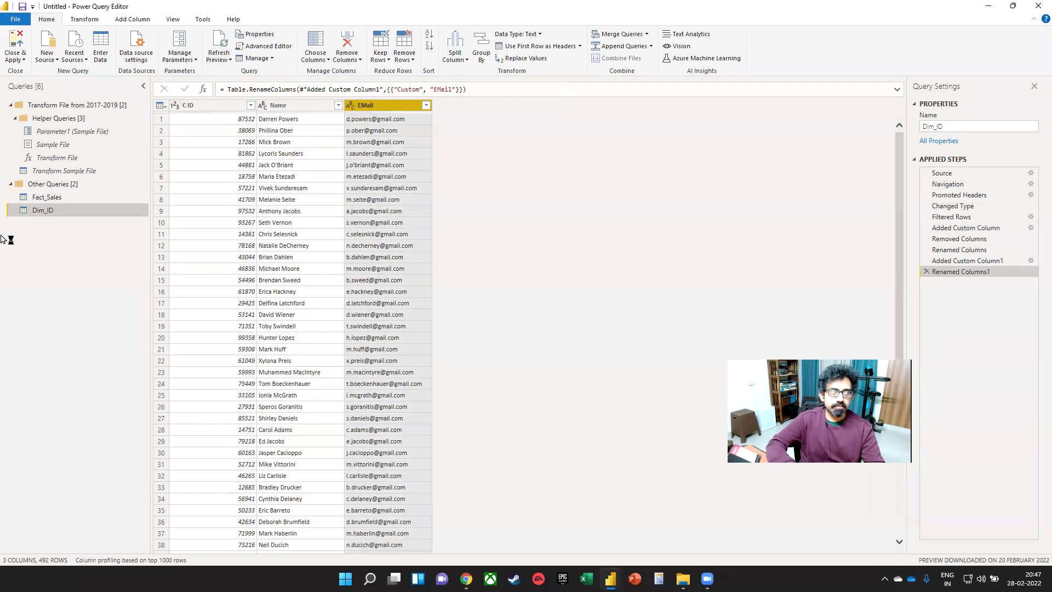
- Redo the Dim_ID expansion in Fact_Sales to bring in Name and EMail, then Close & Apply
{"action": "left_click", "coordinate": [52, 198]}
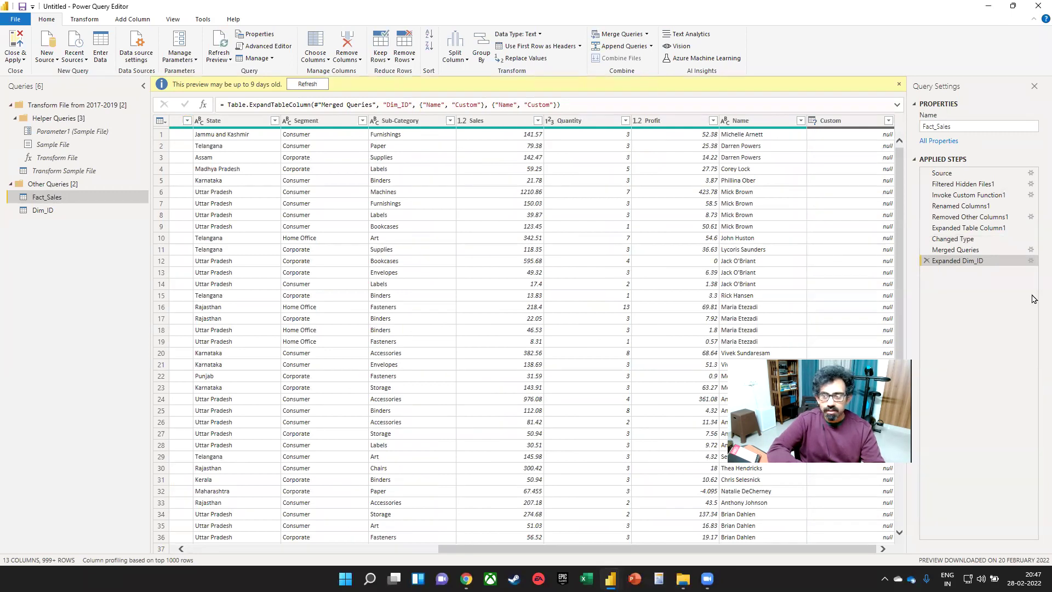
{"action": "left_click", "coordinate": [926, 261]}
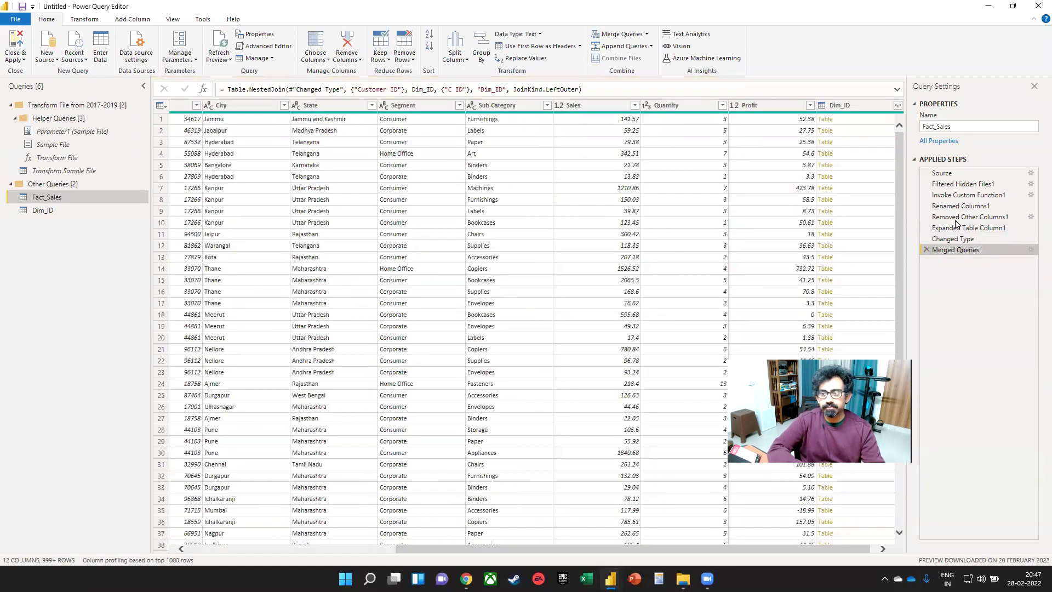
{"action": "left_click", "coordinate": [901, 106]}
{"action": "left_click", "coordinate": [888, 106]}
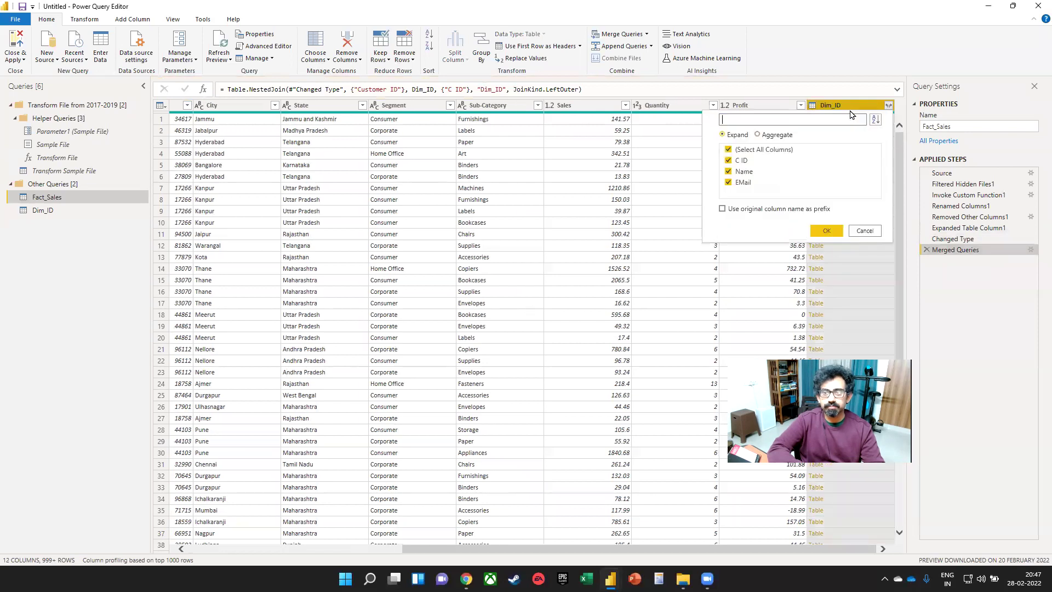
{"action": "left_click", "coordinate": [741, 161]}
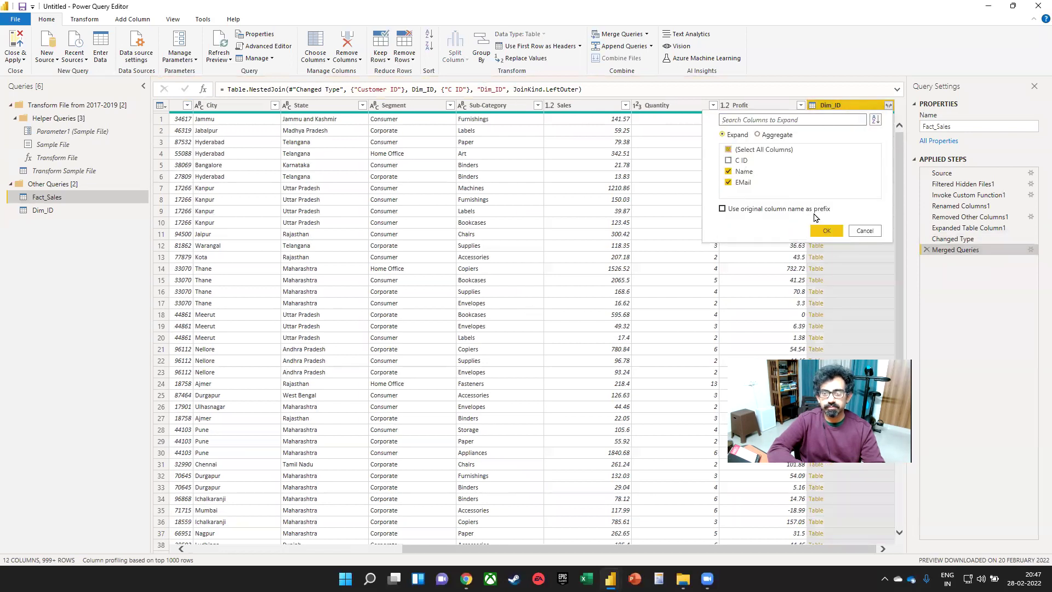
{"action": "left_click", "coordinate": [826, 231]}
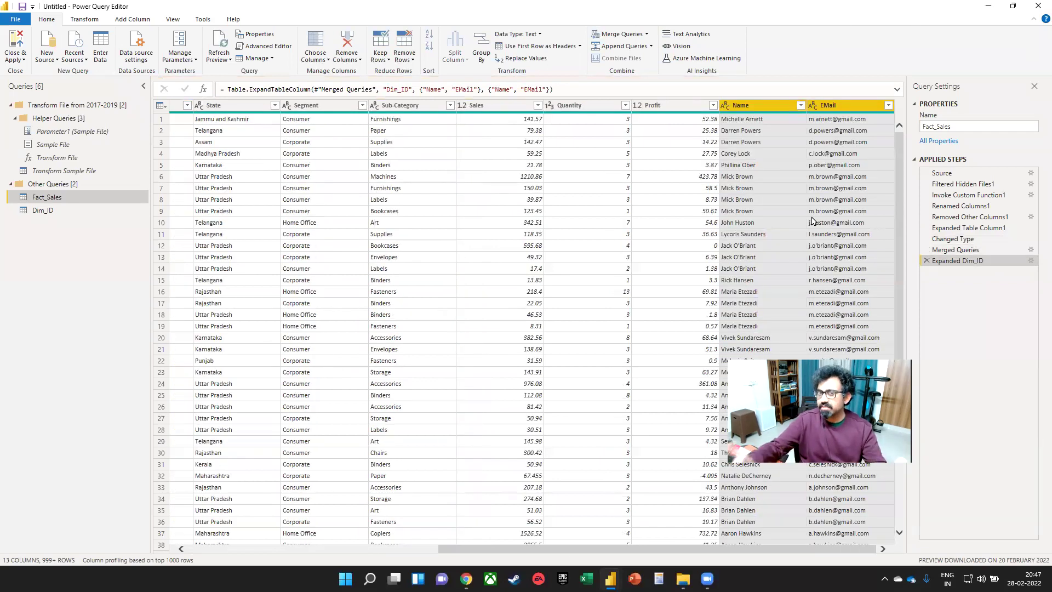
{"action": "left_click", "coordinate": [18, 40]}
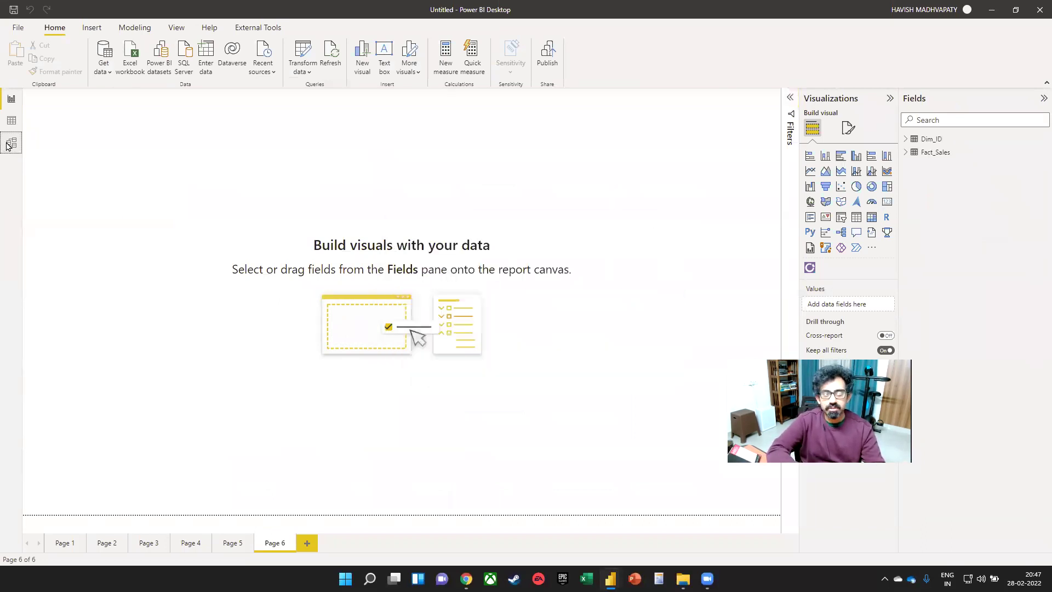
- Delete the existing Fact_Sales–Dim_ID relationship and redraw it from C ID to Customer ID
{"action": "left_click", "coordinate": [11, 142]}
{"action": "left_click_drag", "start_coordinate": [325, 141], "coordinate": [408, 328]}
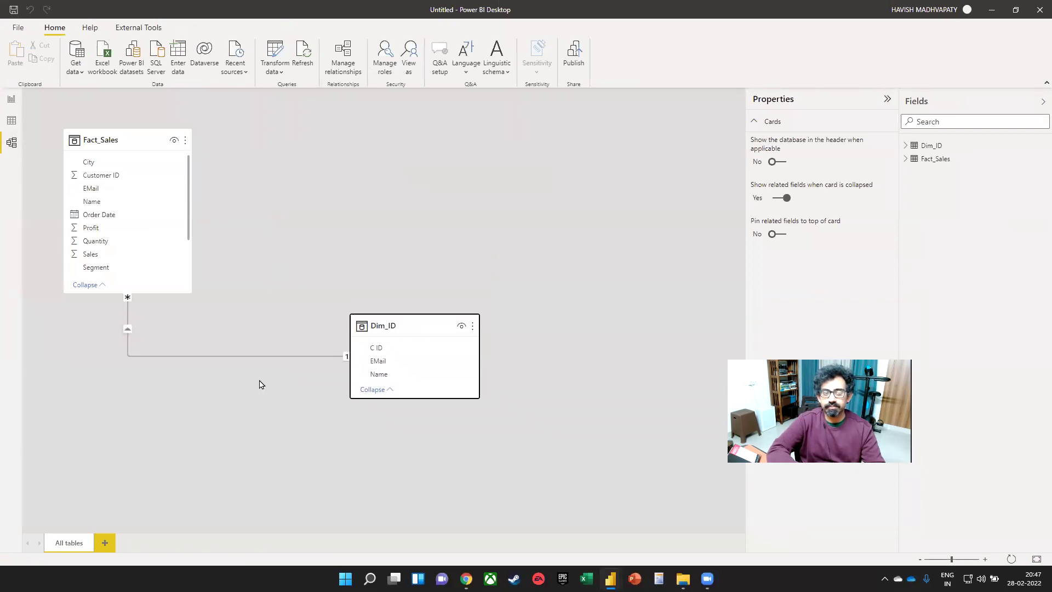
{"action": "right_click", "coordinate": [259, 356]}
{"action": "left_click", "coordinate": [274, 366]}
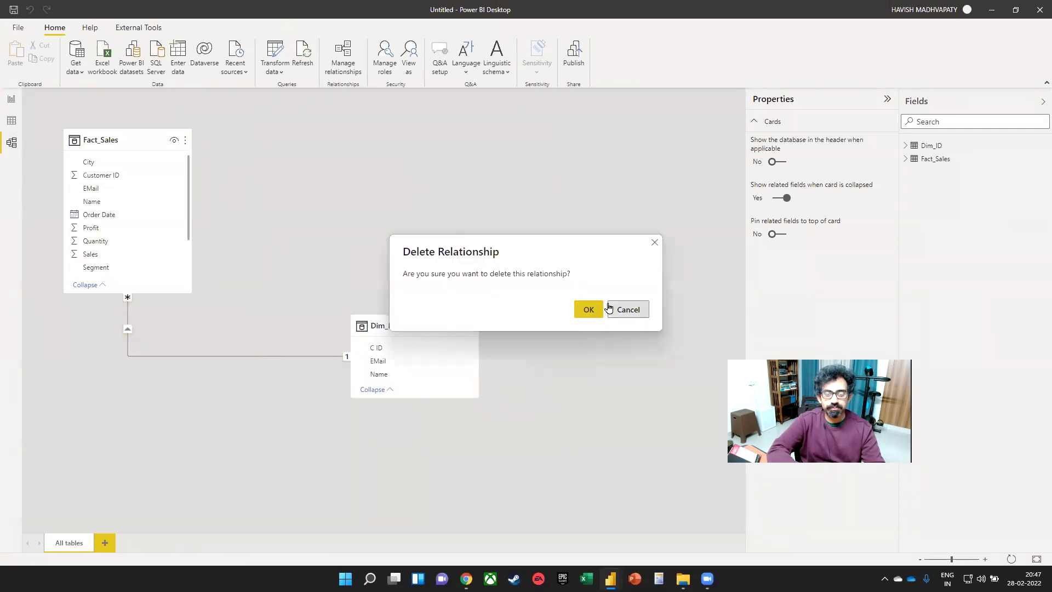
{"action": "left_click", "coordinate": [589, 308]}
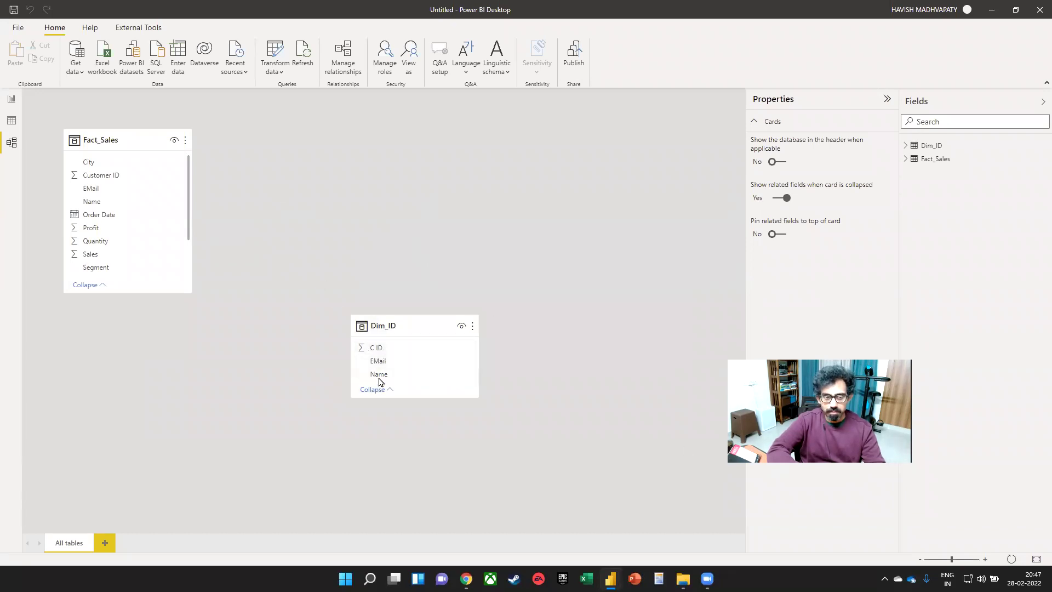
{"action": "left_click_drag", "start_coordinate": [377, 347], "coordinate": [129, 177]}
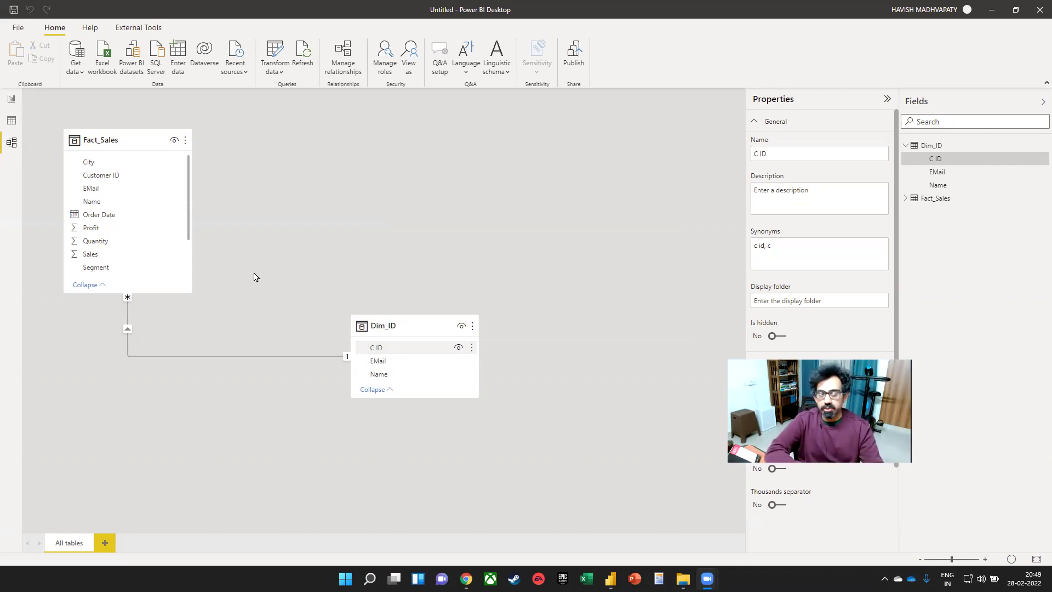
- Switch from Model view back to the empty Report Page 6
{"action": "left_click", "coordinate": [10, 99]}
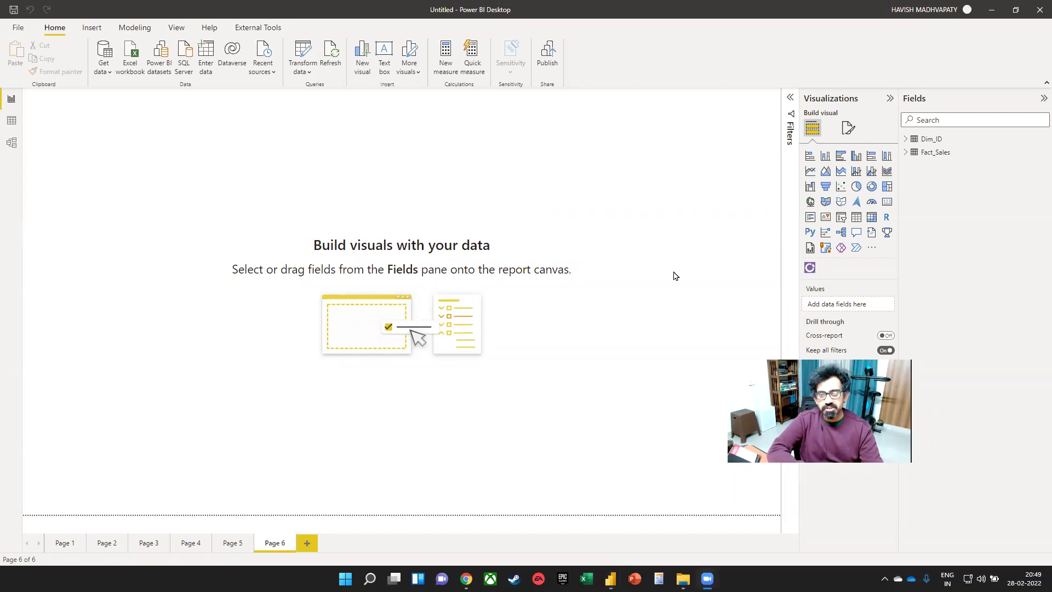
- Start a new quick measure using the Quarter-over-quarter change calculation
{"action": "left_click", "coordinate": [480, 64]}
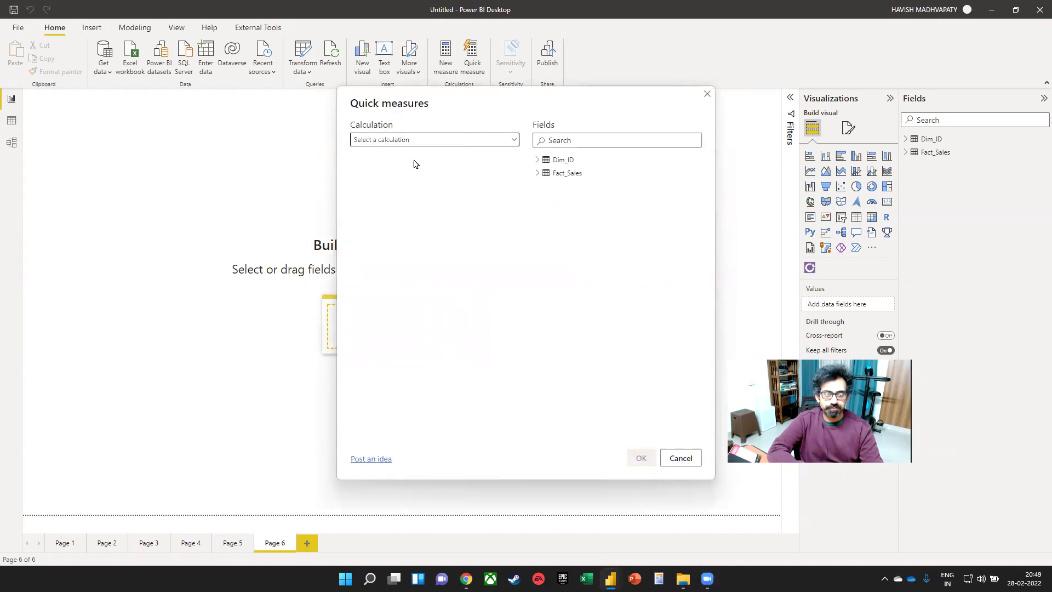
{"action": "left_click", "coordinate": [514, 140]}
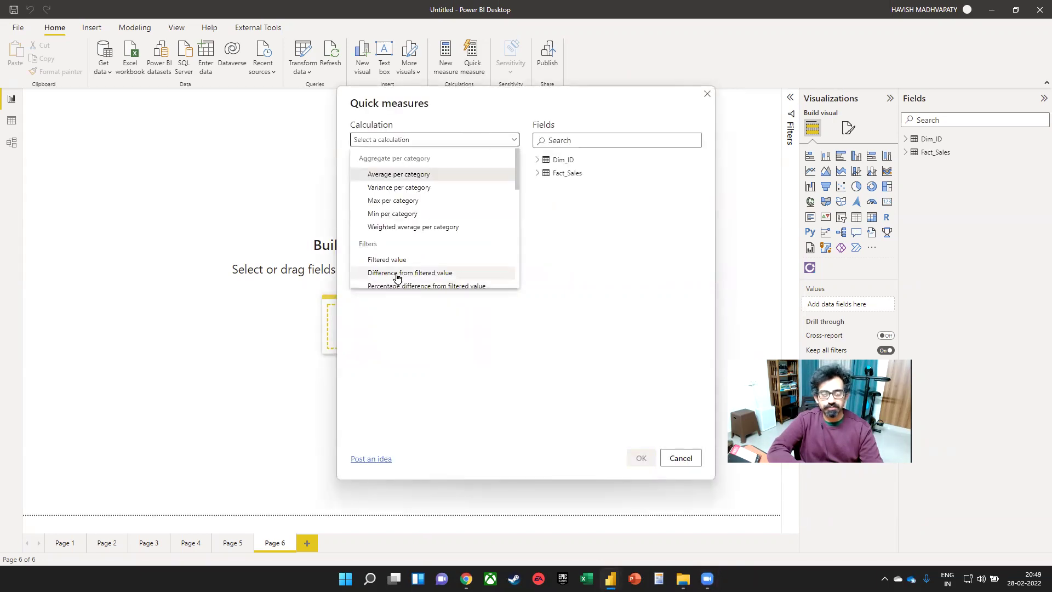
{"action": "scroll", "coordinate": [422, 254], "scroll_direction": "down", "scroll_amount": 2}
{"action": "scroll", "coordinate": [422, 255], "scroll_direction": "down", "scroll_amount": 1}
{"action": "left_click", "coordinate": [399, 245]}
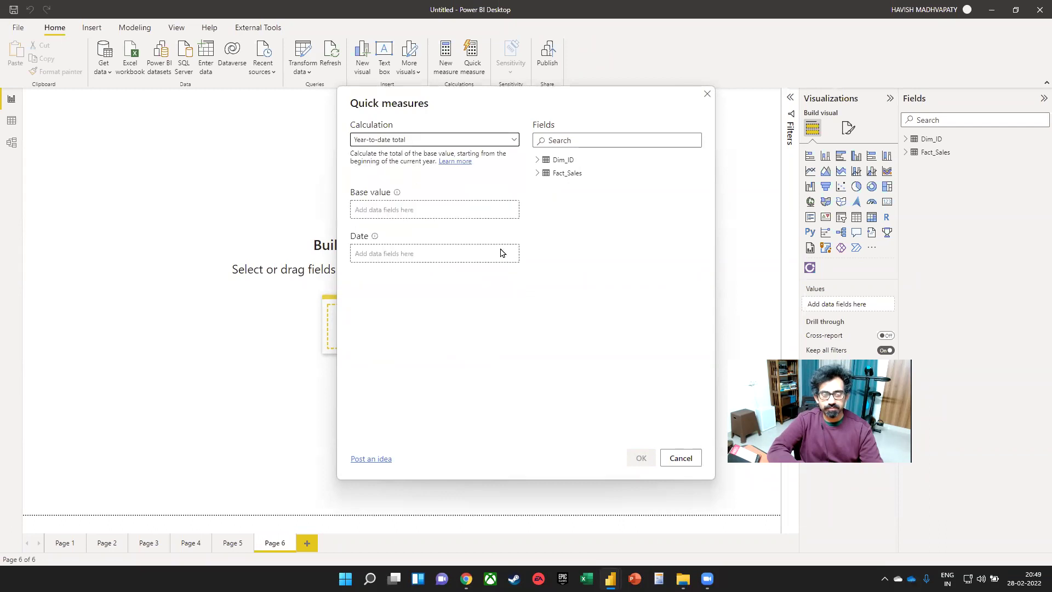
{"action": "left_click", "coordinate": [504, 138]}
{"action": "scroll", "coordinate": [457, 233], "scroll_direction": "down", "scroll_amount": 3}
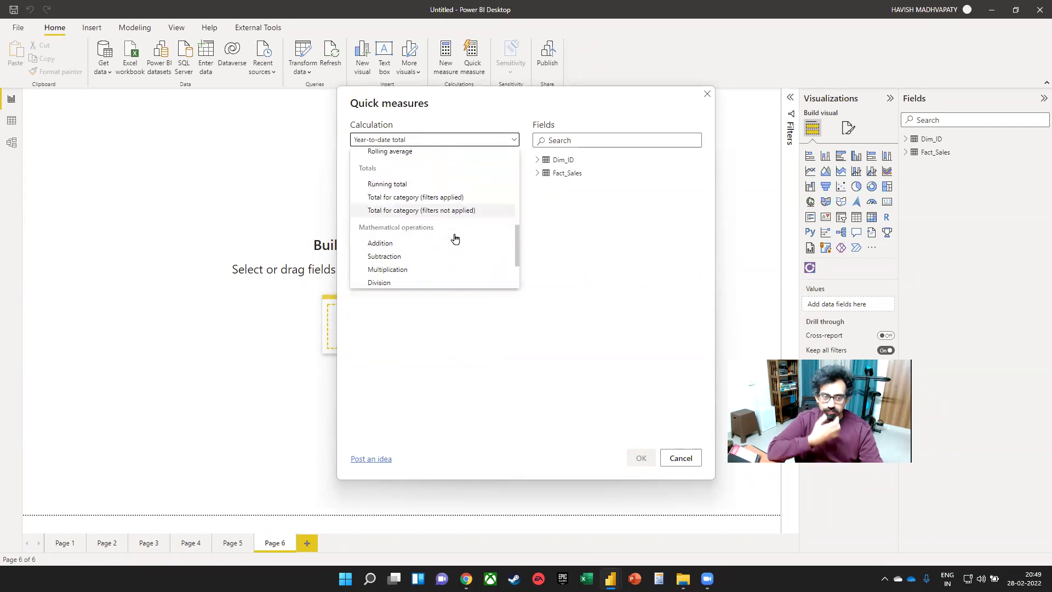
{"action": "scroll", "coordinate": [452, 241], "scroll_direction": "down", "scroll_amount": 2}
{"action": "scroll", "coordinate": [411, 224], "scroll_direction": "up", "scroll_amount": 3}
{"action": "scroll", "coordinate": [416, 240], "scroll_direction": "down", "scroll_amount": 2}
{"action": "scroll", "coordinate": [416, 238], "scroll_direction": "up", "scroll_amount": 4}
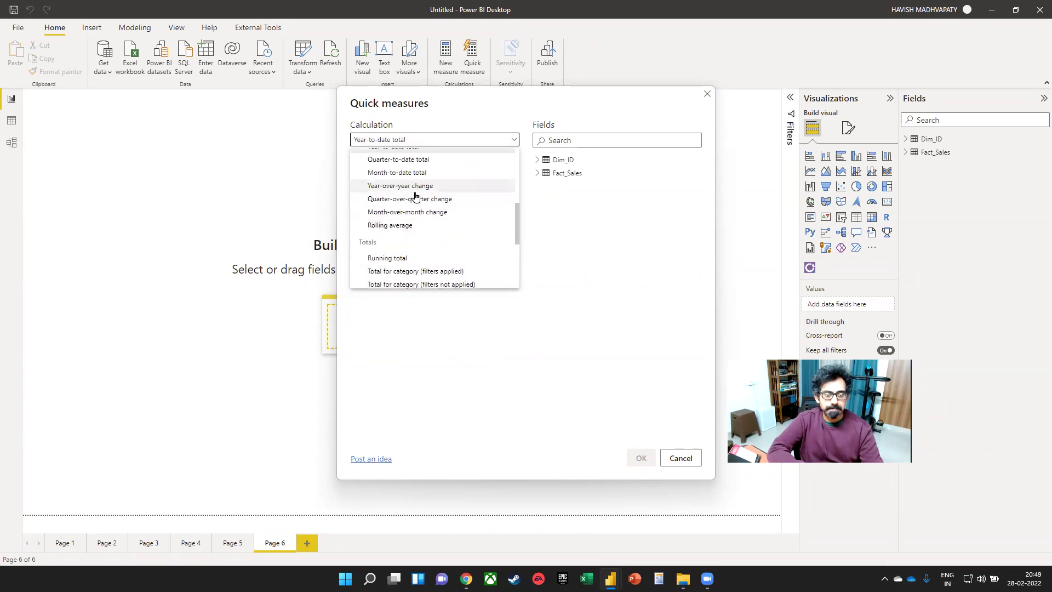
{"action": "left_click", "coordinate": [415, 199]}
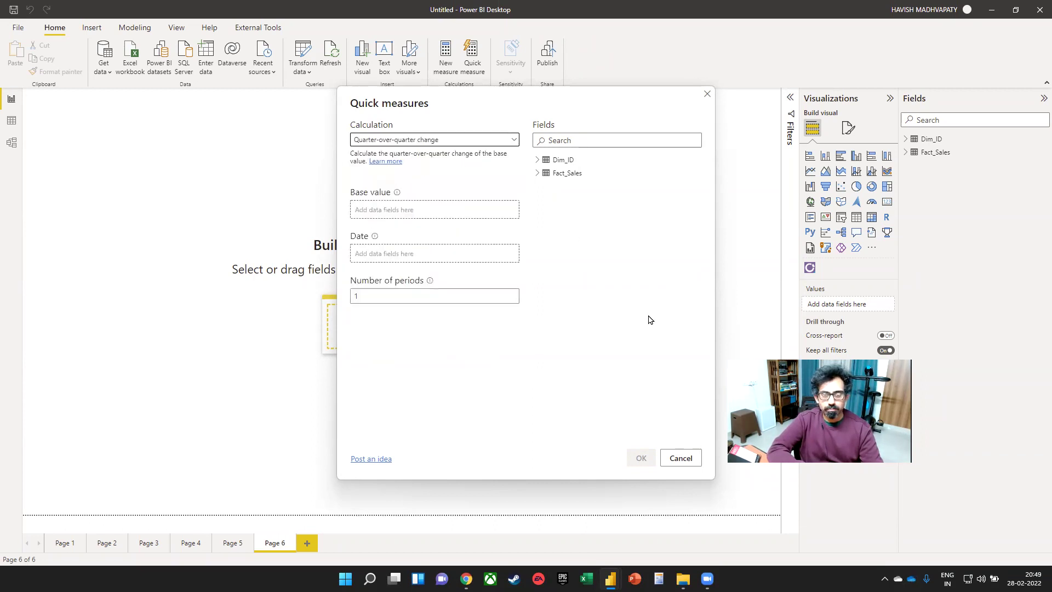
- Create Sales QoQ% with Sales as base value and Order Date as date, then launch Excel
{"action": "left_click", "coordinate": [537, 172]}
{"action": "left_click_drag", "start_coordinate": [569, 279], "coordinate": [410, 212]}
{"action": "left_click_drag", "start_coordinate": [581, 240], "coordinate": [433, 260]}
{"action": "left_click", "coordinate": [641, 458]}
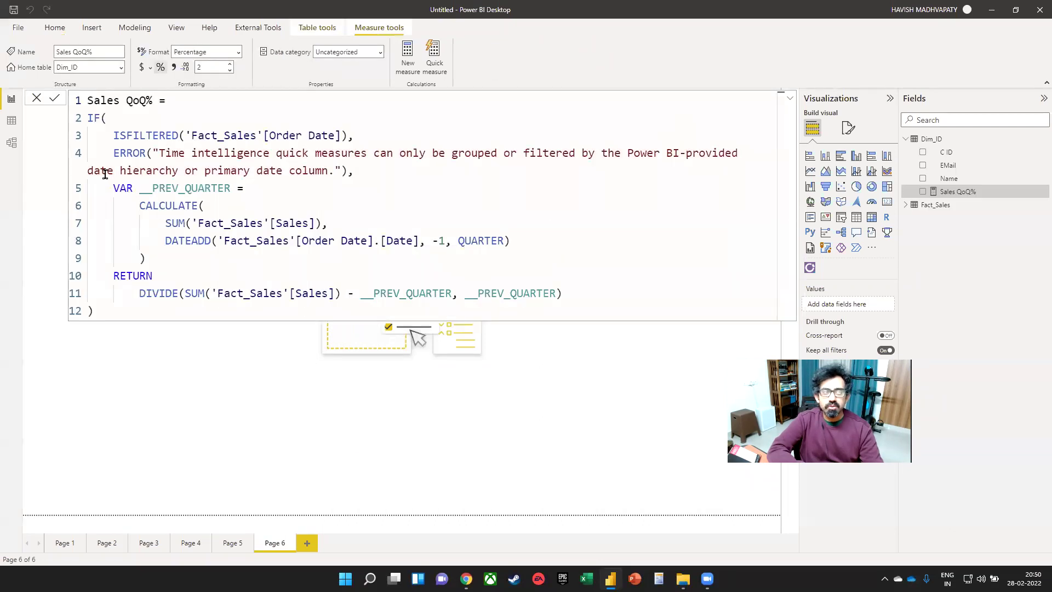
{"action": "left_click_drag", "start_coordinate": [114, 188], "coordinate": [133, 188]}
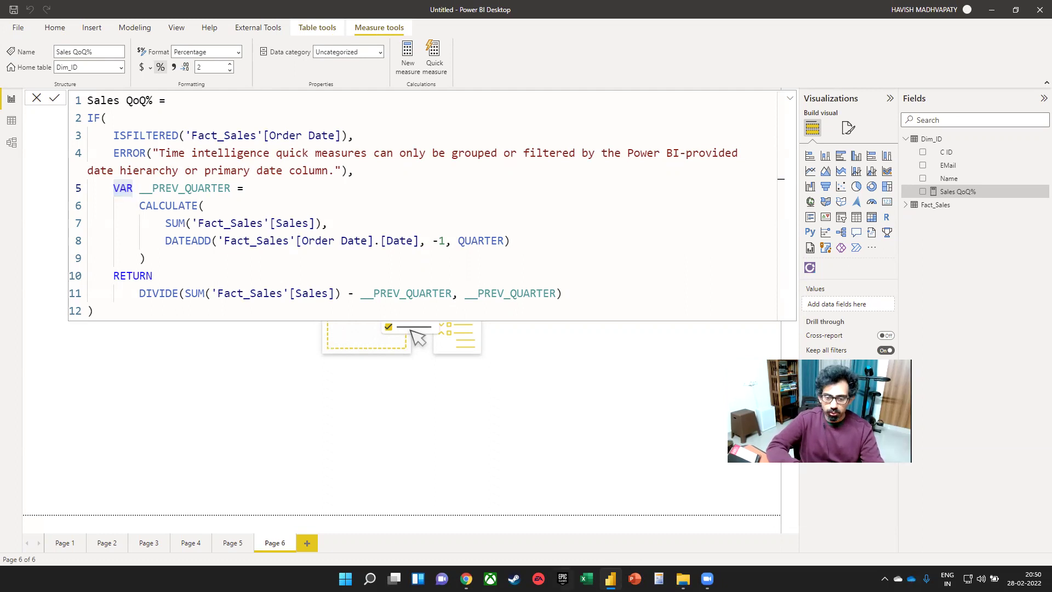
{"action": "left_click", "coordinate": [586, 579]}
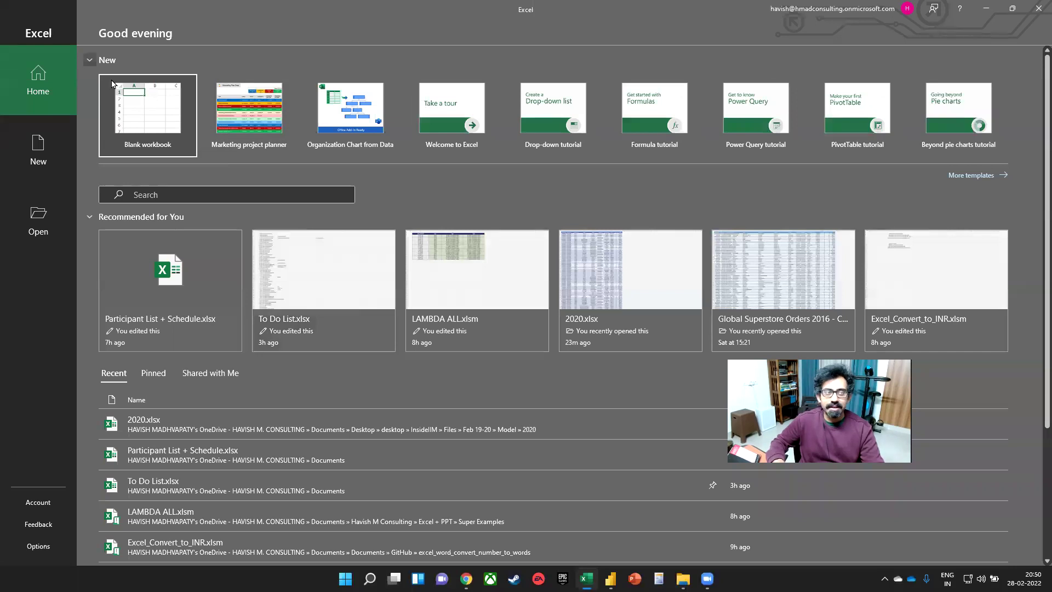
- Create a new blank workbook and select cell B3
{"action": "left_click", "coordinate": [112, 84]}
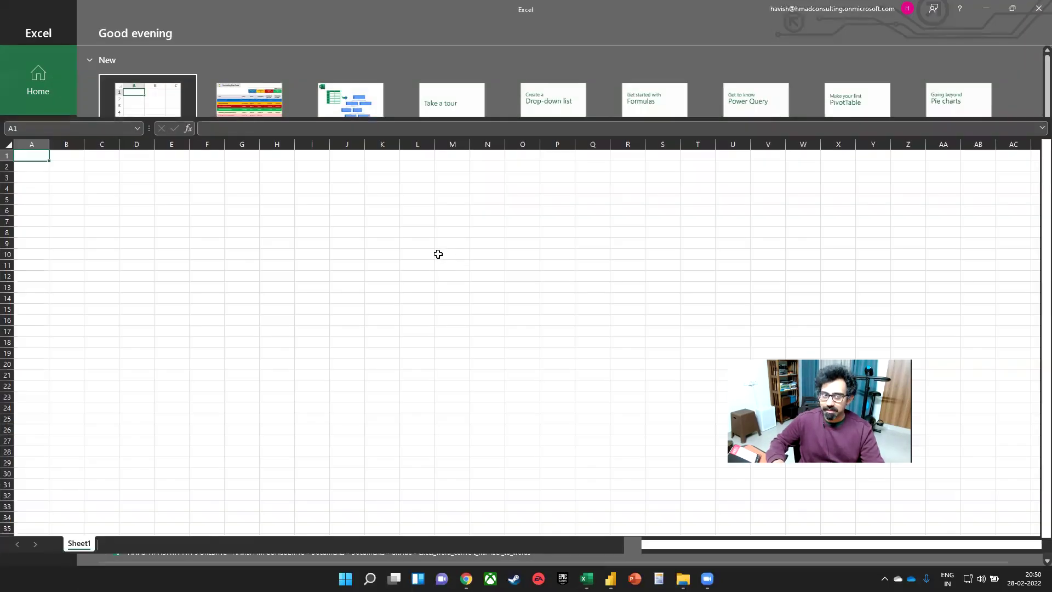
{"action": "left_click", "coordinate": [181, 223]}
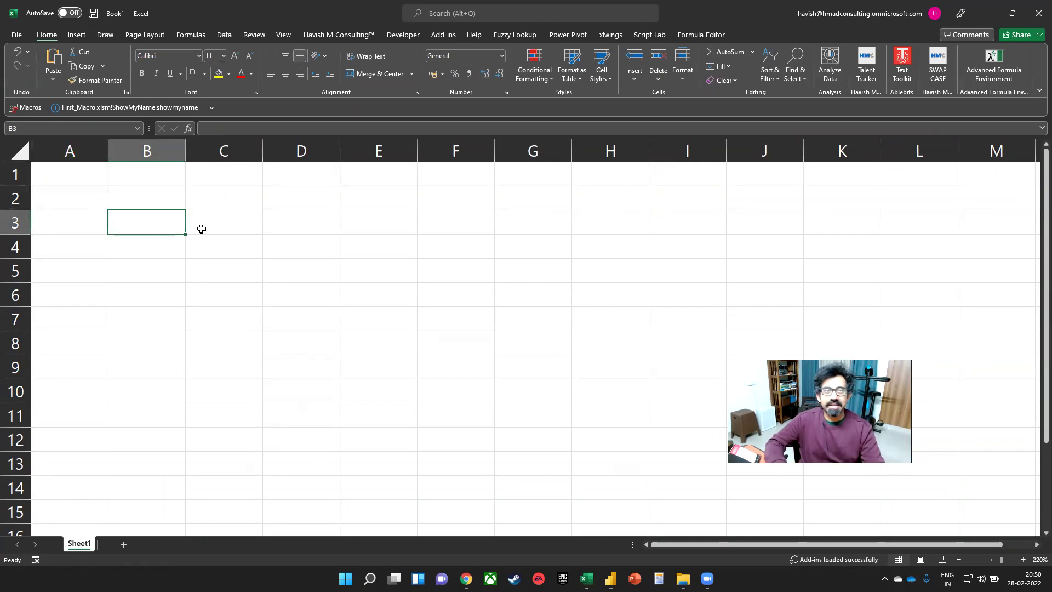
{"action": "left_click", "coordinate": [609, 36]}
{"action": "left_click", "coordinate": [572, 35]}
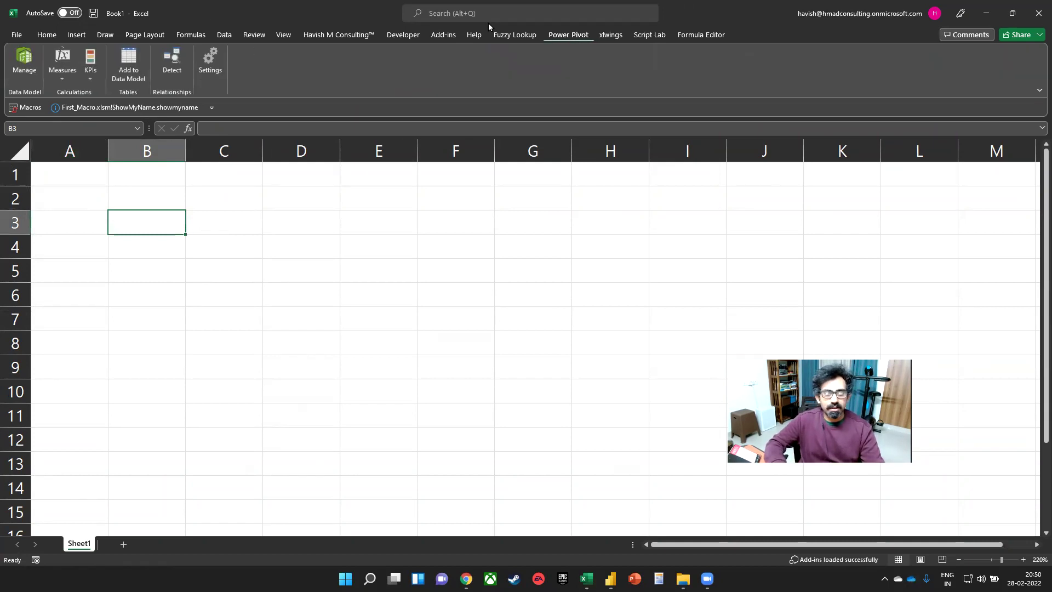
- Run the Script Lab snippet in its pane to write the Name, Sales, Gender table into B3:D8
{"action": "left_click", "coordinate": [646, 34]}
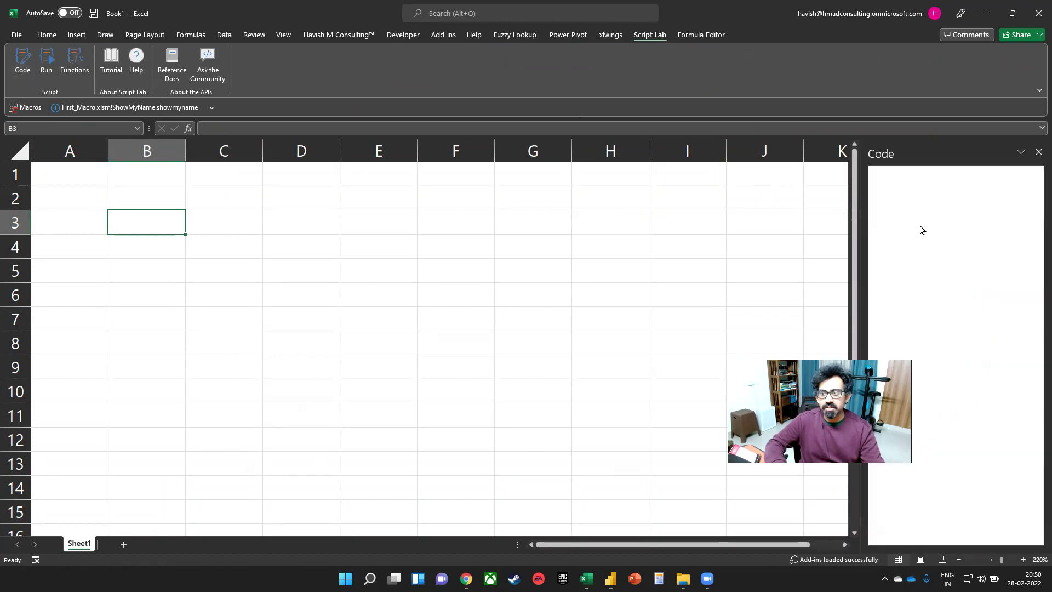
{"action": "left_click", "coordinate": [952, 176]}
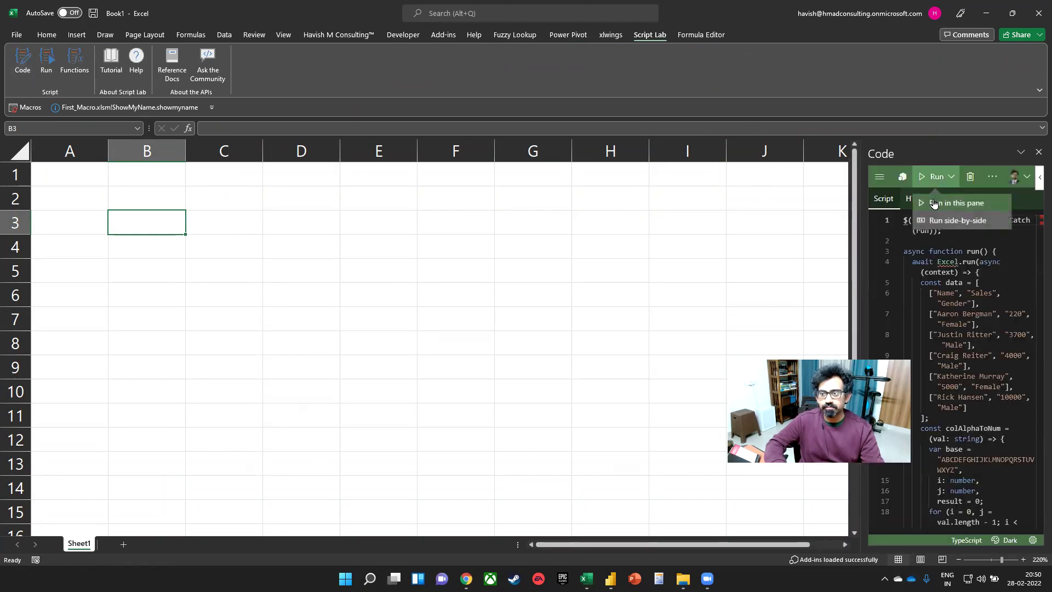
{"action": "left_click", "coordinate": [942, 202]}
{"action": "left_click", "coordinate": [895, 201]}
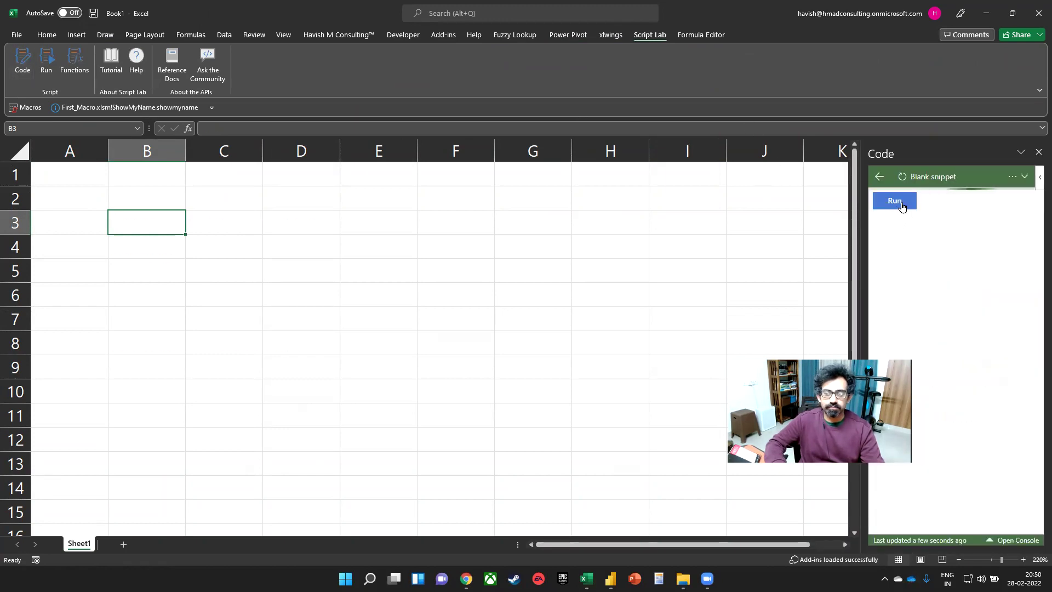
{"action": "left_click", "coordinate": [1038, 152]}
{"action": "left_click", "coordinate": [460, 230]}
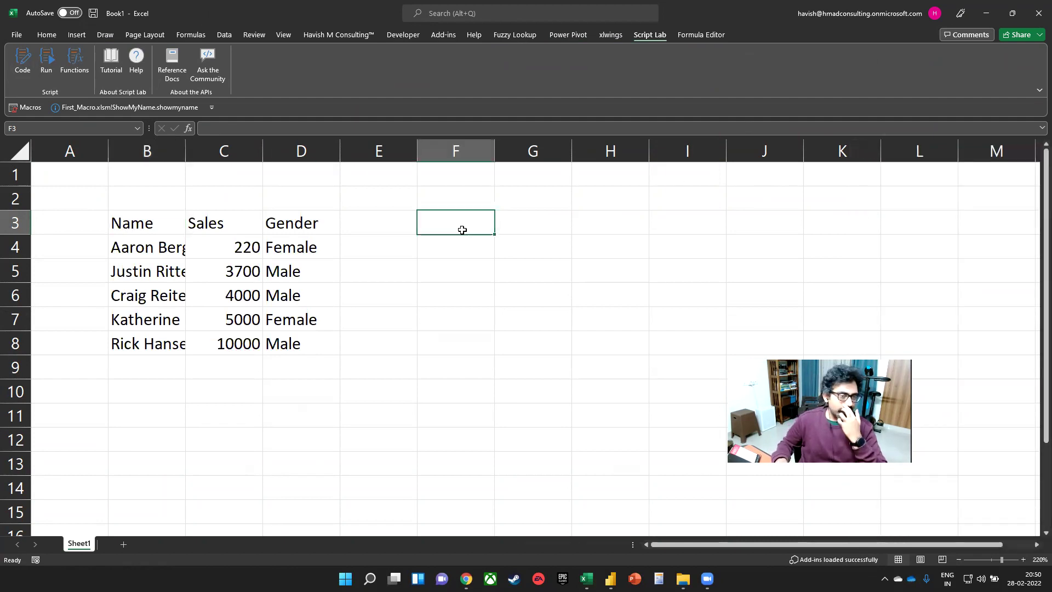
- In F4, start a LET formula defining gender as D4 and sales as C4
{"action": "key", "text": "Down"}
{"action": "key", "text": "Right"}
{"action": "key", "text": "Left"}
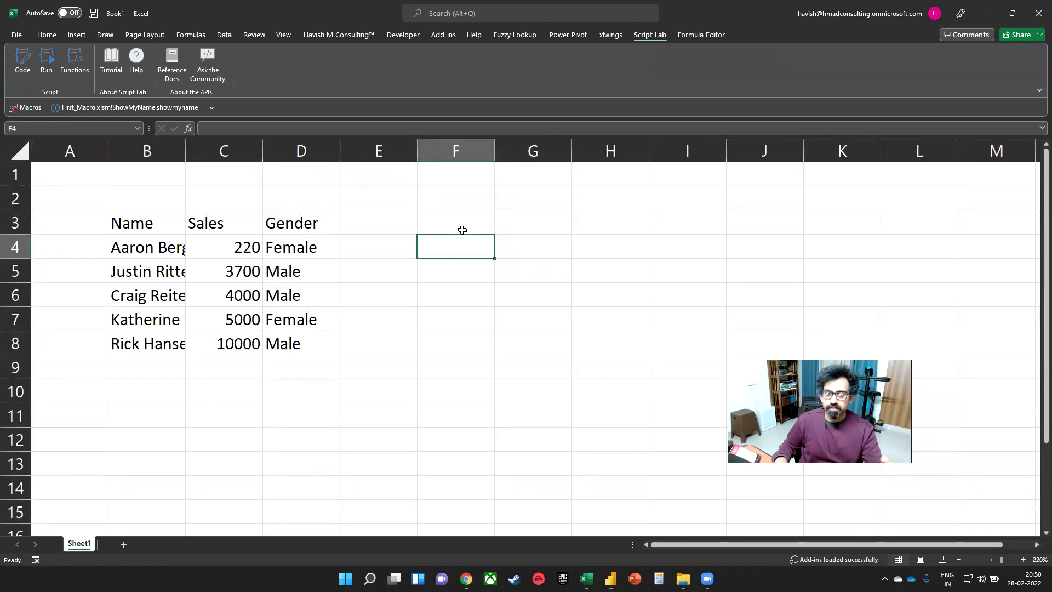
{"action": "type", "text": "=let"}
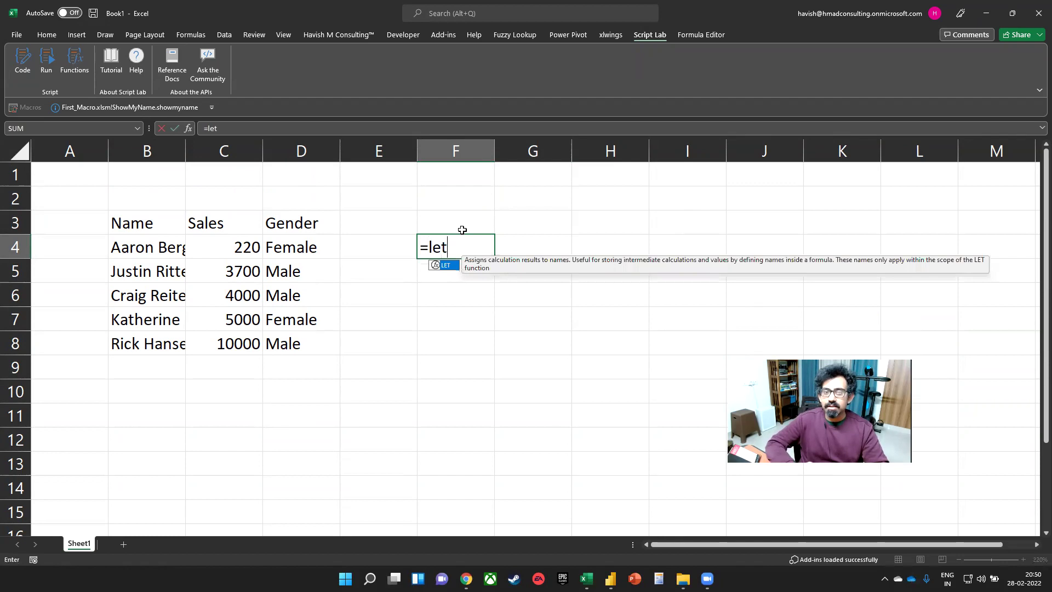
{"action": "key", "text": "Tab"}
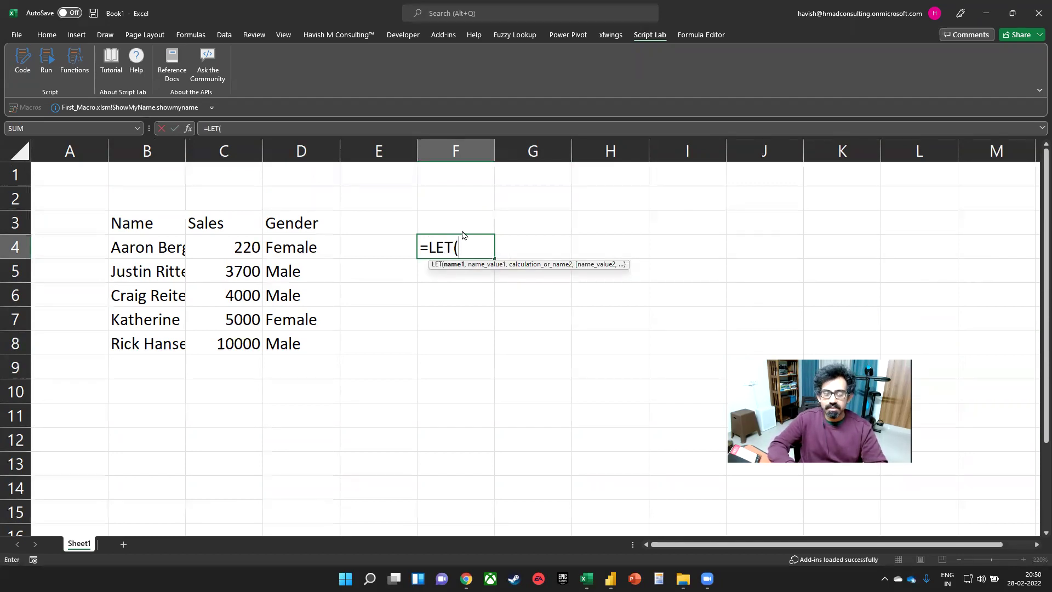
{"action": "type", "text": "ge"}
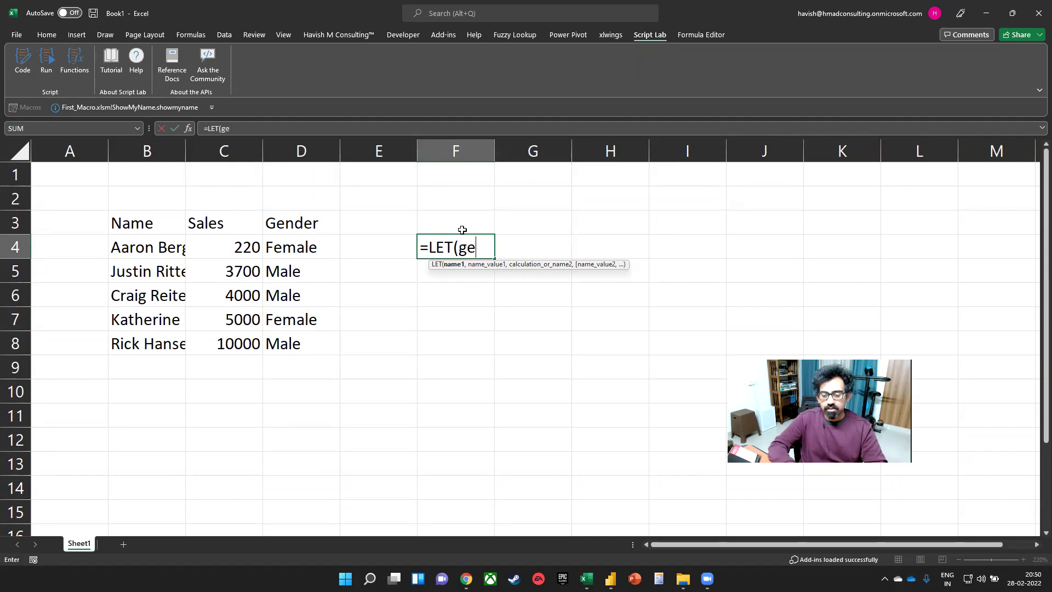
{"action": "type", "text": "nder,"}
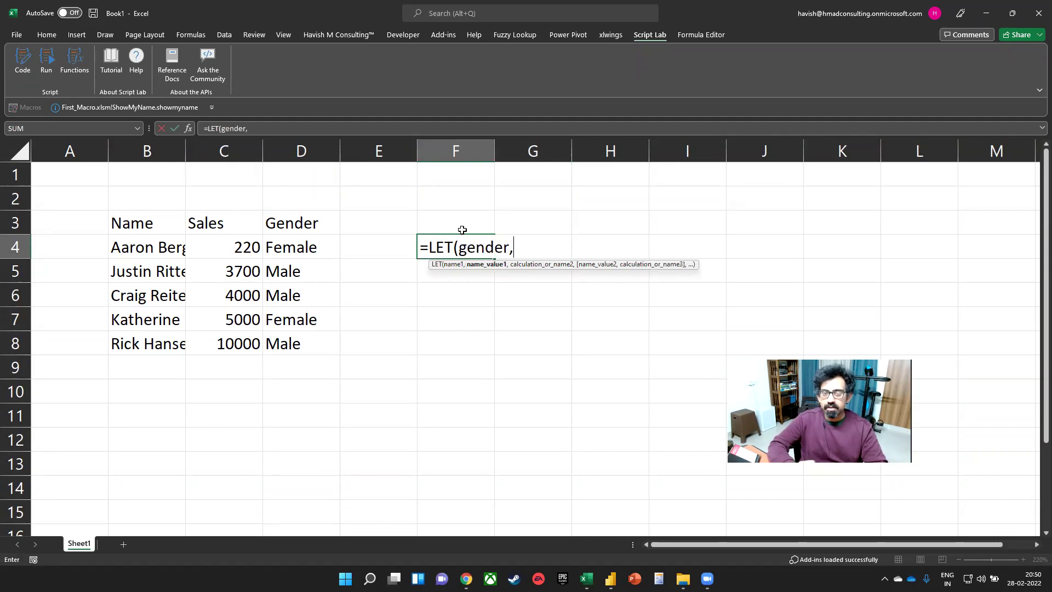
{"action": "left_click", "coordinate": [322, 248]}
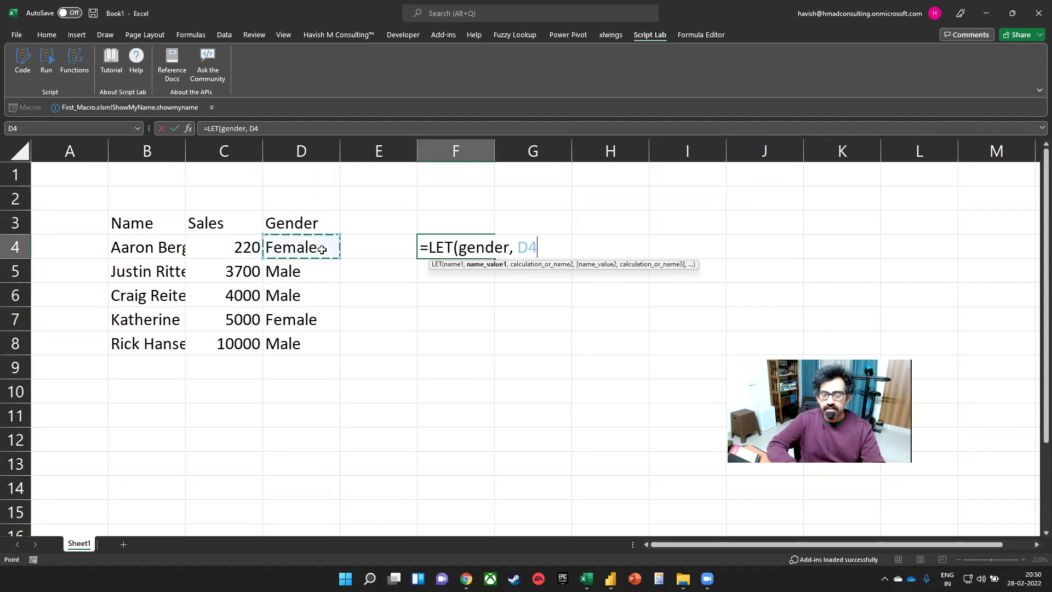
{"action": "type", "text": ", "}
{"action": "type", "text": "sales,"}
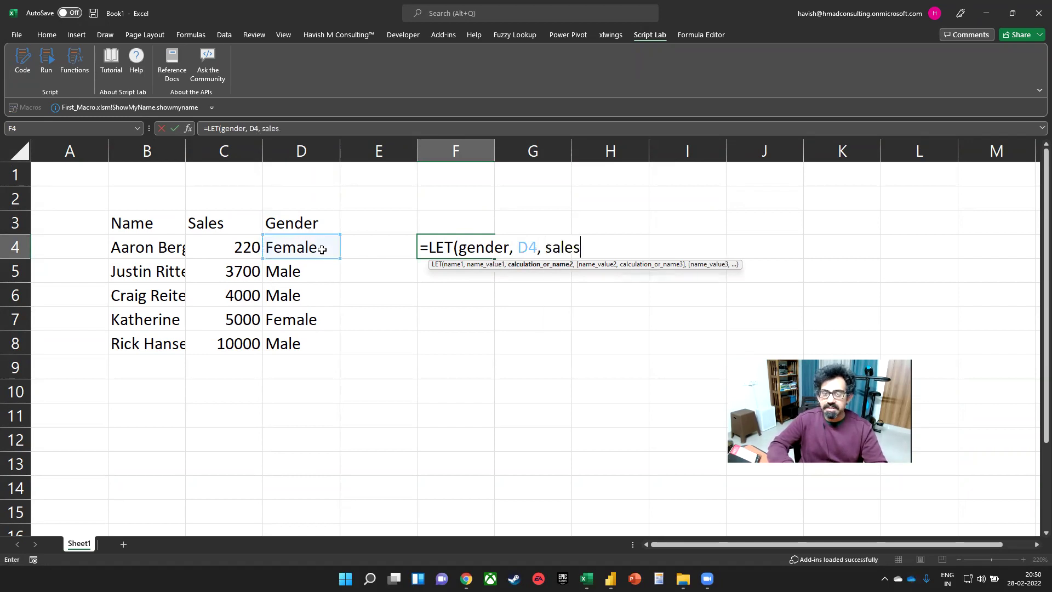
{"action": "left_click", "coordinate": [212, 252]}
{"action": "type", "text": ", C4,"}
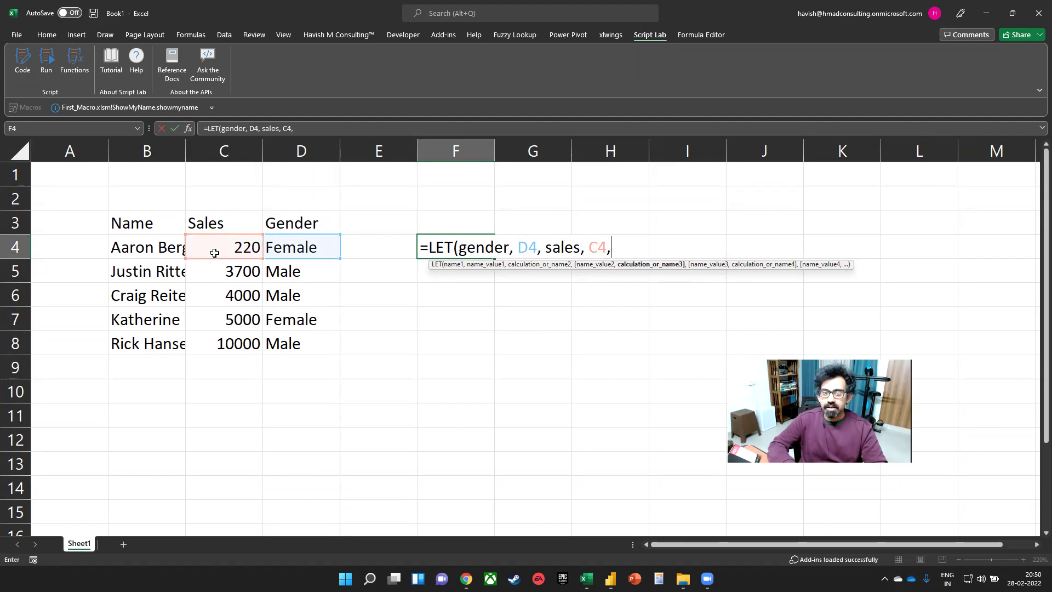
- Finish the formula with IF(AND(gender="Male", sales>=5000), "Y", "N") on separate lines
{"action": "key", "text": "alt+Return"}
{"action": "key", "text": "alt+Return"}
{"action": "type", "text": "if(and("}
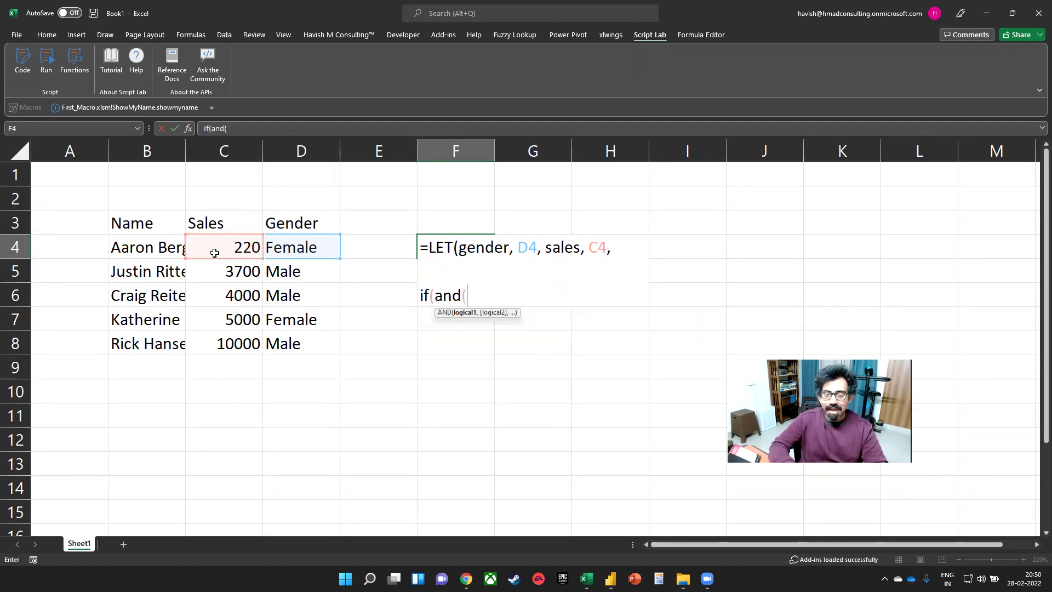
{"action": "type", "text": "gender"}
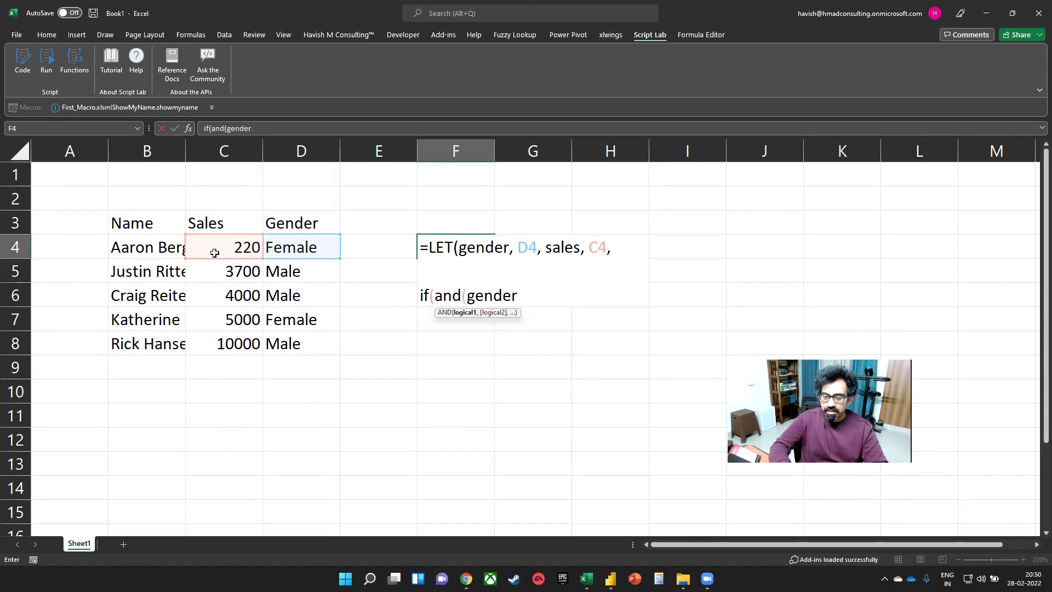
{"action": "type", "text": "=\"Male"}
{"action": "key", "text": "Return"}
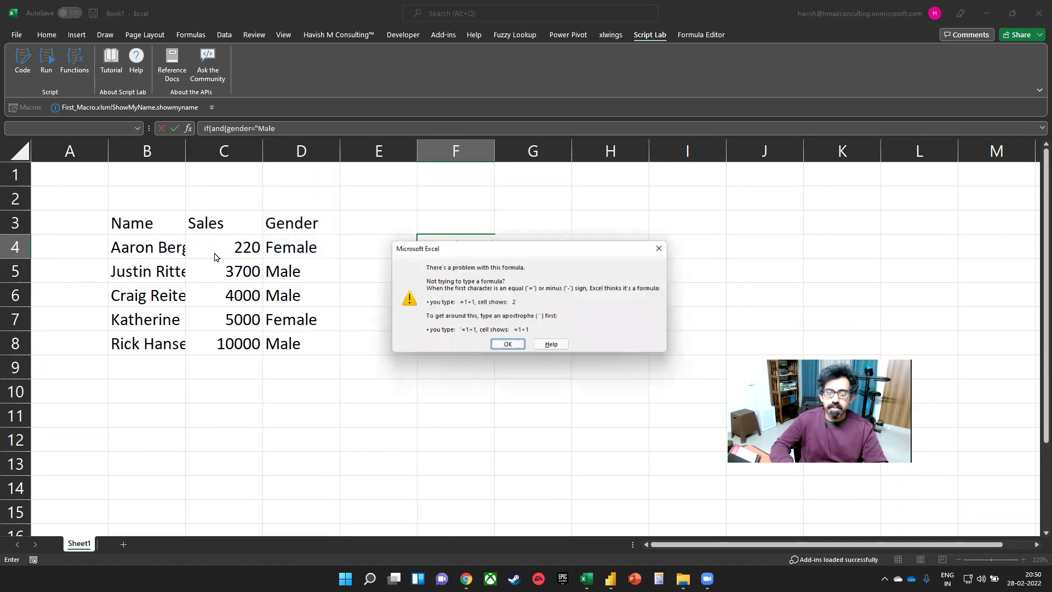
{"action": "key", "text": "Return"}
{"action": "key", "text": "End"}
{"action": "type", "text": "\" "}
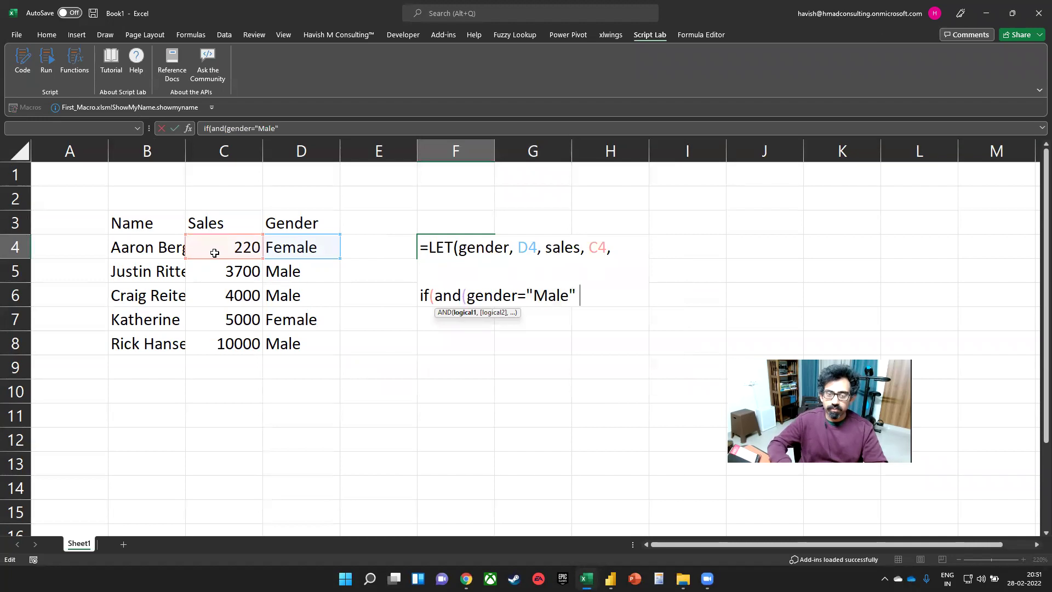
{"action": "type", "text": ", "}
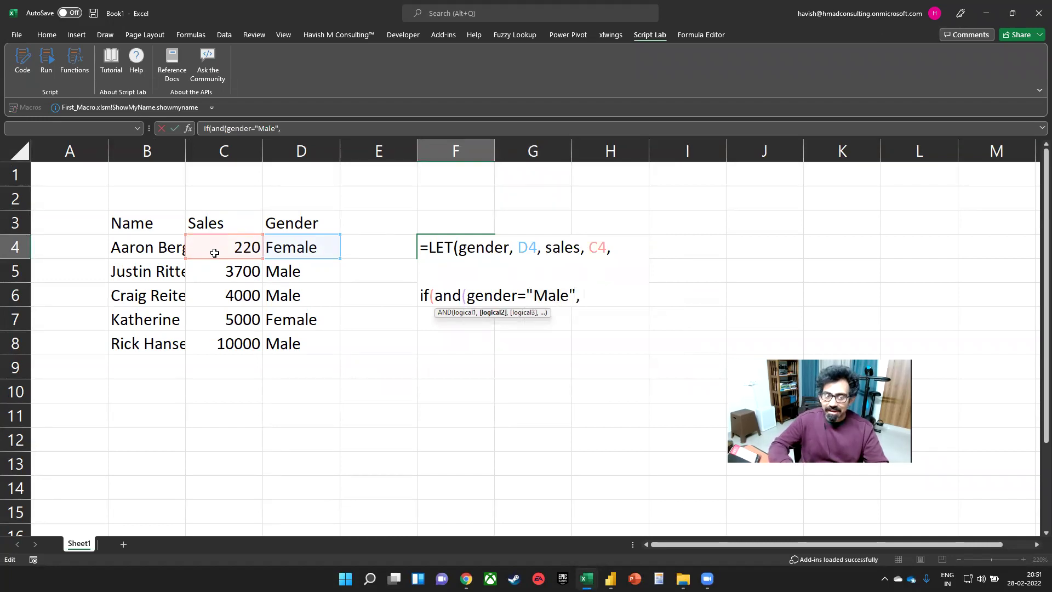
{"action": "type", "text": "sales>="}
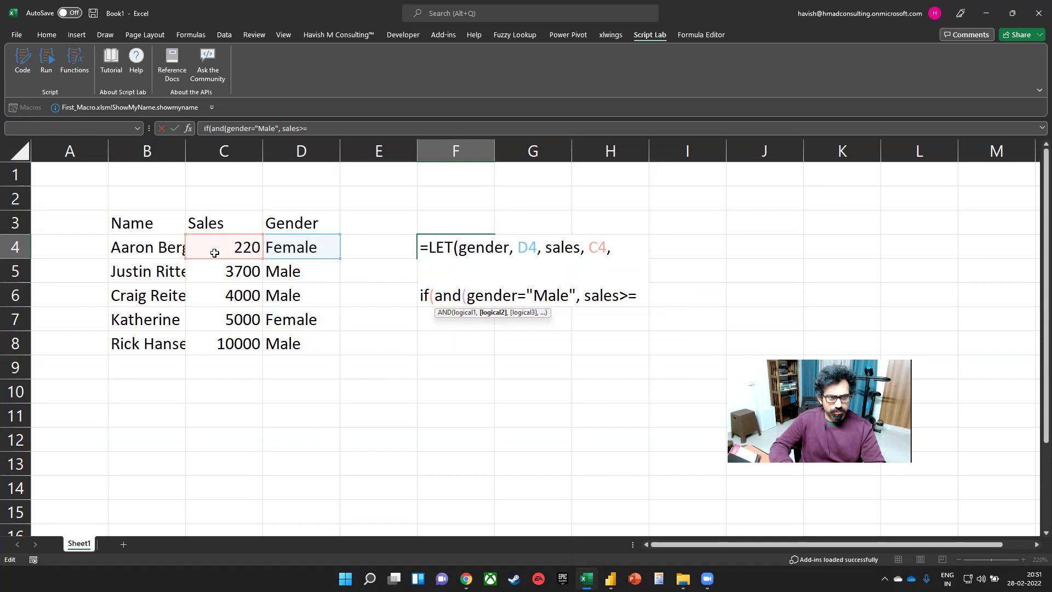
{"action": "type", "text": "5000),"}
{"action": "key", "text": "alt+Return"}
{"action": "key", "text": "alt+Return"}
{"action": "type", "text": "\"Y\", \"N\""}
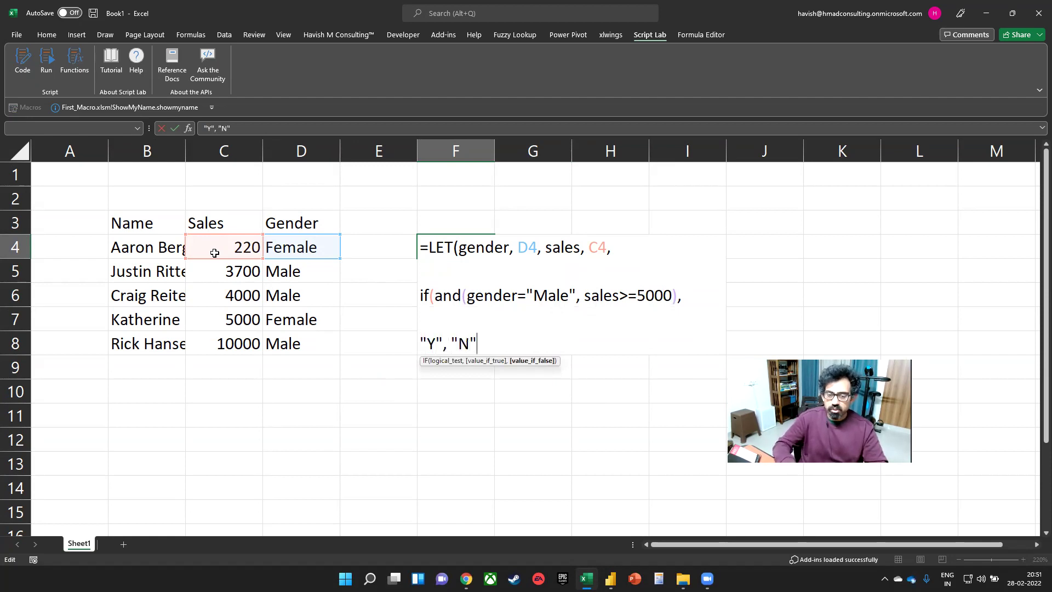
{"action": "type", "text": "))"}
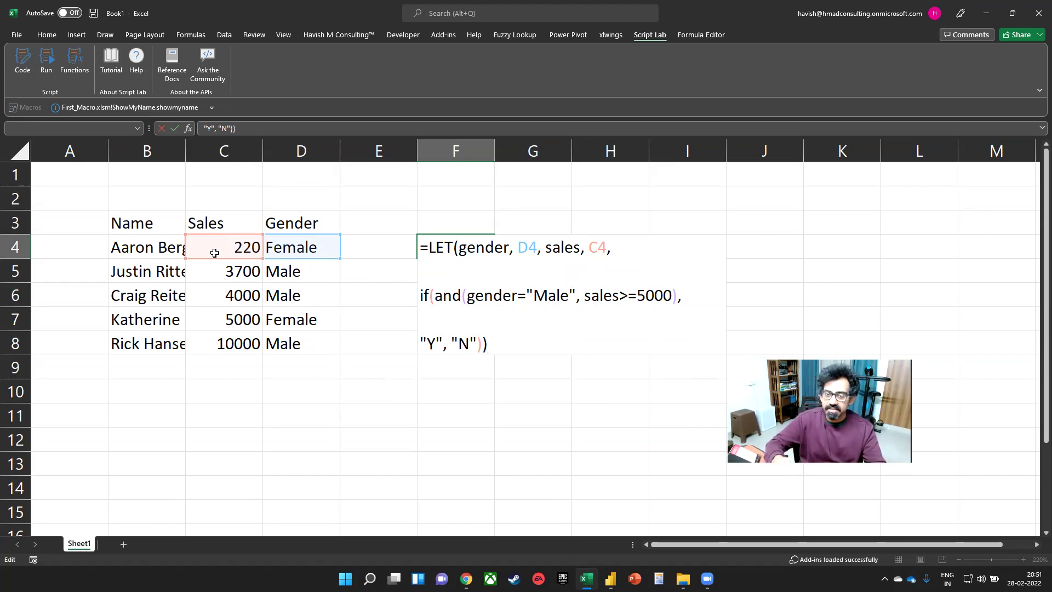
{"action": "key", "text": "ctrl+Return"}
- Fill the LET formula down from F4 to F8
{"action": "key", "text": "shift+Down"}
{"action": "key", "text": "shift+Down"}
{"action": "key", "text": "shift+Down"}
{"action": "key", "text": "shift+Down"}
{"action": "key", "text": "ctrl+d"}
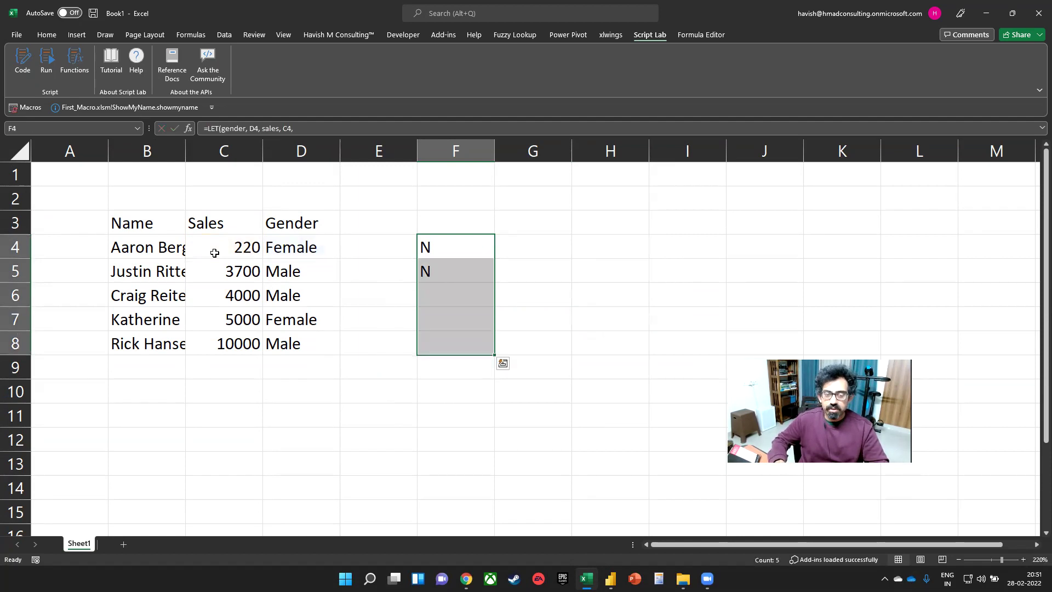
{"action": "key", "text": "Down"}
{"action": "key", "text": "Down"}
{"action": "key", "text": "Down"}
{"action": "key", "text": "Down"}
{"action": "key", "text": "Up"}
{"action": "key", "text": "Up"}
{"action": "key", "text": "Up"}
{"action": "key", "text": "Up"}
- Review the variable definitions and IF part of the F4 formula without changing it
{"action": "key", "text": "F2"}
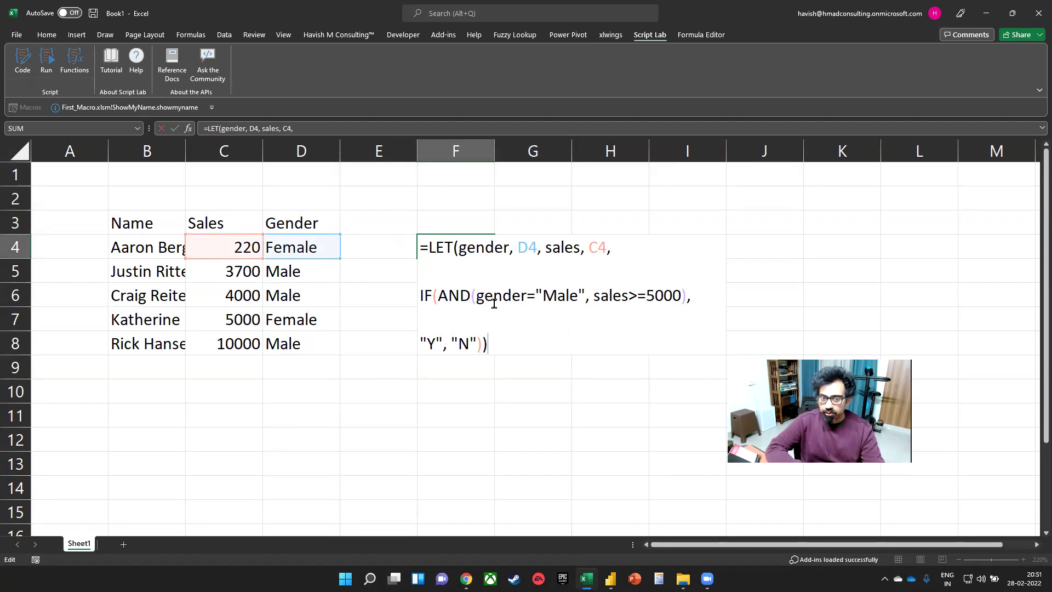
{"action": "left_click_drag", "start_coordinate": [466, 249], "coordinate": [614, 255]}
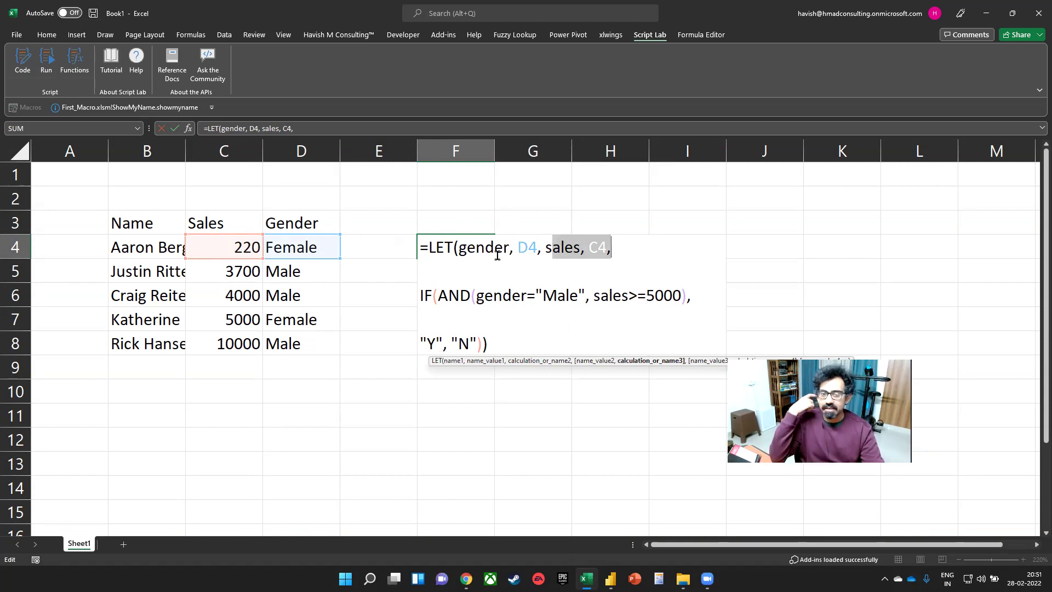
{"action": "left_click", "coordinate": [531, 257]}
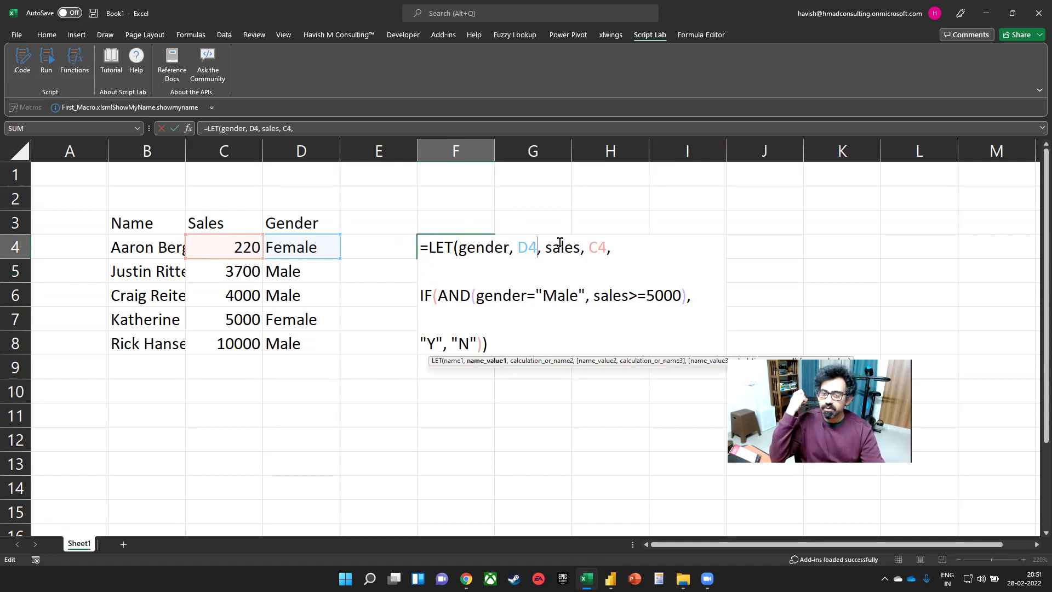
{"action": "left_click_drag", "start_coordinate": [422, 295], "coordinate": [507, 361]}
{"action": "key", "text": "ctrl+Return"}
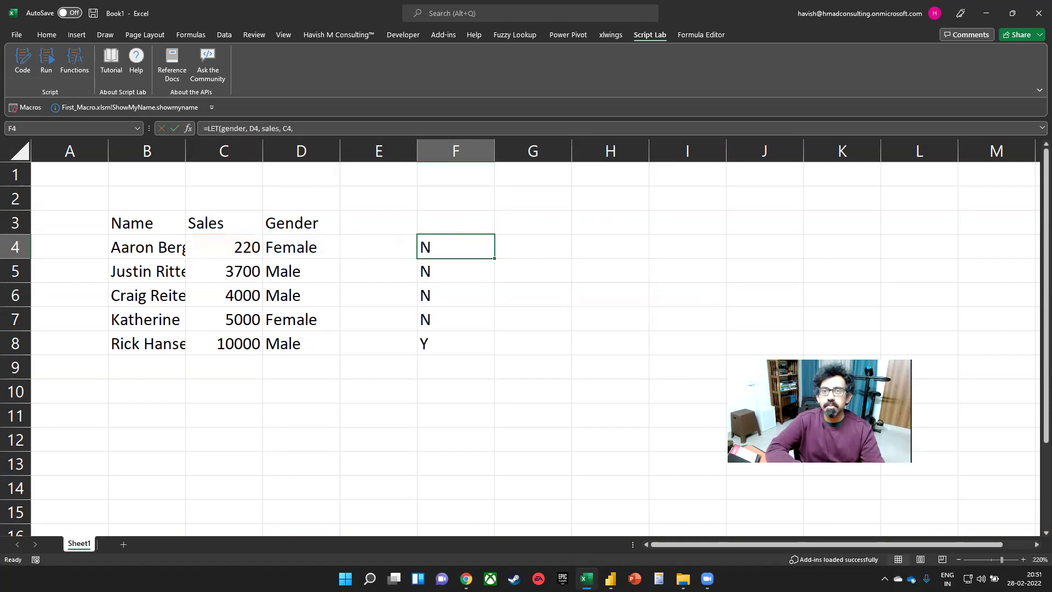
- Close the blank workbook without saving and open the LAMBDA ALL workbook
{"action": "left_click", "coordinate": [1039, 13]}
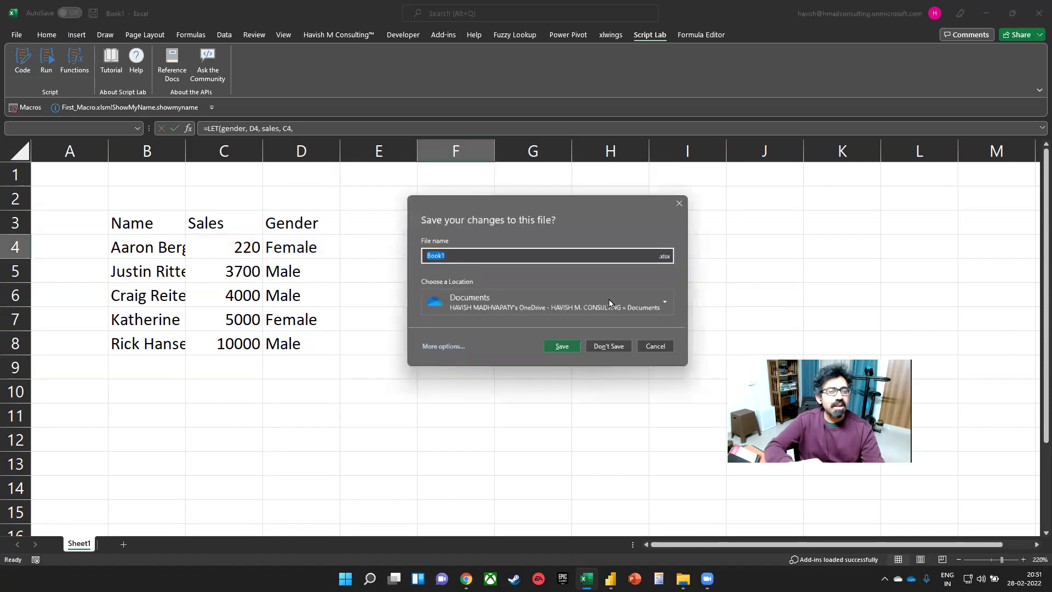
{"action": "left_click", "coordinate": [623, 351]}
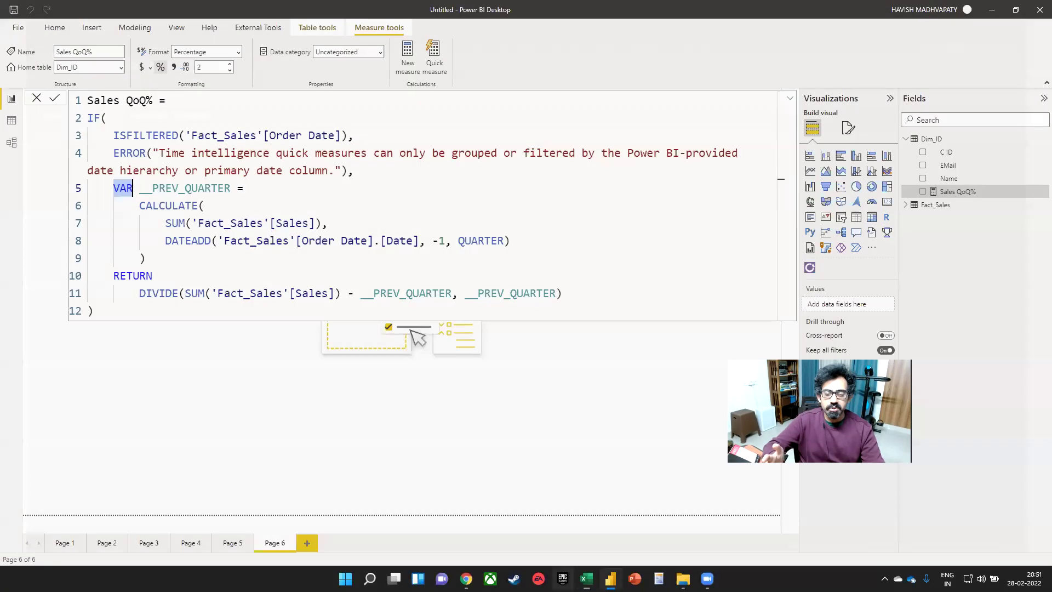
{"action": "right_click", "coordinate": [588, 579]}
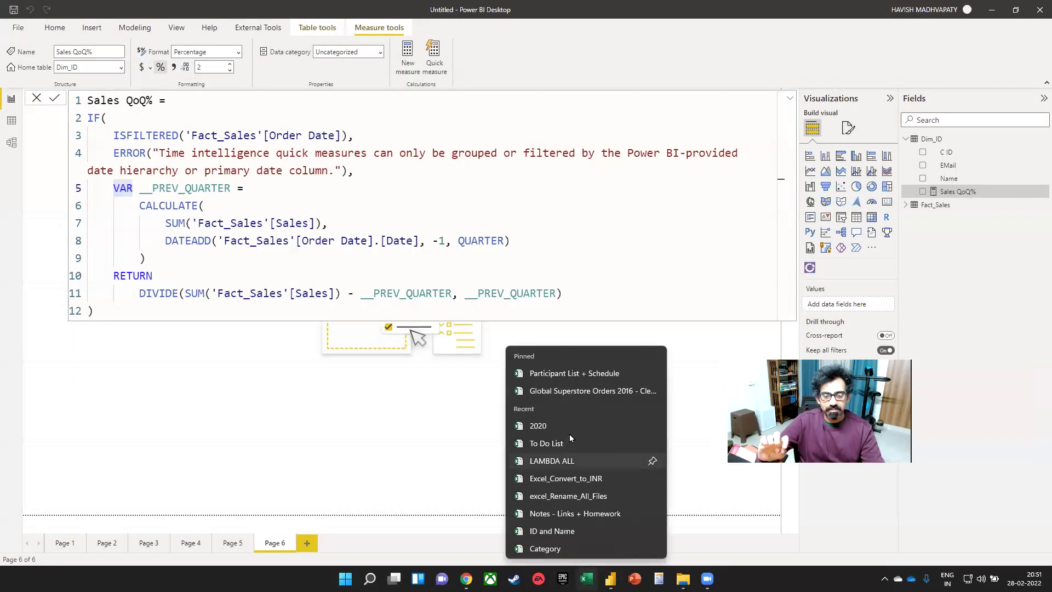
{"action": "left_click", "coordinate": [570, 459]}
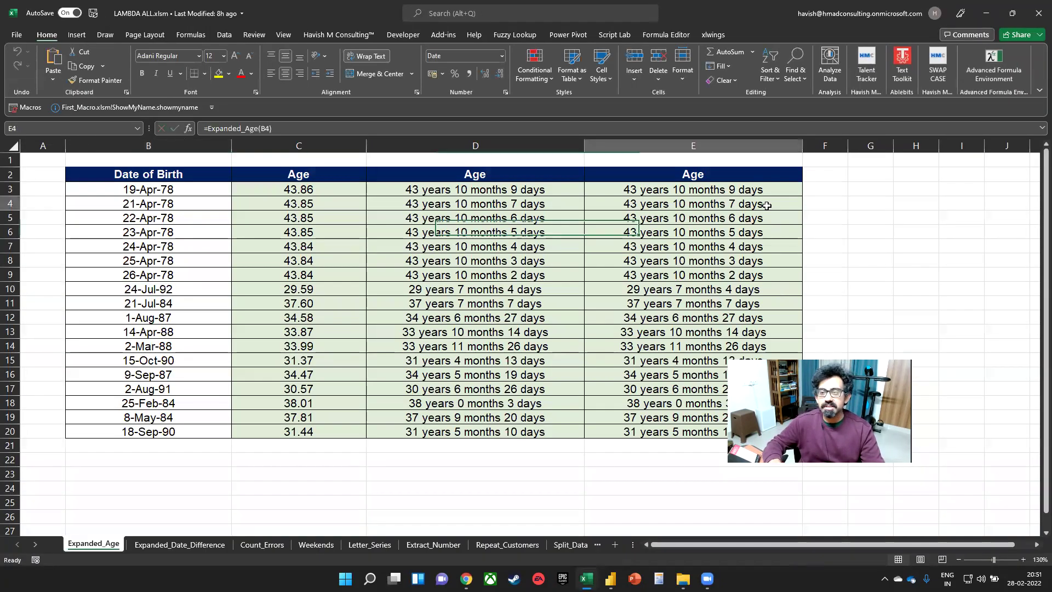
- Inspect the age formula in E3 and the DATEDIF formula in D3
{"action": "left_click", "coordinate": [767, 205]}
{"action": "key", "text": "Up"}
{"action": "key", "text": "F2"}
{"action": "key", "text": "Escape"}
{"action": "key", "text": "Left"}
{"action": "key", "text": "F2"}
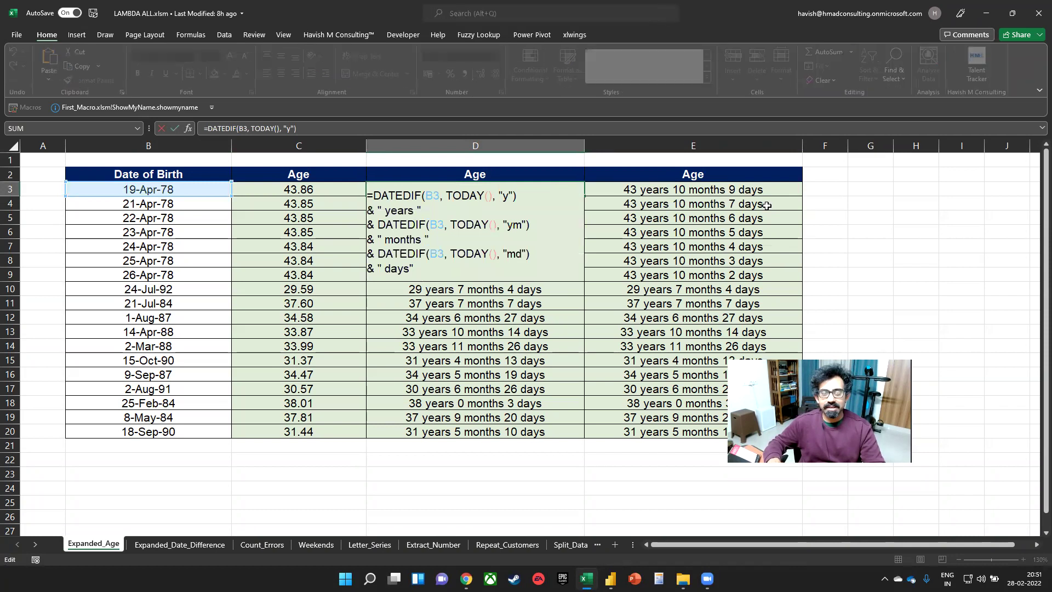
{"action": "key", "text": "Escape"}
- Go to the Repeat_Customers sheet and view the E2 formula
{"action": "key", "text": "ctrl+Page_Down"}
{"action": "key", "text": "ctrl+Page_Down"}
{"action": "key", "text": "ctrl+Page_Down"}
{"action": "key", "text": "ctrl+Page_Down"}
{"action": "key", "text": "ctrl+Page_Down"}
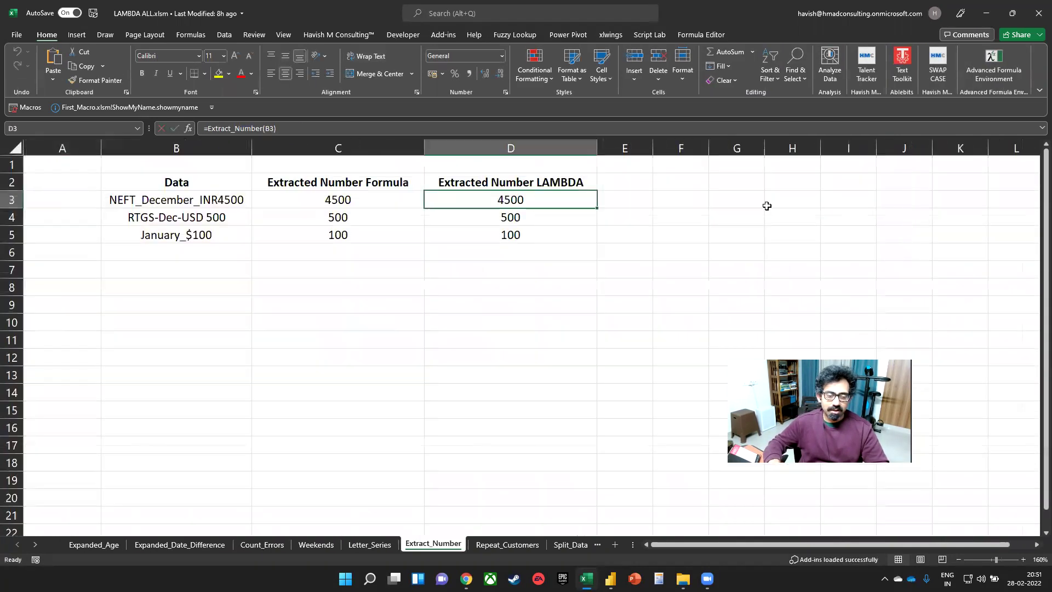
{"action": "key", "text": "ctrl+Page_Down"}
{"action": "key", "text": "ctrl+Page_Down"}
{"action": "key", "text": "ctrl+Page_Down"}
{"action": "key", "text": "ctrl+Page_Down"}
{"action": "key", "text": "ctrl+Page_Up"}
{"action": "key", "text": "ctrl+Page_Up"}
{"action": "key", "text": "ctrl+Page_Up"}
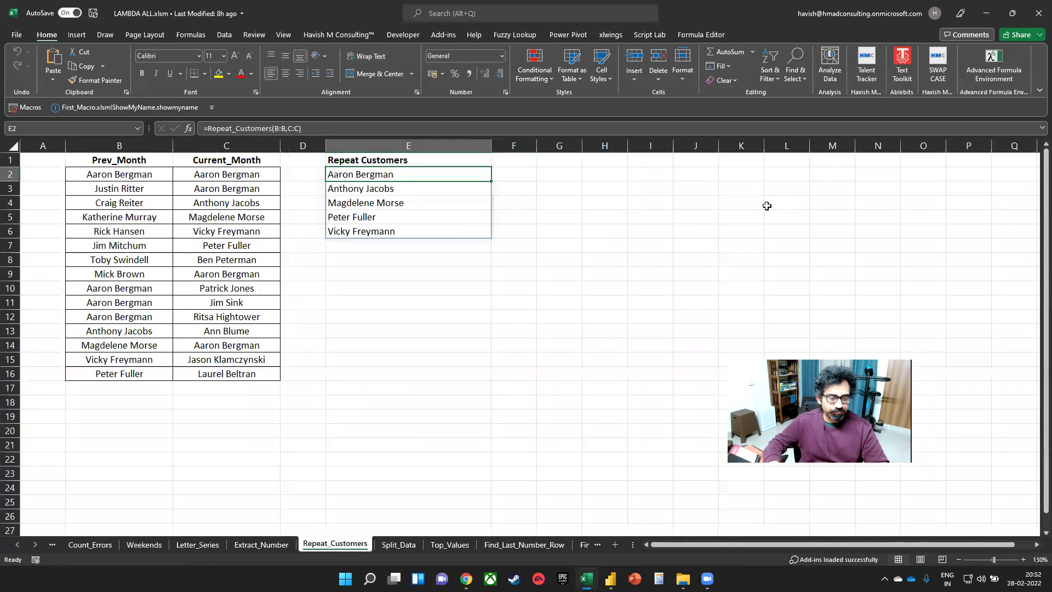
{"action": "key", "text": "F2"}
{"action": "key", "text": "Escape"}
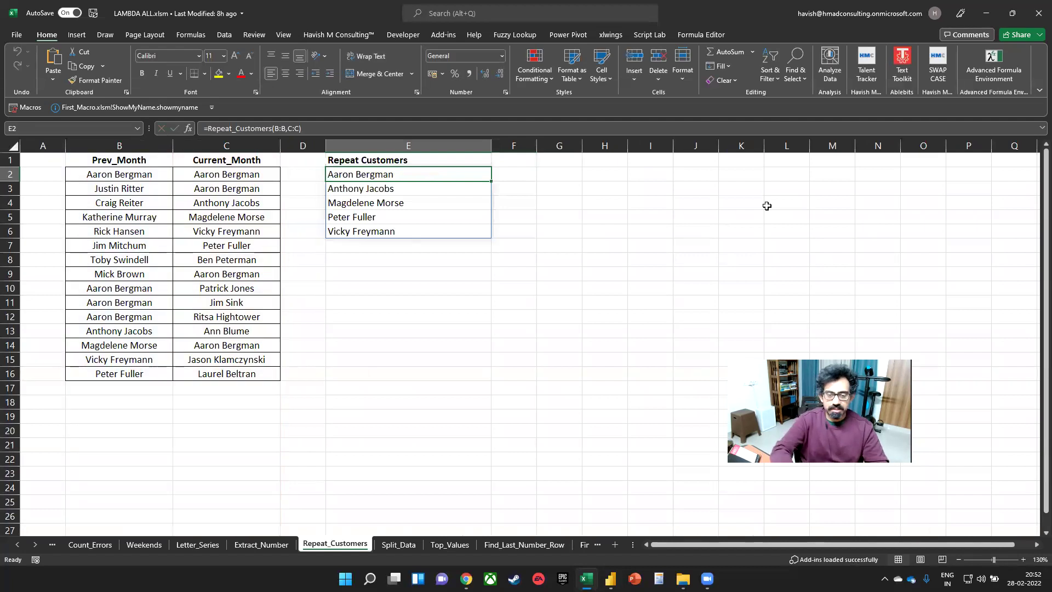
{"action": "key", "text": "ctrl+F3"}
- Inspect the Repeat_Customers LAMBDA definition in Name Manager
{"action": "key", "text": "r"}
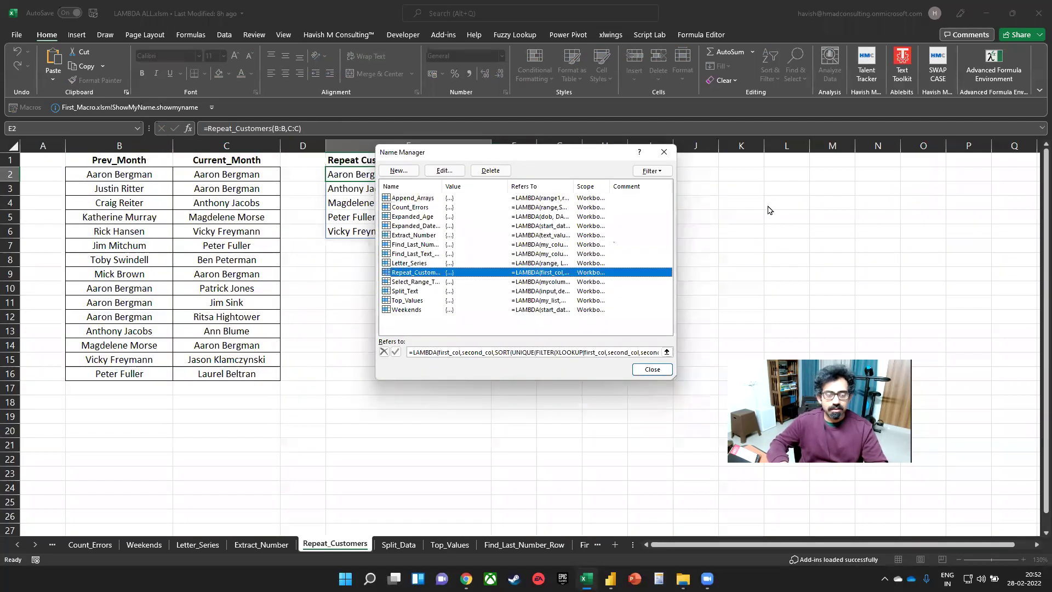
{"action": "key", "text": "Tab"}
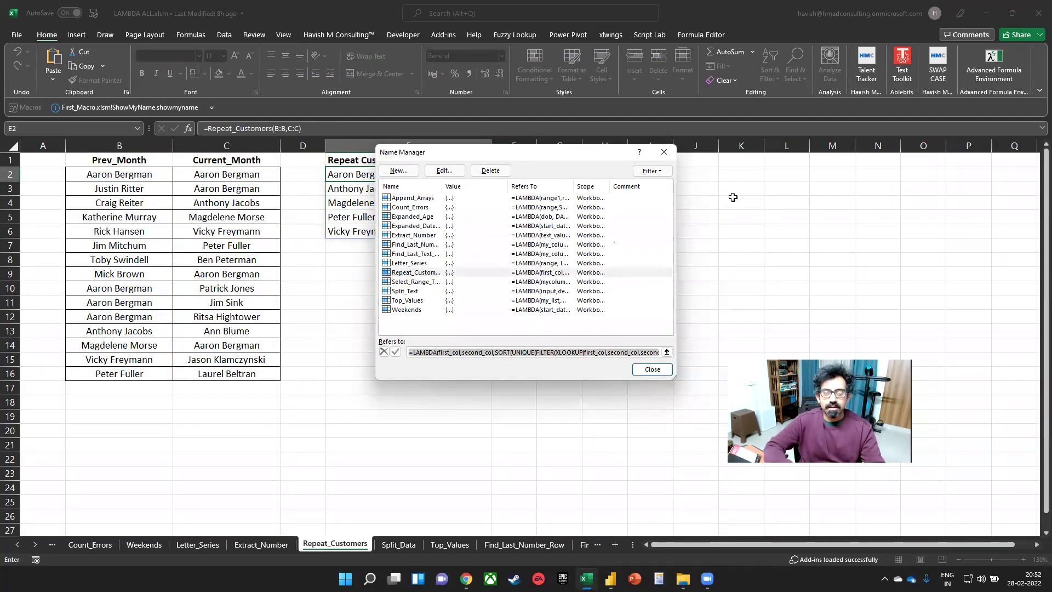
{"action": "left_click_drag", "start_coordinate": [557, 152], "coordinate": [470, 87]}
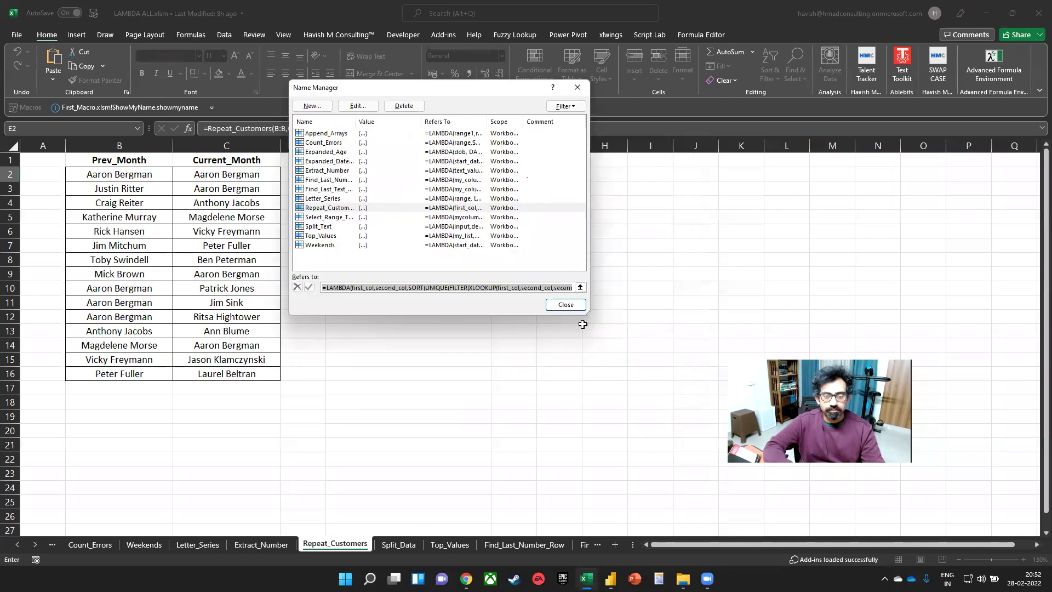
{"action": "key", "text": "Escape"}
{"action": "key", "text": "Escape"}
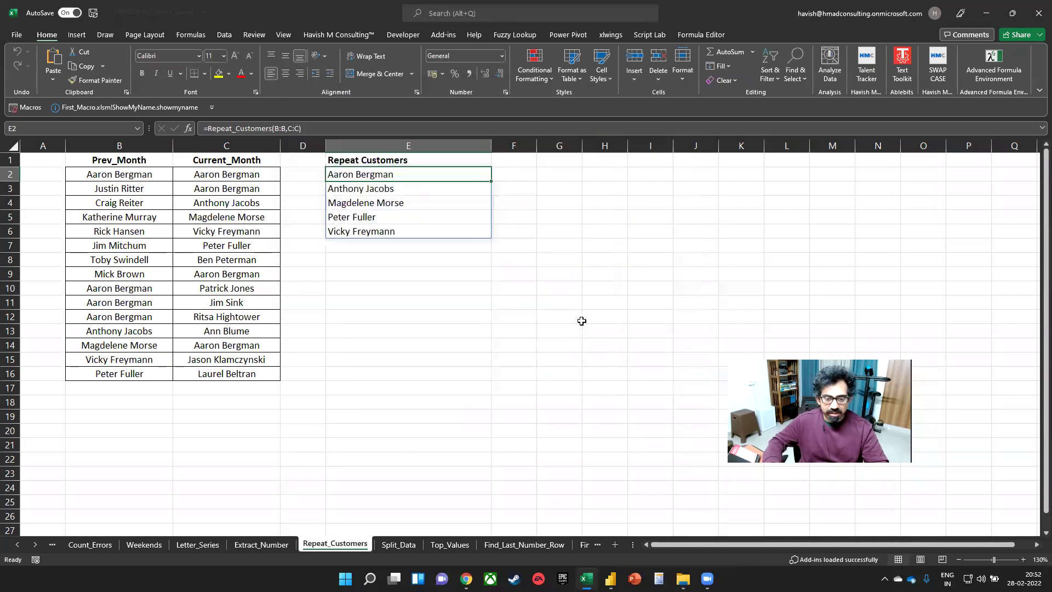
- On the Select_Range_Till_End sheet, view the range-selection LAMBDA's definition in Name Manager
{"action": "key", "text": "ctrl+Page_Down"}
{"action": "key", "text": "ctrl+Page_Down"}
{"action": "key", "text": "ctrl+Page_Down"}
{"action": "key", "text": "ctrl+Page_Down"}
{"action": "key", "text": "ctrl+Page_Down"}
{"action": "key", "text": "ctrl+Page_Down"}
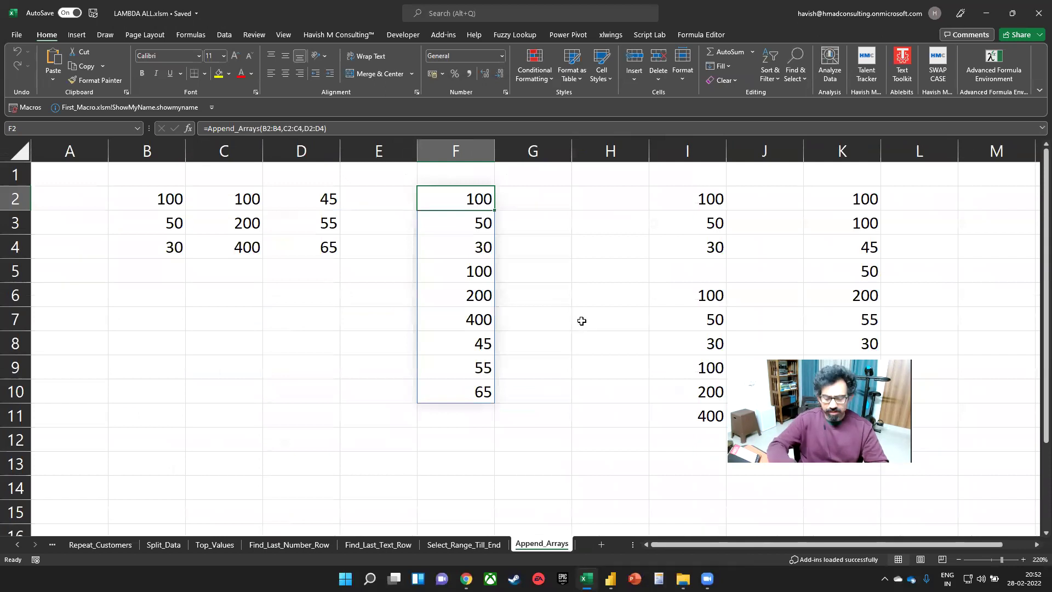
{"action": "key", "text": "ctrl+F3"}
{"action": "key", "text": "Escape"}
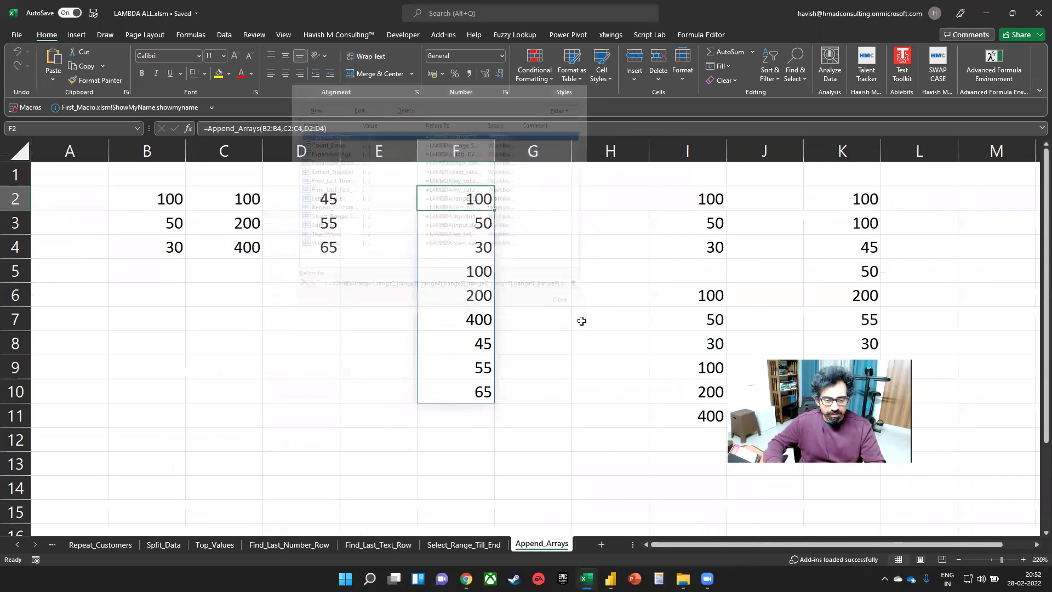
{"action": "key", "text": "ctrl+Page_Up"}
{"action": "key", "text": "ctrl+F3"}
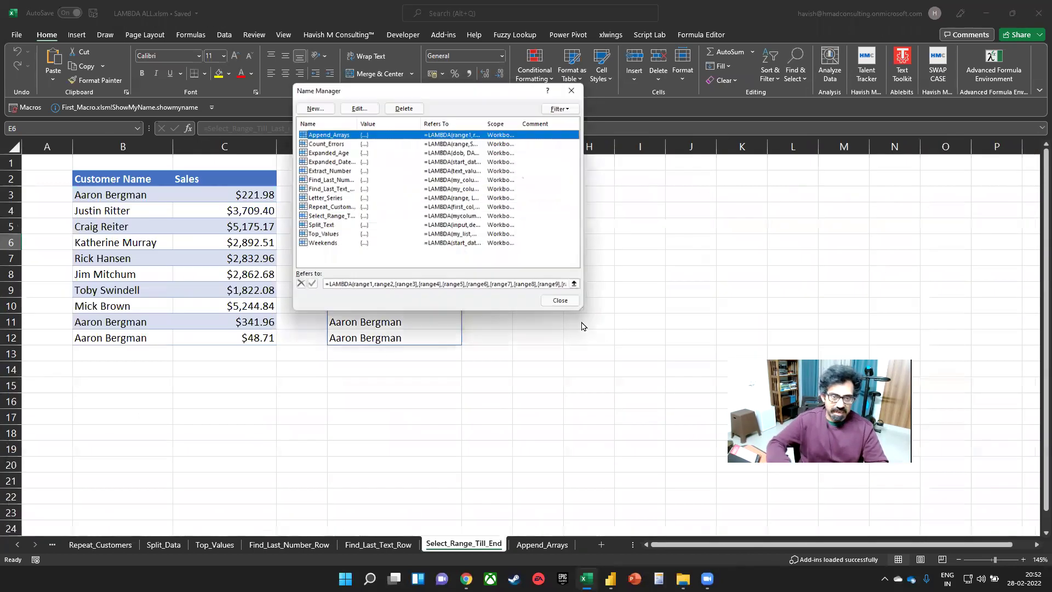
{"action": "key", "text": "s"}
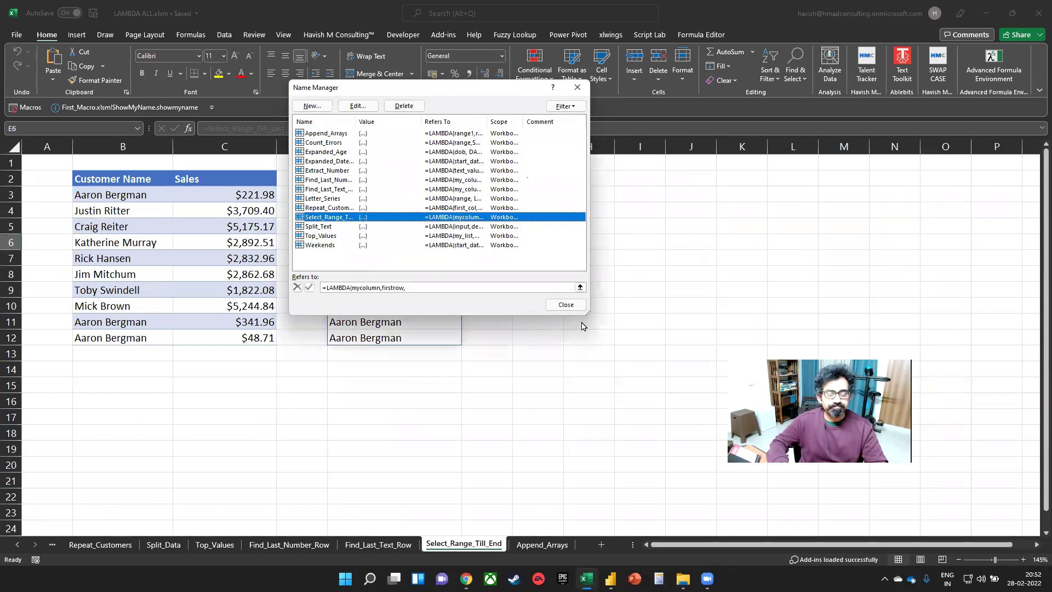
{"action": "key", "text": "Escape"}
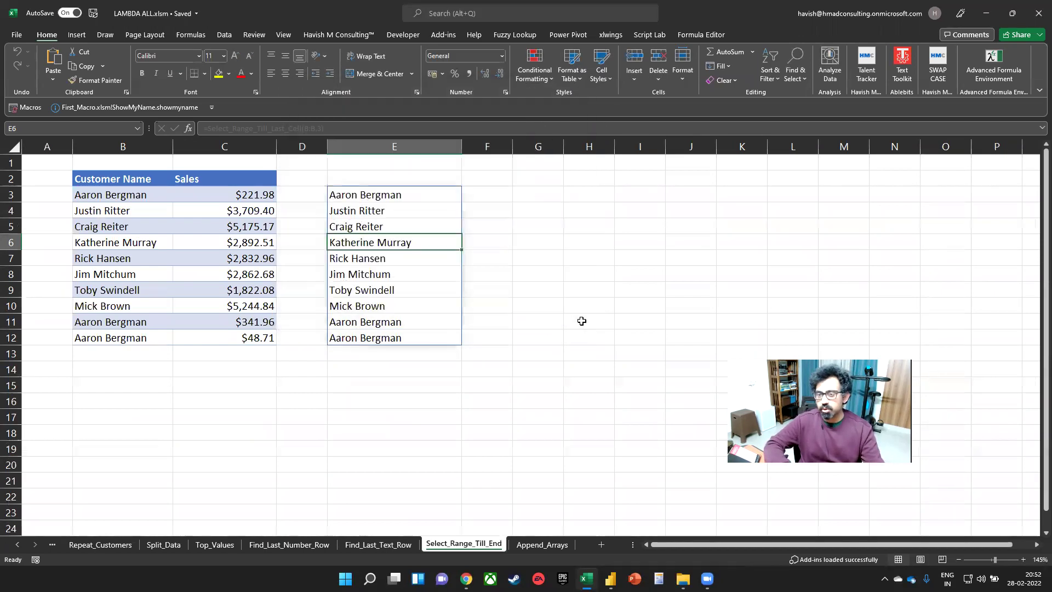
{"action": "left_click", "coordinate": [993, 65]}
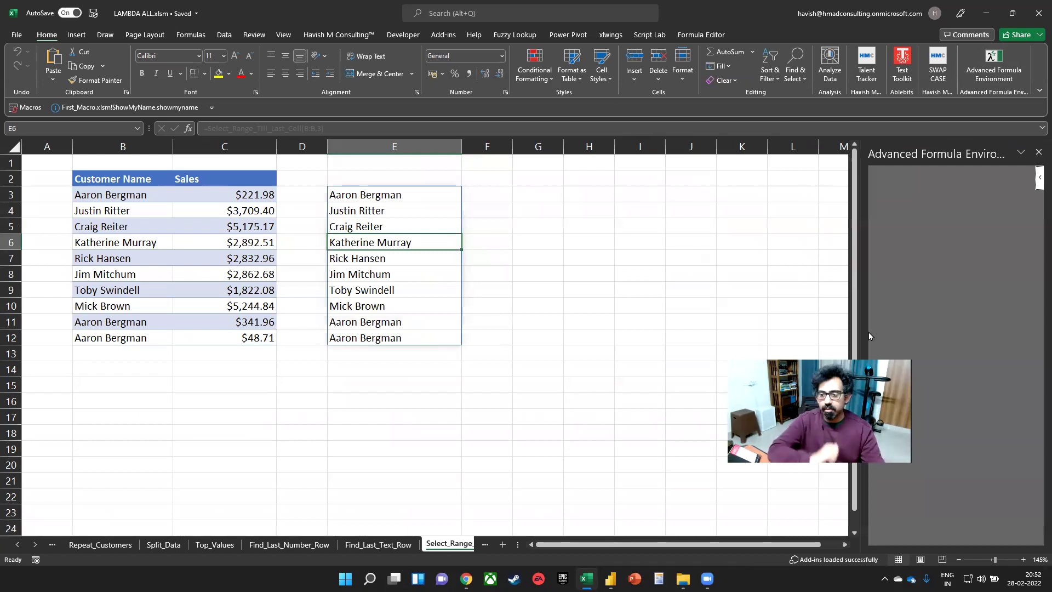
- Widen the Advanced Formula Environment and read the Append_Arrays formula
{"action": "left_click_drag", "start_coordinate": [868, 336], "coordinate": [734, 332]}
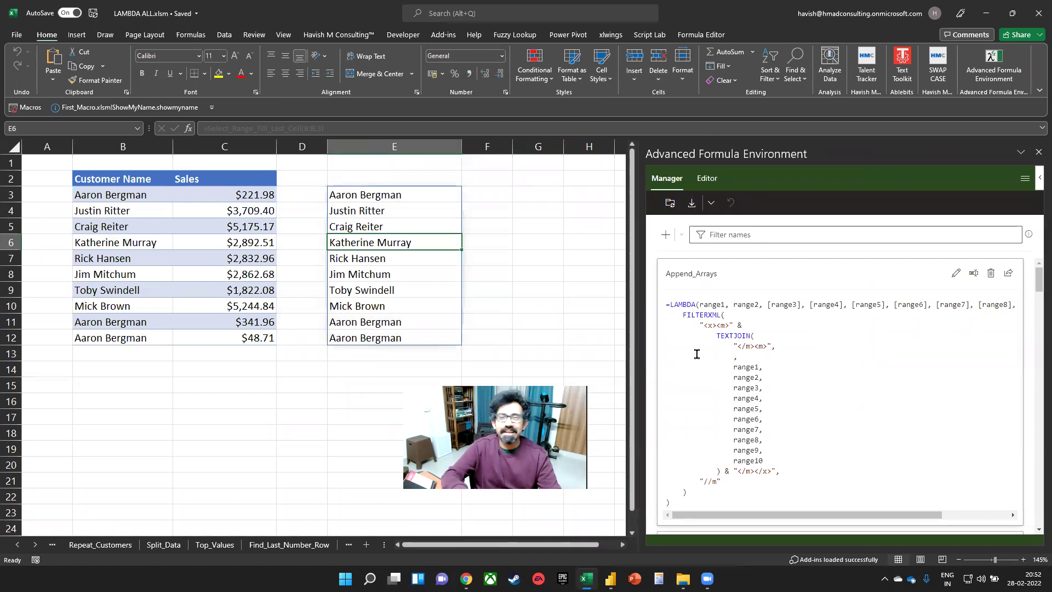
{"action": "left_click_drag", "start_coordinate": [682, 302], "coordinate": [815, 509]}
{"action": "left_click", "coordinate": [786, 487]}
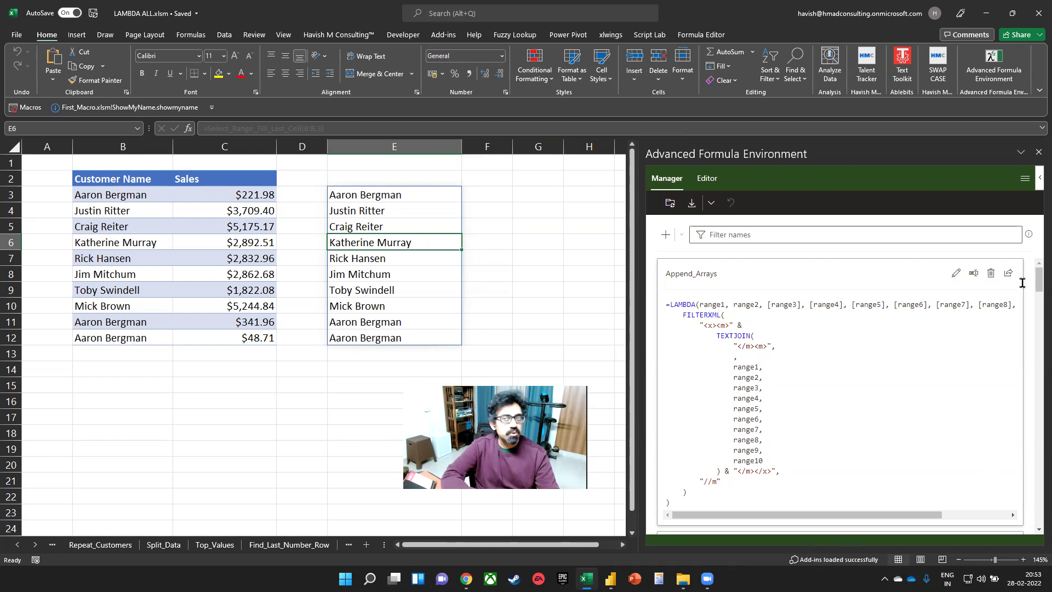
- Close the Advanced Formula Environment and then the Excel workbook
{"action": "left_click", "coordinate": [1037, 149]}
{"action": "left_click", "coordinate": [554, 314]}
{"action": "left_click", "coordinate": [444, 210]}
{"action": "left_click", "coordinate": [1038, 13]}
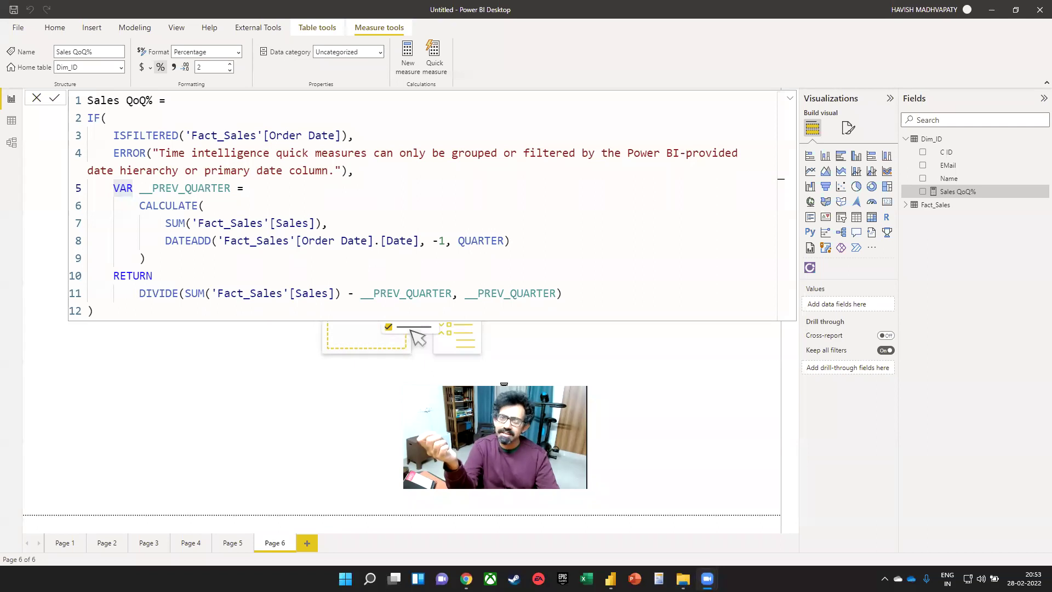
- Open a new browser window and search Google for nltk
{"action": "mouse_move", "coordinate": [466, 578]}
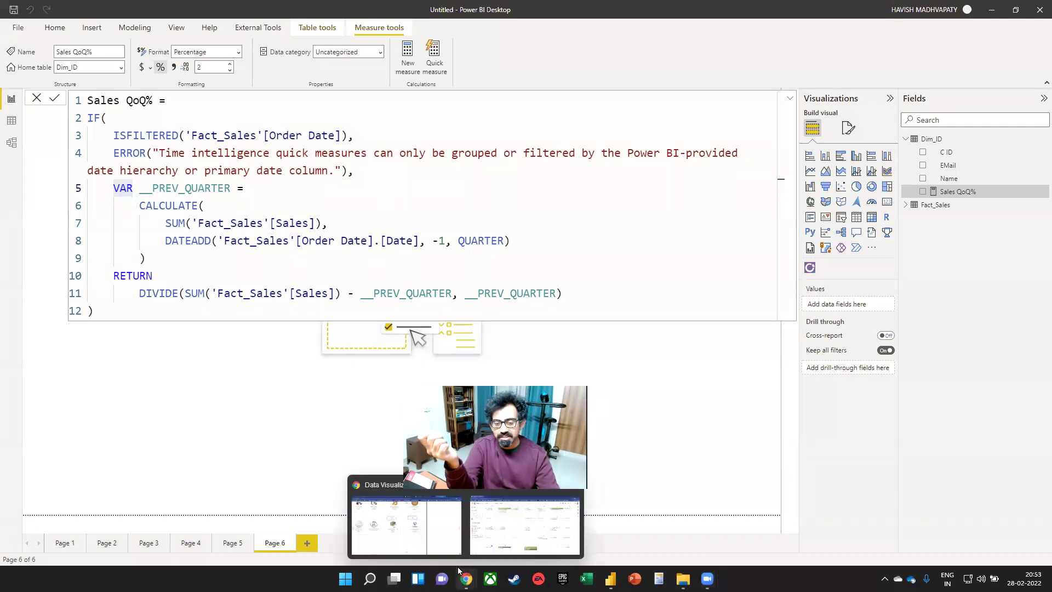
{"action": "left_click", "coordinate": [422, 533]}
{"action": "key", "text": "ctrl+n"}
{"action": "type", "text": "nltk"}
{"action": "key", "text": "Return"}
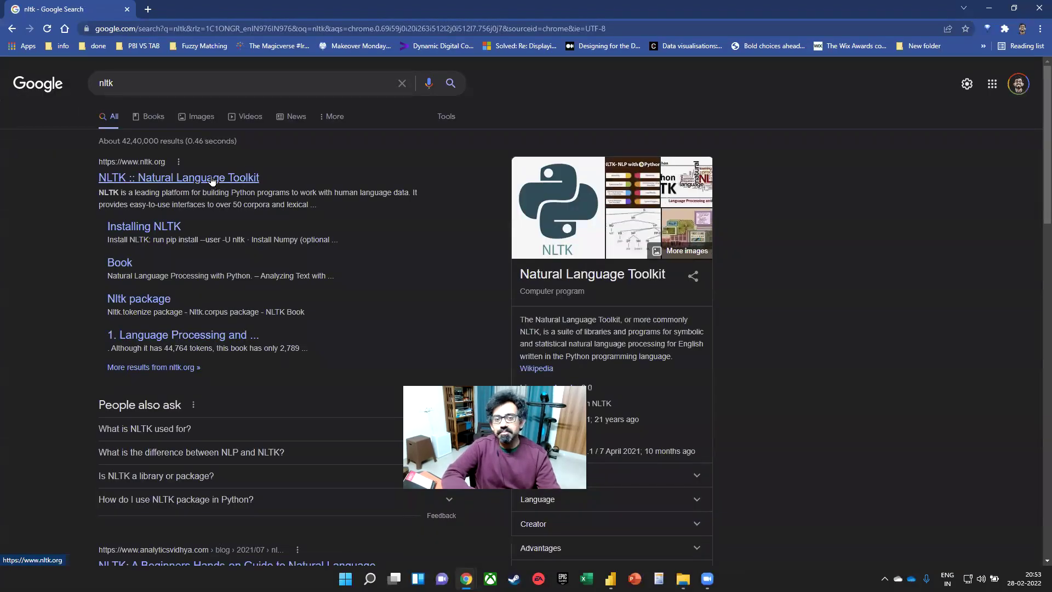
- Refine the search to 'text analytics python library' and highlight spaCy in the results
{"action": "left_click", "coordinate": [179, 79]}
{"action": "key", "text": "ctrl+a"}
{"action": "type", "text": "text analyt"}
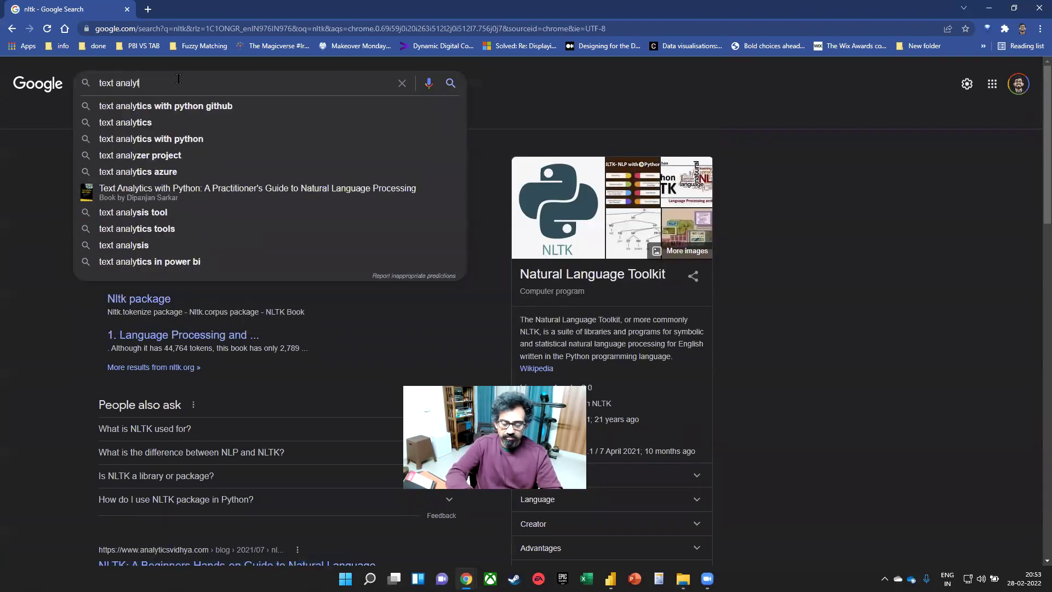
{"action": "type", "text": "ics python"}
{"action": "key", "text": "Return"}
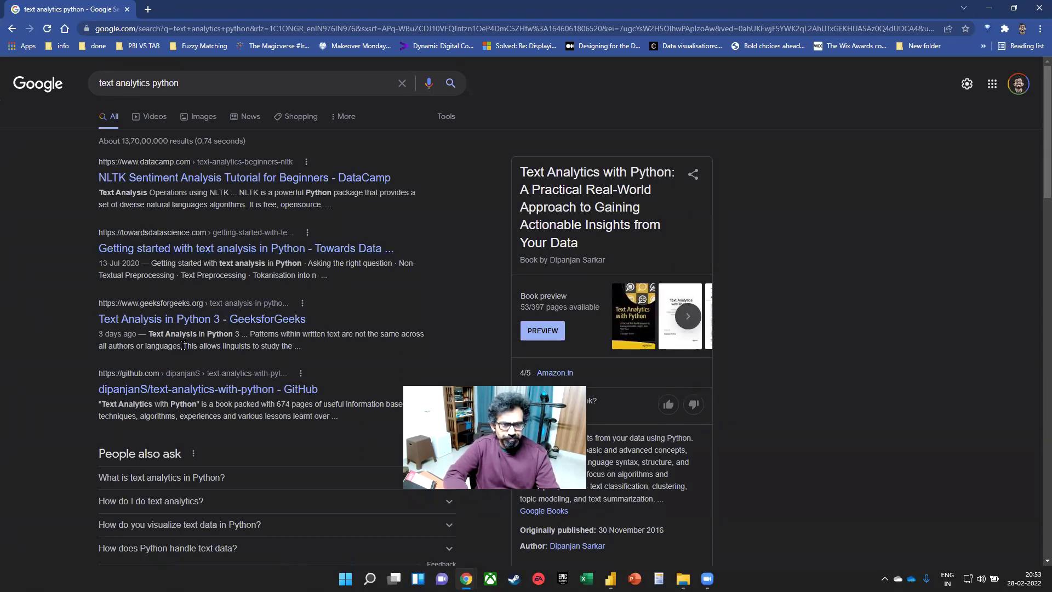
{"action": "left_click", "coordinate": [205, 78]}
{"action": "type", "text": "li"}
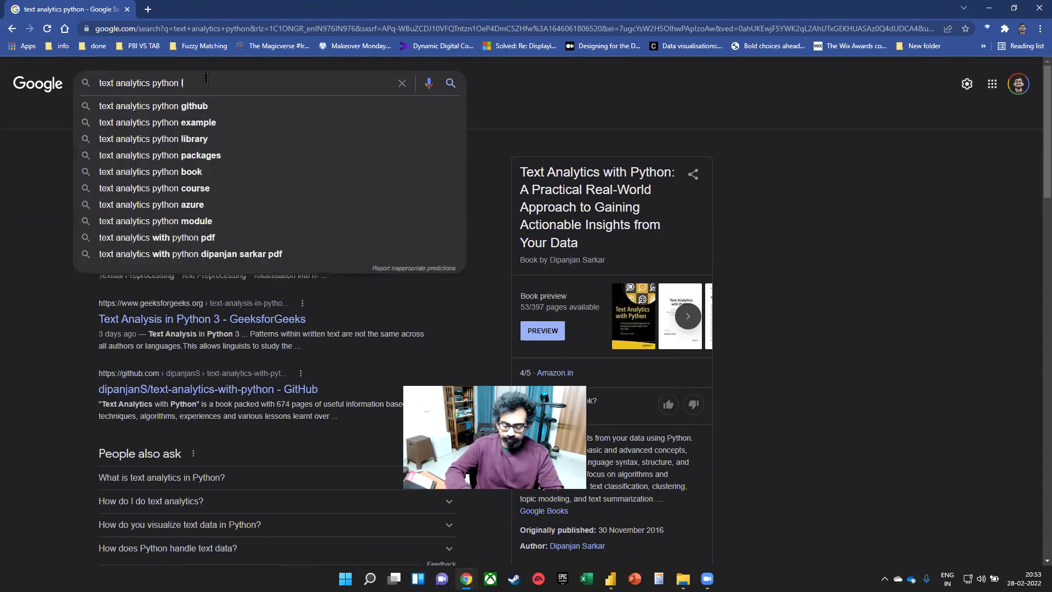
{"action": "type", "text": "brary"}
{"action": "key", "text": "Return"}
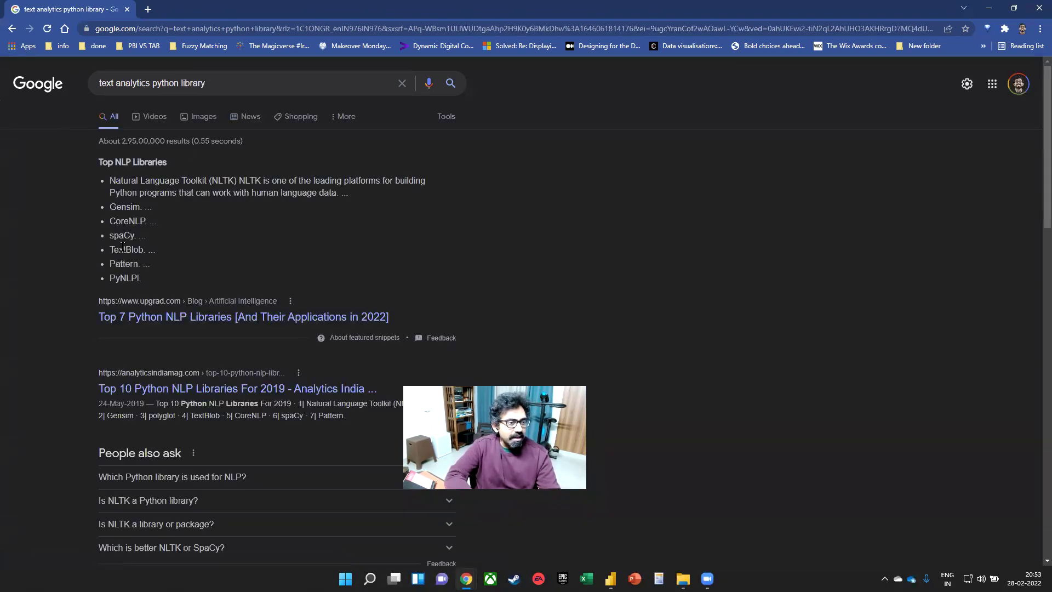
{"action": "double_click", "coordinate": [117, 235]}
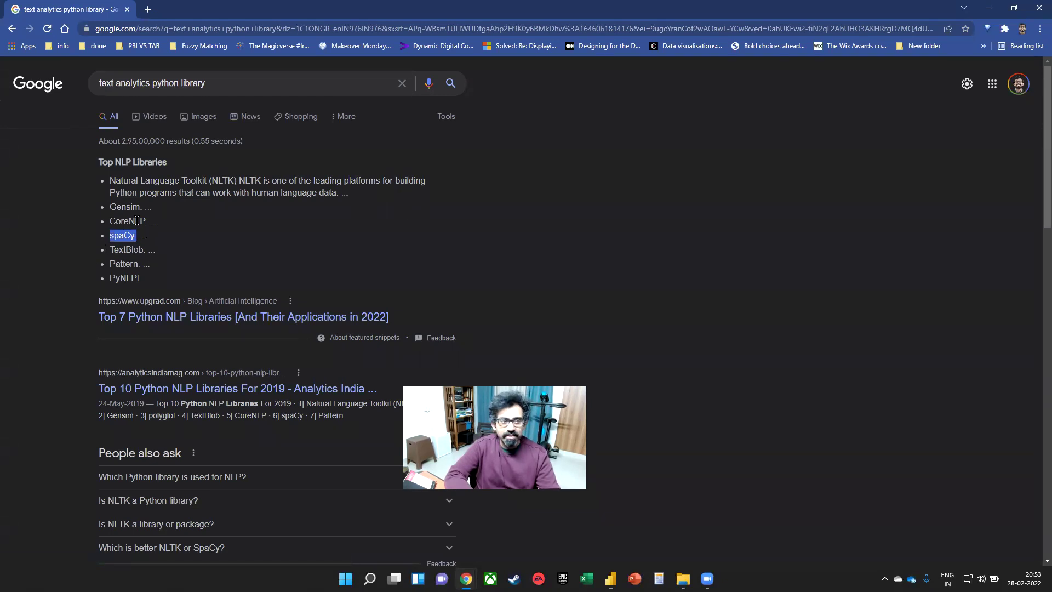
- Open the upGrad Top Python NLP Libraries article and dismiss the career counselling popup
{"action": "left_click", "coordinate": [191, 323]}
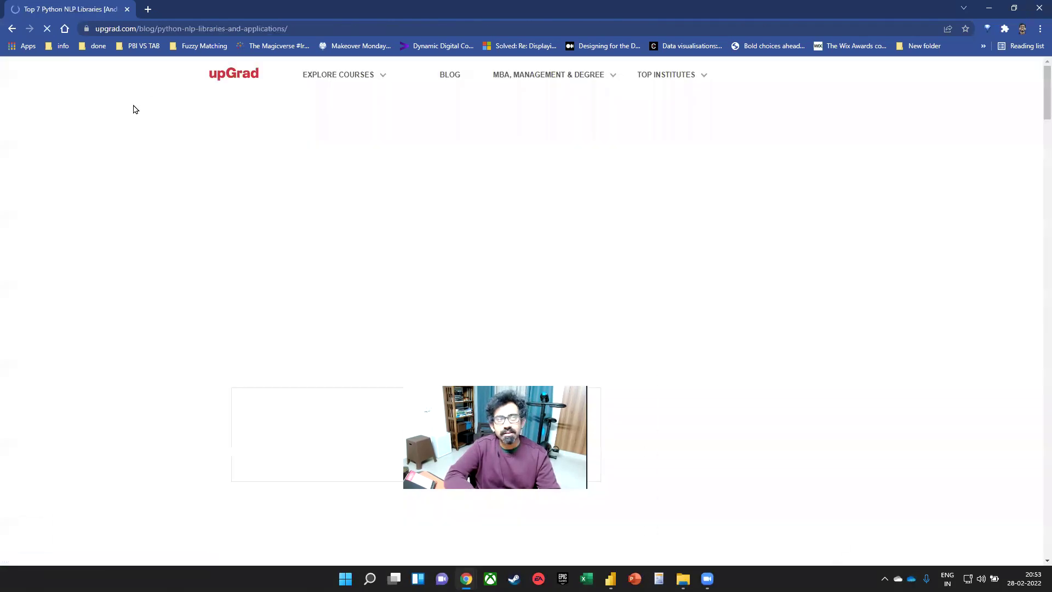
{"action": "left_click", "coordinate": [214, 33]}
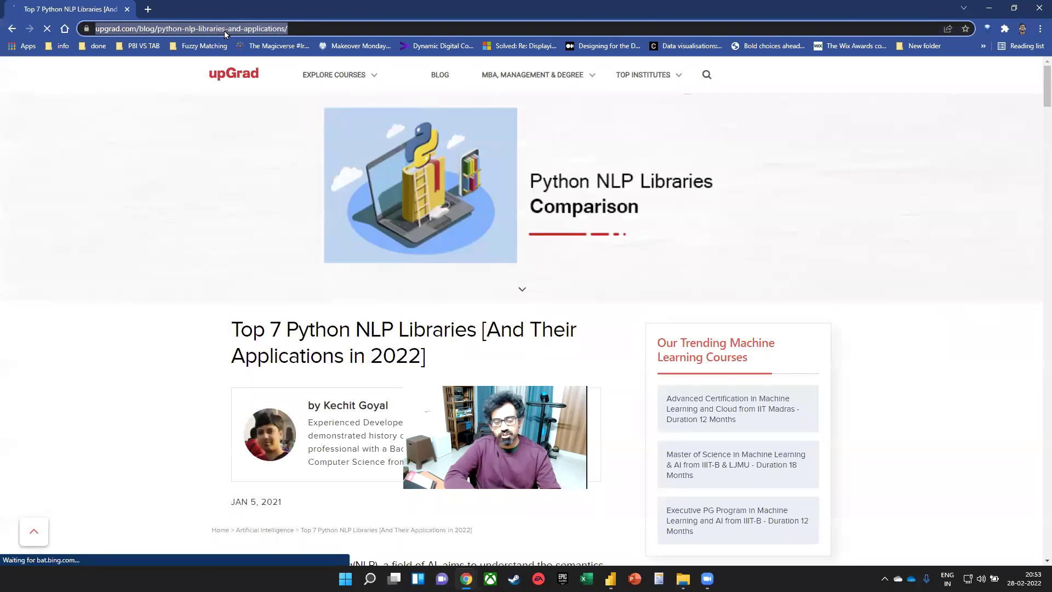
{"action": "left_click", "coordinate": [295, 505]}
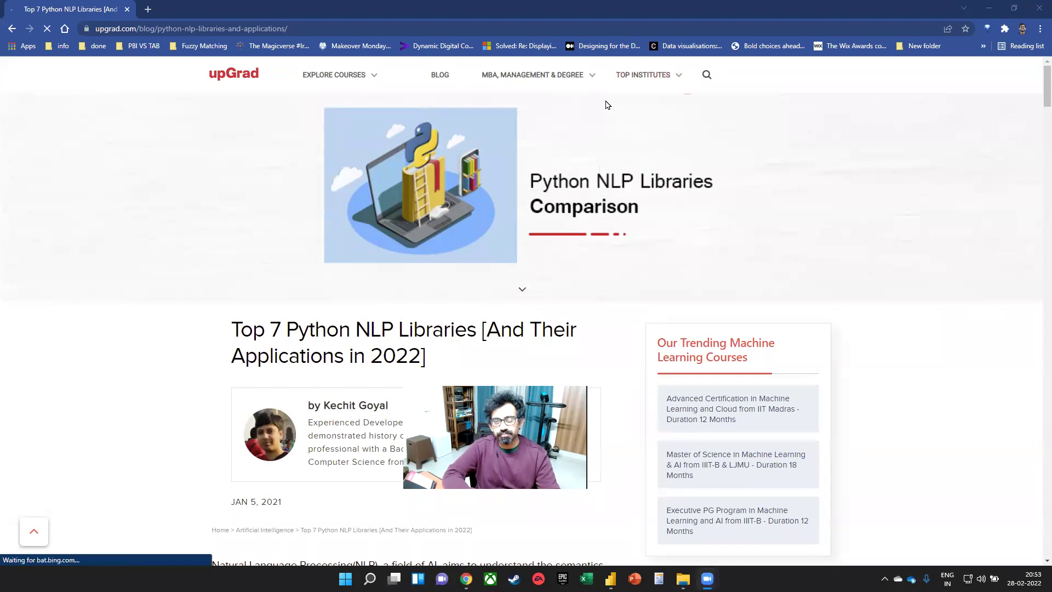
{"action": "scroll", "coordinate": [390, 260], "scroll_direction": "down", "scroll_amount": 5}
{"action": "scroll", "coordinate": [512, 246], "scroll_direction": "down", "scroll_amount": 9}
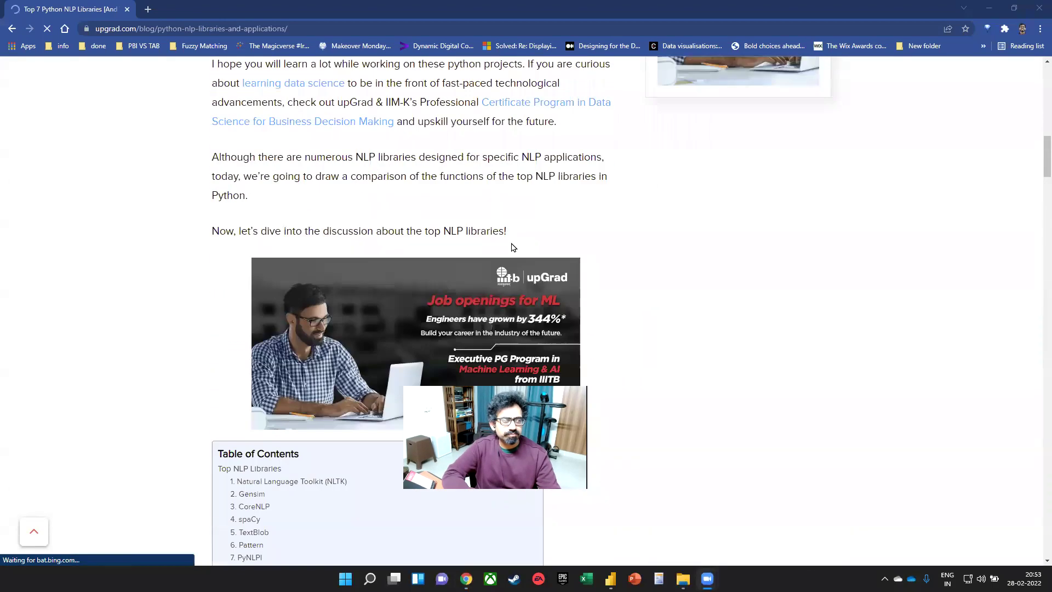
{"action": "scroll", "coordinate": [510, 273], "scroll_direction": "up", "scroll_amount": 6}
{"action": "scroll", "coordinate": [492, 268], "scroll_direction": "down", "scroll_amount": 10}
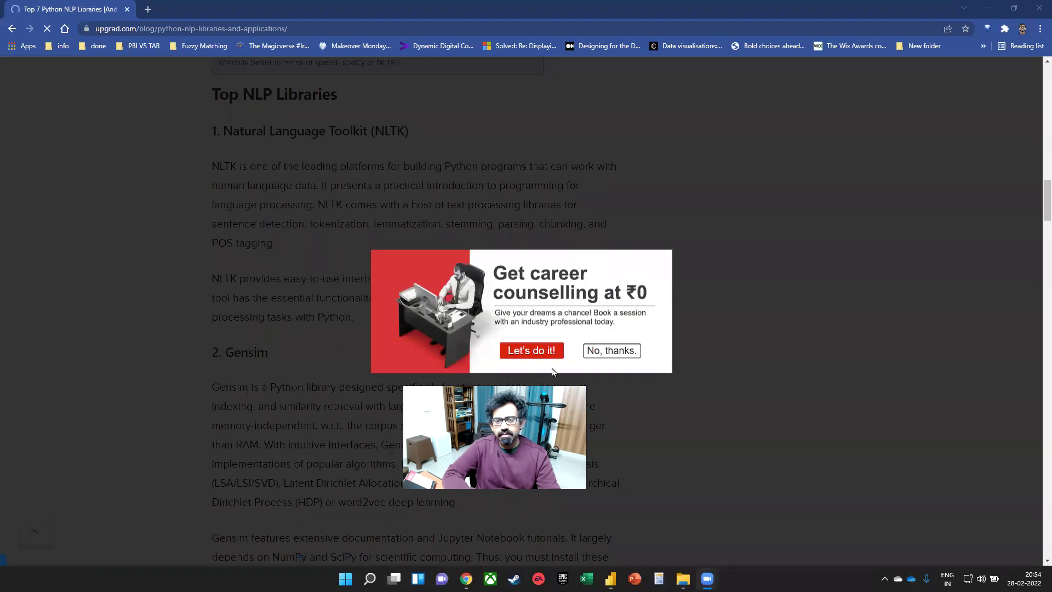
{"action": "left_click", "coordinate": [608, 351]}
- Read from NLTK and Gensim down to the Pattern section, then close the window
{"action": "scroll", "coordinate": [420, 271], "scroll_direction": "down", "scroll_amount": 2}
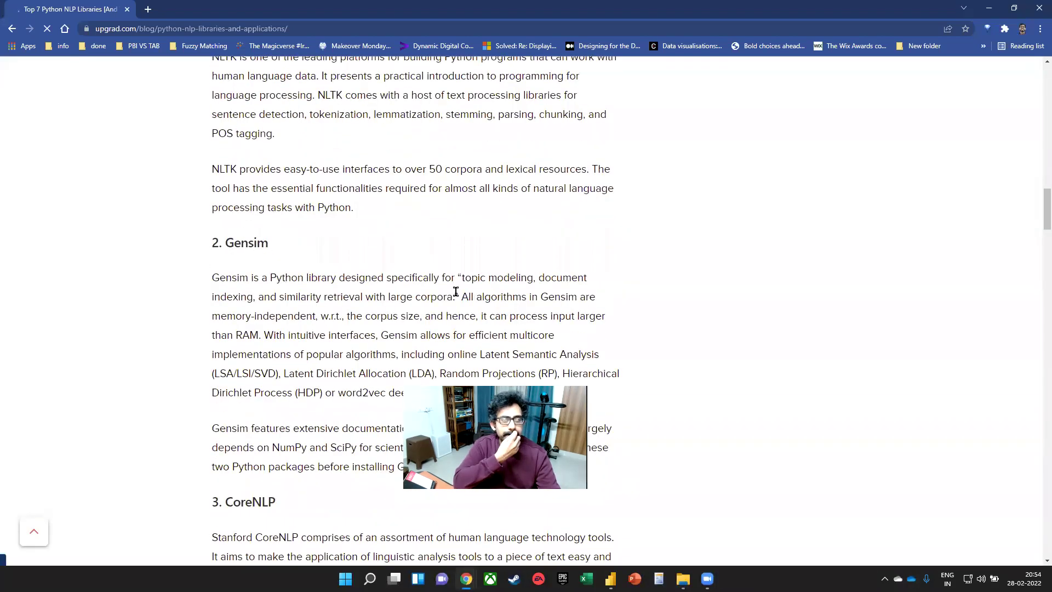
{"action": "scroll", "coordinate": [455, 288], "scroll_direction": "down", "scroll_amount": 1}
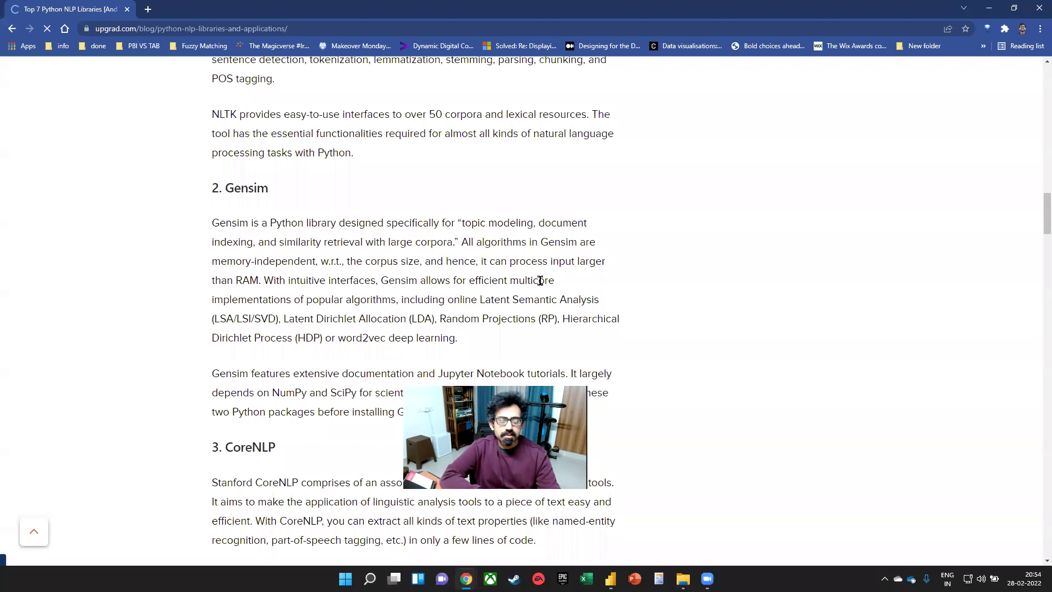
{"action": "scroll", "coordinate": [391, 282], "scroll_direction": "up", "scroll_amount": 2}
{"action": "left_click_drag", "start_coordinate": [373, 349], "coordinate": [465, 351]}
{"action": "scroll", "coordinate": [452, 230], "scroll_direction": "up", "scroll_amount": 1}
{"action": "left_click_drag", "start_coordinate": [324, 187], "coordinate": [422, 308]}
{"action": "scroll", "coordinate": [392, 272], "scroll_direction": "down", "scroll_amount": 10}
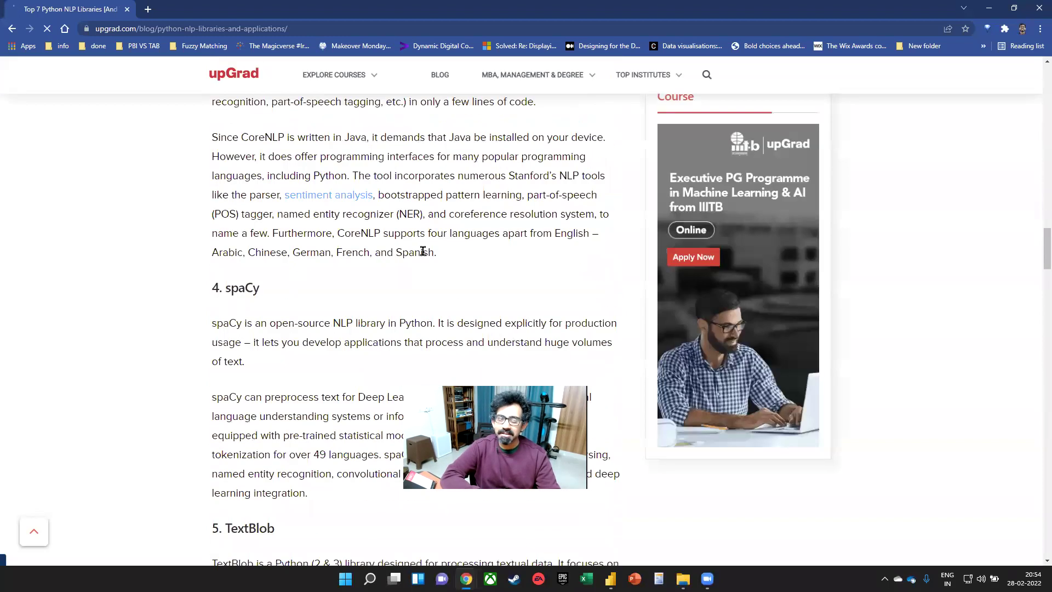
{"action": "scroll", "coordinate": [328, 305], "scroll_direction": "down", "scroll_amount": 2}
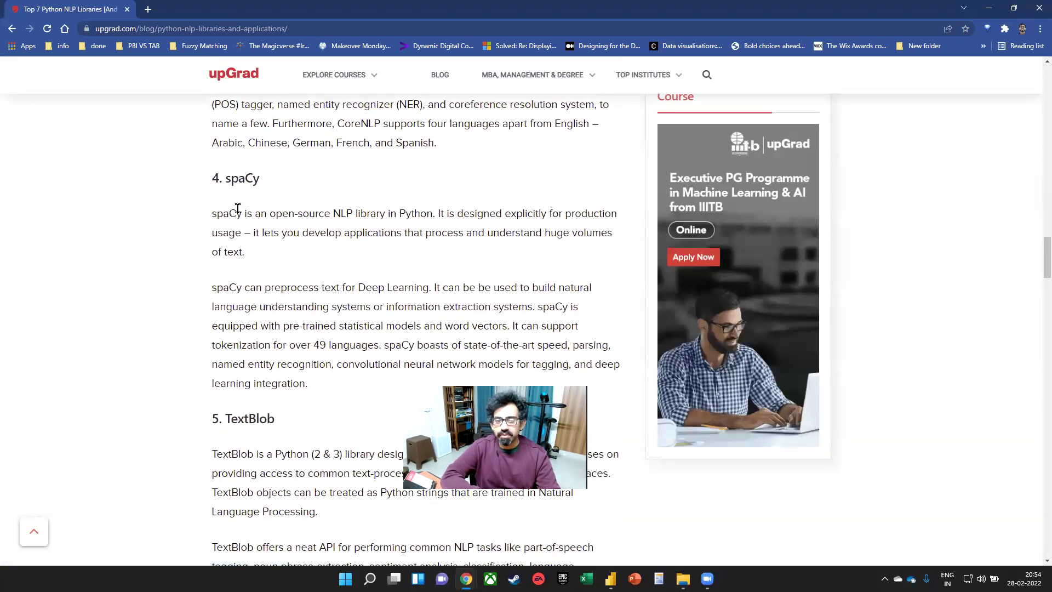
{"action": "scroll", "coordinate": [338, 241], "scroll_direction": "down", "scroll_amount": 8}
{"action": "scroll", "coordinate": [338, 236], "scroll_direction": "down", "scroll_amount": 7}
{"action": "scroll", "coordinate": [366, 262], "scroll_direction": "up", "scroll_amount": 8}
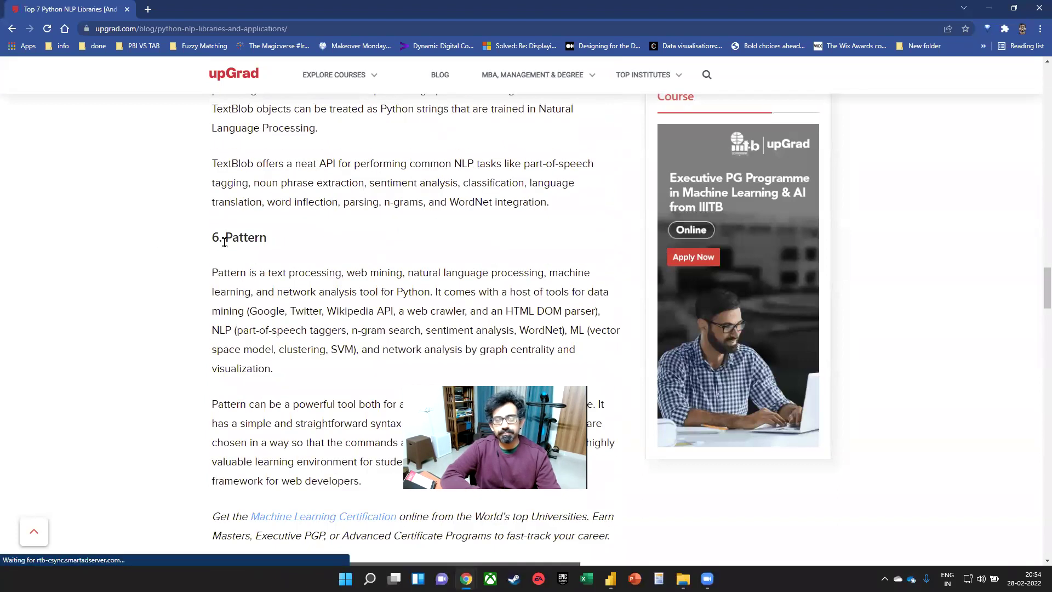
{"action": "left_click", "coordinate": [1037, 10]}
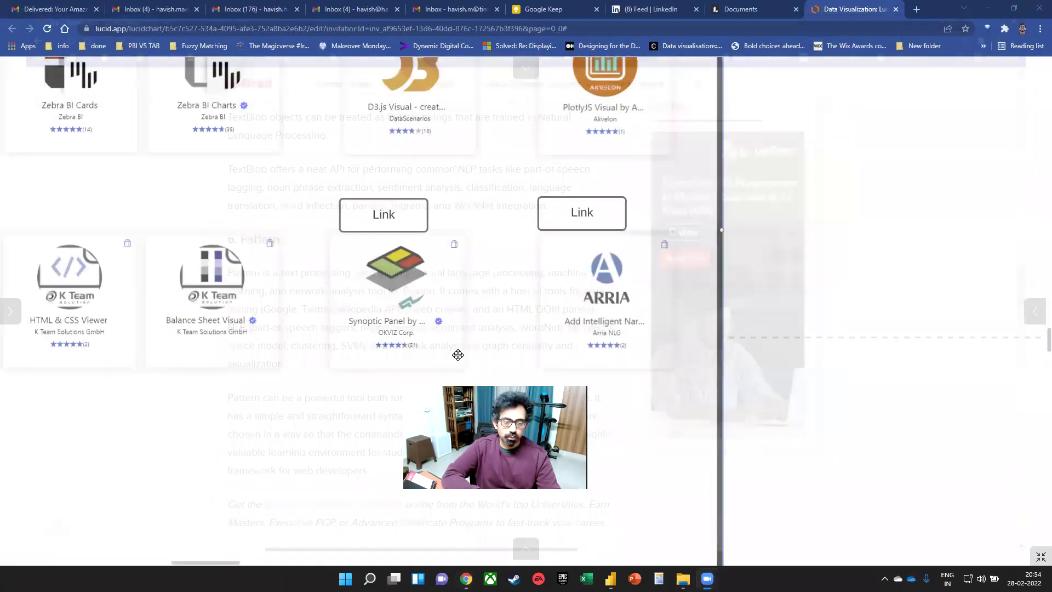
- Zoom out and pan the board to reveal the Power BI logo and chart, then switch to Zoom
{"action": "scroll", "coordinate": [786, 314], "scroll_direction": "down", "scroll_amount": 5}
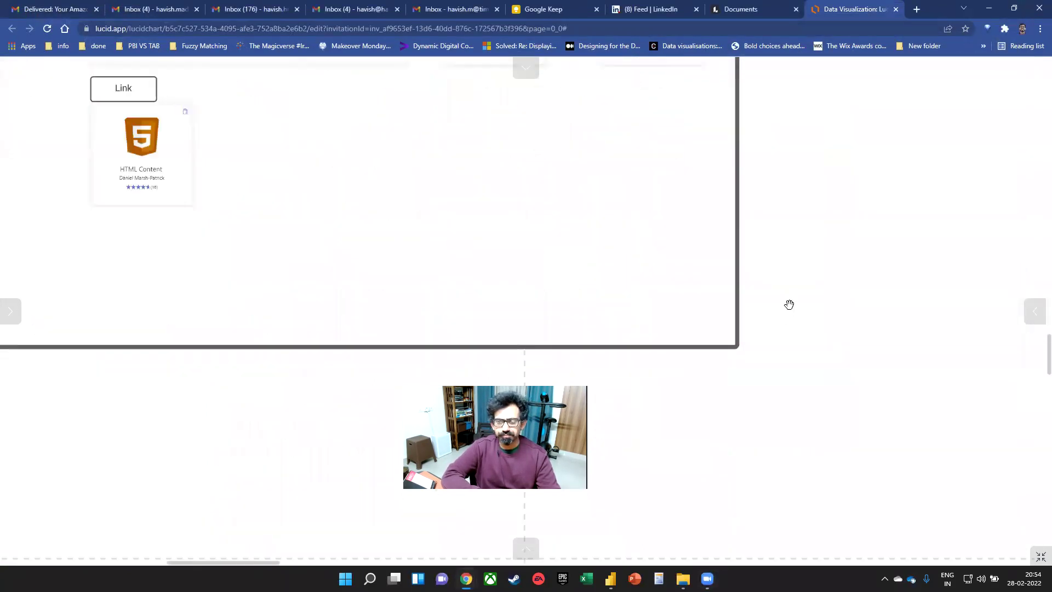
{"action": "left_click_drag", "start_coordinate": [869, 270], "coordinate": [642, 292]}
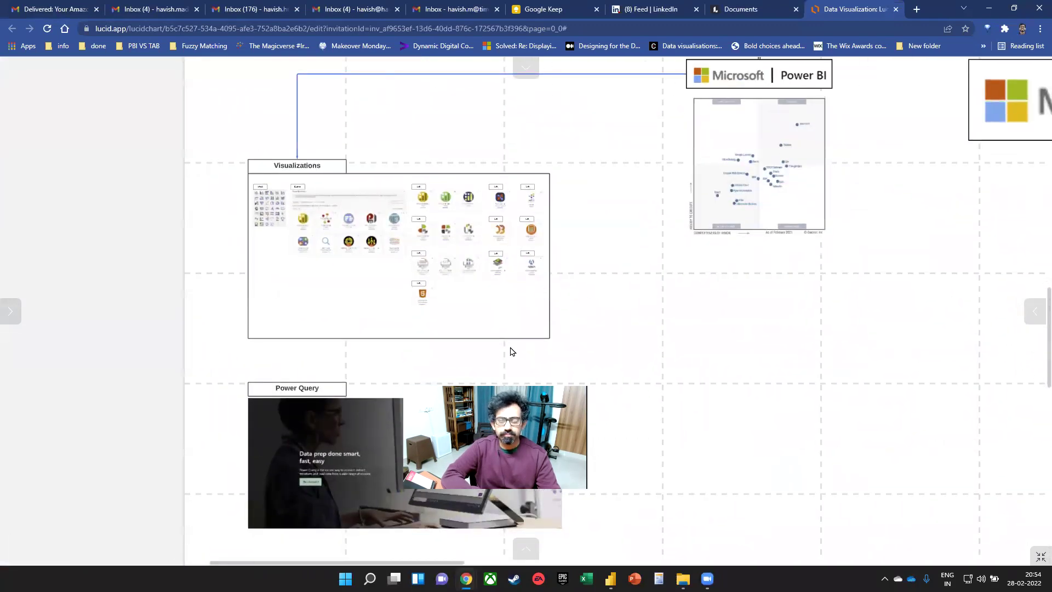
{"action": "left_click", "coordinate": [509, 402]}
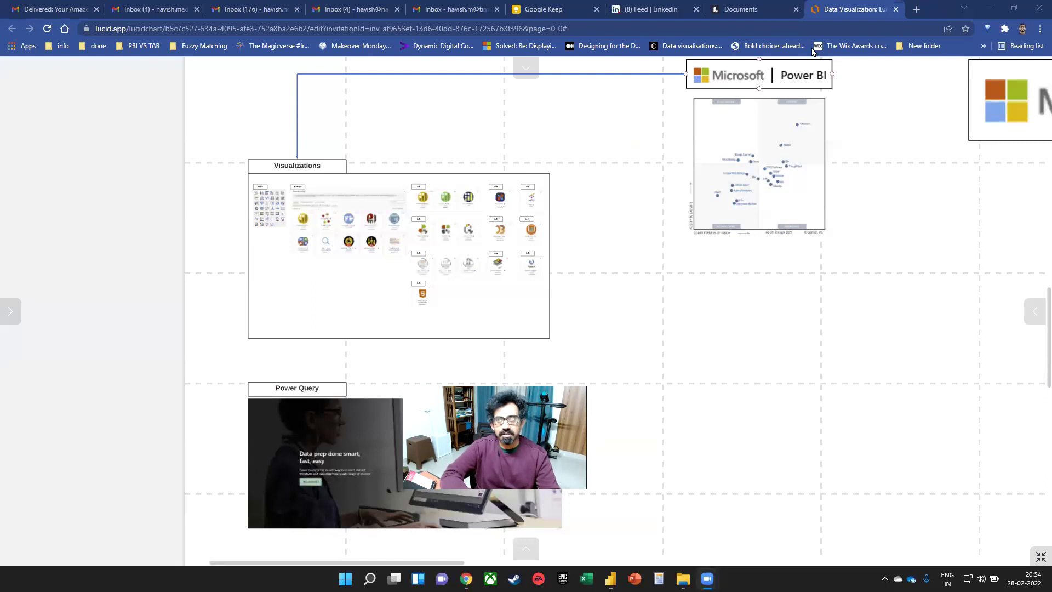
- In a new tab, search for curbal and open the curbal.com Welcome page
{"action": "left_click", "coordinate": [917, 9]}
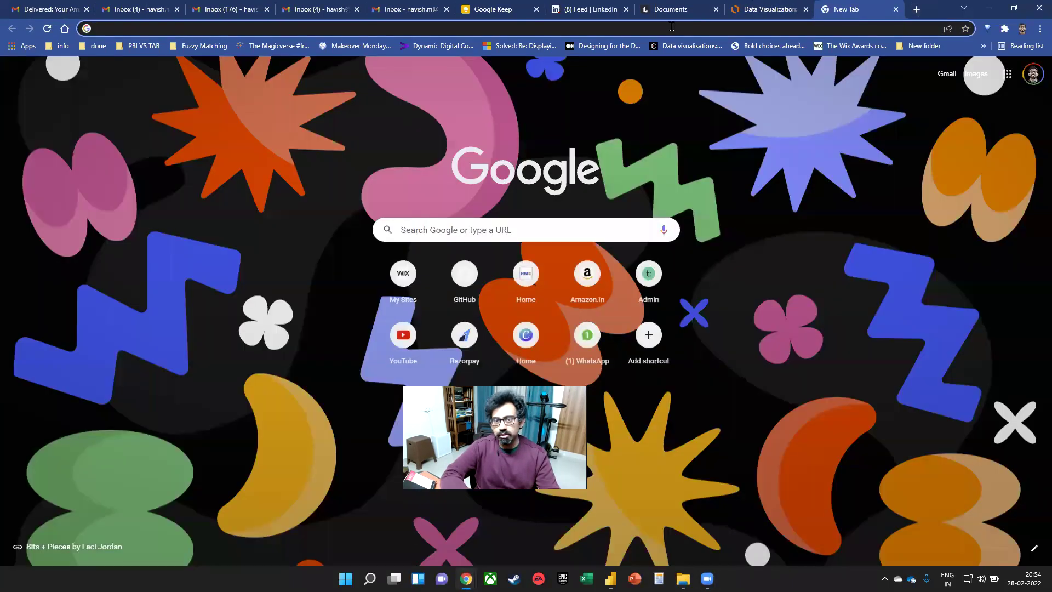
{"action": "left_click", "coordinate": [668, 28]}
{"action": "type", "text": "curbal"}
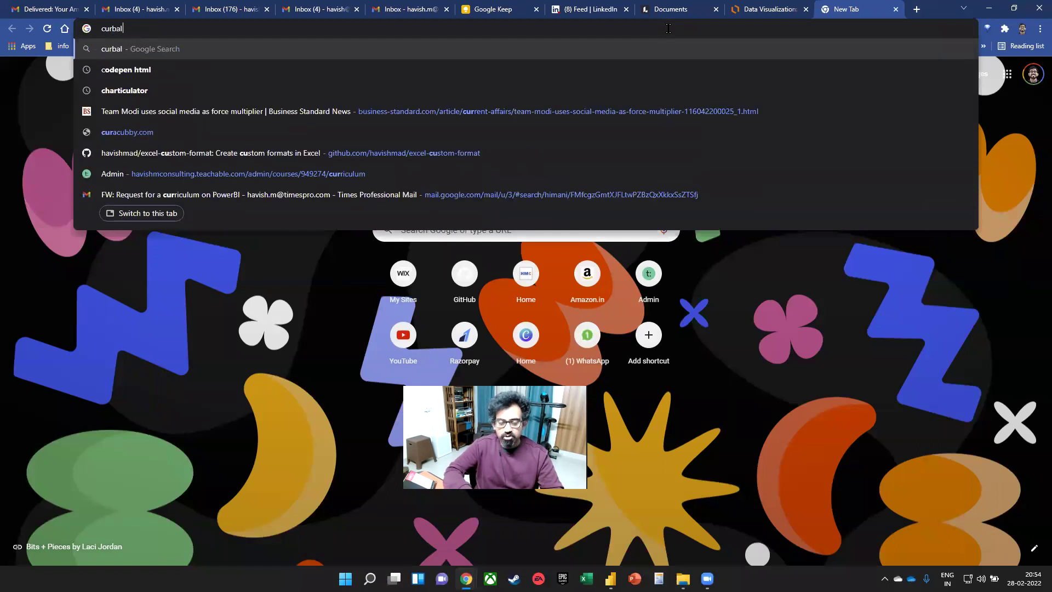
{"action": "key", "text": "Return"}
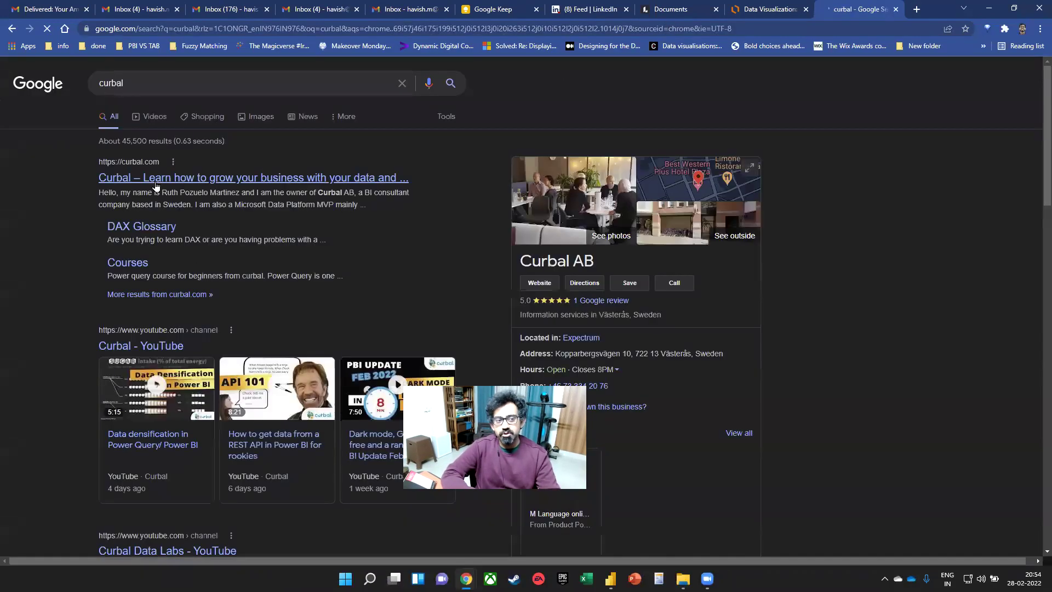
{"action": "left_click", "coordinate": [158, 180]}
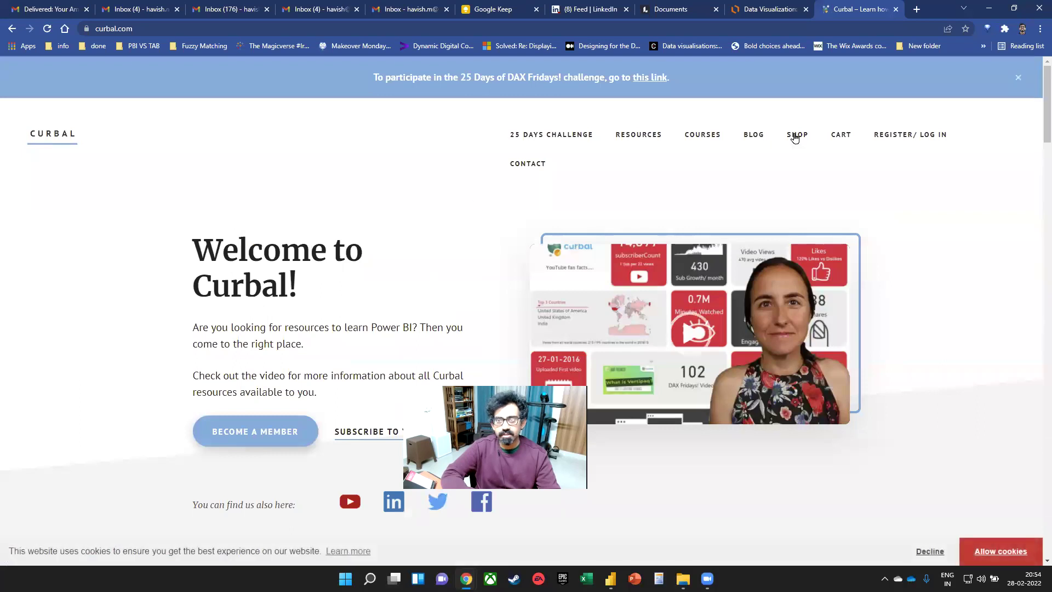
- Go to youtube.com/ to show the YouTube channel home page
{"action": "left_click", "coordinate": [678, 28]}
{"action": "type", "text": "you"}
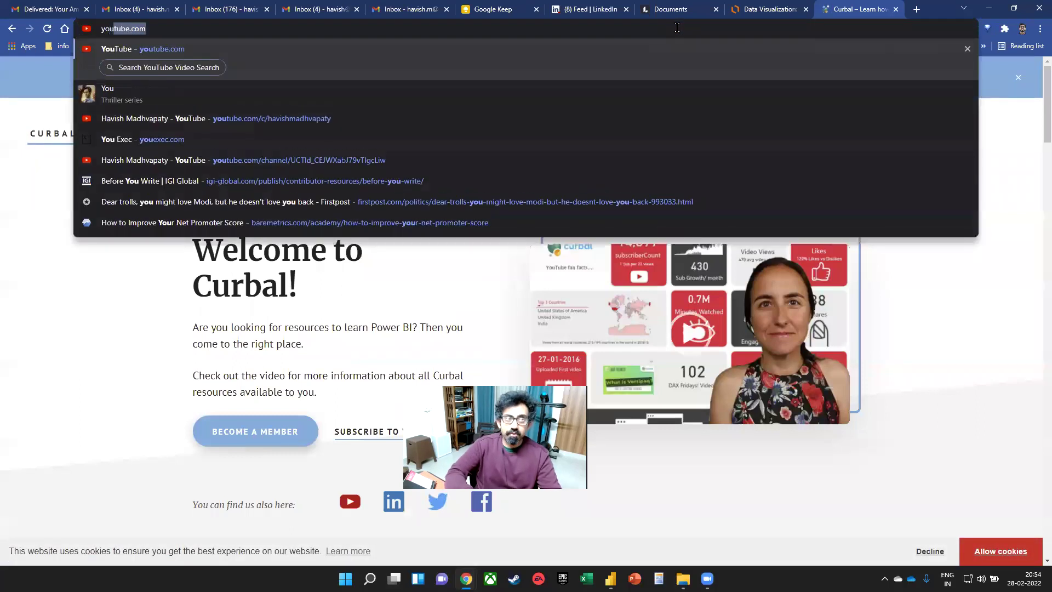
{"action": "type", "text": "tube.com/c"}
{"action": "key", "text": "Return"}
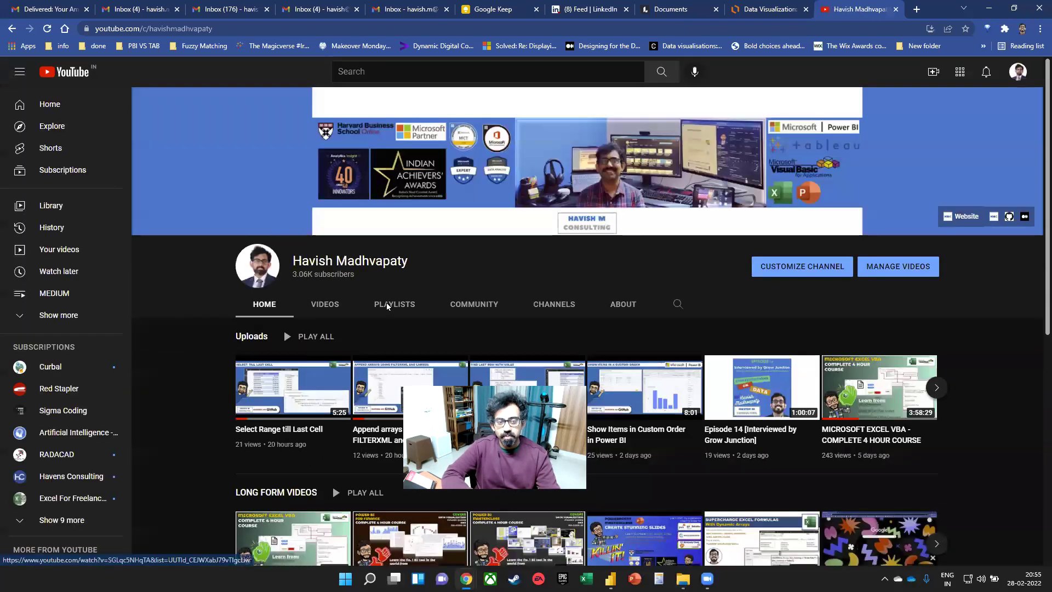
- Scroll the channel's Videos grid (POWER BI FOR FINANCE, Complete Power BI Course), then close the YouTube tab
{"action": "left_click", "coordinate": [331, 305]}
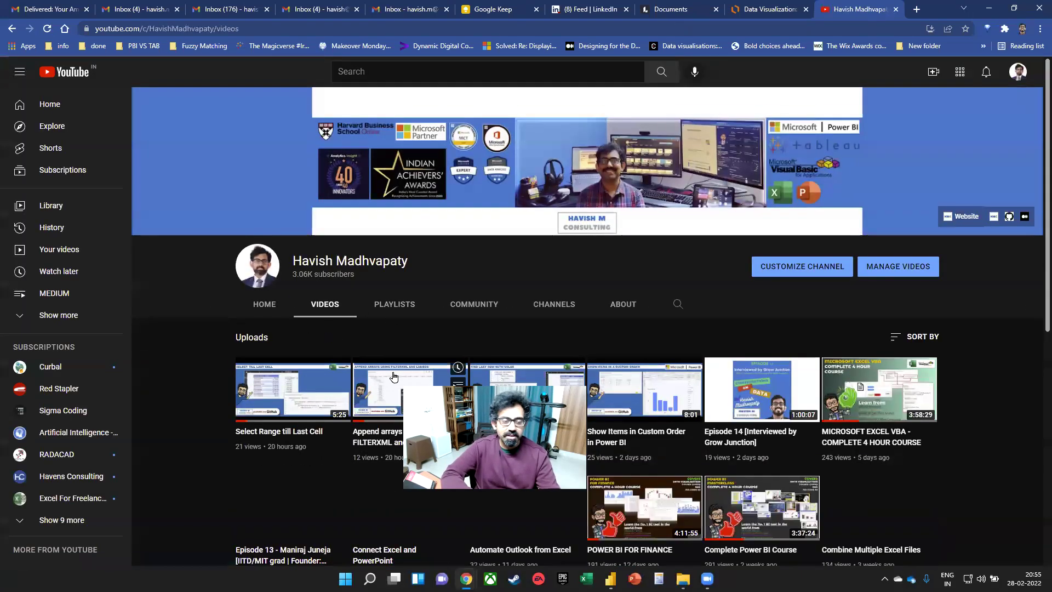
{"action": "scroll", "coordinate": [362, 311], "scroll_direction": "down", "scroll_amount": 3}
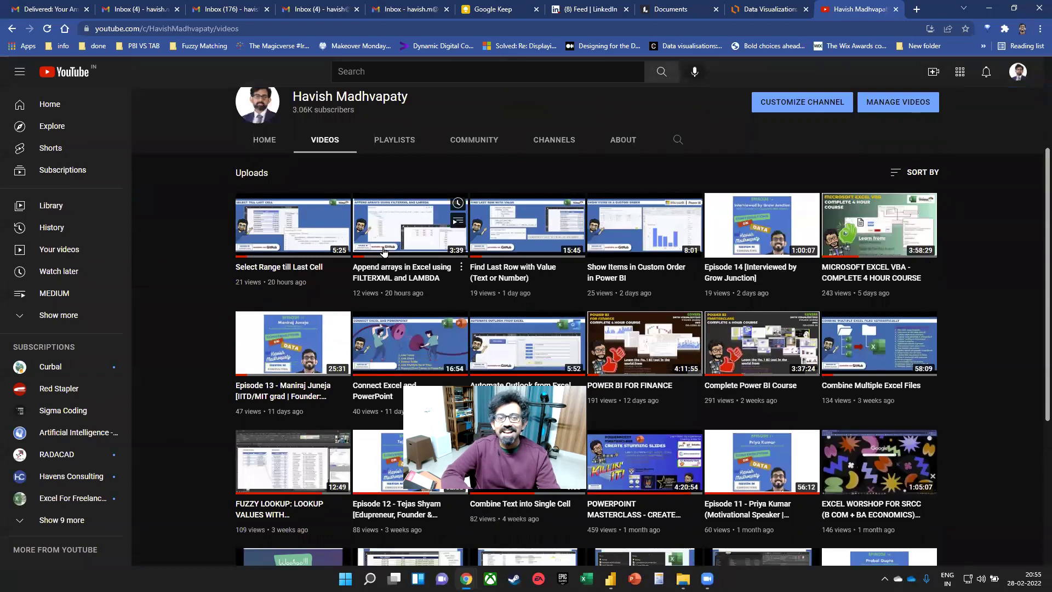
{"action": "scroll", "coordinate": [795, 323], "scroll_direction": "down", "scroll_amount": 1}
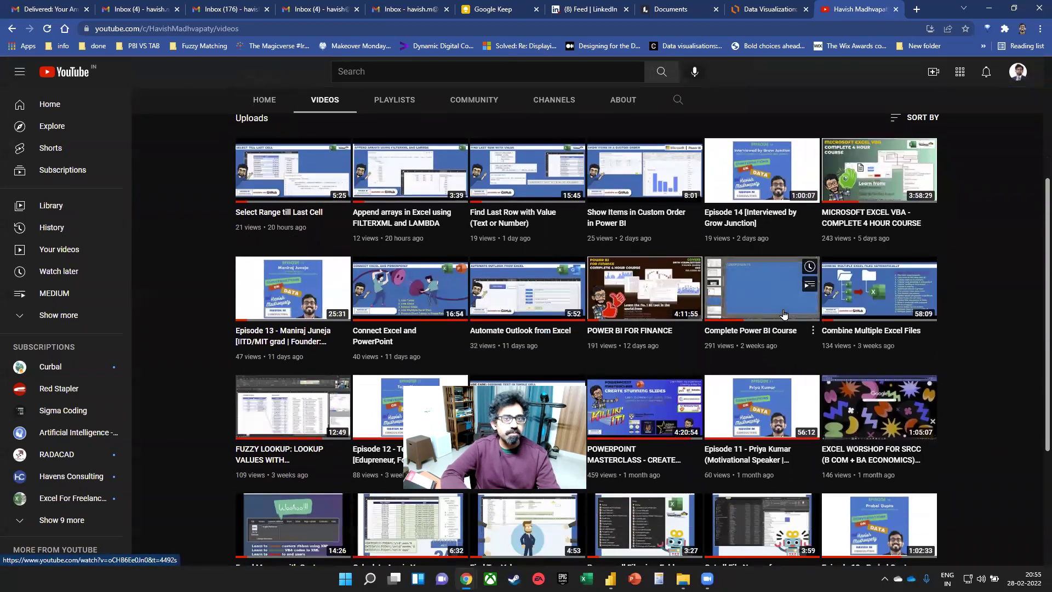
{"action": "key", "text": "ctrl"}
{"action": "key", "text": "ctrl"}
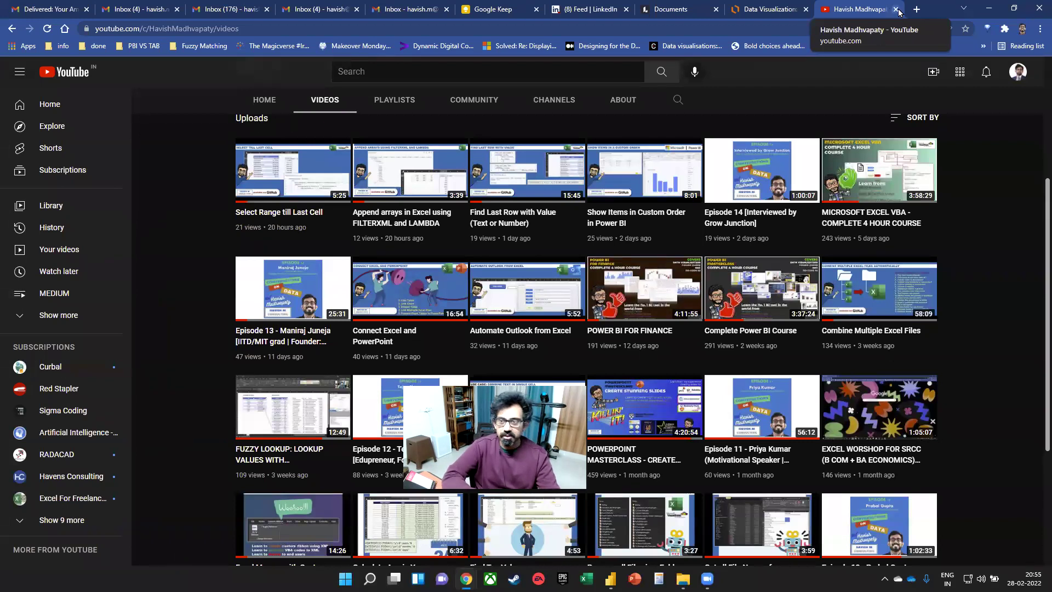
{"action": "left_click", "coordinate": [894, 10]}
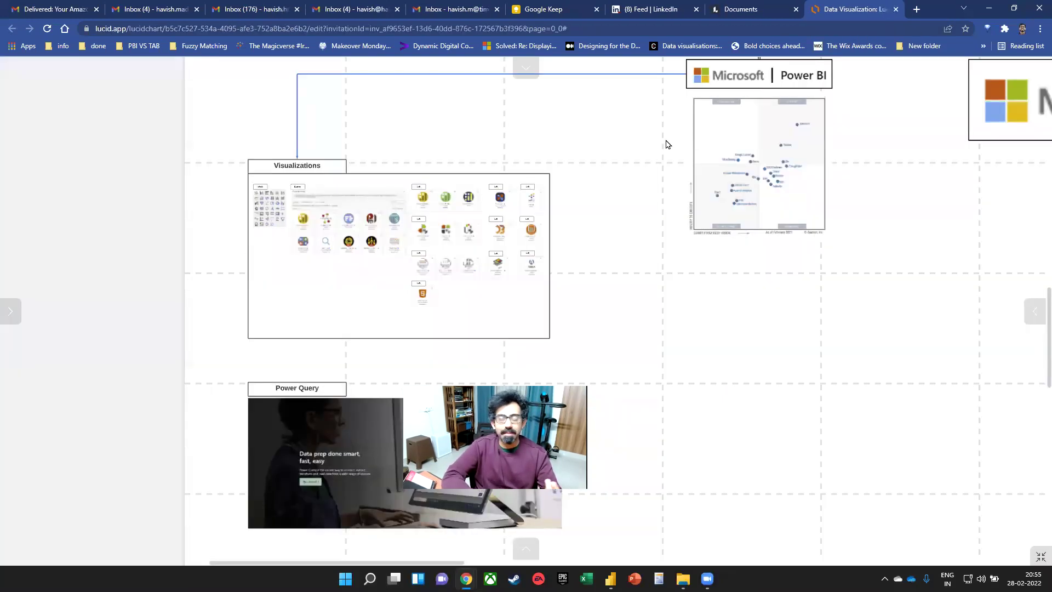
- Search the web for 'definitive guide to dax', check the SQLBI page, then open the Amazon listing
{"action": "left_click", "coordinate": [916, 9]}
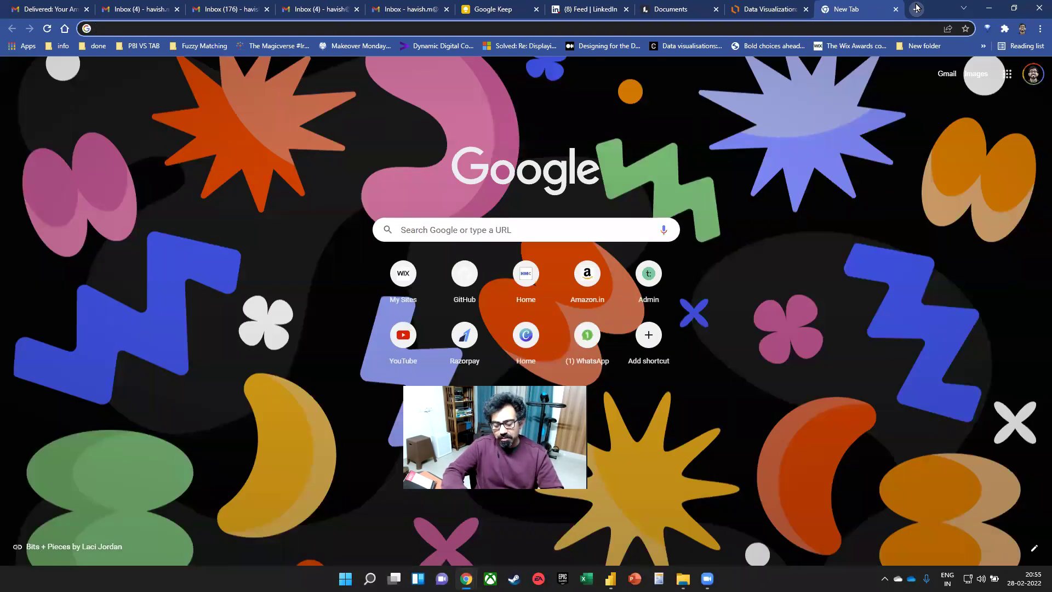
{"action": "type", "text": "definmiteive"}
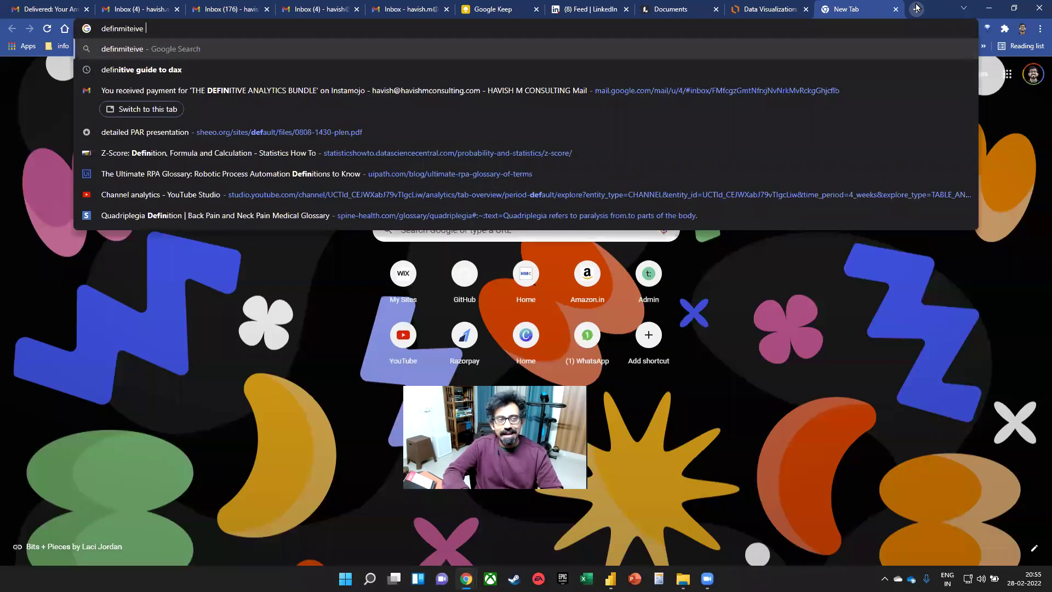
{"action": "type", "text": " guide to daxc"}
{"action": "key", "text": "Return"}
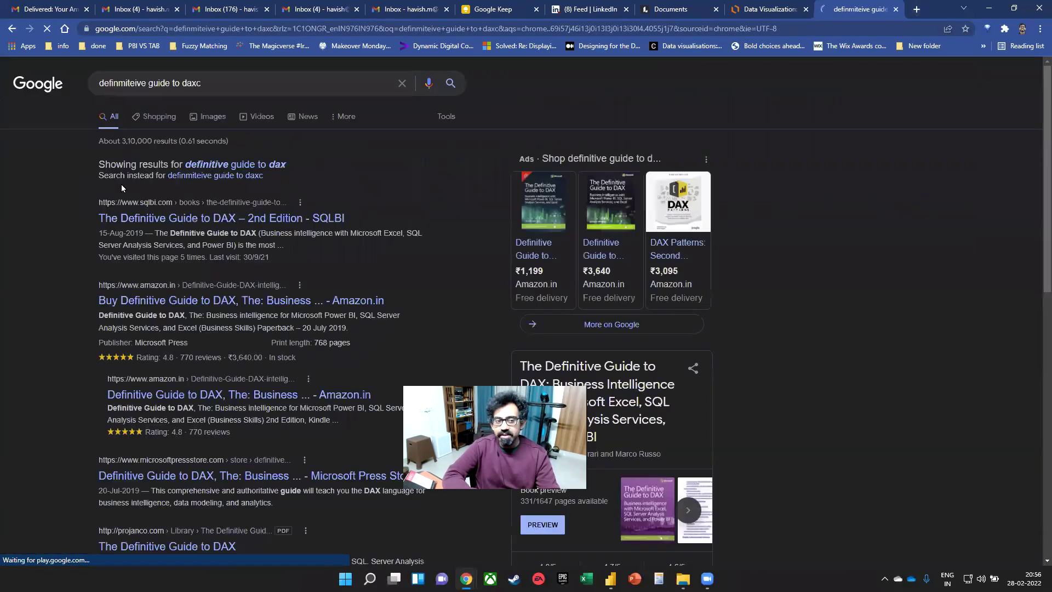
{"action": "left_click", "coordinate": [215, 219]}
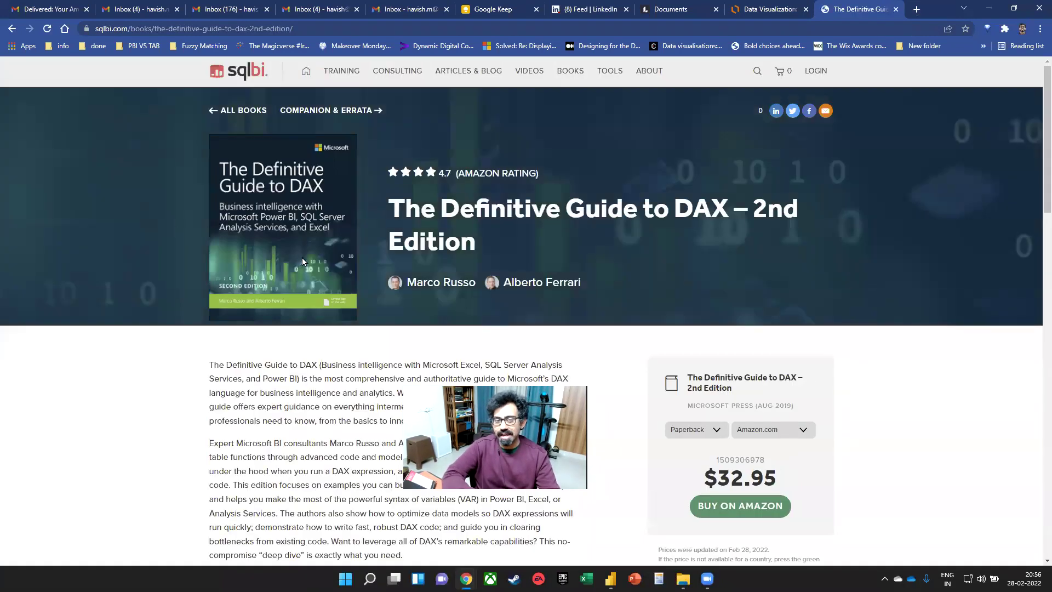
{"action": "key", "text": "alt+Left"}
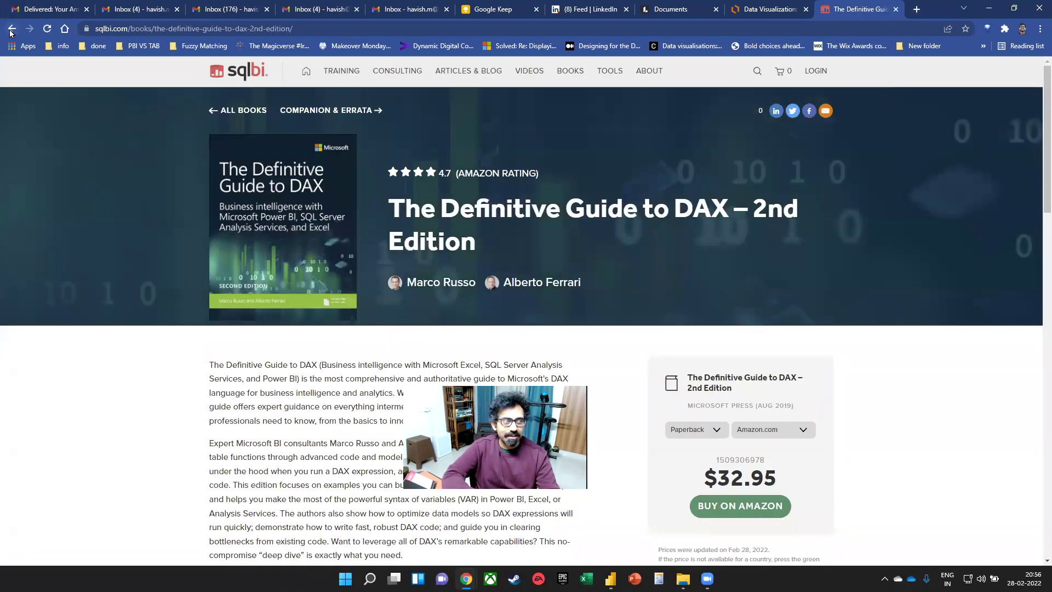
{"action": "scroll", "coordinate": [219, 247], "scroll_direction": "down", "scroll_amount": 2}
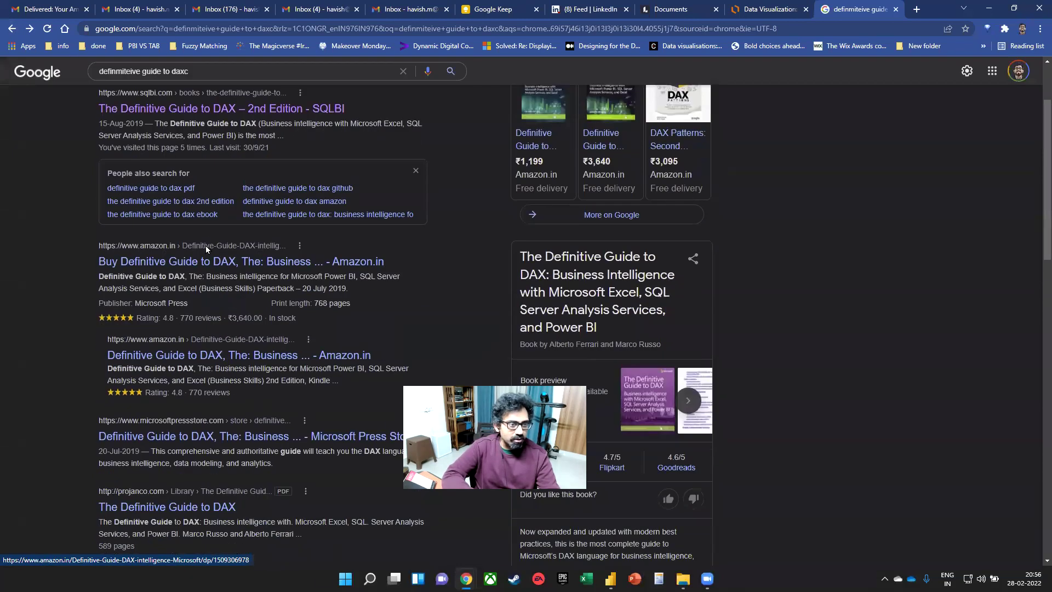
{"action": "left_click", "coordinate": [196, 260]}
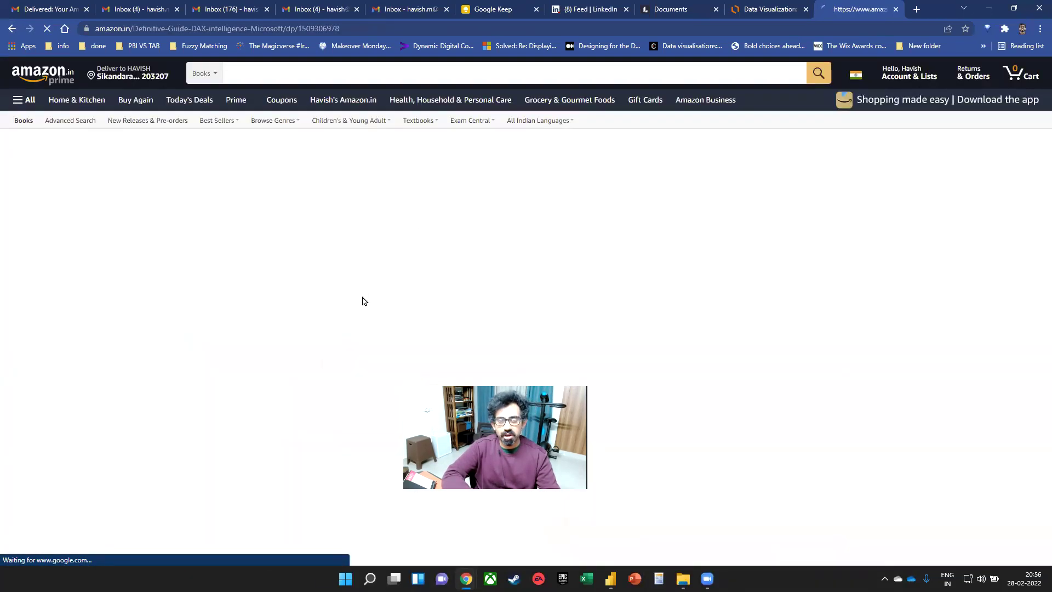
- Highlight the book's full title and page address on amazon.in, then close that tab
{"action": "scroll", "coordinate": [317, 280], "scroll_direction": "down", "scroll_amount": 3}
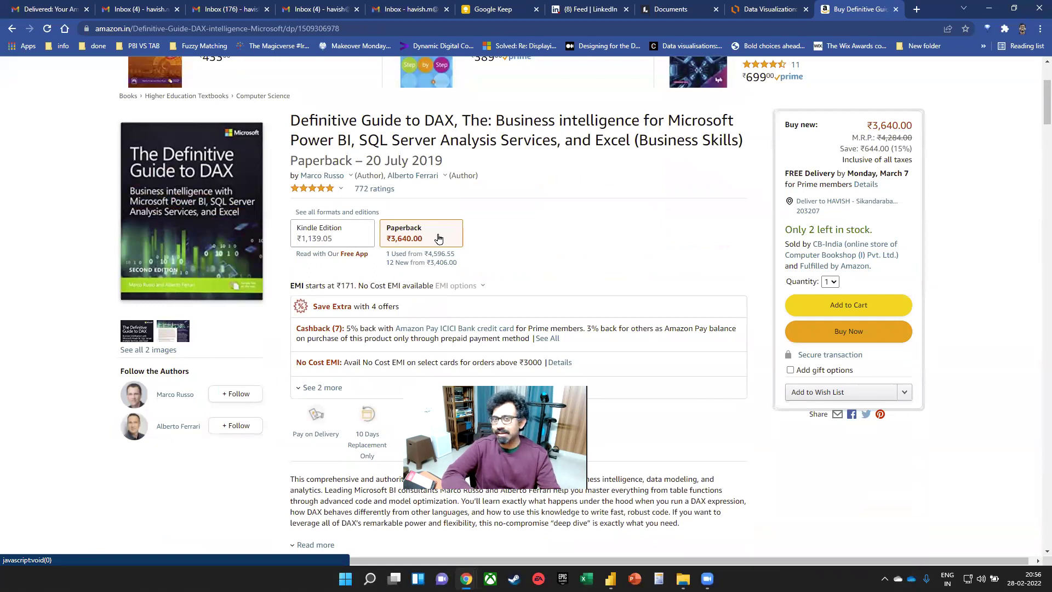
{"action": "left_click_drag", "start_coordinate": [351, 122], "coordinate": [578, 148]}
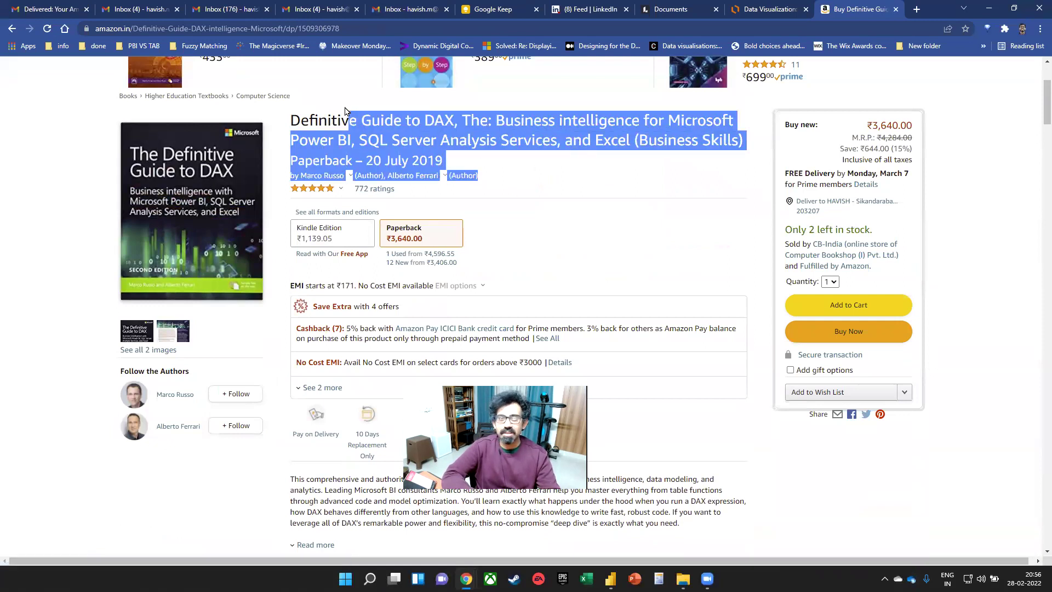
{"action": "left_click", "coordinate": [296, 124]}
{"action": "left_click_drag", "start_coordinate": [294, 124], "coordinate": [738, 137]}
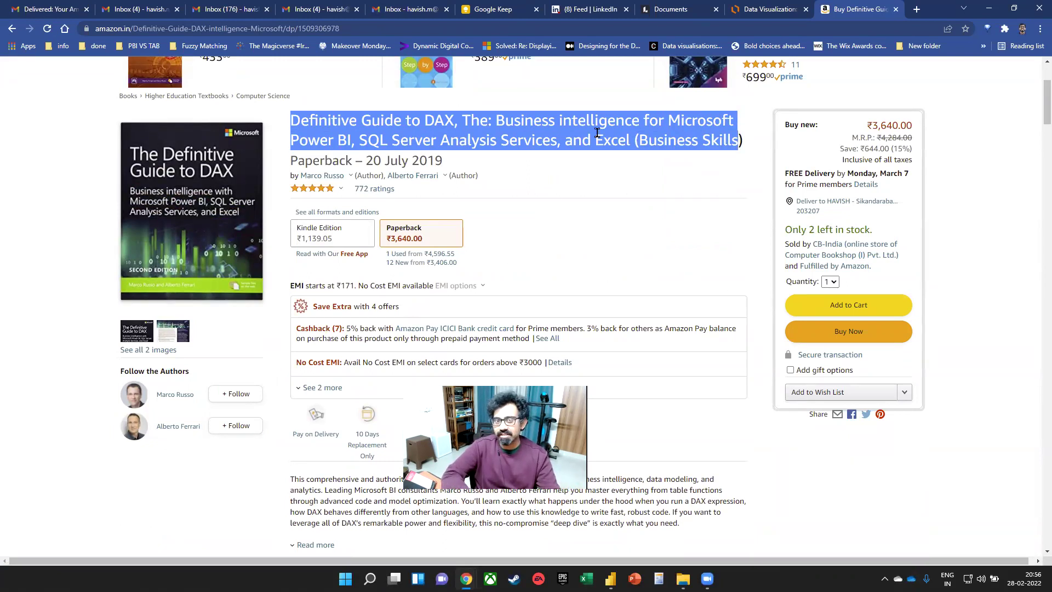
{"action": "left_click", "coordinate": [591, 163]}
{"action": "left_click", "coordinate": [350, 27]}
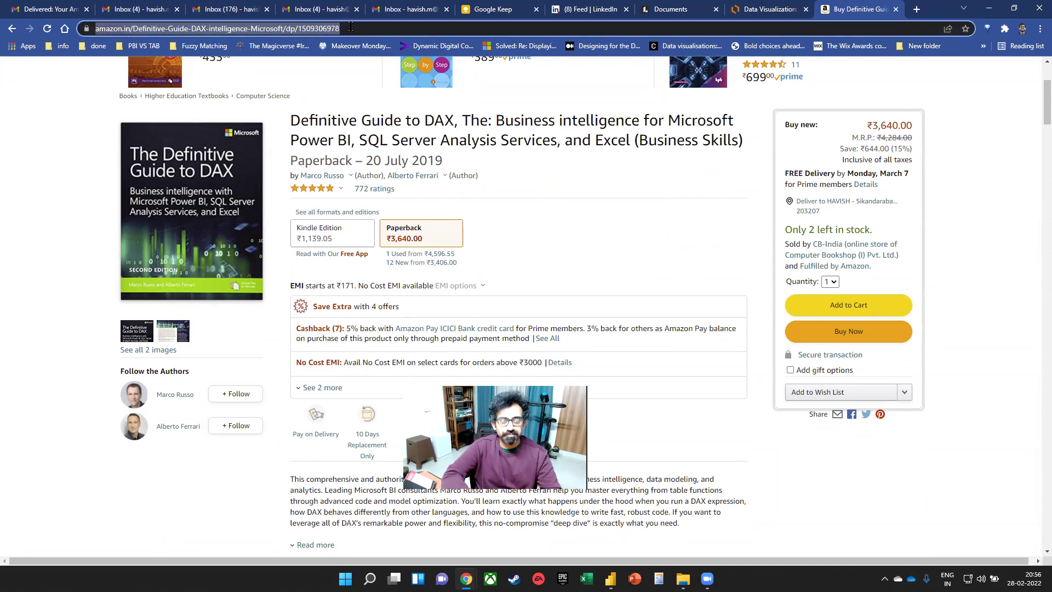
{"action": "left_click", "coordinate": [222, 516]}
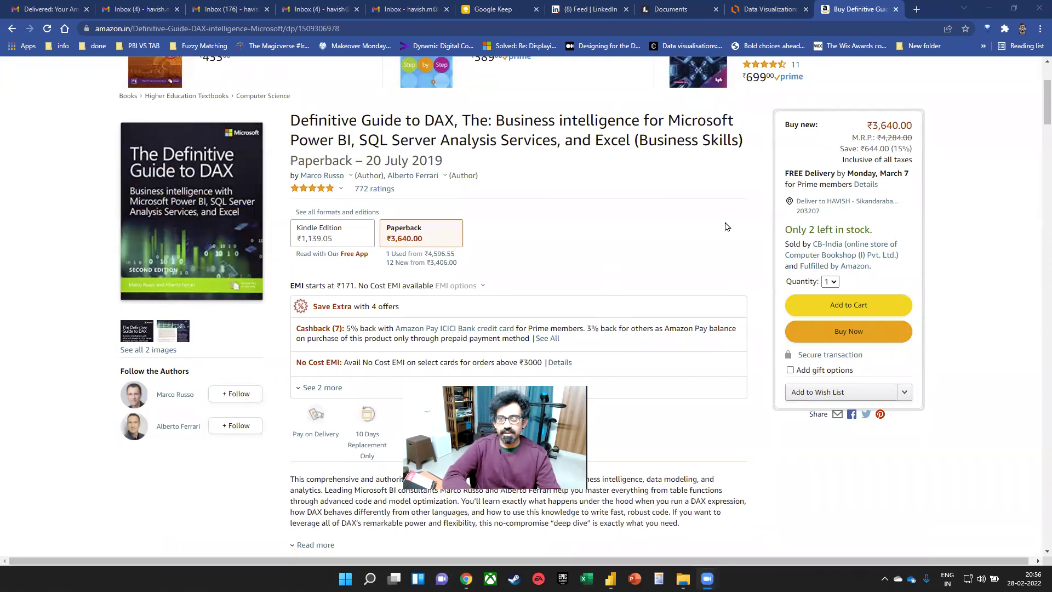
{"action": "left_click", "coordinate": [895, 9]}
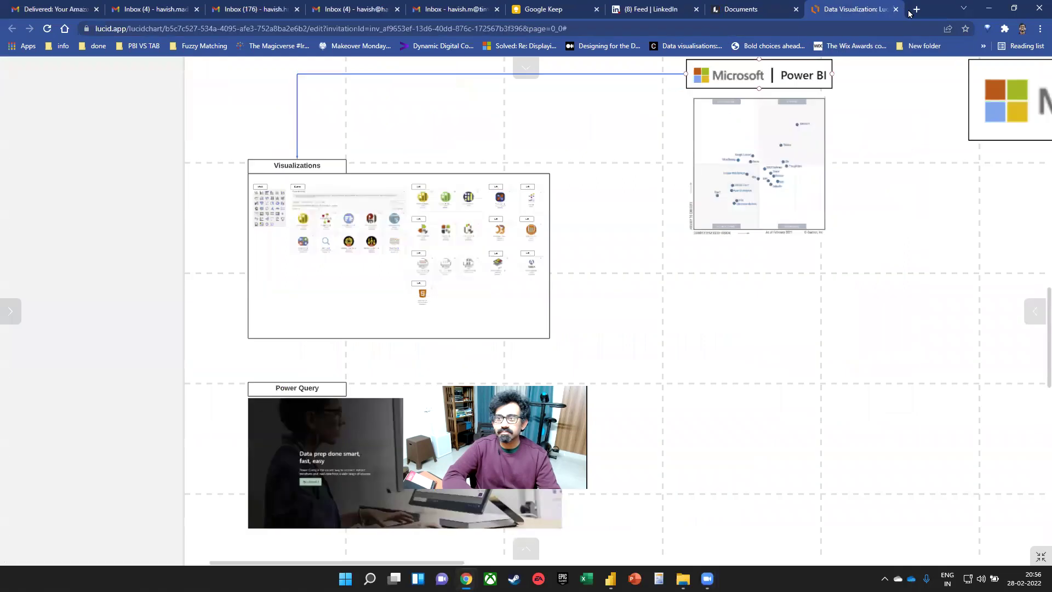
- Load the YouTube channel at youtube.com/c/ and show its Playlists
{"action": "left_click", "coordinate": [916, 9]}
{"action": "type", "text": "youtube.com/c/havishmadhvapaty"}
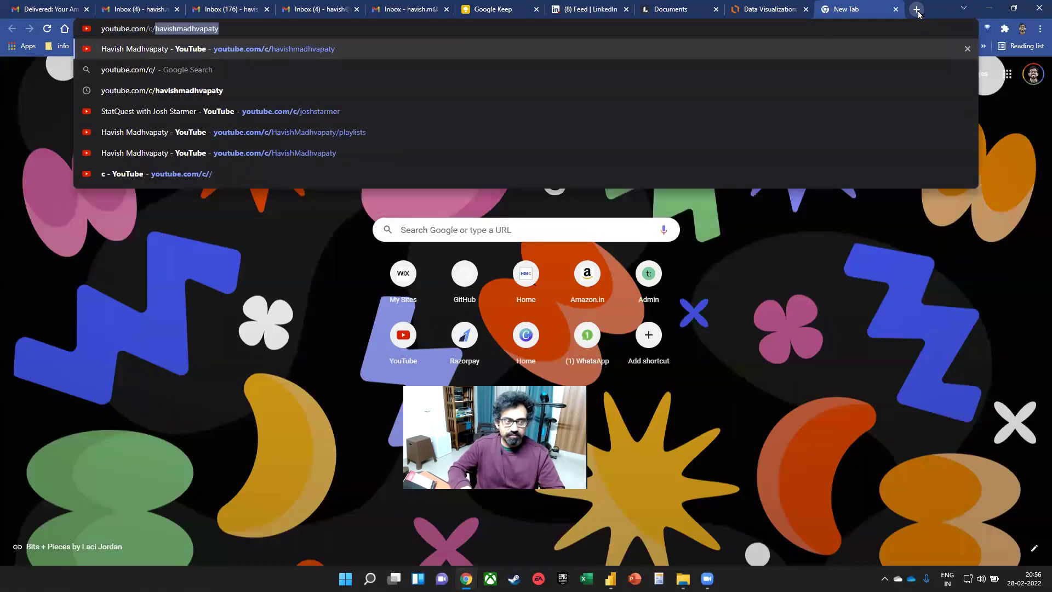
{"action": "key", "text": "Return"}
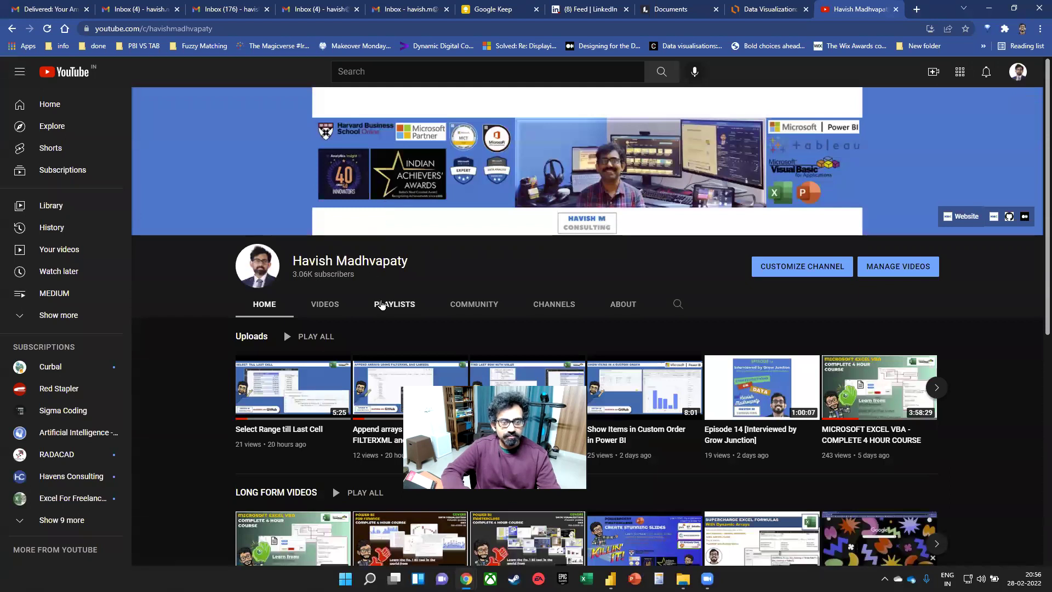
{"action": "left_click", "coordinate": [413, 307]}
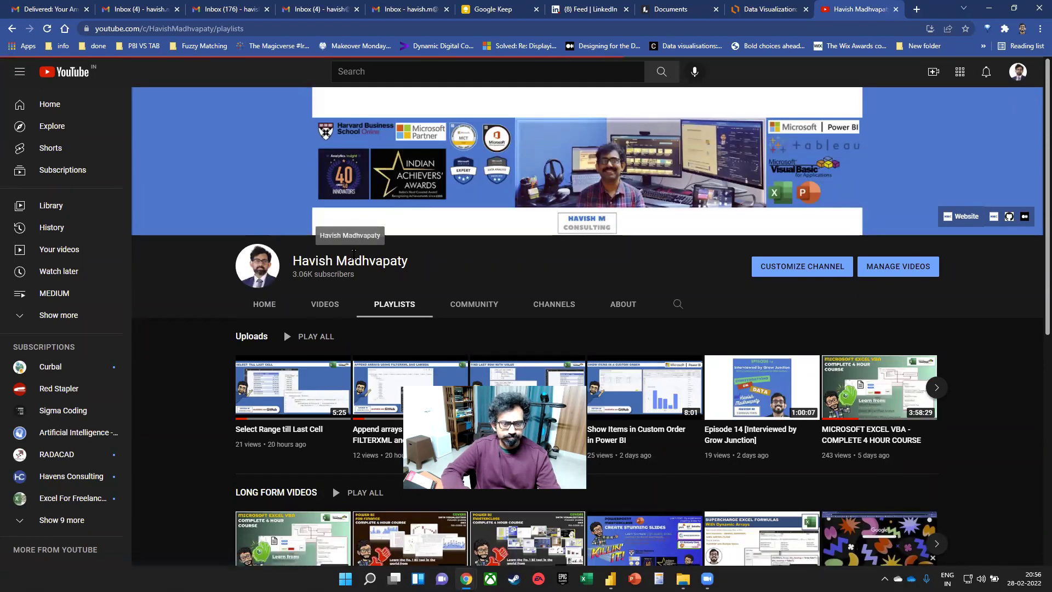
{"action": "scroll", "coordinate": [547, 235], "scroll_direction": "down", "scroll_amount": 3}
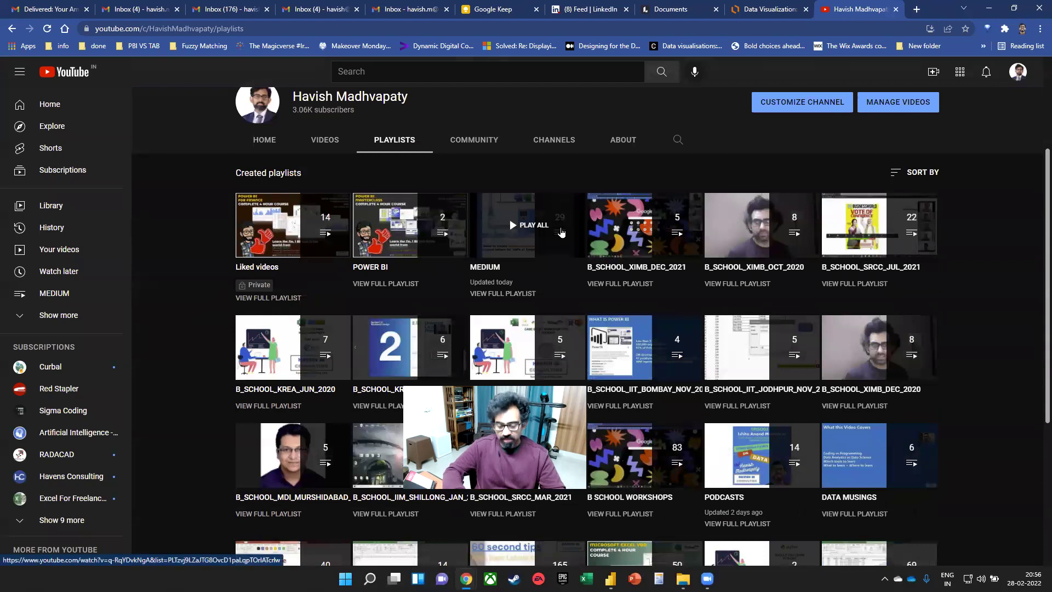
- Find the LONG FORM VIDEOS playlist, play its fourth video, then close the tab with Ctrl+W
{"action": "key", "text": "ctrl+f"}
{"action": "type", "text": "long"}
{"action": "key", "text": "Return"}
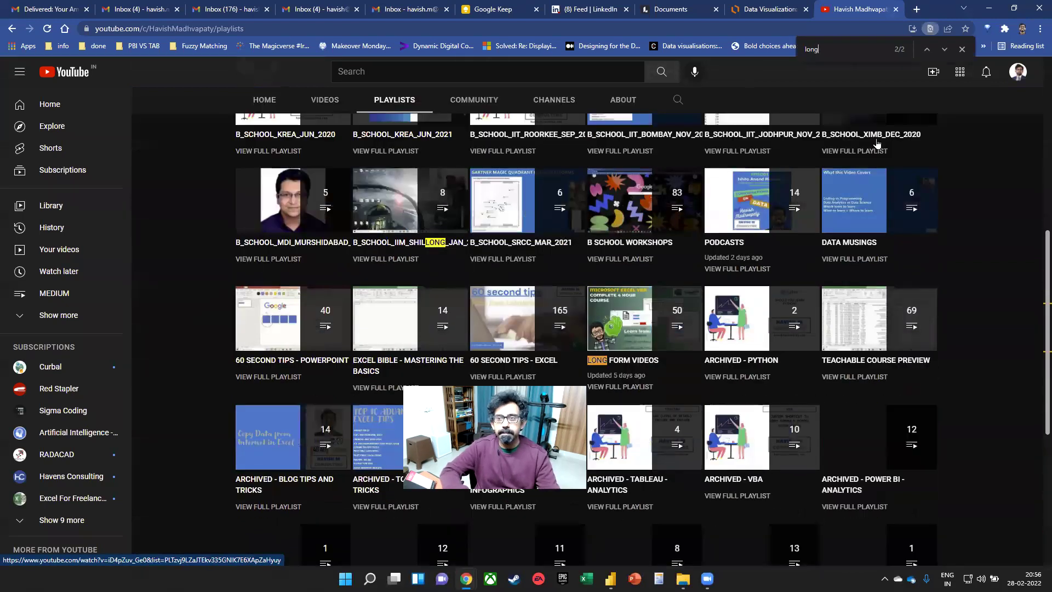
{"action": "left_click", "coordinate": [619, 363]}
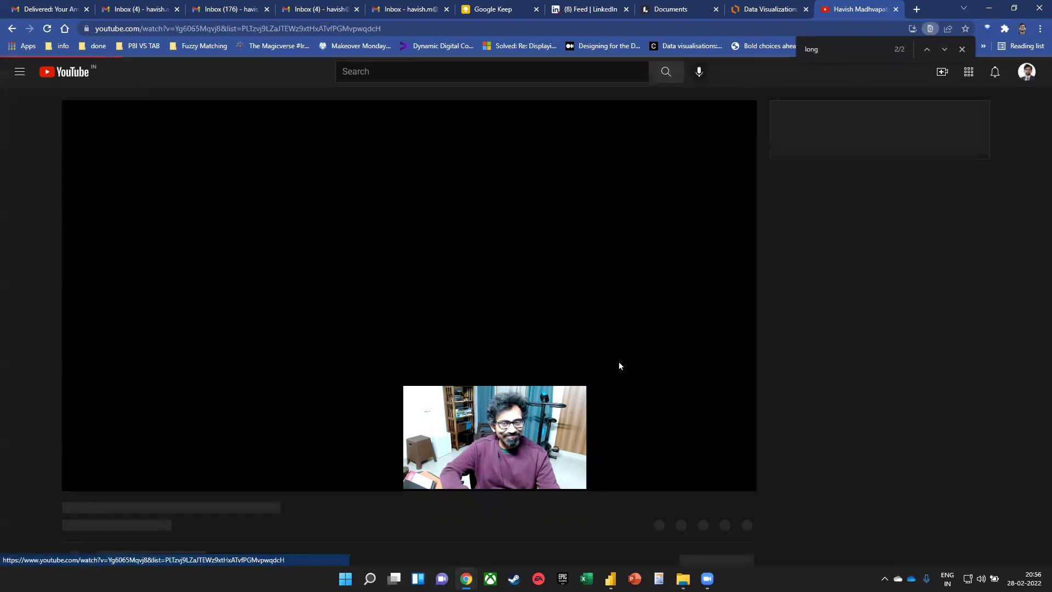
{"action": "left_click", "coordinate": [552, 274]}
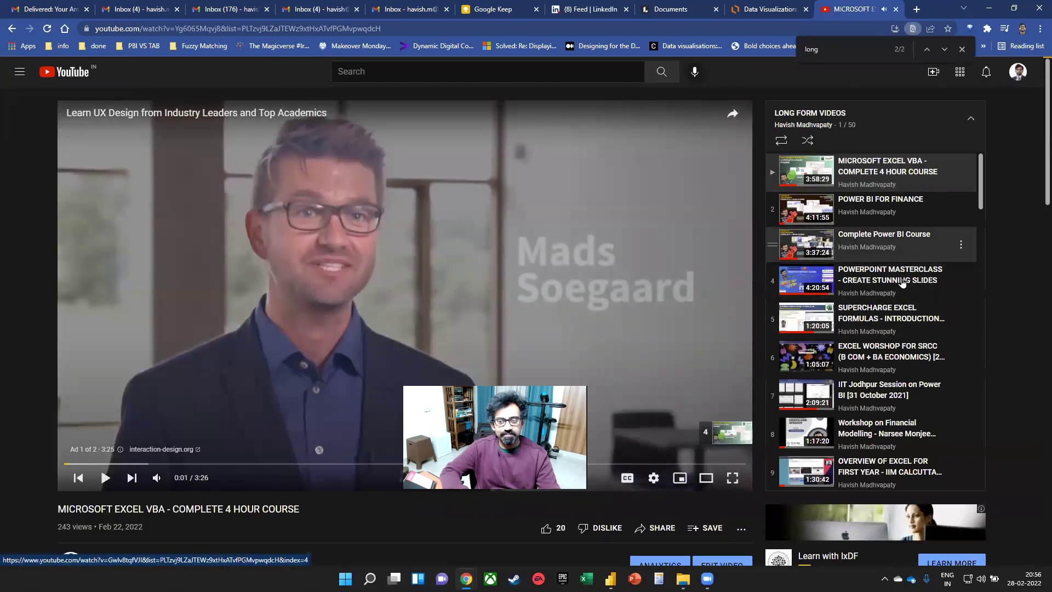
{"action": "left_click", "coordinate": [902, 281]}
{"action": "left_click", "coordinate": [244, 33]}
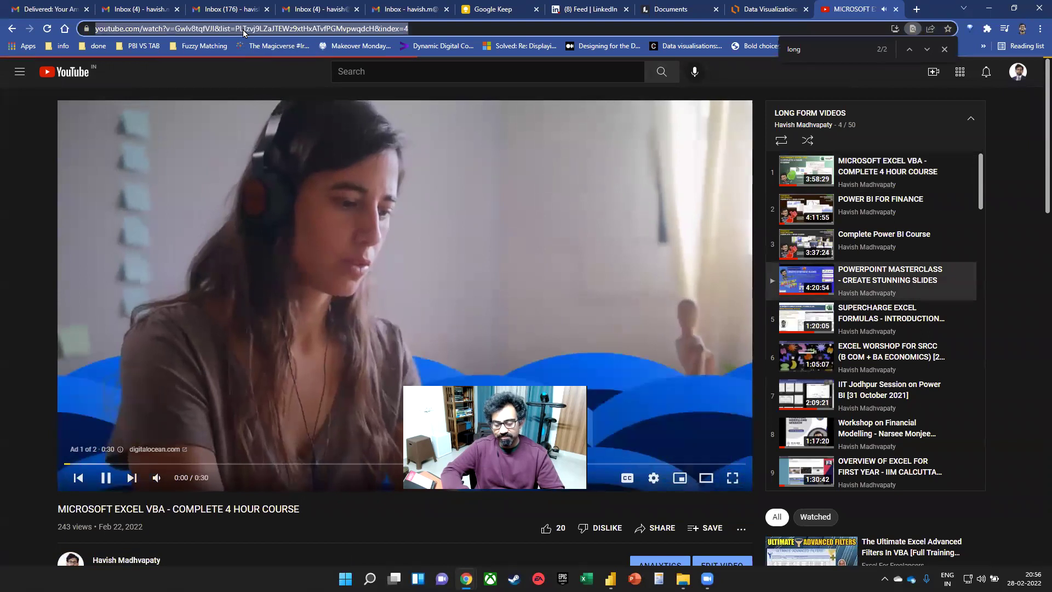
{"action": "key", "text": "ctrl+w"}
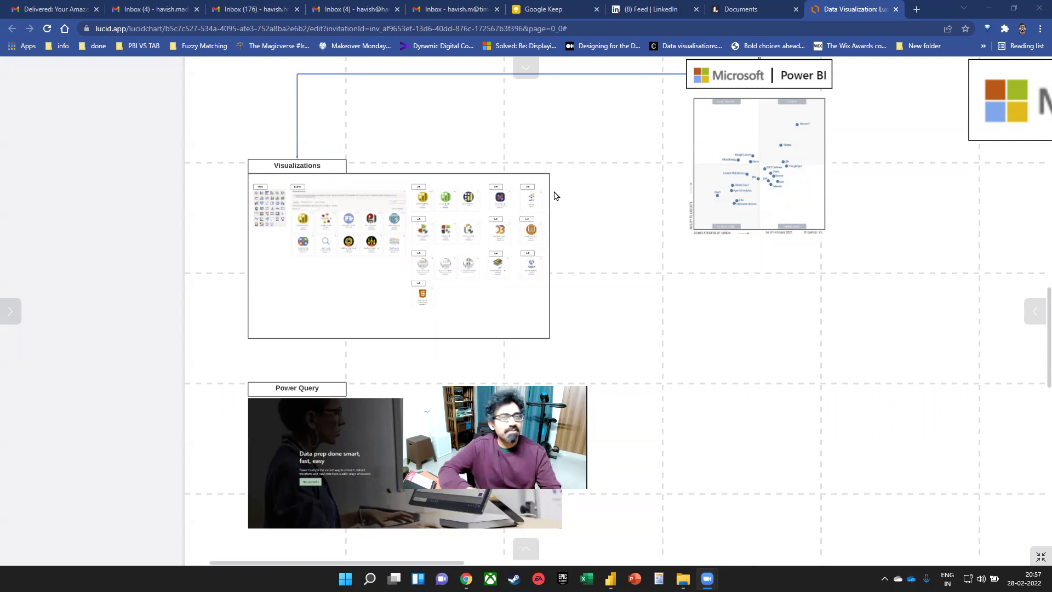
- Go to medium.com in a new tab and open your profile from the account menu
{"action": "left_click", "coordinate": [916, 10]}
{"action": "type", "text": "m"}
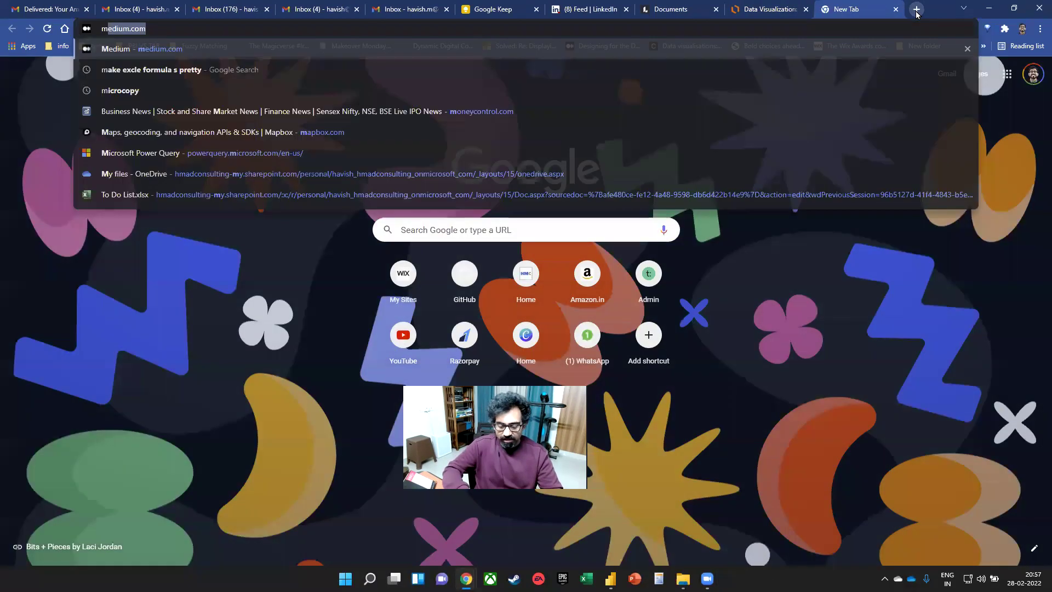
{"action": "key", "text": "Return"}
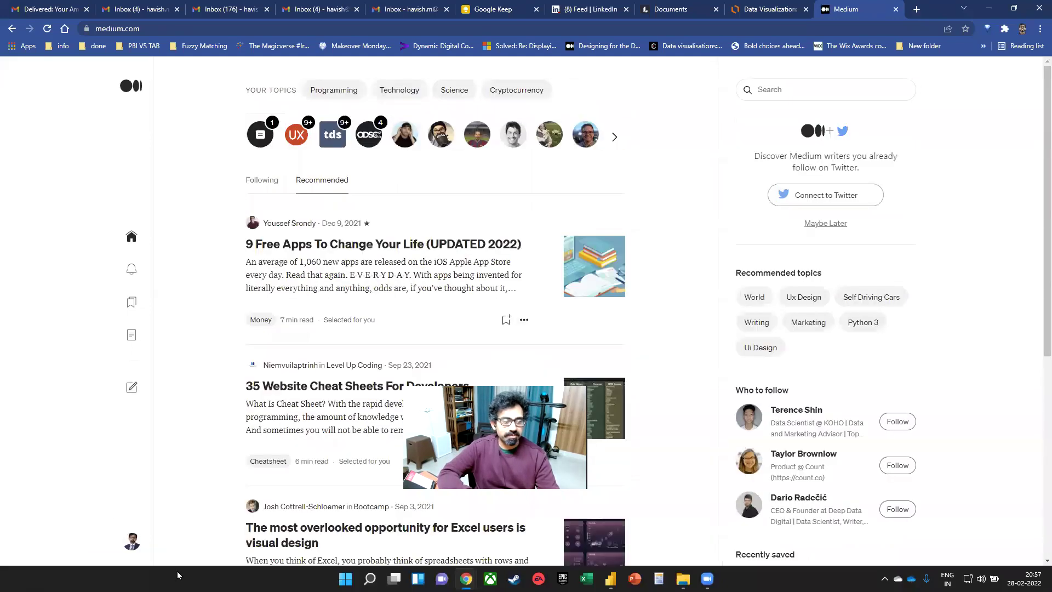
{"action": "left_click", "coordinate": [132, 542]}
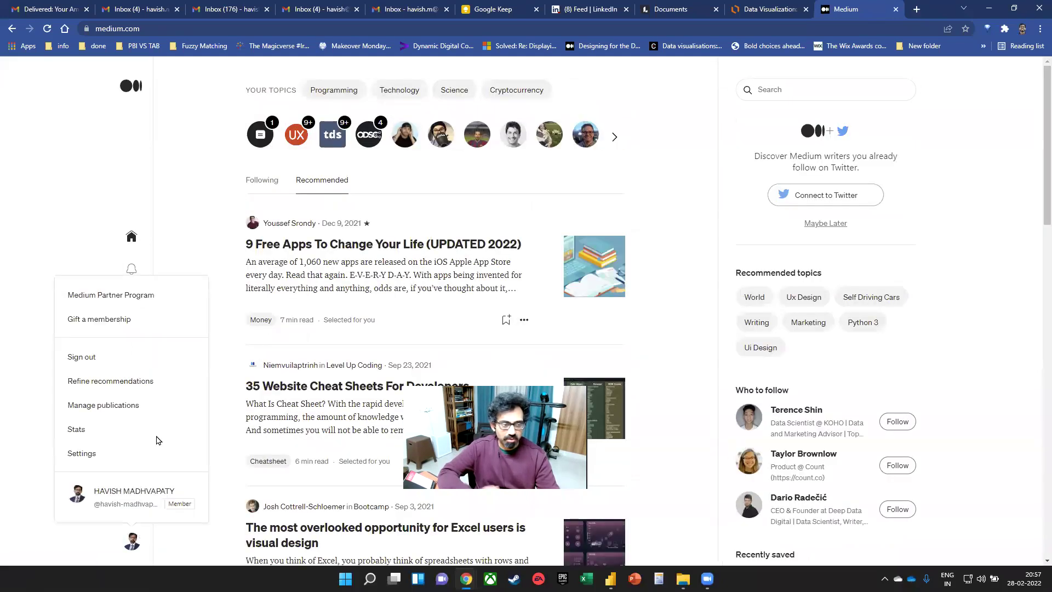
{"action": "left_click", "coordinate": [129, 494]}
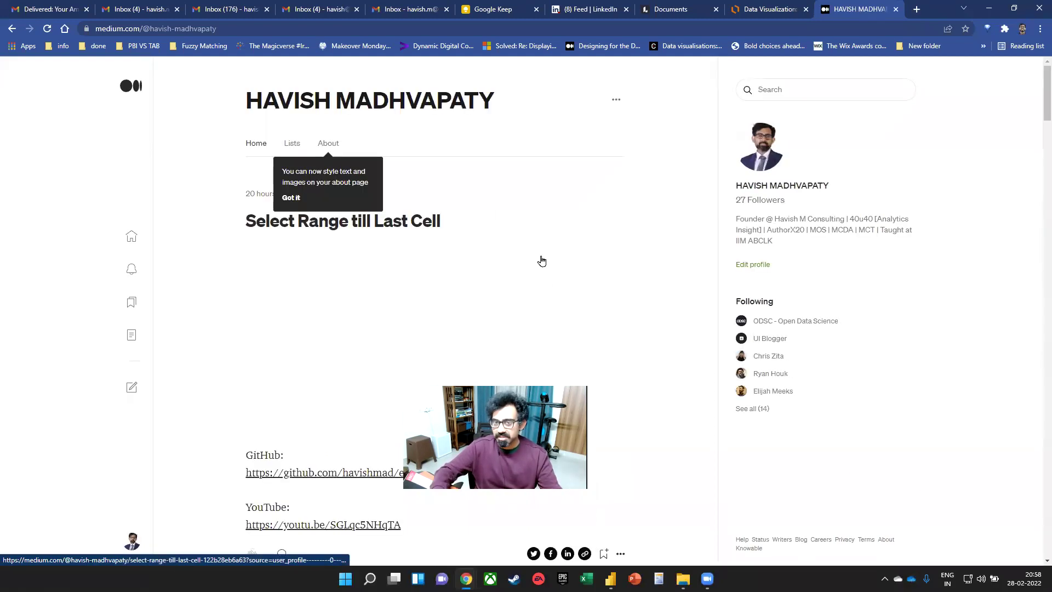
- Search the profile page for 'online'
{"action": "key", "text": "ctrl+f"}
{"action": "type", "text": "online"}
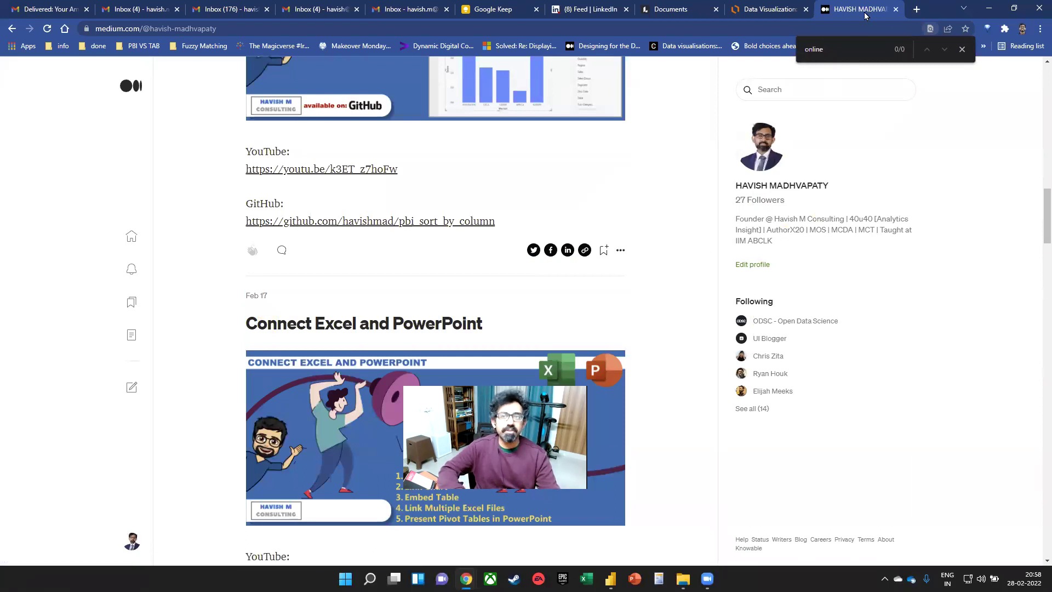
{"action": "left_click", "coordinate": [848, 28]}
- Web-search the author's 'how to finish online courses' article, then go back to the Medium profile
{"action": "type", "text": "havish "}
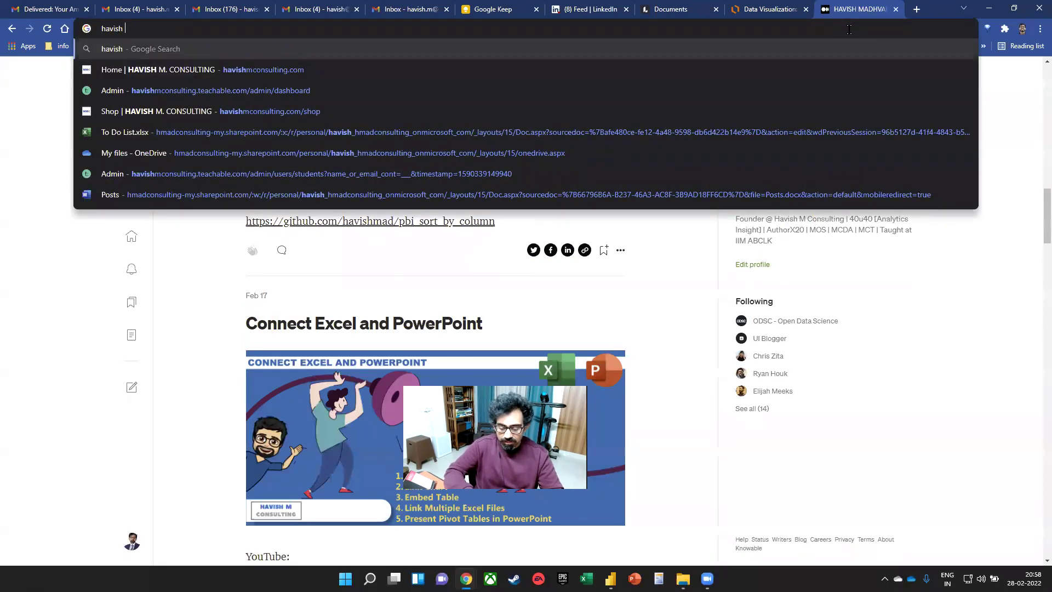
{"action": "type", "text": "how to finish online courses"}
{"action": "key", "text": "Return"}
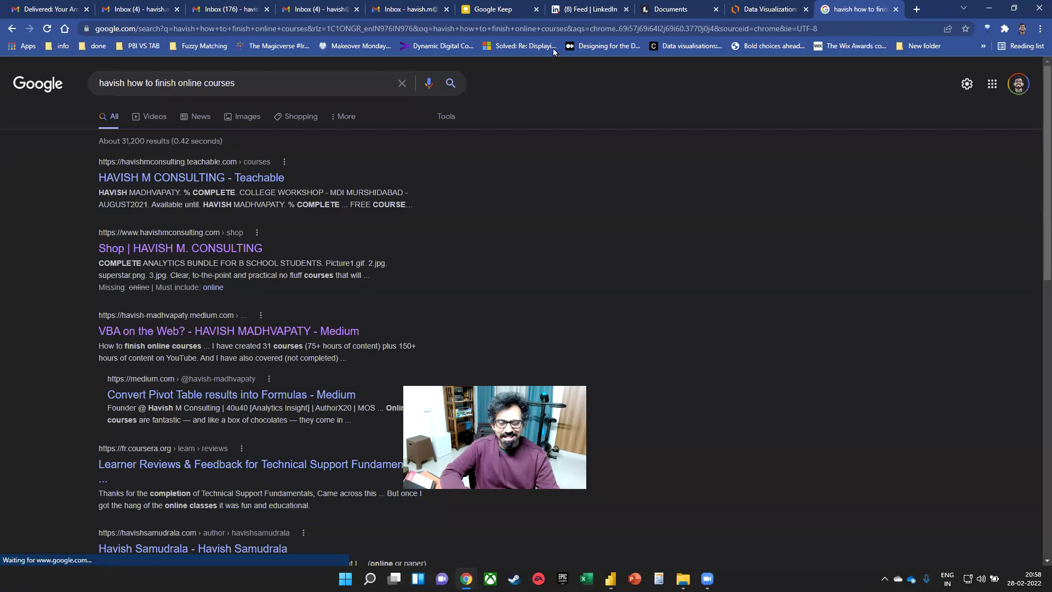
{"action": "left_click", "coordinate": [767, 9]}
{"action": "left_click", "coordinate": [858, 8]}
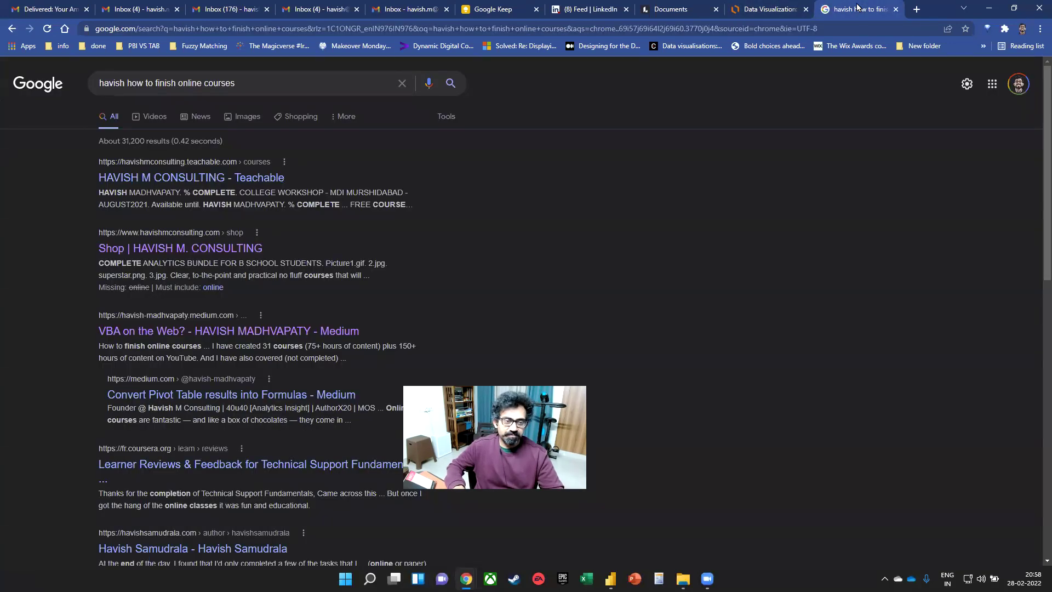
{"action": "key", "text": "alt+Left"}
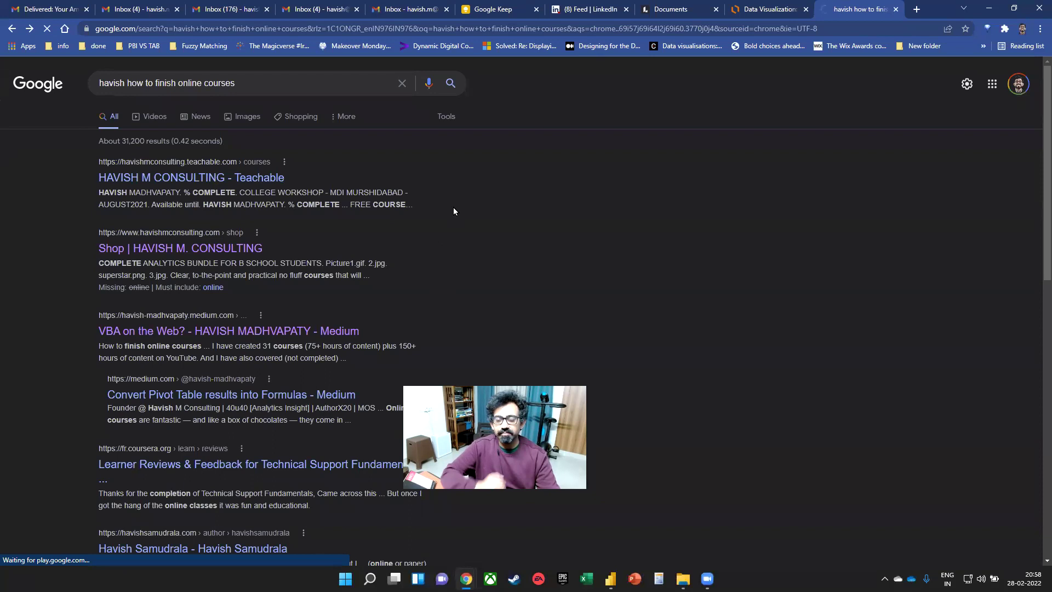
- Scroll down the profile's story feed and open 'How to finish online courses'
{"action": "scroll", "coordinate": [425, 213], "scroll_direction": "down", "scroll_amount": 7}
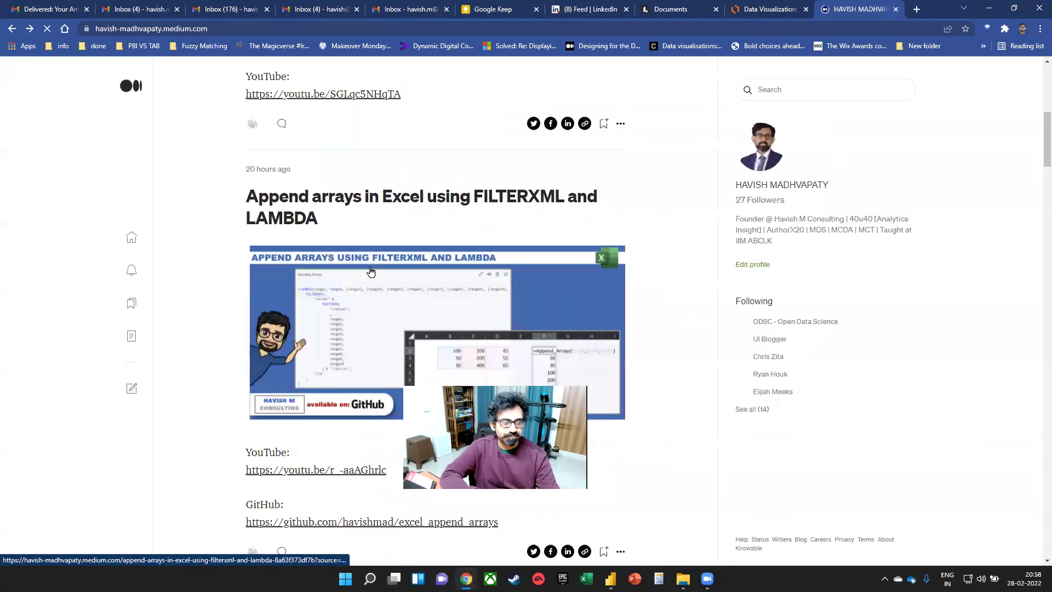
{"action": "scroll", "coordinate": [368, 270], "scroll_direction": "down", "scroll_amount": 7}
{"action": "scroll", "coordinate": [470, 294], "scroll_direction": "down", "scroll_amount": 7}
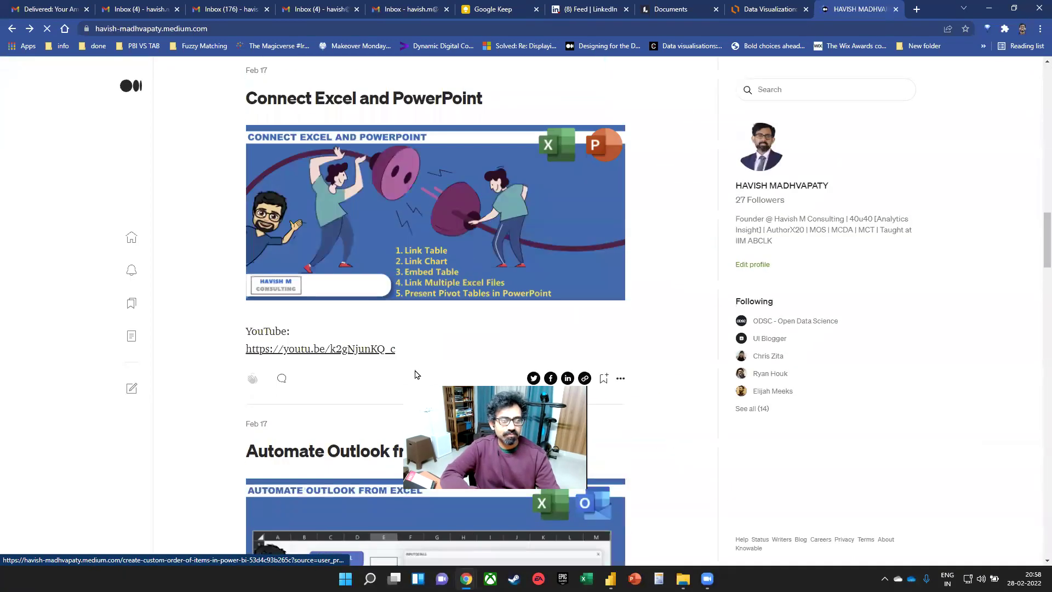
{"action": "scroll", "coordinate": [470, 295], "scroll_direction": "down", "scroll_amount": 15}
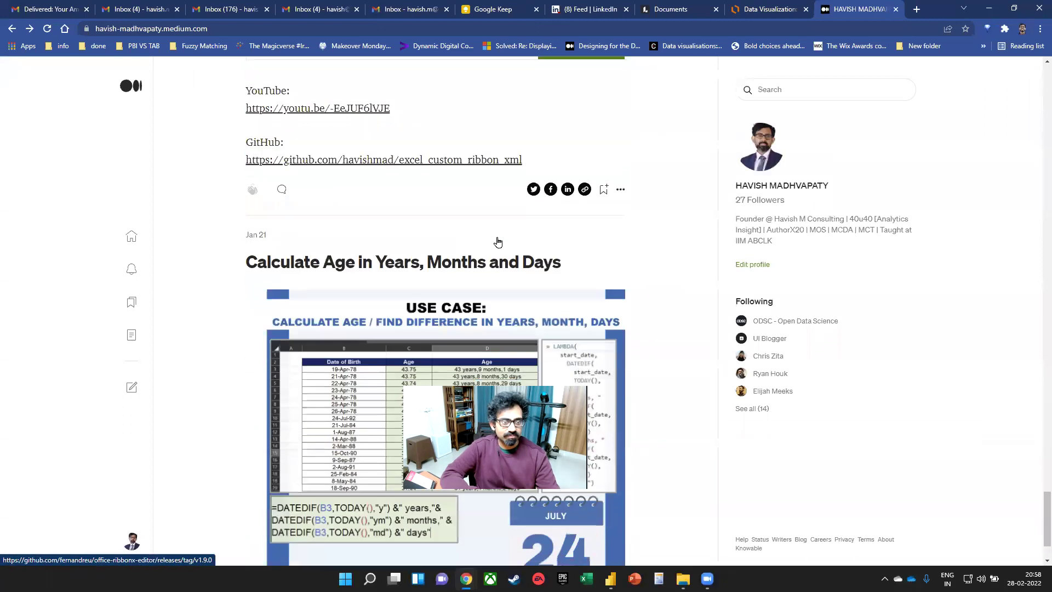
{"action": "scroll", "coordinate": [489, 239], "scroll_direction": "down", "scroll_amount": 2}
{"action": "scroll", "coordinate": [580, 241], "scroll_direction": "down", "scroll_amount": 12}
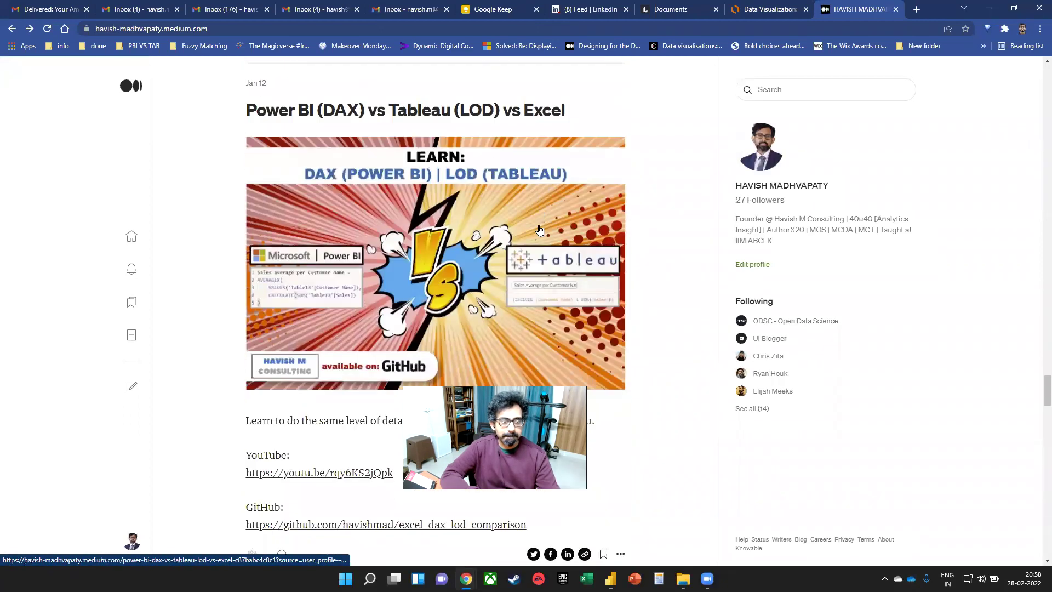
{"action": "scroll", "coordinate": [528, 223], "scroll_direction": "up", "scroll_amount": 6}
{"action": "scroll", "coordinate": [489, 225], "scroll_direction": "down", "scroll_amount": 20}
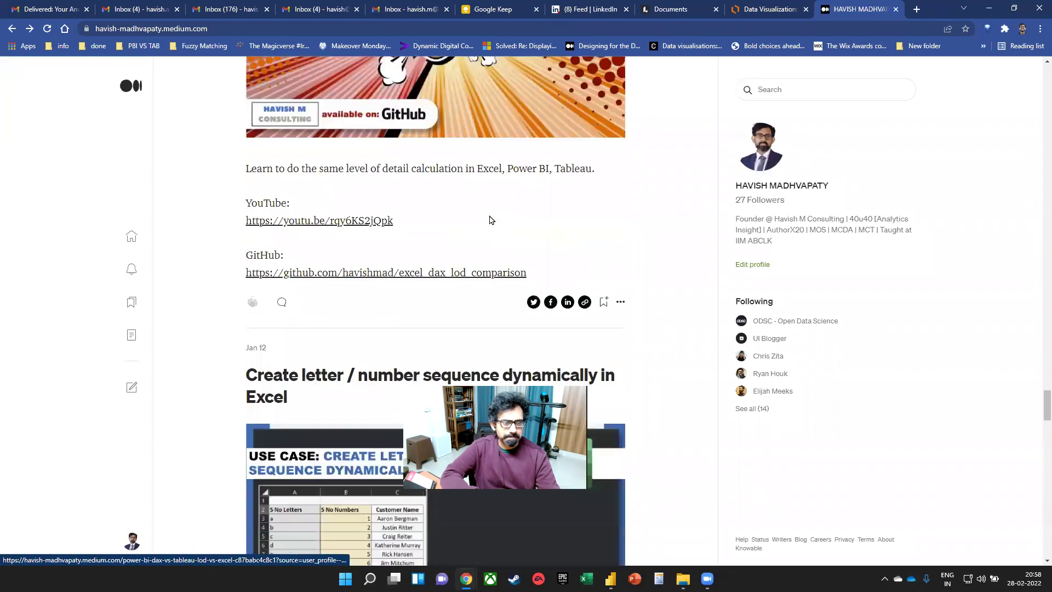
{"action": "scroll", "coordinate": [486, 219], "scroll_direction": "down", "scroll_amount": 13}
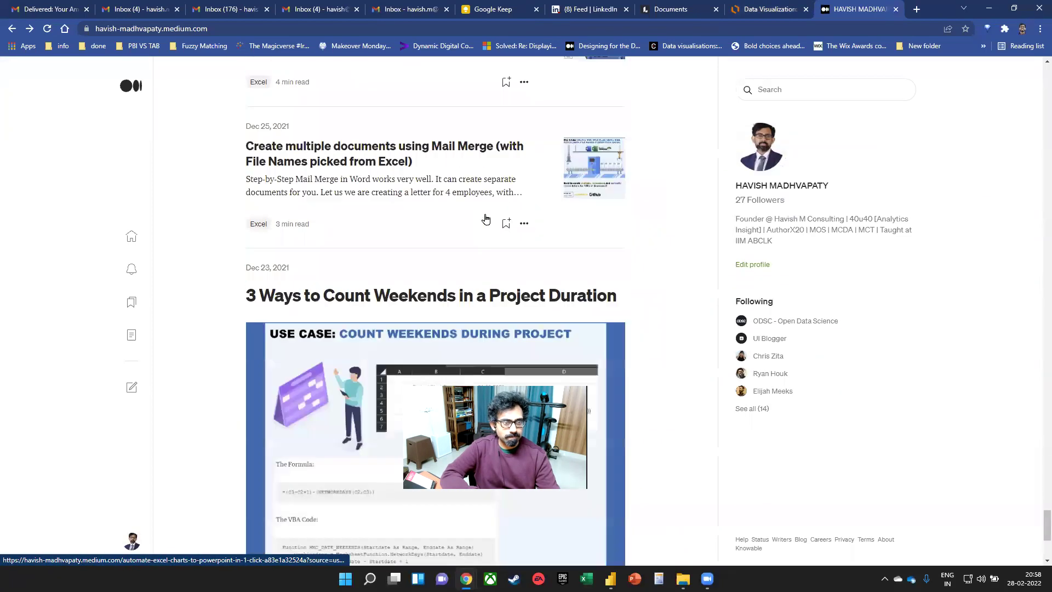
{"action": "scroll", "coordinate": [483, 219], "scroll_direction": "up", "scroll_amount": 5}
{"action": "scroll", "coordinate": [483, 218], "scroll_direction": "down", "scroll_amount": 20}
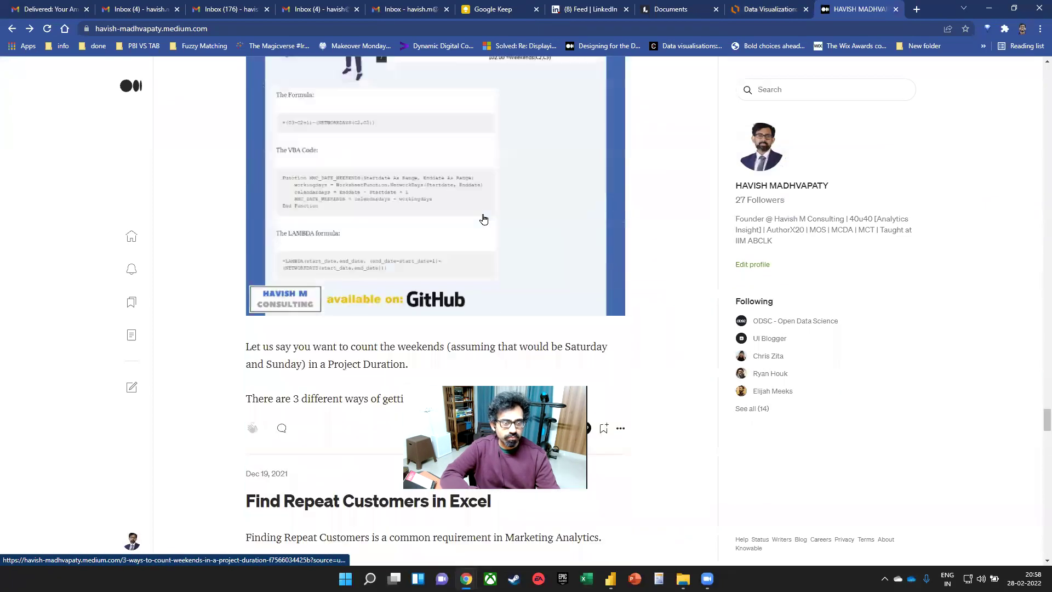
{"action": "scroll", "coordinate": [483, 225], "scroll_direction": "down", "scroll_amount": 11}
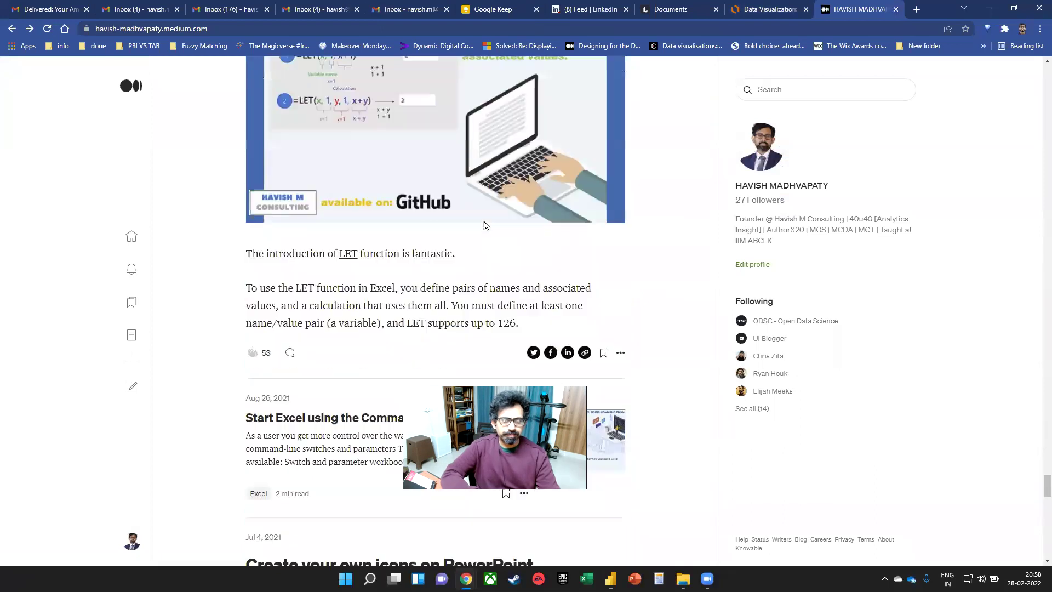
{"action": "scroll", "coordinate": [484, 225], "scroll_direction": "down", "scroll_amount": 20}
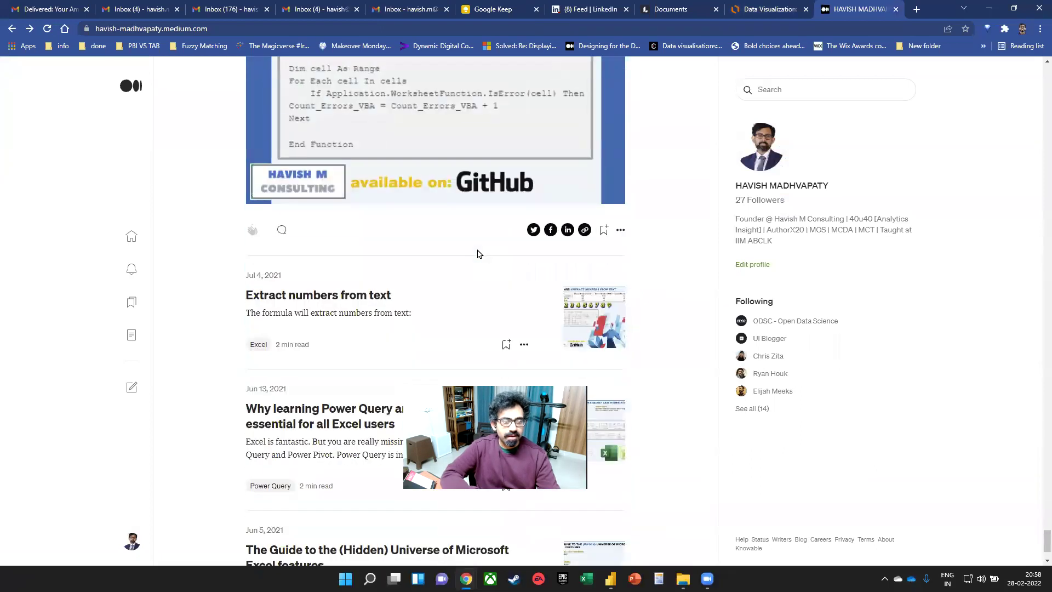
{"action": "scroll", "coordinate": [470, 244], "scroll_direction": "down", "scroll_amount": 15}
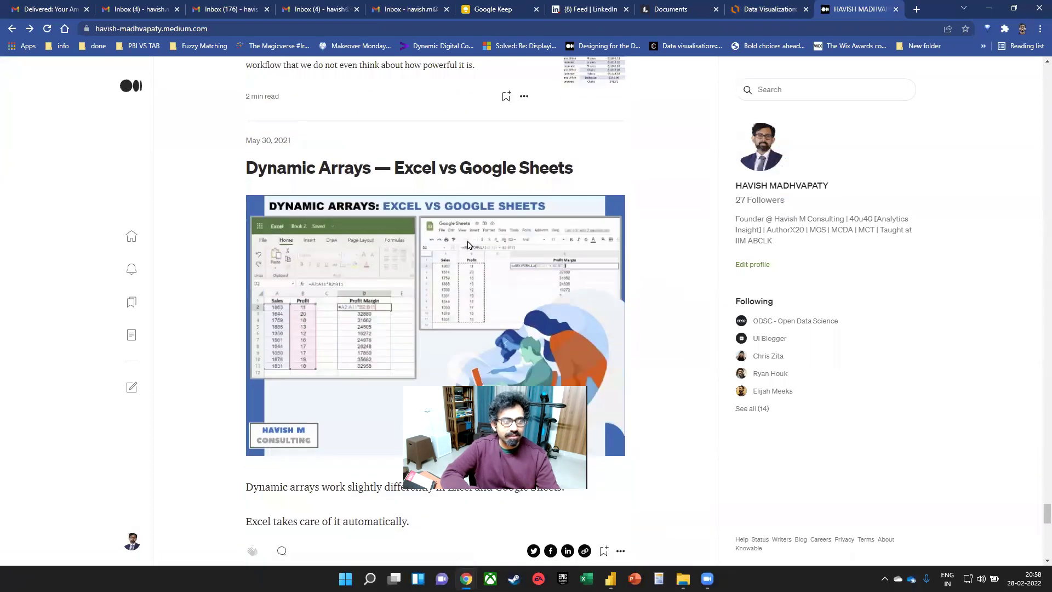
{"action": "scroll", "coordinate": [463, 243], "scroll_direction": "down", "scroll_amount": 3}
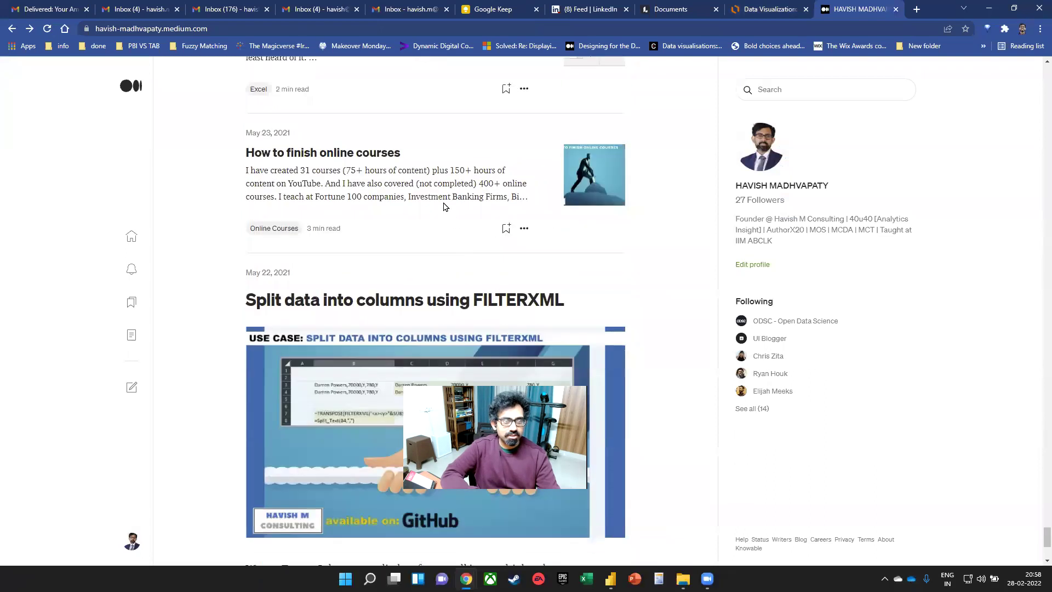
{"action": "left_click", "coordinate": [277, 158]}
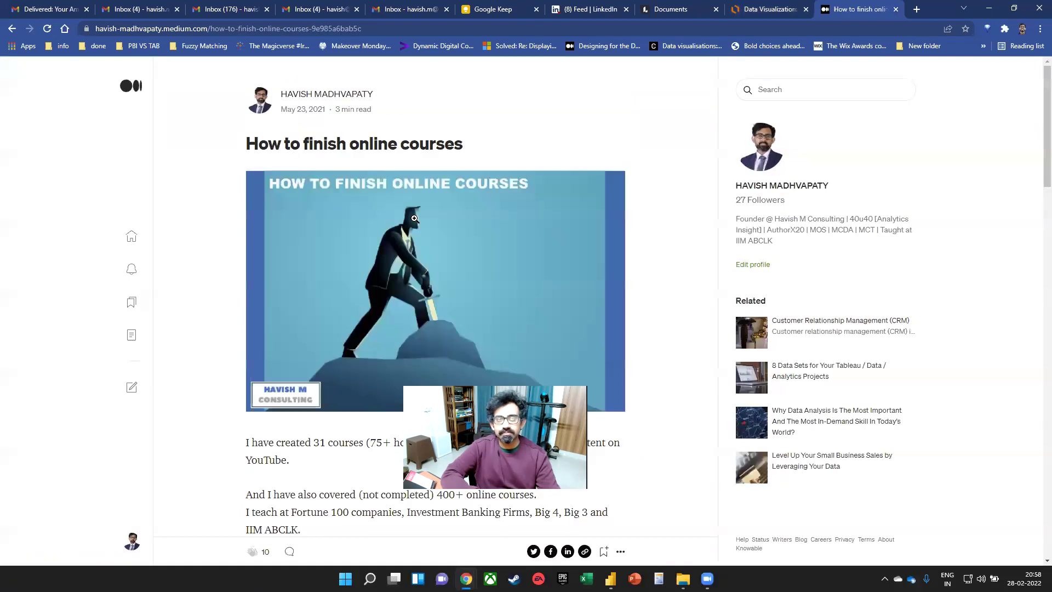
{"action": "scroll", "coordinate": [415, 288], "scroll_direction": "down", "scroll_amount": 1}
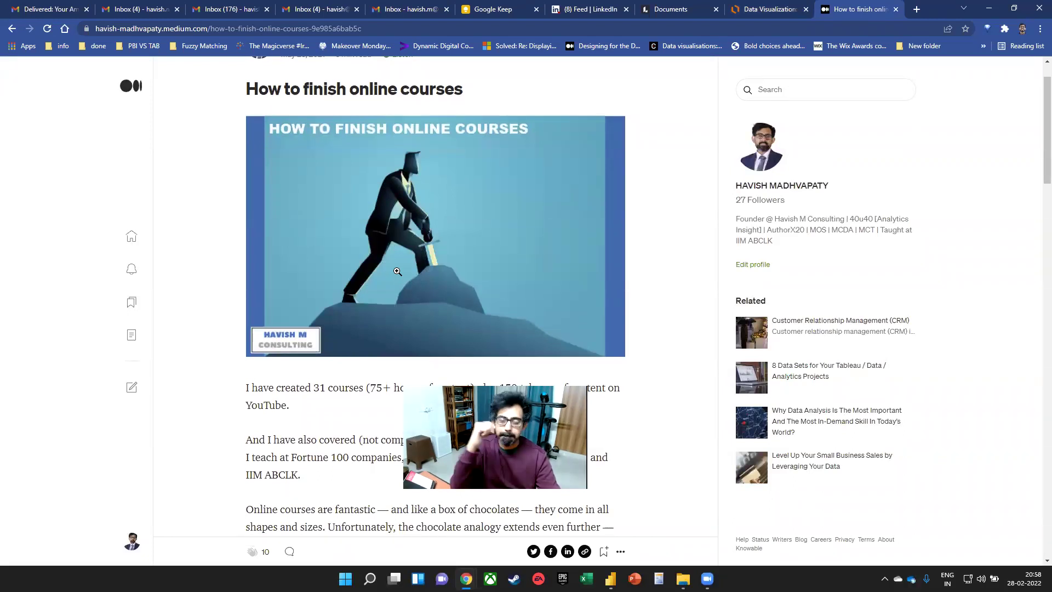
{"action": "scroll", "coordinate": [397, 271], "scroll_direction": "down", "scroll_amount": 7}
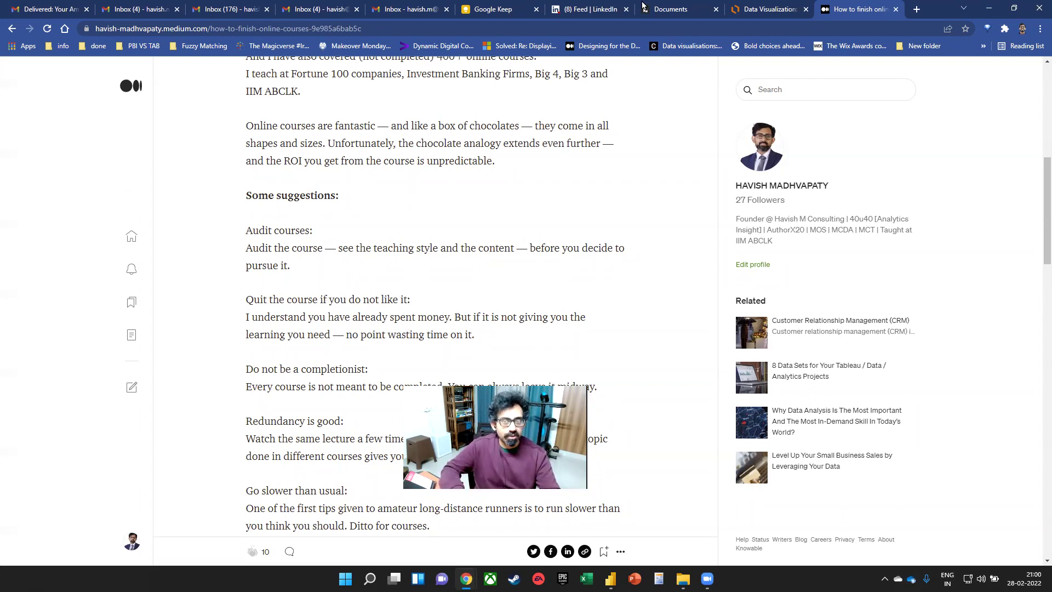
- Open havishmconsulting.com's Dashboard Samples page and scroll its 22-page PDF to page 11
{"action": "left_click", "coordinate": [916, 9]}
{"action": "type", "text": "havishmconsulting.com"}
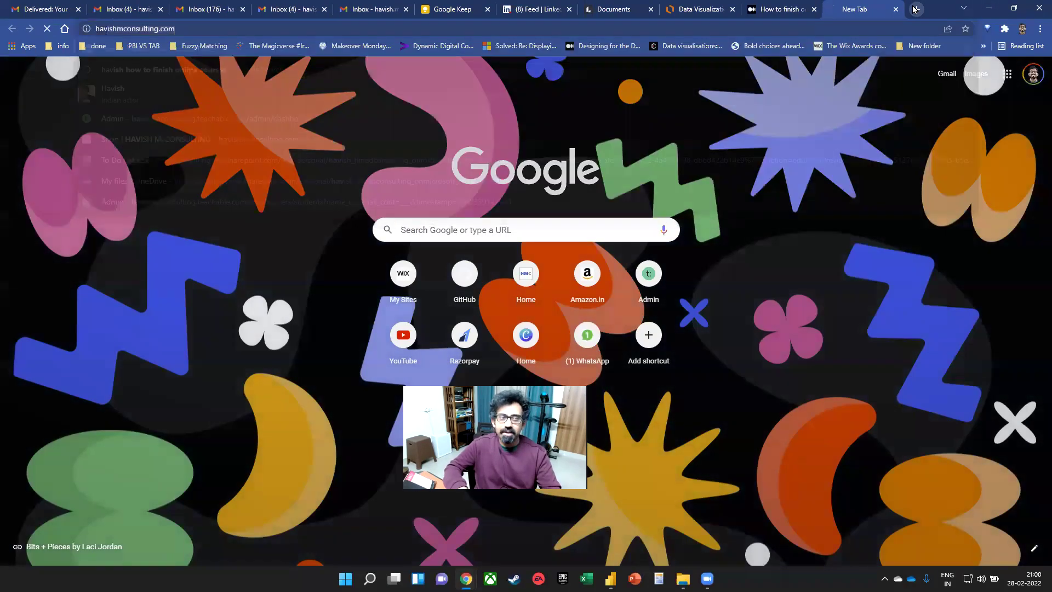
{"action": "key", "text": "Return"}
{"action": "left_click", "coordinate": [605, 124]}
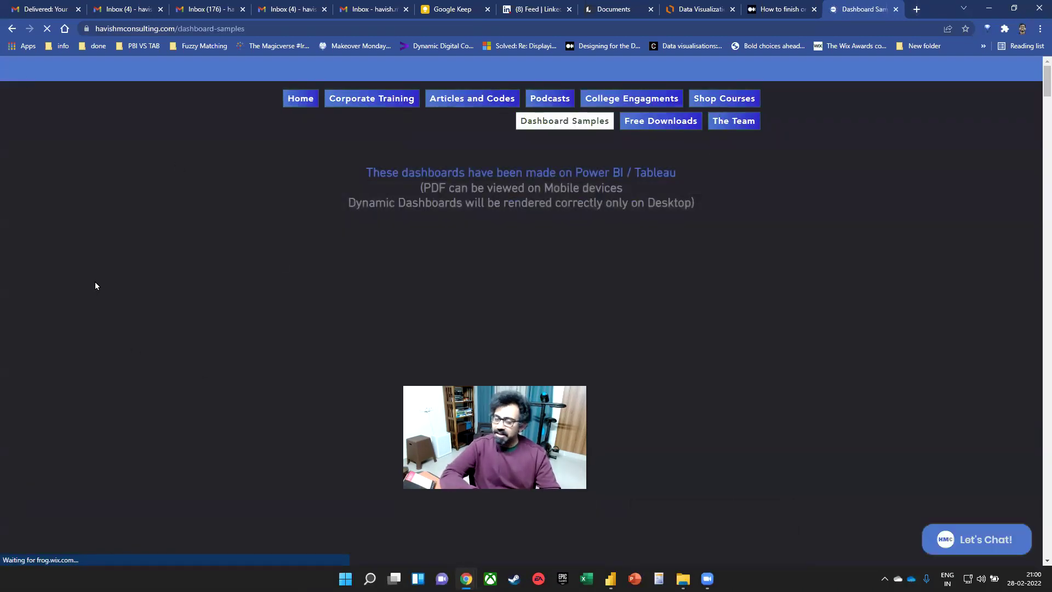
{"action": "scroll", "coordinate": [219, 274], "scroll_direction": "down", "scroll_amount": 2}
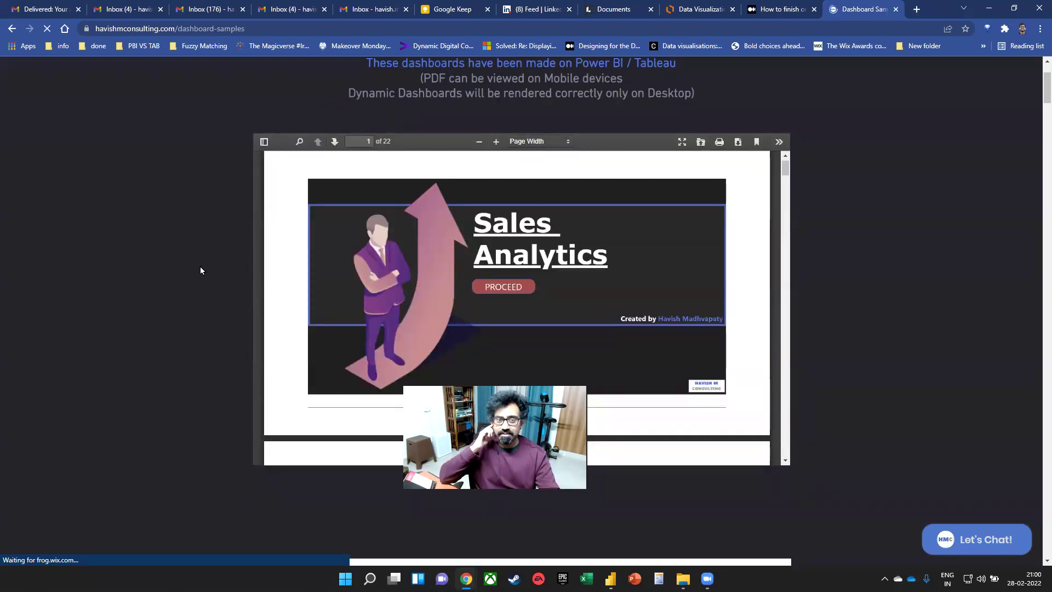
{"action": "scroll", "coordinate": [199, 266], "scroll_direction": "down", "scroll_amount": 1}
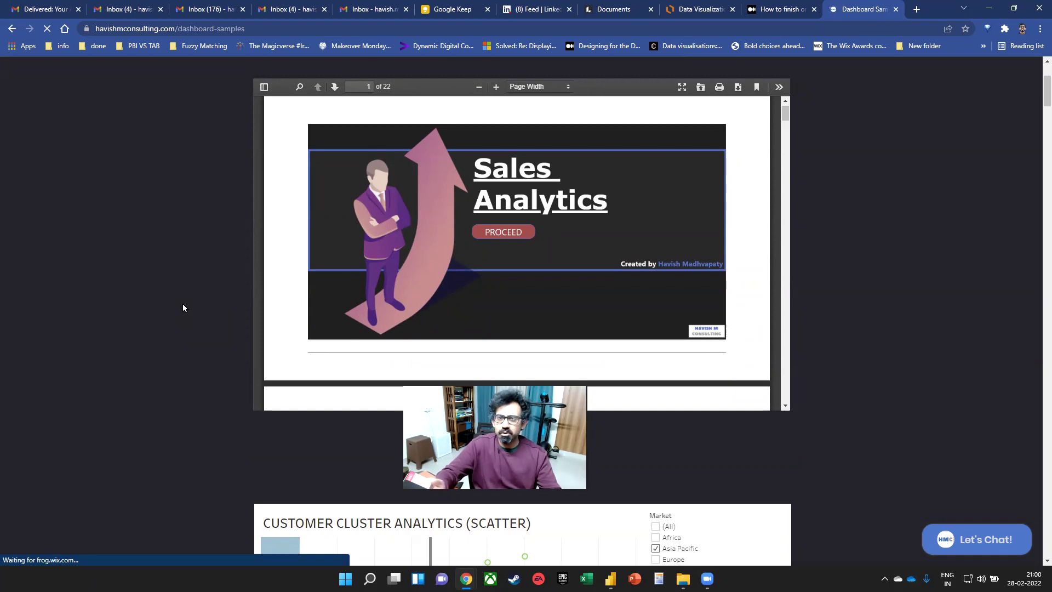
{"action": "scroll", "coordinate": [563, 180], "scroll_direction": "down", "scroll_amount": 10}
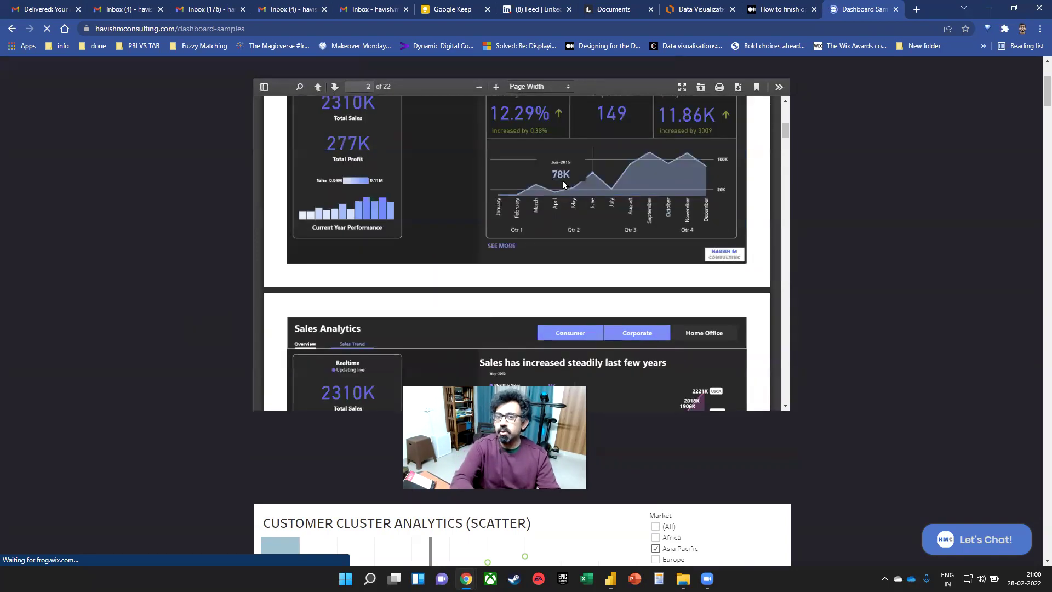
{"action": "scroll", "coordinate": [555, 185], "scroll_direction": "down", "scroll_amount": 12}
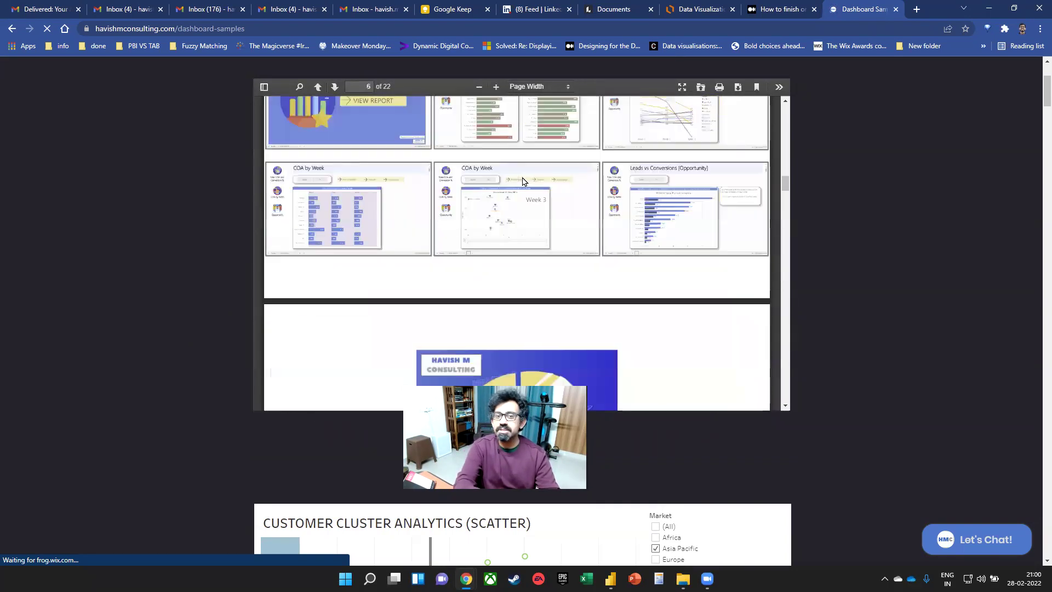
{"action": "scroll", "coordinate": [521, 184], "scroll_direction": "down", "scroll_amount": 12}
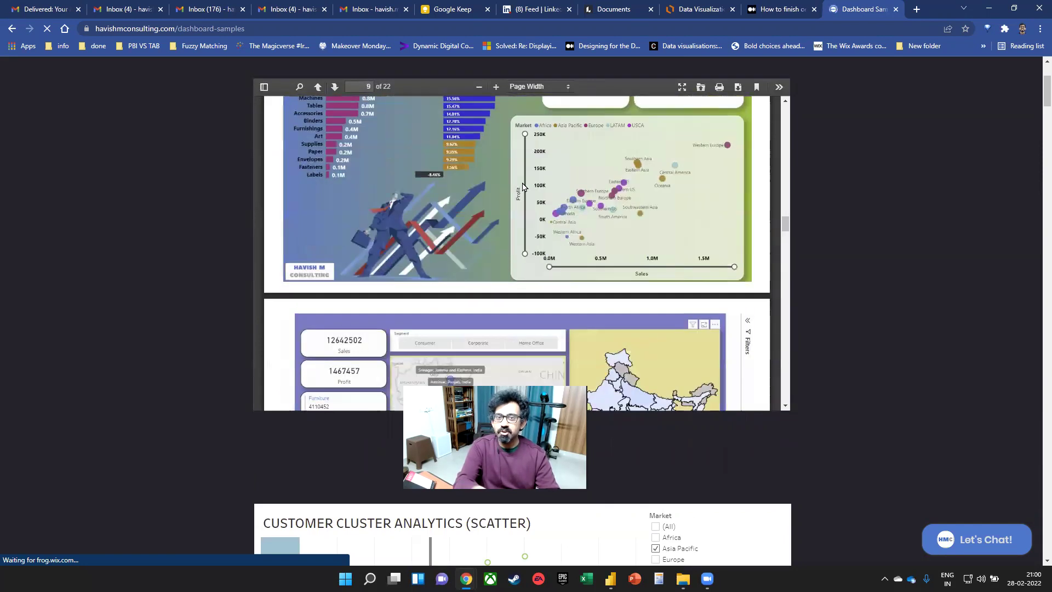
{"action": "scroll", "coordinate": [523, 192], "scroll_direction": "down", "scroll_amount": 4}
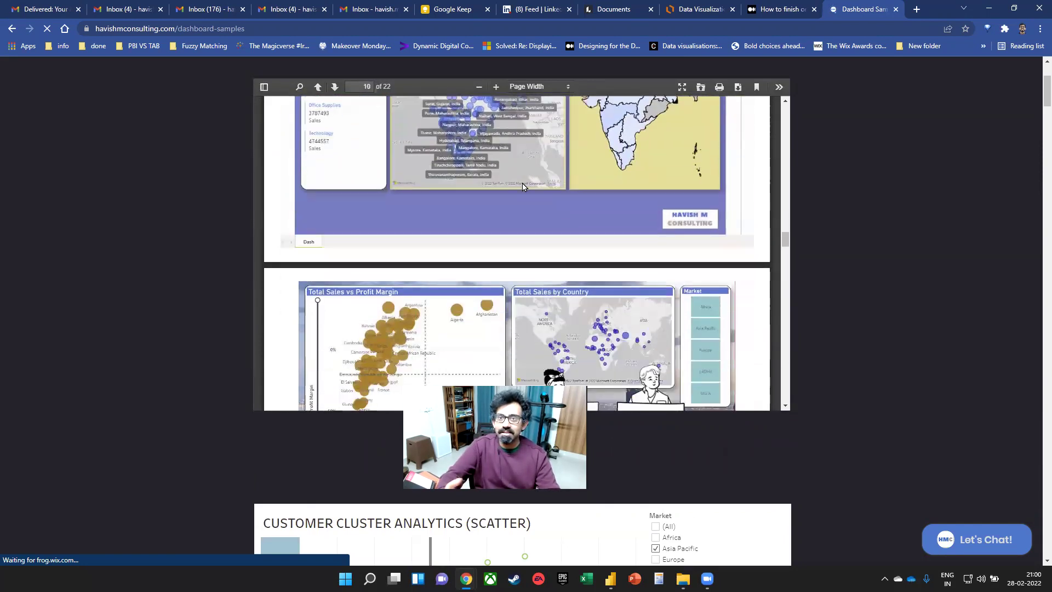
{"action": "scroll", "coordinate": [530, 212], "scroll_direction": "down", "scroll_amount": 3}
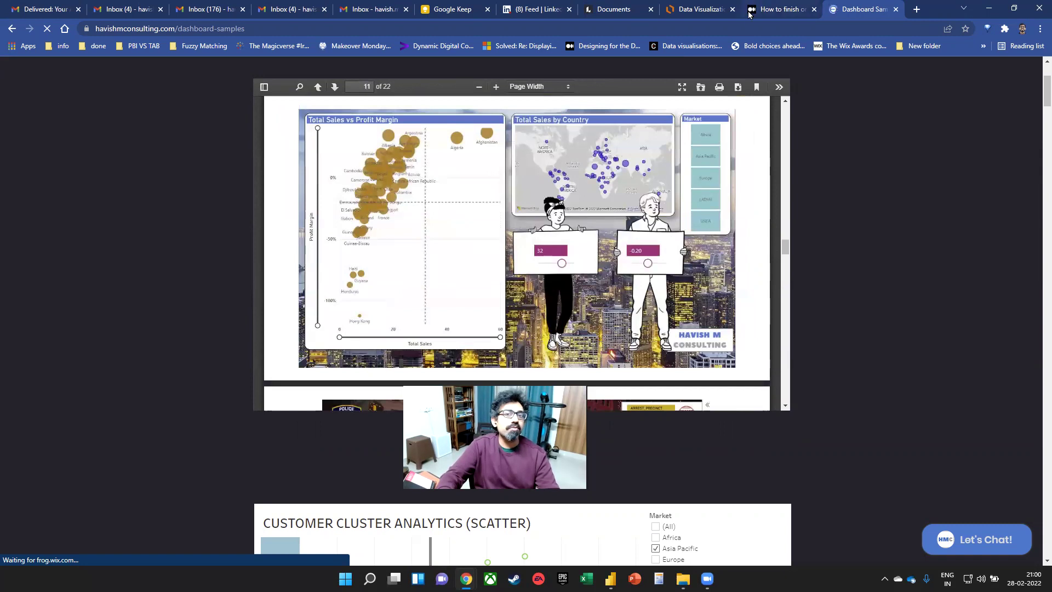
{"action": "left_click", "coordinate": [745, 29]}
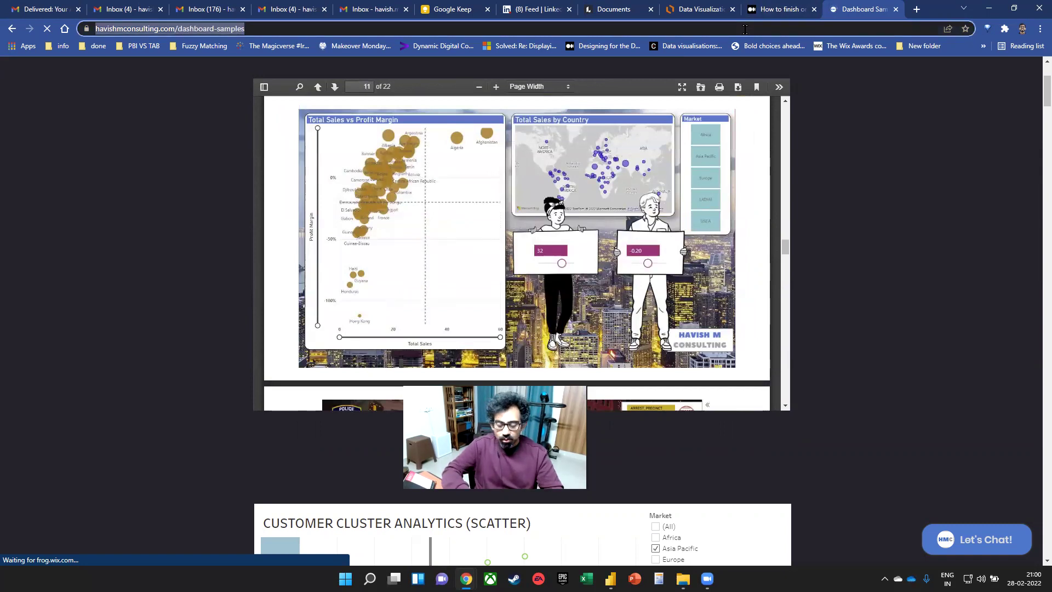
- Go to github.com and choose Your repositories from the account menu
{"action": "type", "text": "github"}
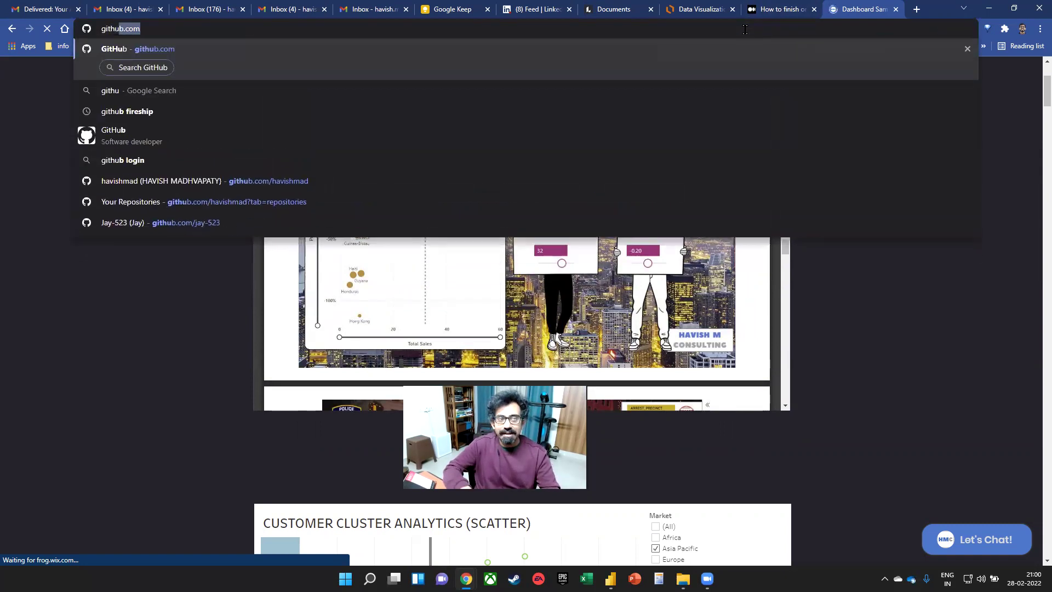
{"action": "key", "text": "Return"}
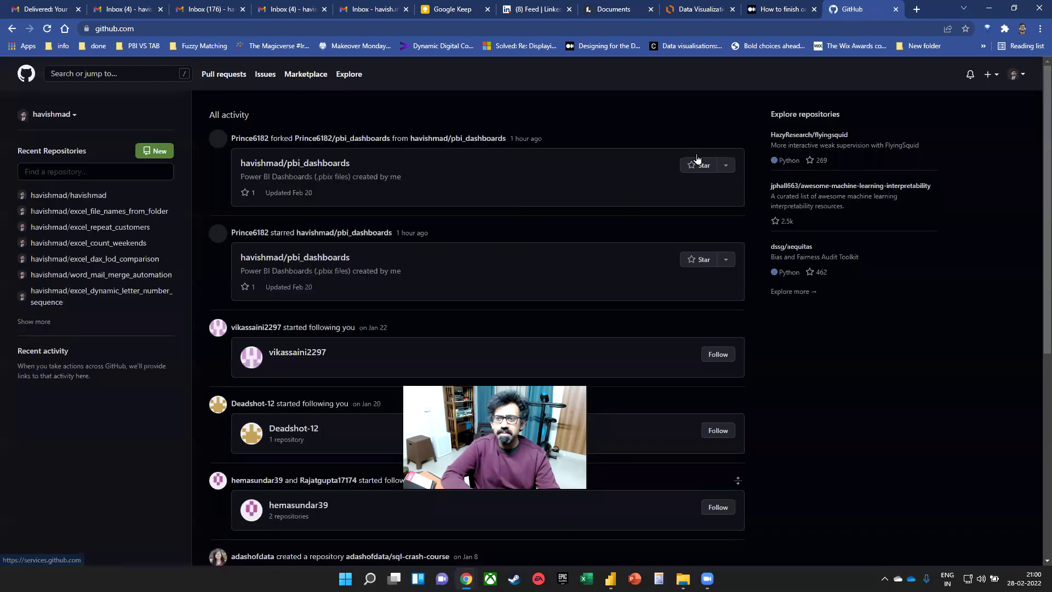
{"action": "left_click", "coordinate": [1015, 81]}
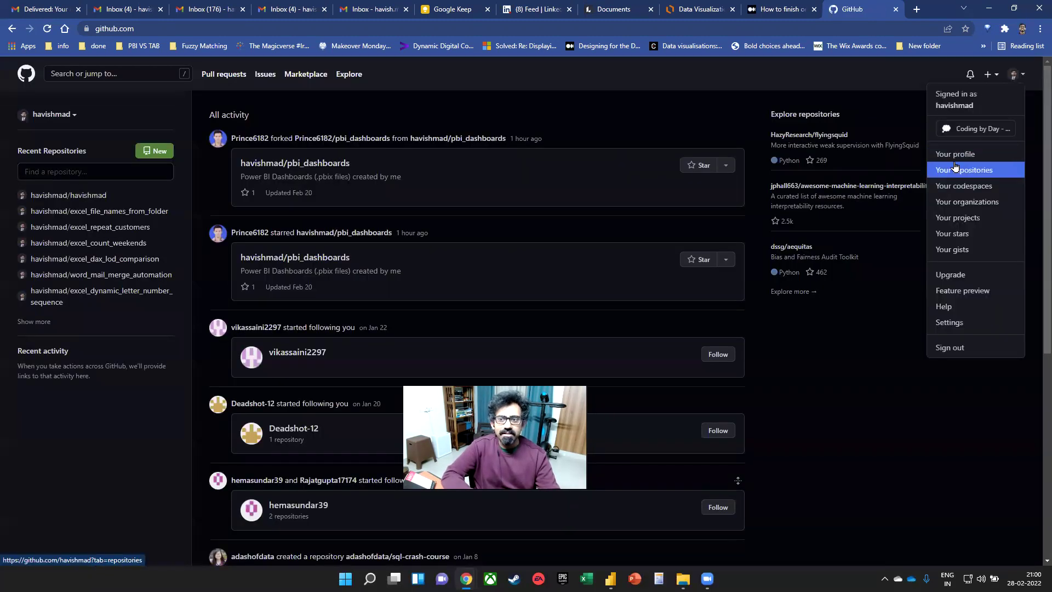
{"action": "left_click", "coordinate": [954, 169]}
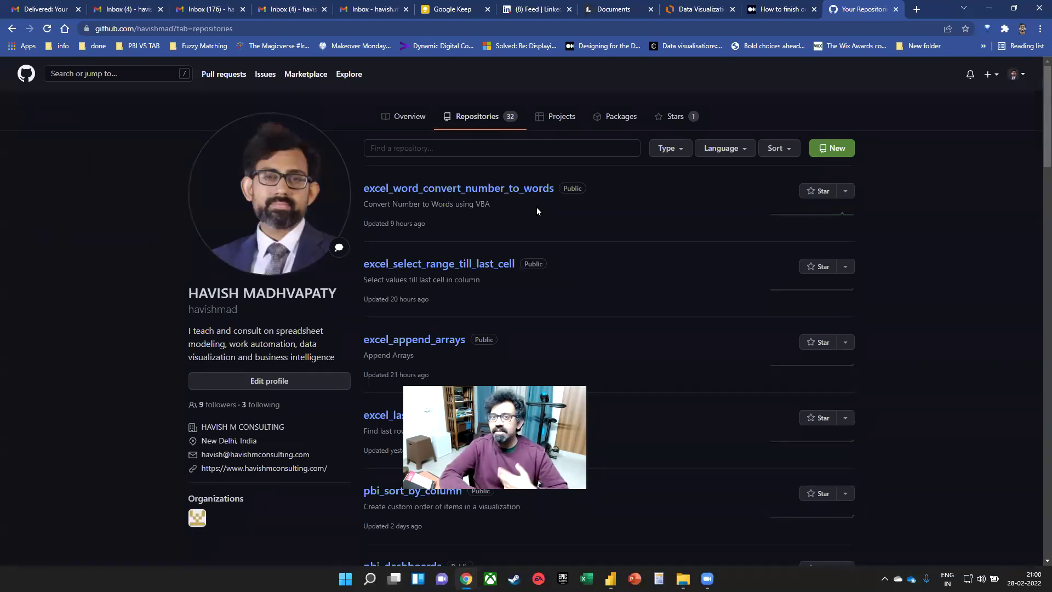
- Scroll down the repository list and highlight update dates like word_mail_merge_automation's and excel_custom_formats'
{"action": "scroll", "coordinate": [718, 309], "scroll_direction": "down", "scroll_amount": 7}
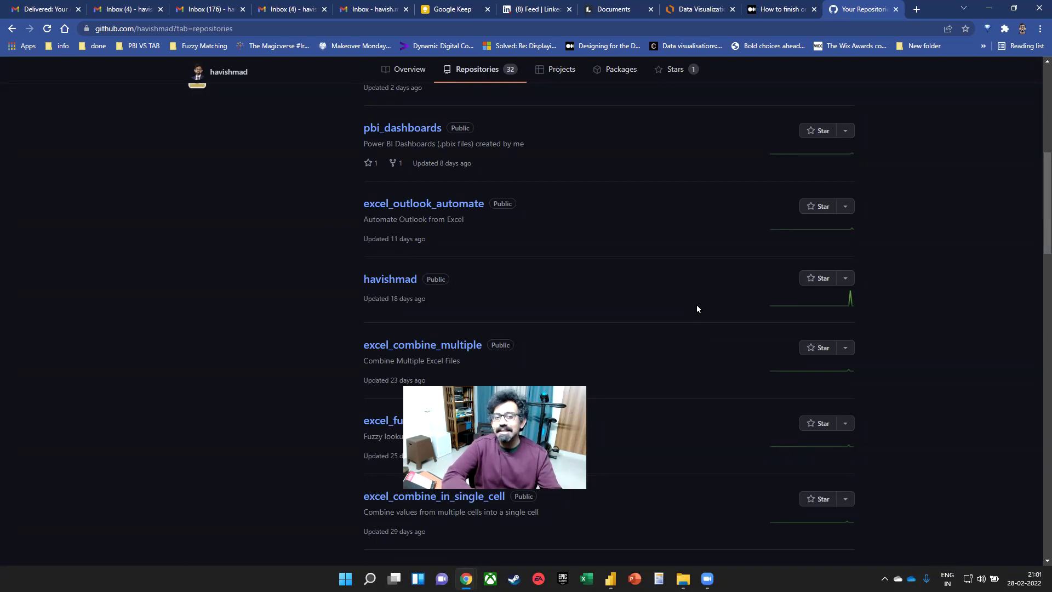
{"action": "scroll", "coordinate": [343, 262], "scroll_direction": "down", "scroll_amount": 7}
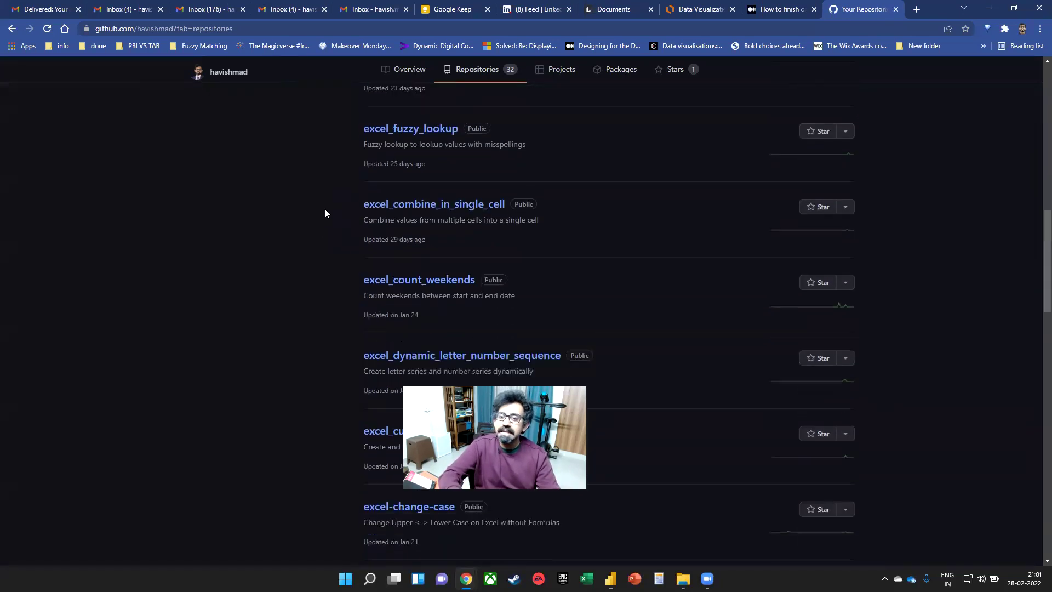
{"action": "scroll", "coordinate": [685, 348], "scroll_direction": "down", "scroll_amount": 6}
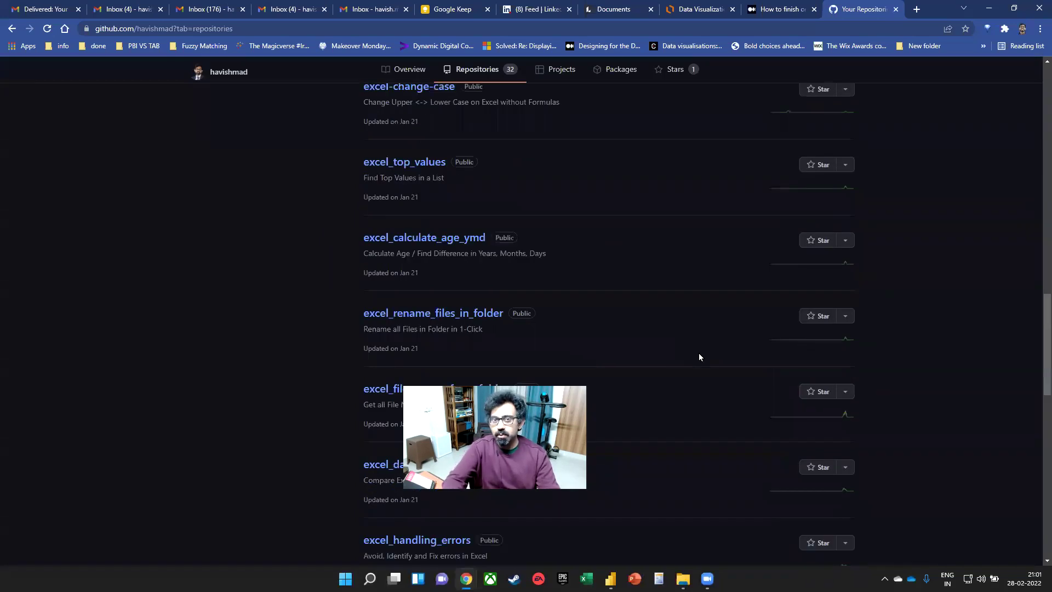
{"action": "scroll", "coordinate": [727, 377], "scroll_direction": "down", "scroll_amount": 14}
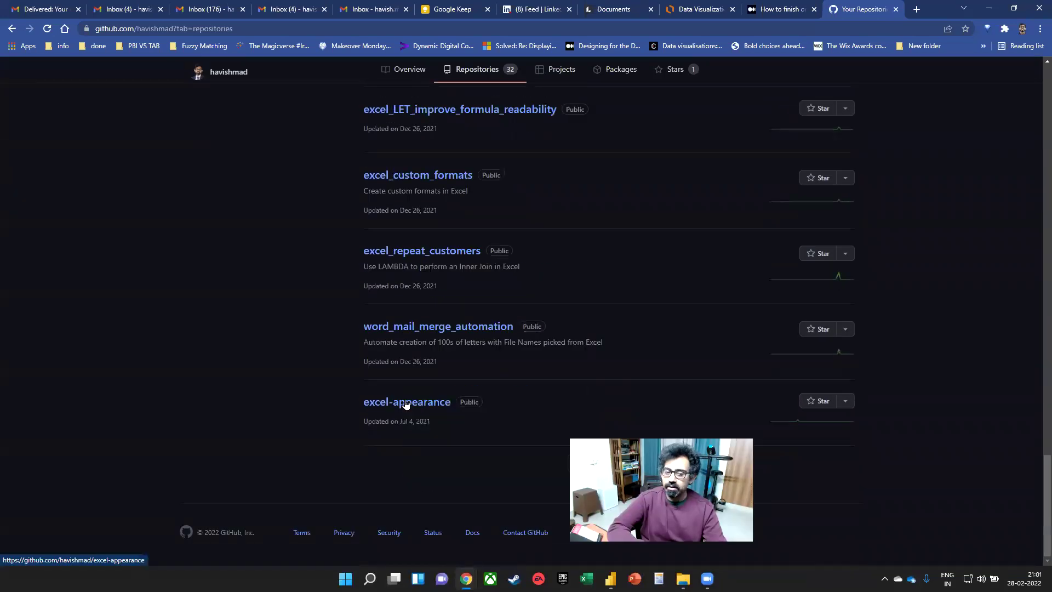
{"action": "left_click_drag", "start_coordinate": [400, 427], "coordinate": [452, 425]}
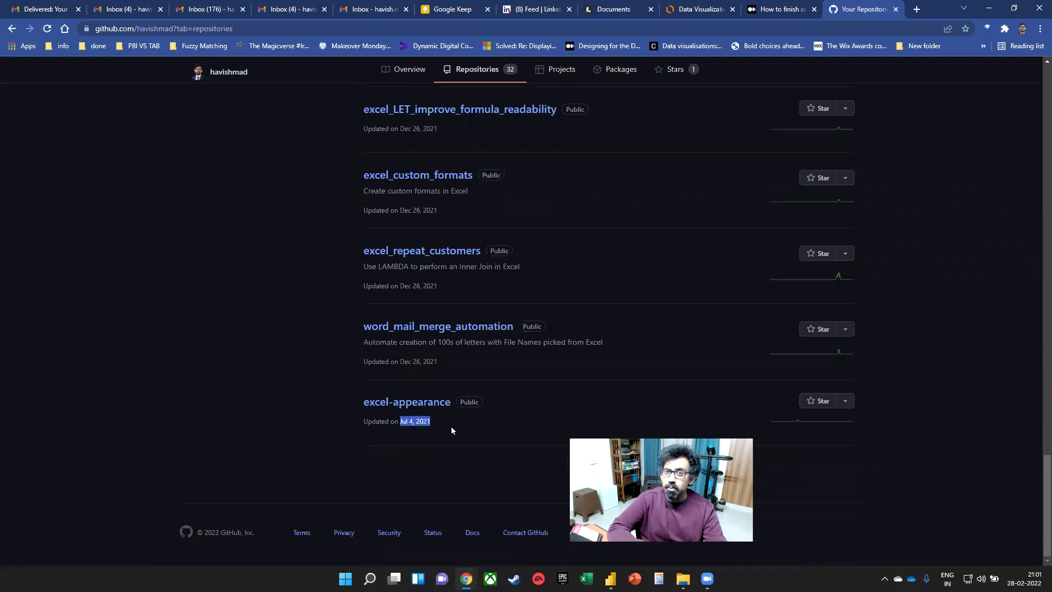
{"action": "left_click_drag", "start_coordinate": [441, 361], "coordinate": [407, 362]}
{"action": "left_click_drag", "start_coordinate": [416, 286], "coordinate": [440, 268]}
{"action": "left_click_drag", "start_coordinate": [416, 210], "coordinate": [442, 210]}
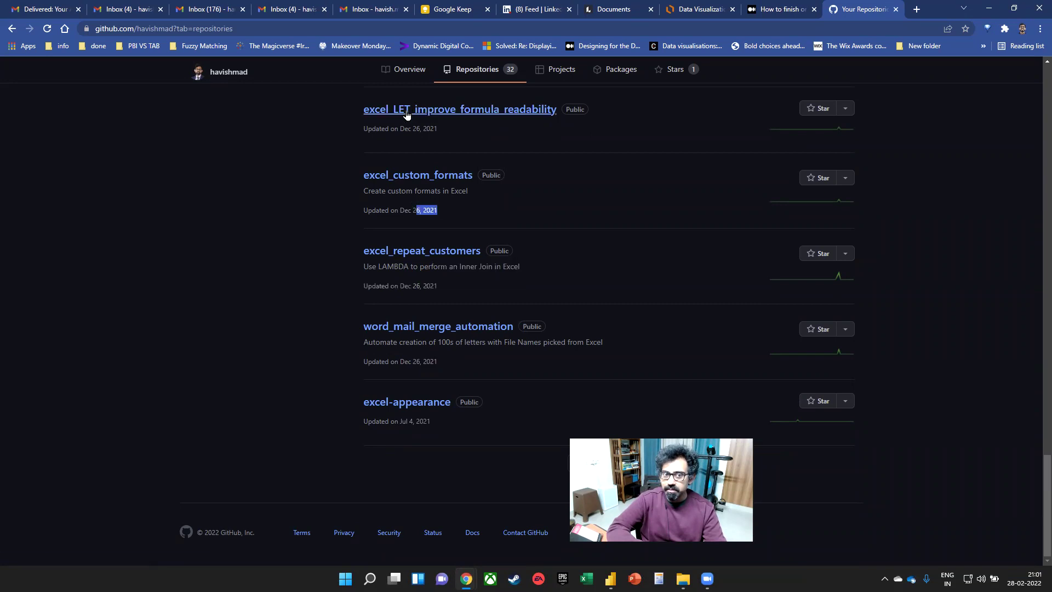
{"action": "left_click_drag", "start_coordinate": [415, 128], "coordinate": [438, 128]}
- Scroll back up and highlight update times of top repositories such as excel_select_range_till_last_cell
{"action": "scroll", "coordinate": [468, 228], "scroll_direction": "up", "scroll_amount": 9}
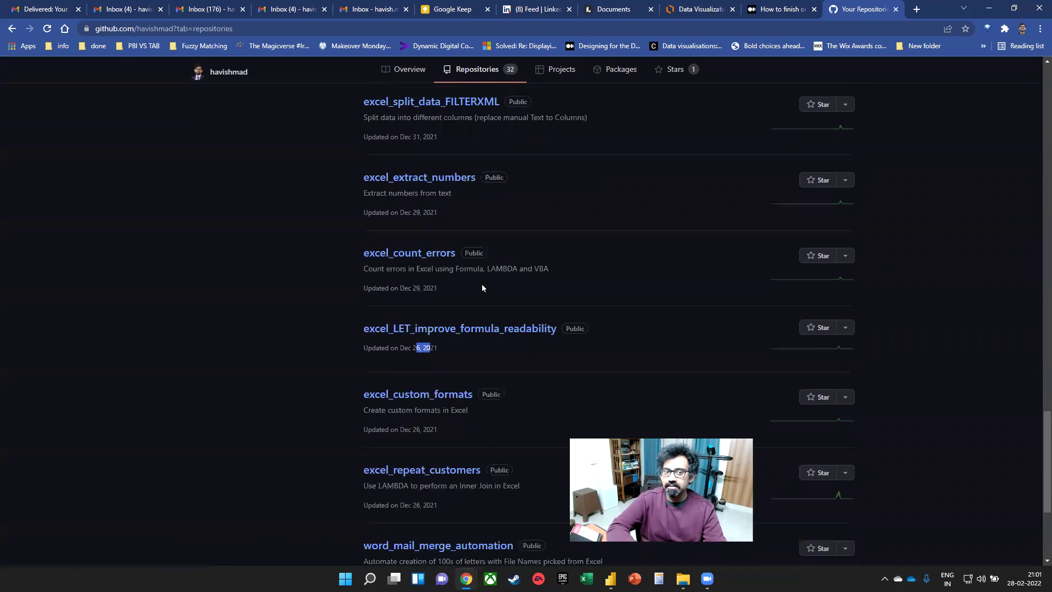
{"action": "scroll", "coordinate": [468, 274], "scroll_direction": "up", "scroll_amount": 20}
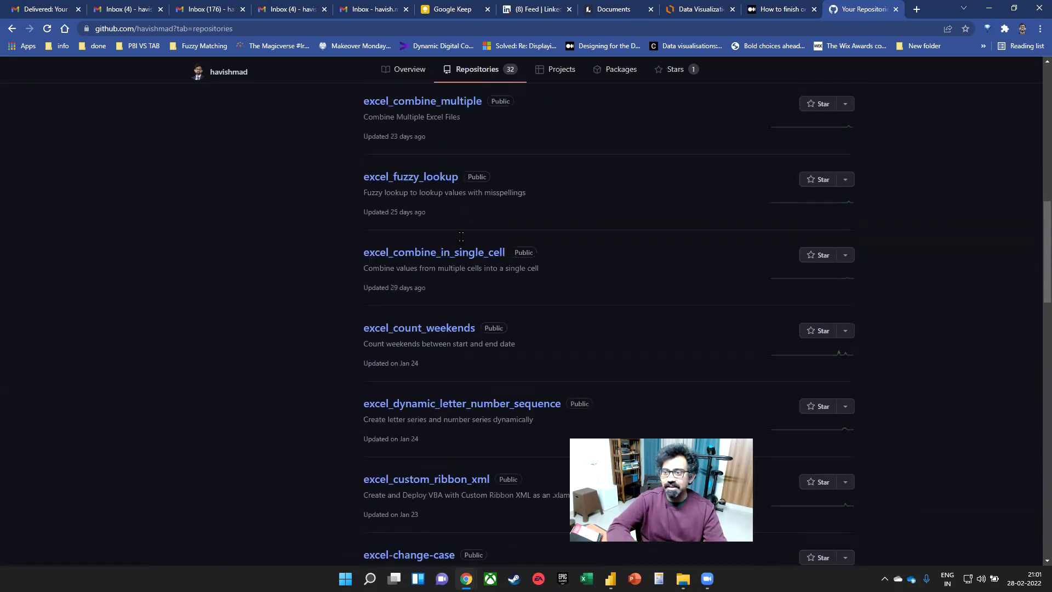
{"action": "left_click_drag", "start_coordinate": [390, 223], "coordinate": [426, 224]}
{"action": "left_click_drag", "start_coordinate": [429, 299], "coordinate": [400, 299]}
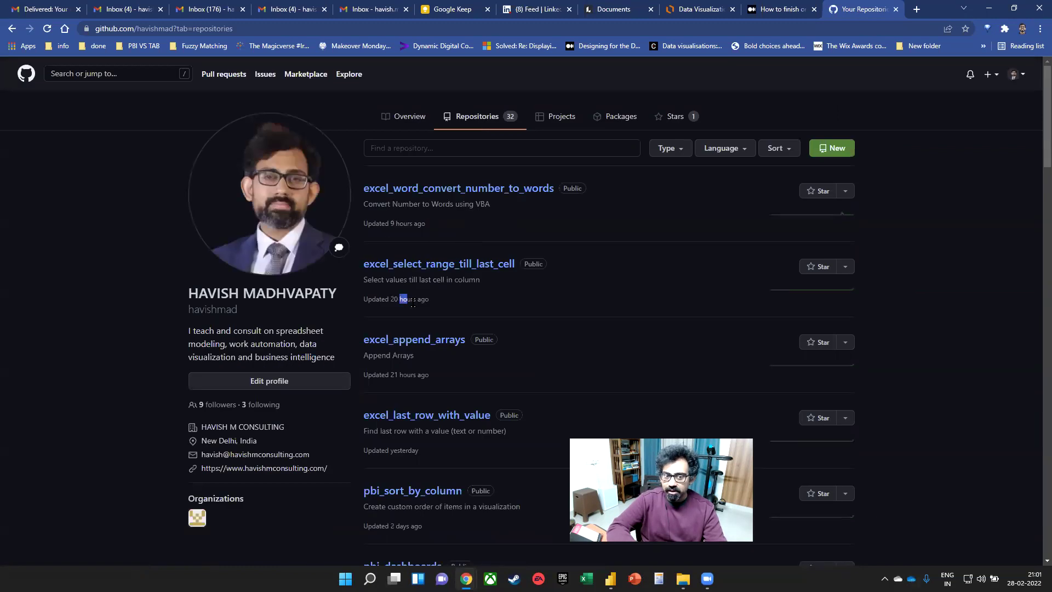
{"action": "left_click_drag", "start_coordinate": [396, 373], "coordinate": [442, 372]}
{"action": "scroll", "coordinate": [416, 307], "scroll_direction": "down", "scroll_amount": 4}
{"action": "left_click_drag", "start_coordinate": [387, 232], "coordinate": [425, 234]}
{"action": "left_click", "coordinate": [394, 307]}
{"action": "left_click_drag", "start_coordinate": [394, 307], "coordinate": [422, 307]}
{"action": "scroll", "coordinate": [423, 307], "scroll_direction": "down", "scroll_amount": 3}
{"action": "left_click", "coordinate": [420, 294]}
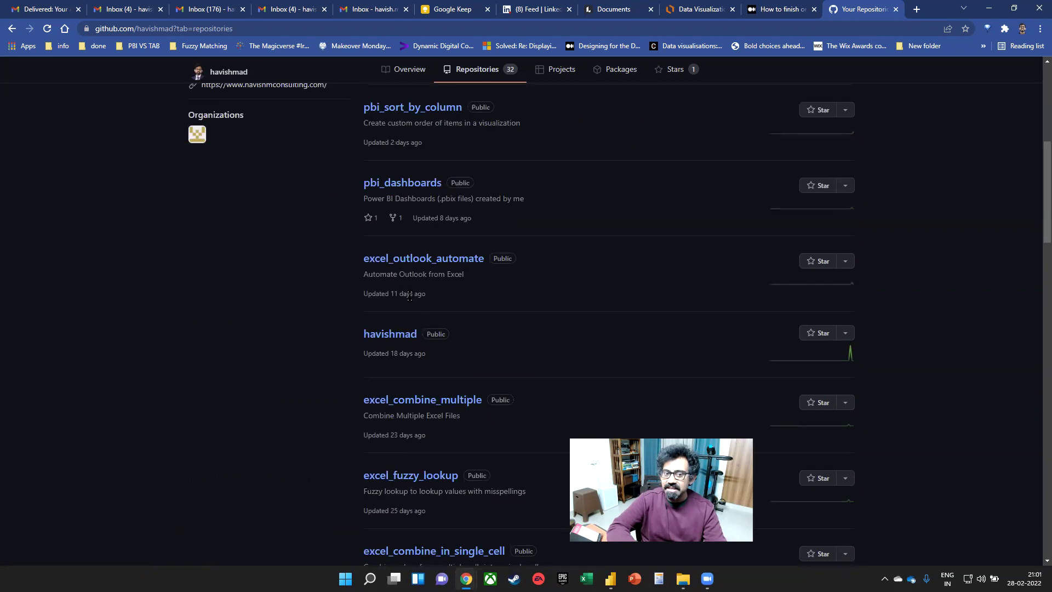
{"action": "left_click_drag", "start_coordinate": [390, 352], "coordinate": [442, 358]}
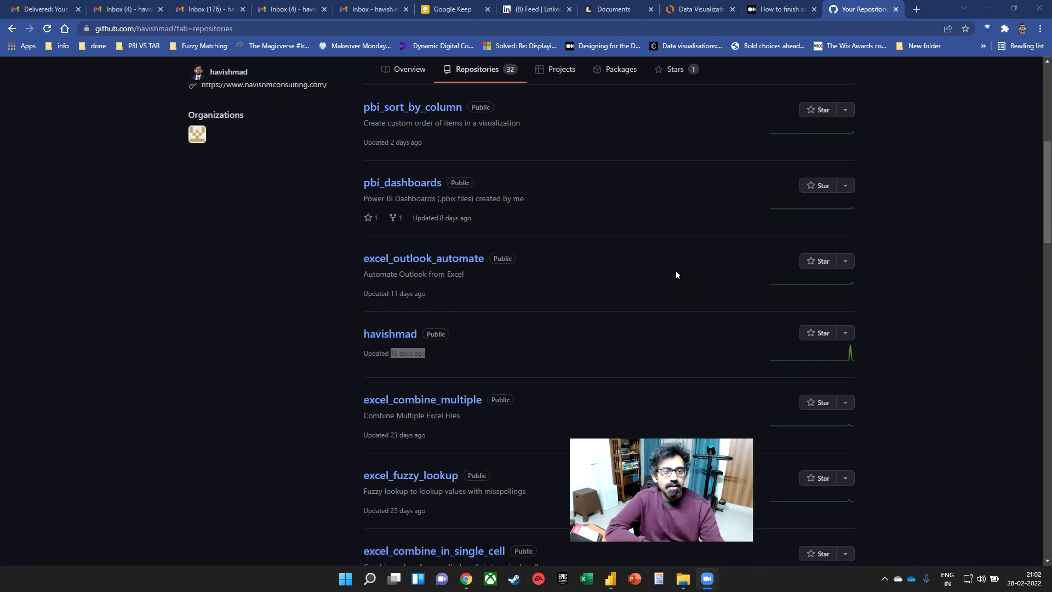
- Return to the Medium 'How to finish online courses' article tab
{"action": "left_click", "coordinate": [789, 8]}
{"action": "left_click", "coordinate": [566, 28]}
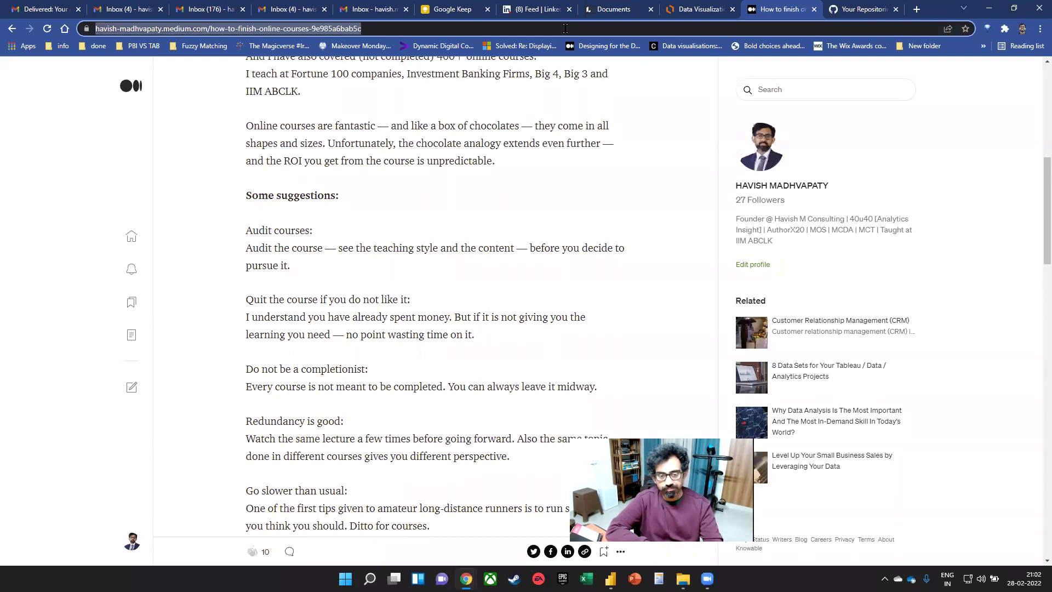
{"action": "key", "text": "alt+Tab"}
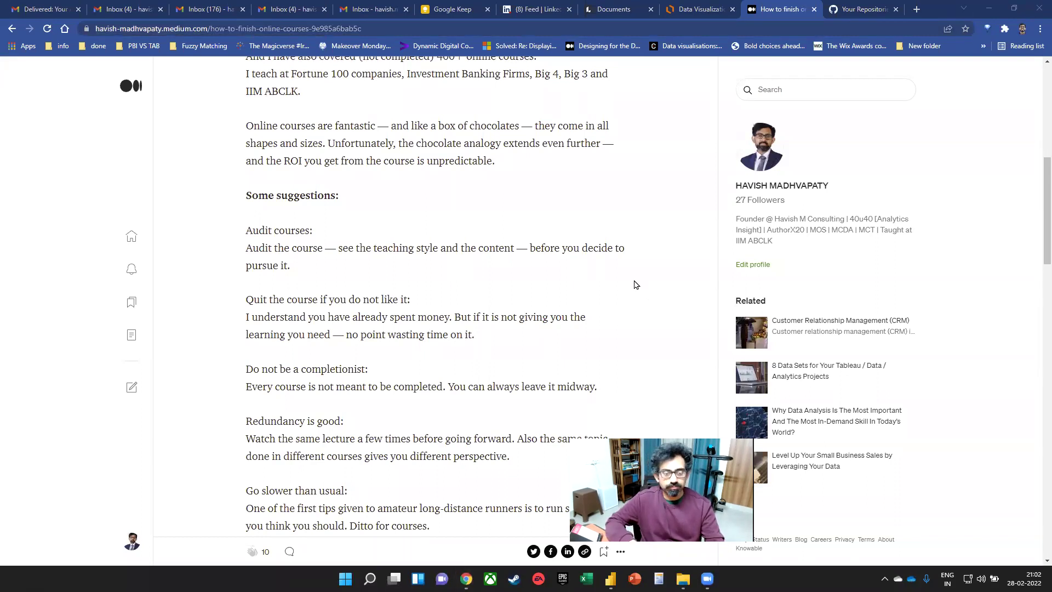